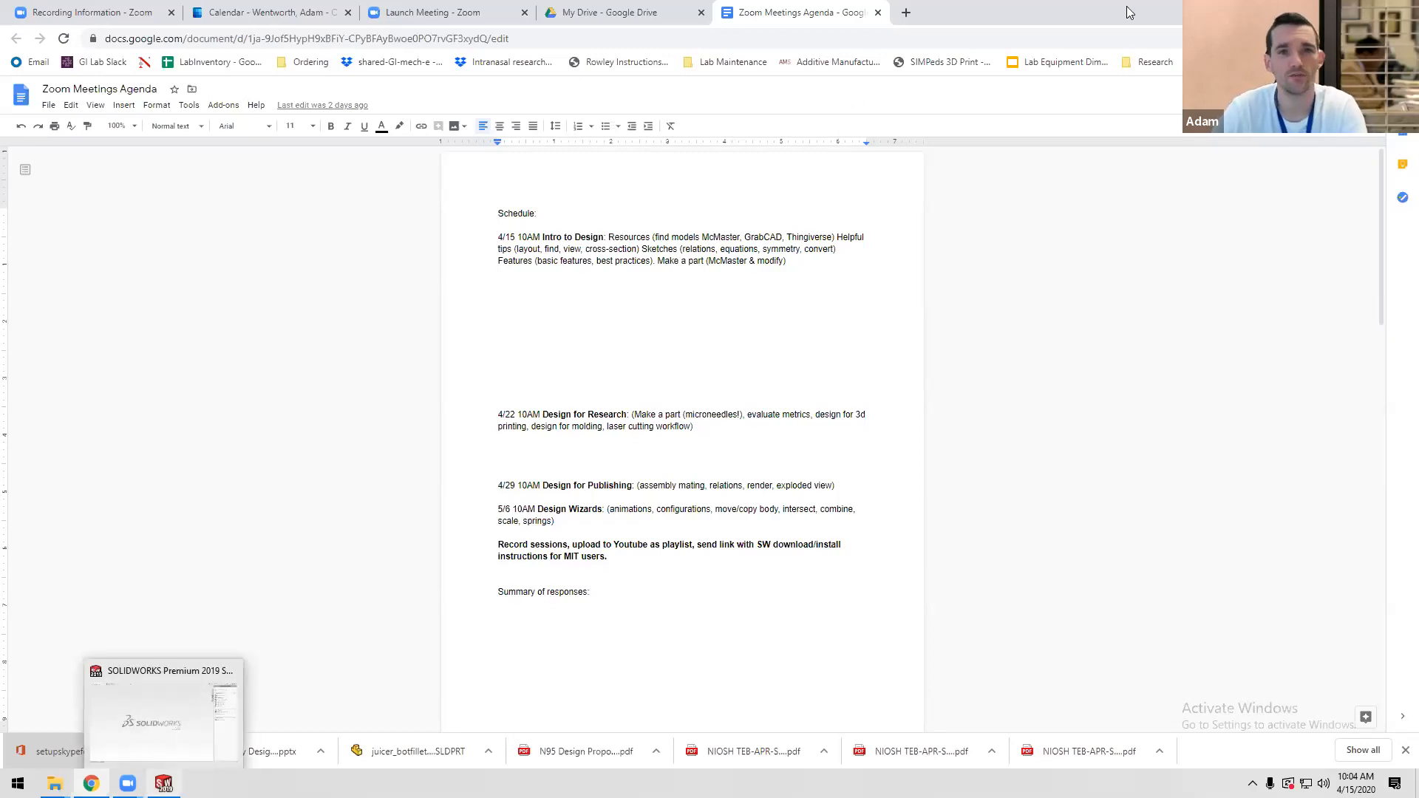
Open thingiverse.com in a new browser tab and browse the popular models.
key(ctrl+t)
text(thing)
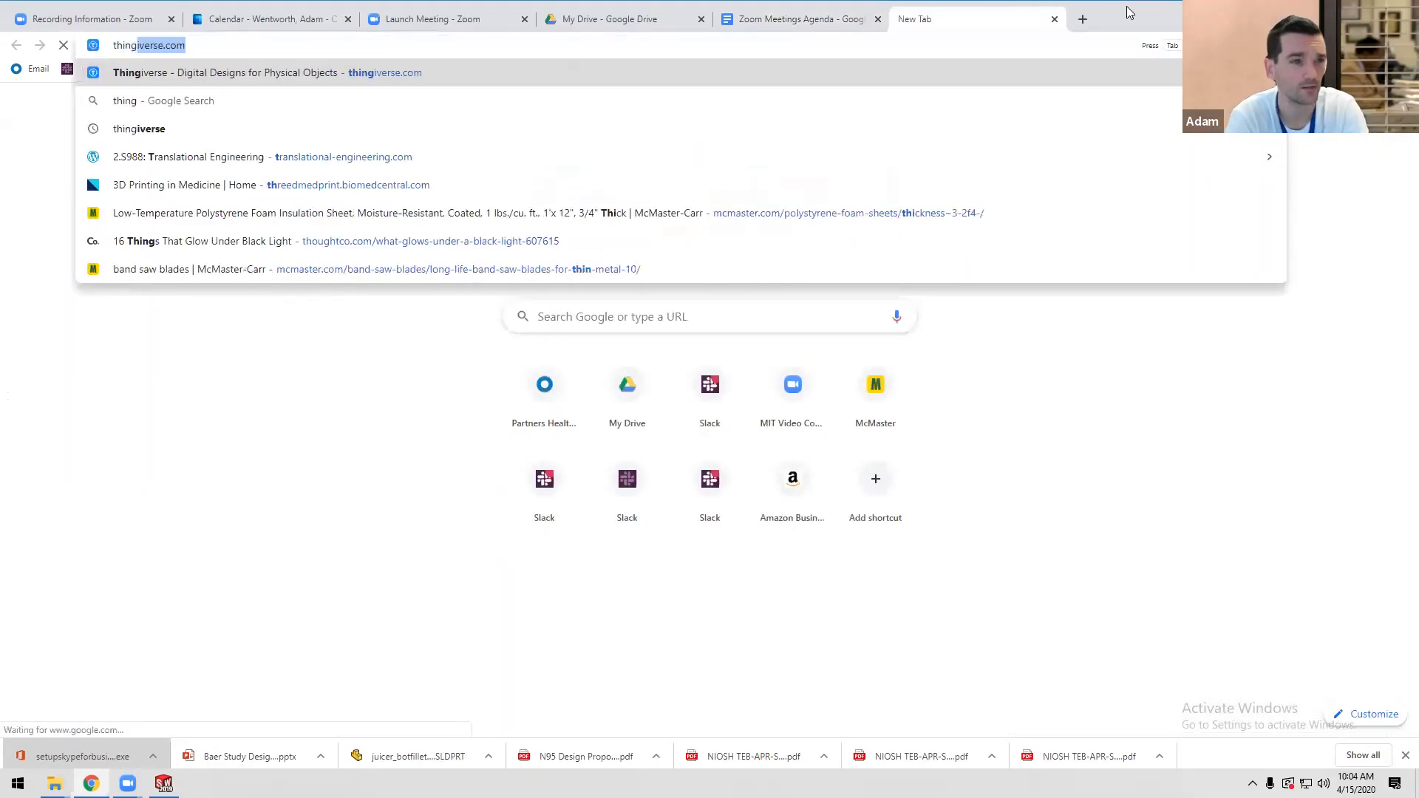
text(iverse)
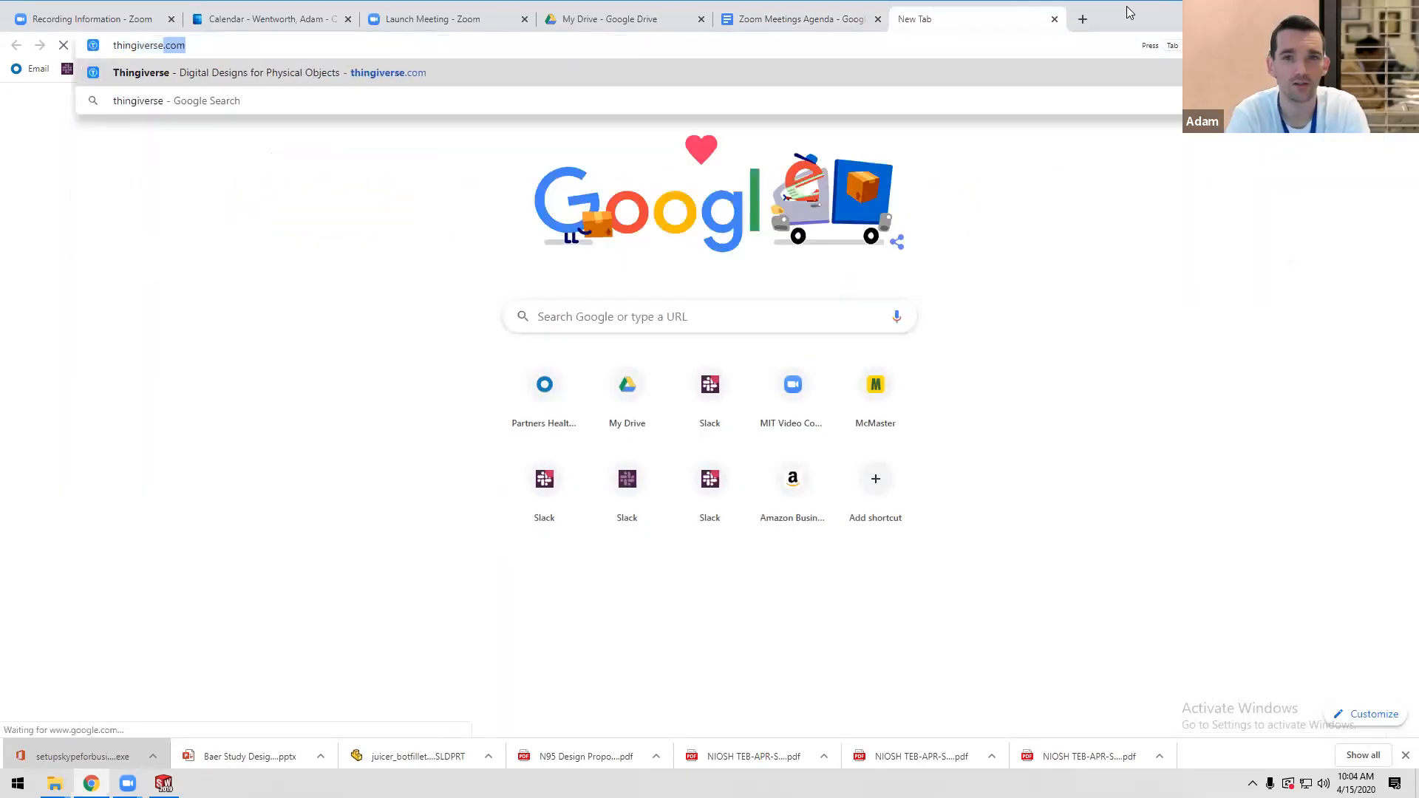
key(Return)
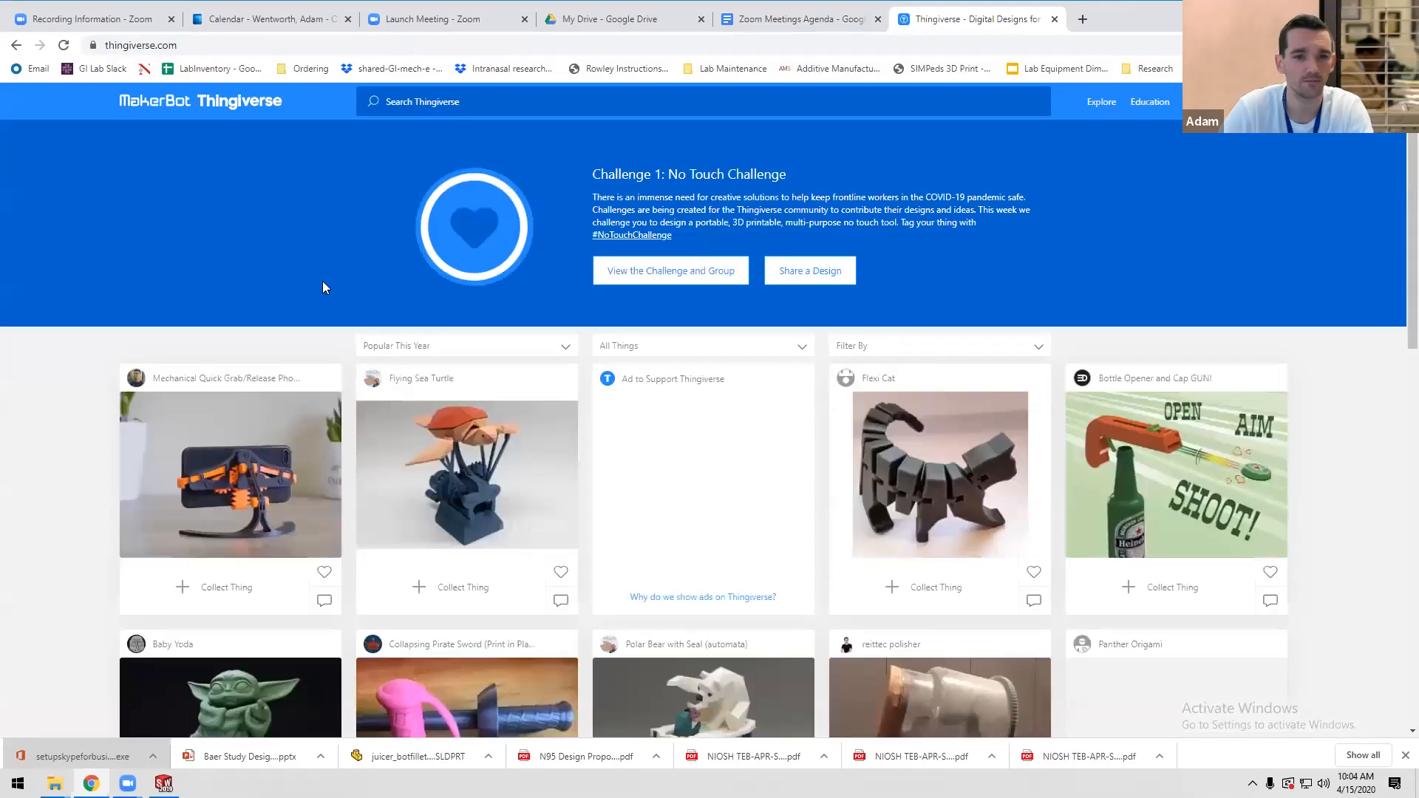
scroll(1181, 376, down, 2)
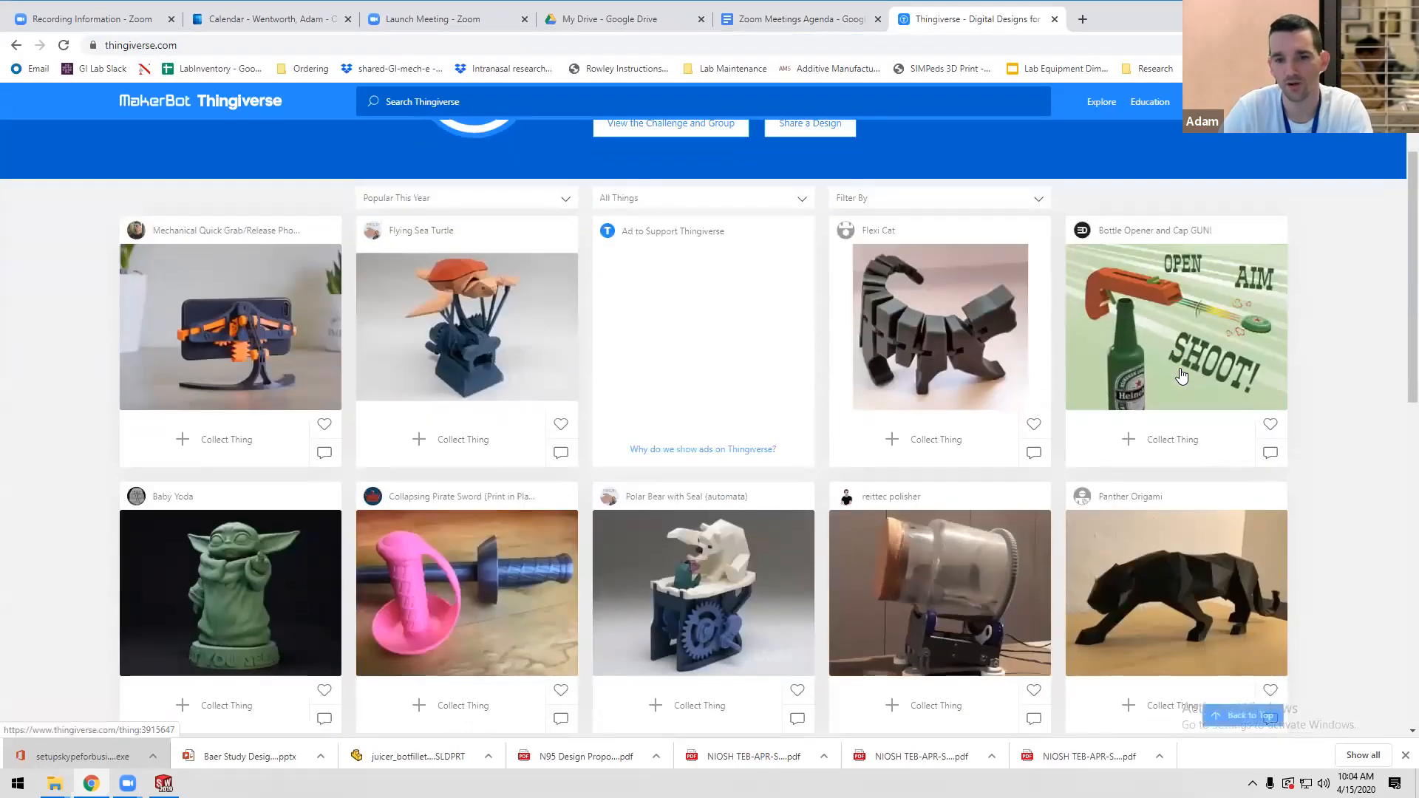
scroll(1182, 376, down, 4)
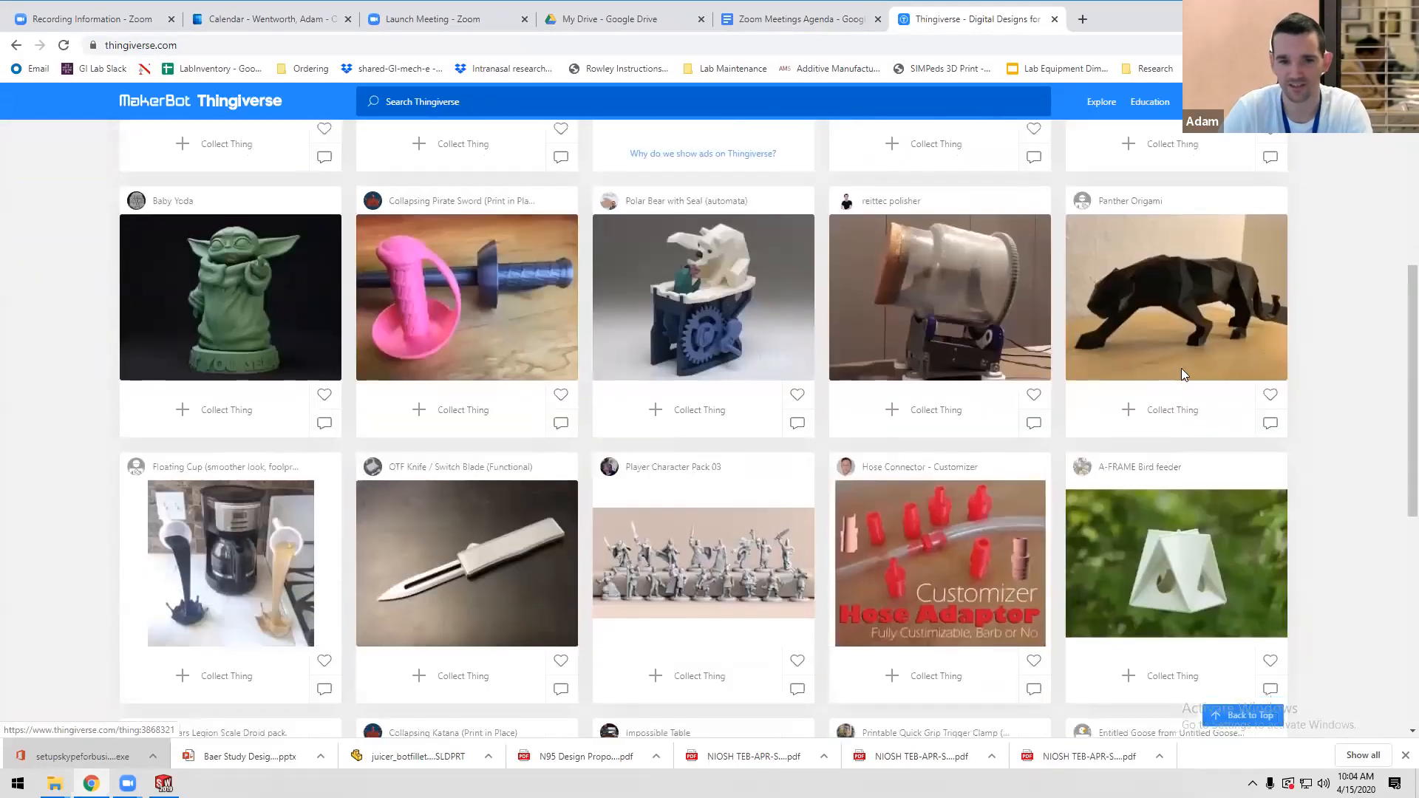
Search Thingiverse for "stomach".
scroll(1076, 197, up, 6)
click(668, 104)
text(stomac)
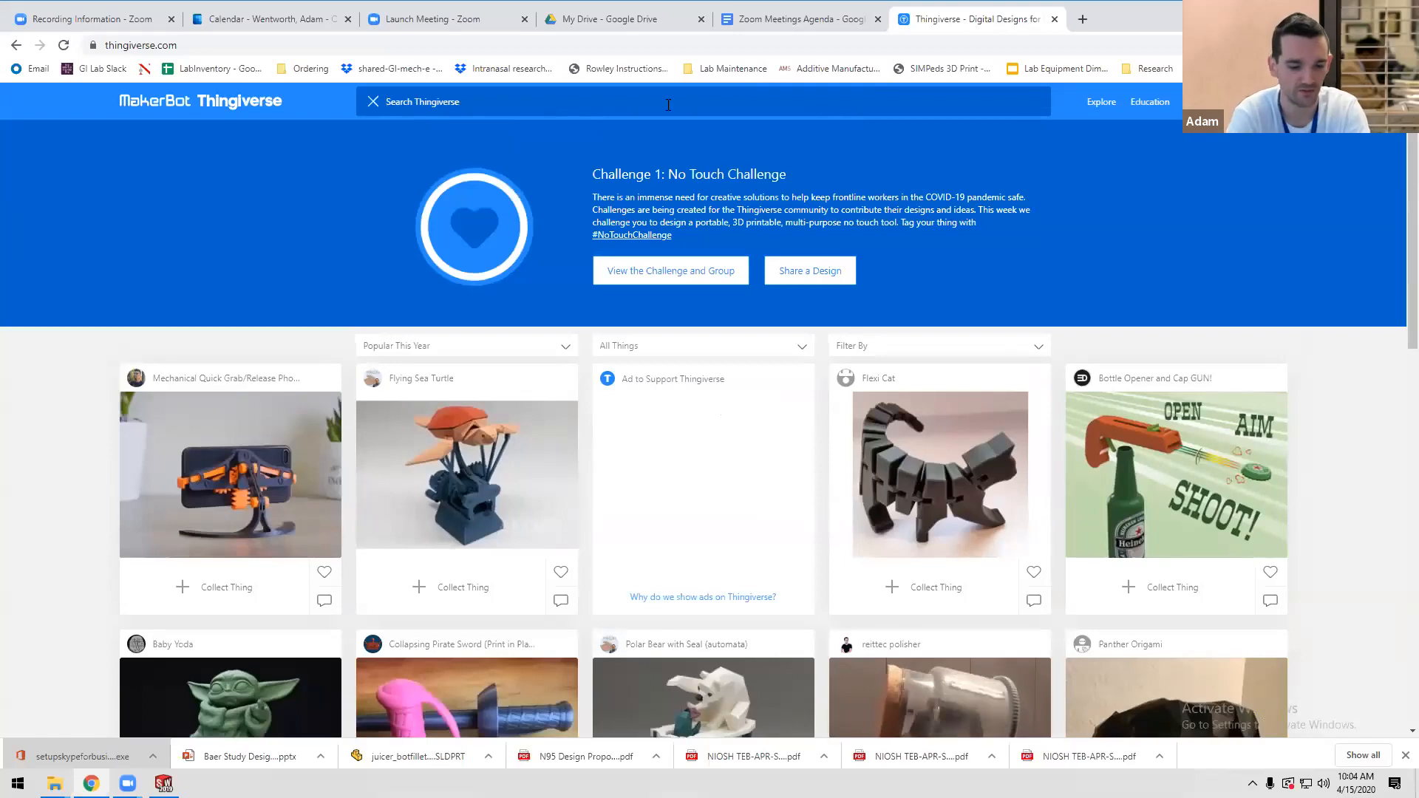
text(h)
key(Return)
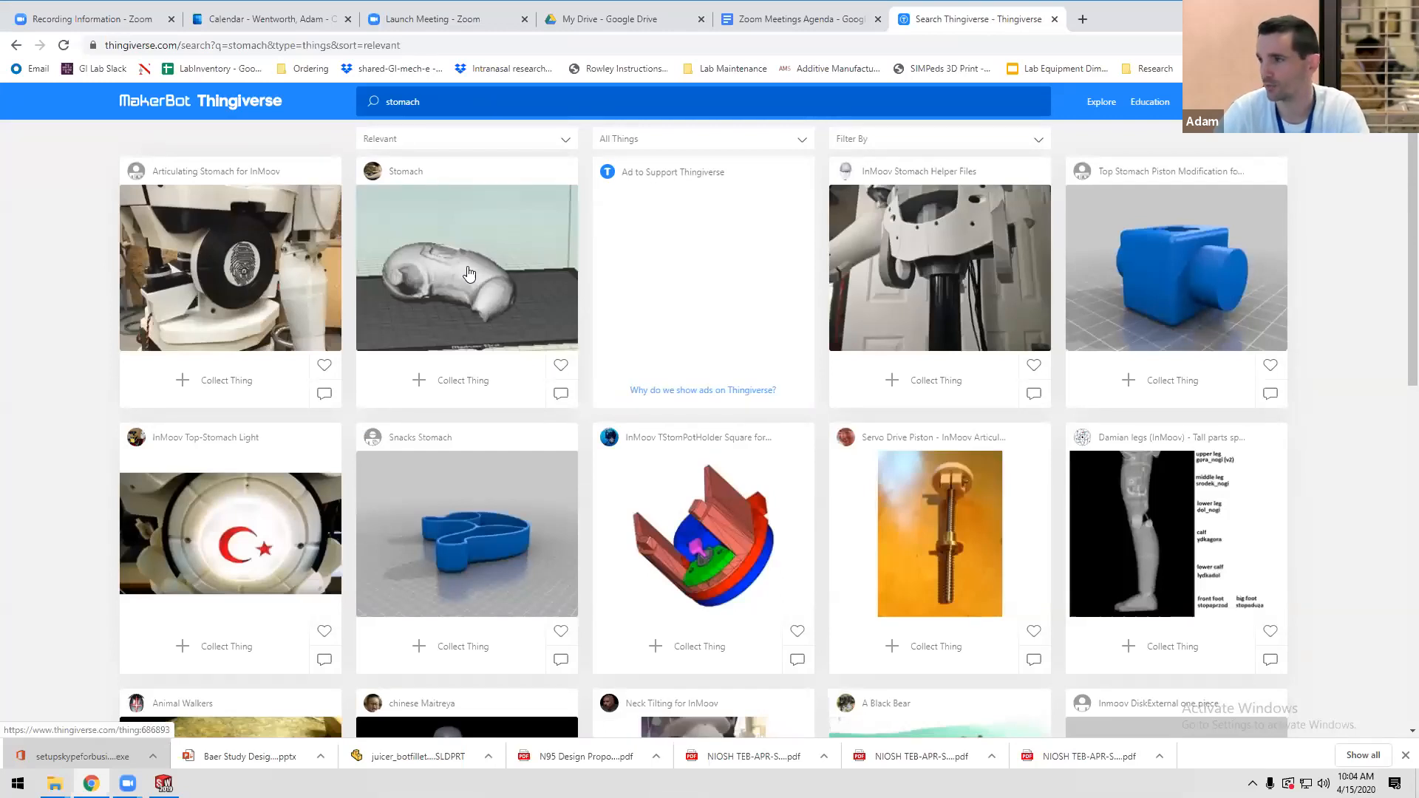
Find GrabCAD through a web search in a new browser tab and open its home page.
click(1081, 21)
text(grabcad)
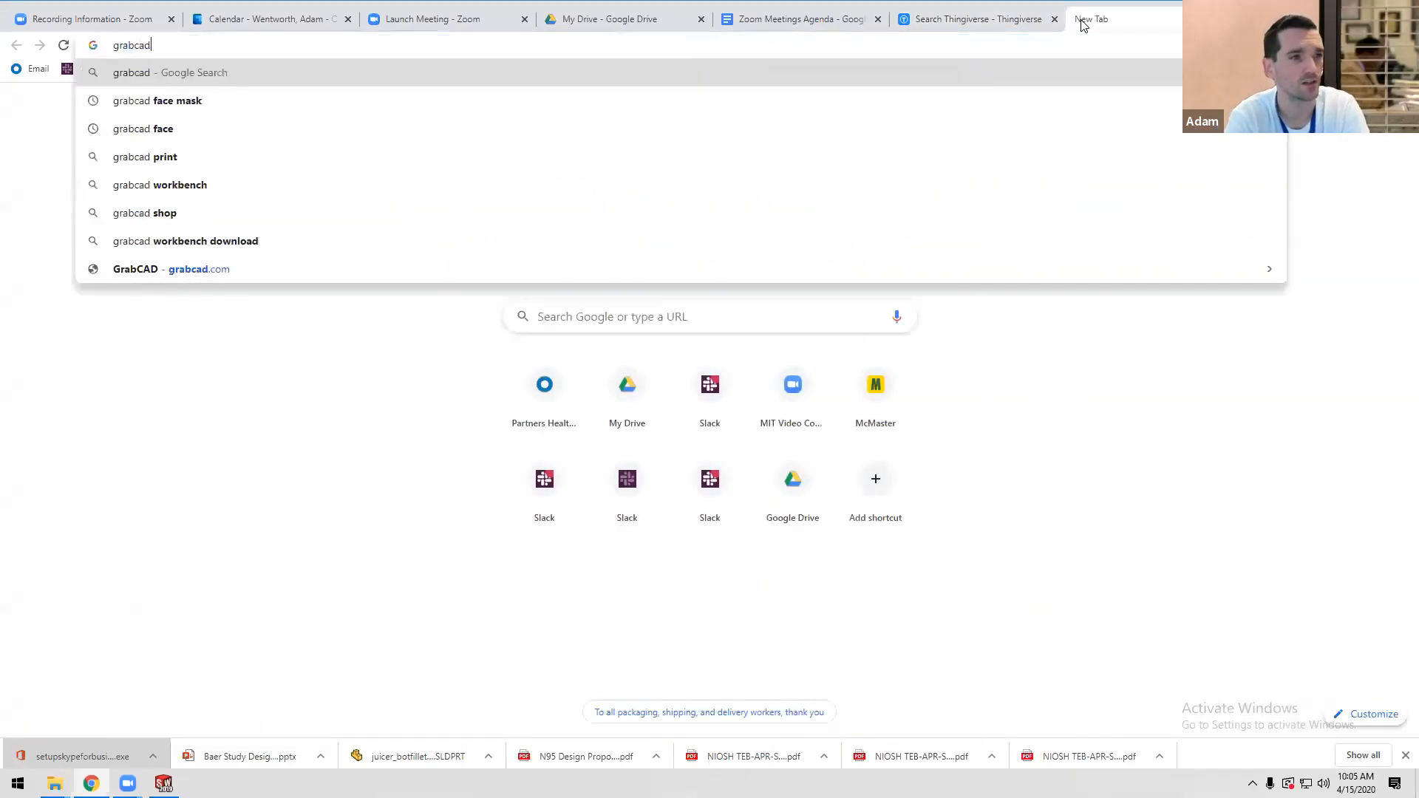
key(Return)
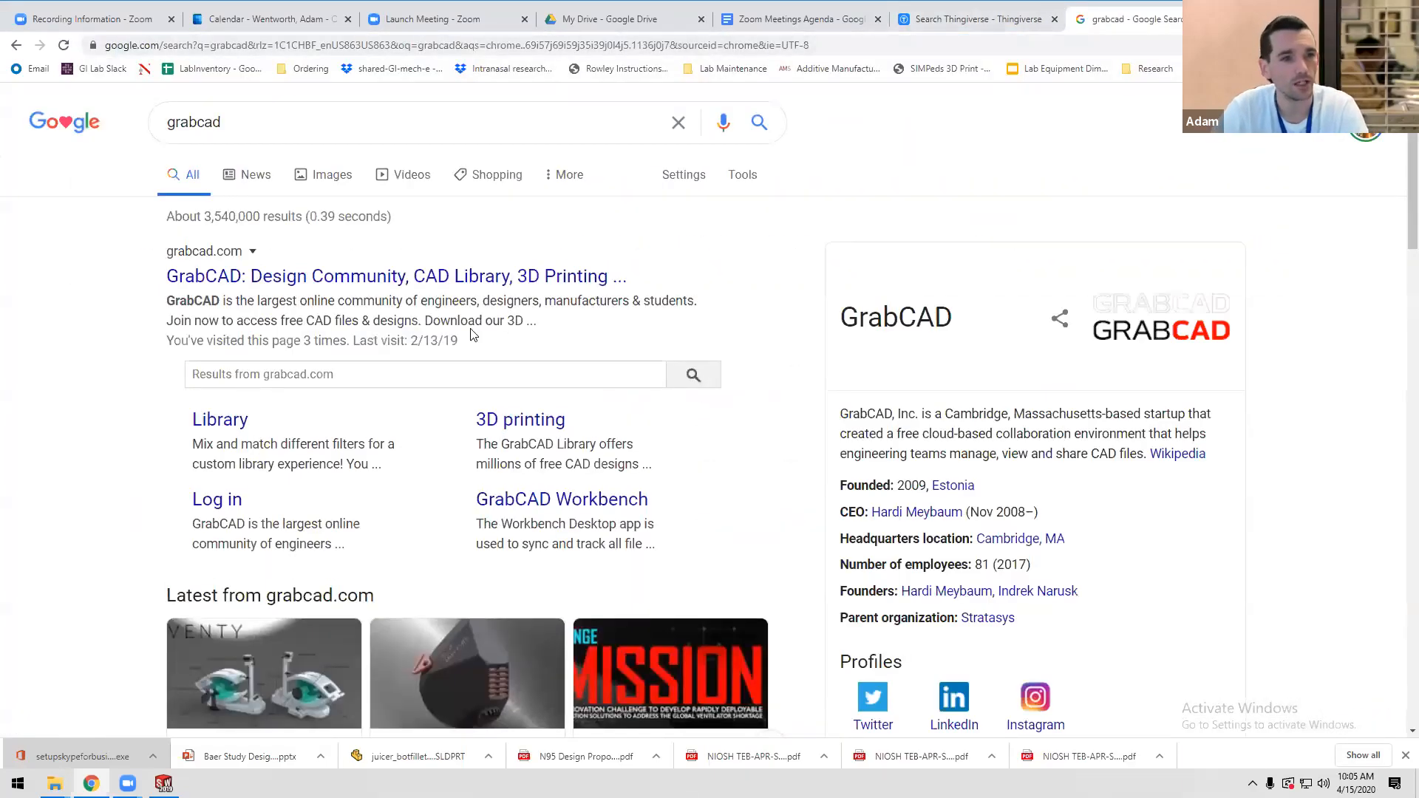
click(484, 279)
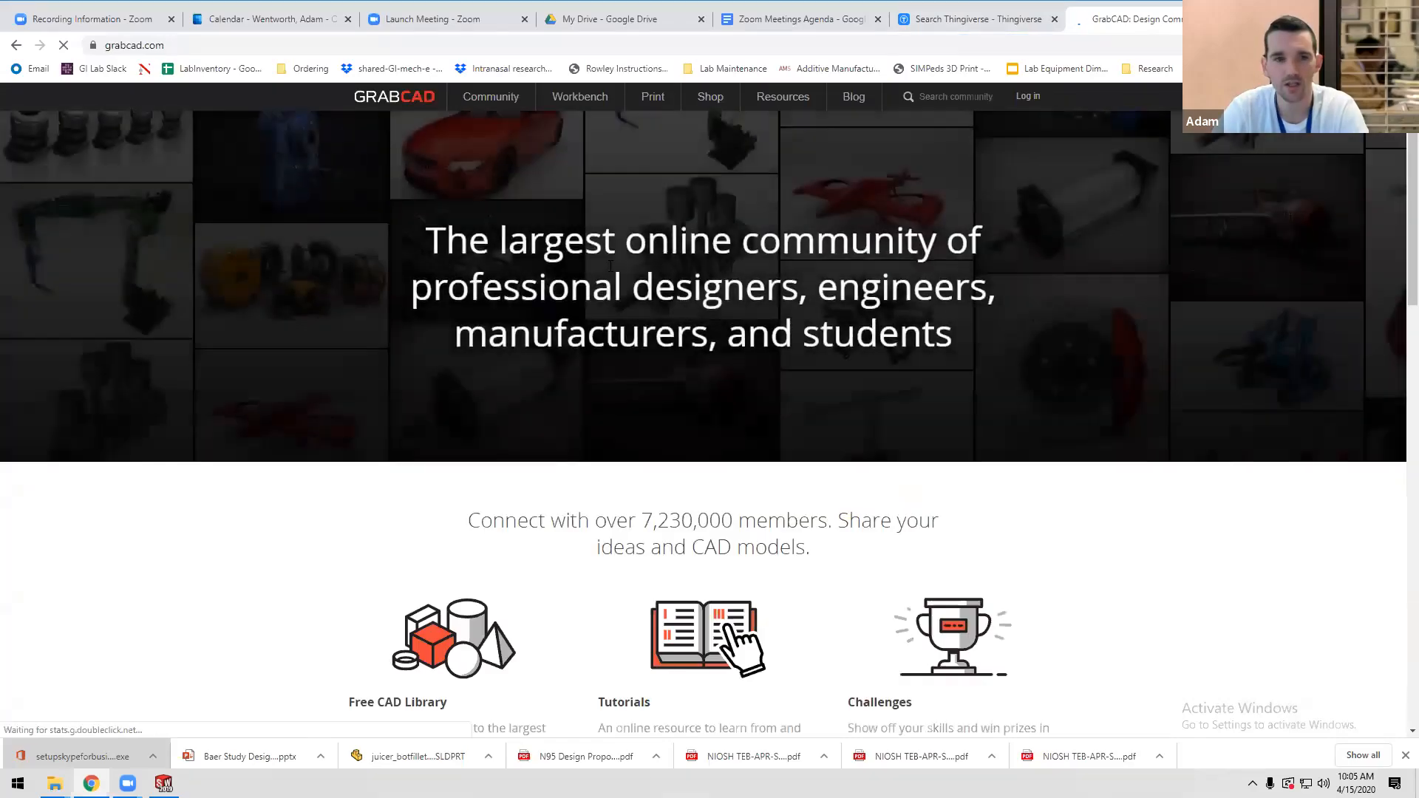
Search the GrabCAD community library for "fan".
click(924, 96)
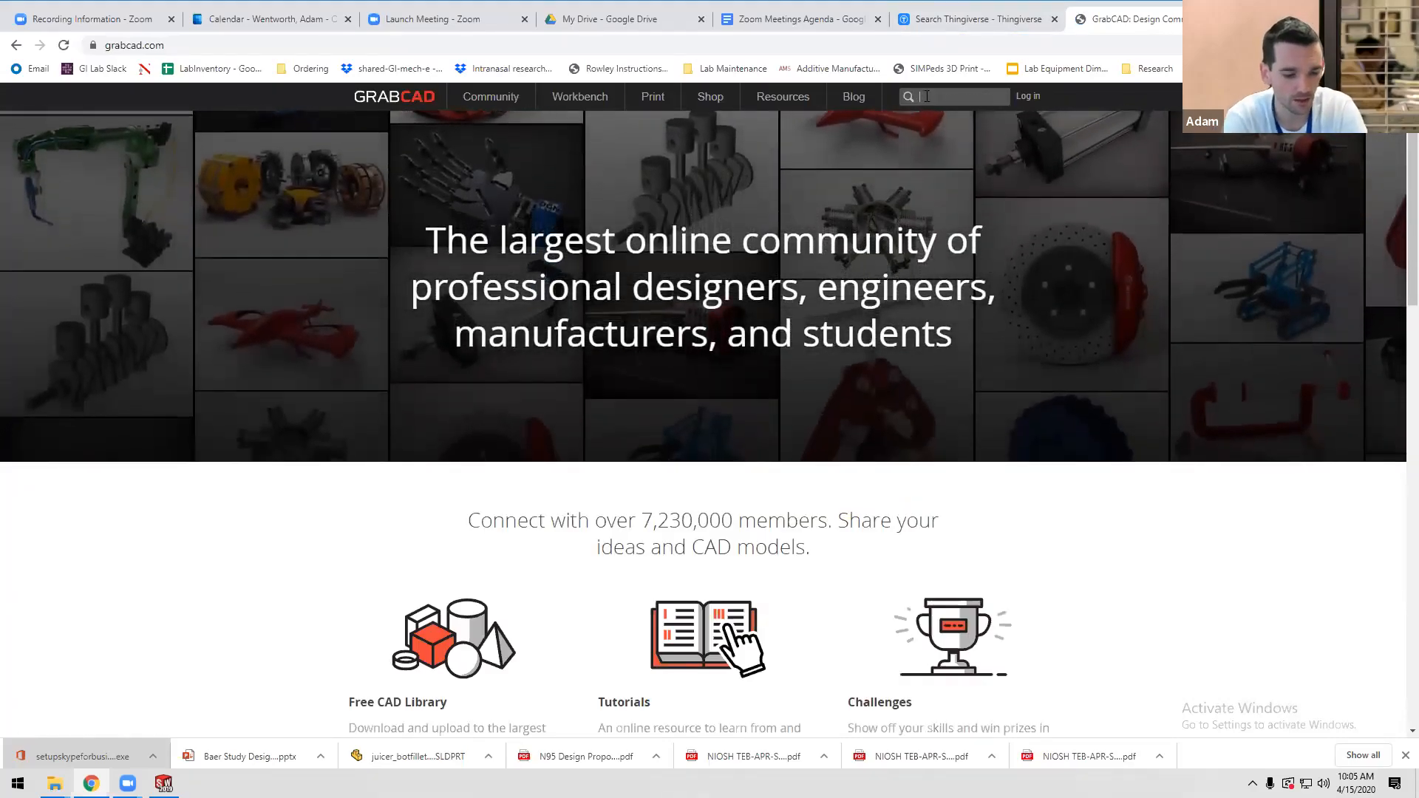
text(fan)
key(Return)
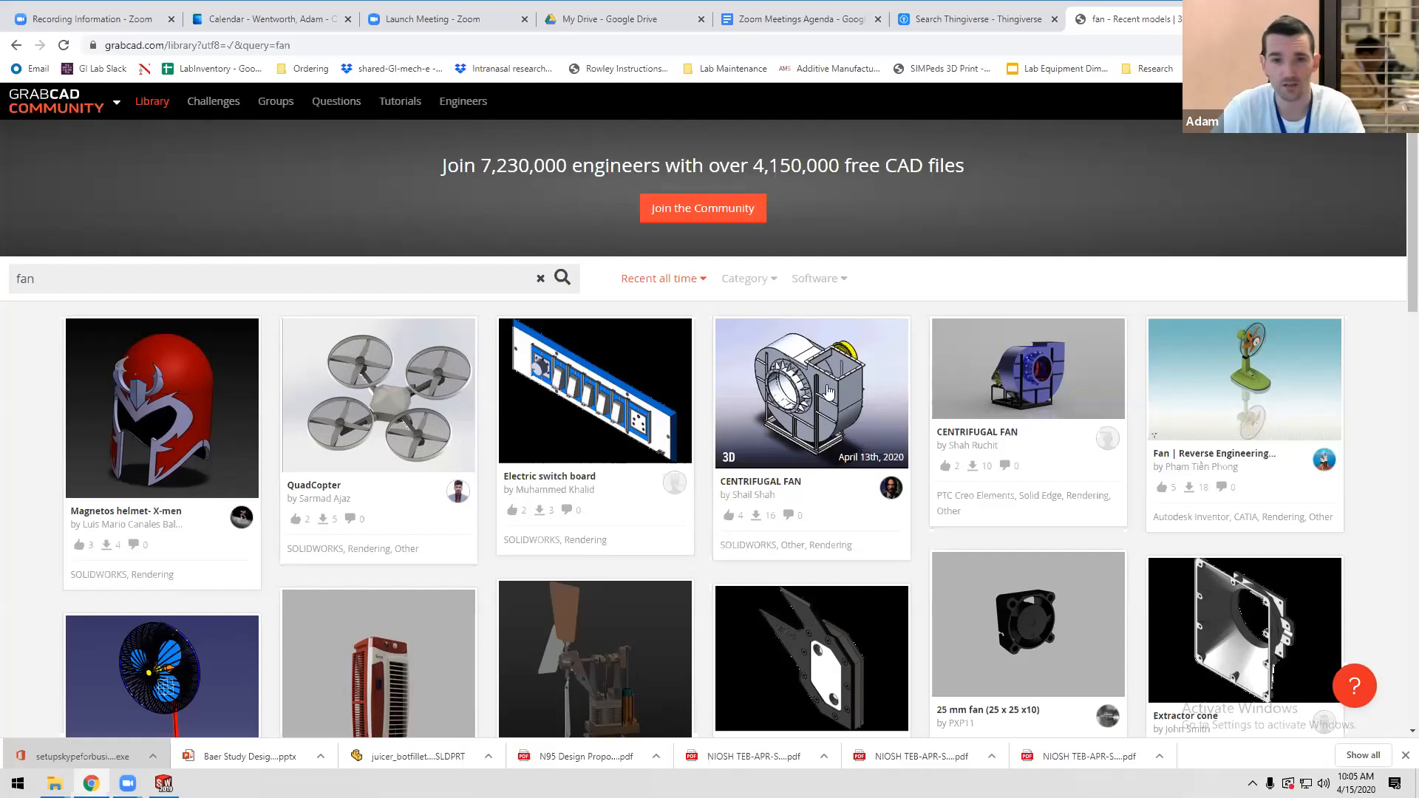
Open the McMaster-Carr site in a new browser tab and search its catalog for "screw".
key(ctrl+t)
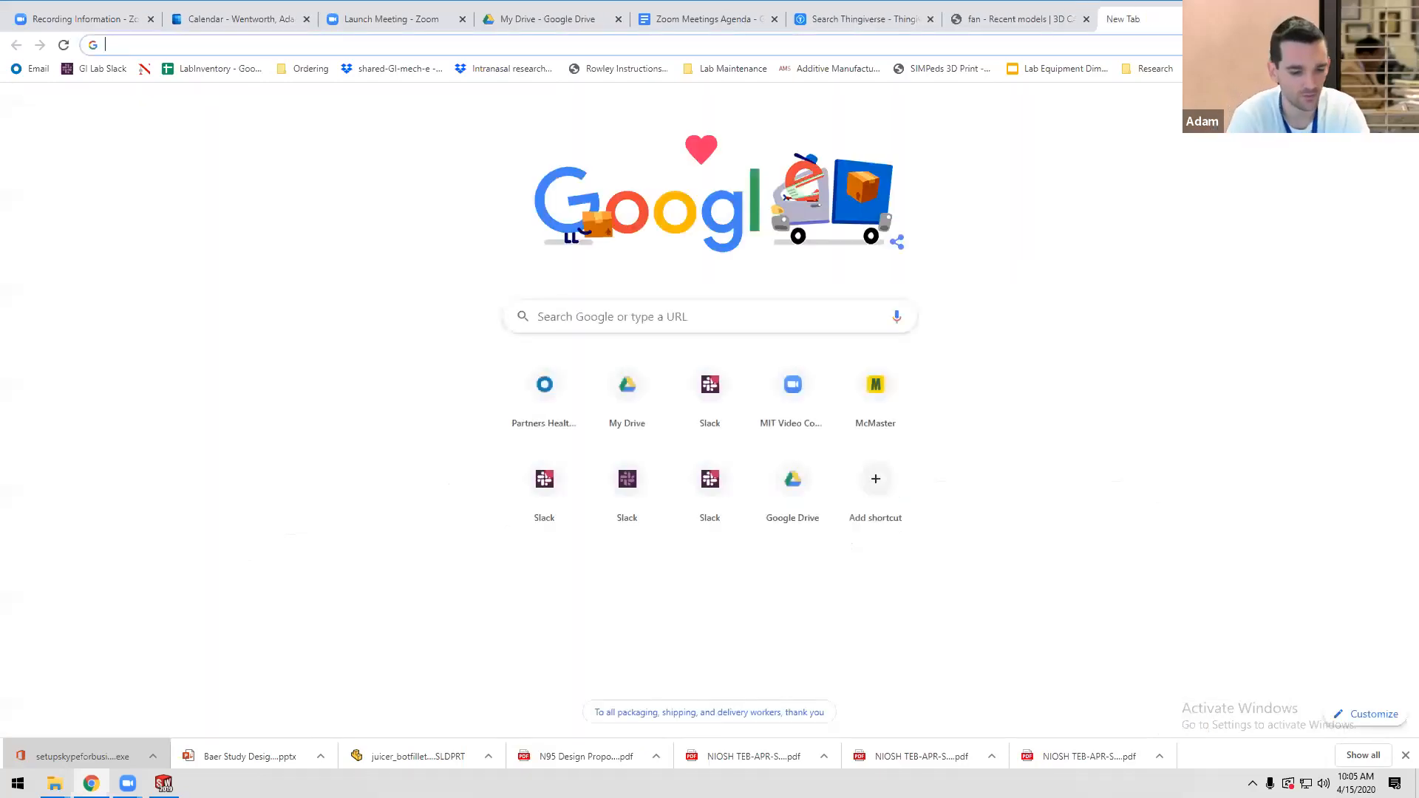
text(mcmaster)
key(Return)
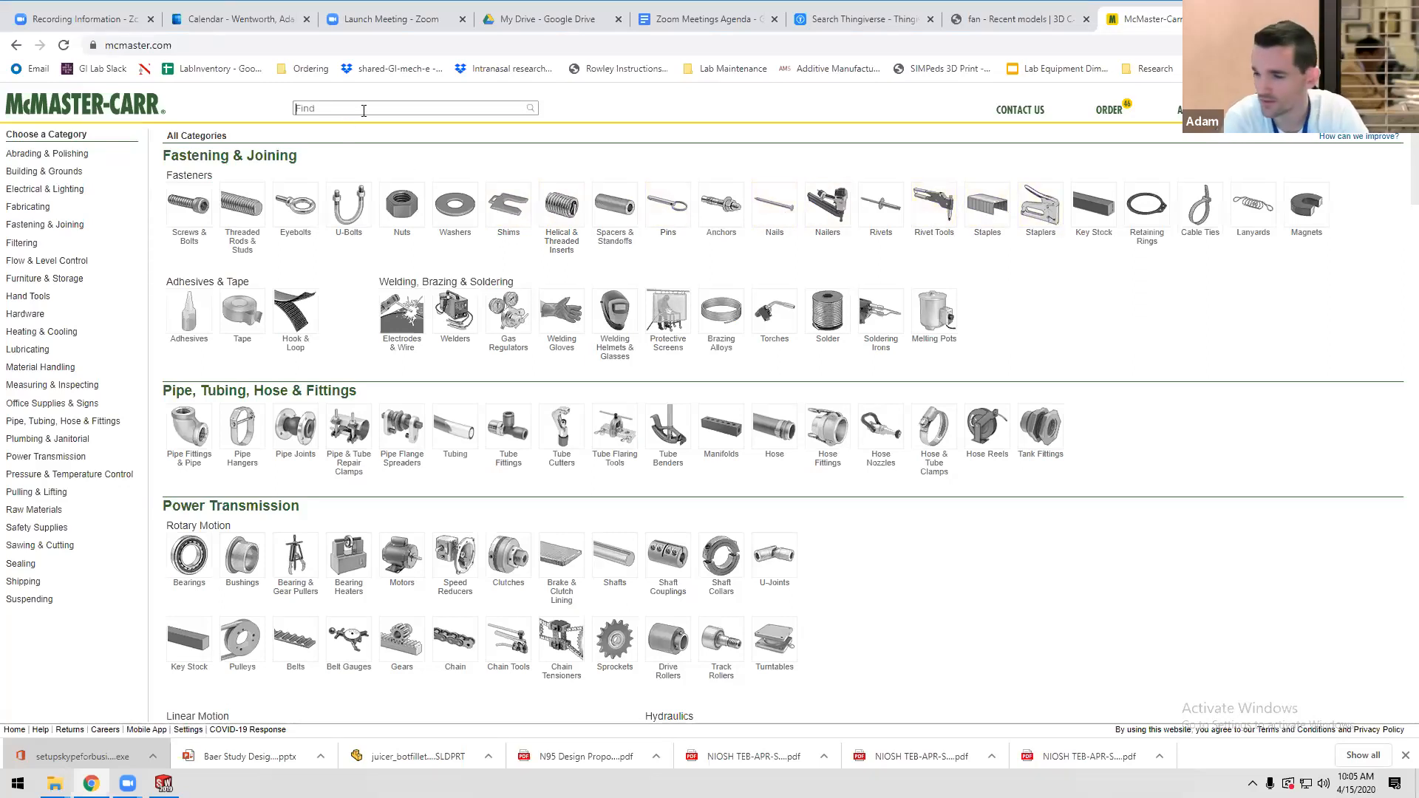
text(screw)
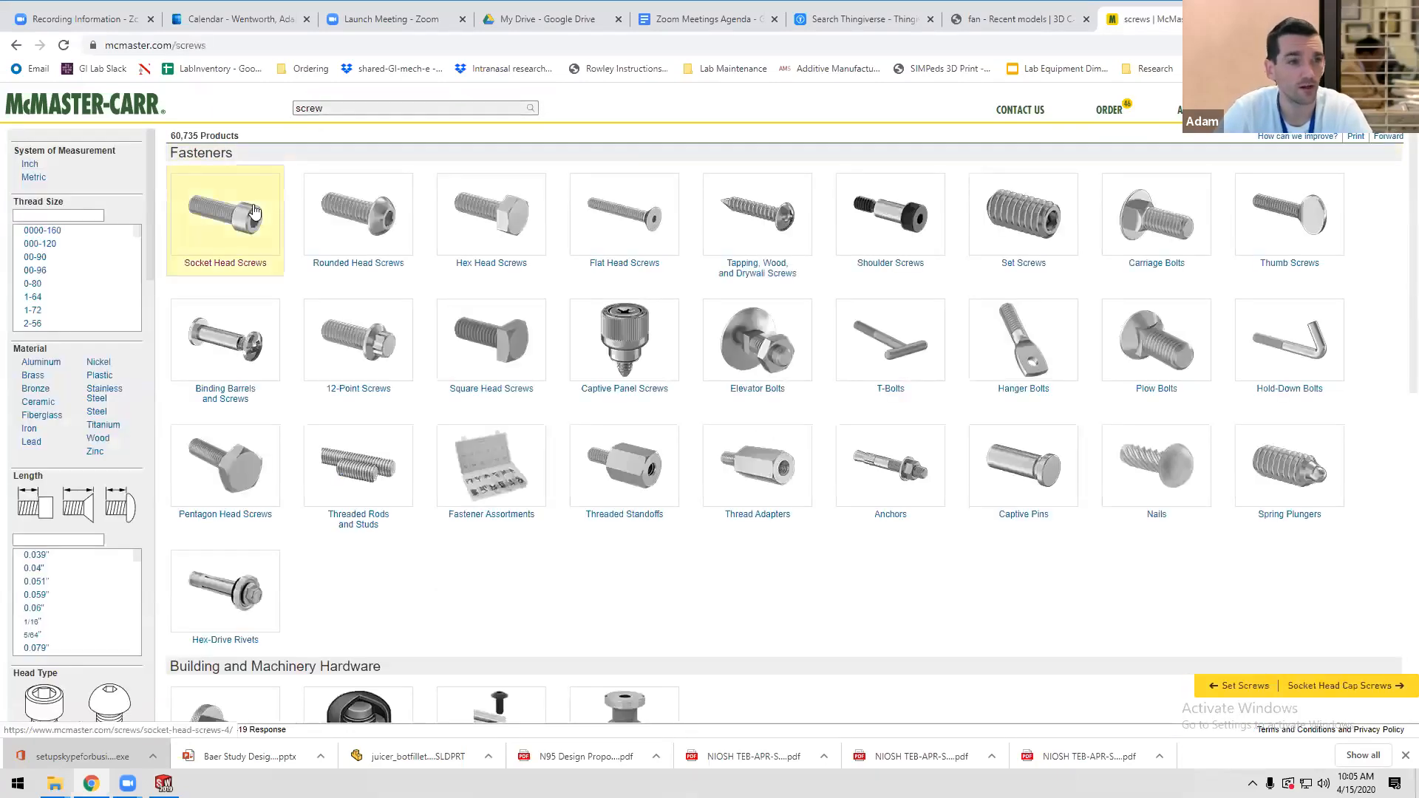
Narrow the catalog to alloy steel socket head screws and open the product detail of the 0-80, 1/16" long screw 91251A051.
click(253, 215)
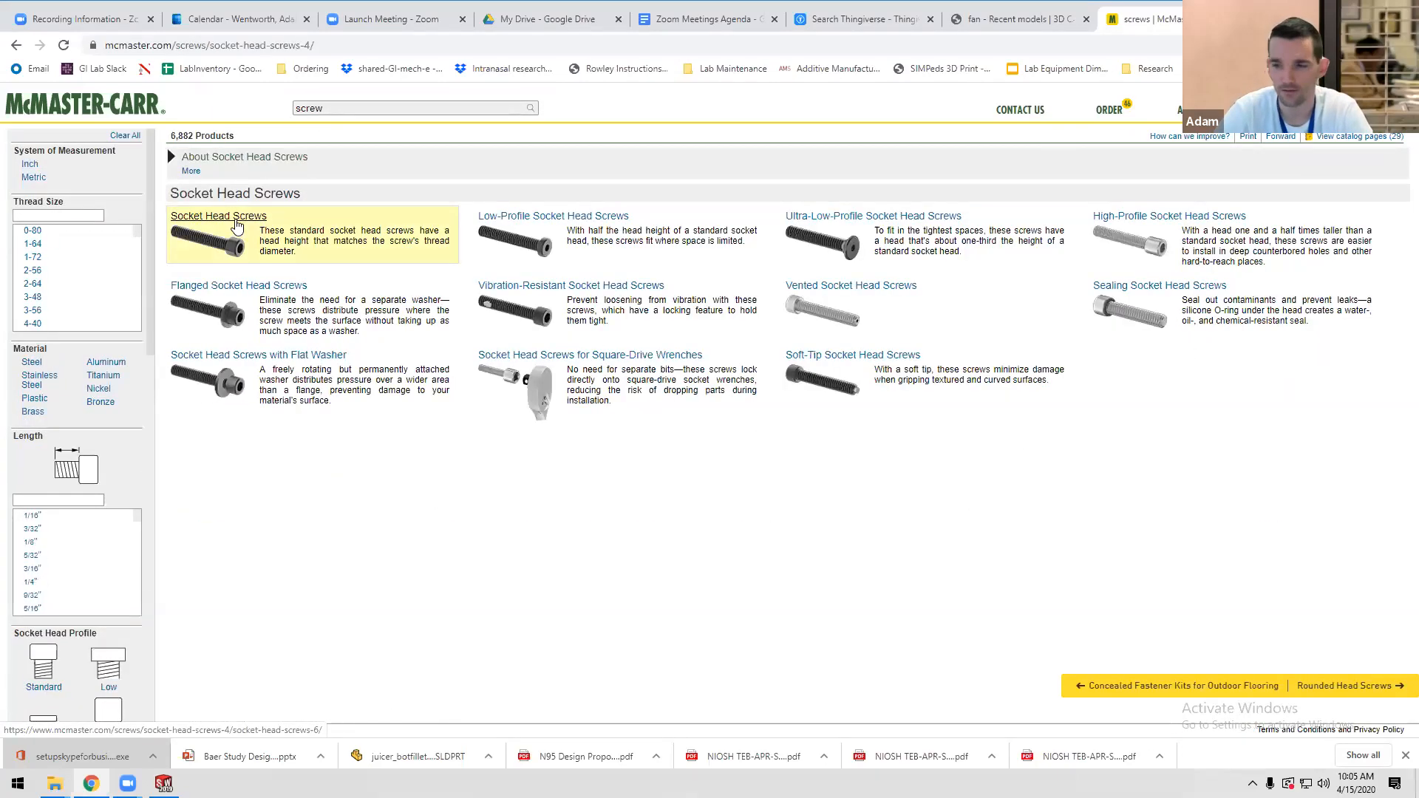
click(237, 225)
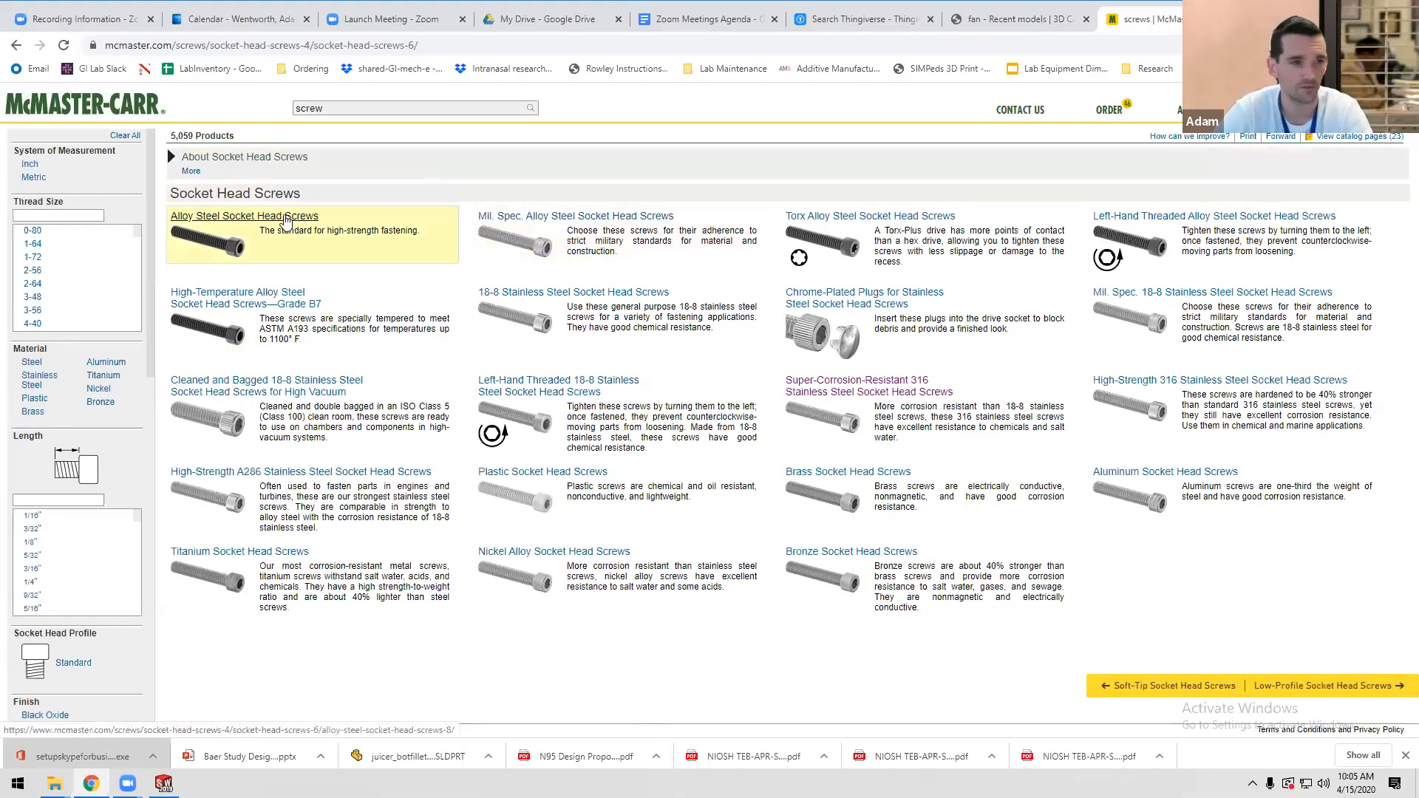
click(284, 220)
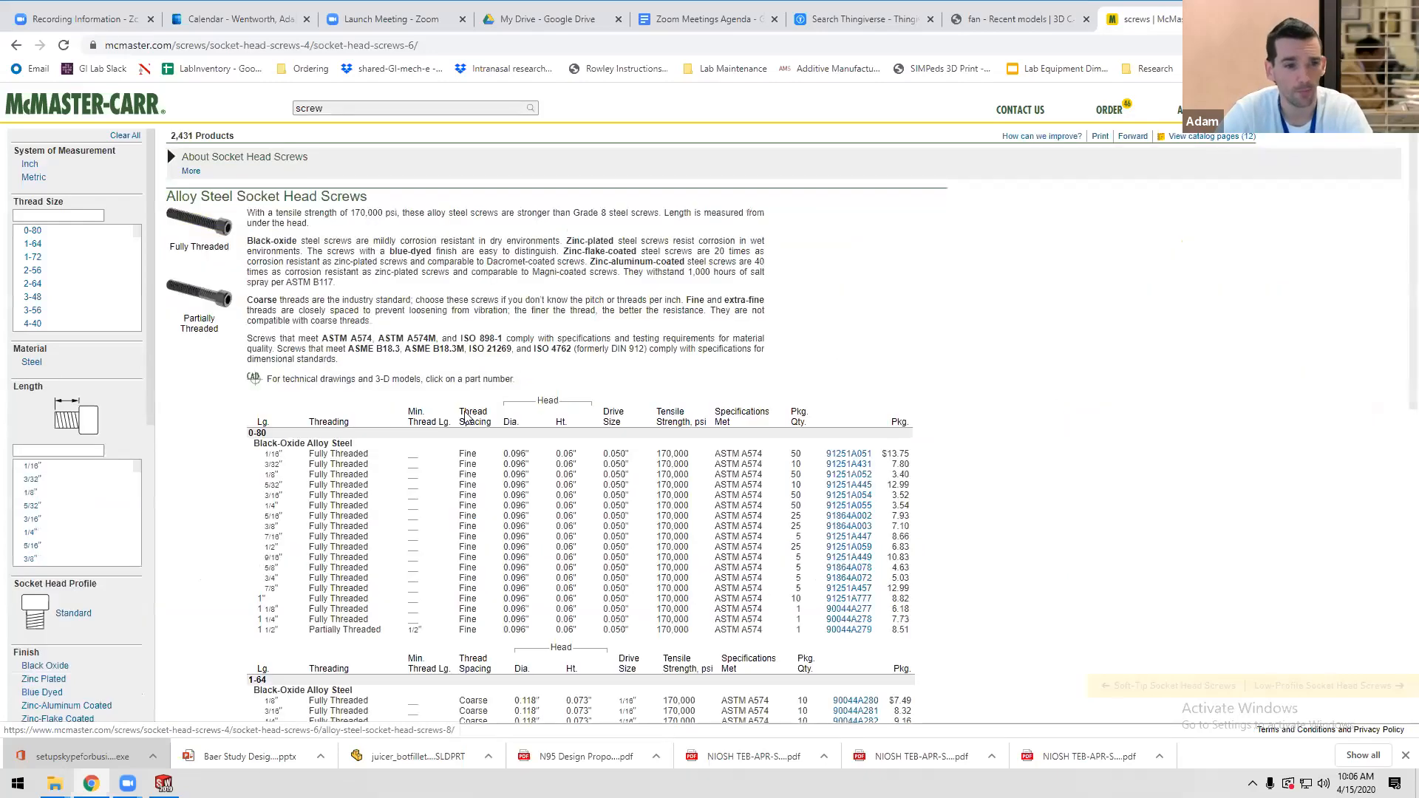
click(843, 457)
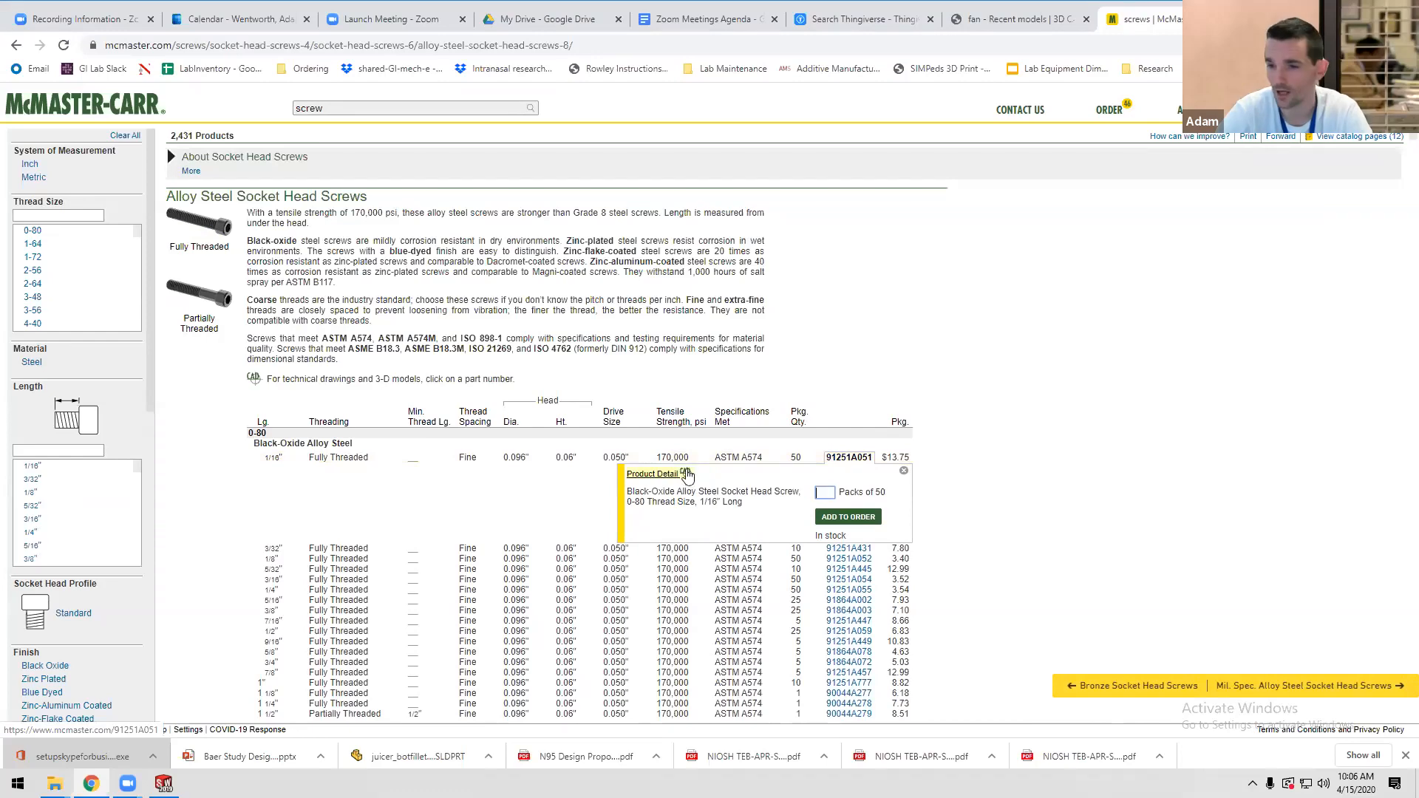
click(655, 474)
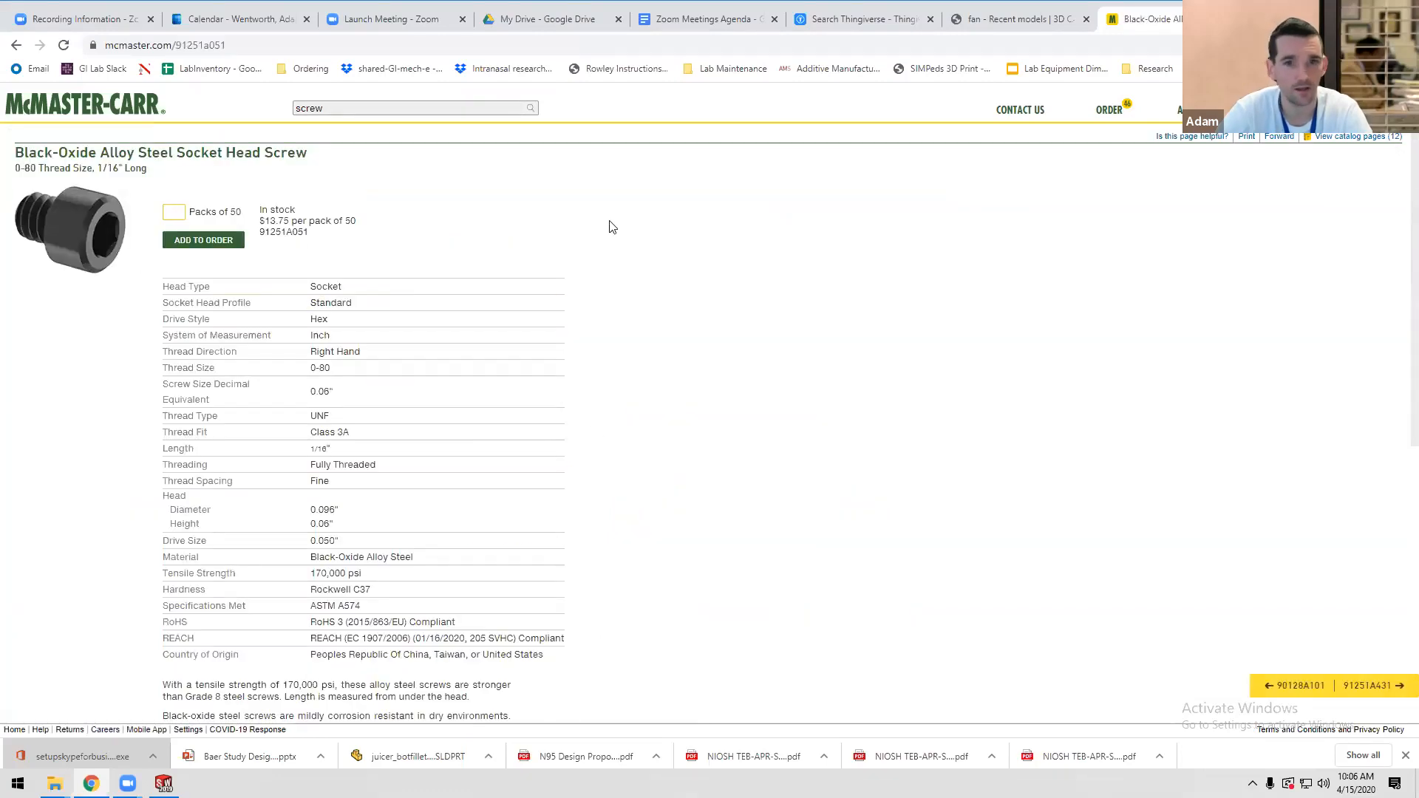
Start saving the screw's 3-D Solidworks model as a SOLIDWORKS part document, and cancel the save.
scroll(421, 390, down, 7)
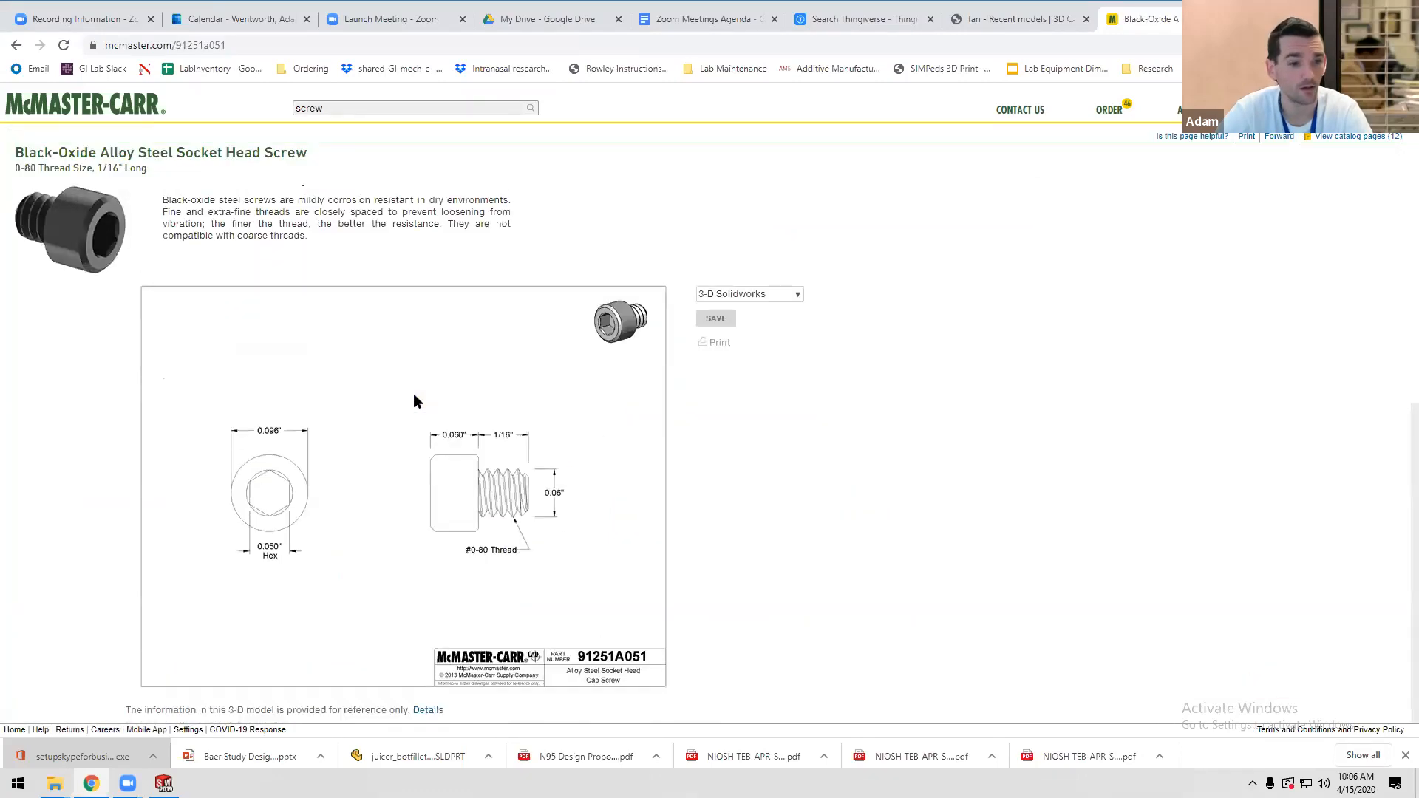
click(715, 318)
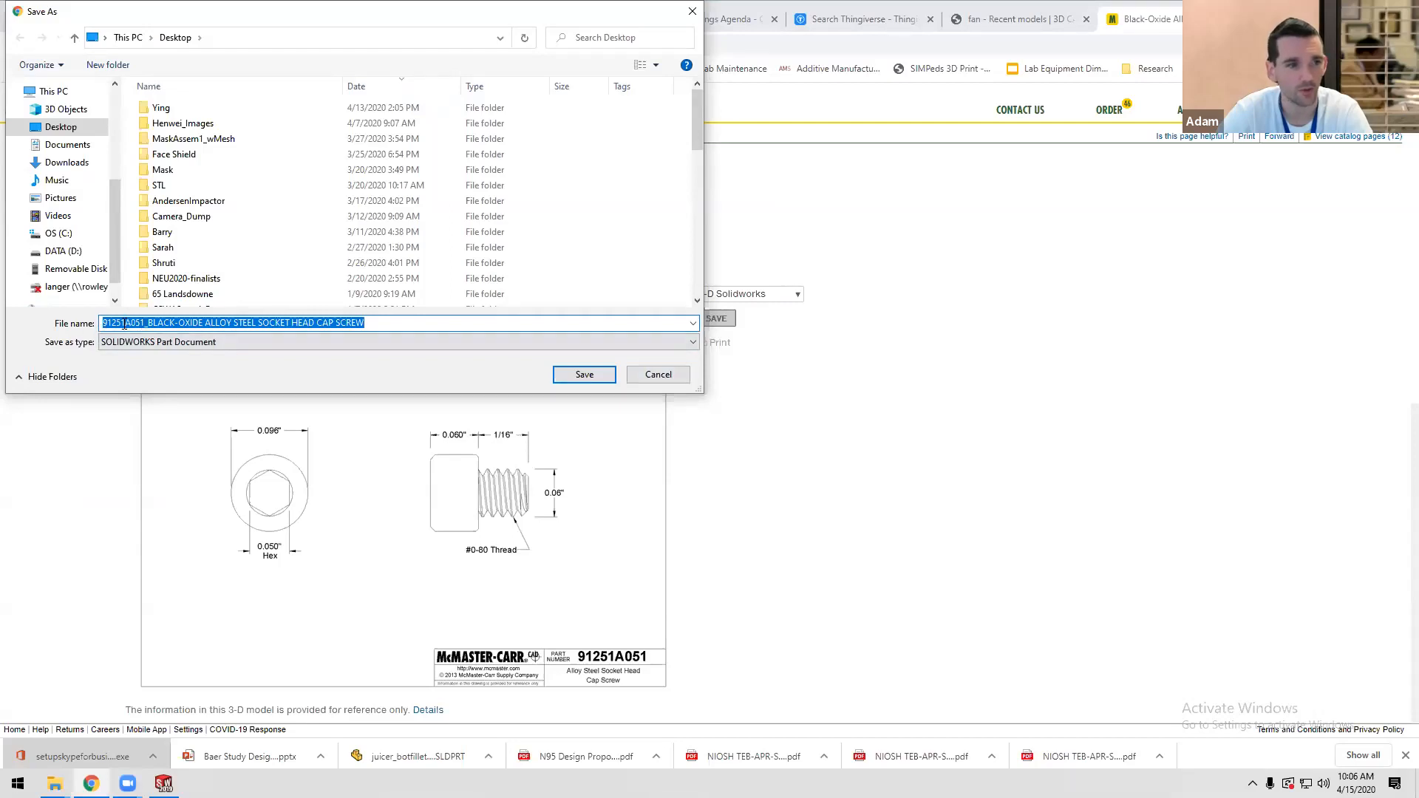
click(640, 371)
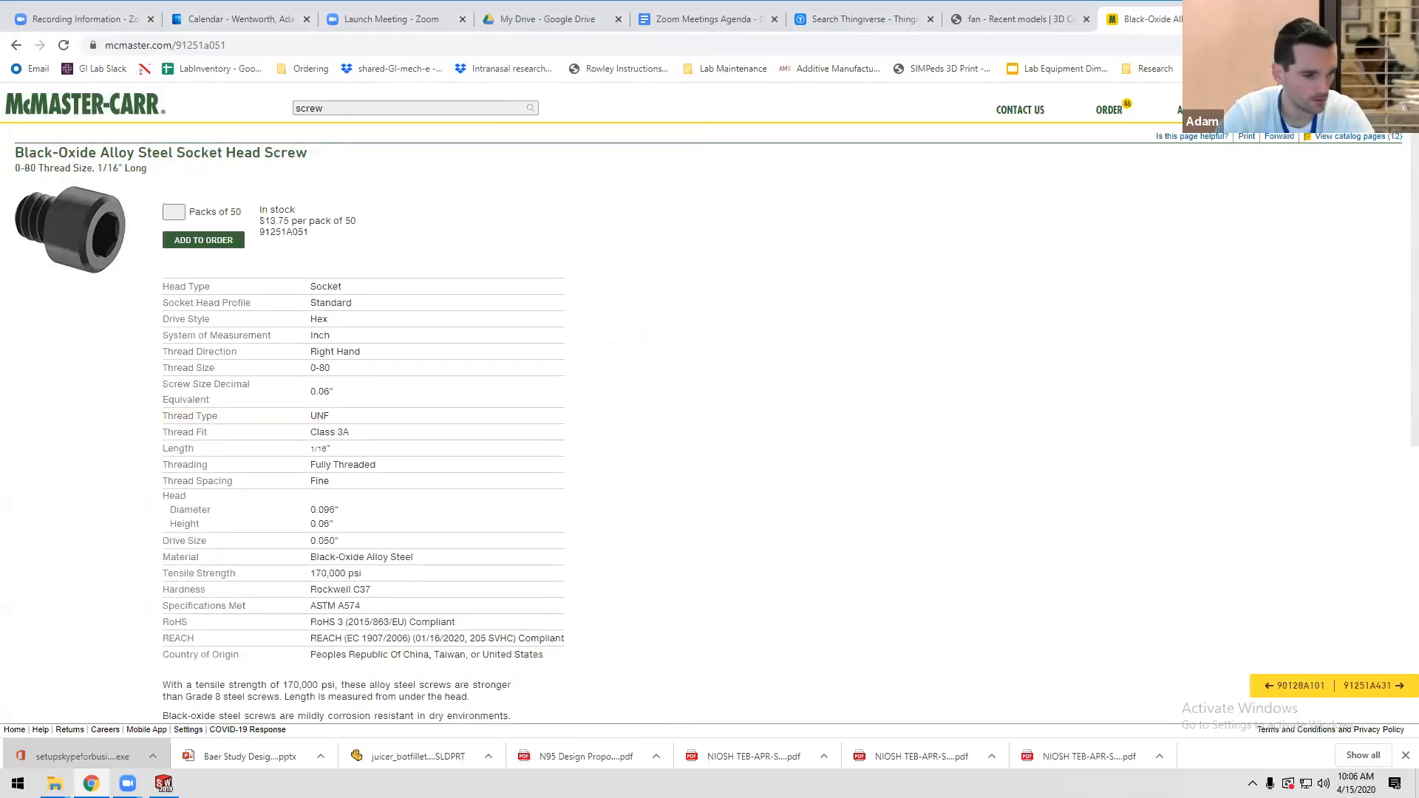
Switch to SOLIDWORKS, create a new part document and maximize its window.
click(163, 782)
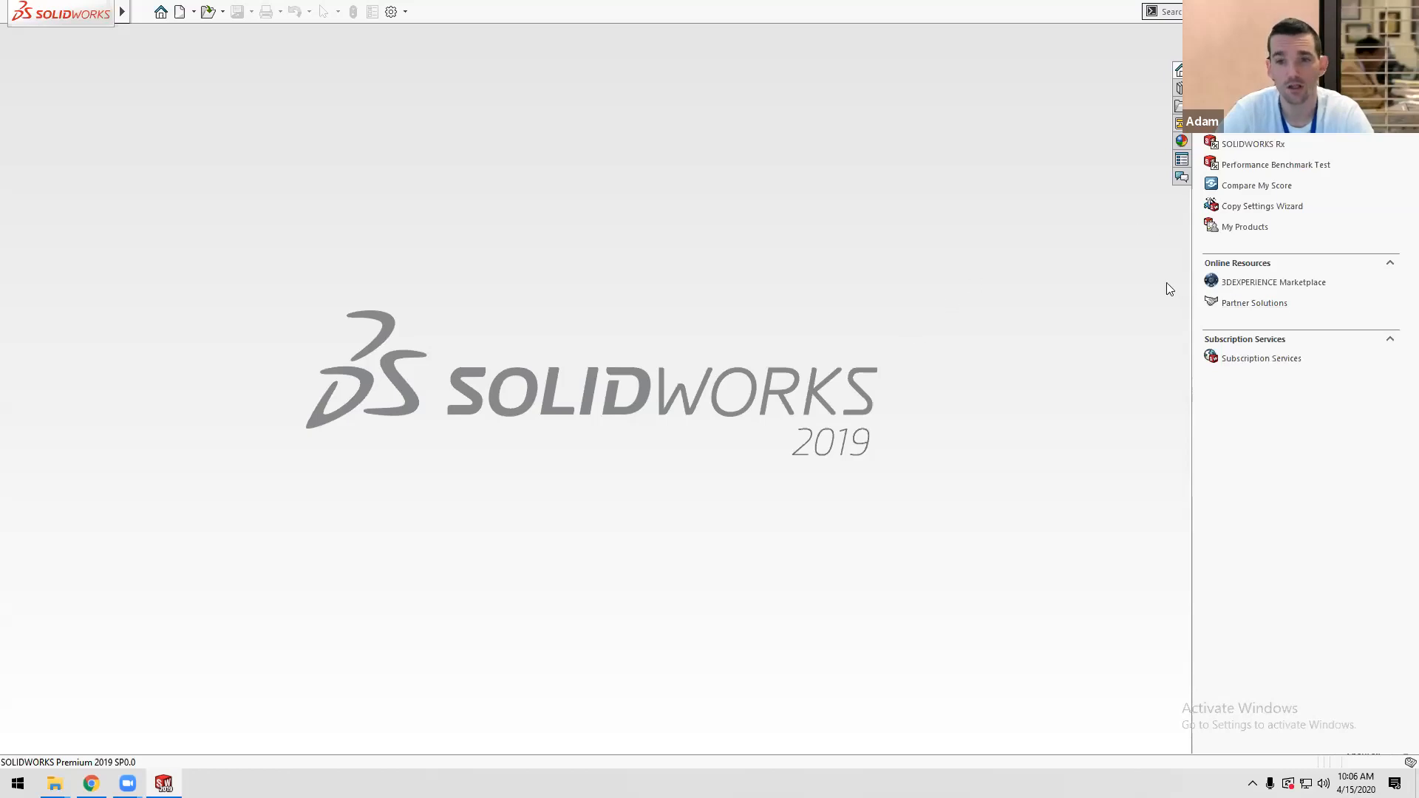
click(181, 16)
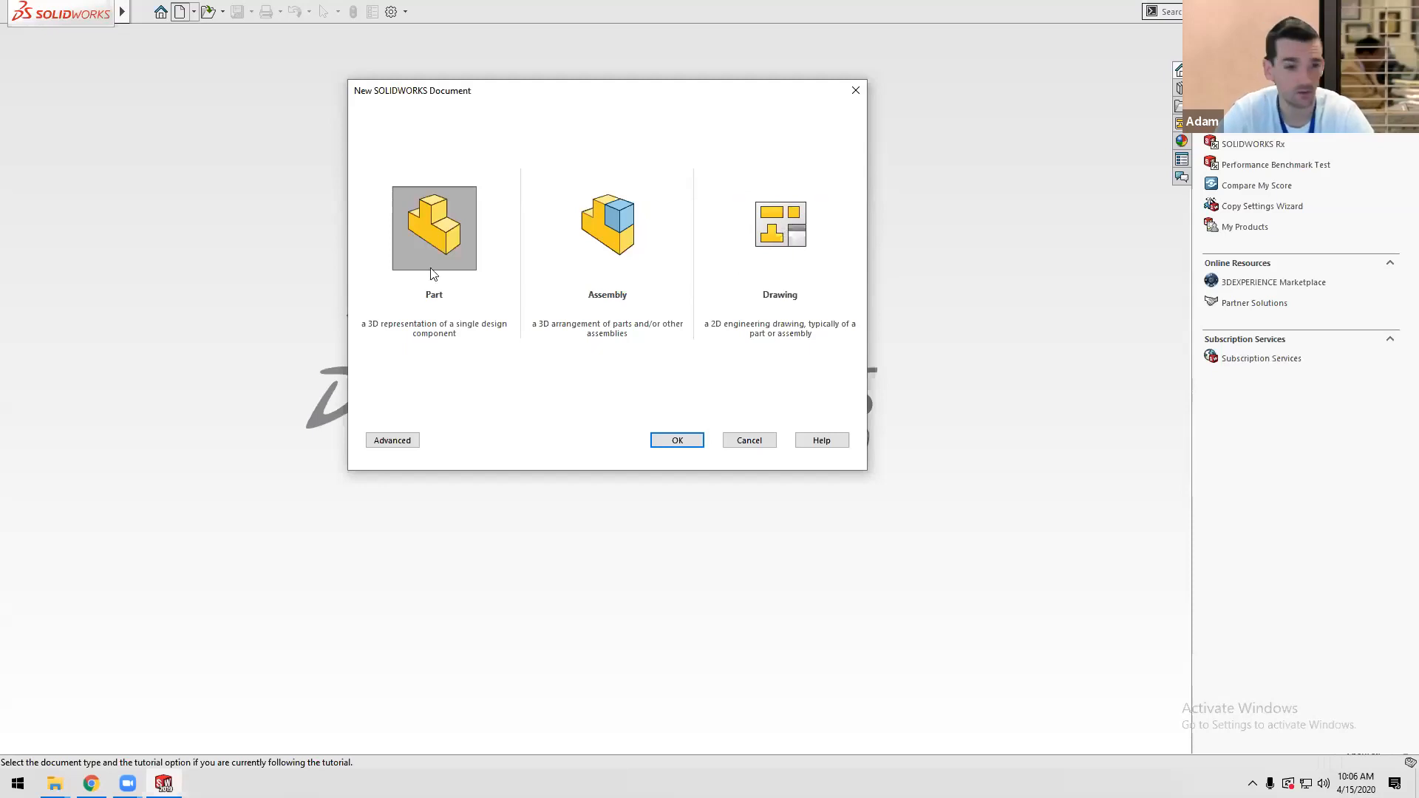
click(678, 443)
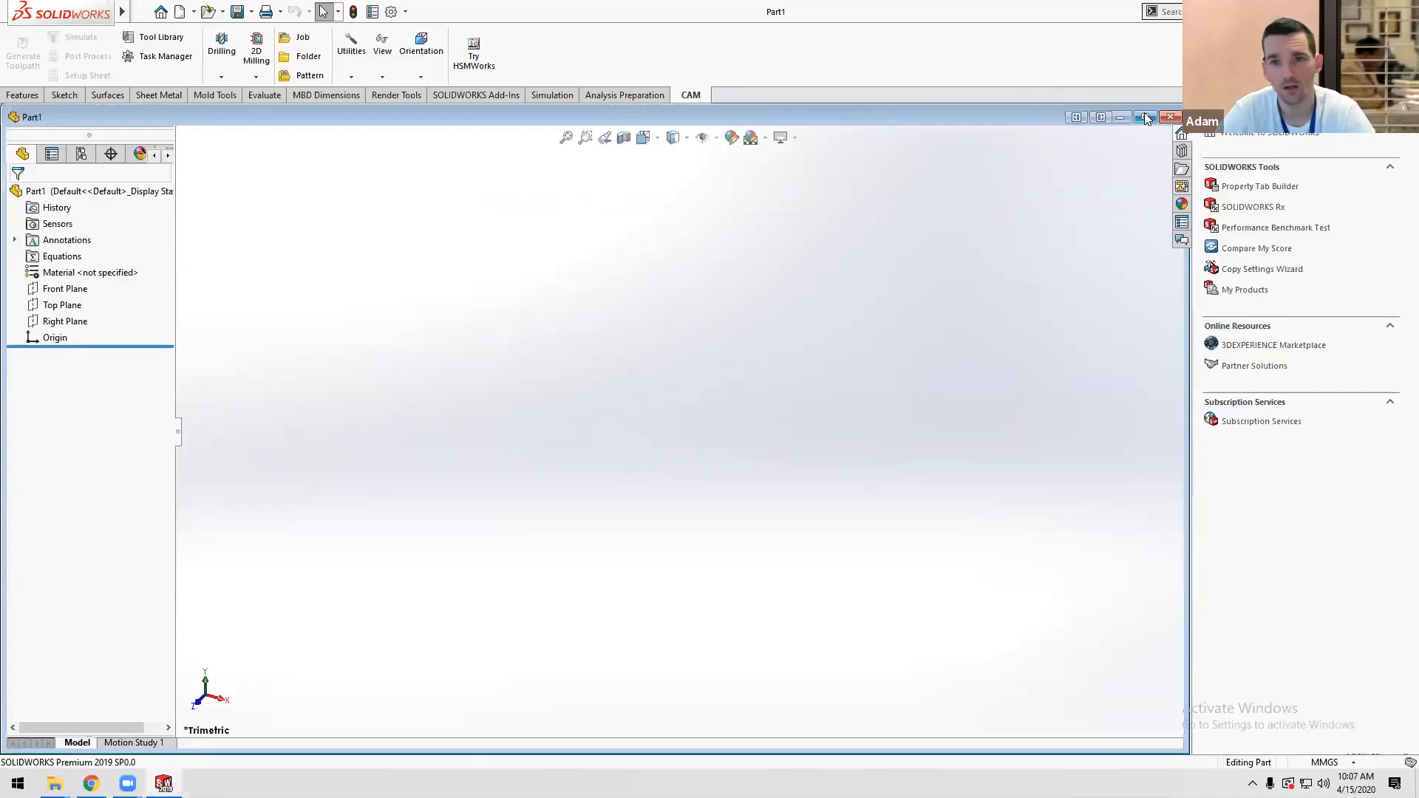
double_click(865, 117)
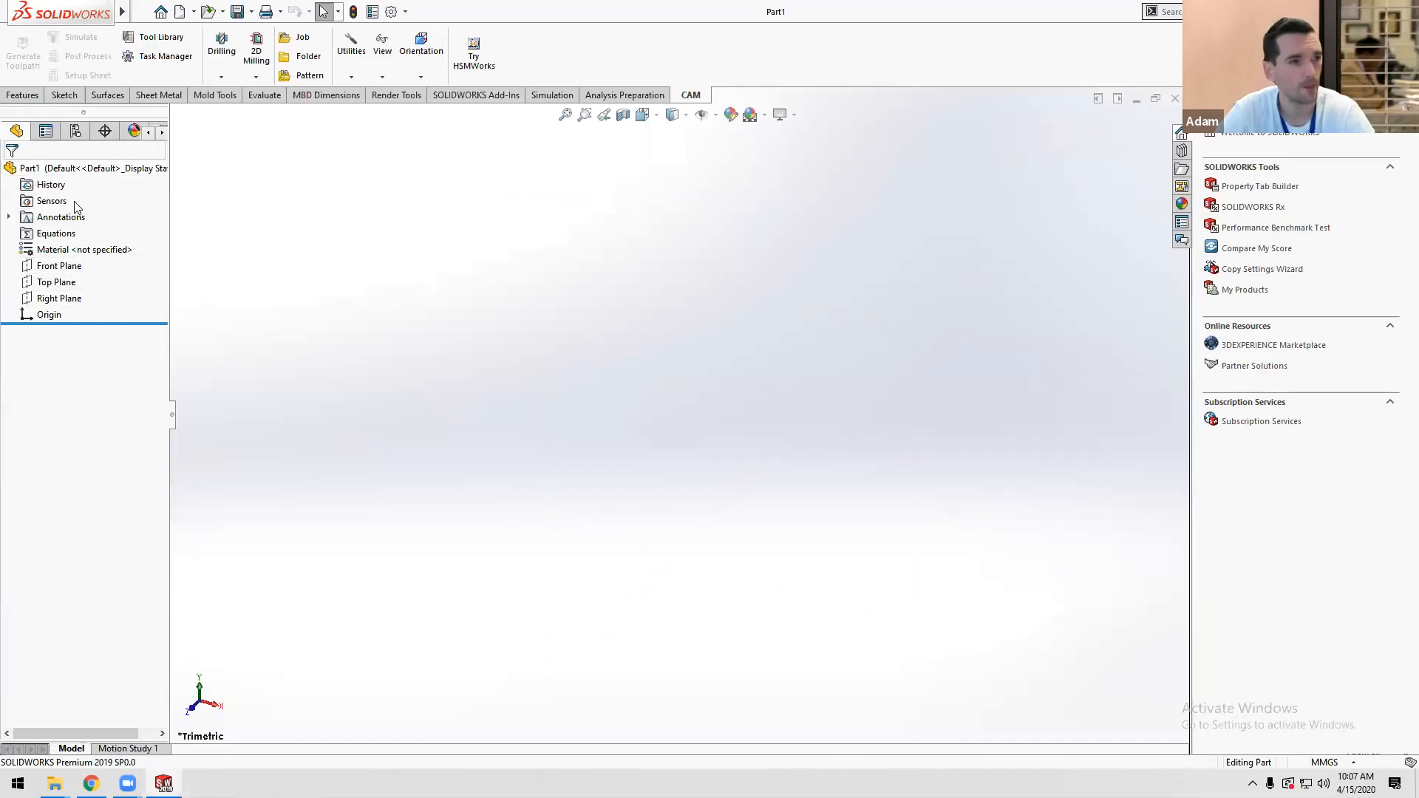
Look over the Sketch, Features and Evaluate tools, the available document unit systems and the Front Plane.
click(63, 96)
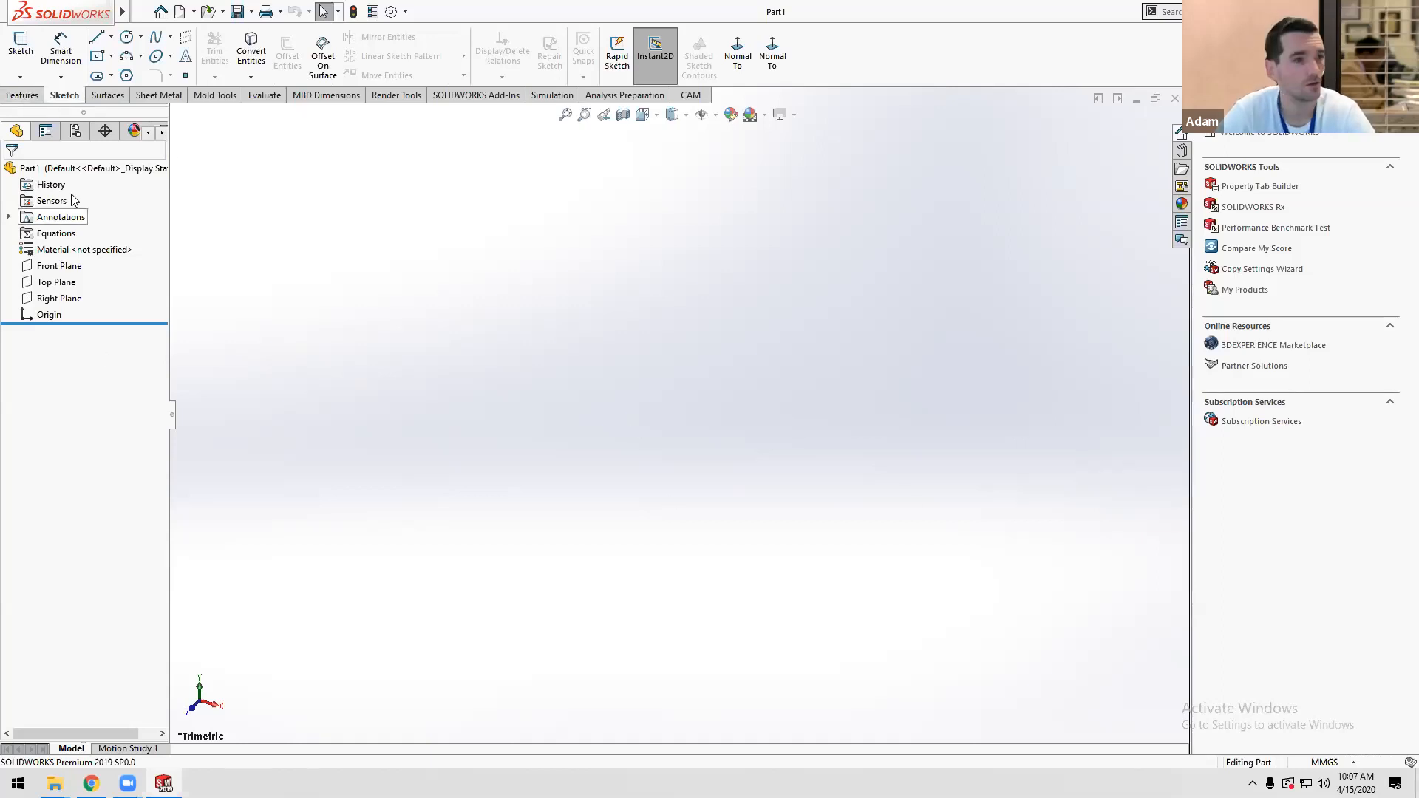
click(20, 98)
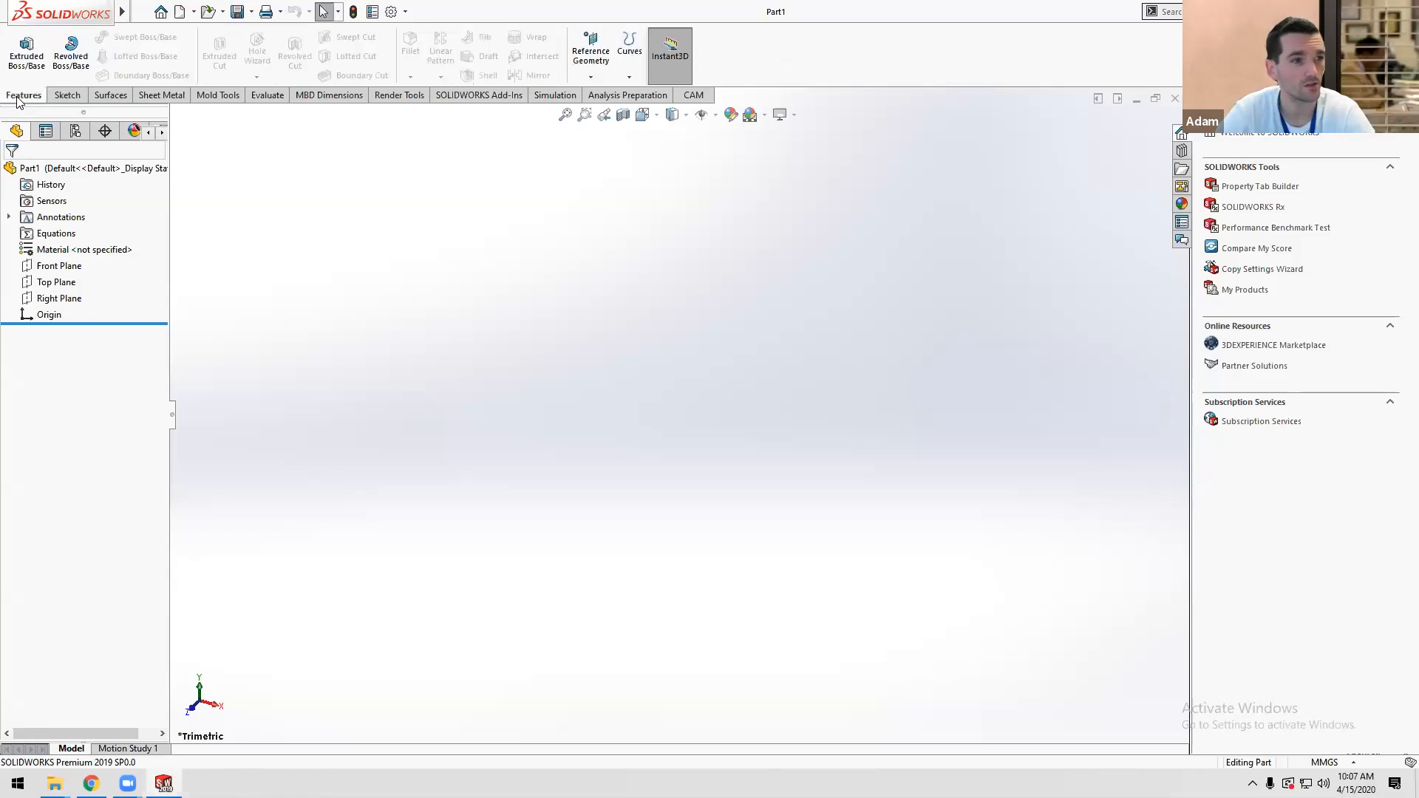
click(267, 96)
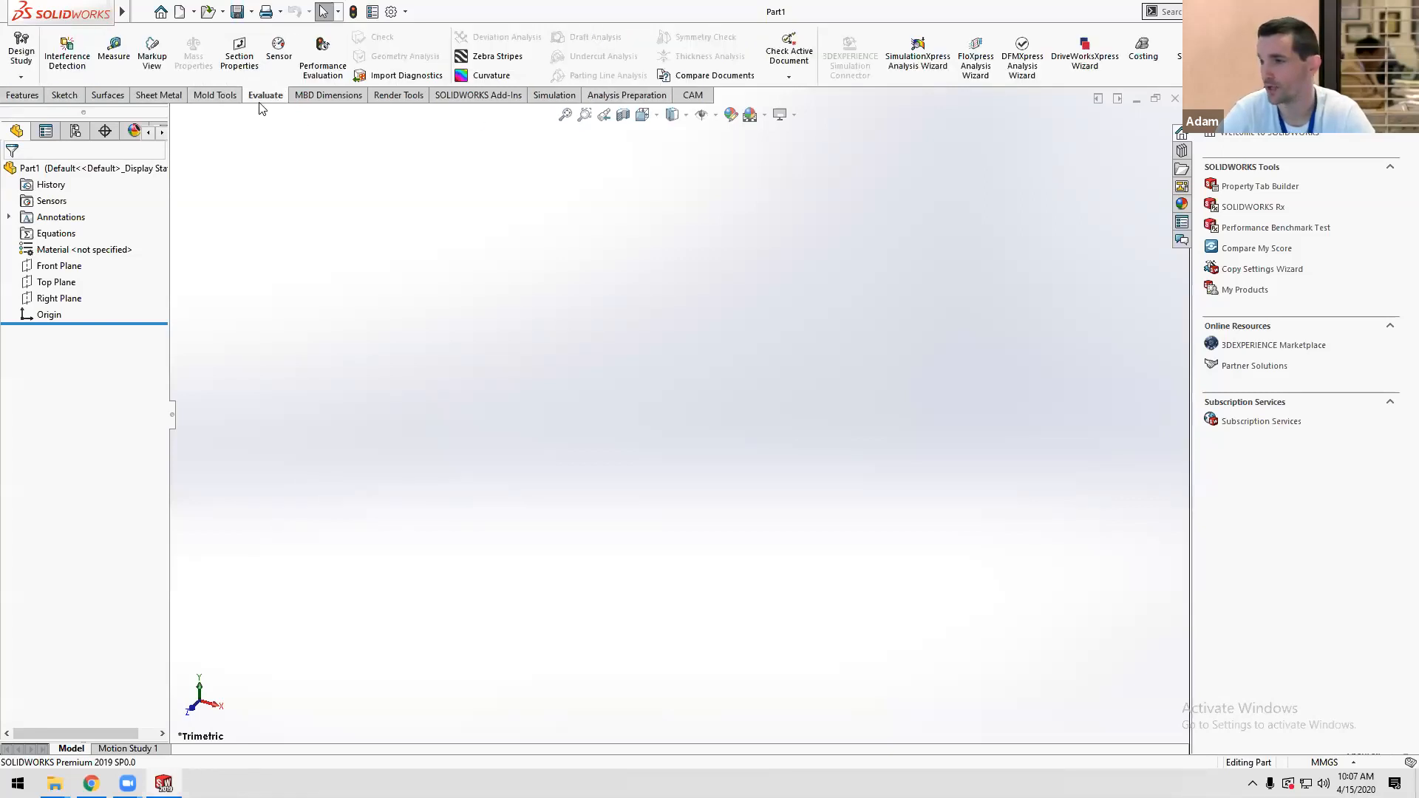
click(67, 99)
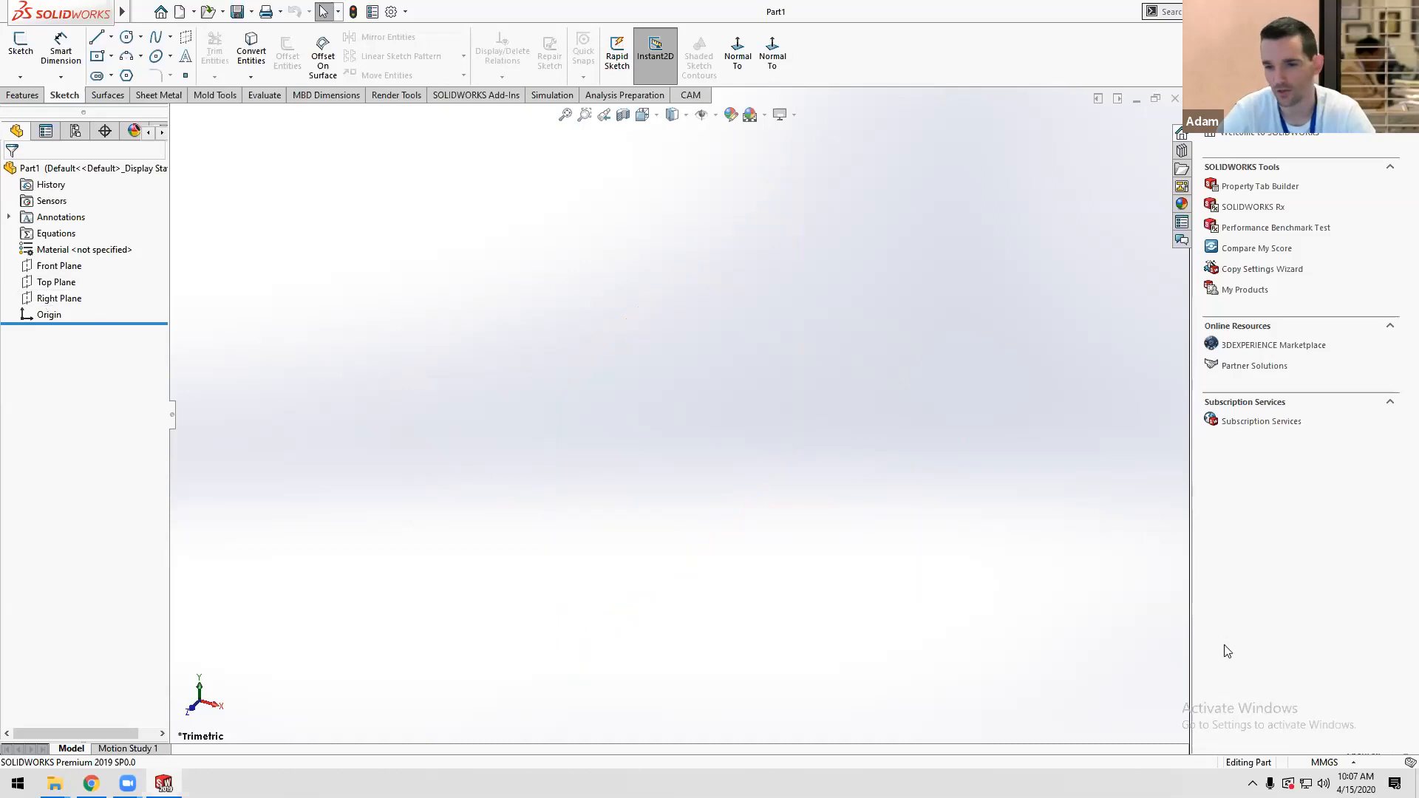
click(1338, 764)
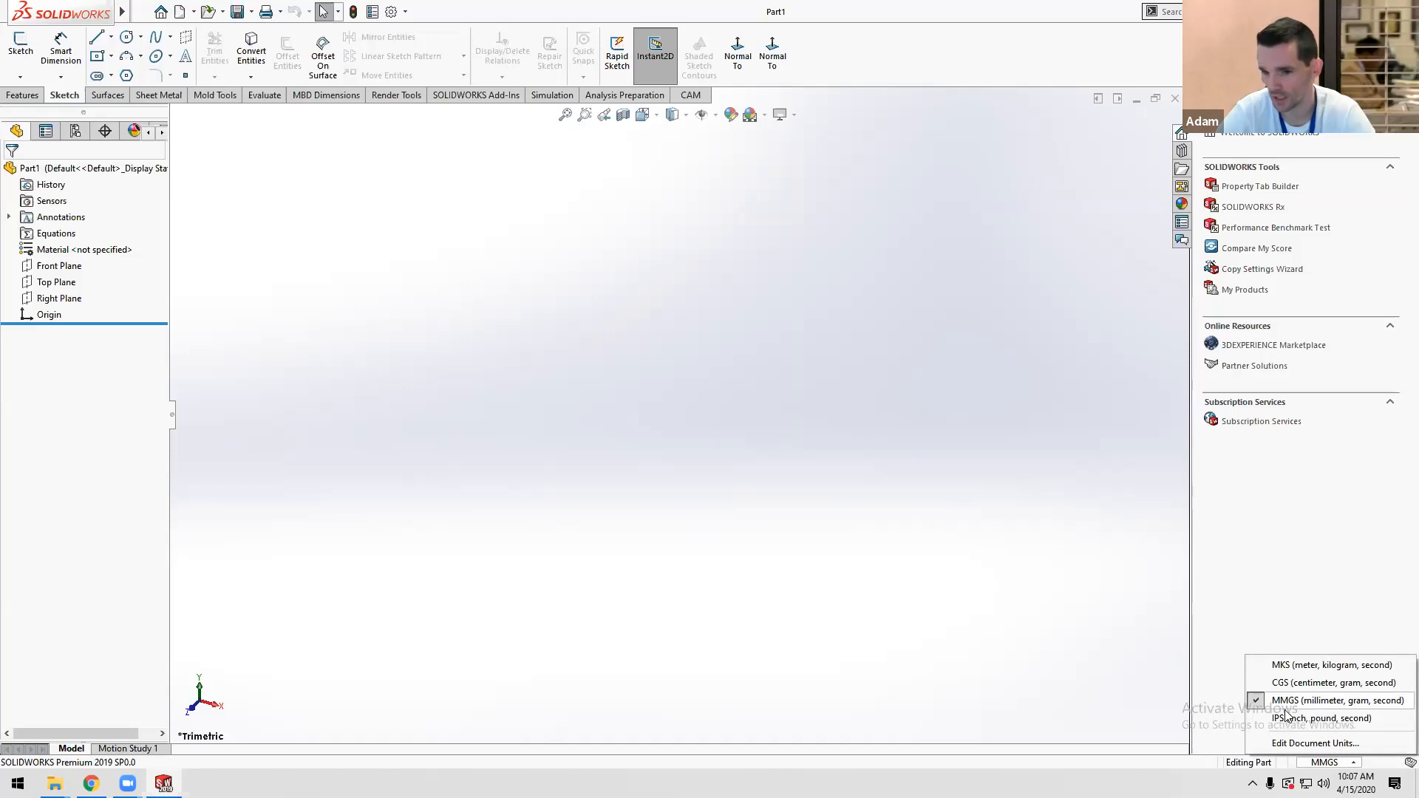
click(732, 540)
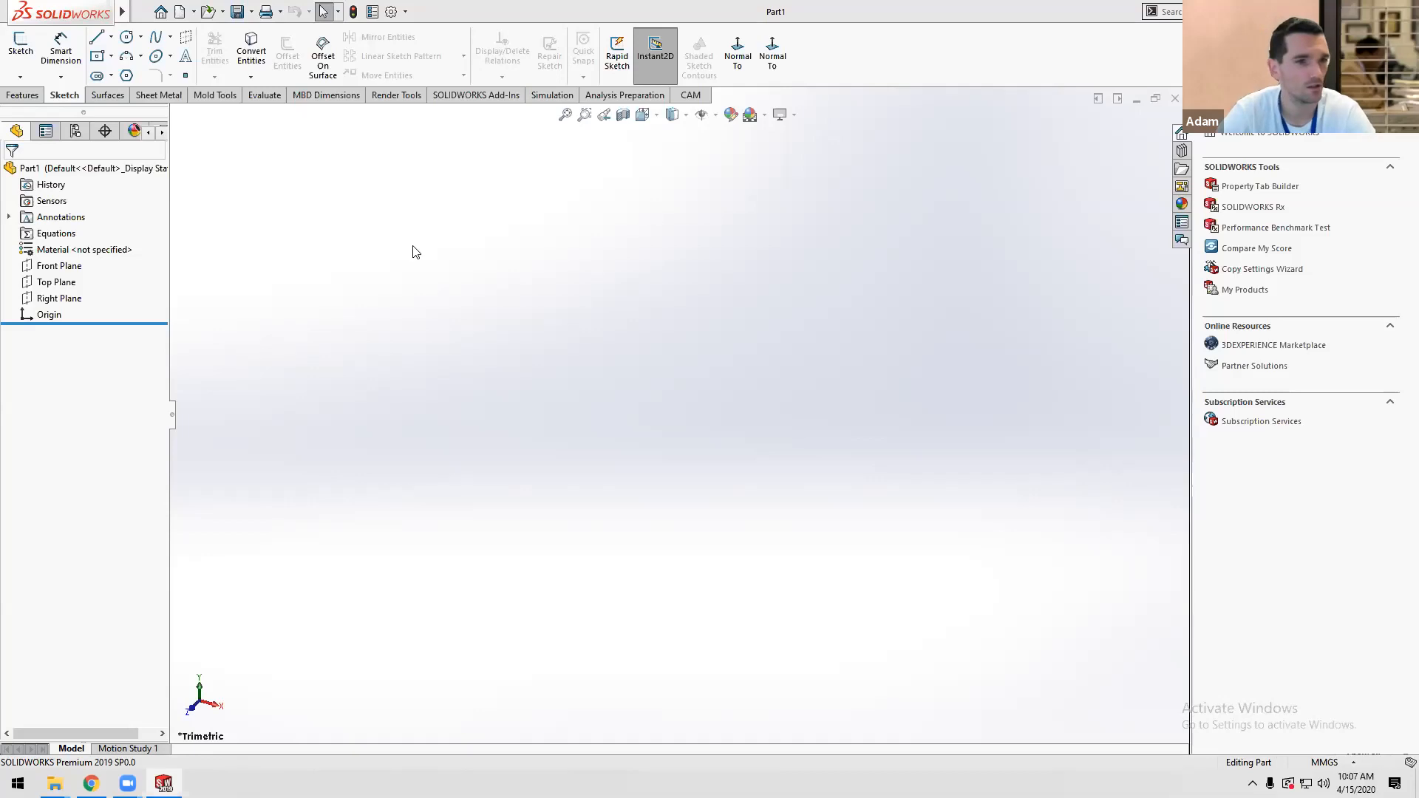
click(56, 268)
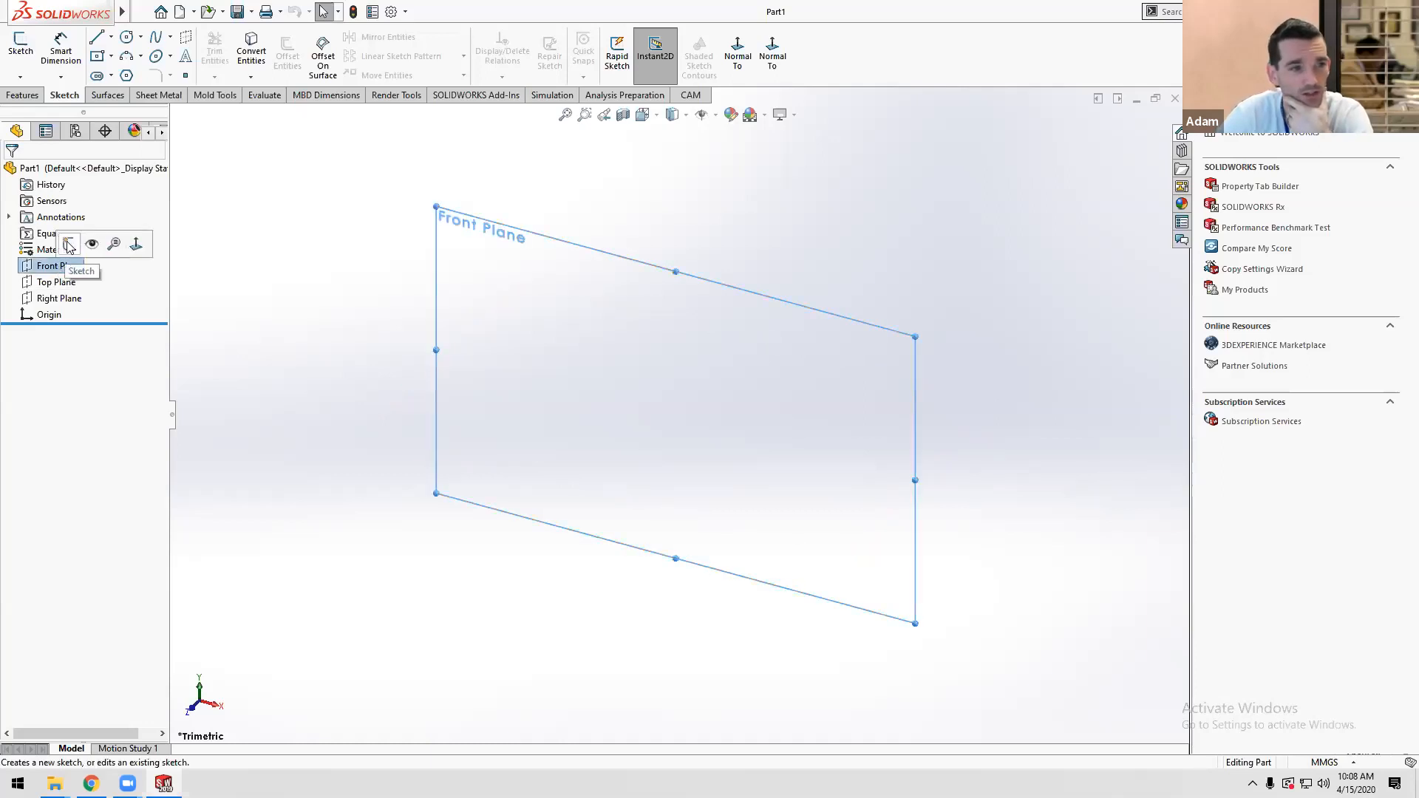
click(273, 235)
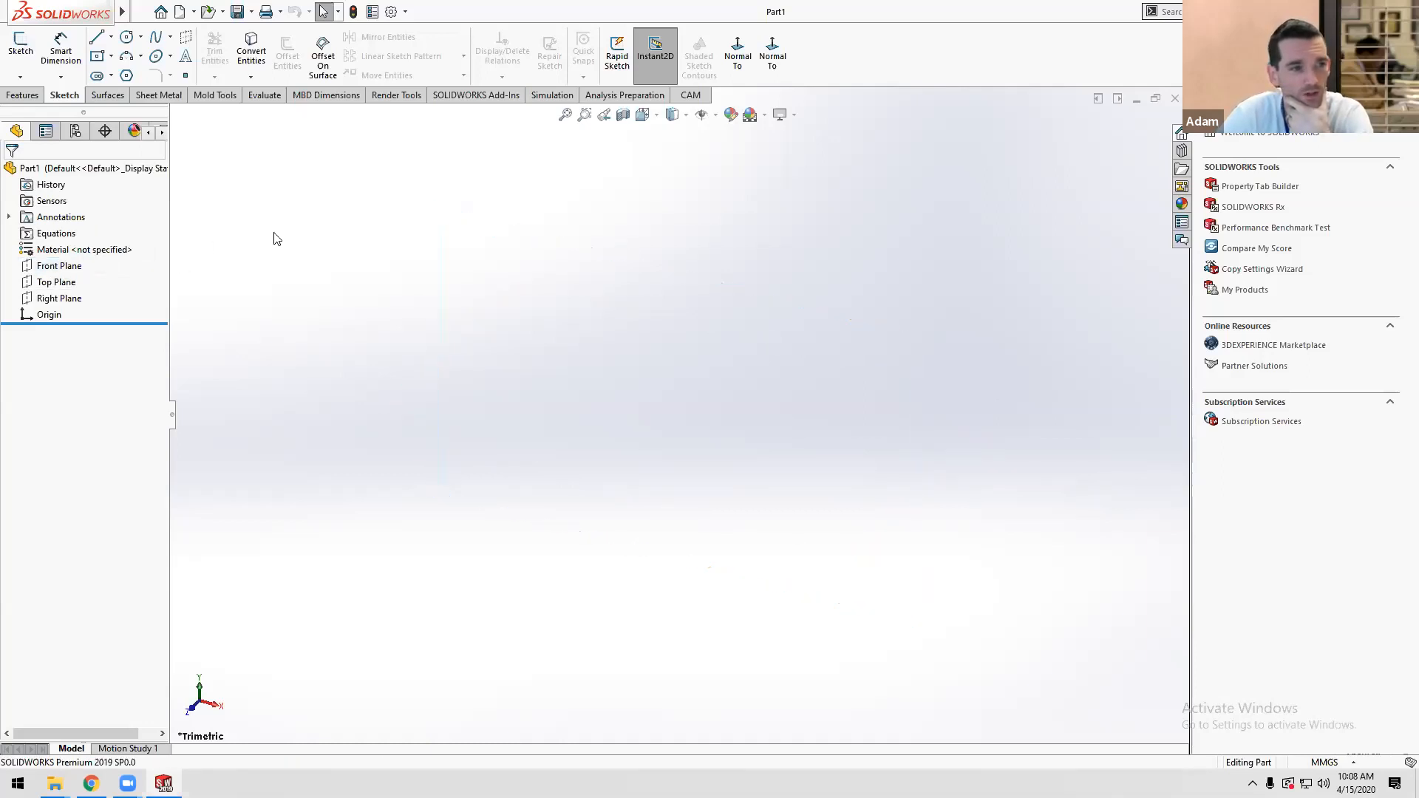
Start a new sketch on the Front Plane.
click(20, 50)
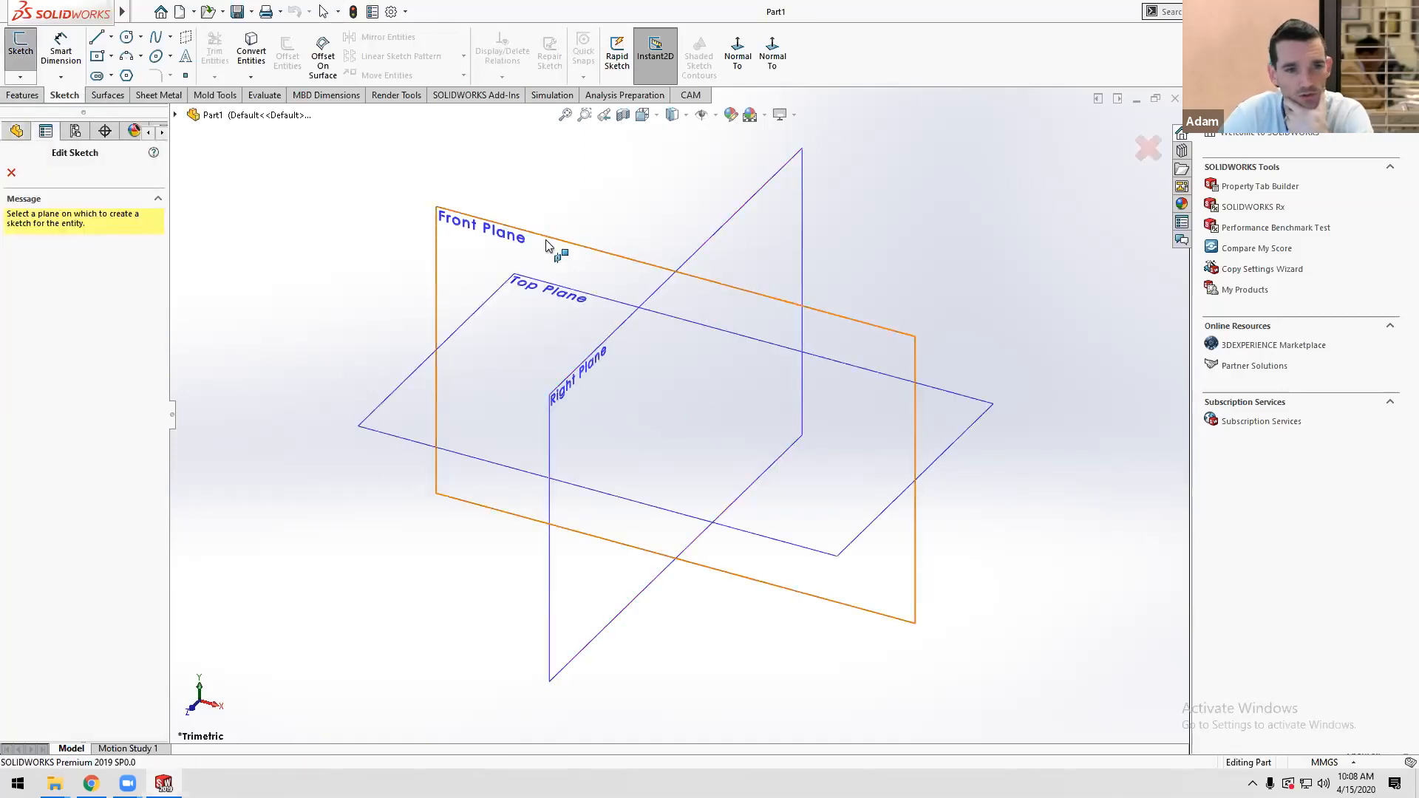
click(488, 247)
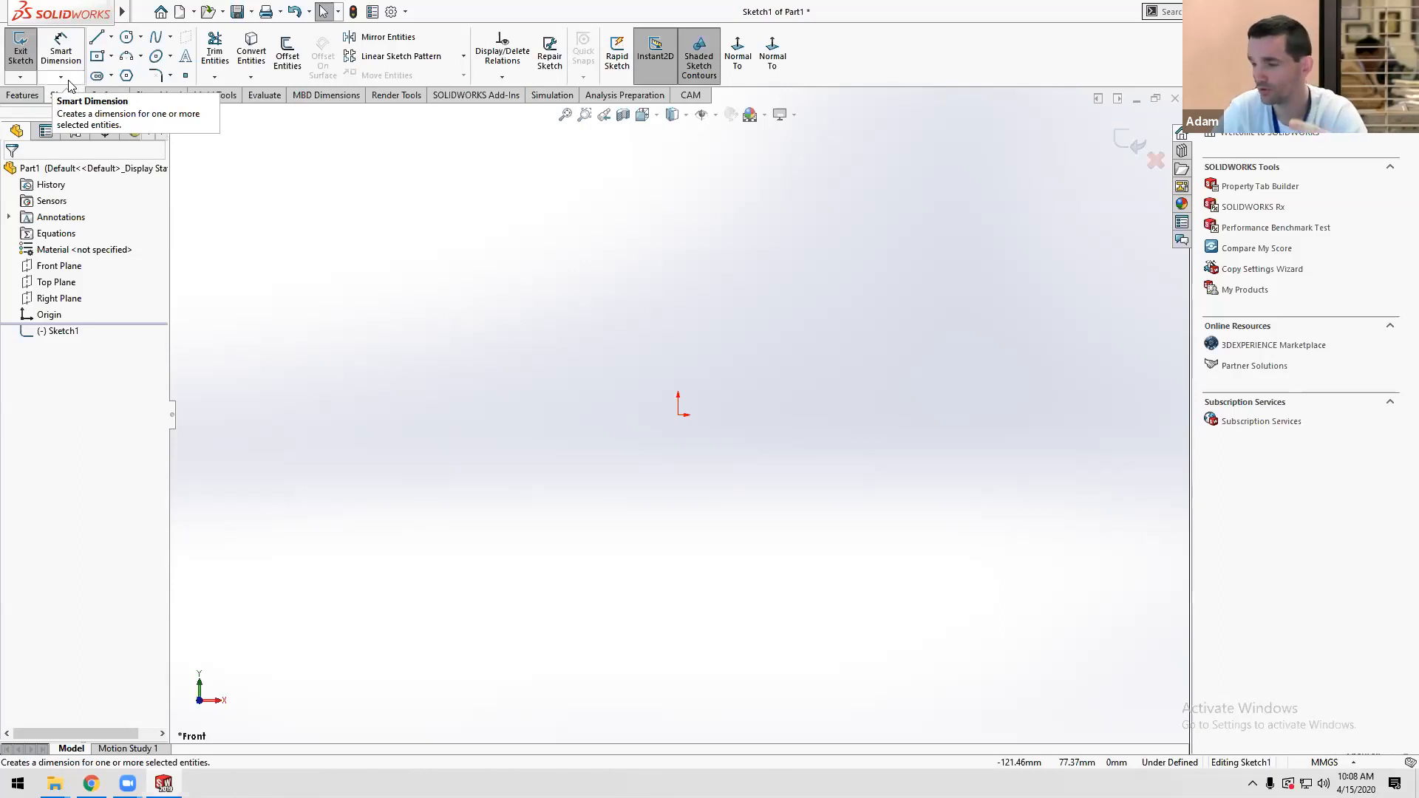
Look over the file commands, the feature tools, and the line and circle sketch tools with their variants.
key(alt+f)
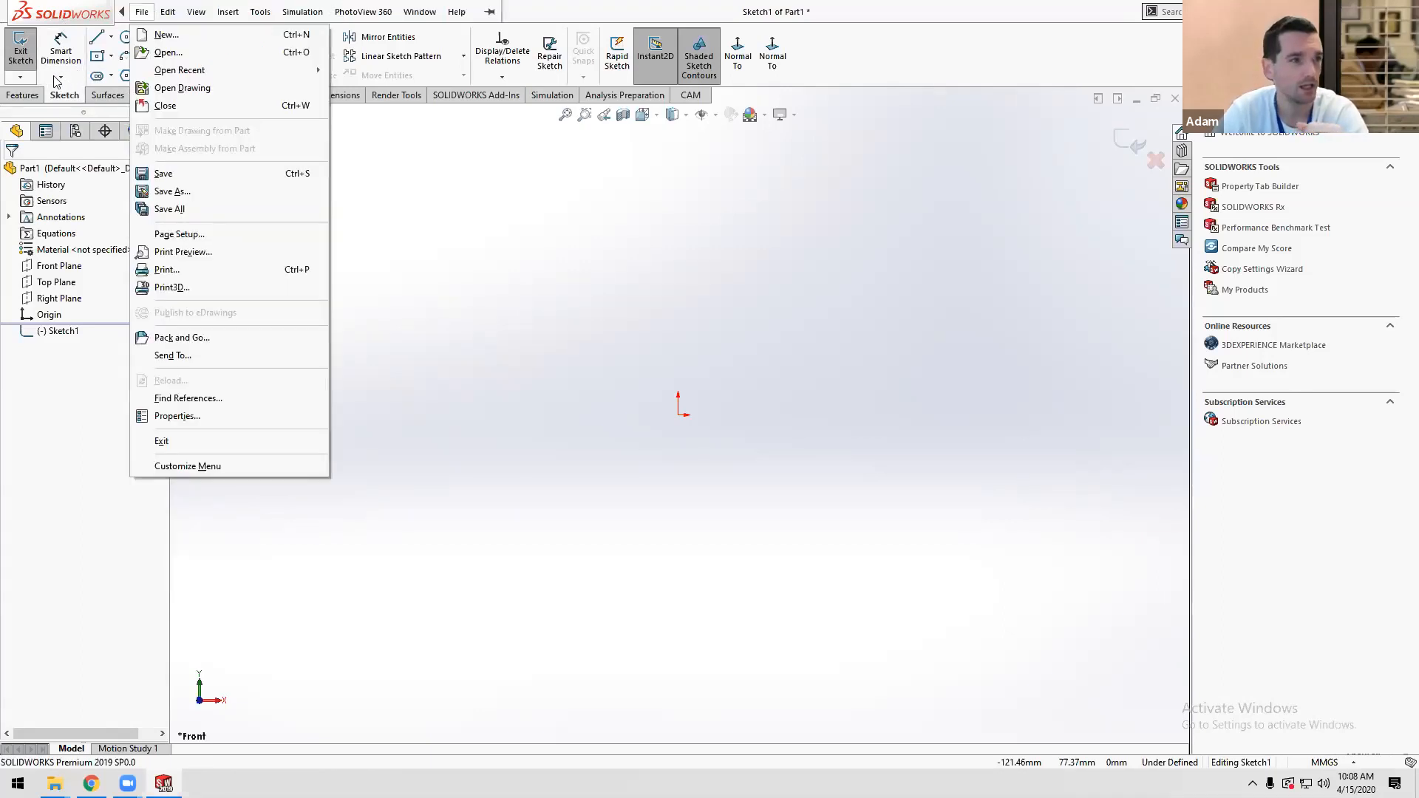
click(33, 96)
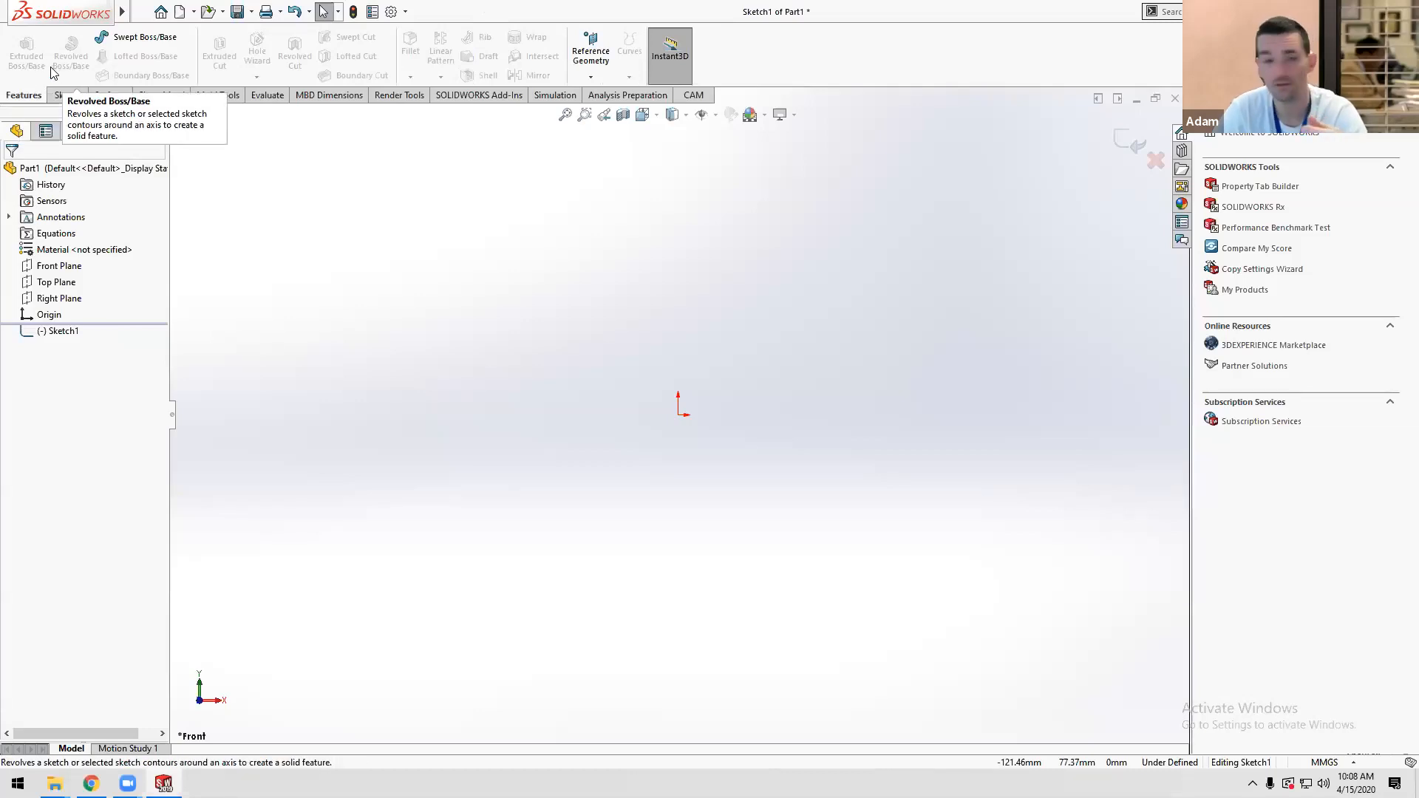
click(62, 95)
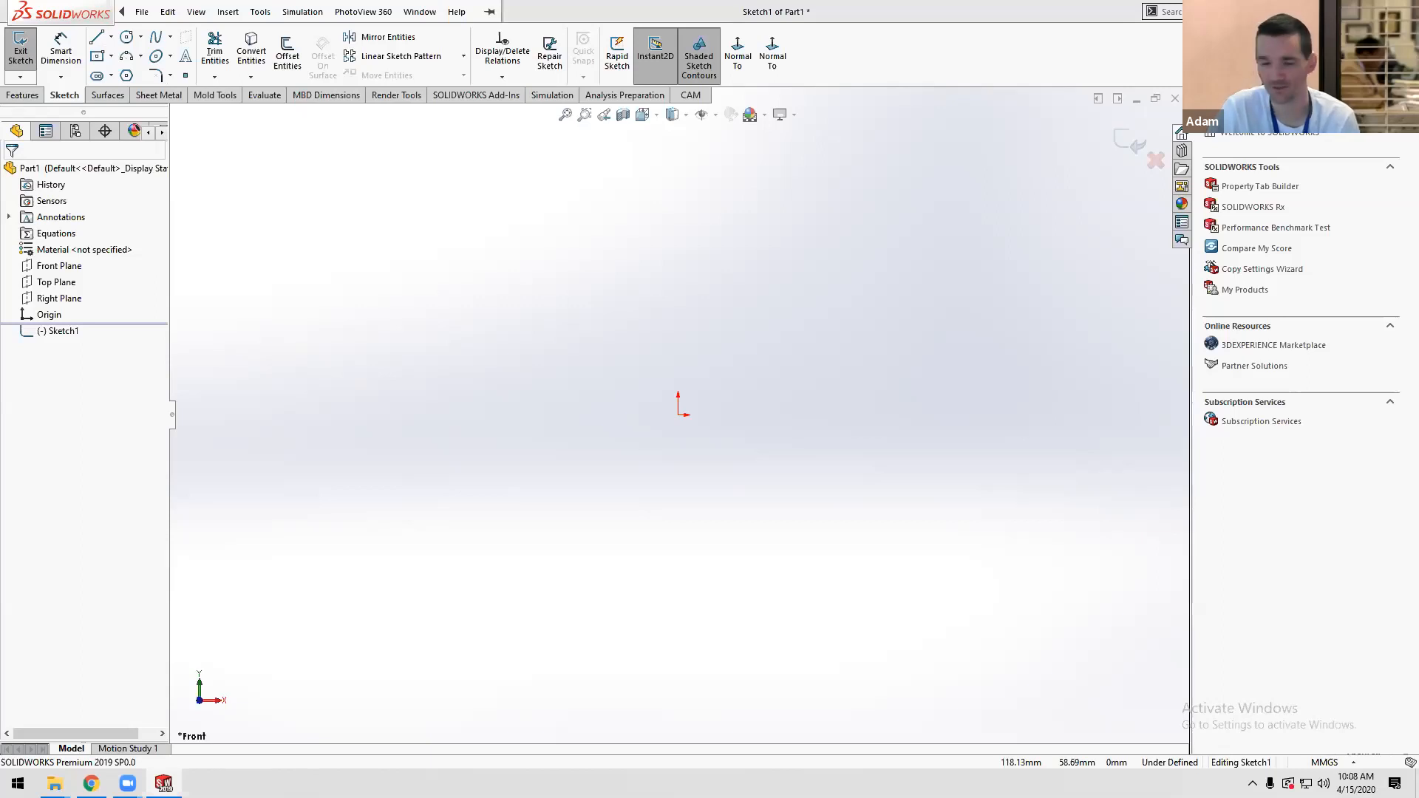
key(l)
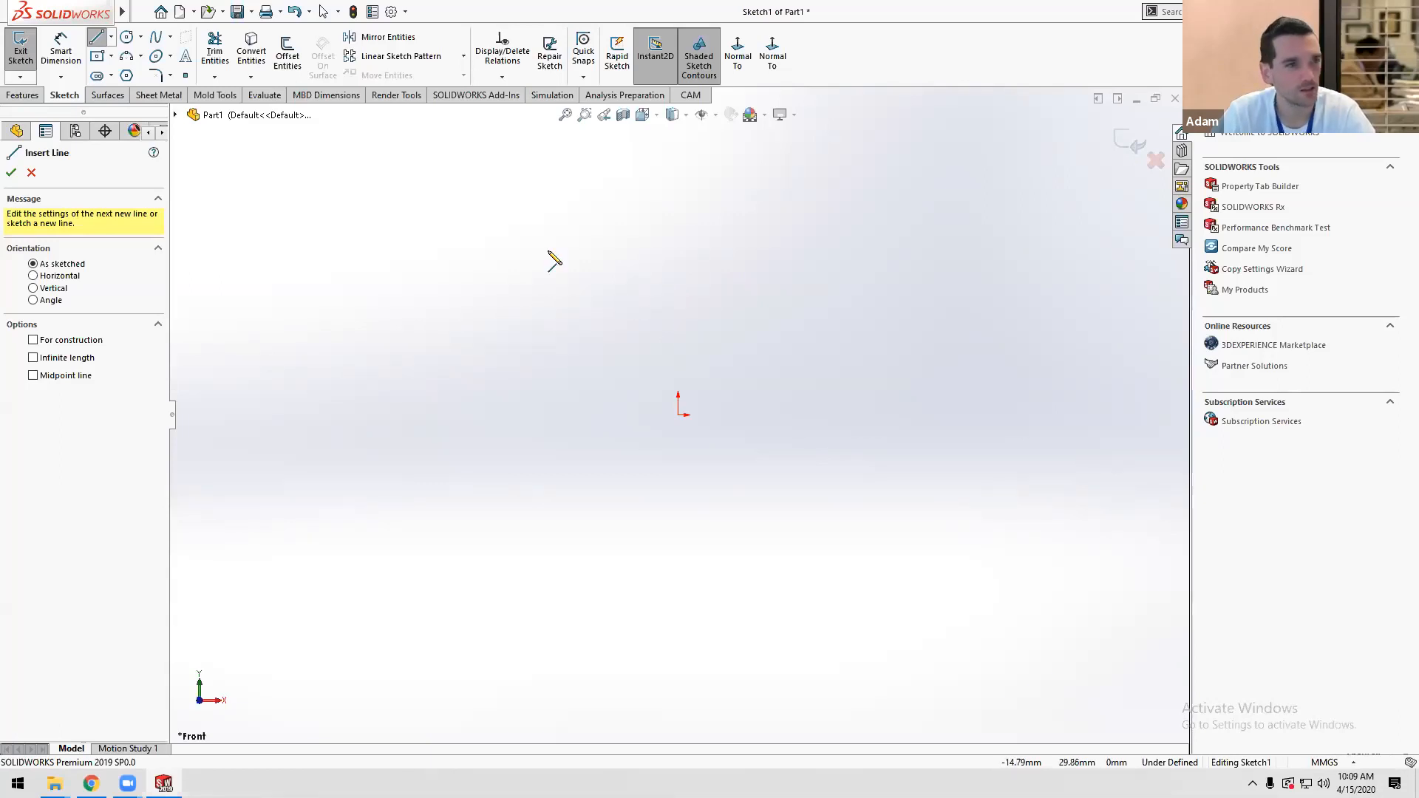
click(127, 37)
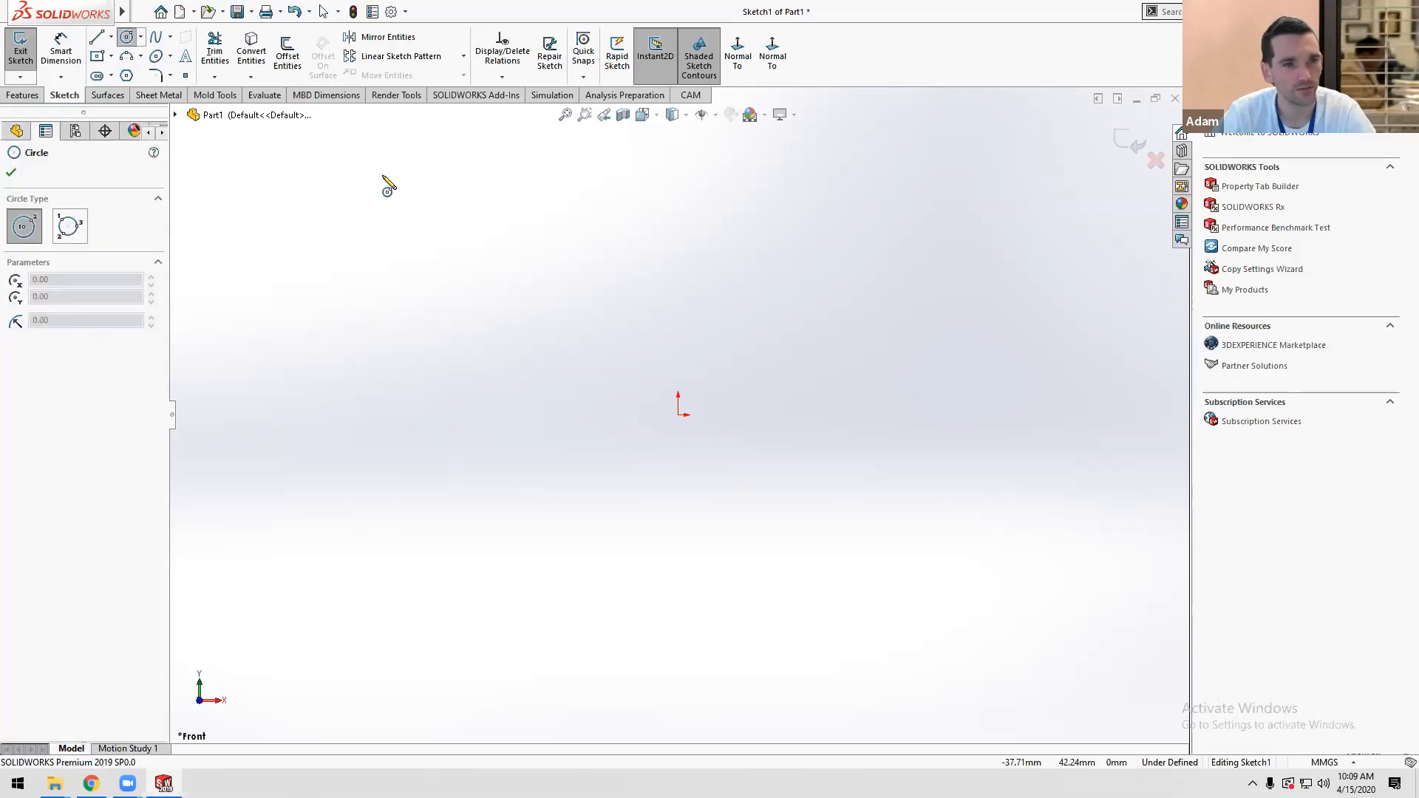
click(141, 38)
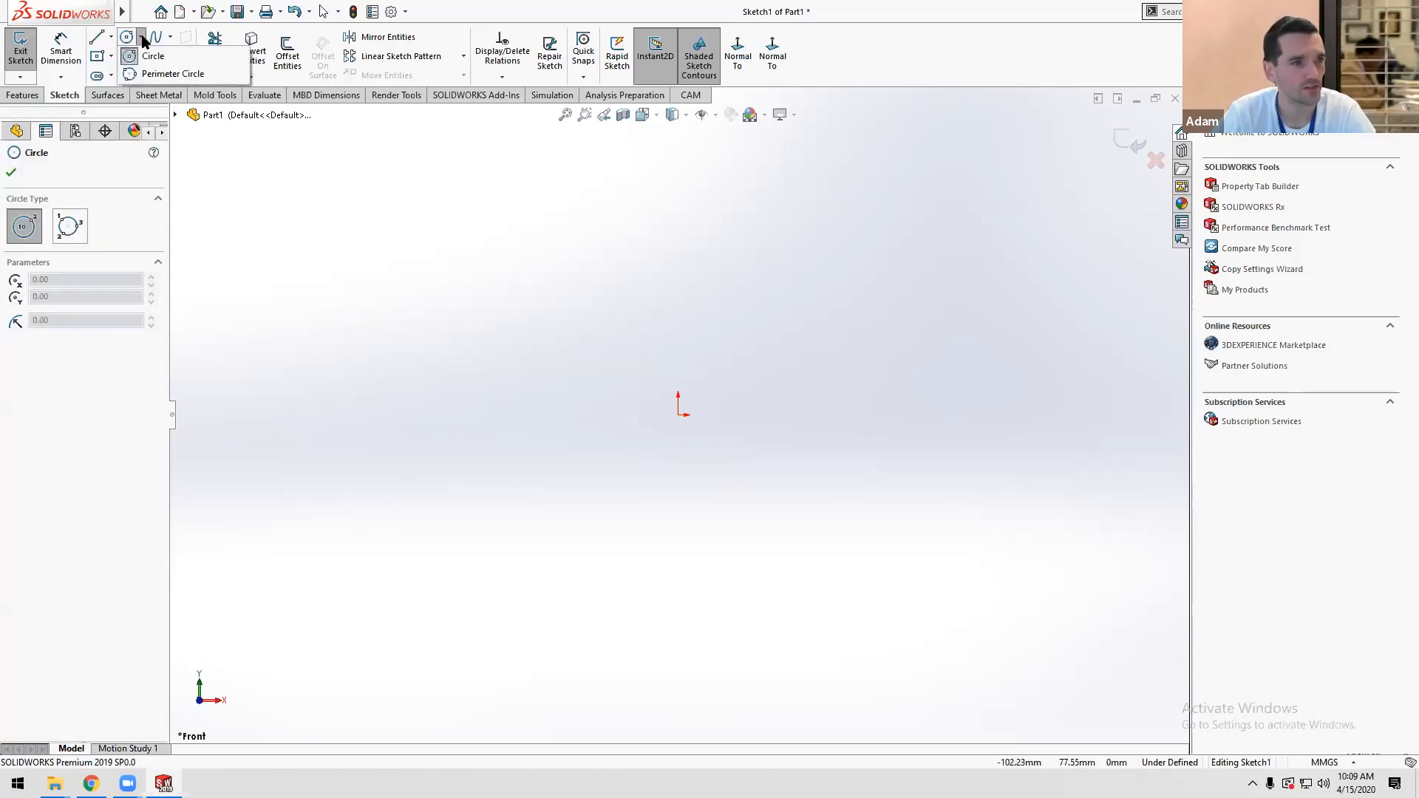
click(111, 57)
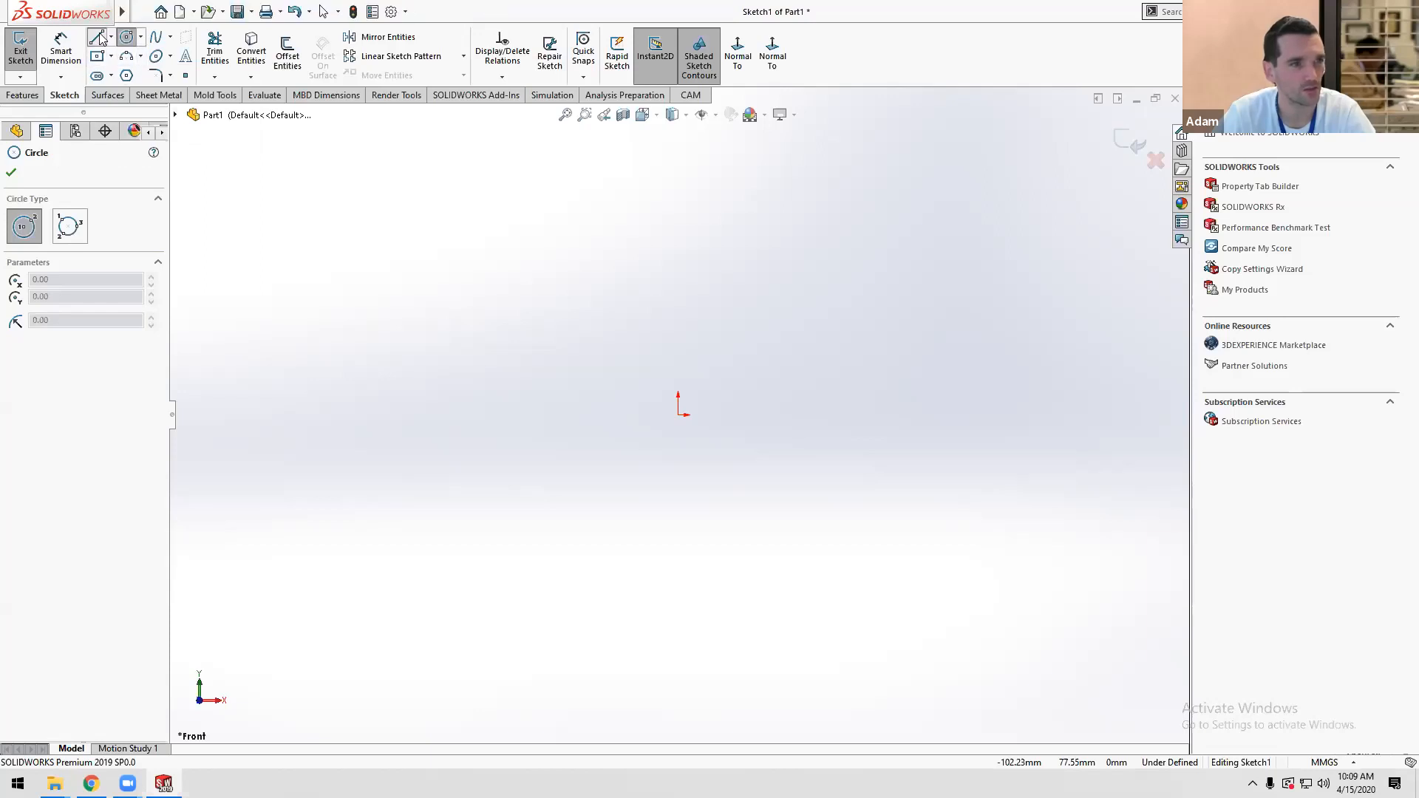
Sketch a vertical line upward from the origin and stretch its upper end to a length of about 51 mm.
click(97, 38)
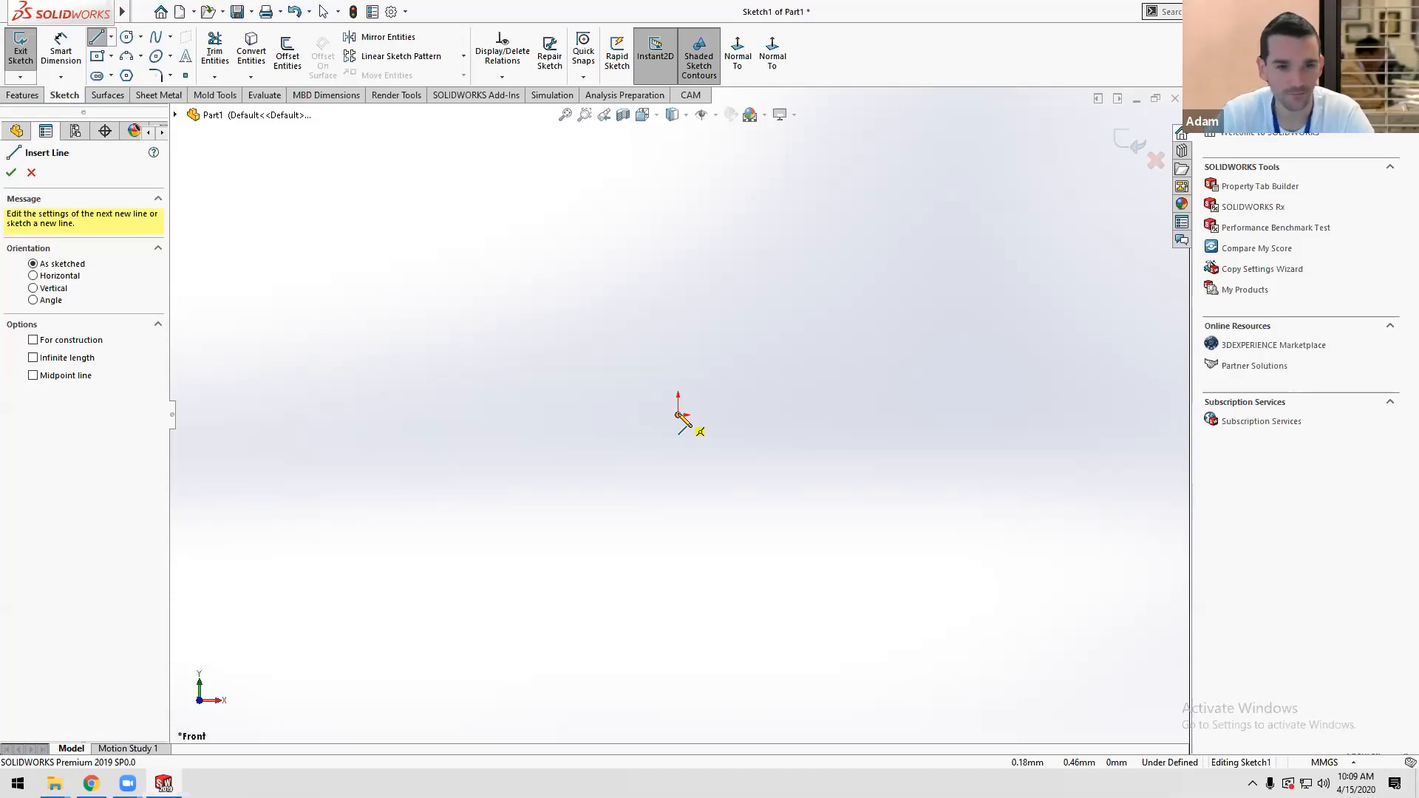
mouse_move(679, 416)
mouse_down()
mouse_move(748, 320)
mouse_move(599, 304)
mouse_move(795, 273)
mouse_move(685, 377)
mouse_move(680, 209)
mouse_move(680, 238)
mouse_up()
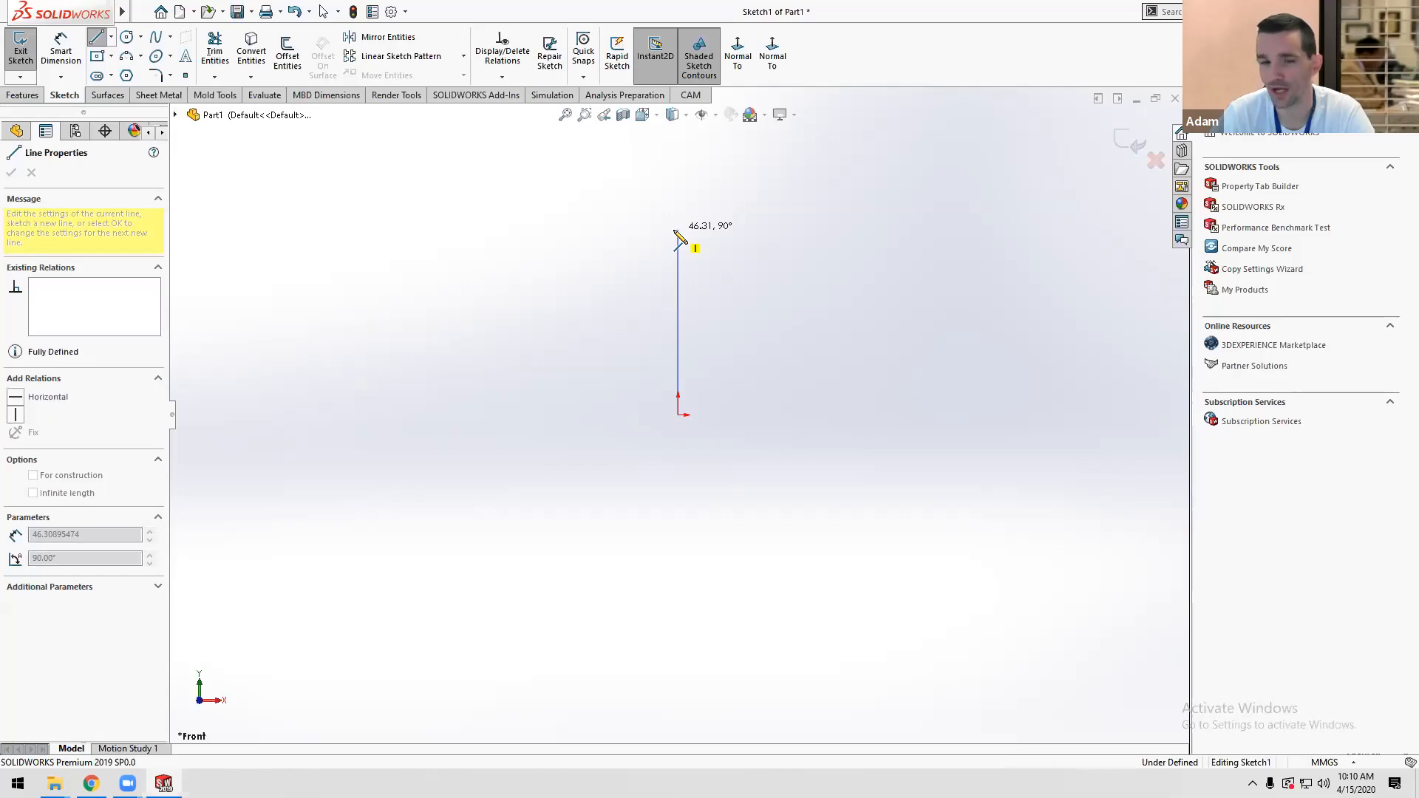
click(678, 230)
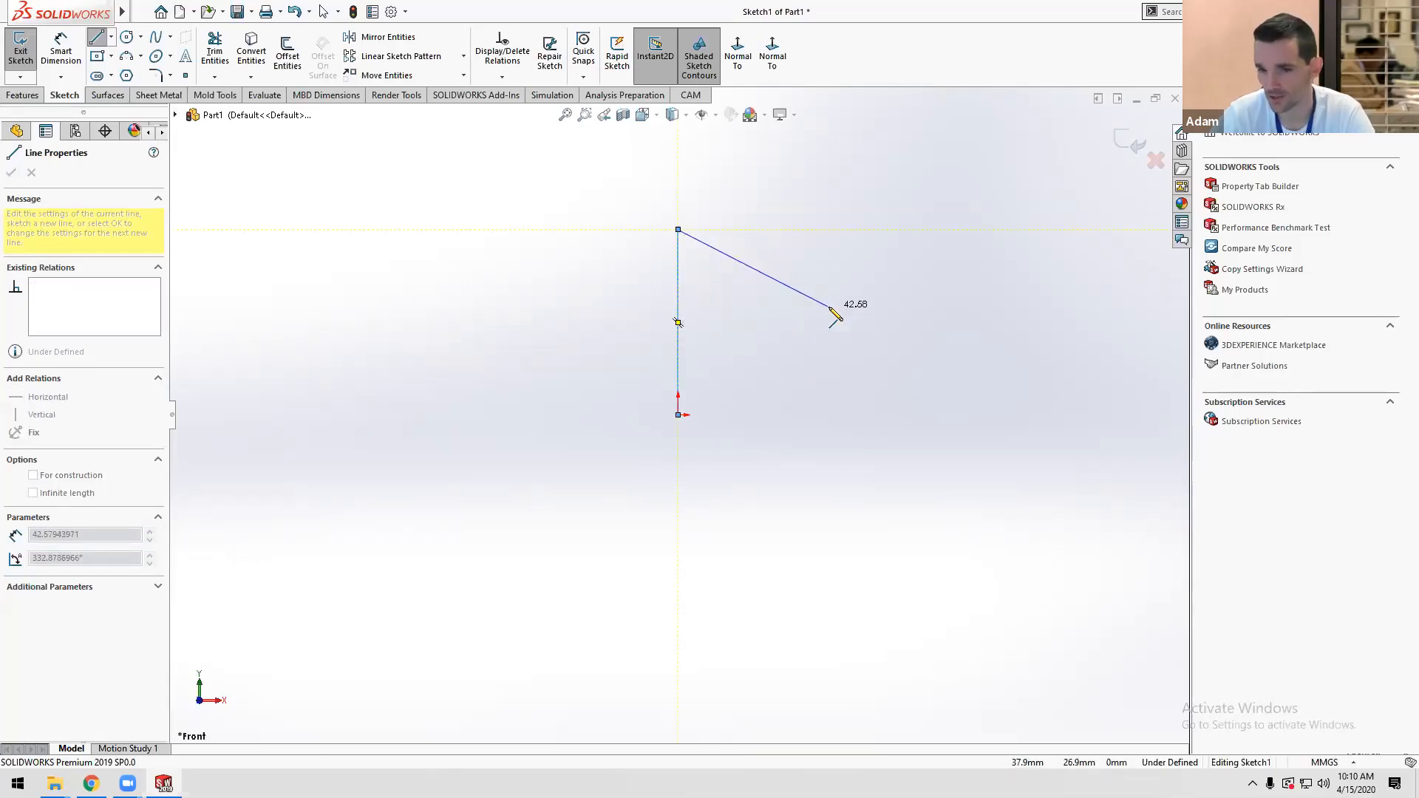
key(Escape)
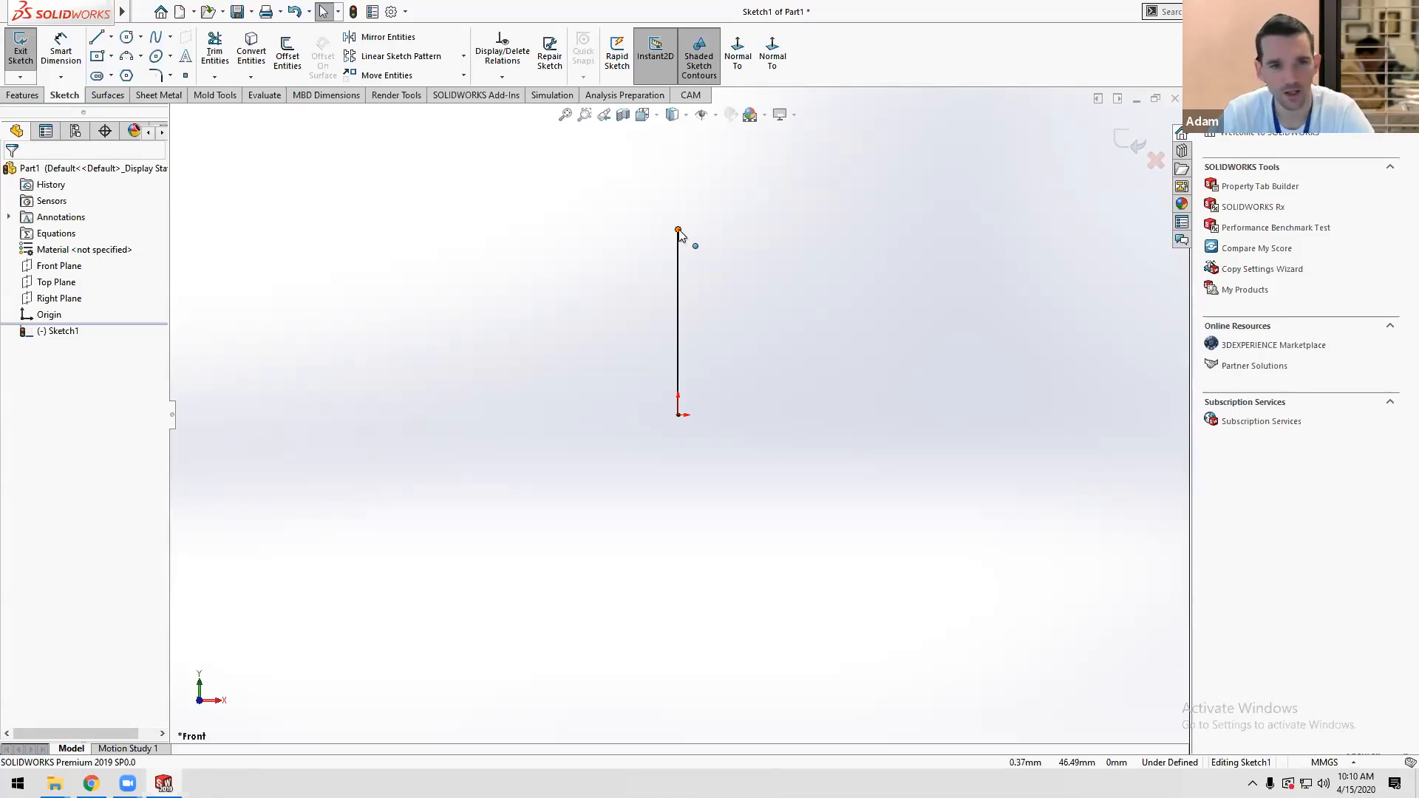
mouse_move(680, 230)
mouse_down()
mouse_move(679, 184)
mouse_move(678, 217)
mouse_up()
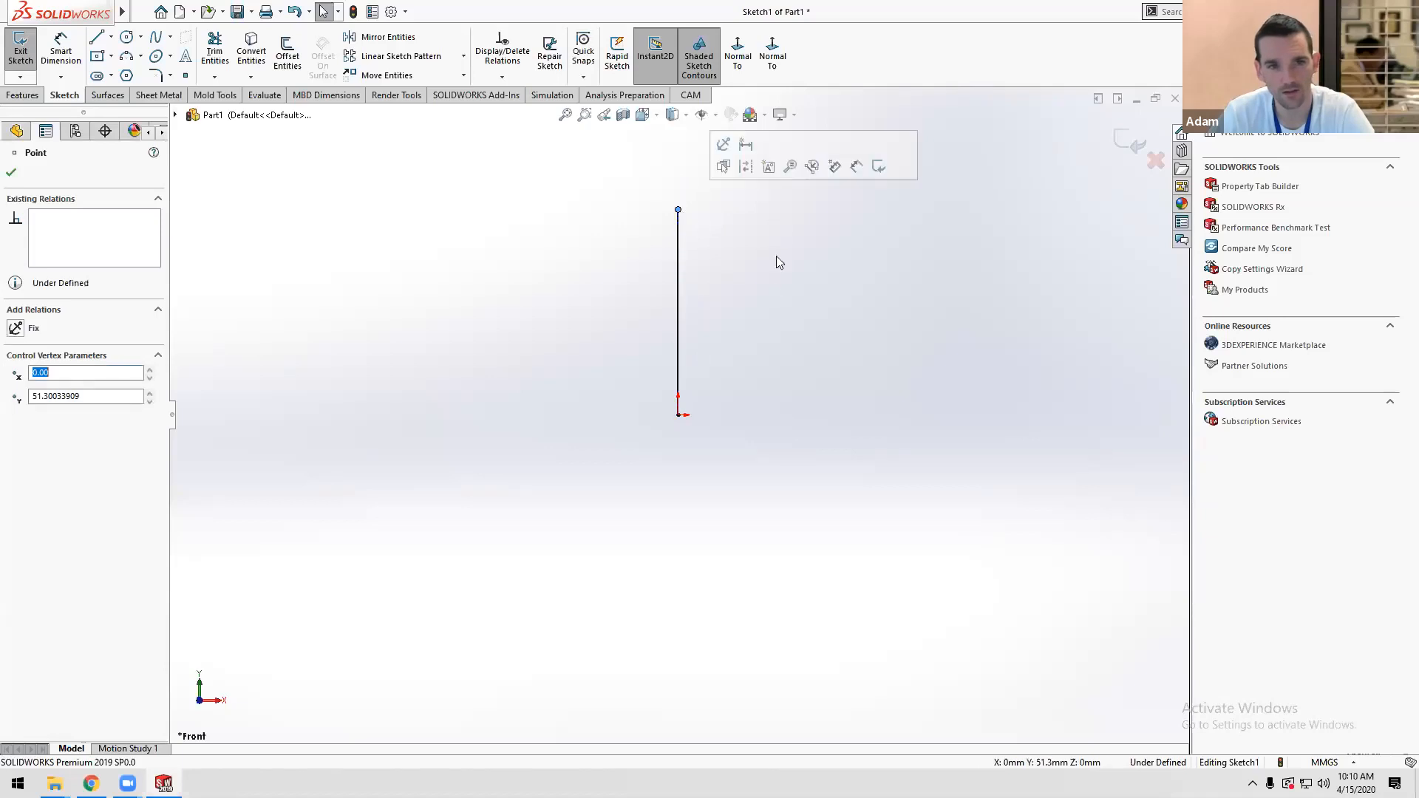
click(771, 286)
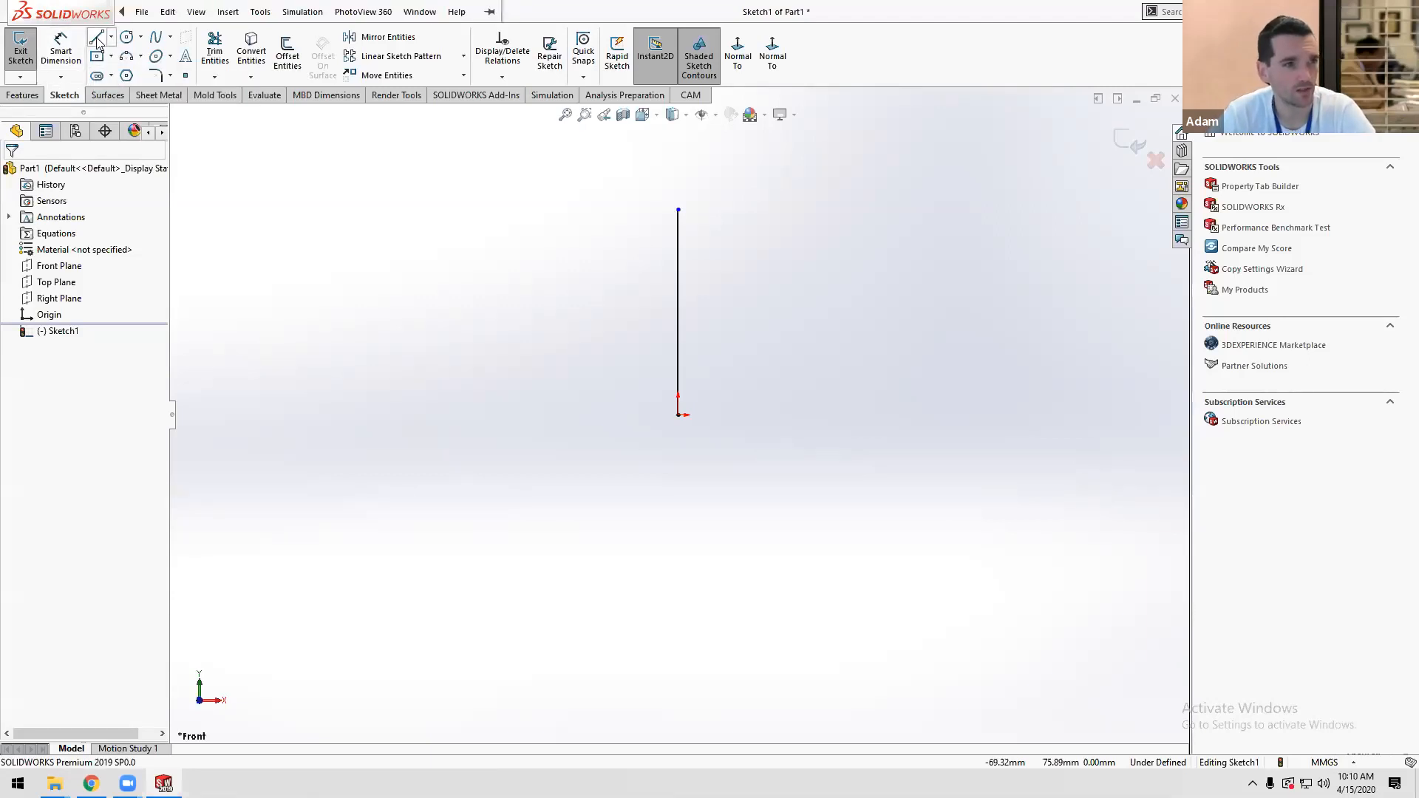
Close a triangle with a sloped line from the vertical line's top and a horizontal line about 70 mm long back to the origin.
click(97, 38)
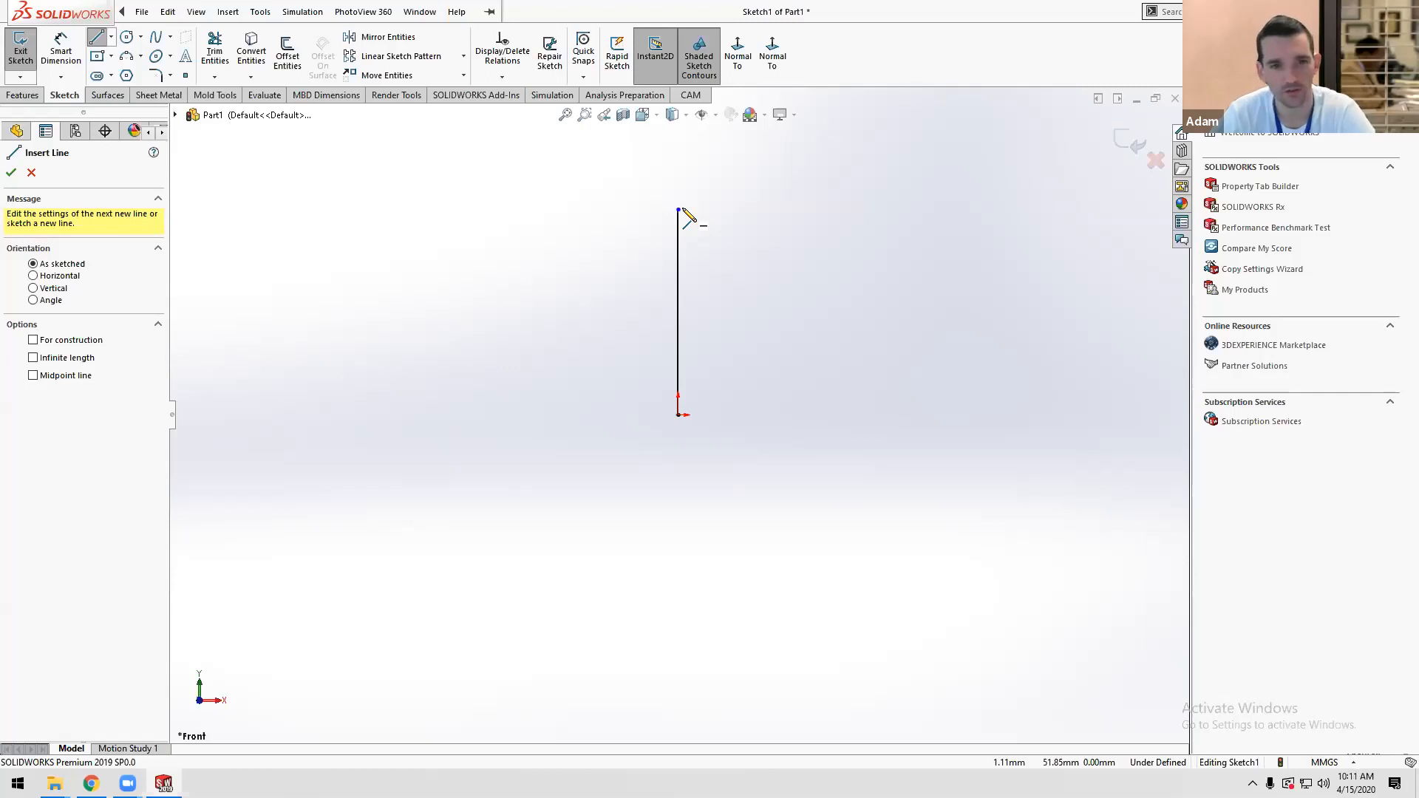
click(681, 211)
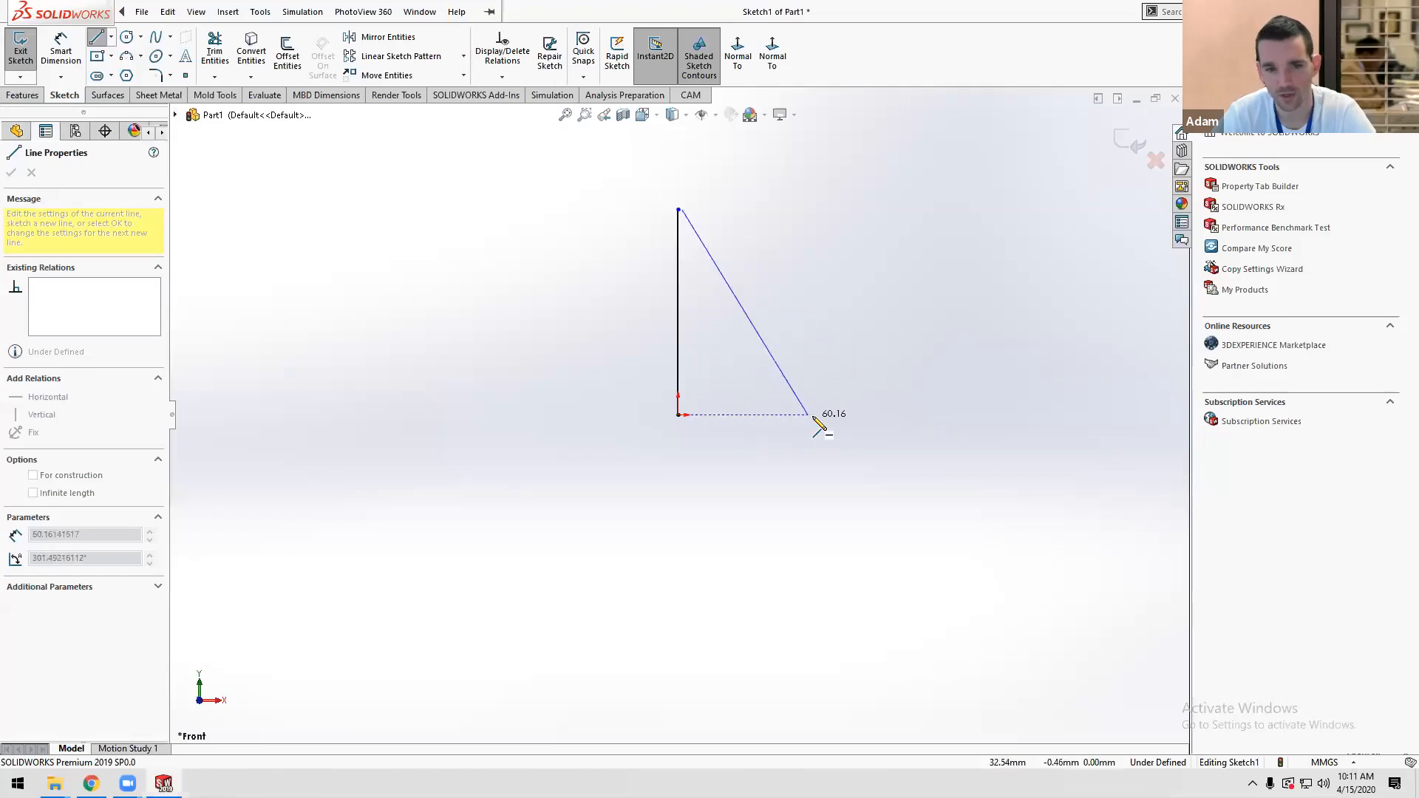
click(958, 415)
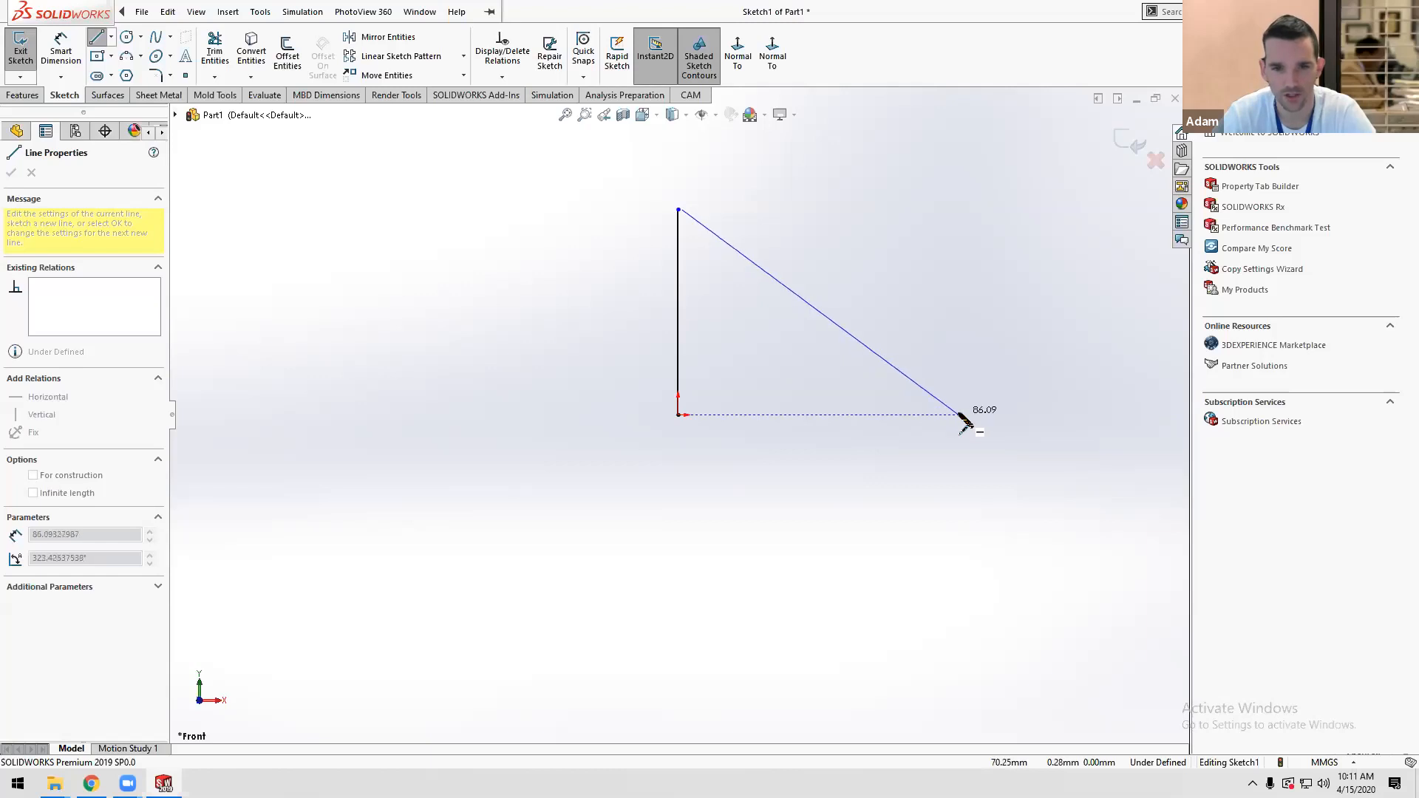
click(708, 424)
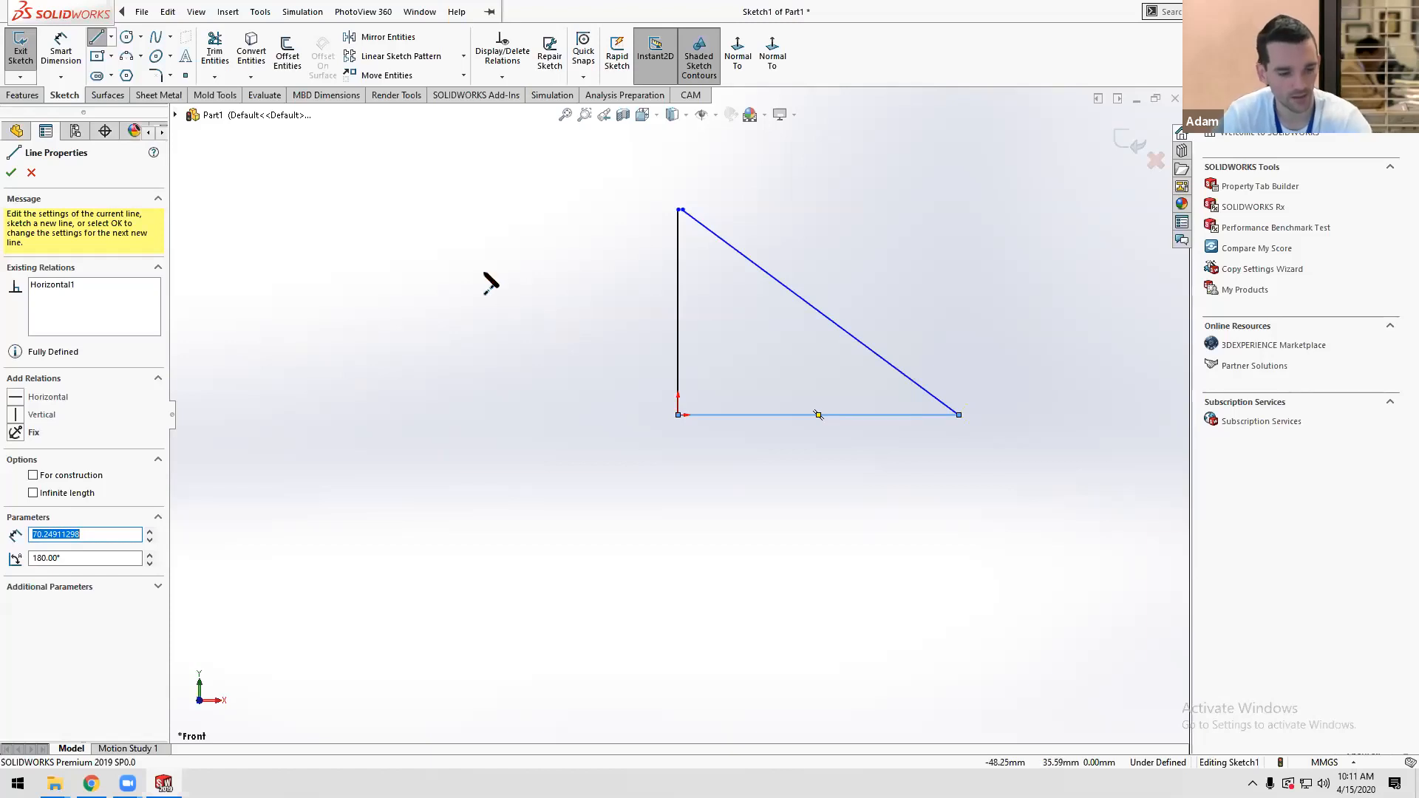
key(Escape)
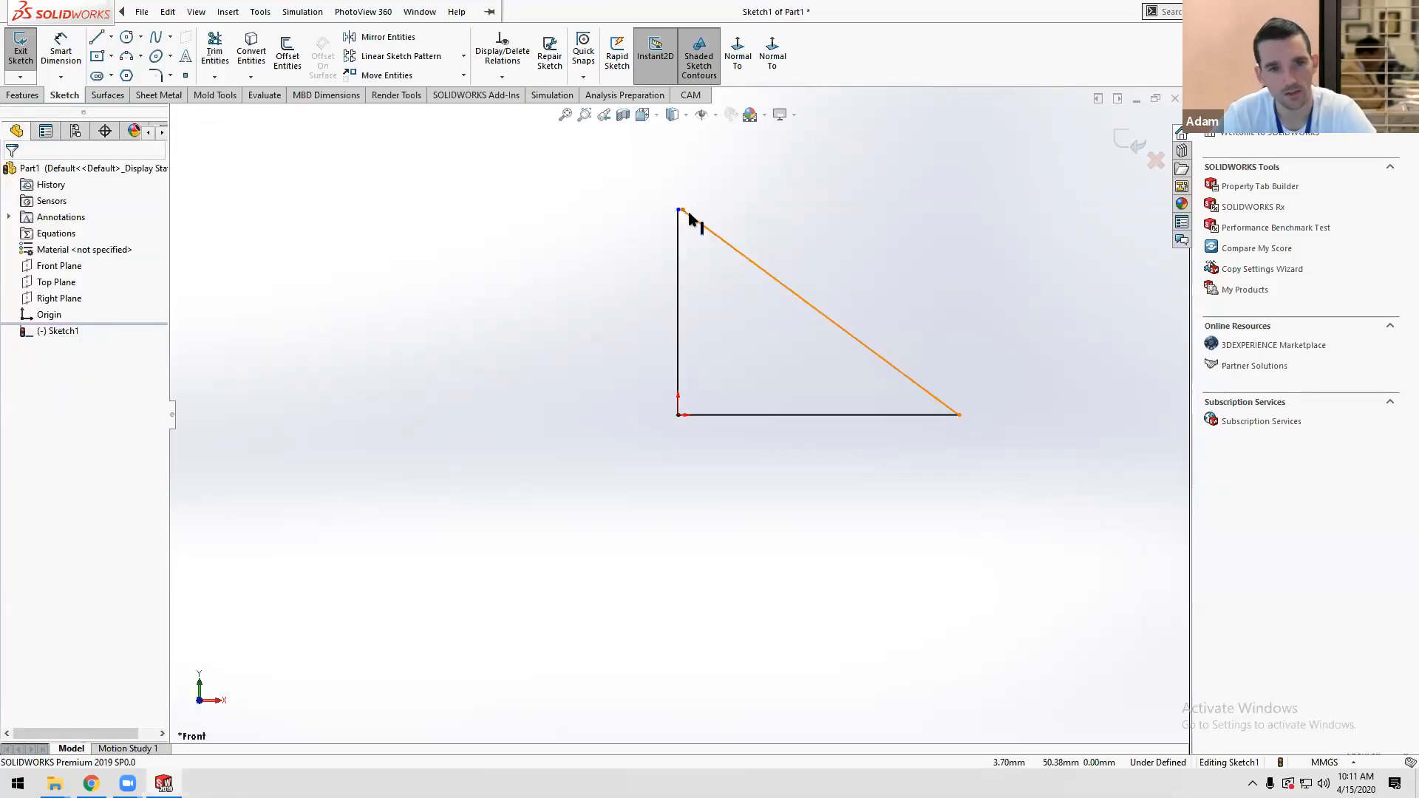
mouse_move(690, 218)
mouse_down()
mouse_move(955, 207)
mouse_move(906, 198)
mouse_move(752, 246)
mouse_move(950, 203)
mouse_move(678, 211)
mouse_up()
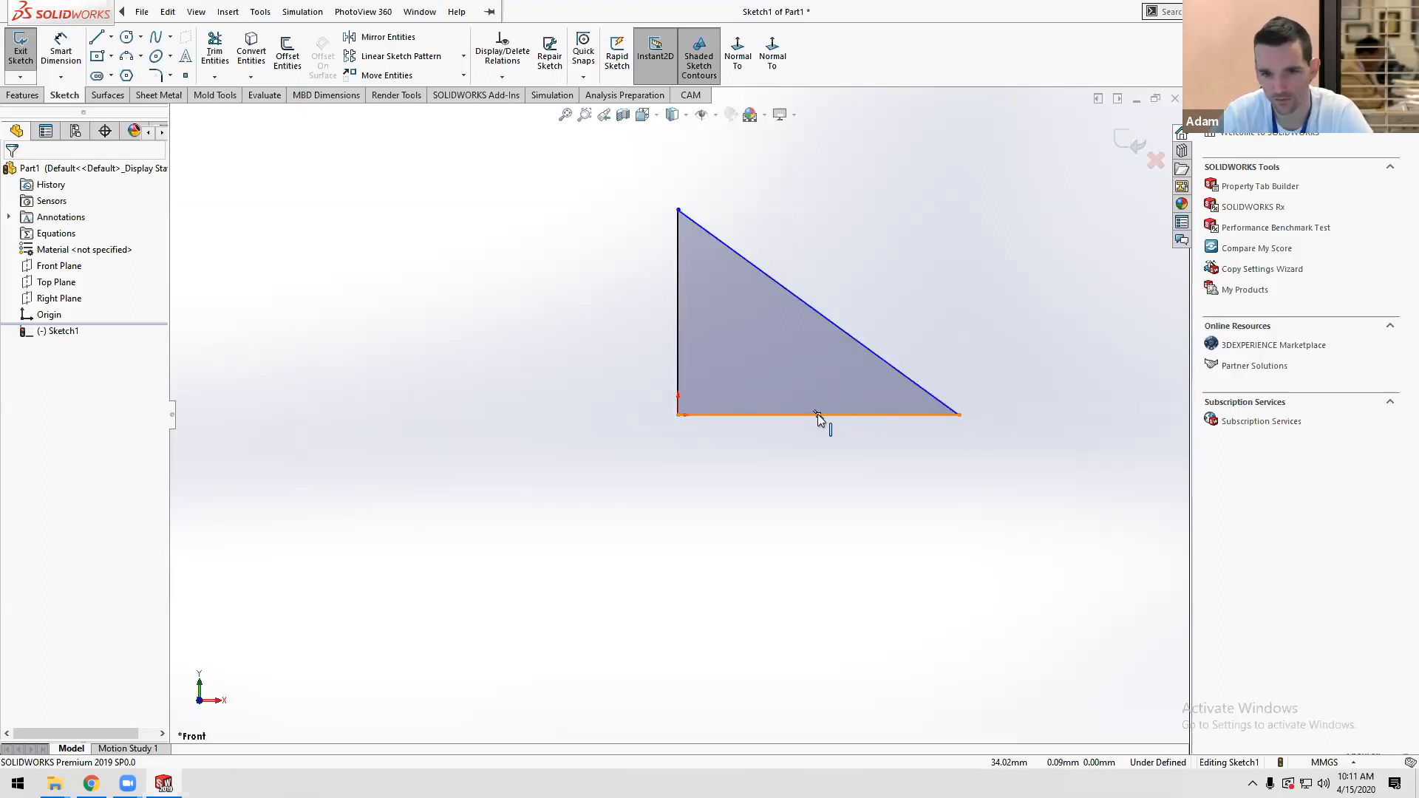
Reshape the triangle by pulling its outer base corner inward and shifting the sloped side to about 71.8 mm long.
mouse_move(959, 416)
mouse_down()
mouse_move(881, 421)
mouse_move(937, 416)
mouse_up()
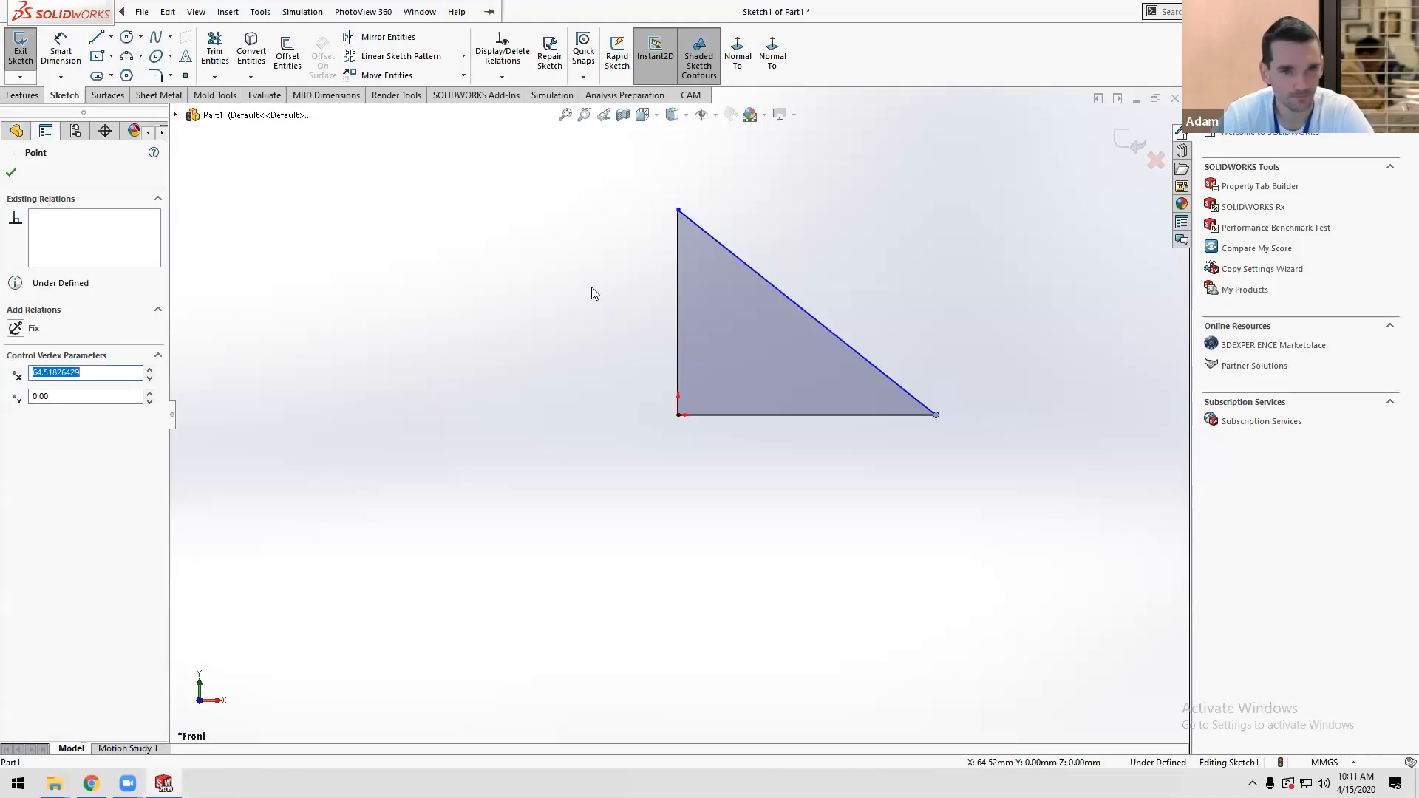
drag(766, 278, 759, 306)
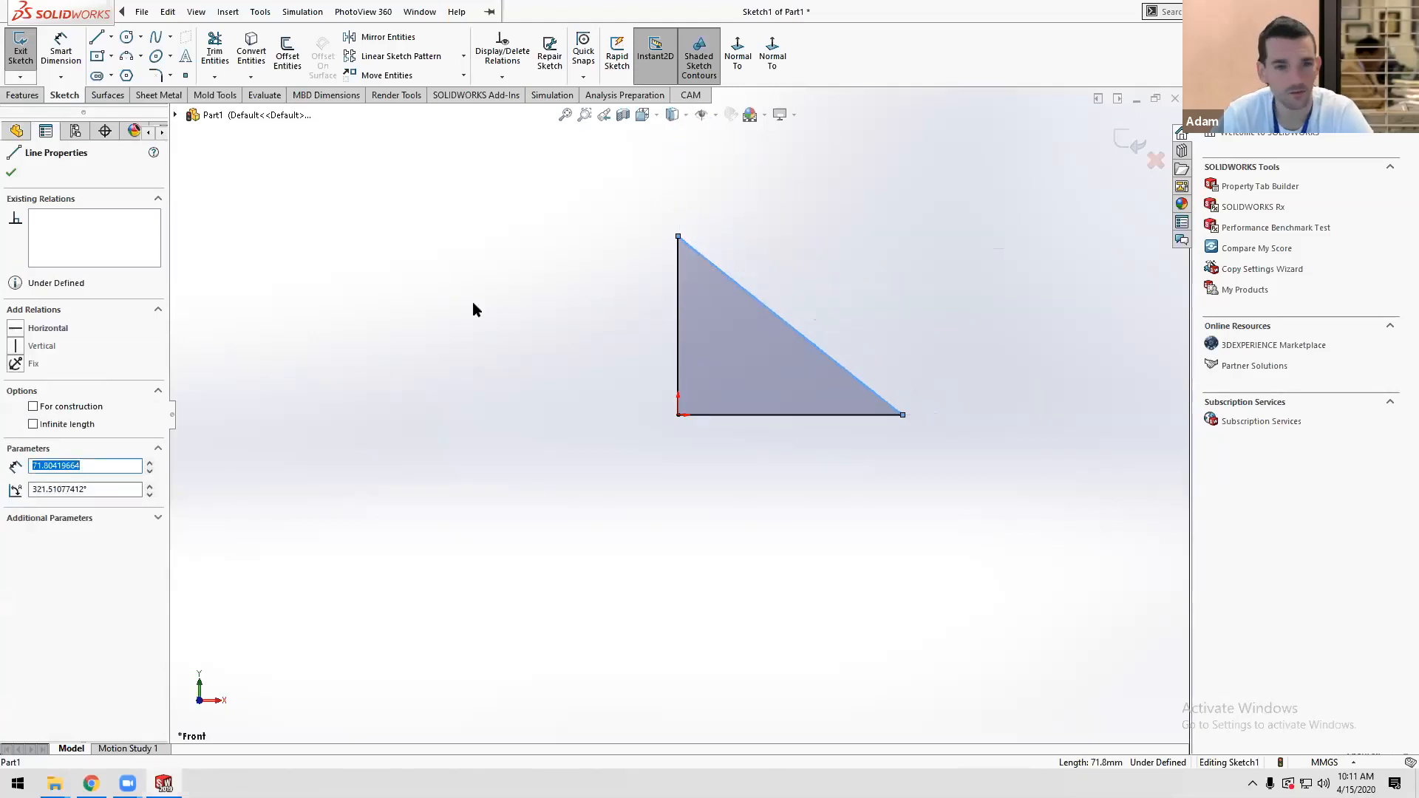
click(457, 314)
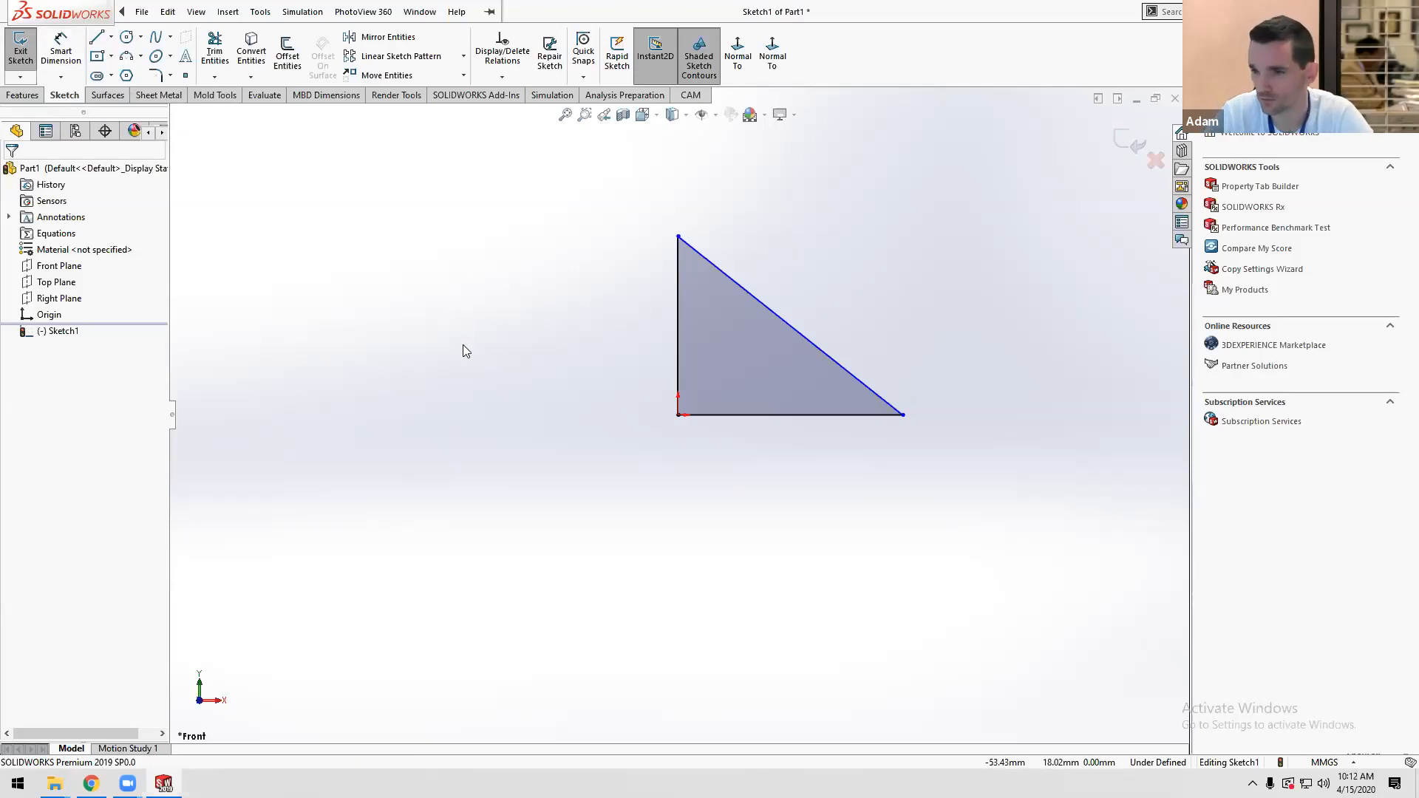
right_drag(460, 360, 505, 364)
right_drag(450, 404, 450, 338)
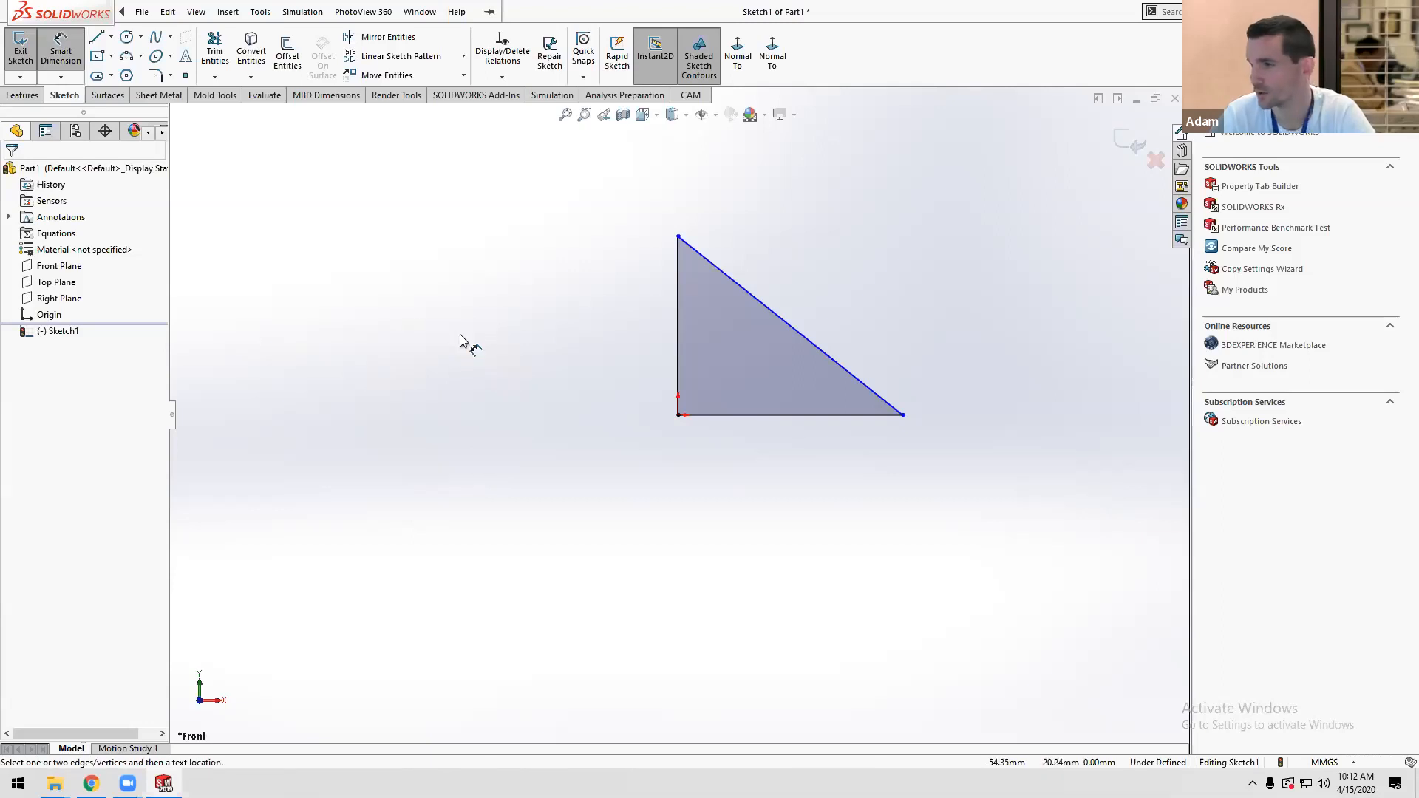
right_drag(623, 332, 520, 331)
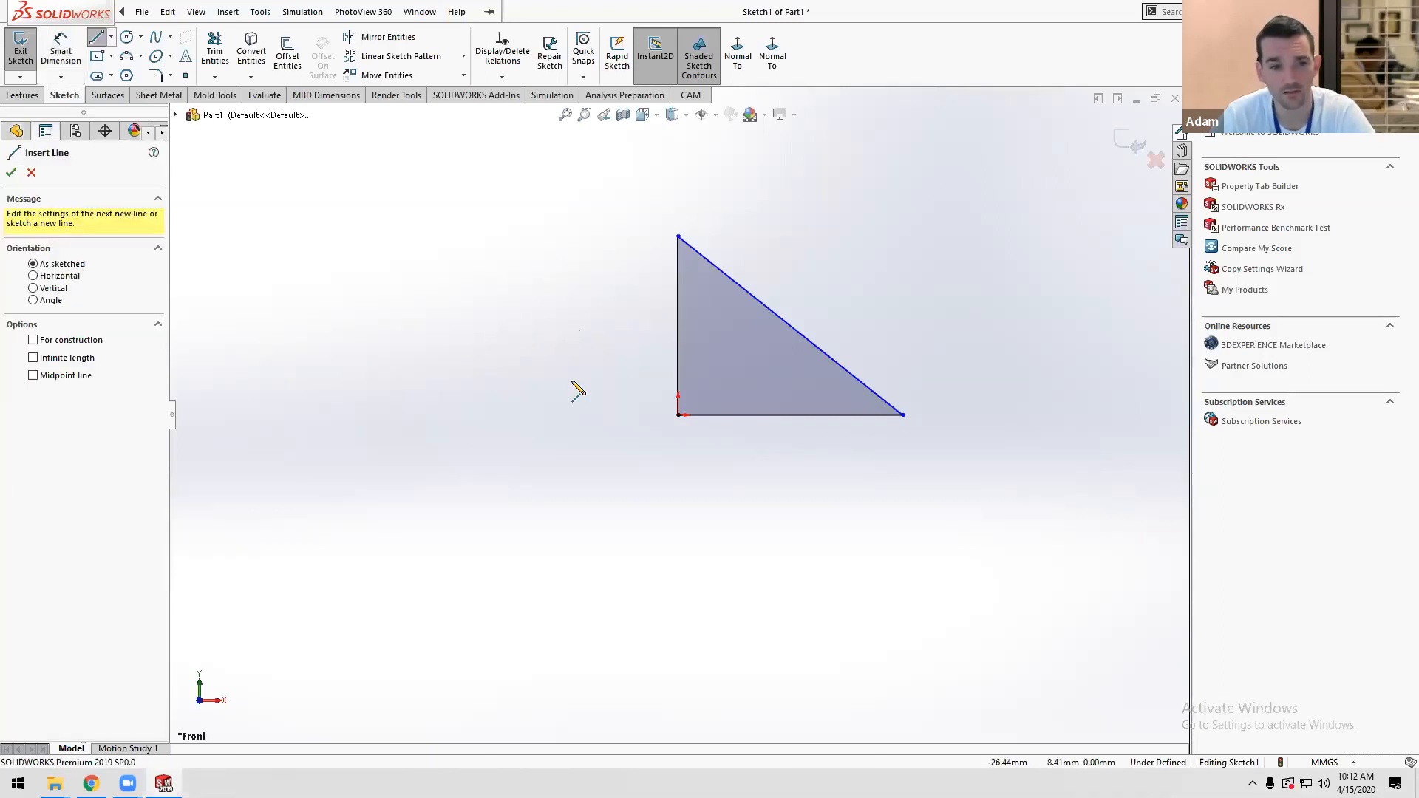
right_drag(574, 389, 564, 358)
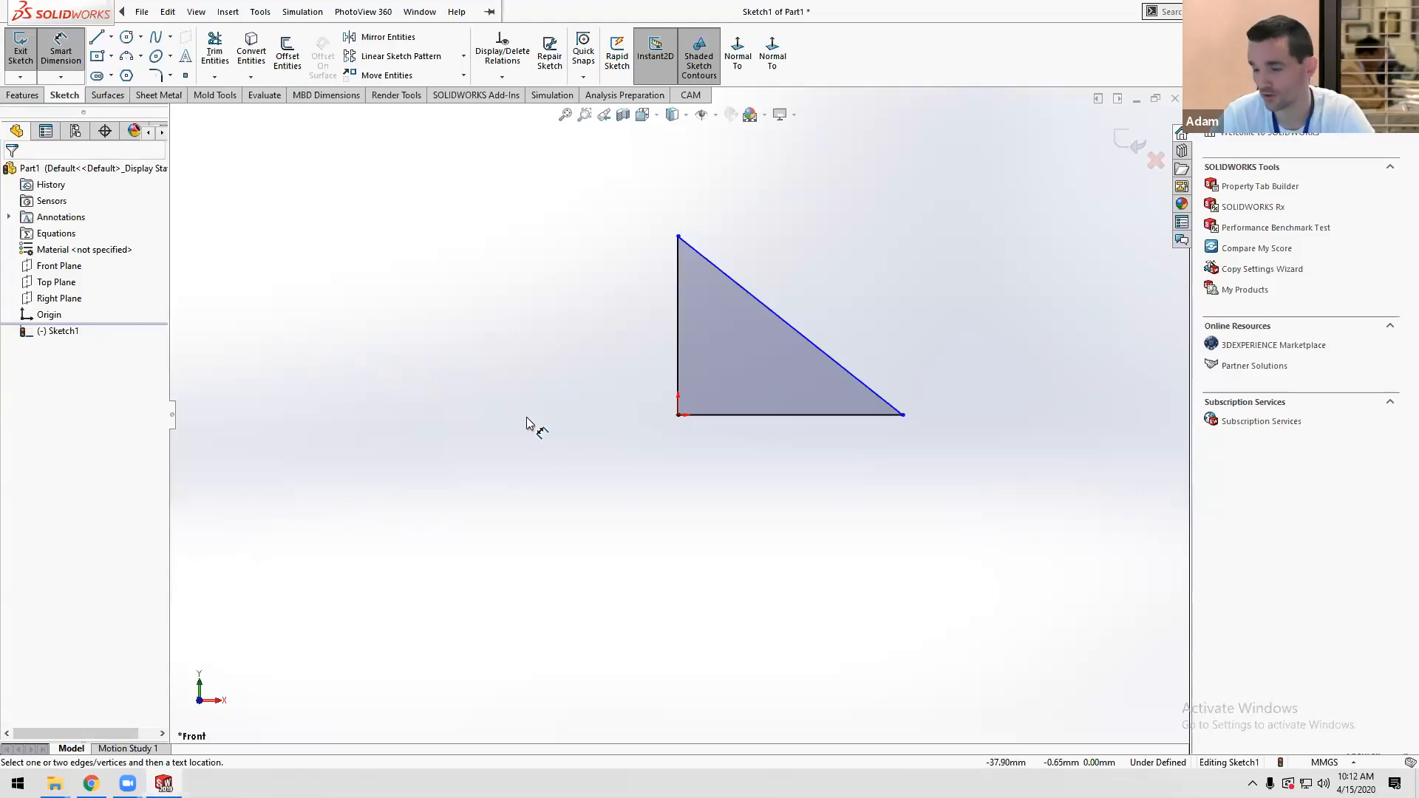
right_drag(526, 417, 527, 360)
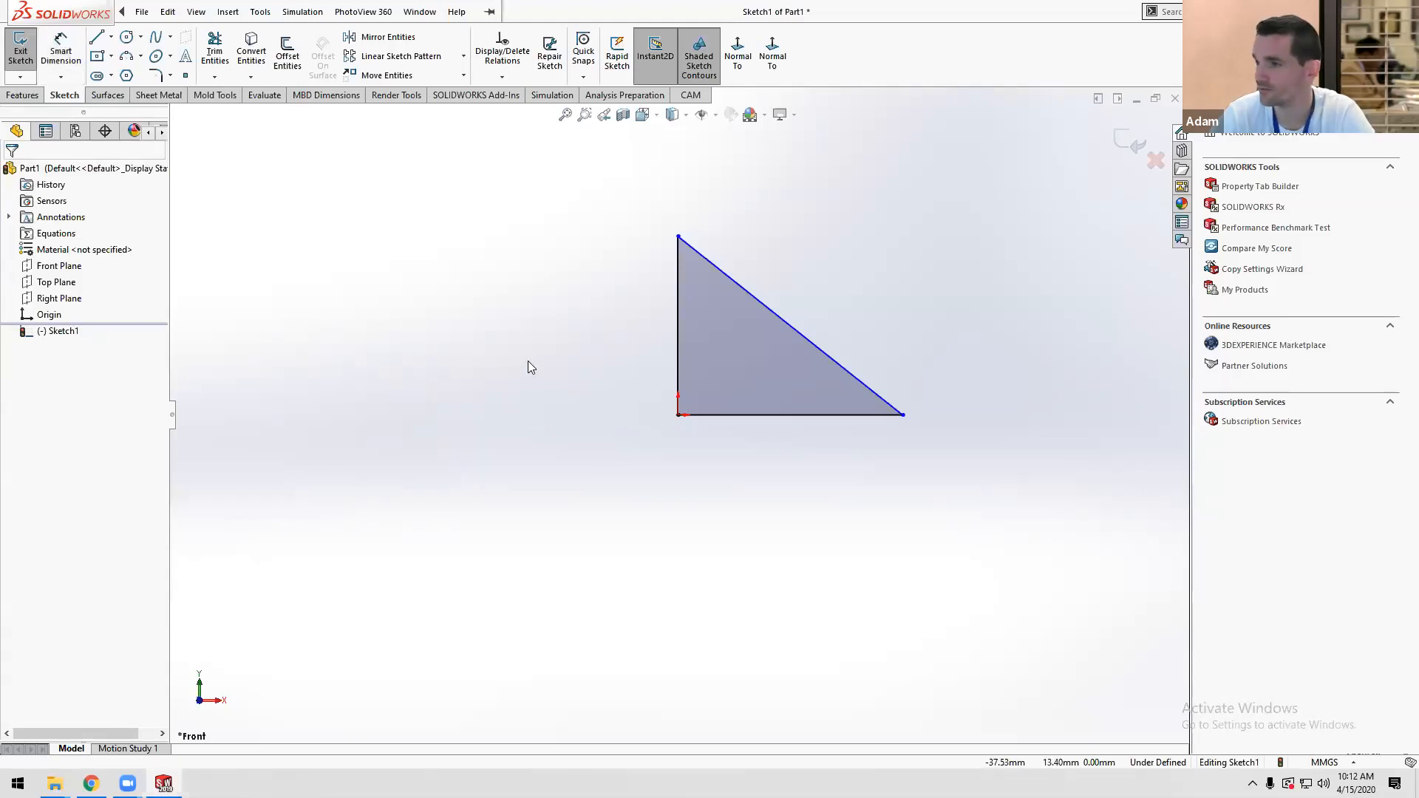
Dimension the triangle's vertical side with Smart Dimension and set it to 25.4 mm.
right_drag(528, 423, 550, 327)
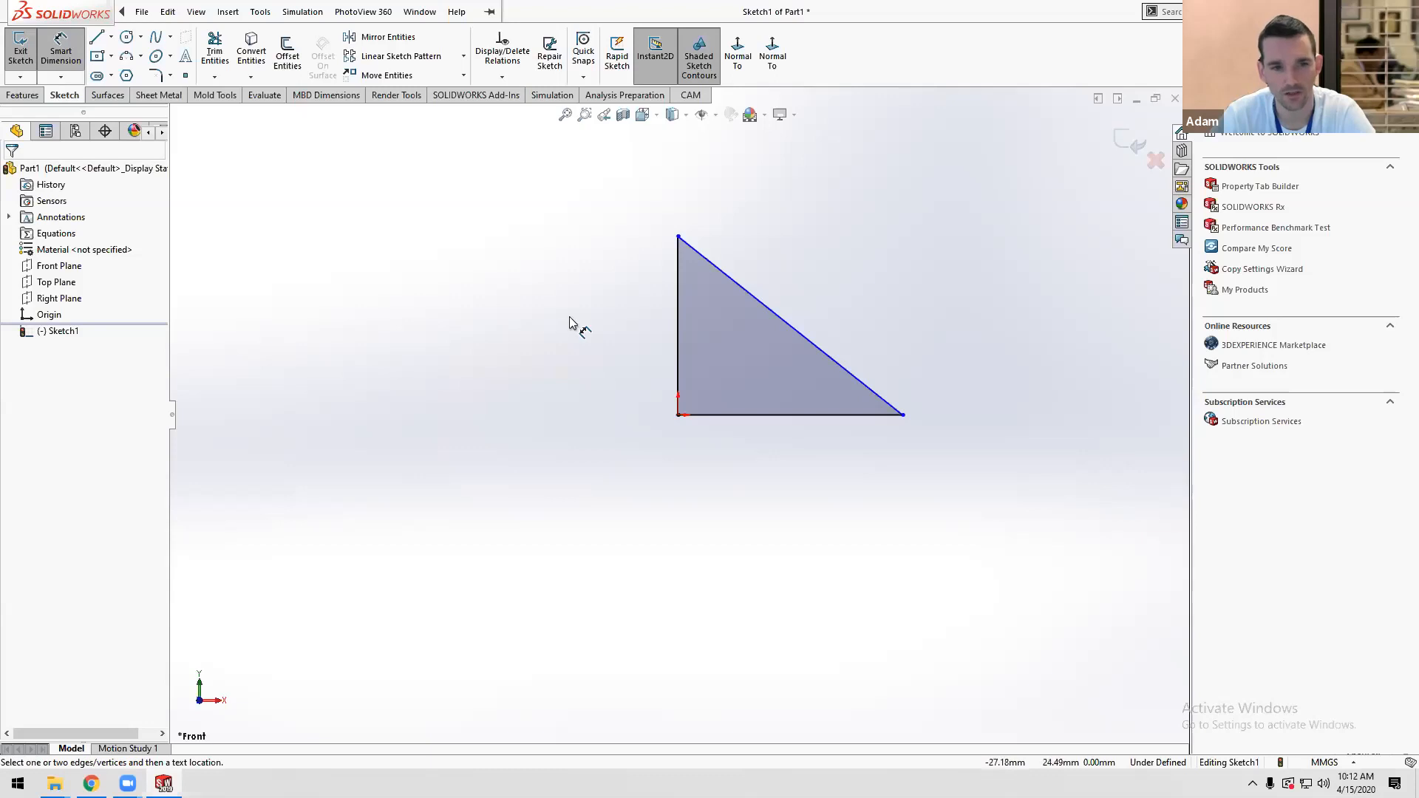
click(678, 314)
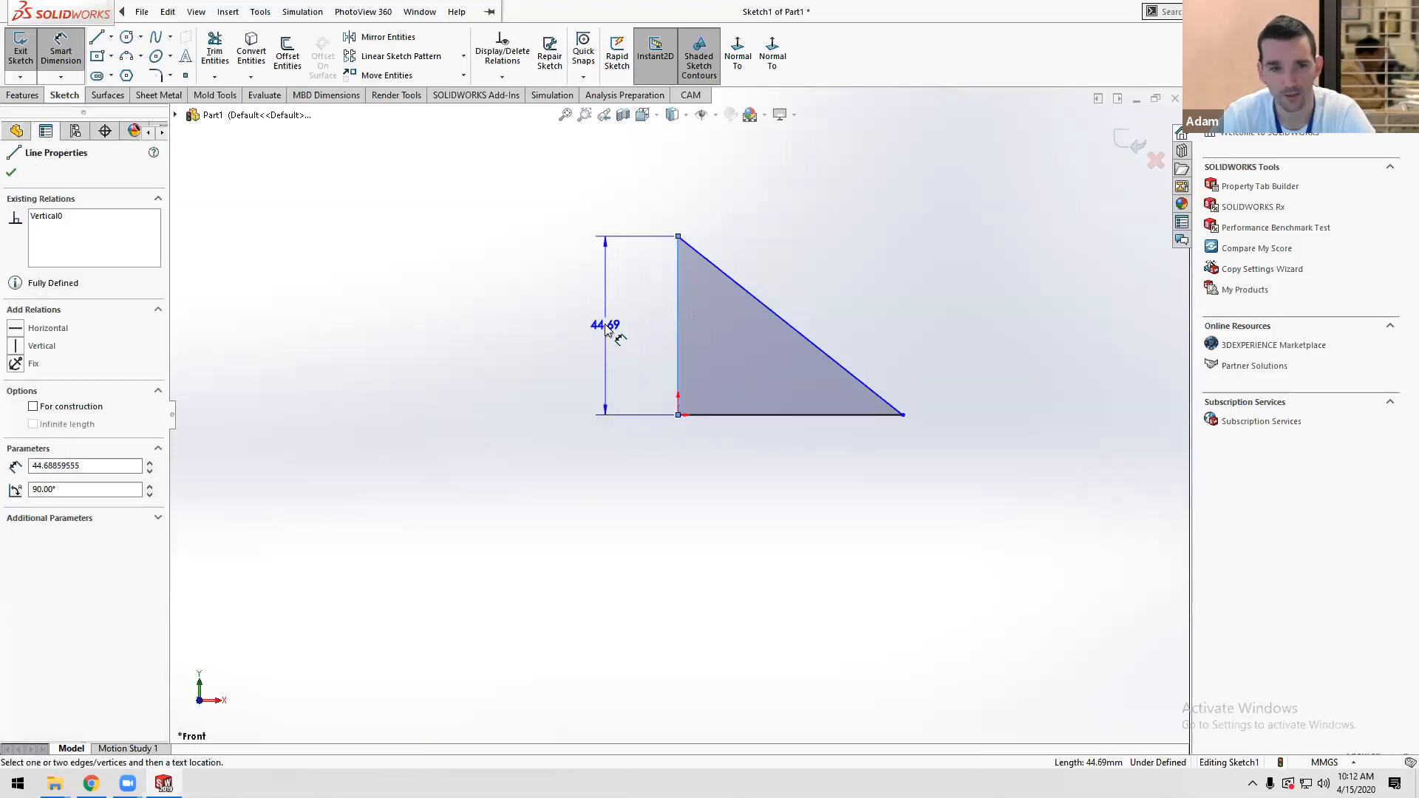
click(605, 327)
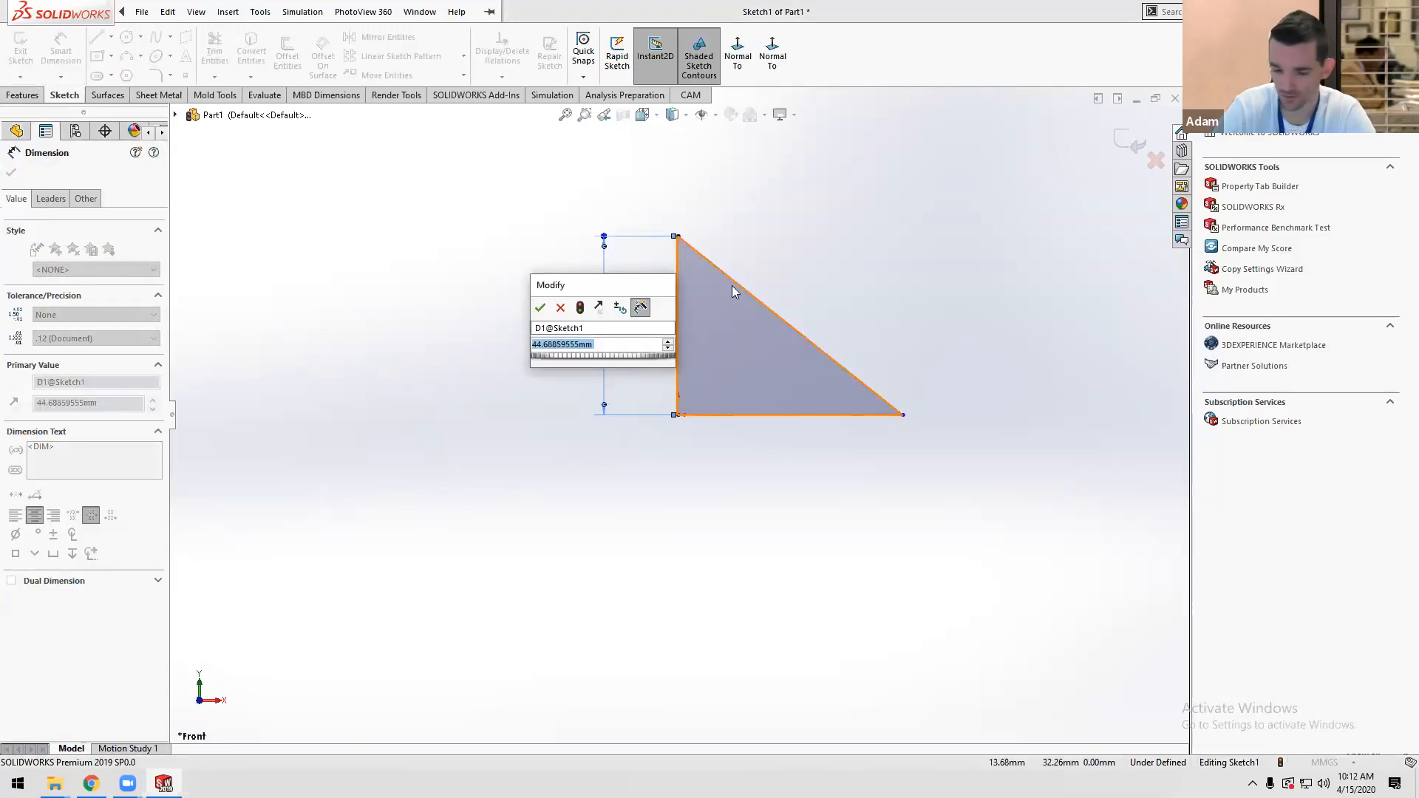
text(25.4)
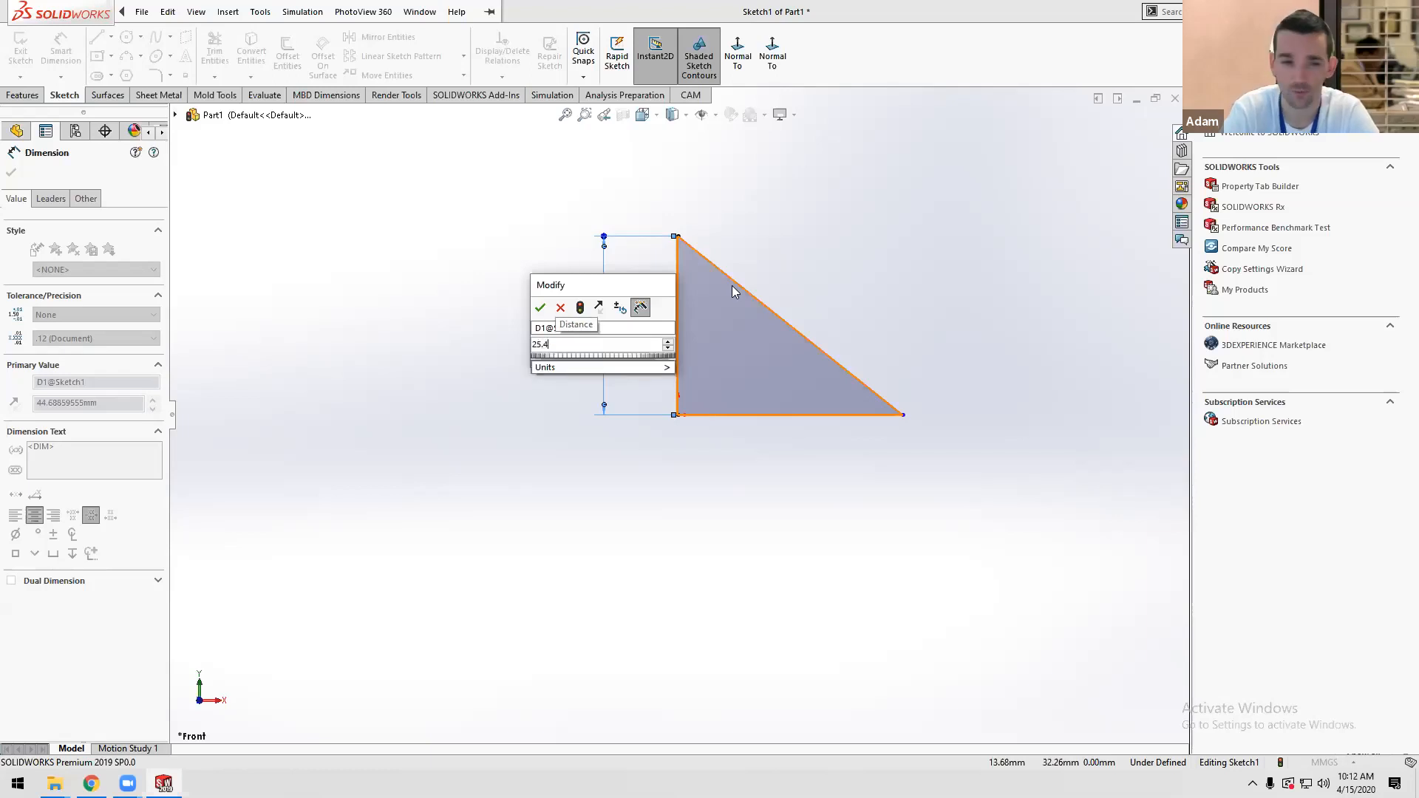
key(Return)
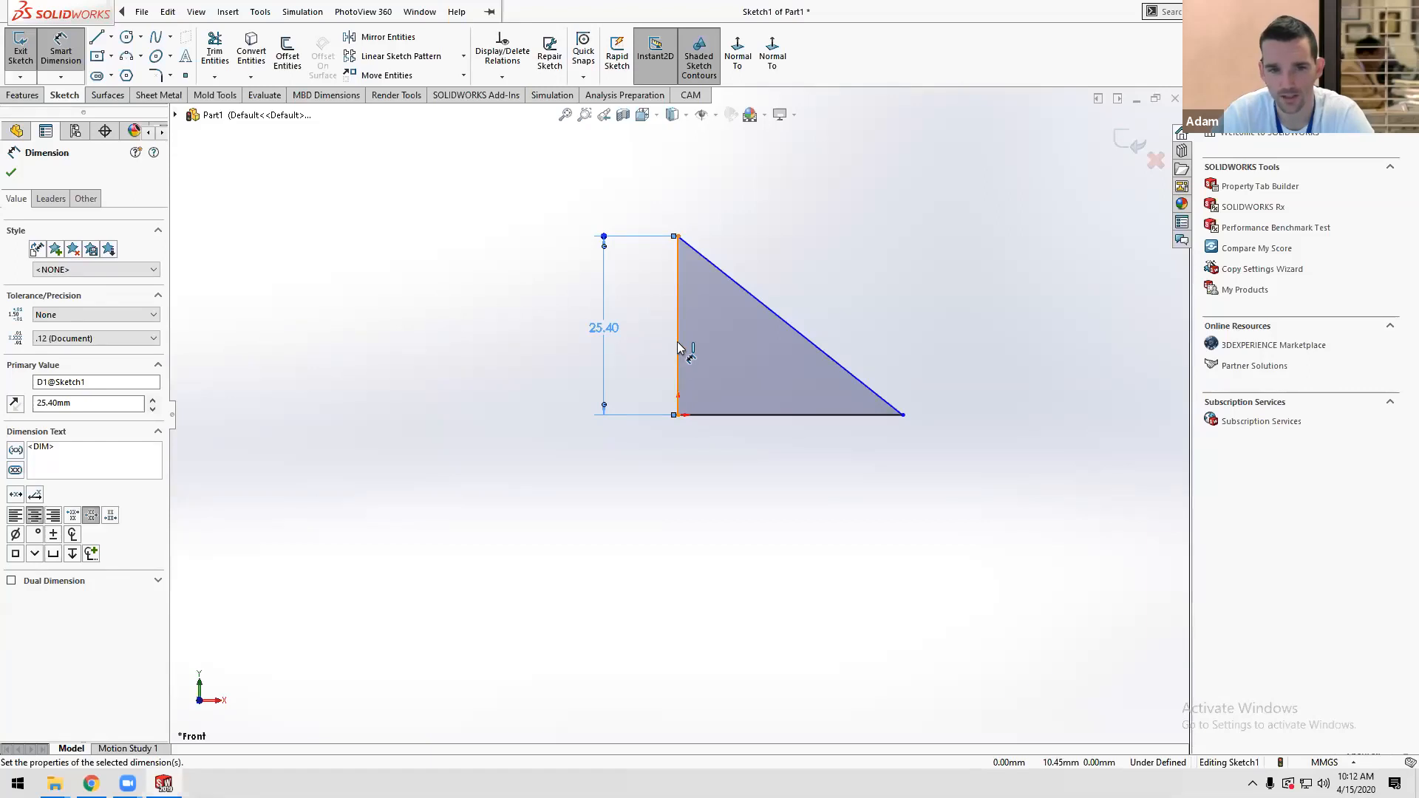
Dimension the triangle's base between its two end points with Smart Dimension and set it to 1in.
click(679, 416)
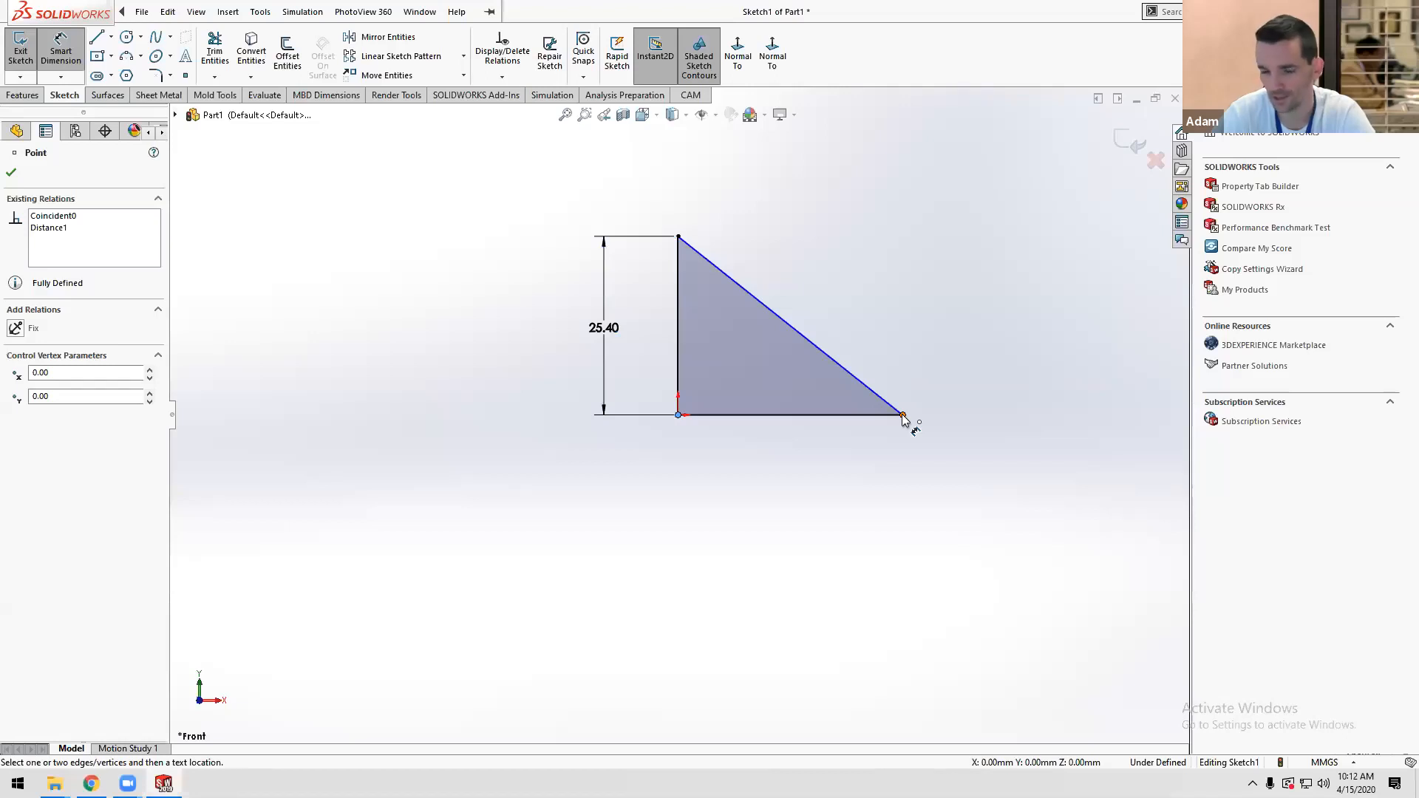
click(903, 416)
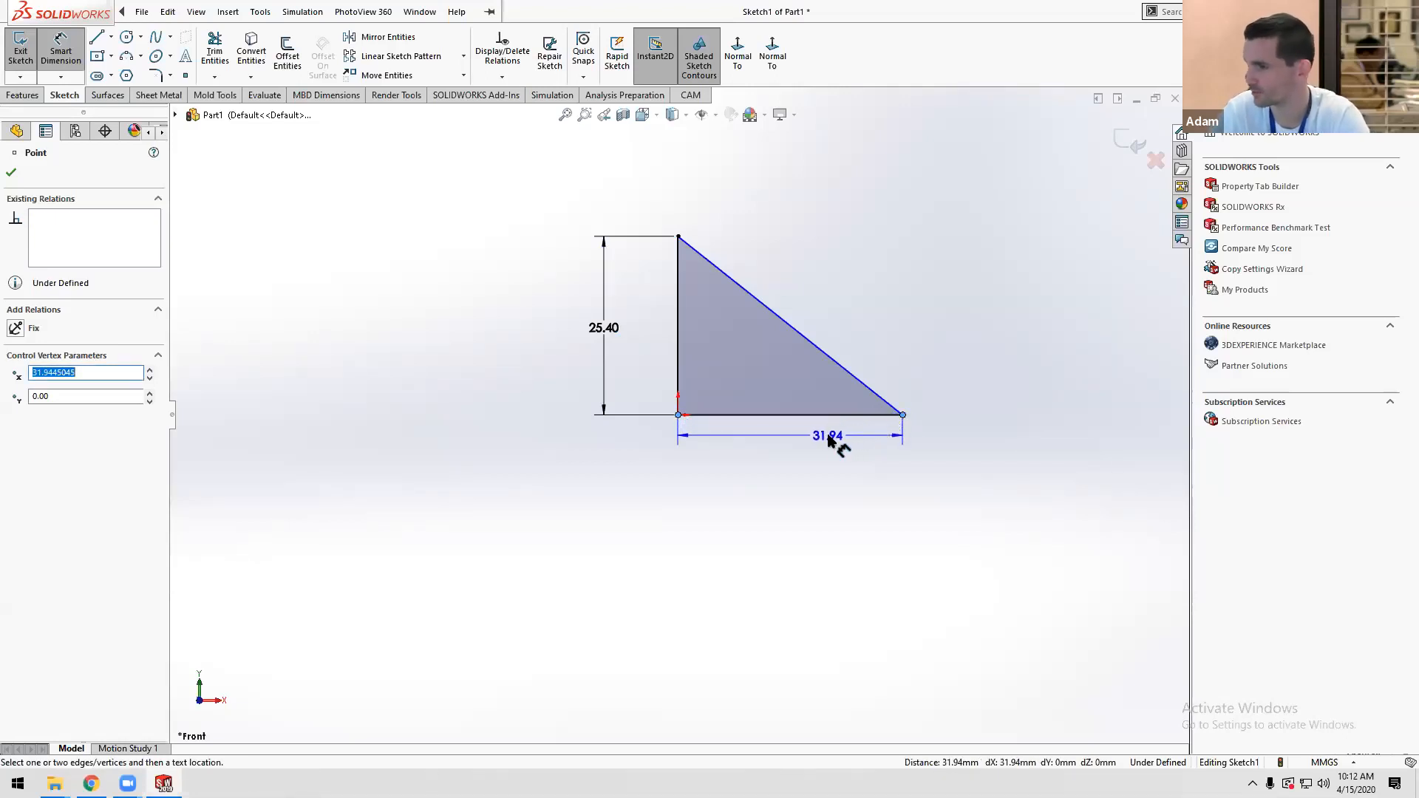
click(785, 451)
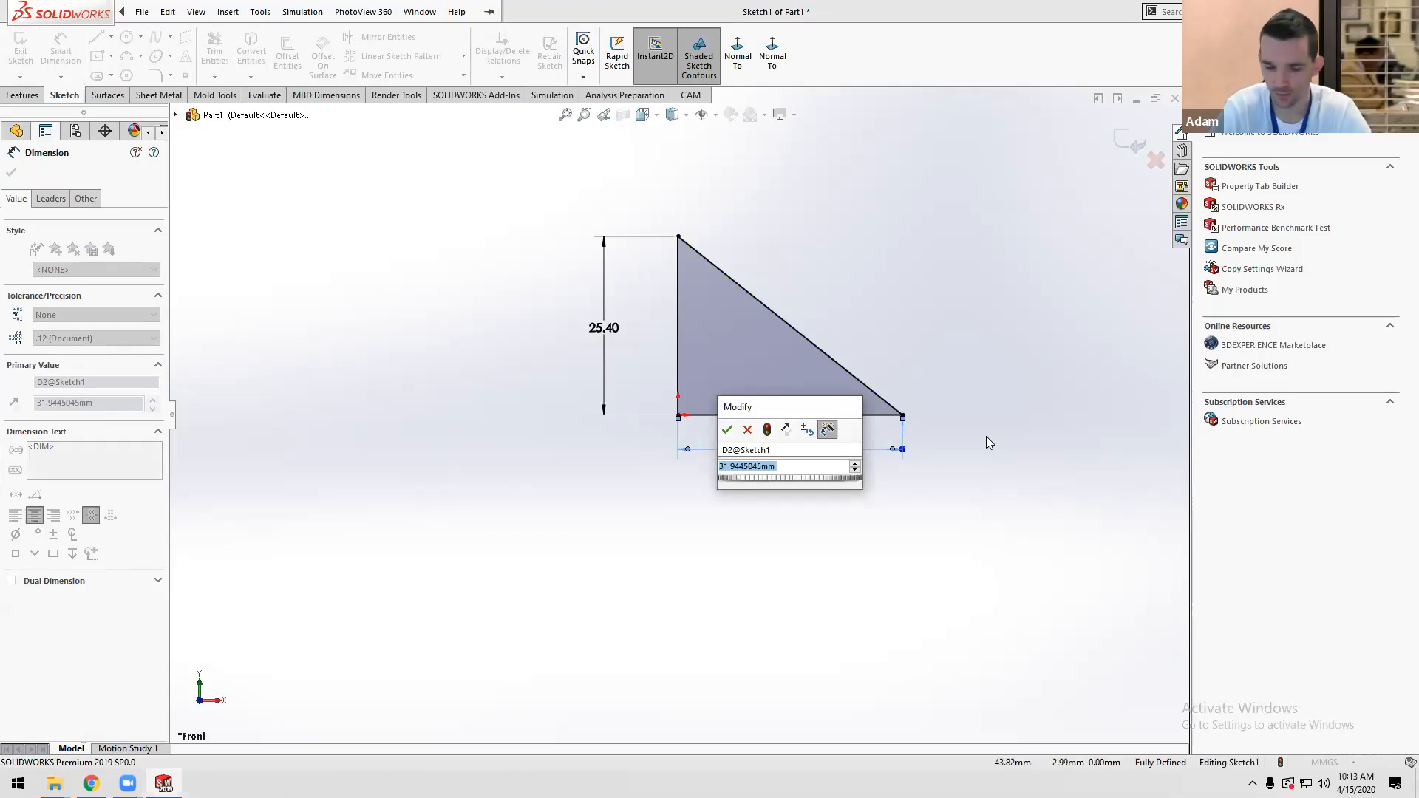
text(1in)
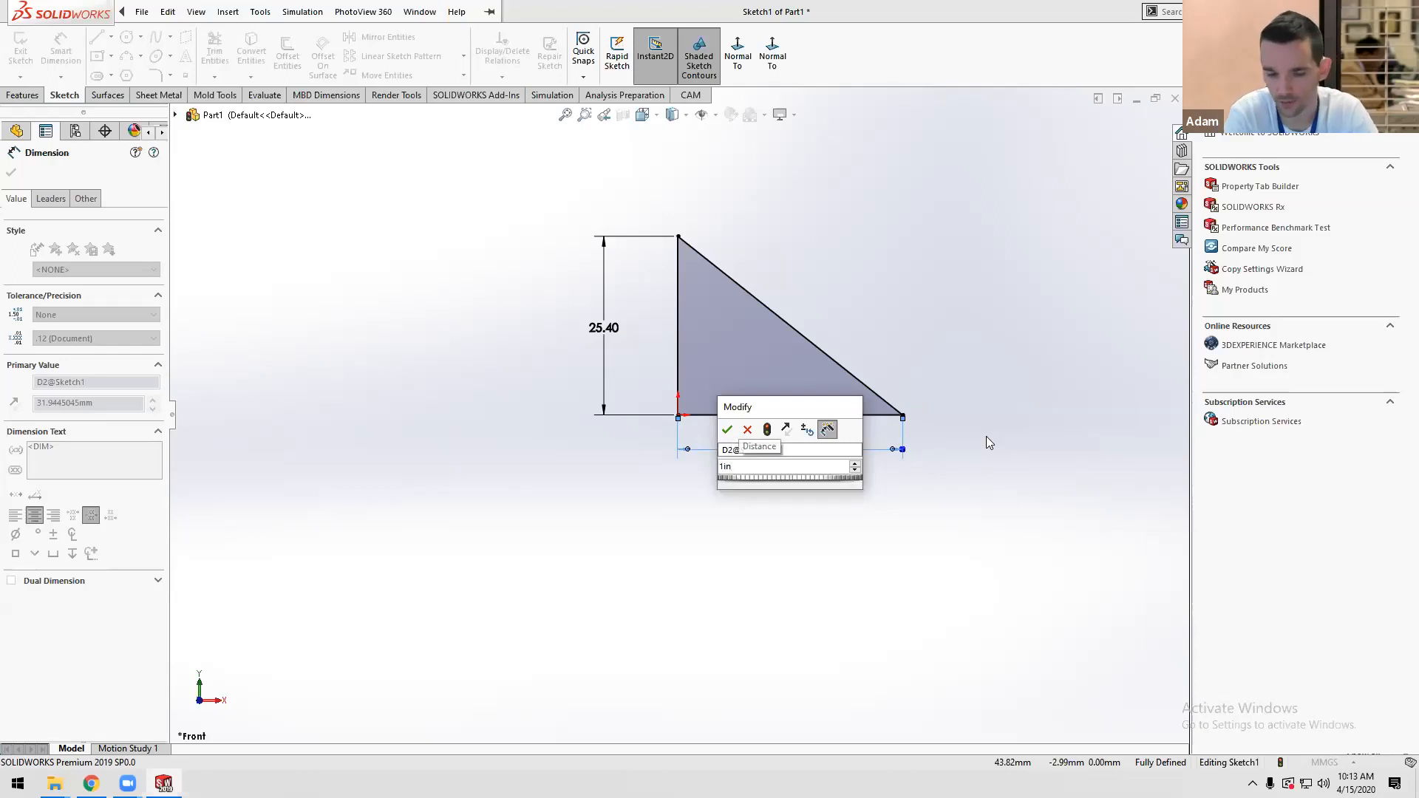
key(Return)
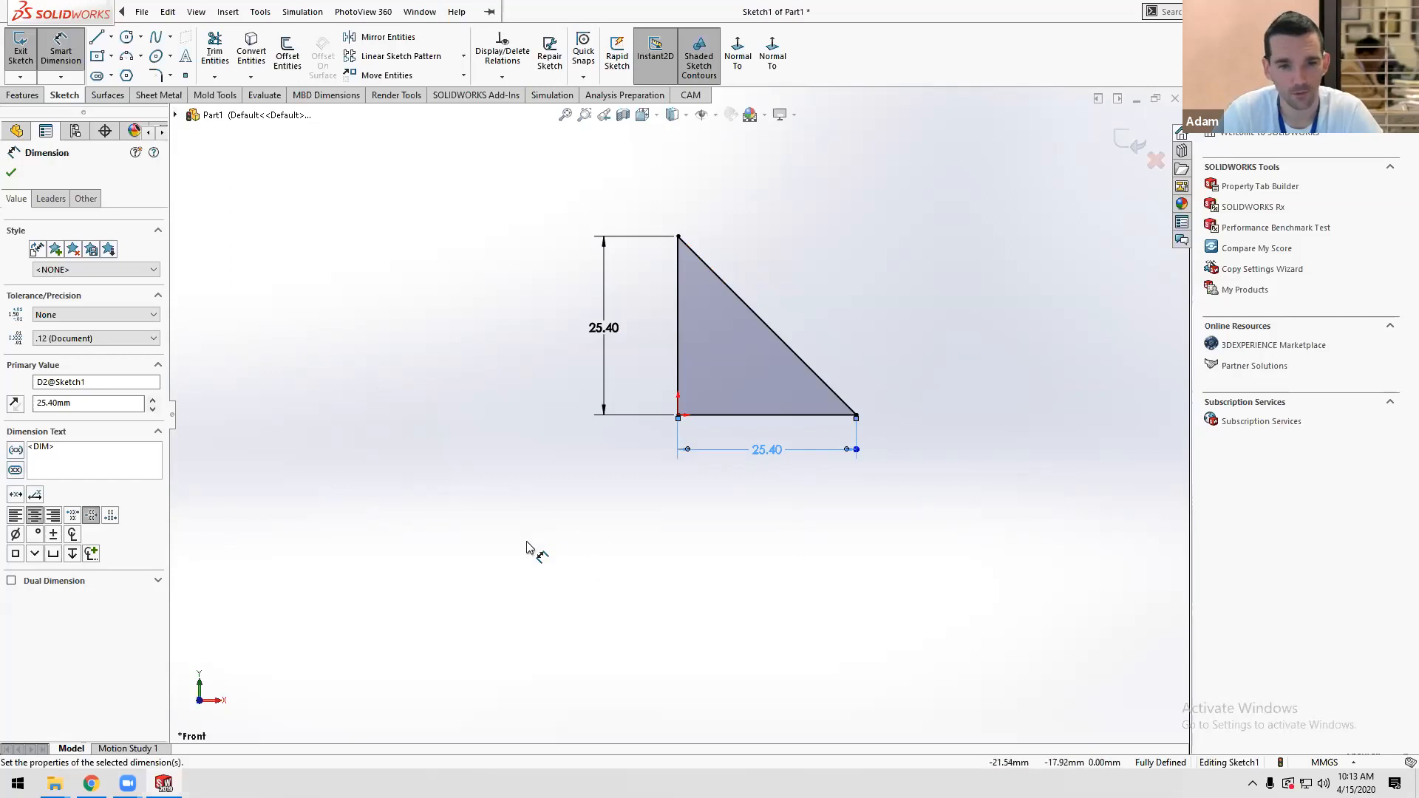
Double the triangle's base dimension with the expression 25.40mm*2.
double_click(767, 450)
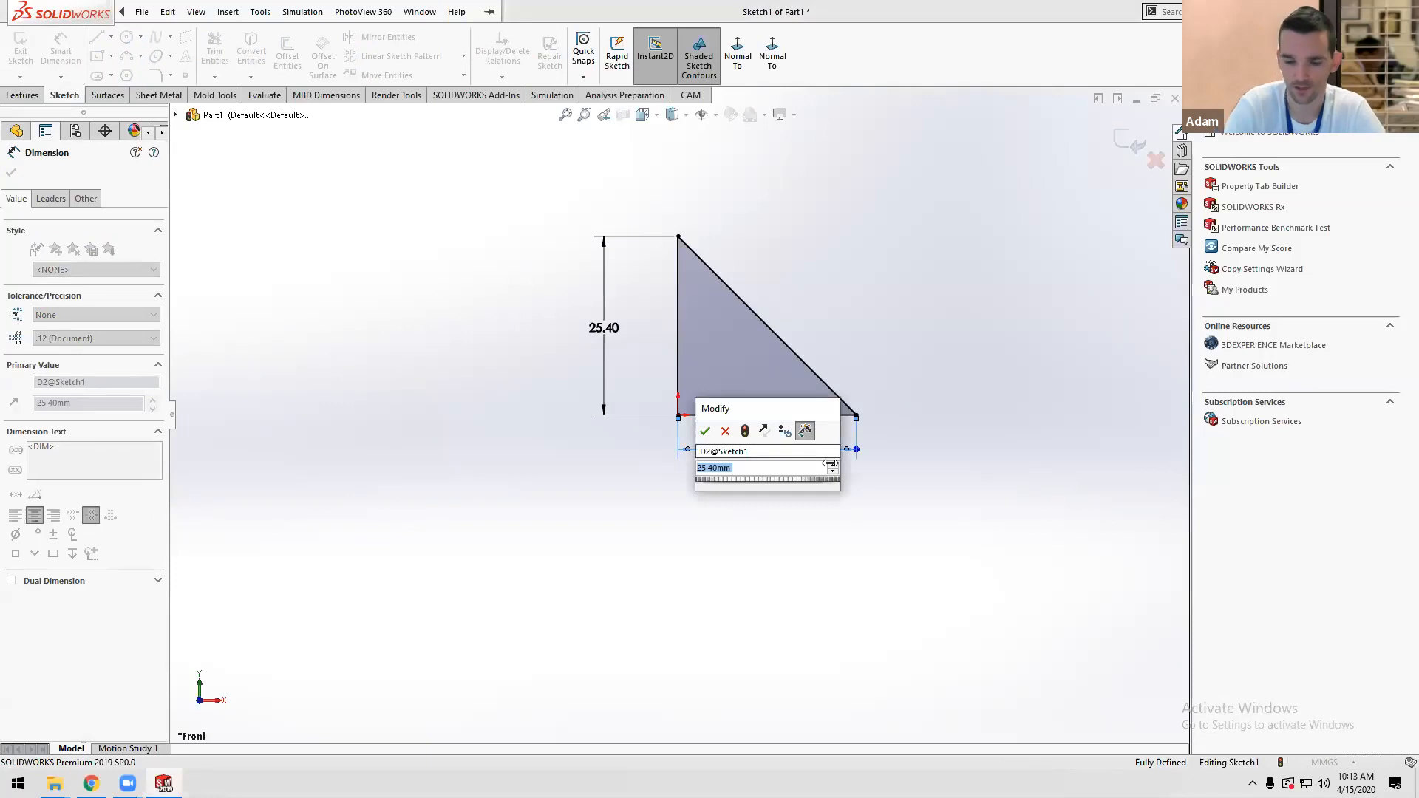
key(End)
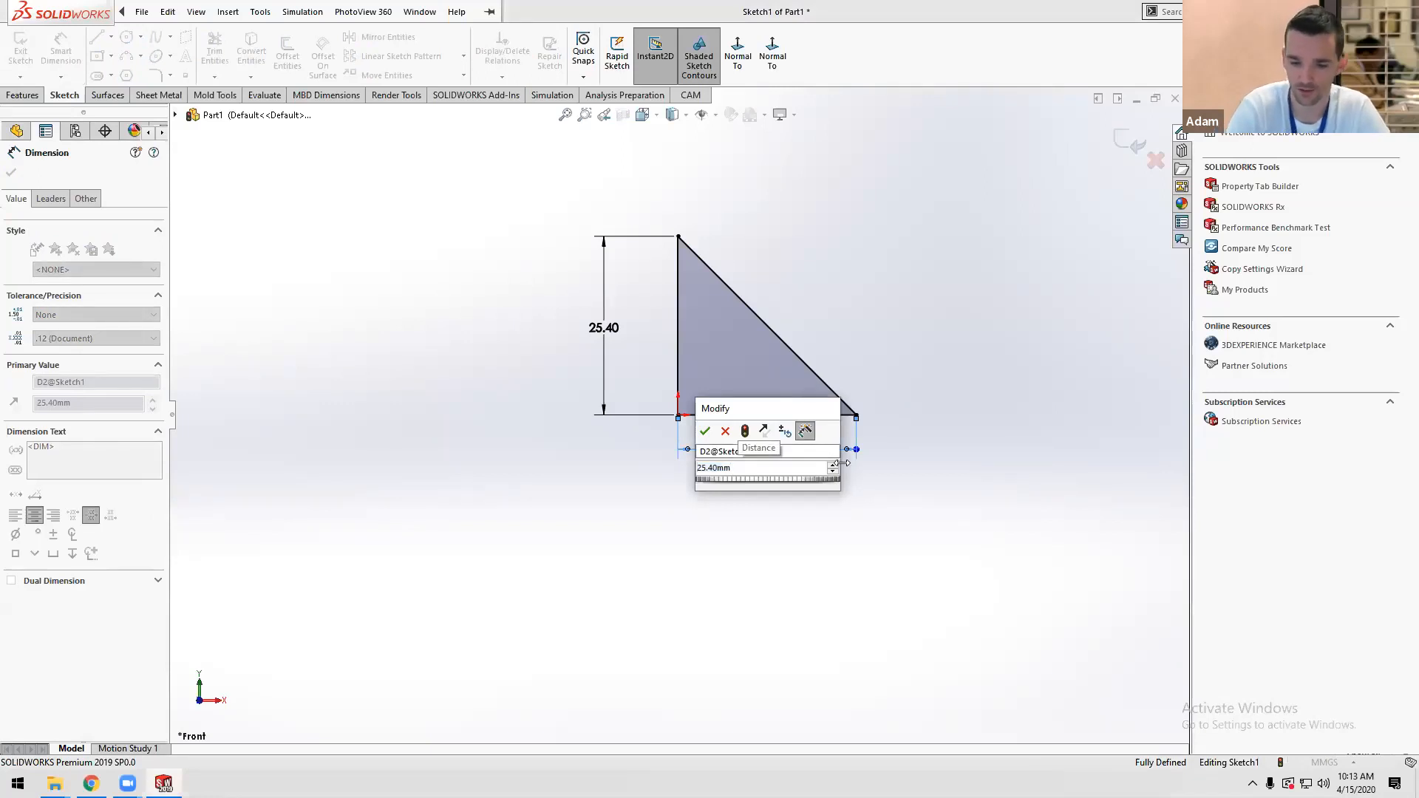
text(*2)
key(Return)
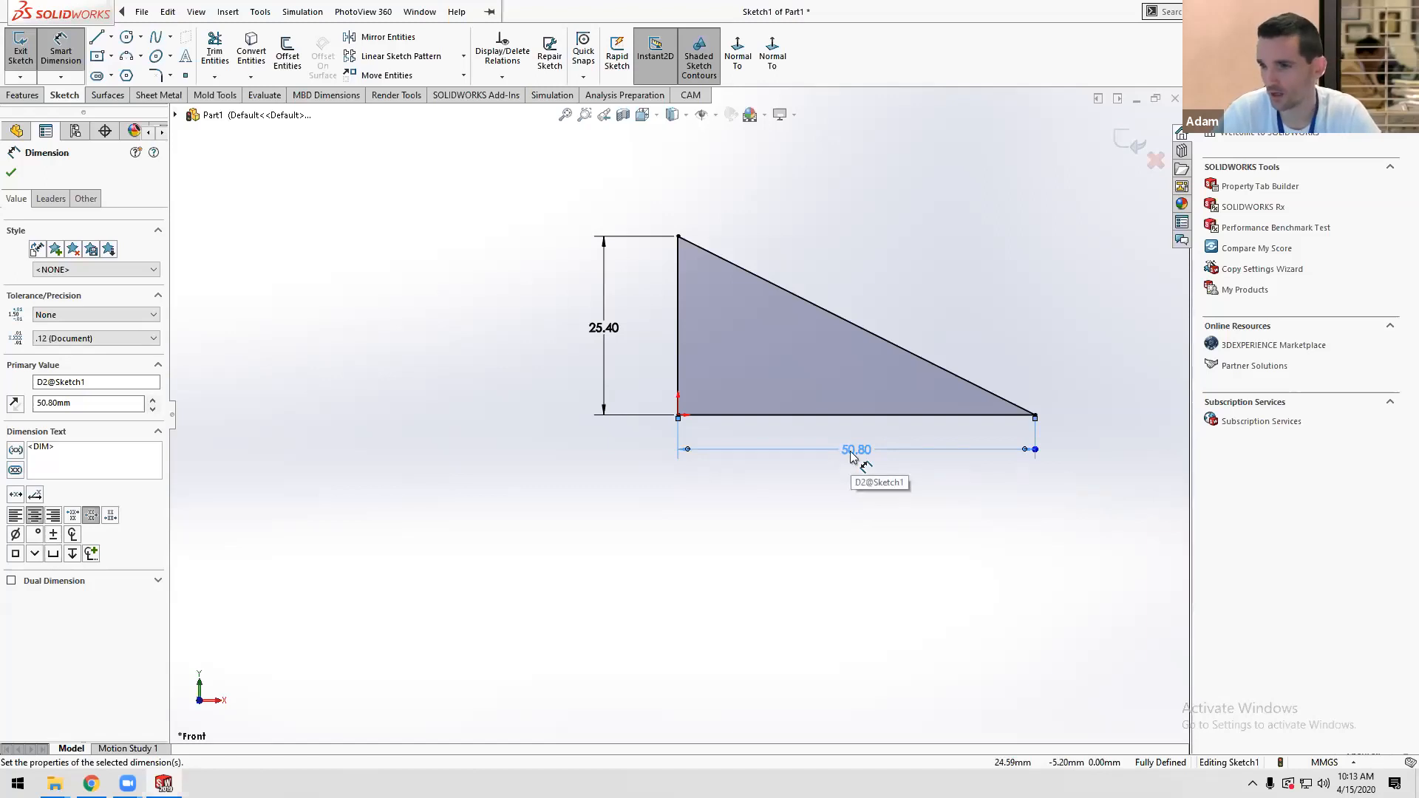
key(Escape)
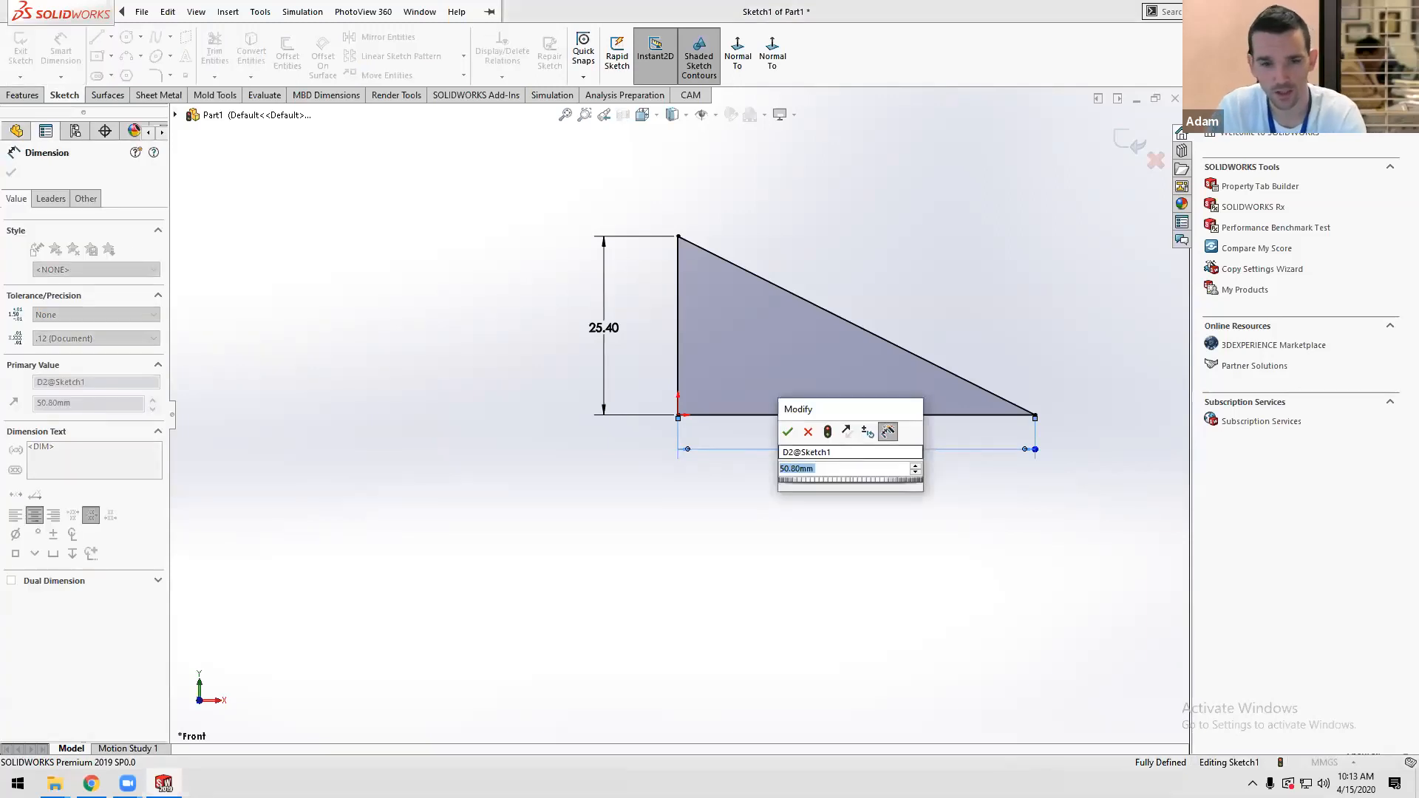
Link the triangle's base dimension to its vertical side with the equation ="D1@Sketch1"*0.5.
text(=)
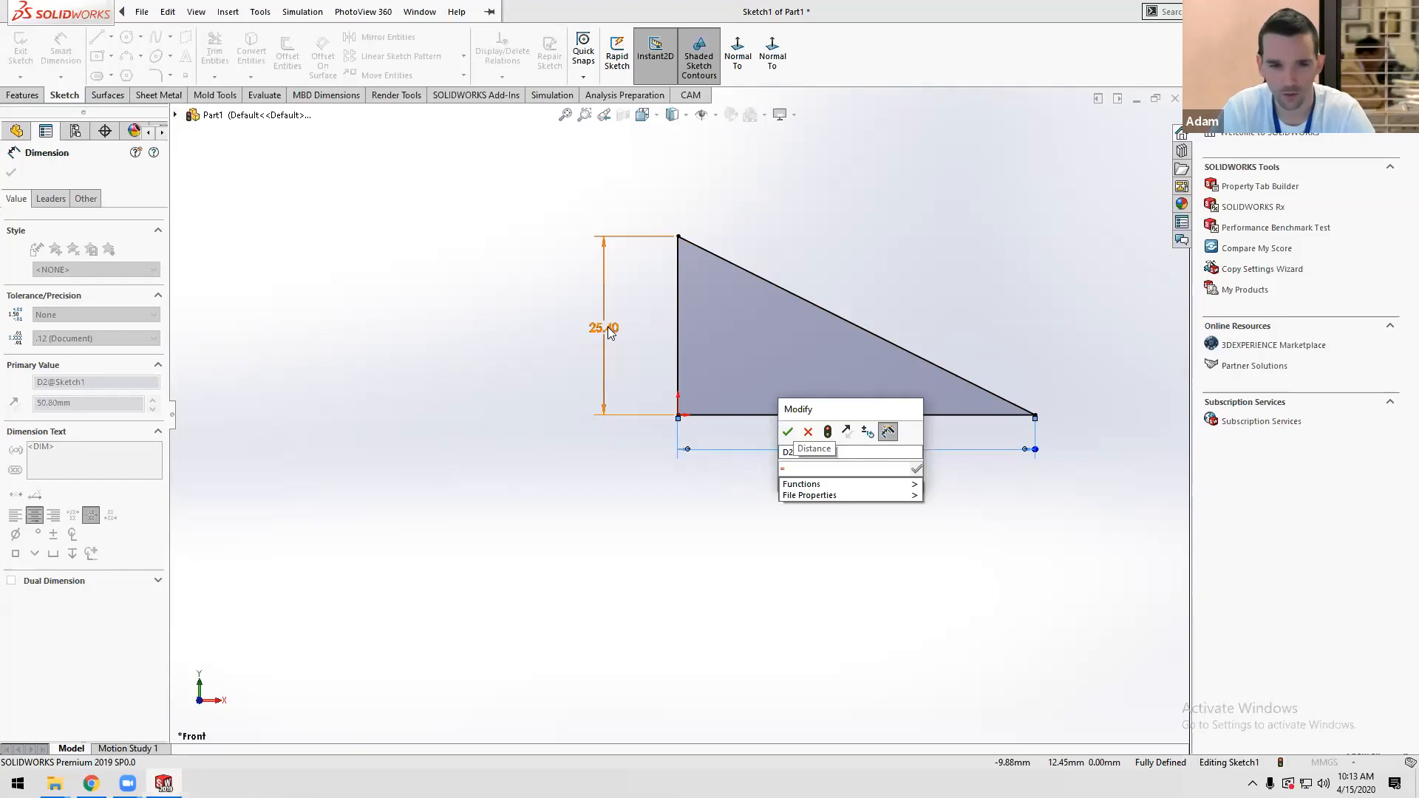
click(606, 329)
text(*0.5)
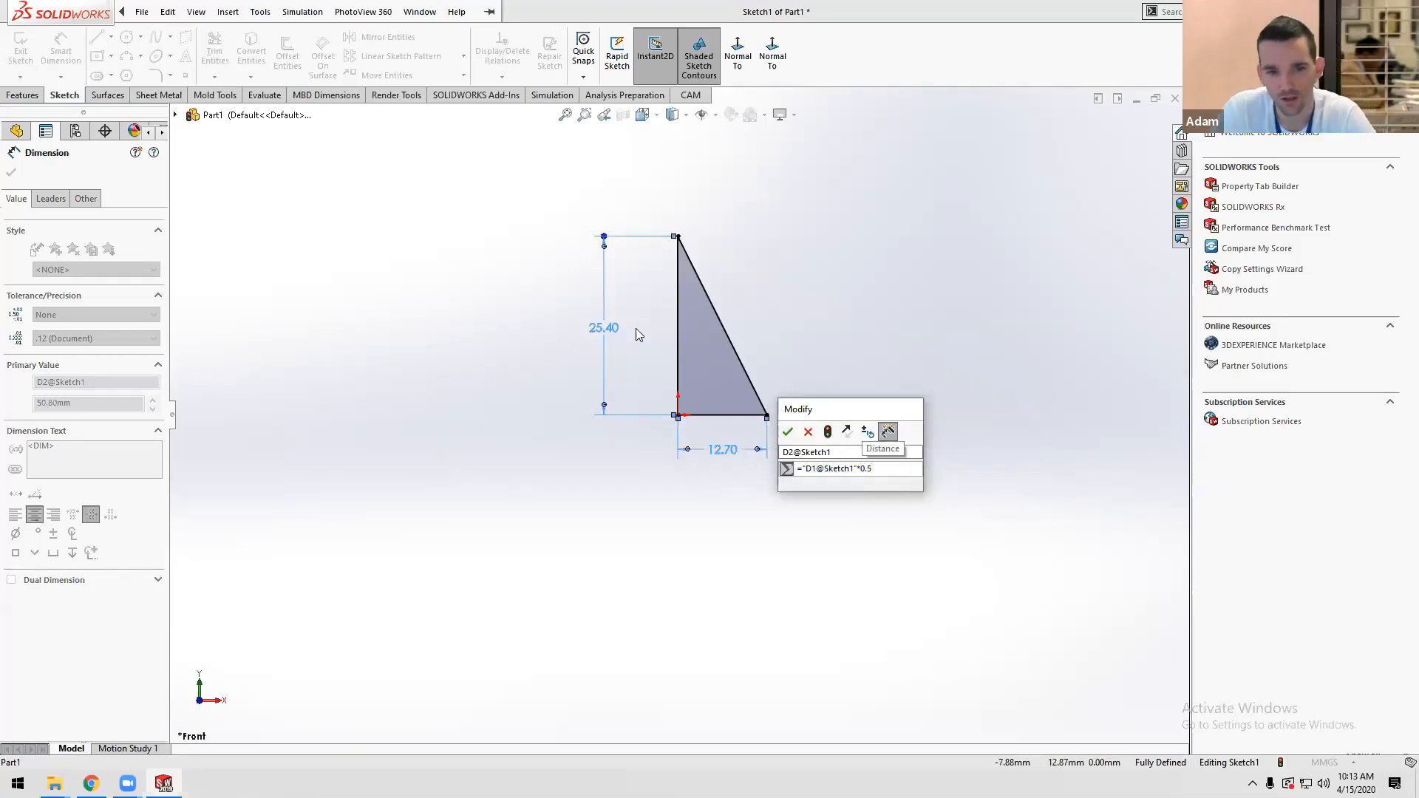
key(Return)
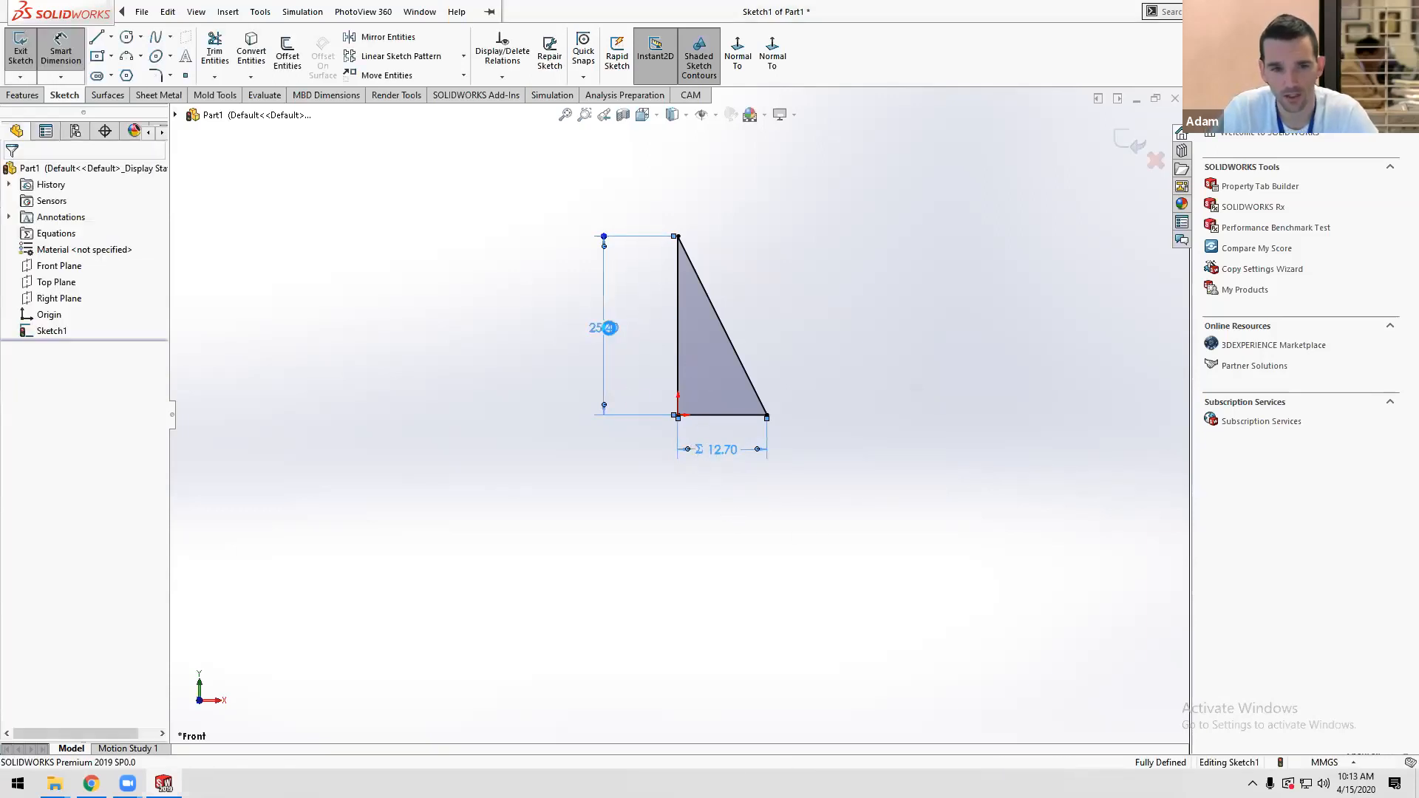
Set the triangle's vertical dimension to 50 mm.
double_click(608, 328)
text(50)
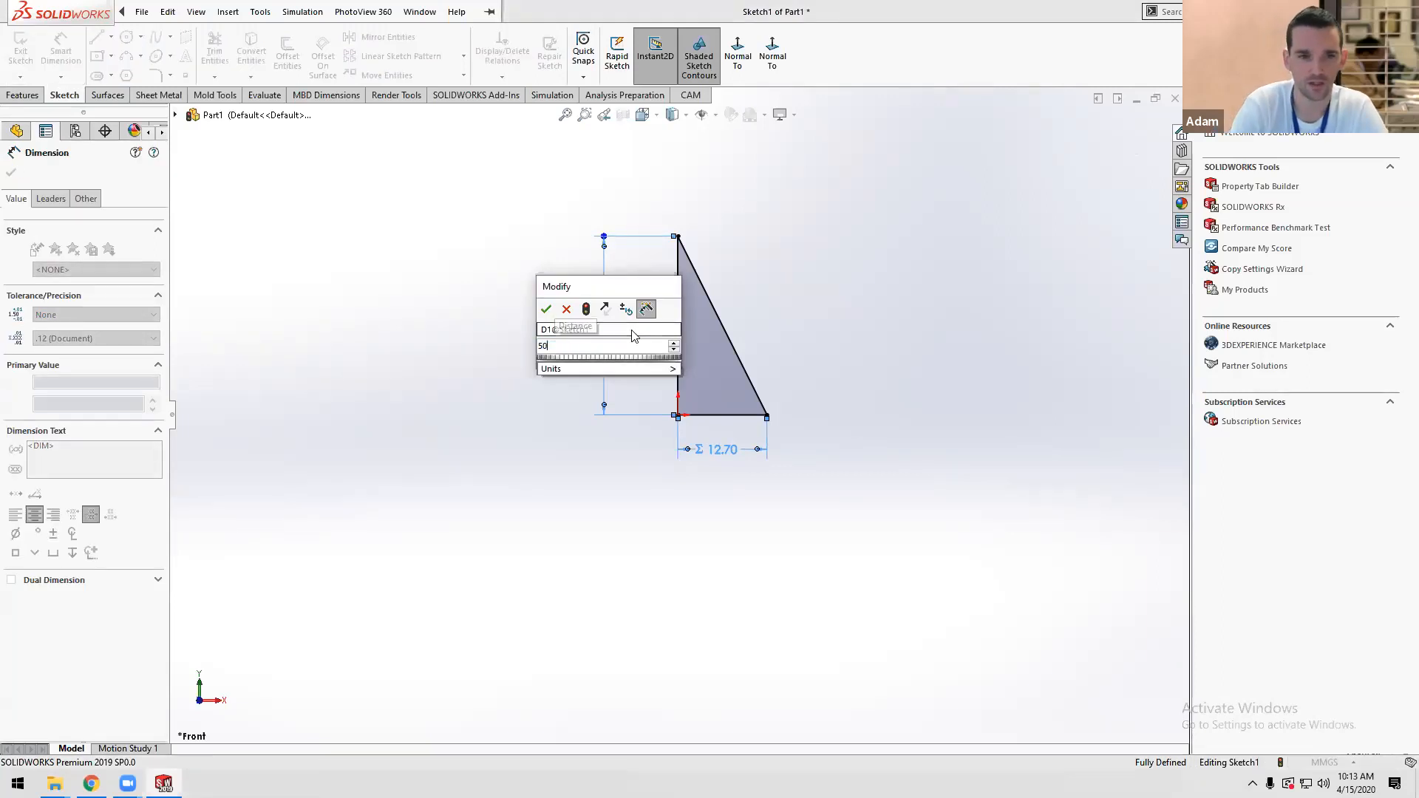
key(Return)
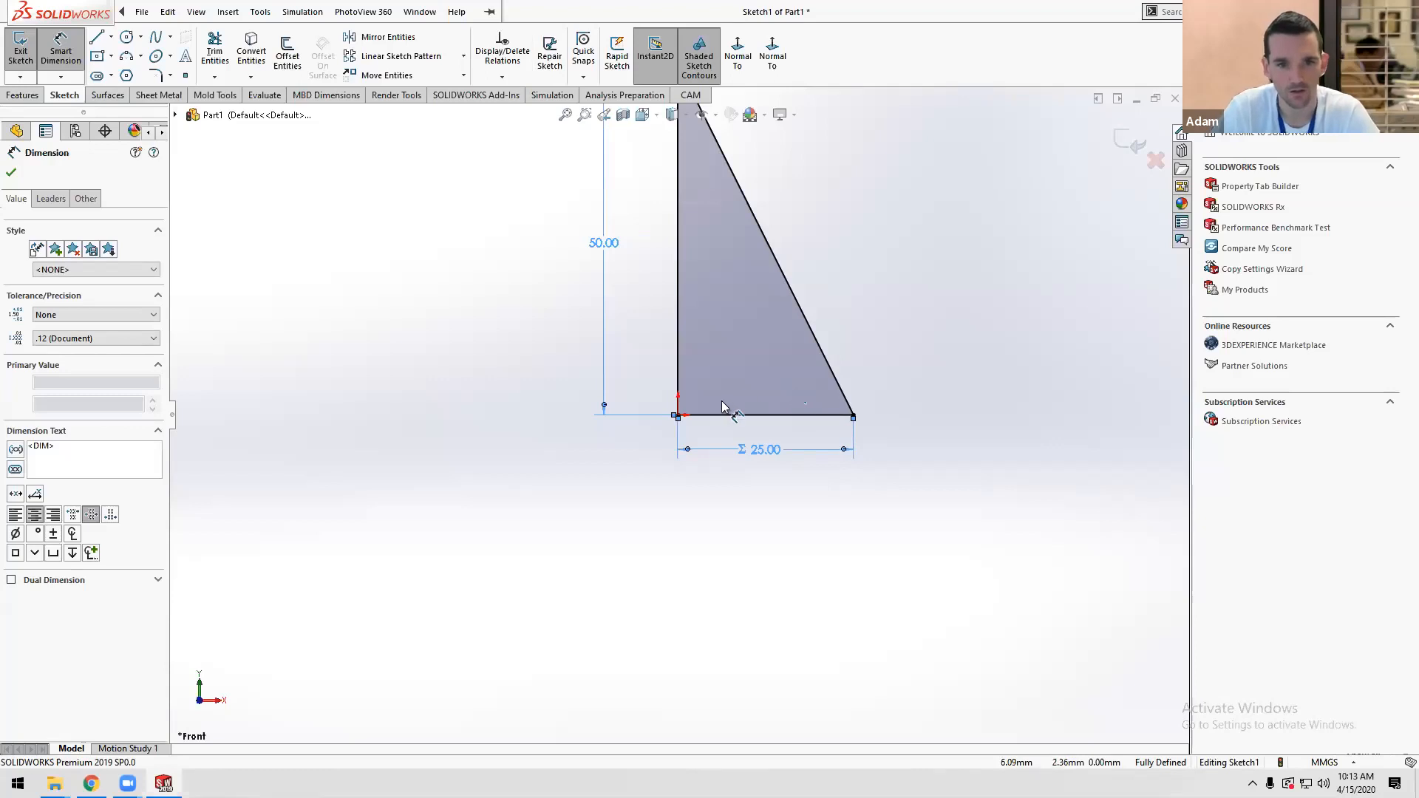
Inspect the triangle by zooming, fitting and orbiting it, and restore the view normal to the sketch plane.
key(z)
scroll(573, 443, down, 10)
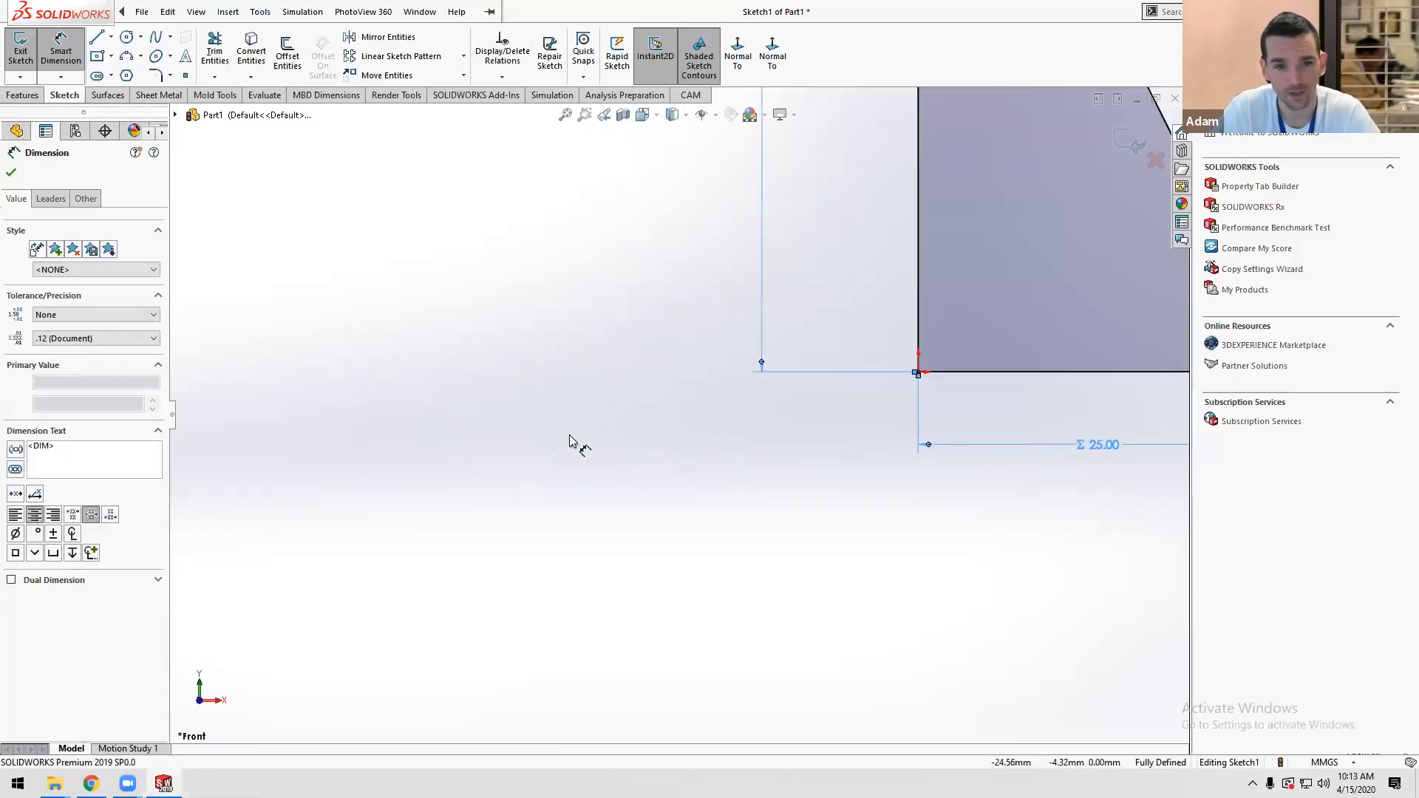
scroll(331, 347, down, 2)
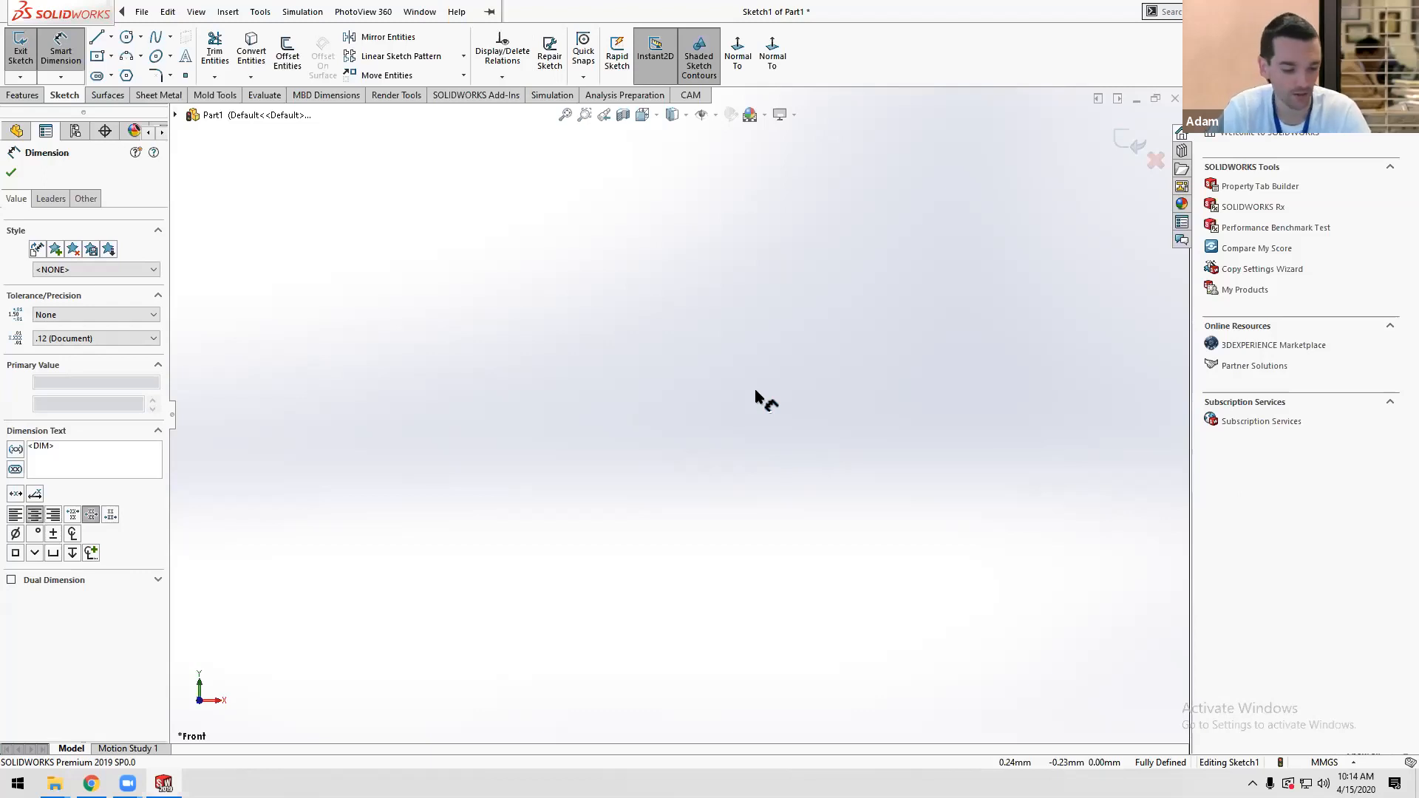
key(f)
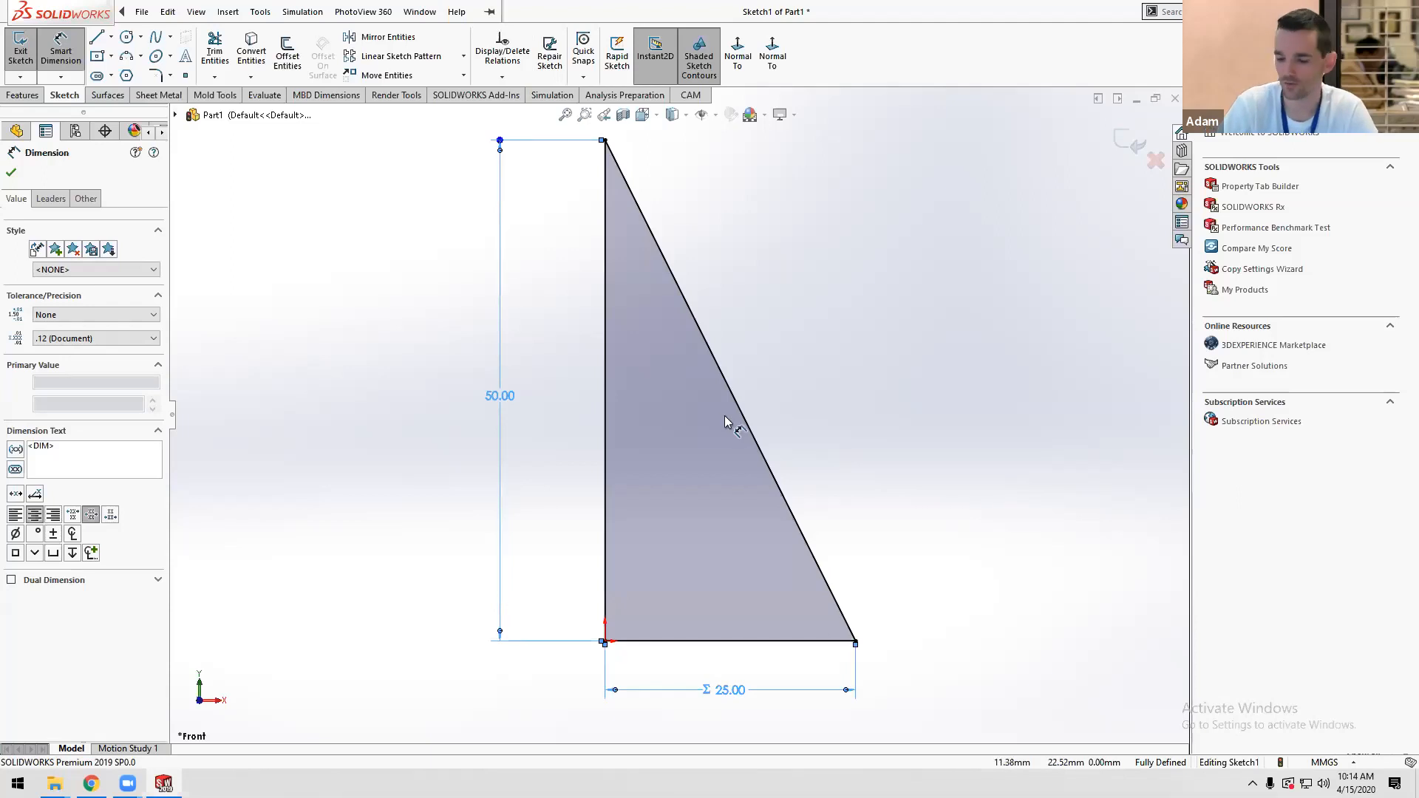
middle_drag(739, 456, 469, 116)
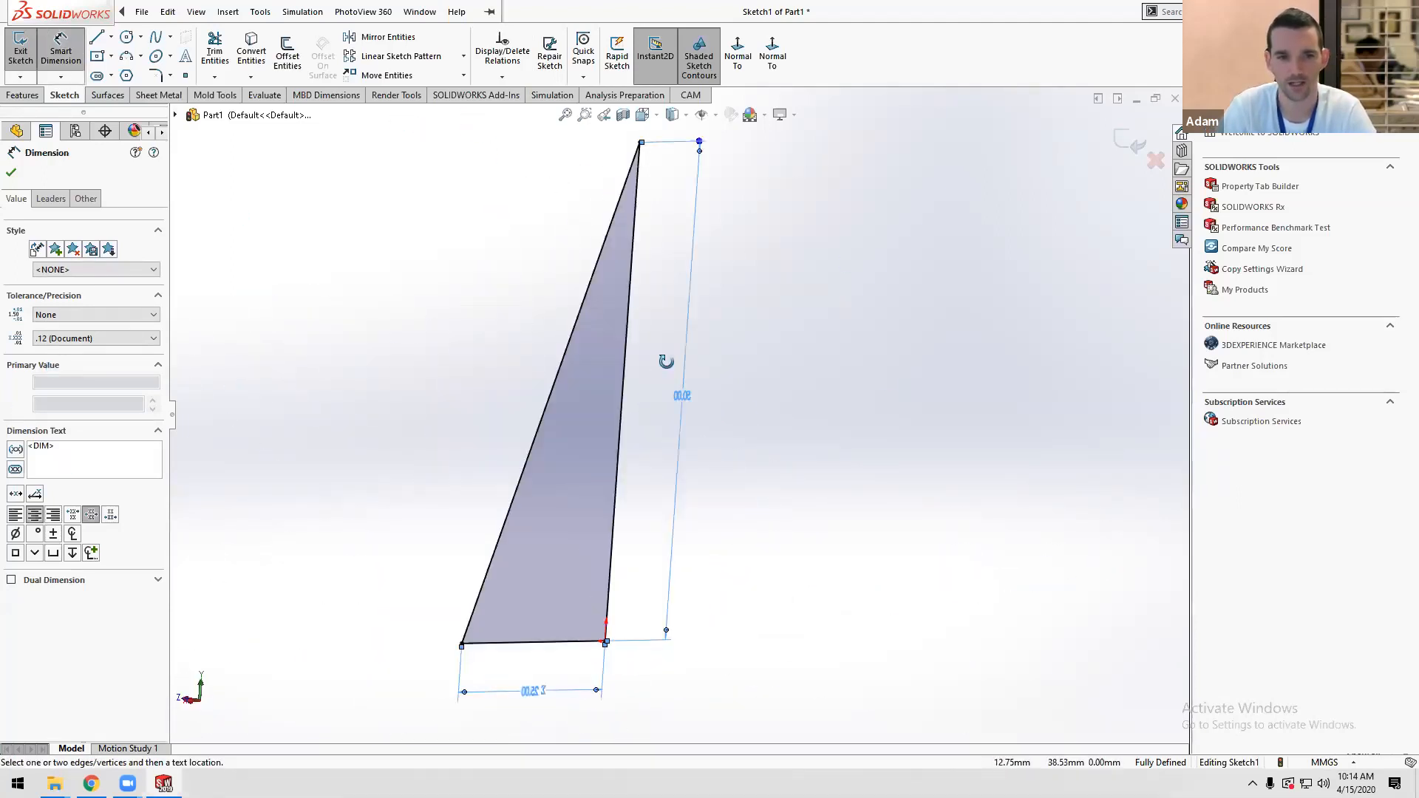
middle_drag(665, 358, 964, 611)
middle_drag(551, 503, 382, 299)
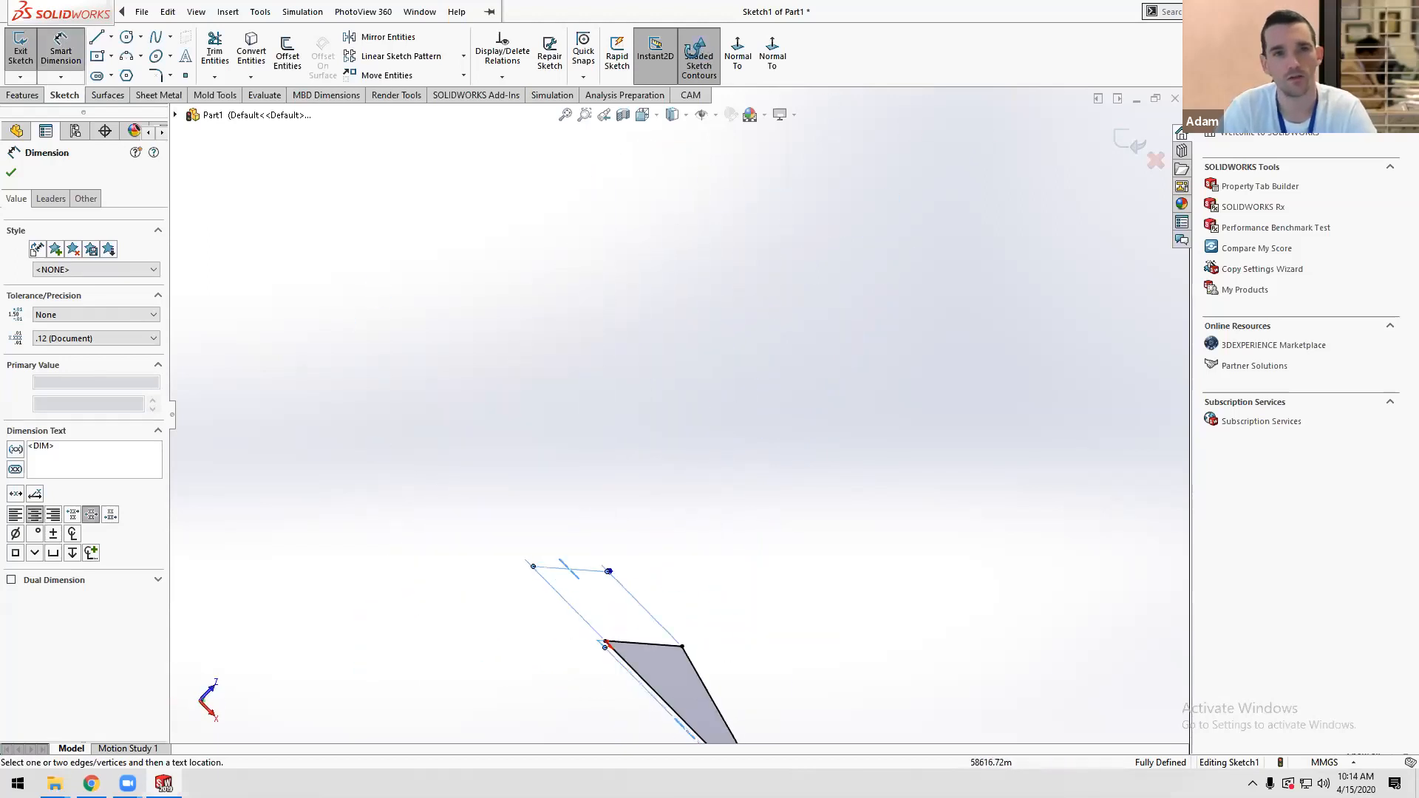
key(Escape)
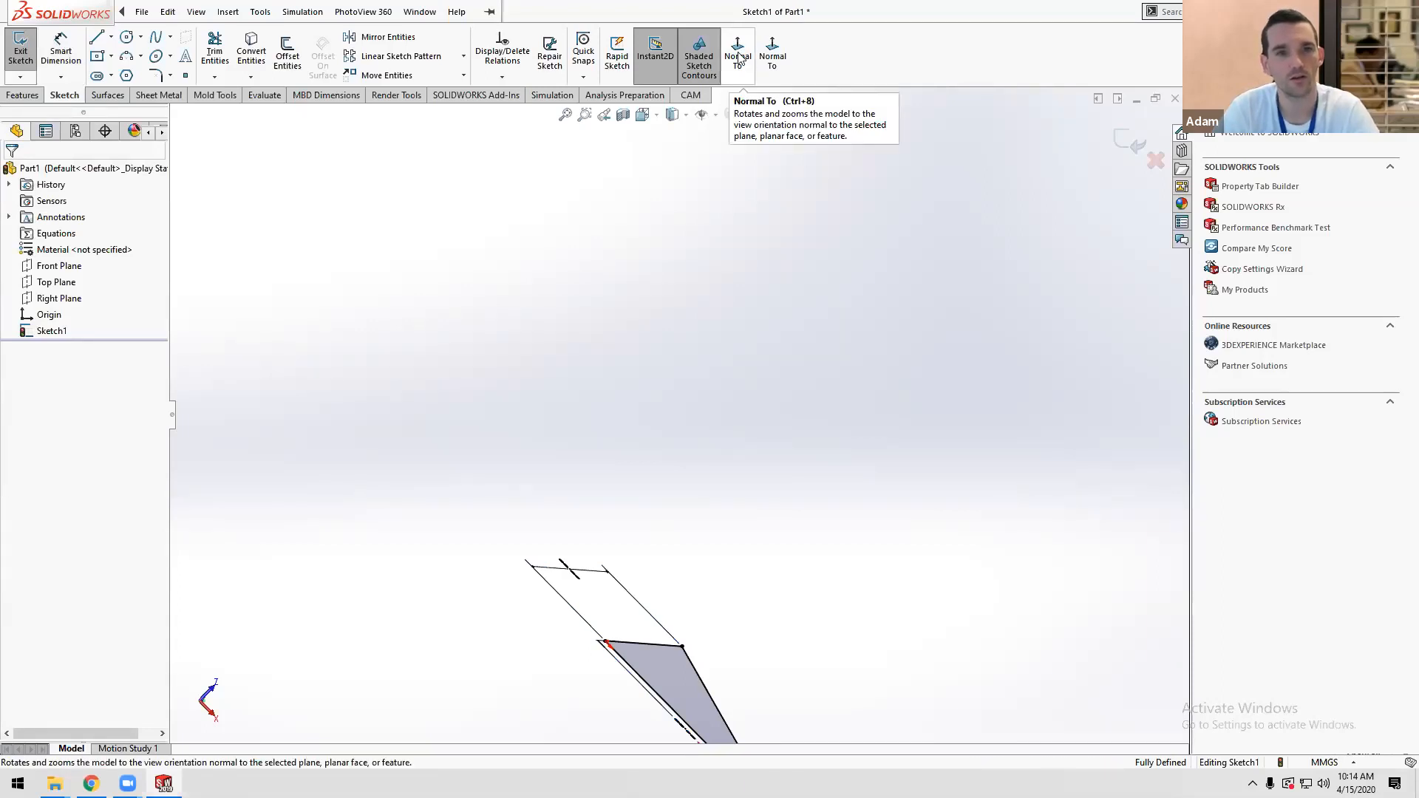
click(740, 58)
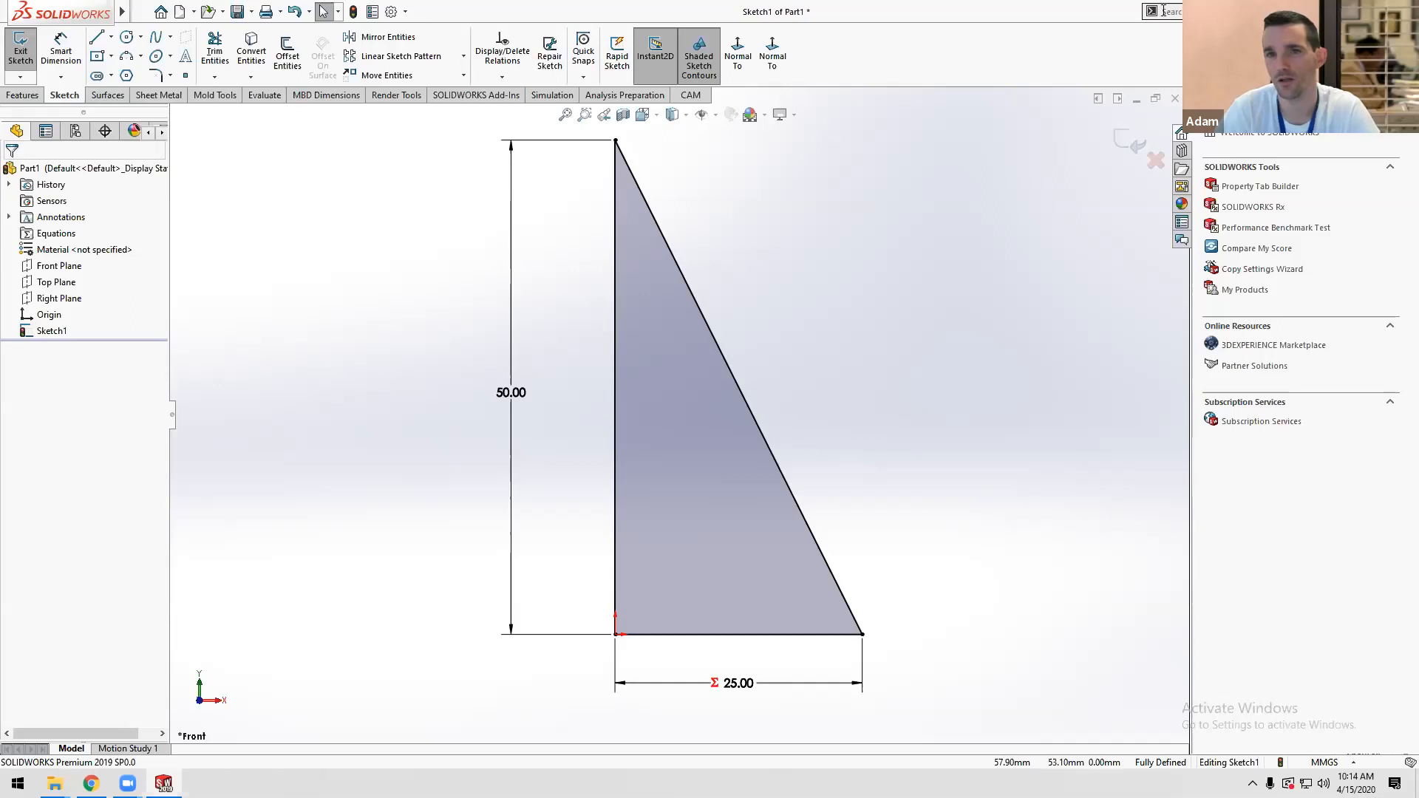
Find the Normal To command through the command search, flip the view to the back and return it to the front.
click(1151, 11)
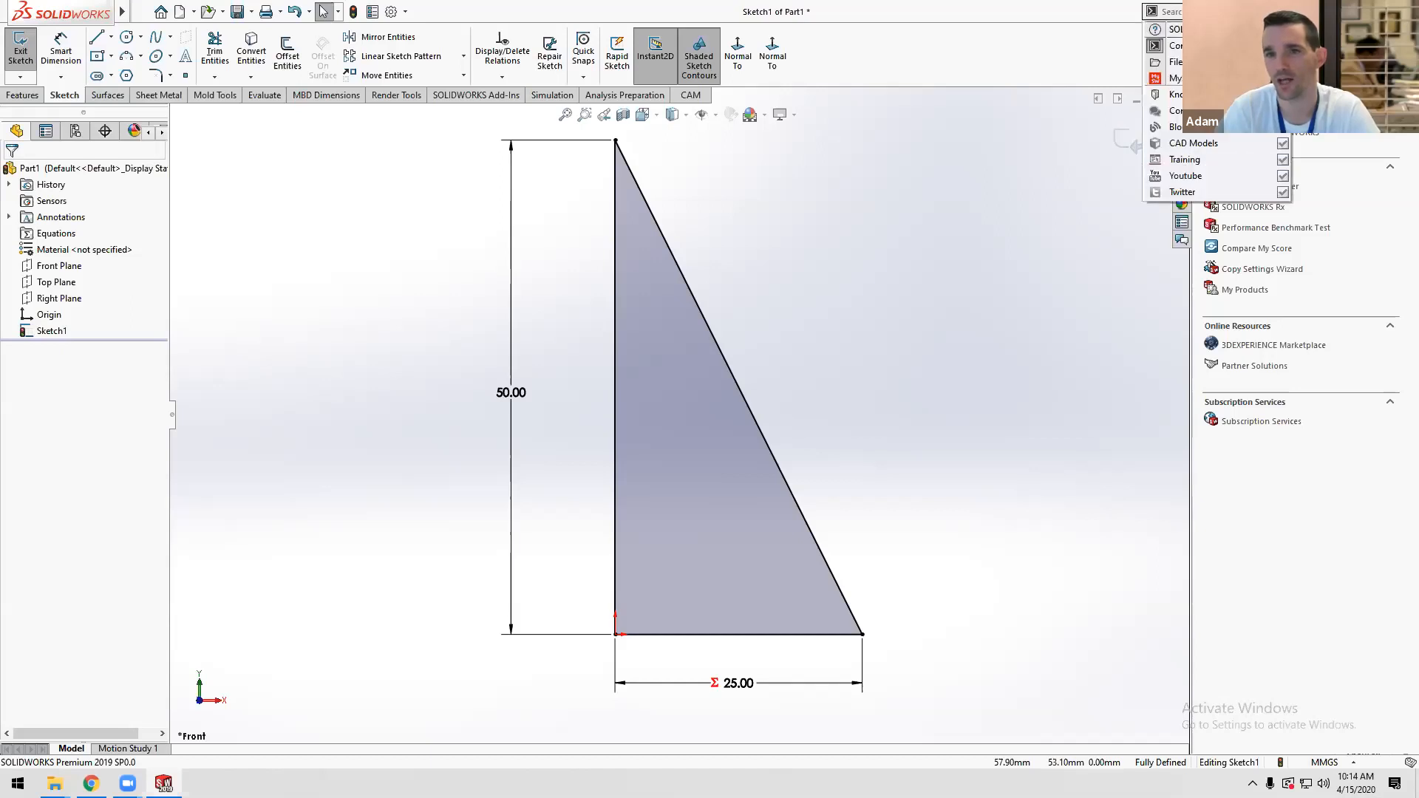
click(1172, 138)
click(1151, 11)
click(1164, 44)
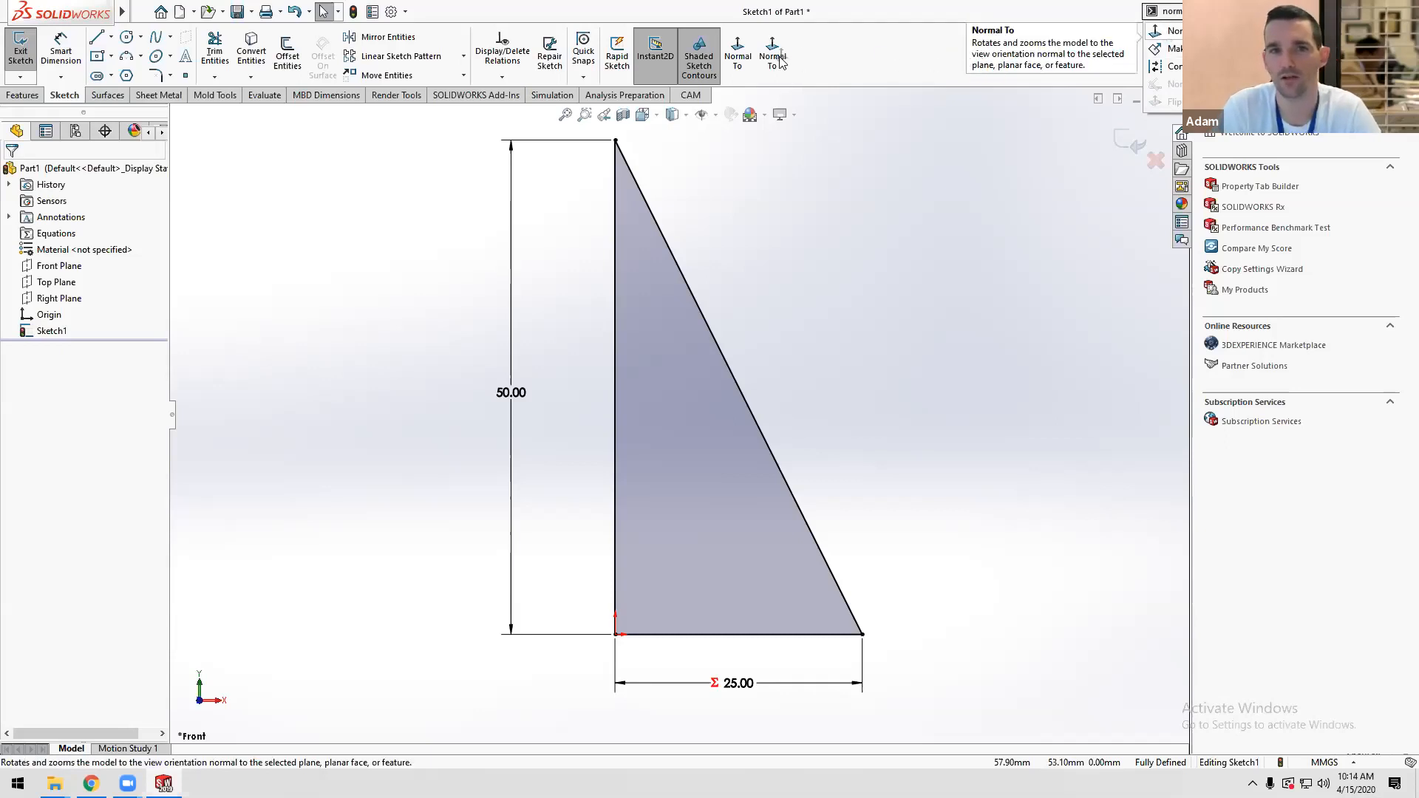
click(1170, 31)
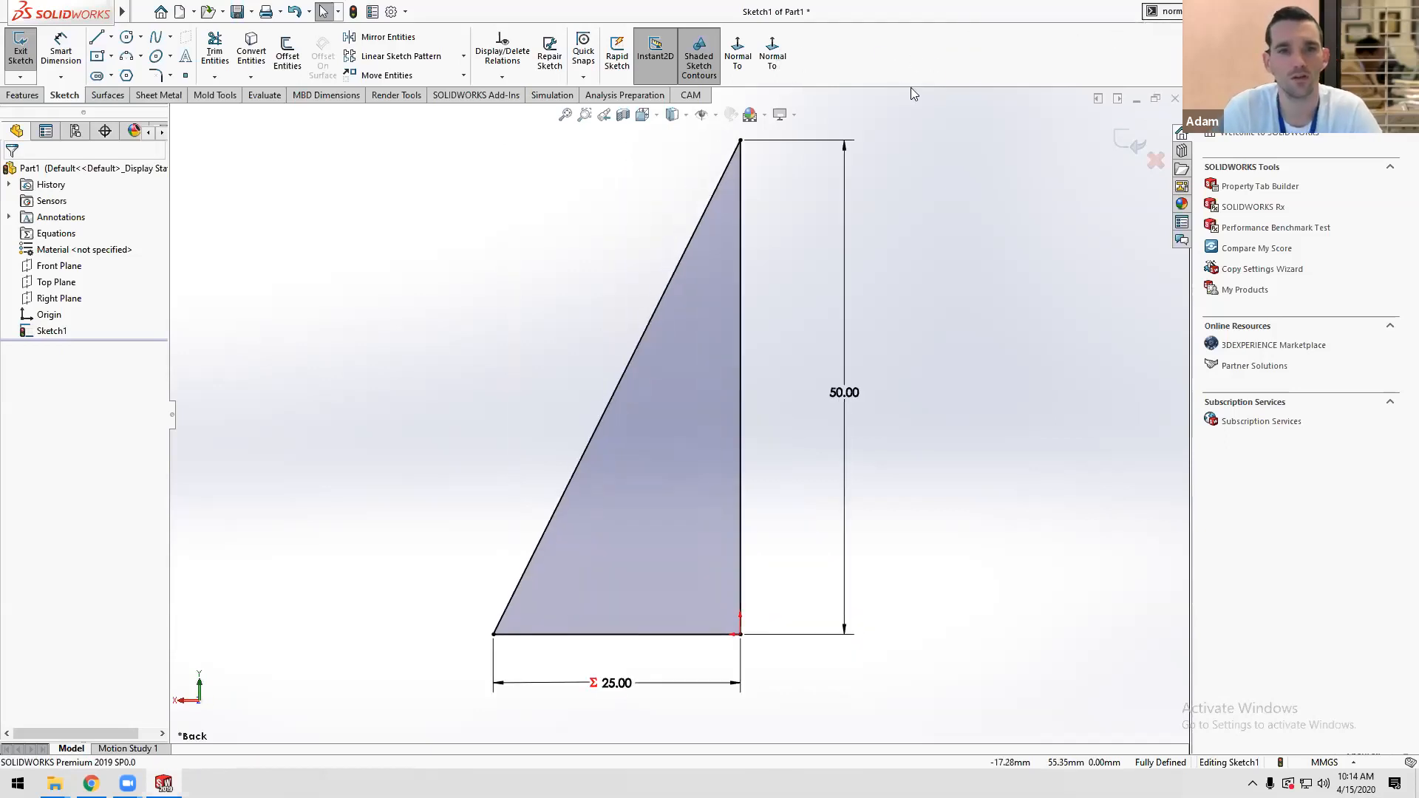
click(737, 59)
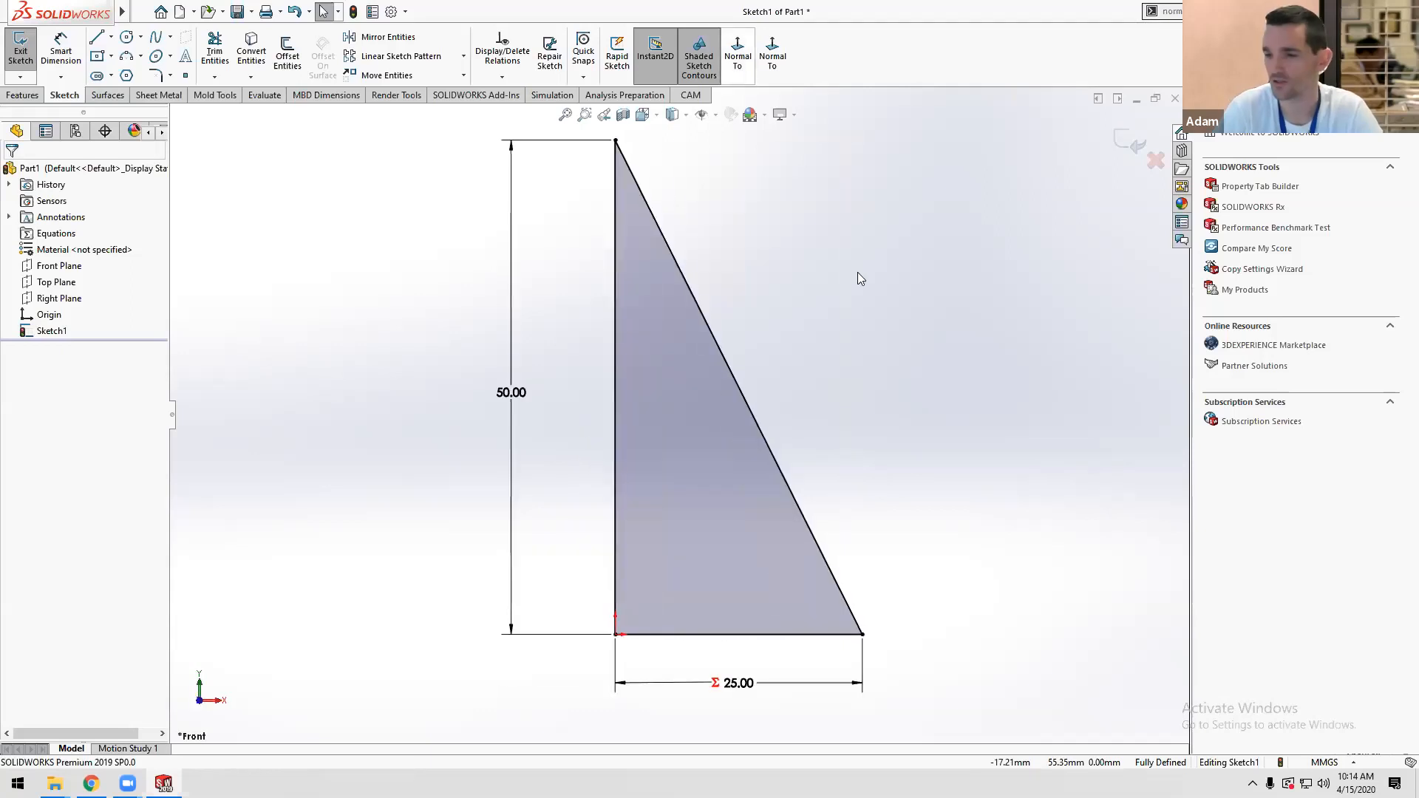
click(510, 348)
click(411, 400)
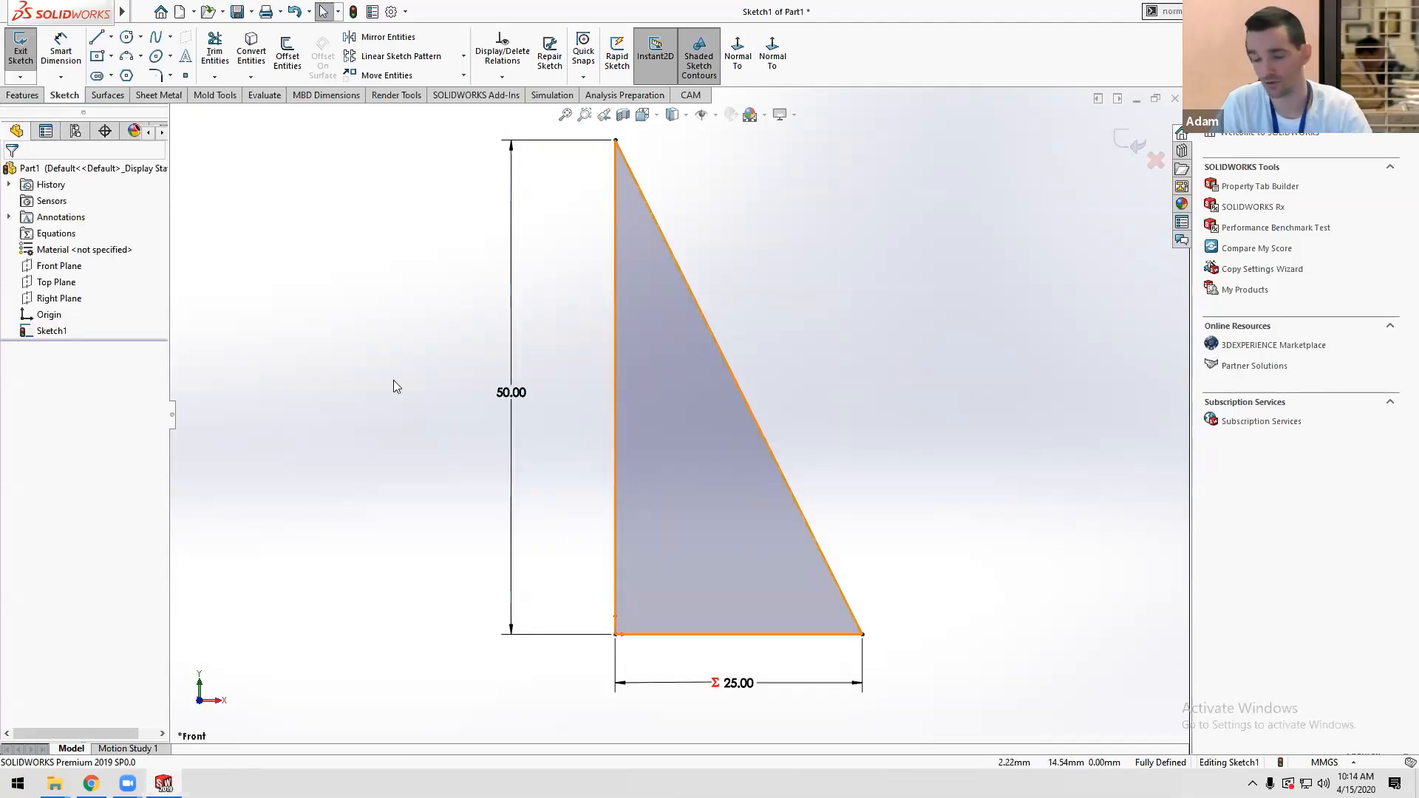
Start an Extruded Boss/Base from the triangle sketch with a Blind depth of 1in.
click(21, 95)
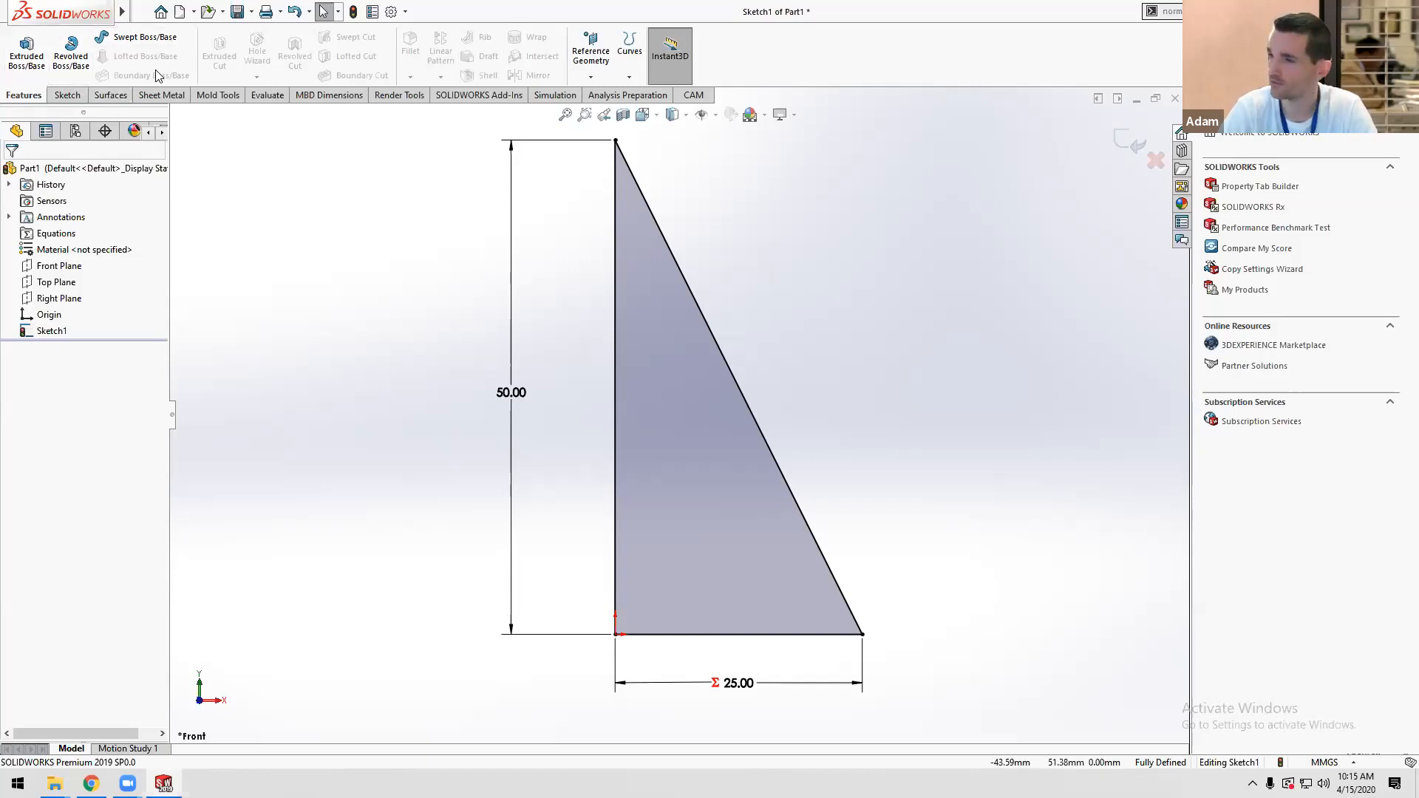
mouse_move(49, 27)
click(228, 12)
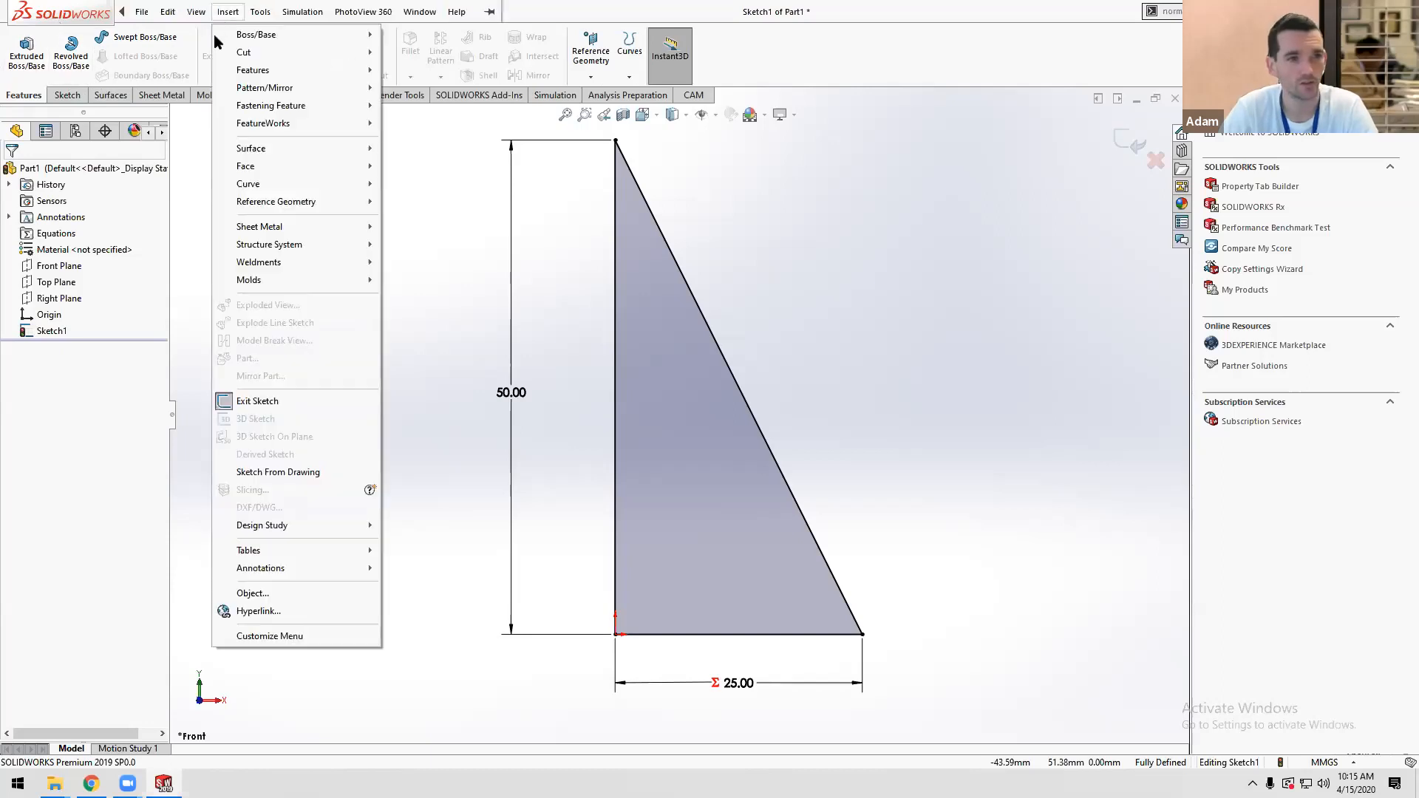
click(445, 228)
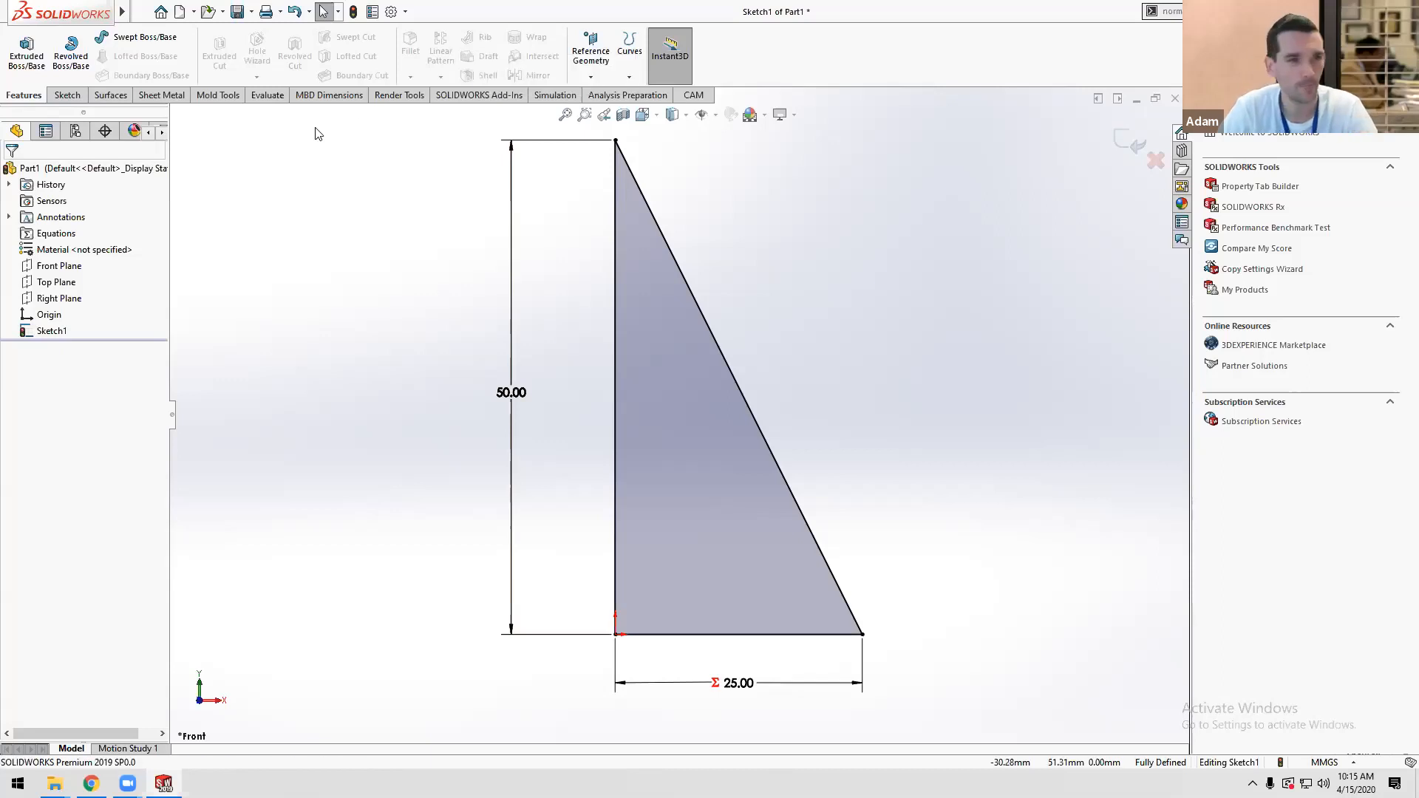
click(26, 53)
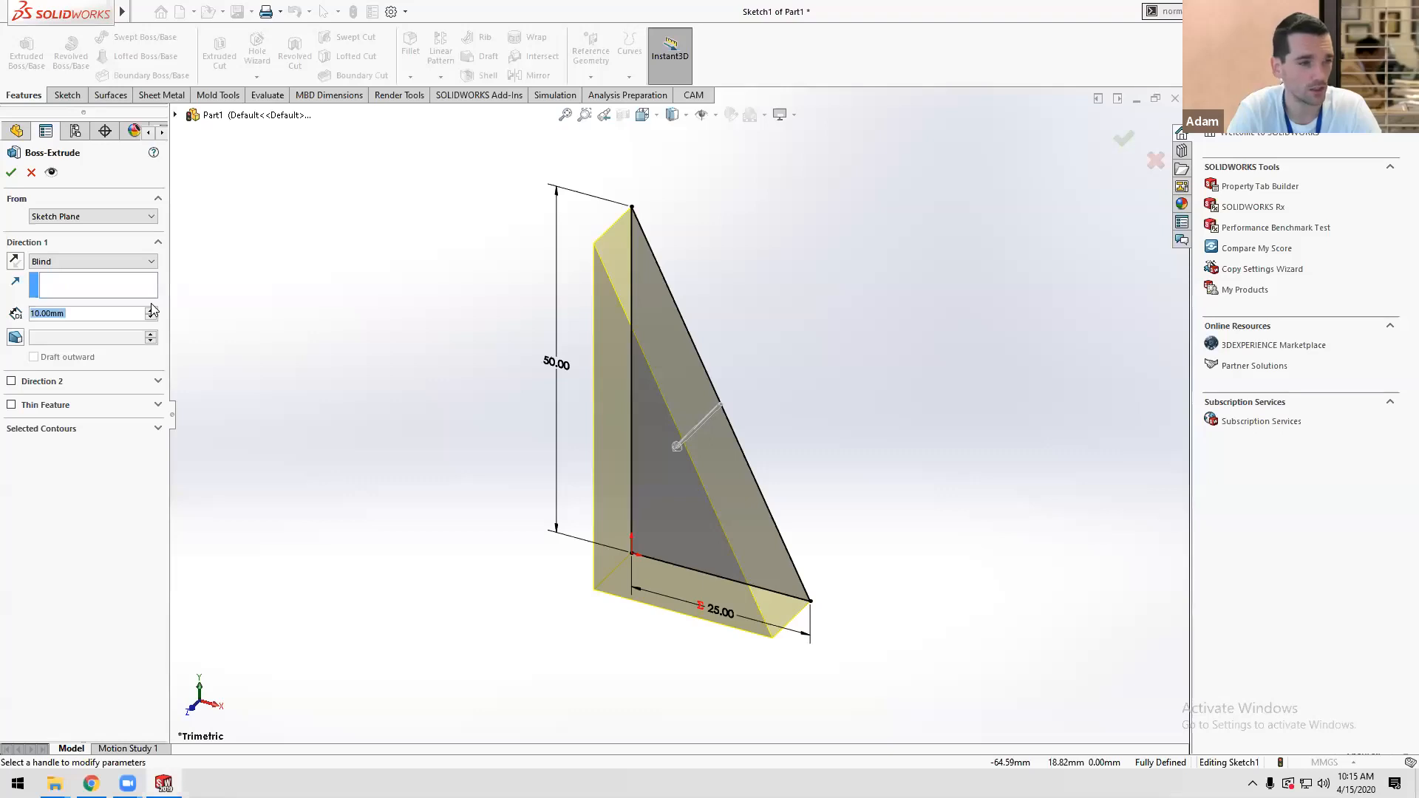
text(1in)
key(Return)
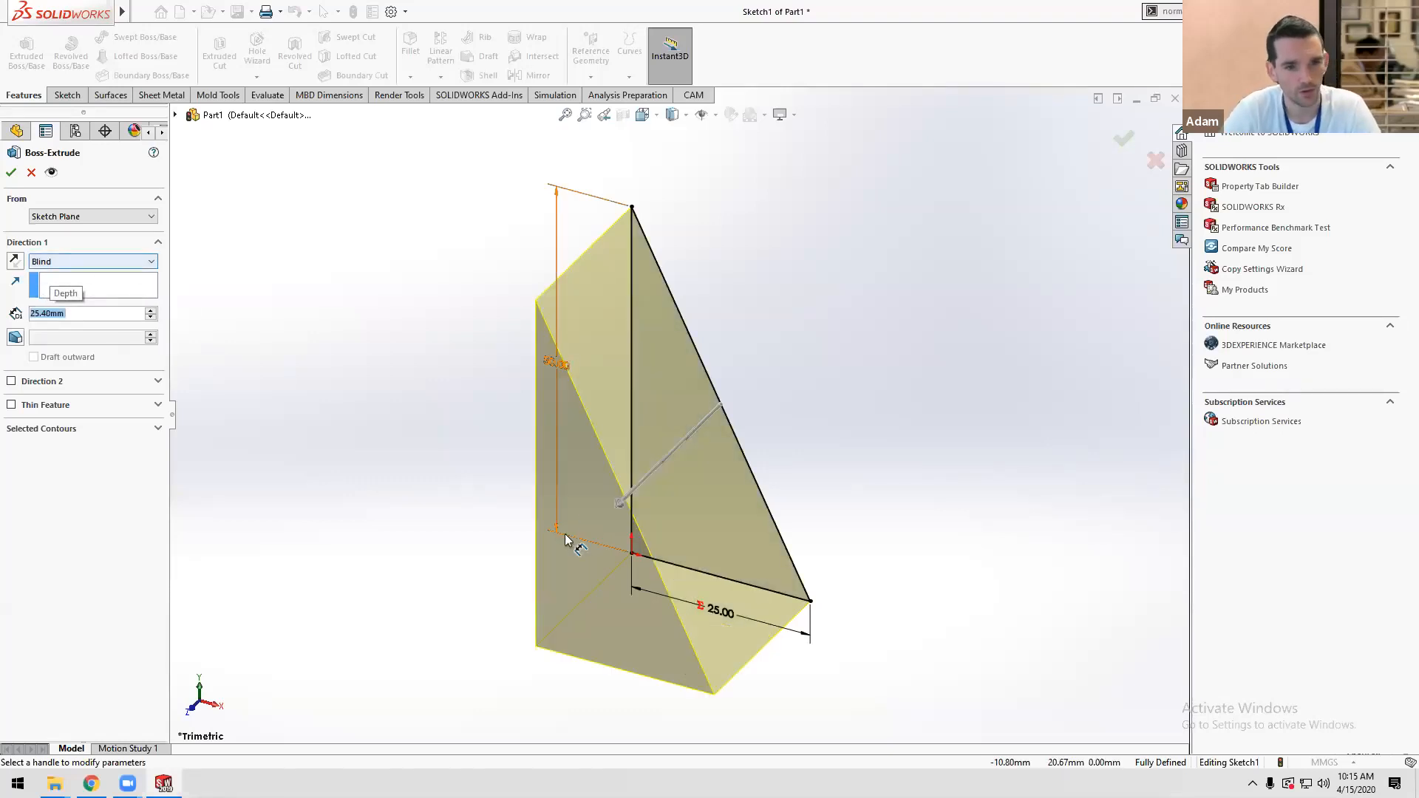
Stretch the extrusion preview freehand to a depth of about 74.4 mm.
drag(618, 505, 576, 538)
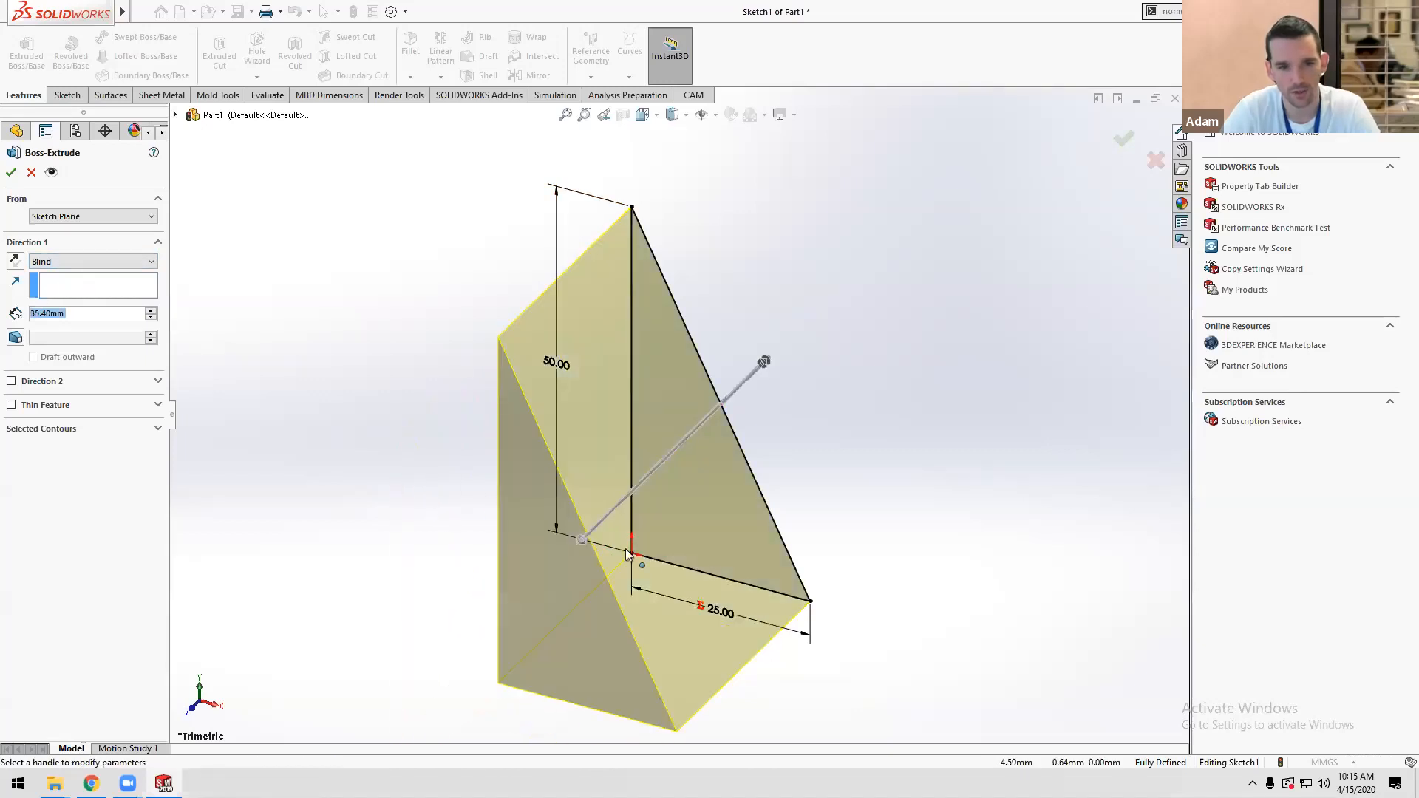
scroll(623, 484, up, 4)
drag(622, 483, 558, 547)
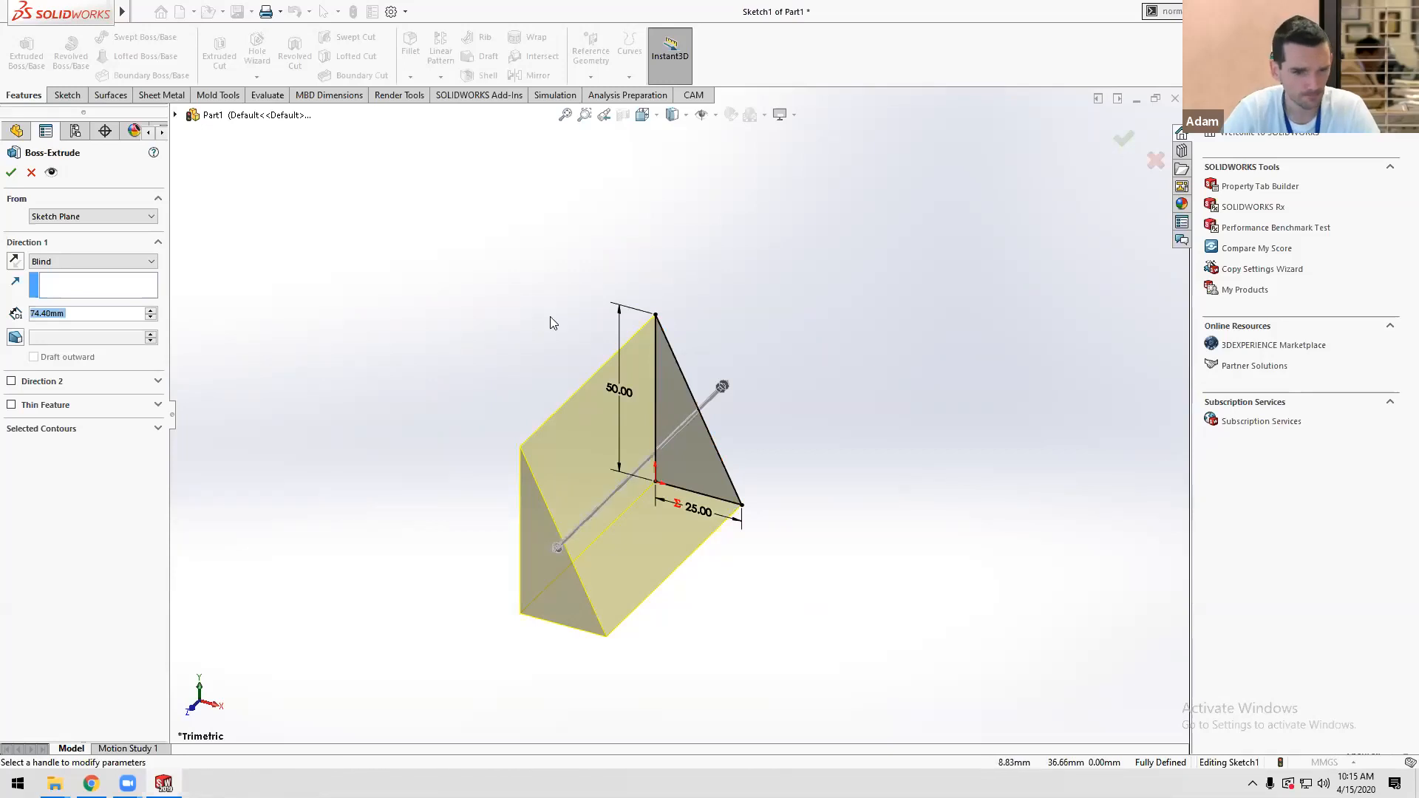
Reverse the extrusion direction and finish the triangle's boss as a Mid Plane extrusion 25.4 mm deep.
click(14, 262)
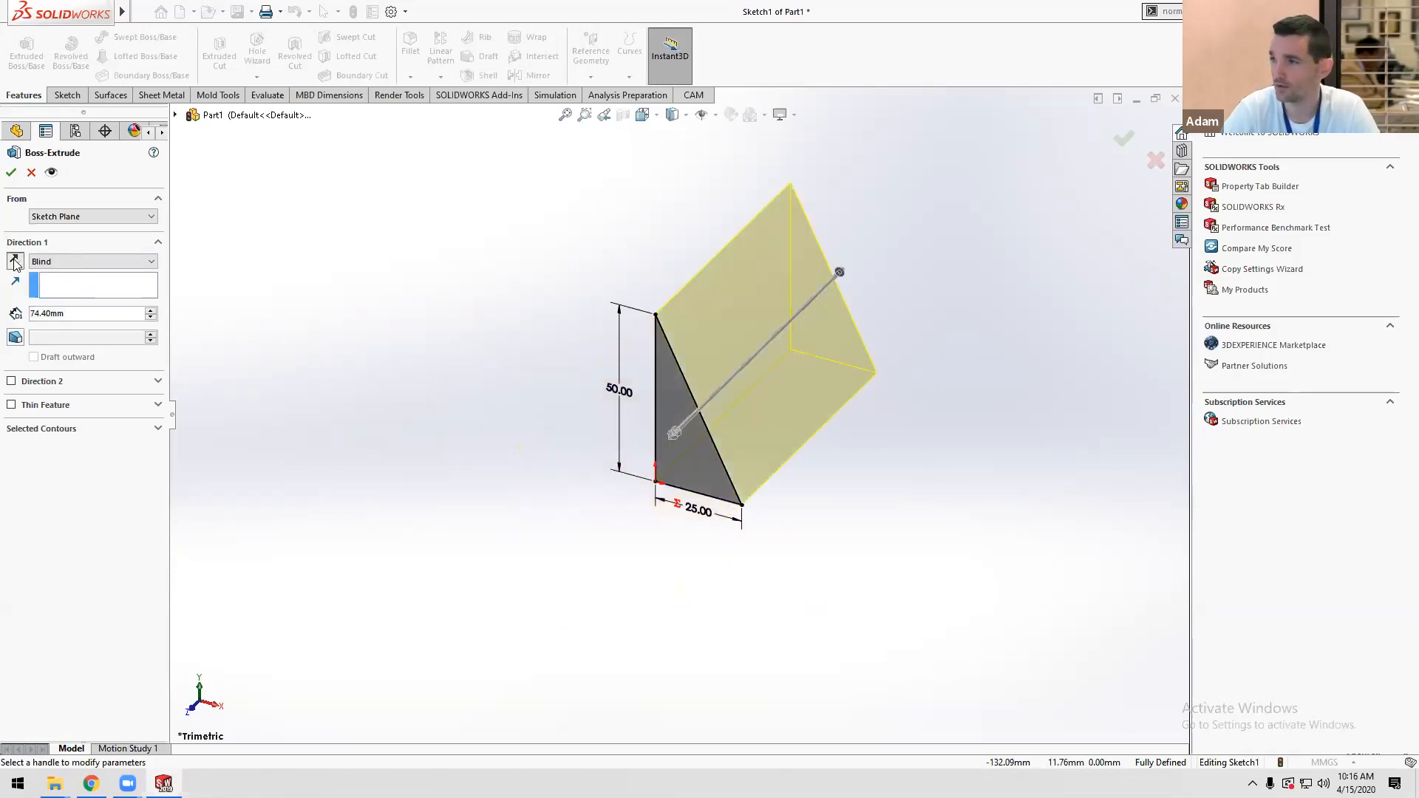
click(80, 262)
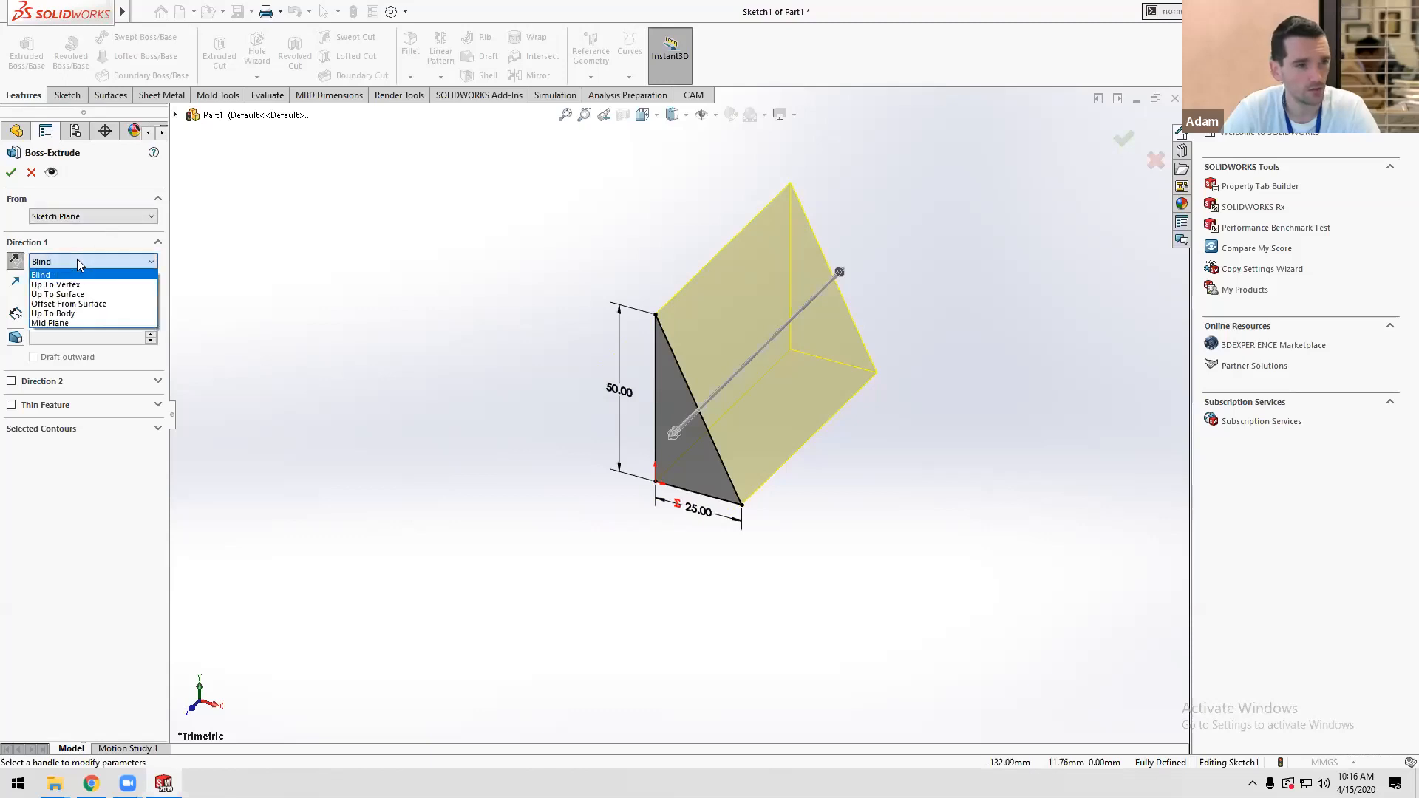
click(64, 323)
click(114, 316)
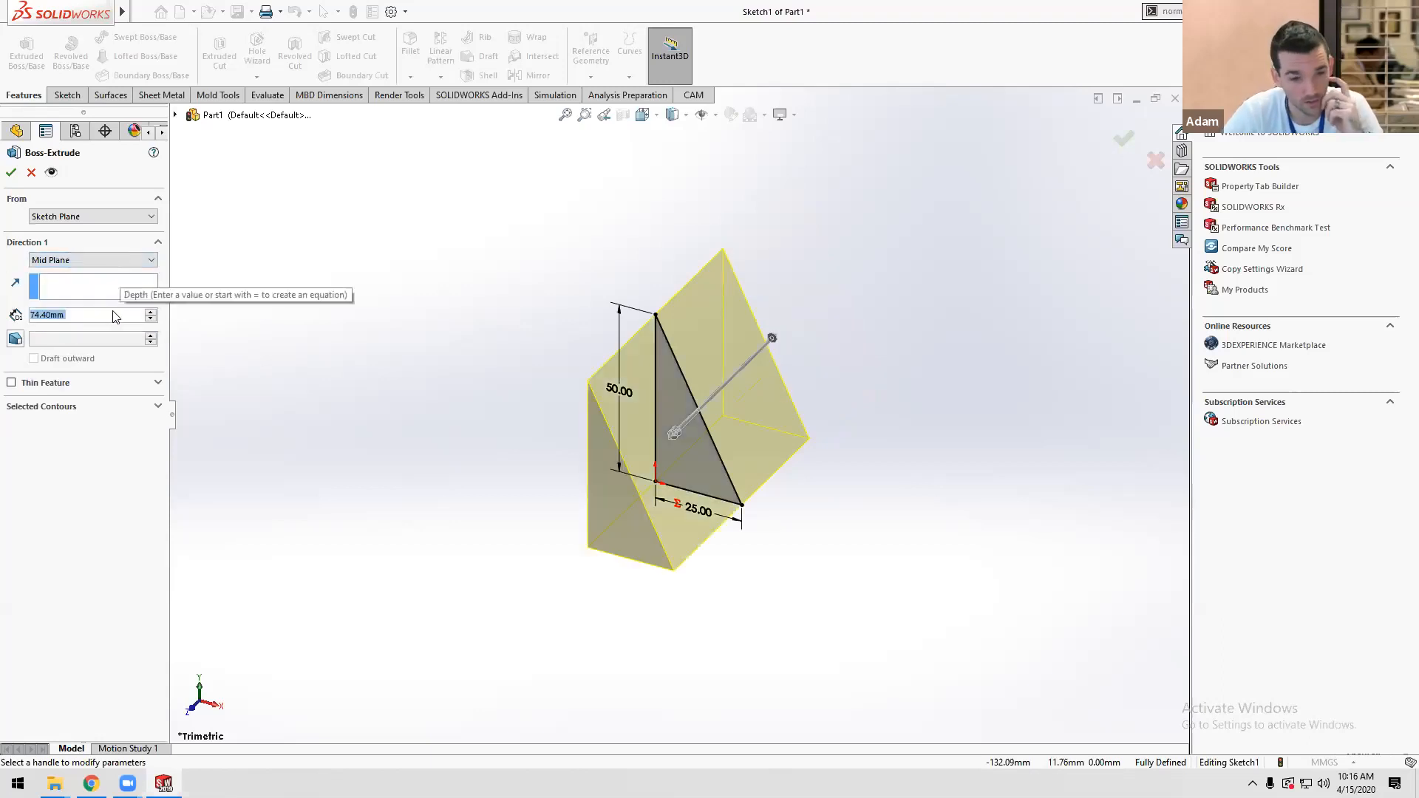
text(25.4)
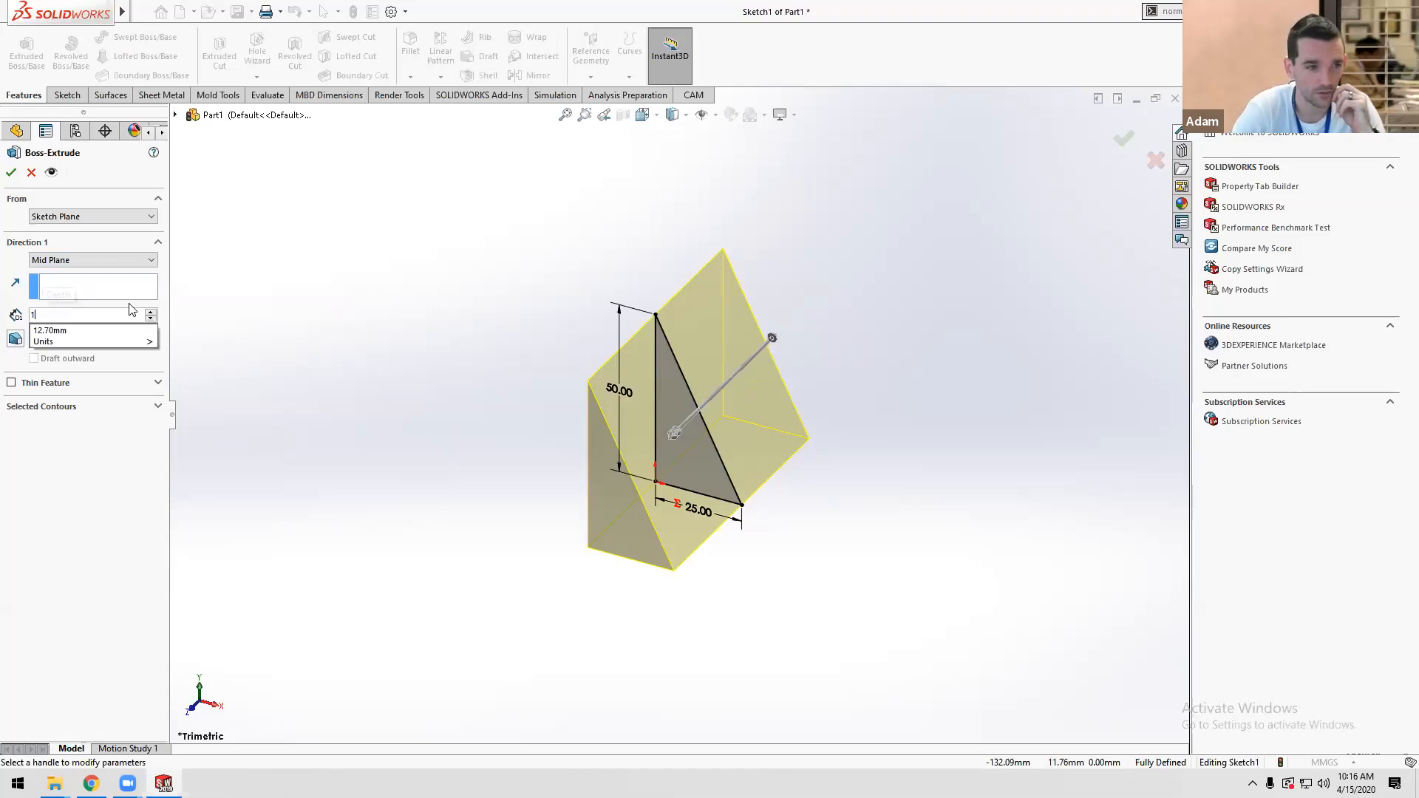
key(Return)
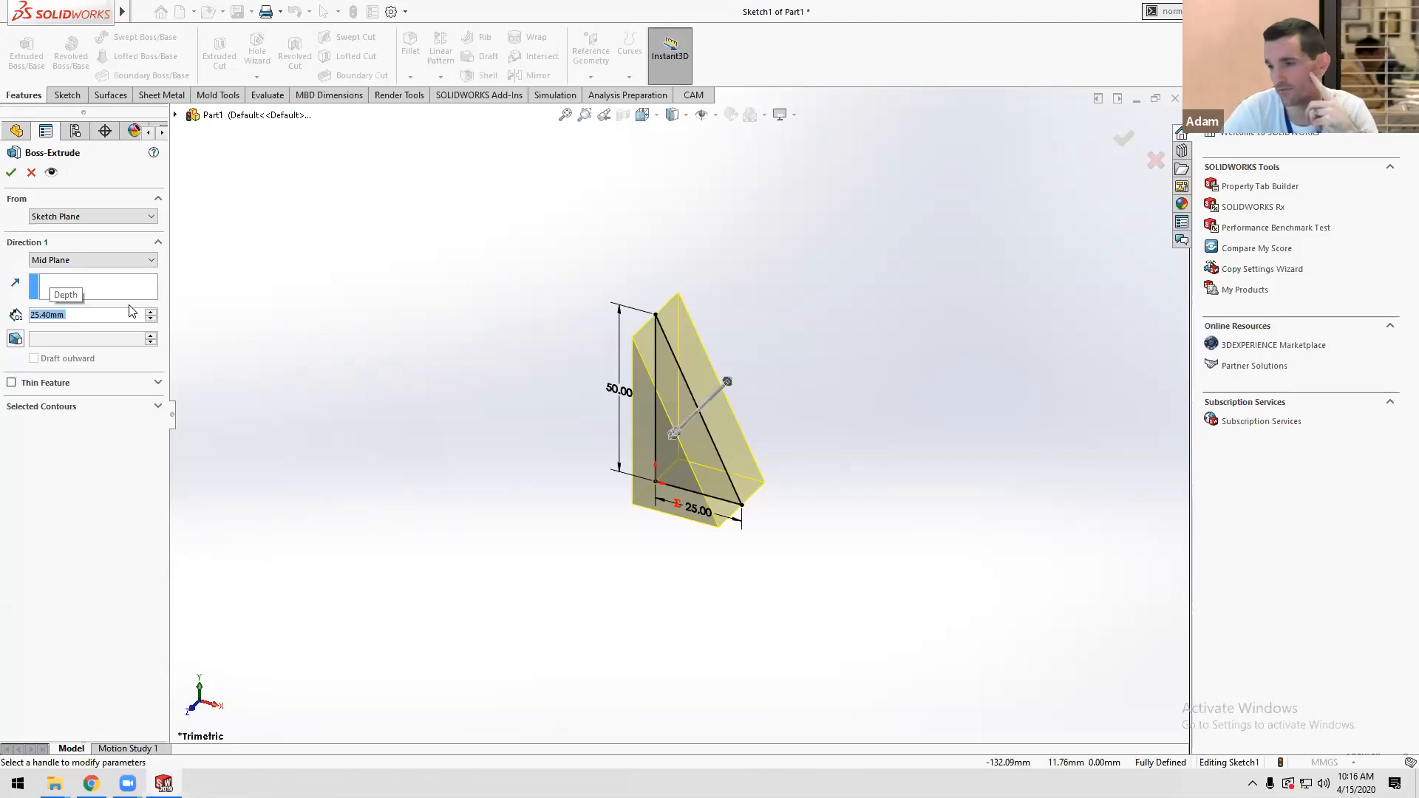
click(11, 174)
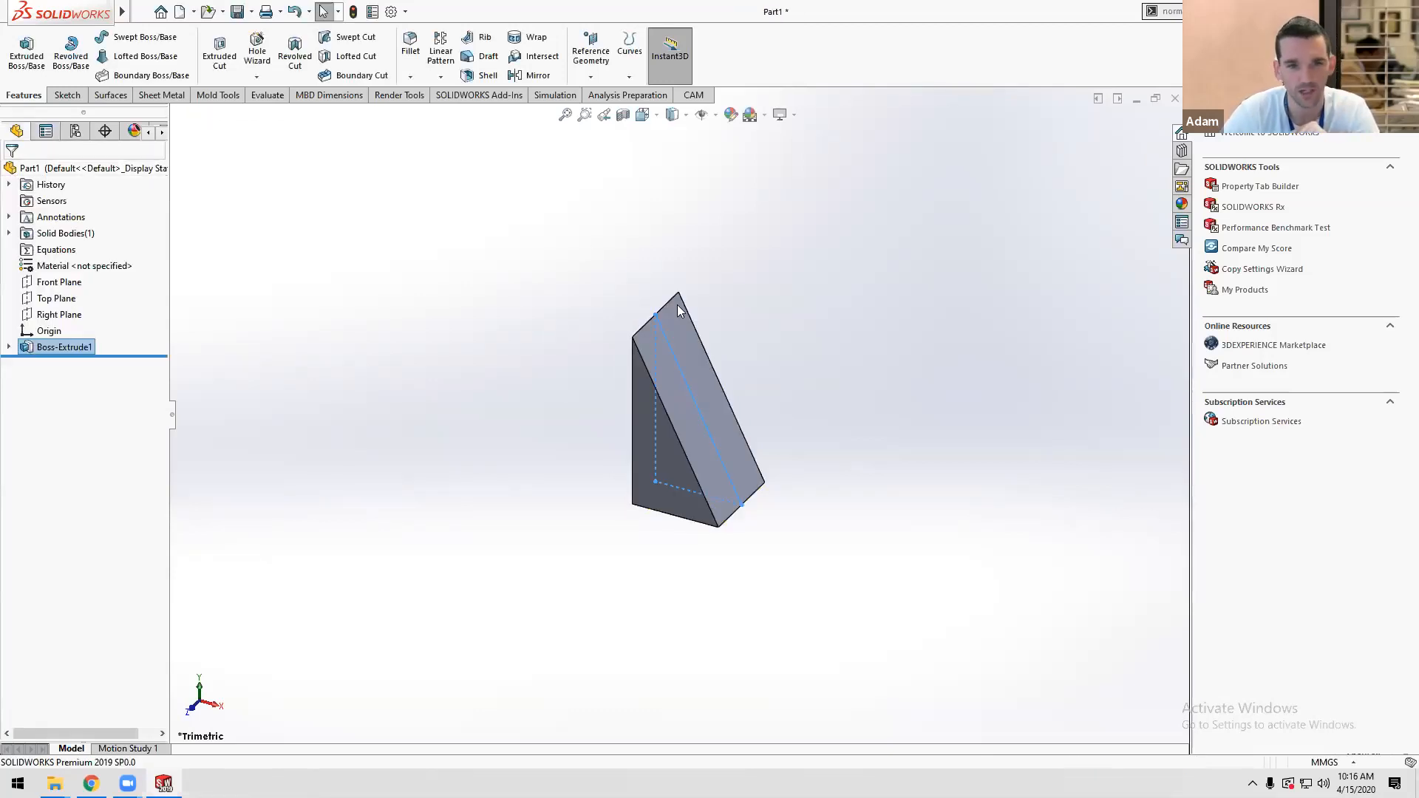
Examine the extruded feature's underlying sketch and the part's solid body in the feature tree.
scroll(688, 412, up, 1)
scroll(602, 414, down, 1)
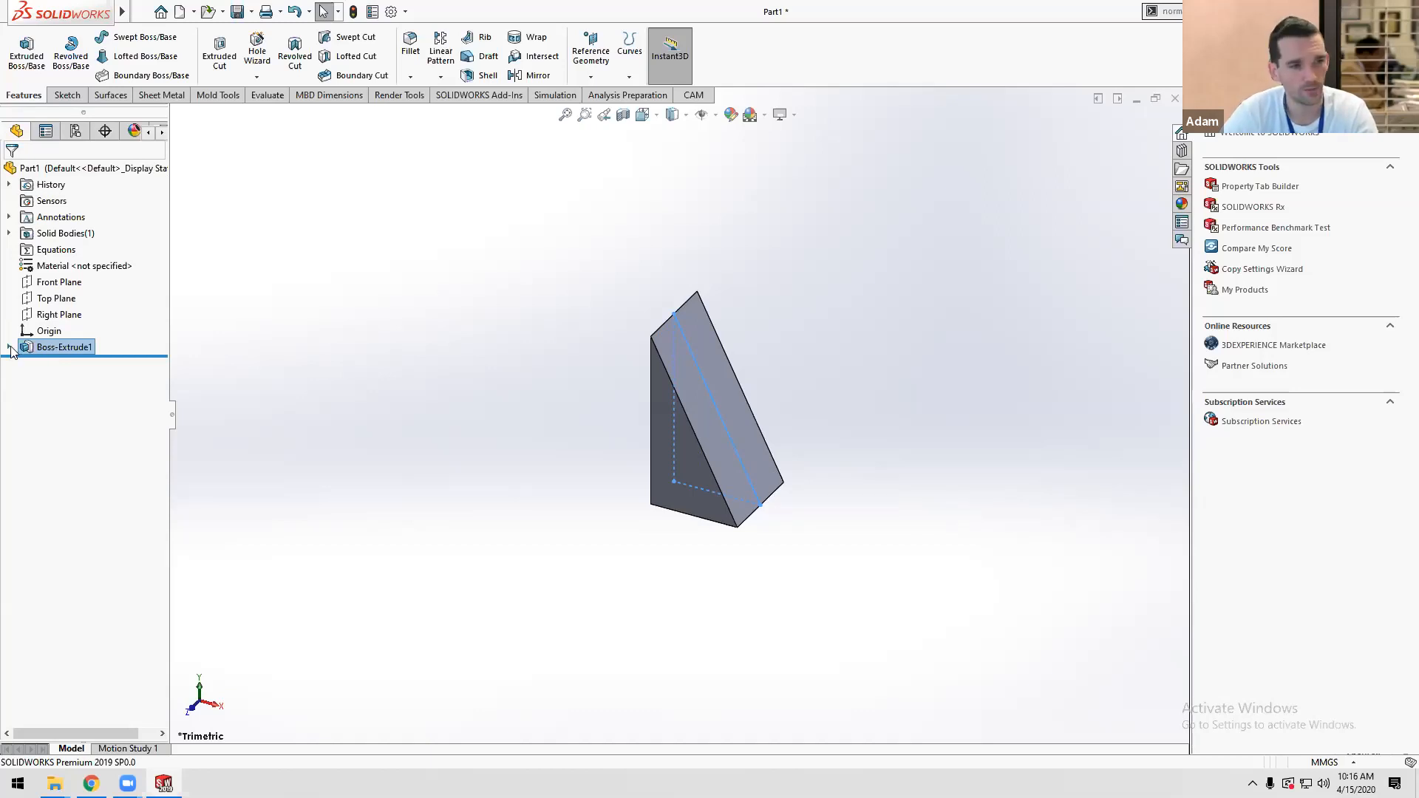
double_click(51, 346)
click(66, 365)
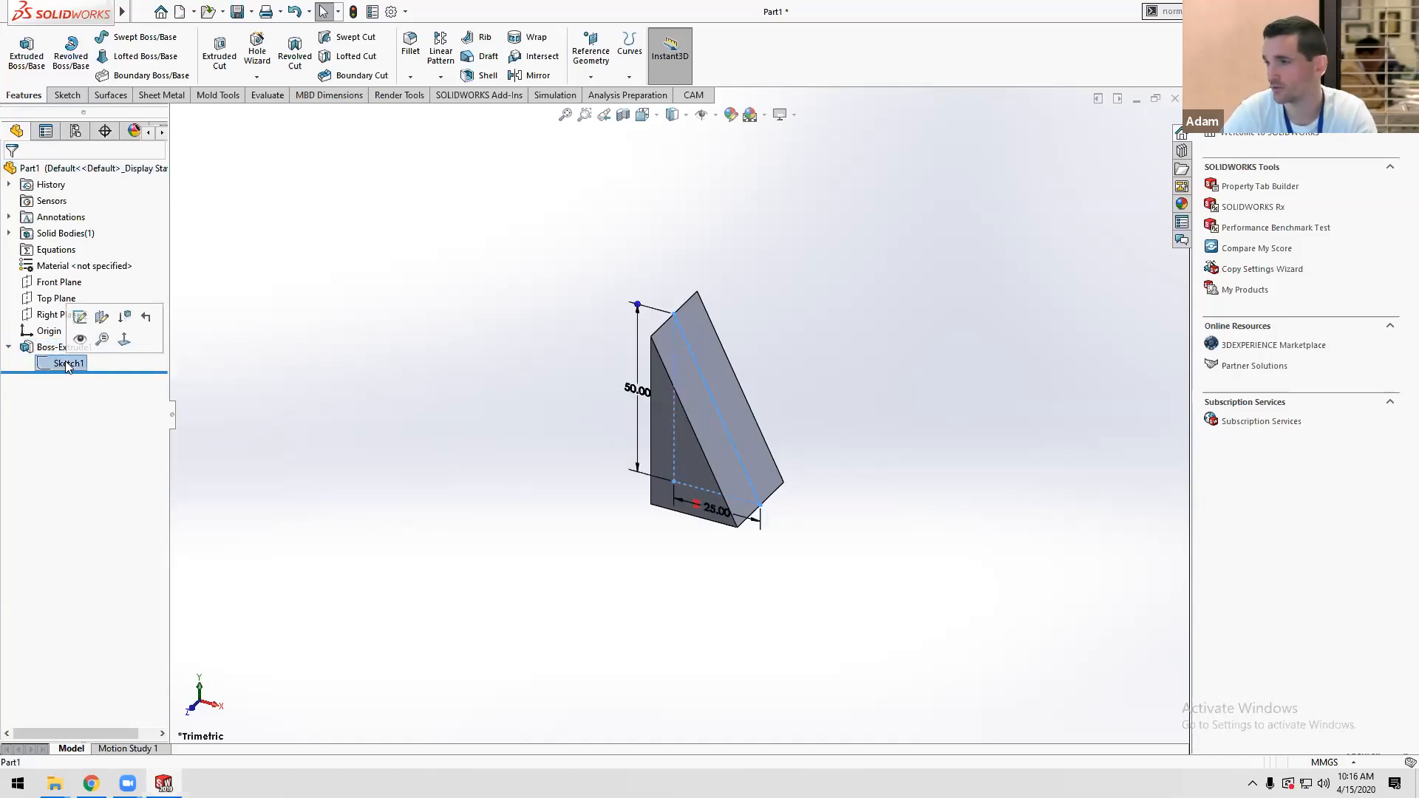
click(264, 269)
click(69, 235)
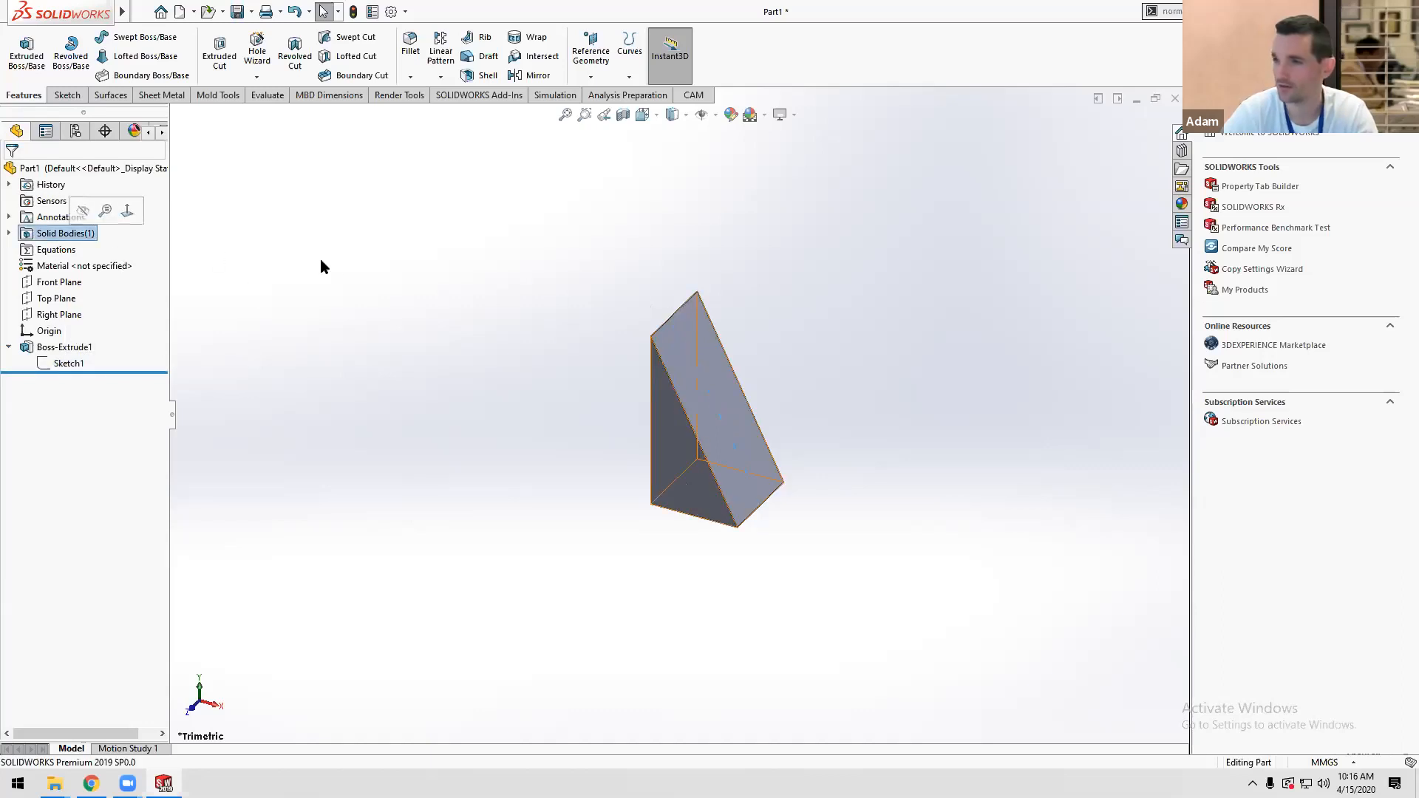
click(322, 282)
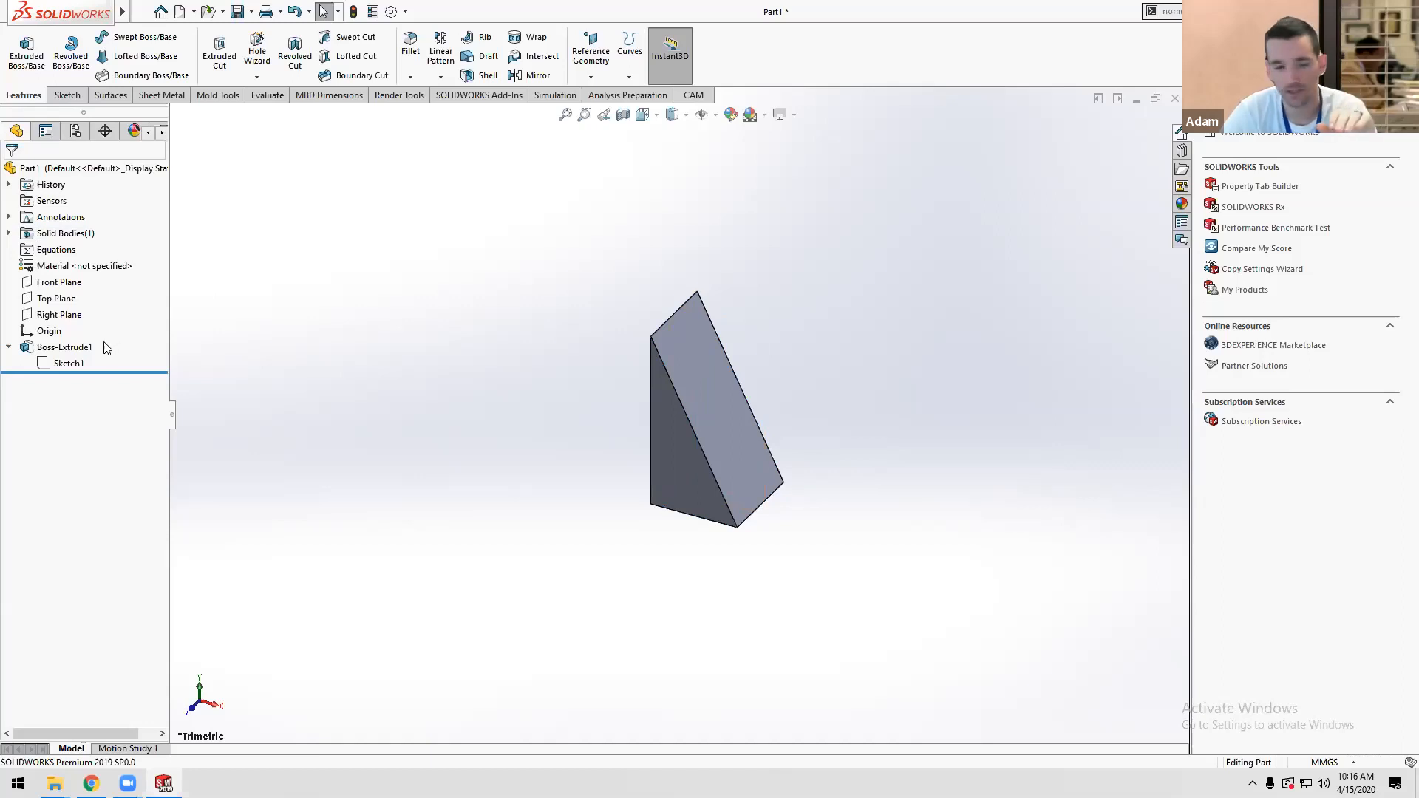
Open the extrusion's triangle sketch for editing and exit it without making changes.
right_click(68, 366)
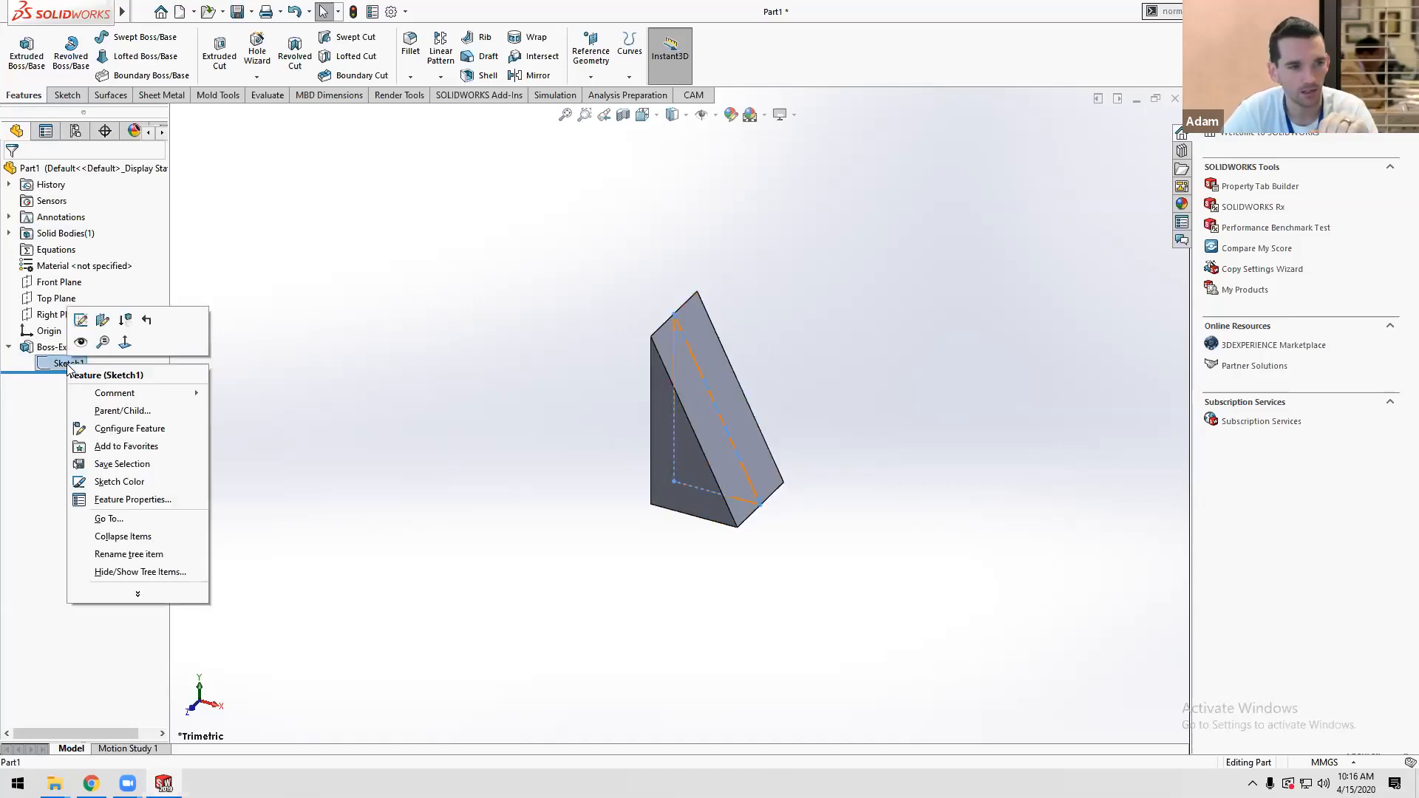
click(81, 321)
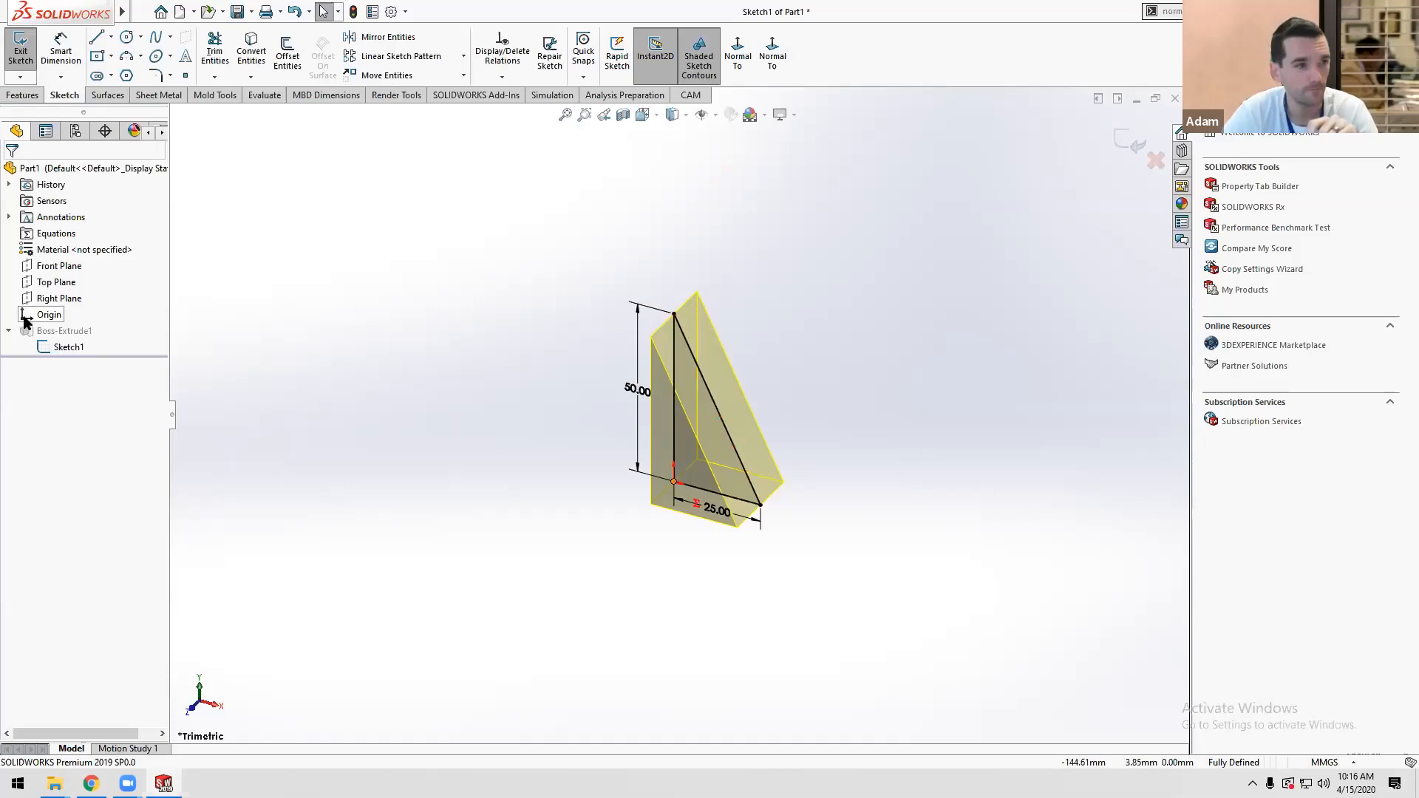
click(19, 53)
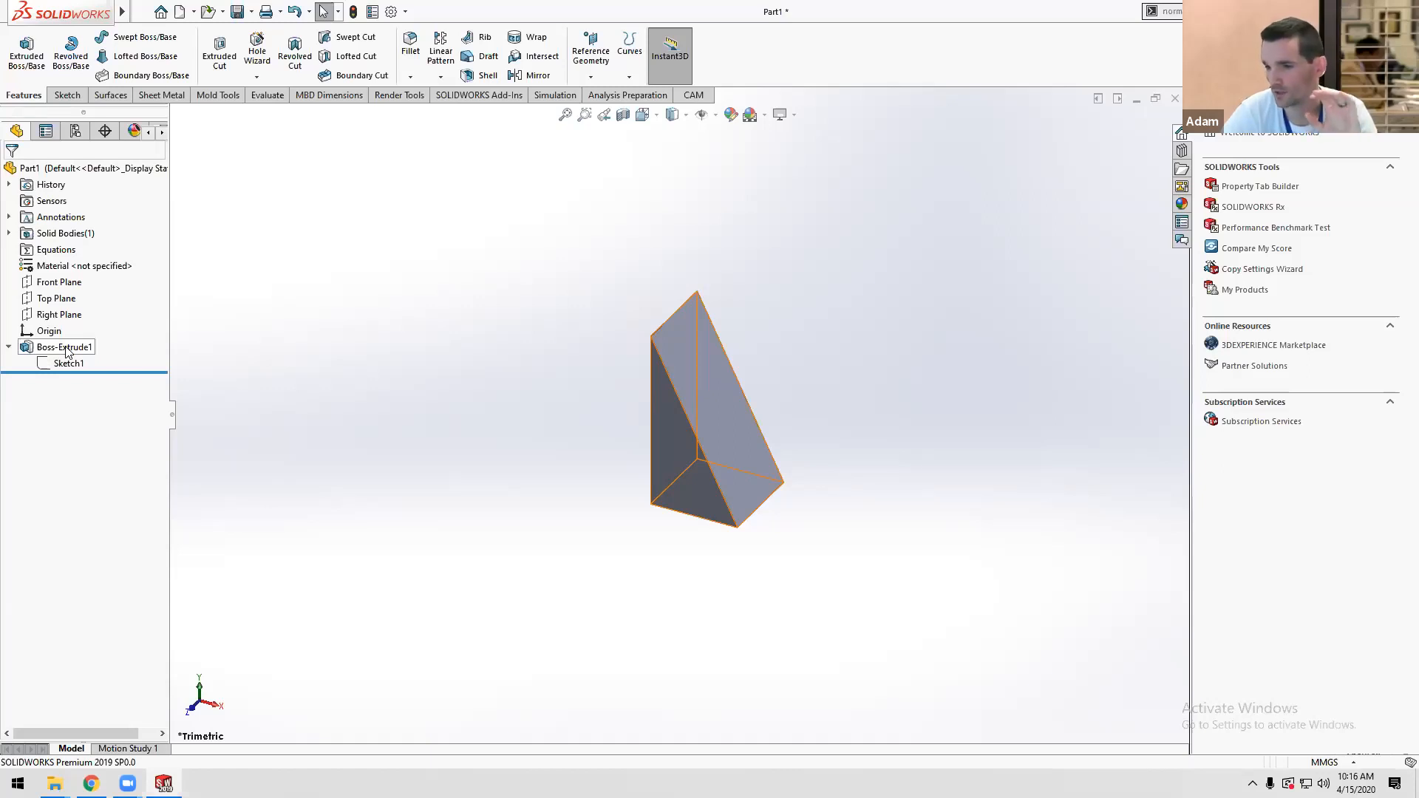
Edit the extruded boss feature and set its Mid Plane depth to 50 mm.
right_click(65, 351)
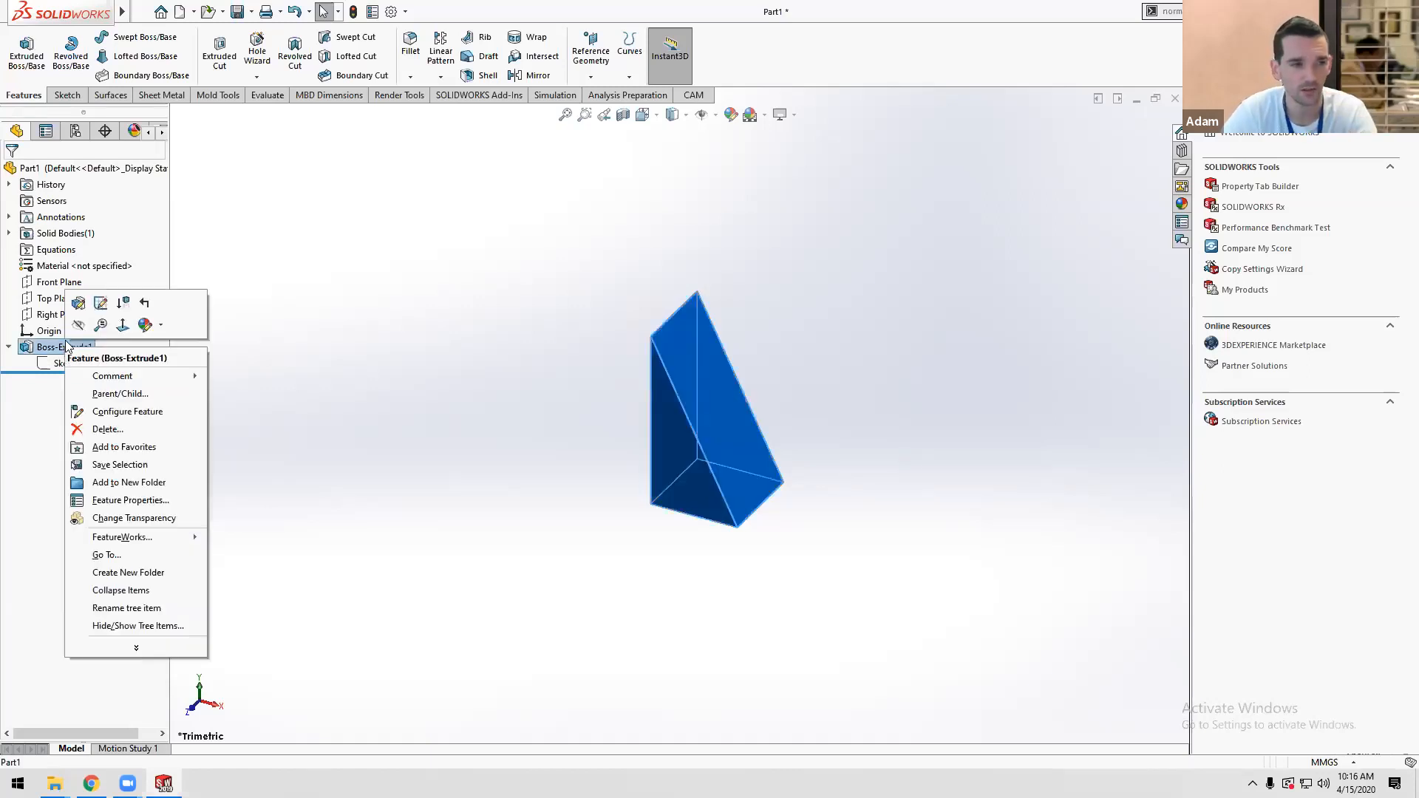
click(82, 306)
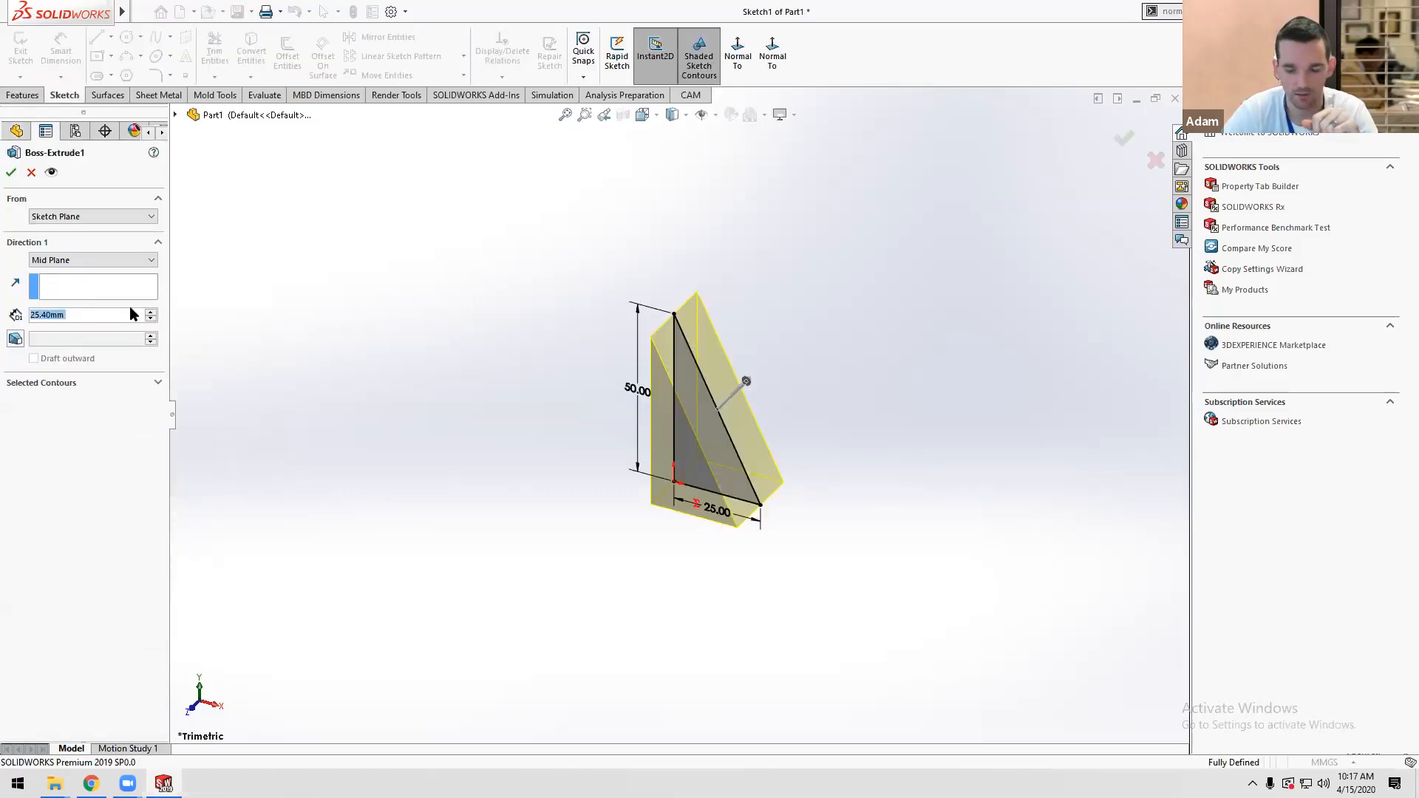
text(50)
key(Return)
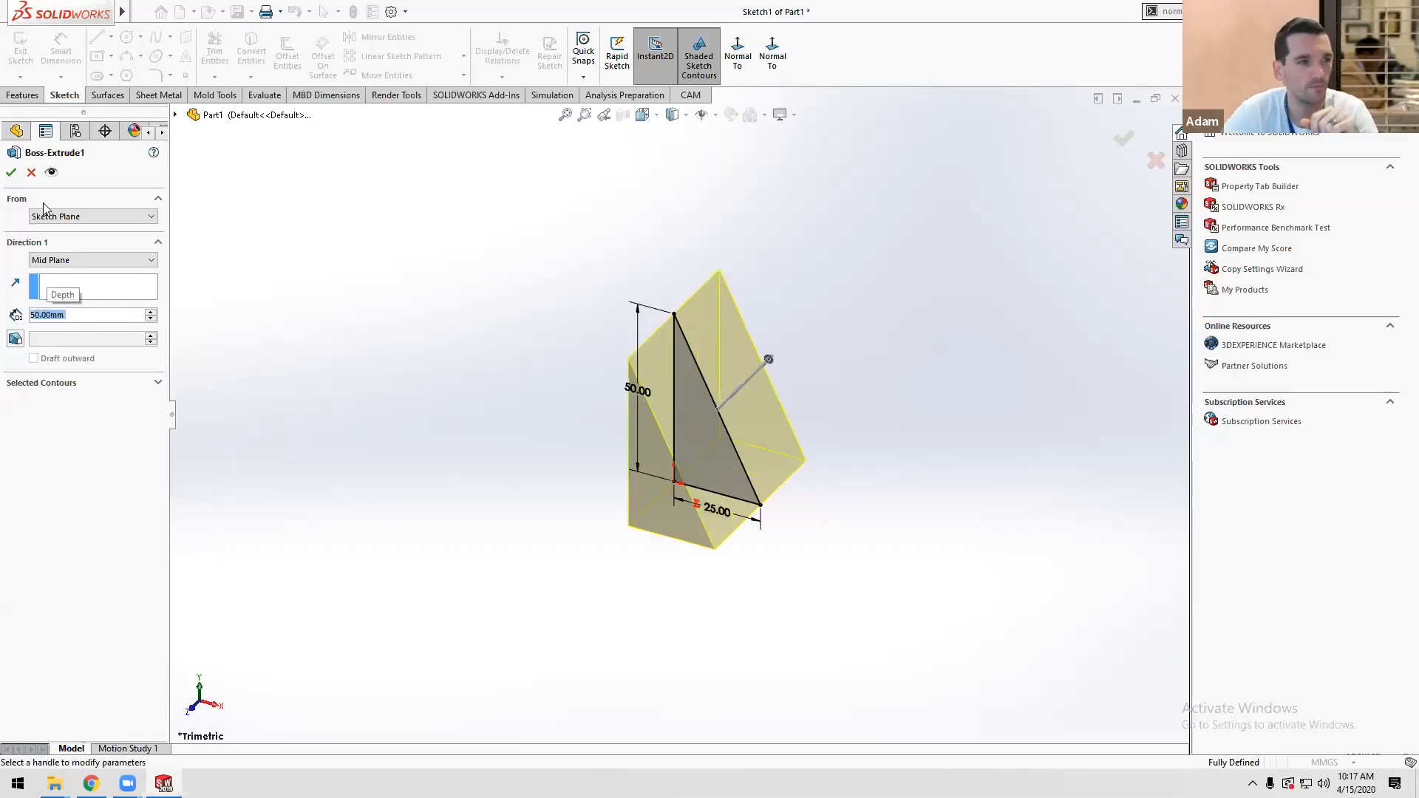
click(9, 173)
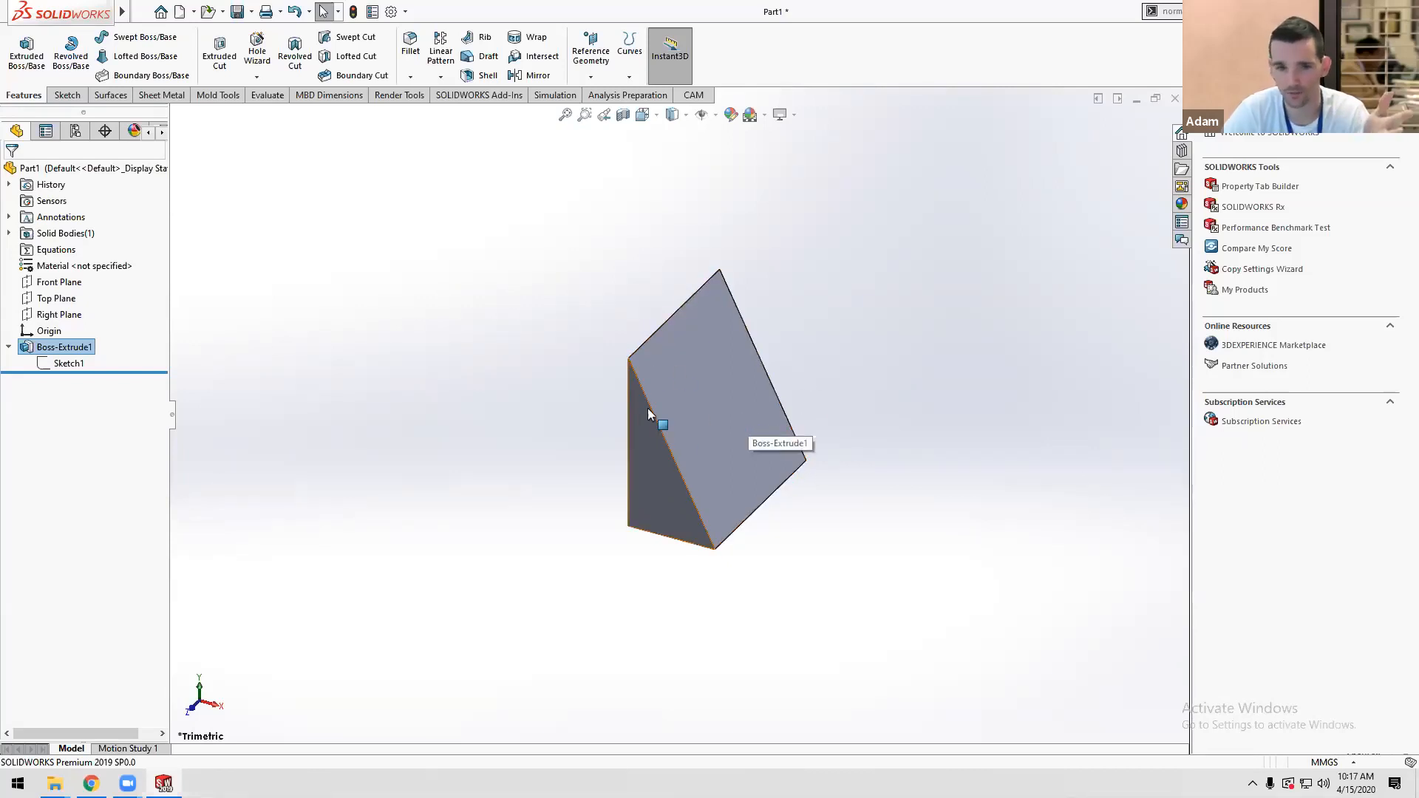
Start a new sketch on the wedge's sloped face and view it normal to the sketch plane.
click(707, 396)
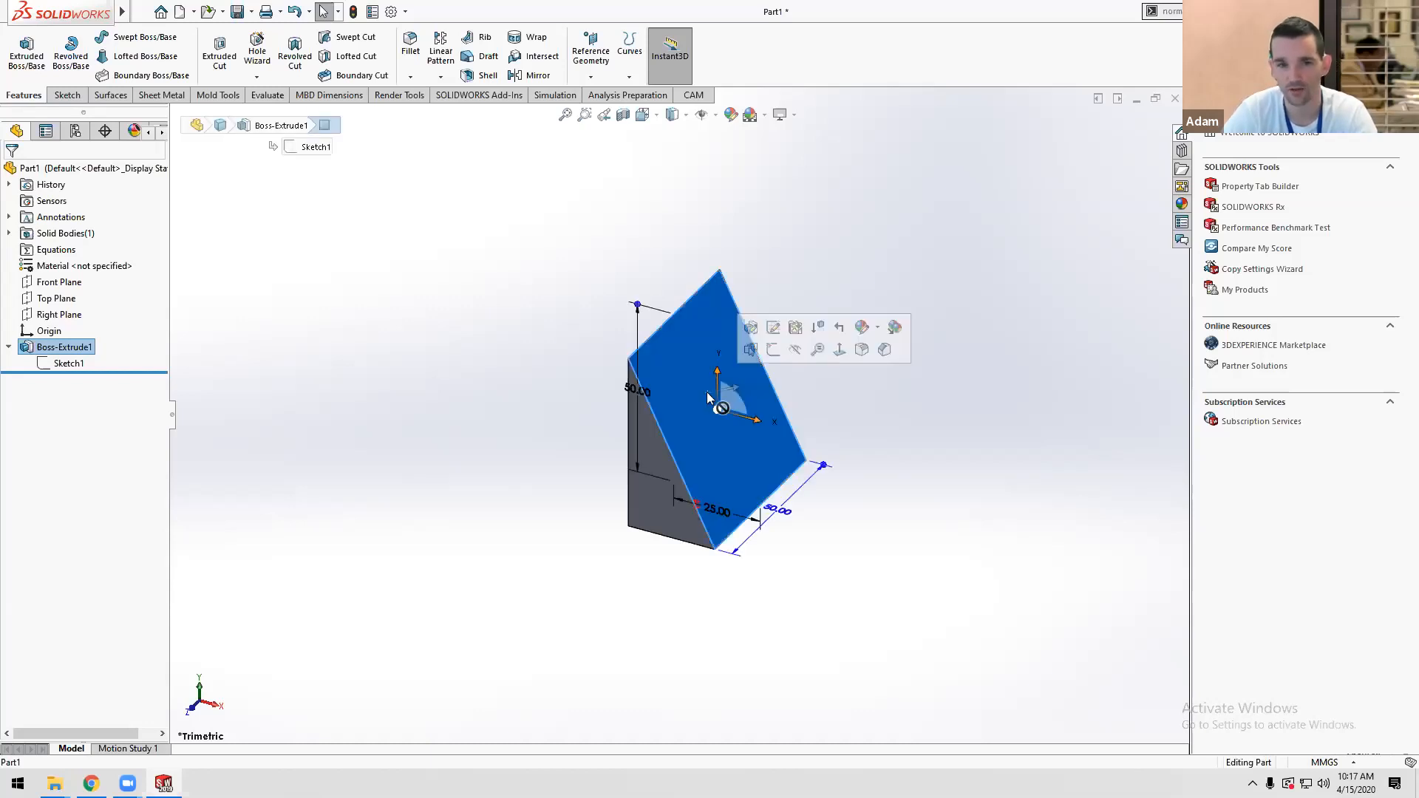
click(773, 350)
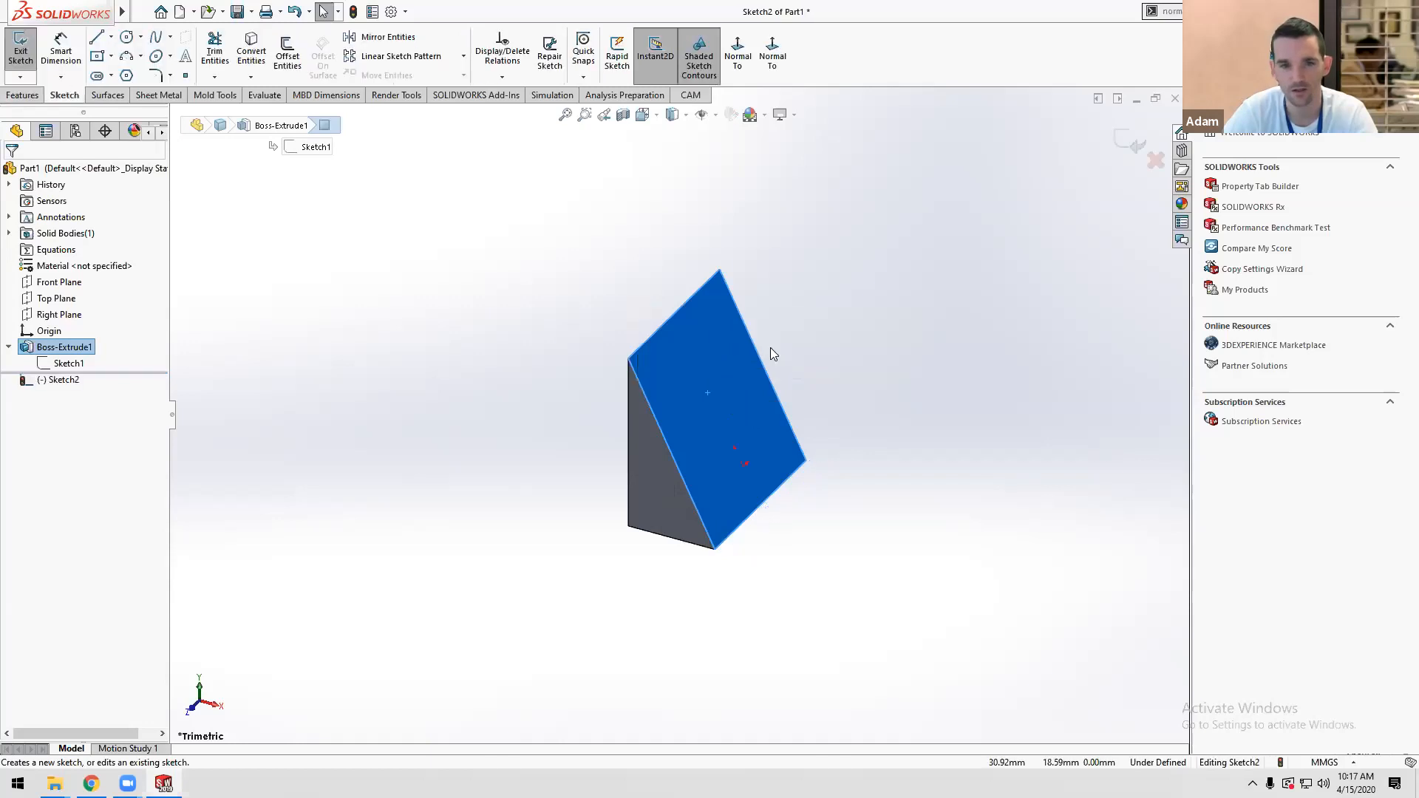
click(738, 55)
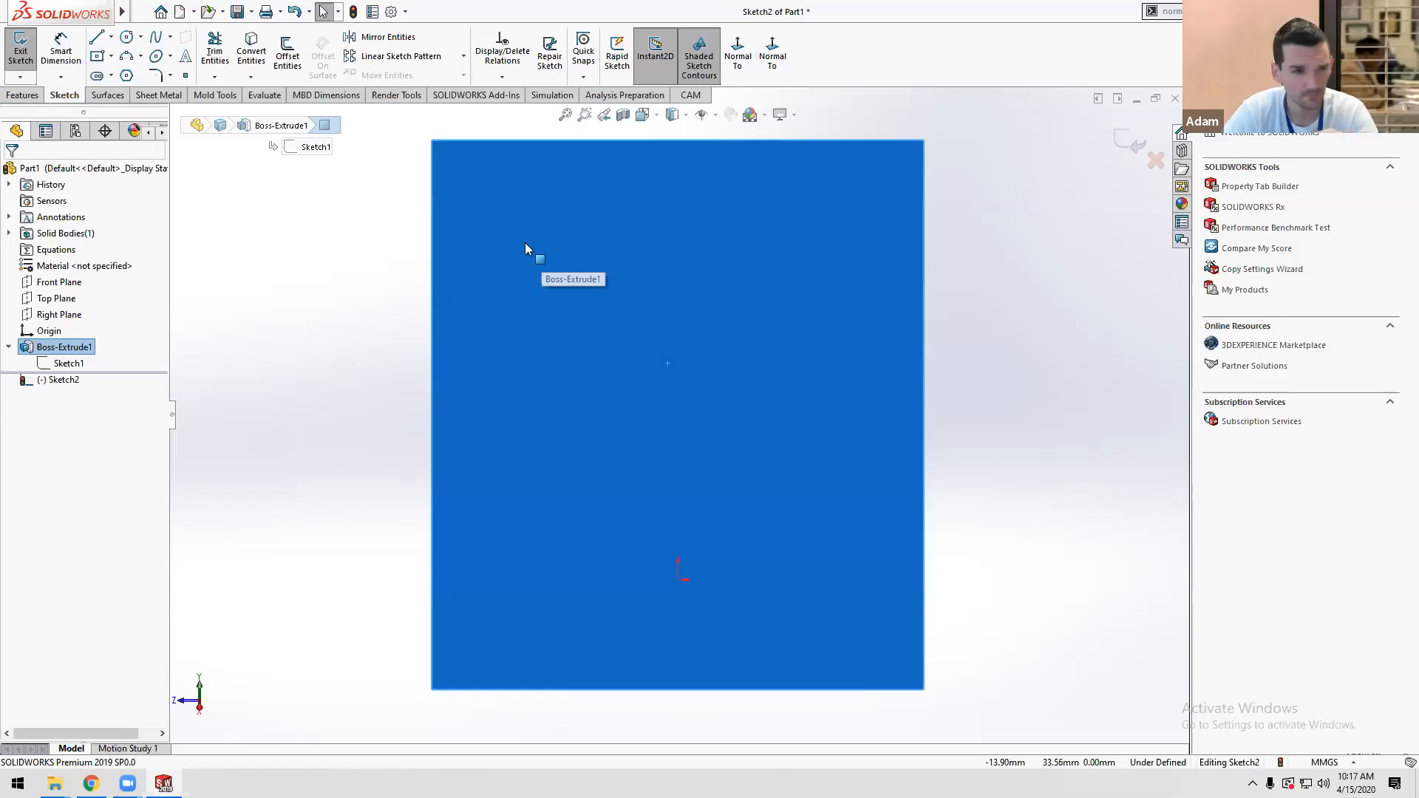
Sketch two circles on the sloped face, an upper-left one about 5.8 mm in radius and a lower-right one about 7.1 mm.
click(127, 39)
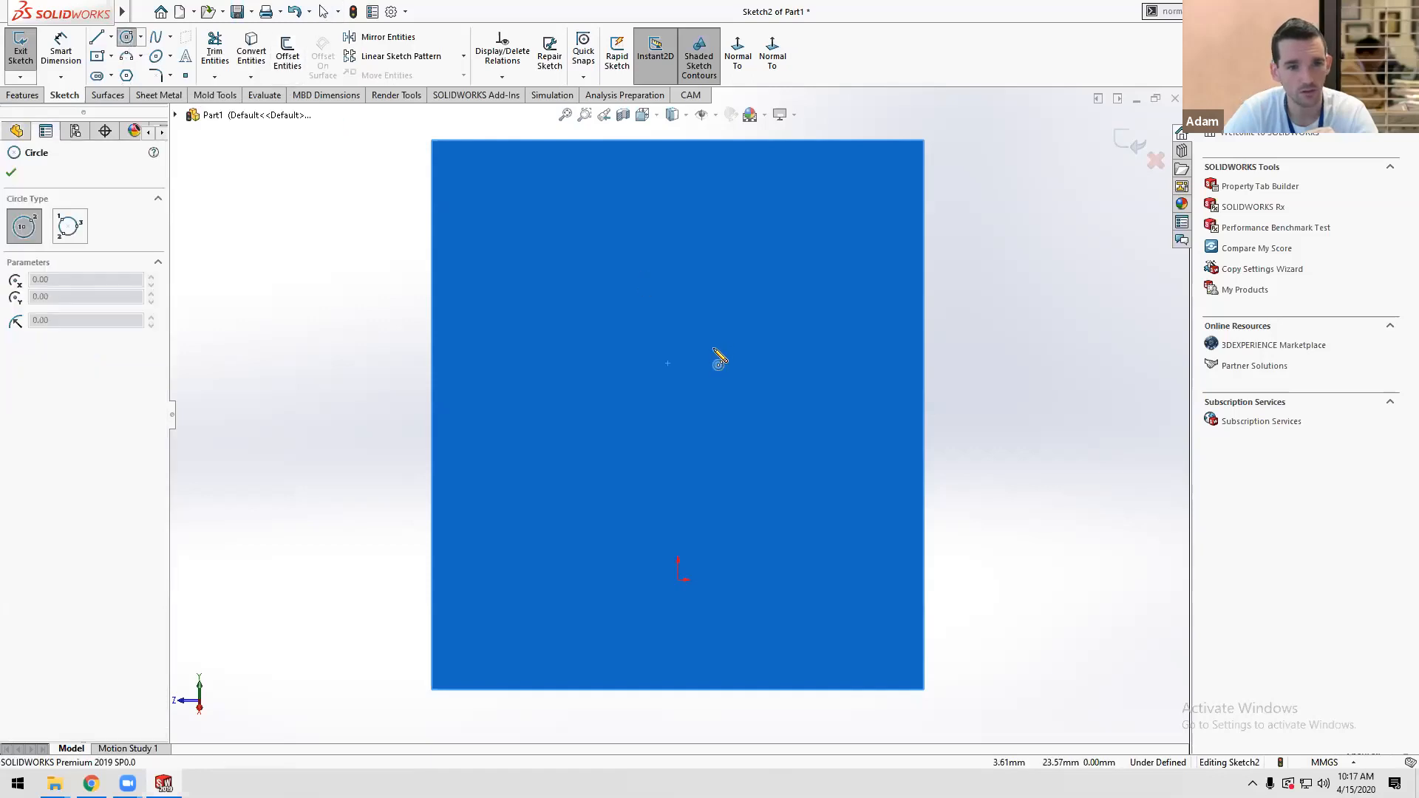
click(525, 250)
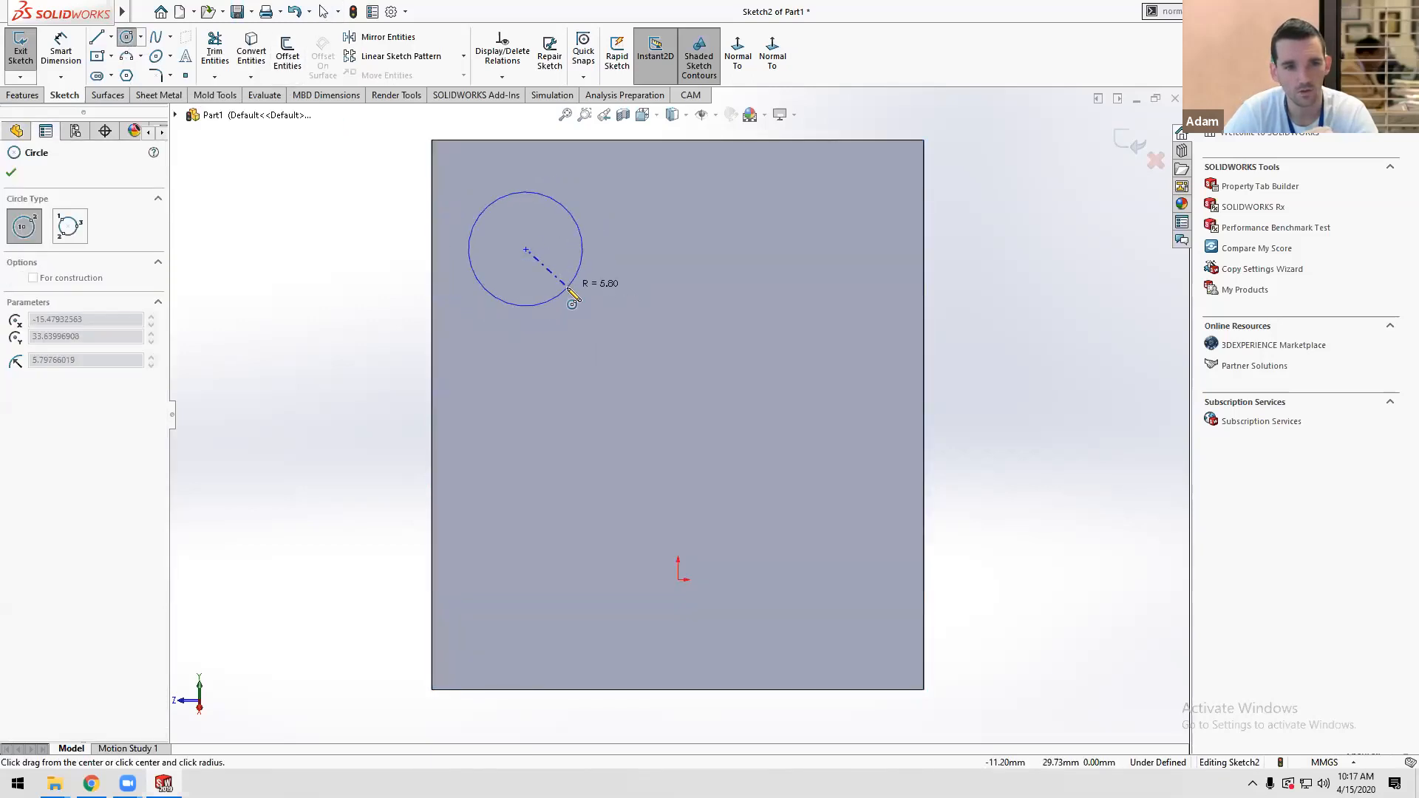
click(569, 288)
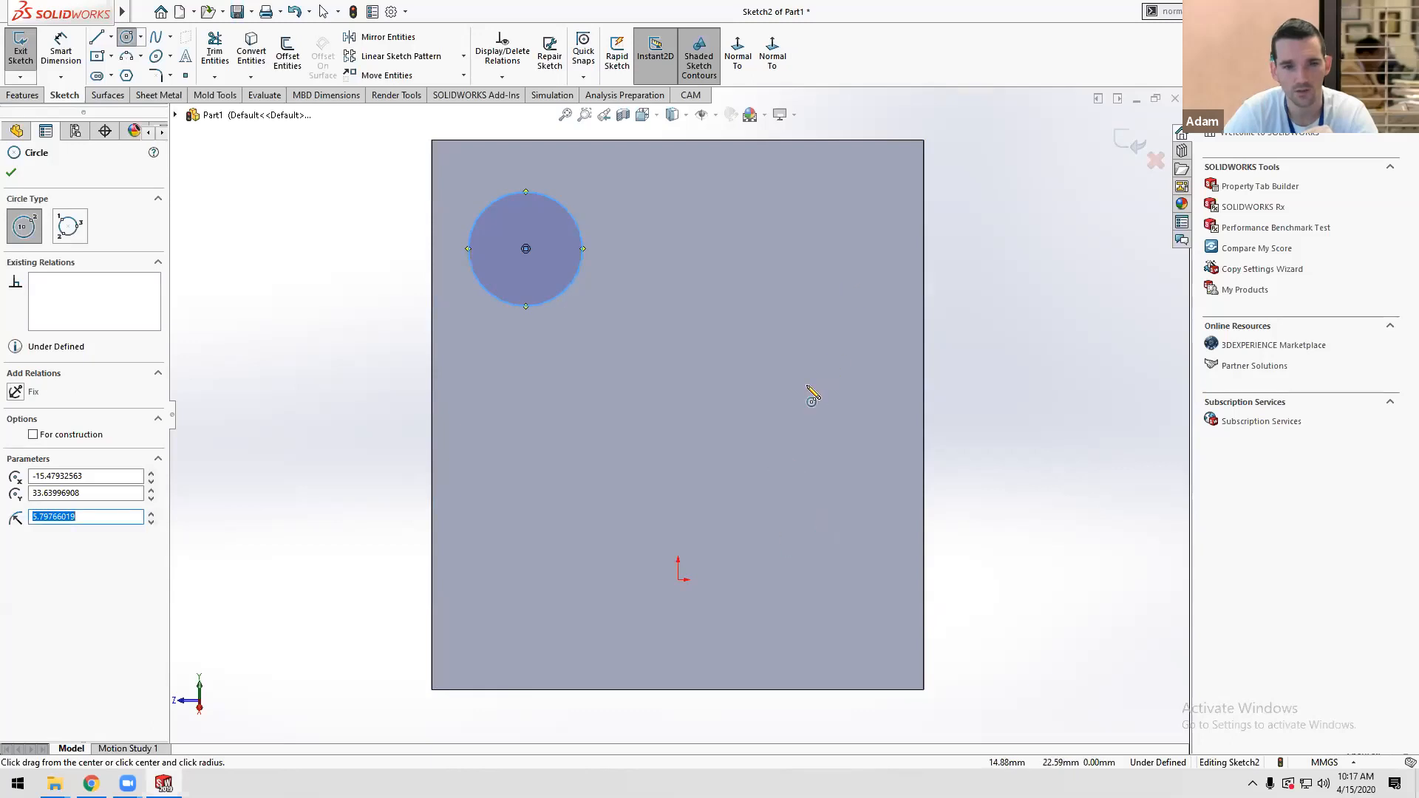
click(776, 490)
click(813, 551)
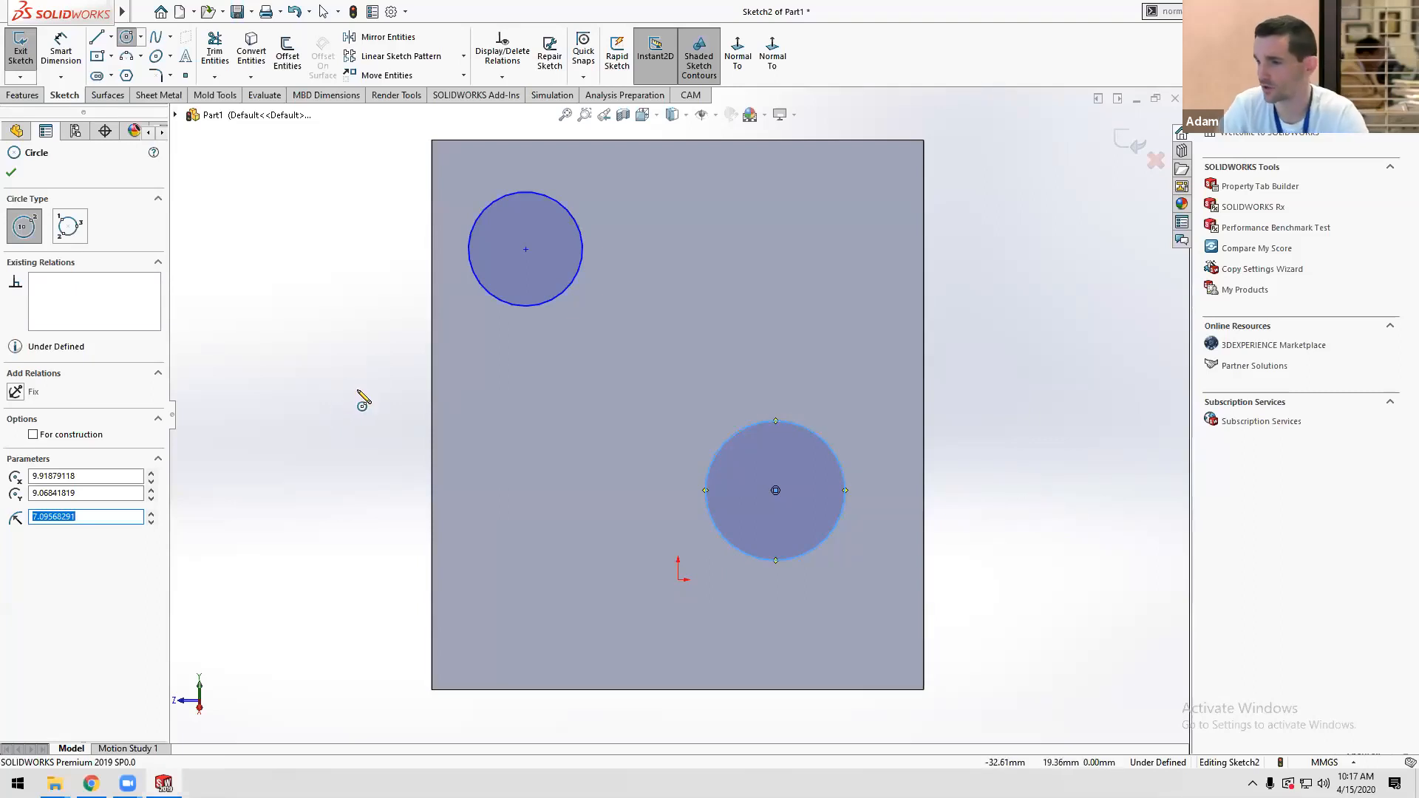
key(Escape)
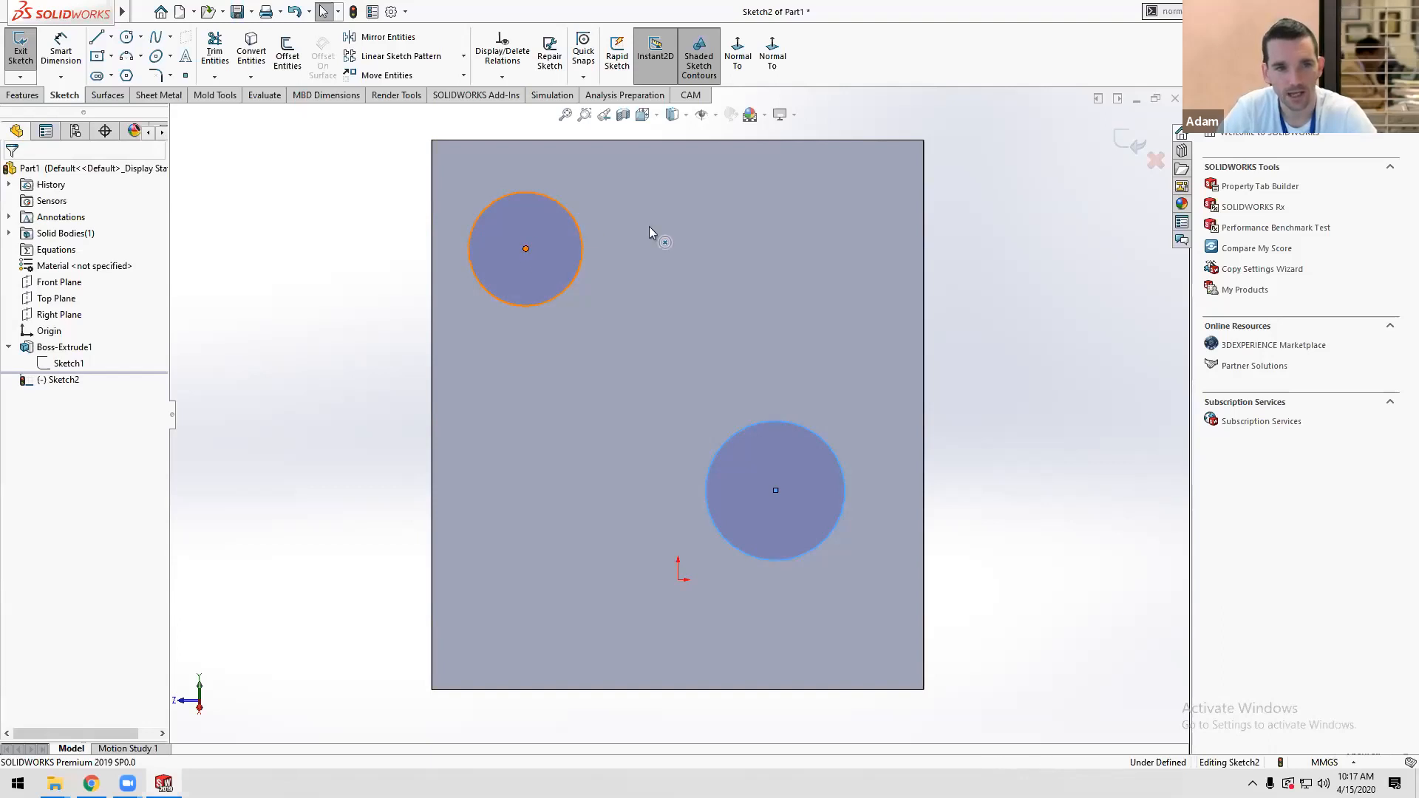
Reposition and enlarge the upper circle freehand, and dimension its diameter as 1in/2.
mouse_move(526, 249)
mouse_down()
mouse_move(497, 289)
mouse_move(633, 302)
mouse_move(529, 249)
mouse_move(542, 235)
mouse_up()
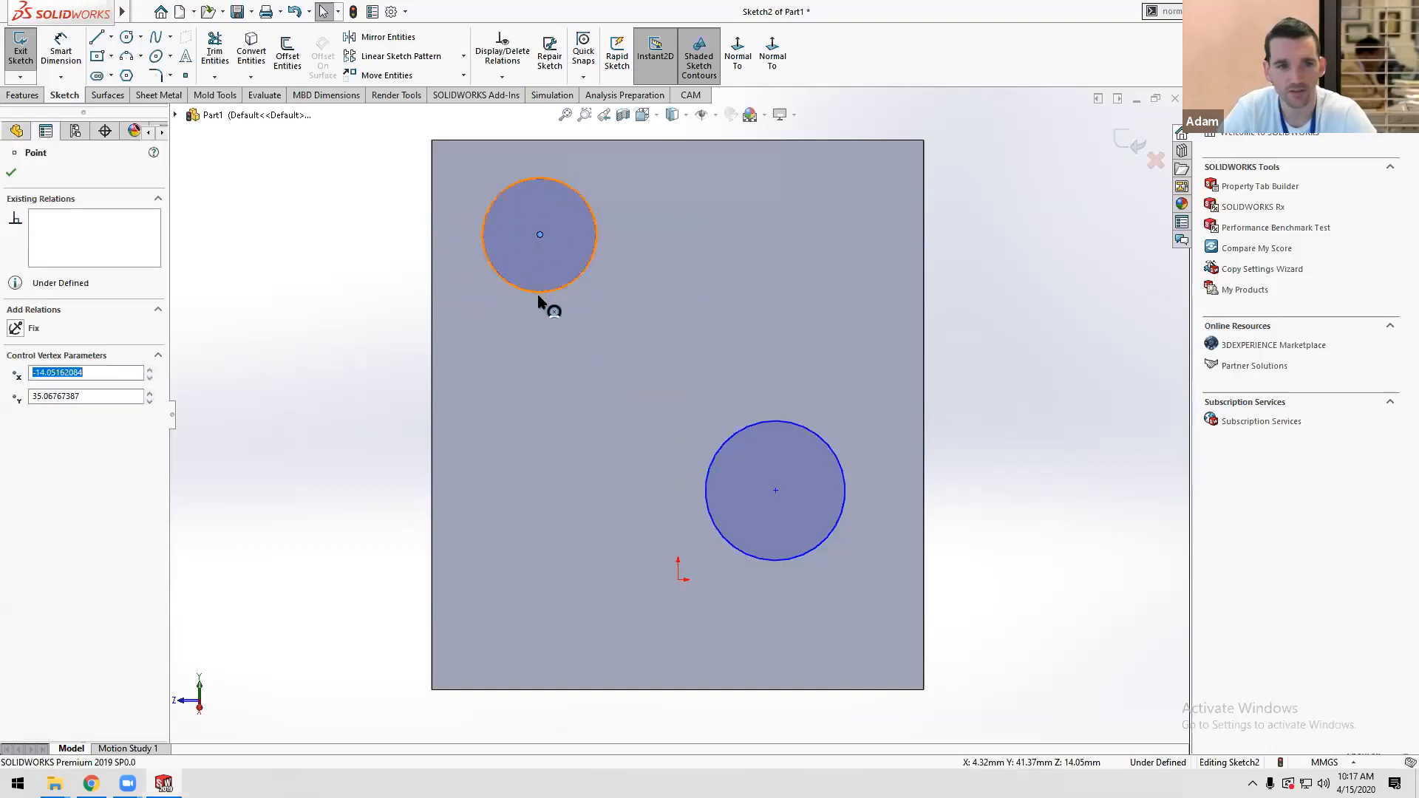
mouse_move(529, 295)
mouse_down()
mouse_move(494, 421)
mouse_move(522, 303)
mouse_up()
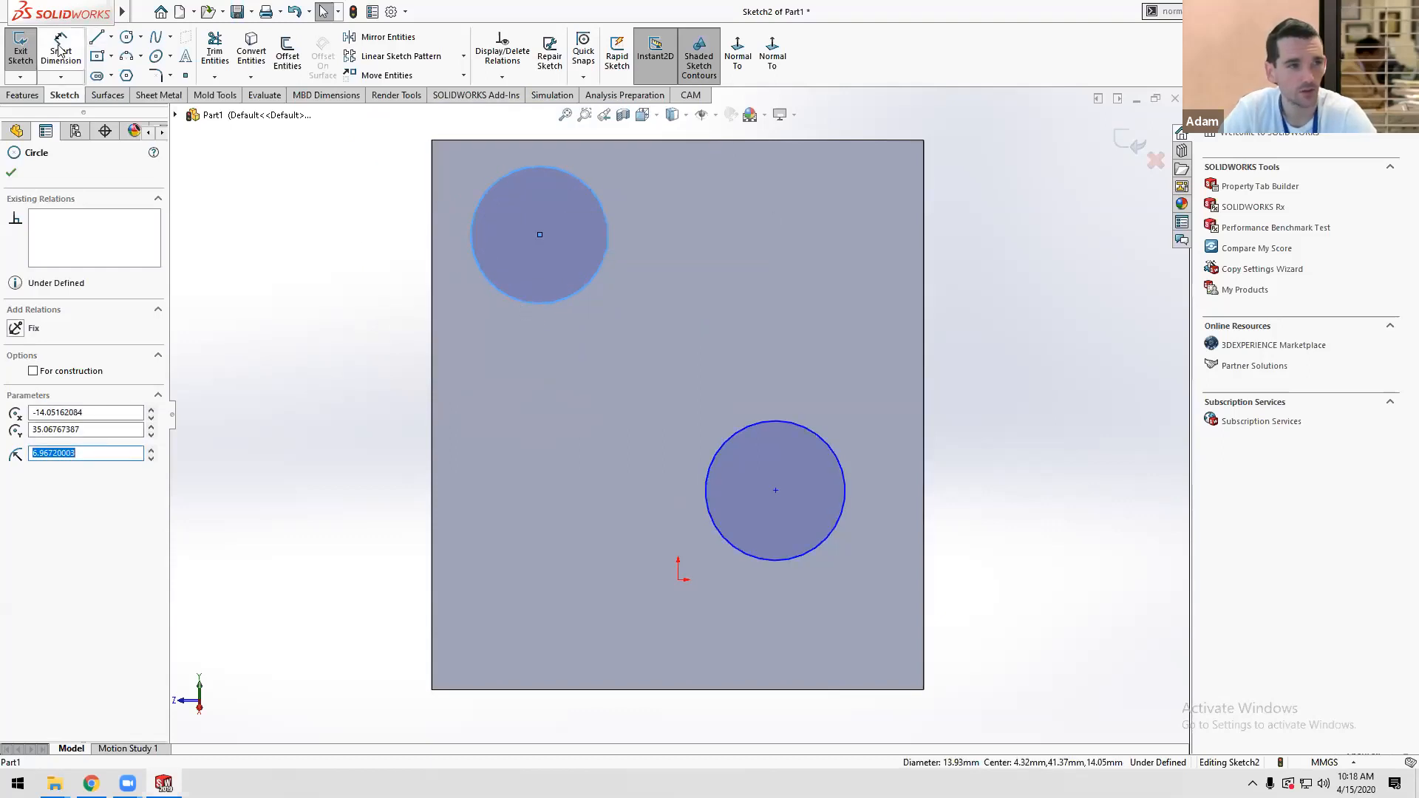
right_drag(277, 294, 274, 235)
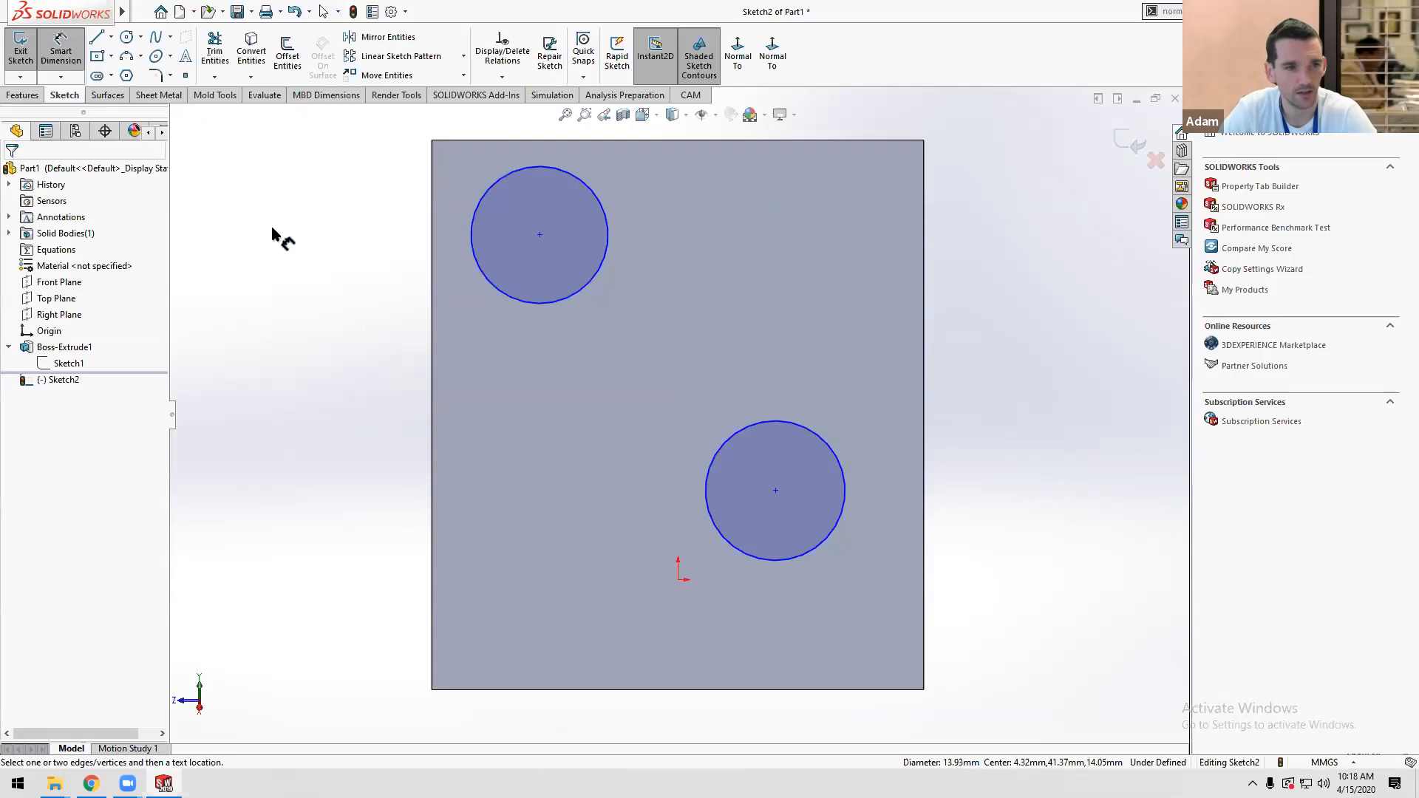
click(500, 180)
click(323, 247)
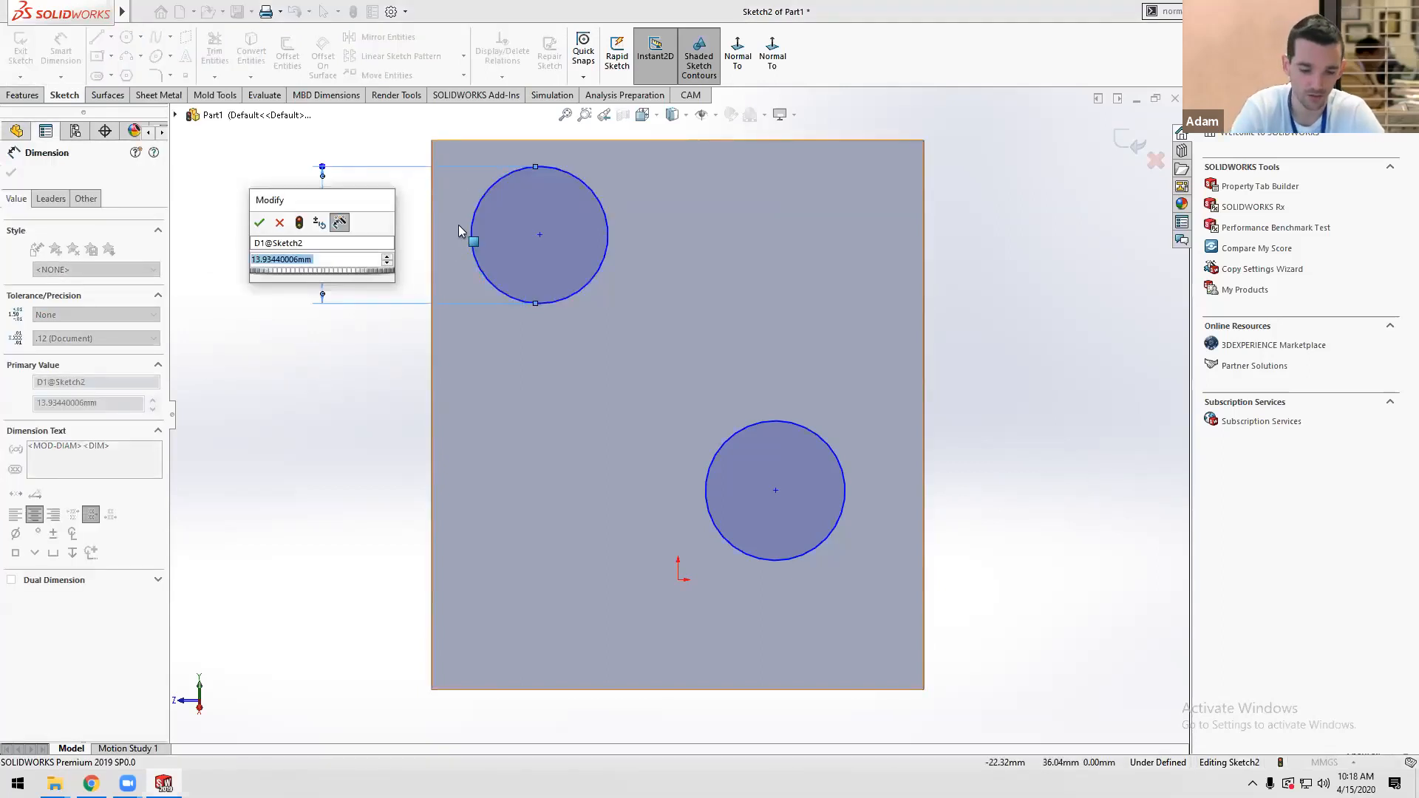
text(1in/2)
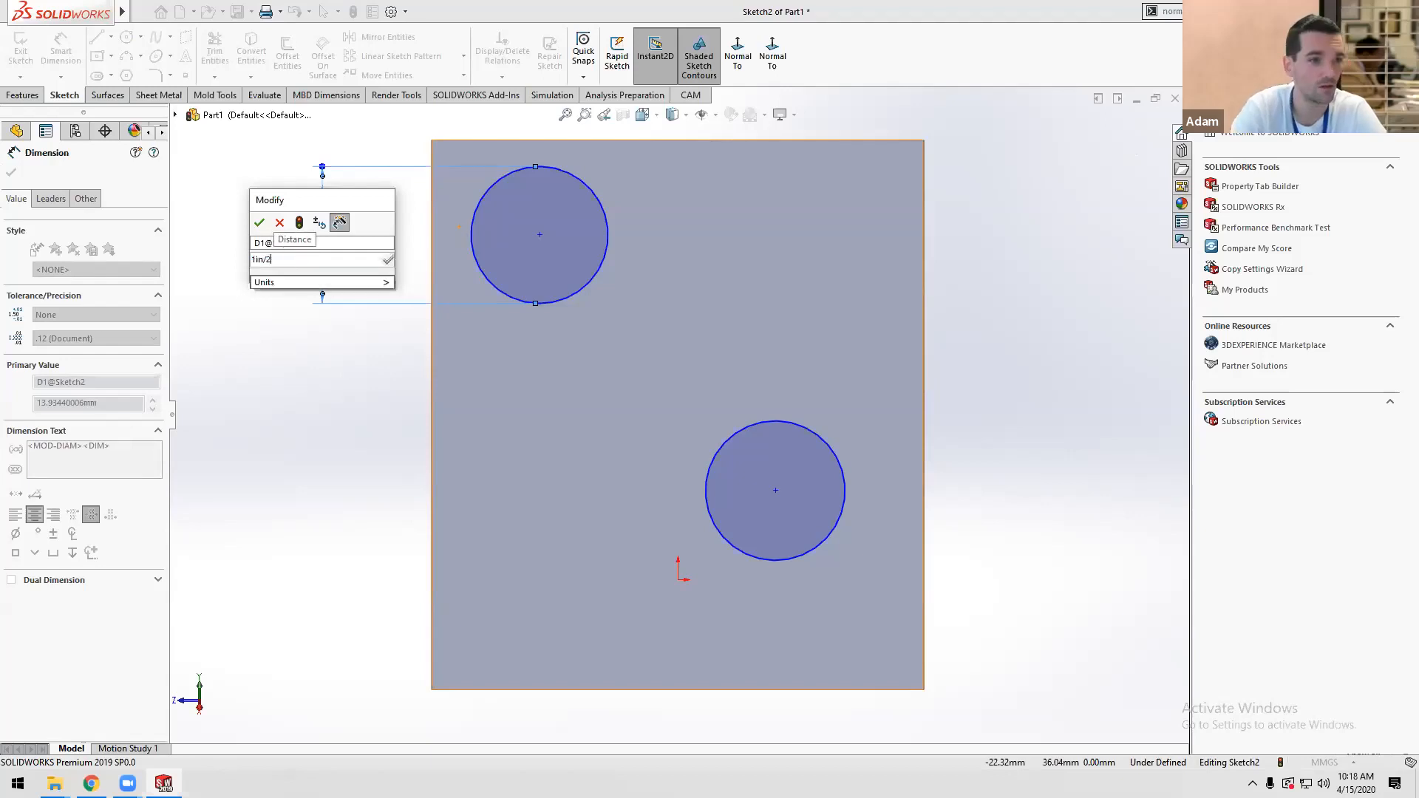
key(Return)
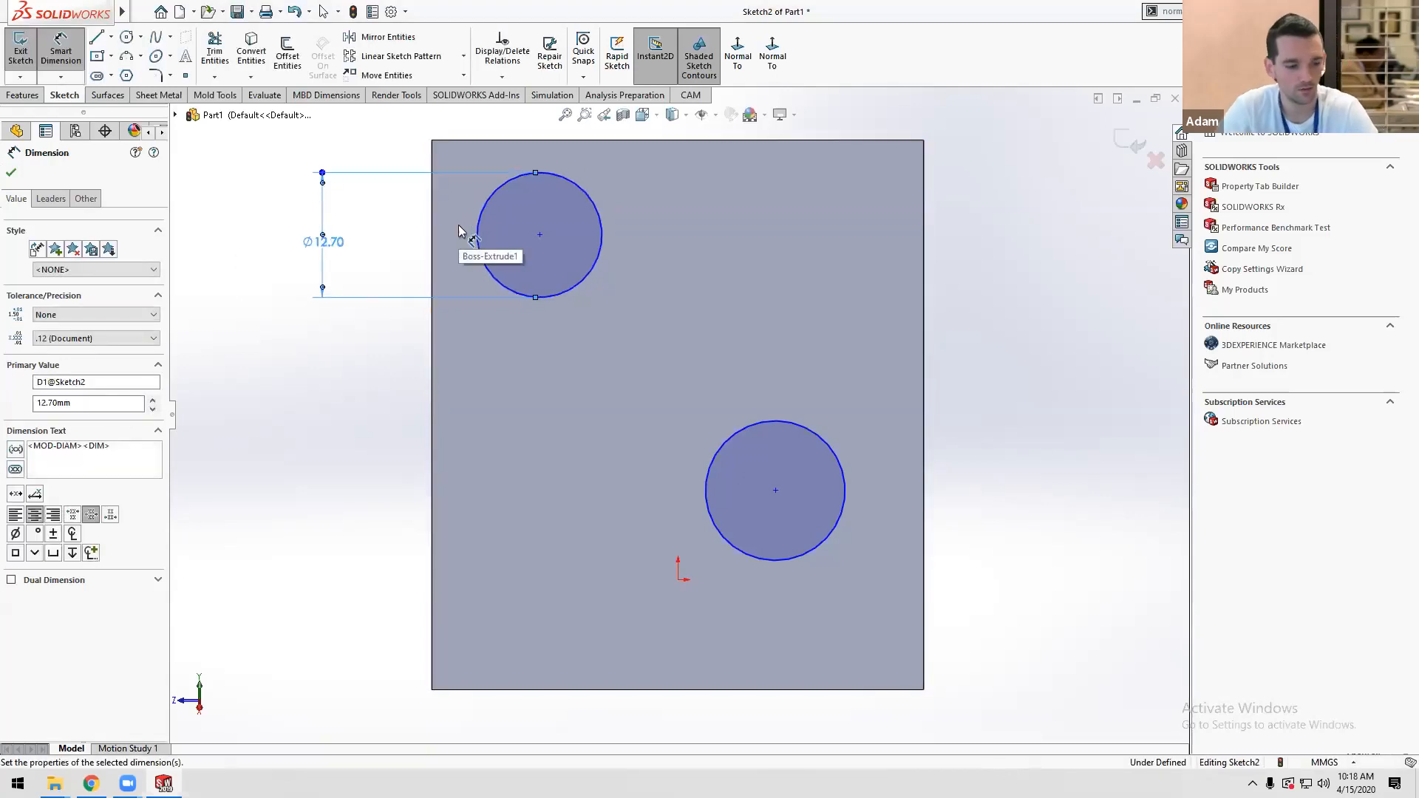
key(Escape)
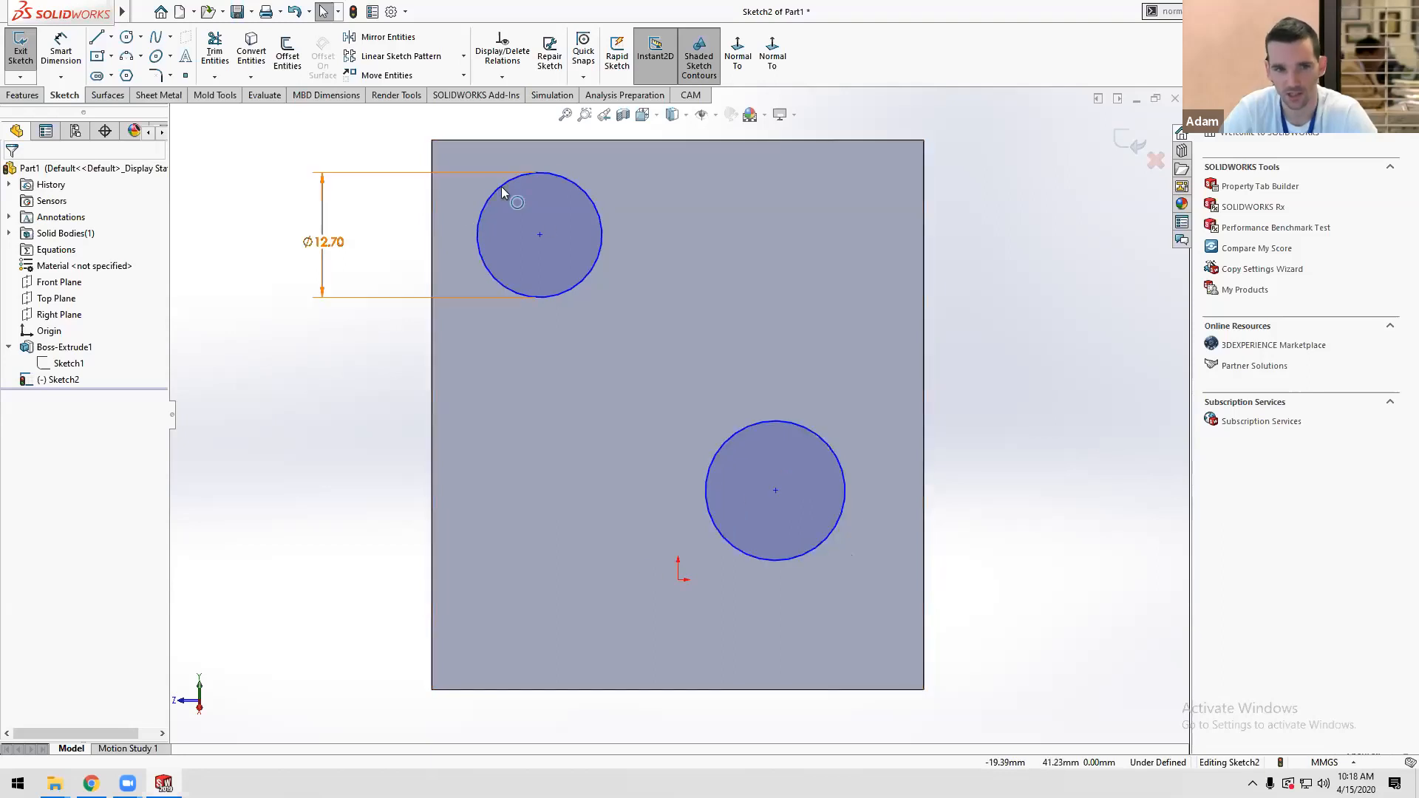
Add a Vertical relation between the upper circle's center point and the origin.
click(540, 235)
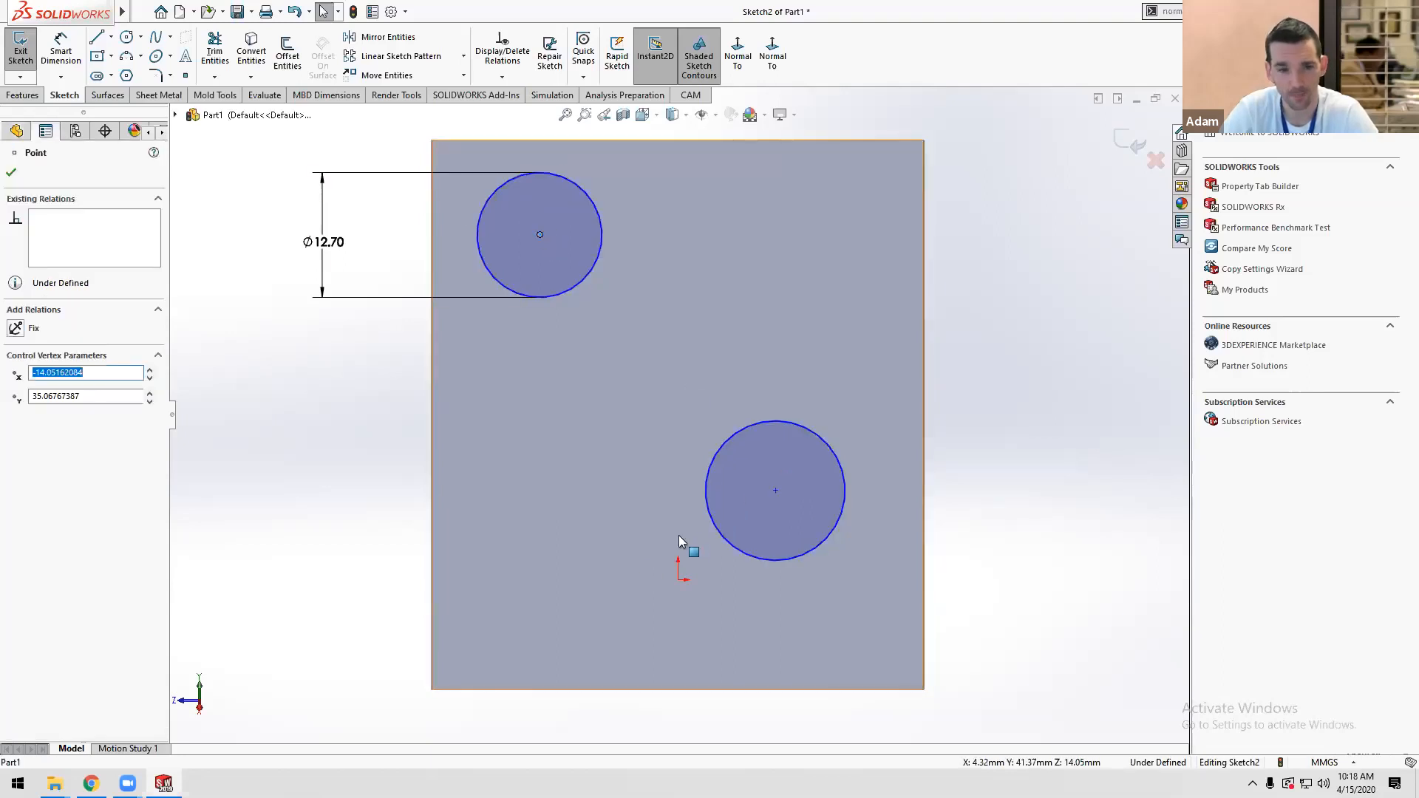
ctrl+click(679, 582)
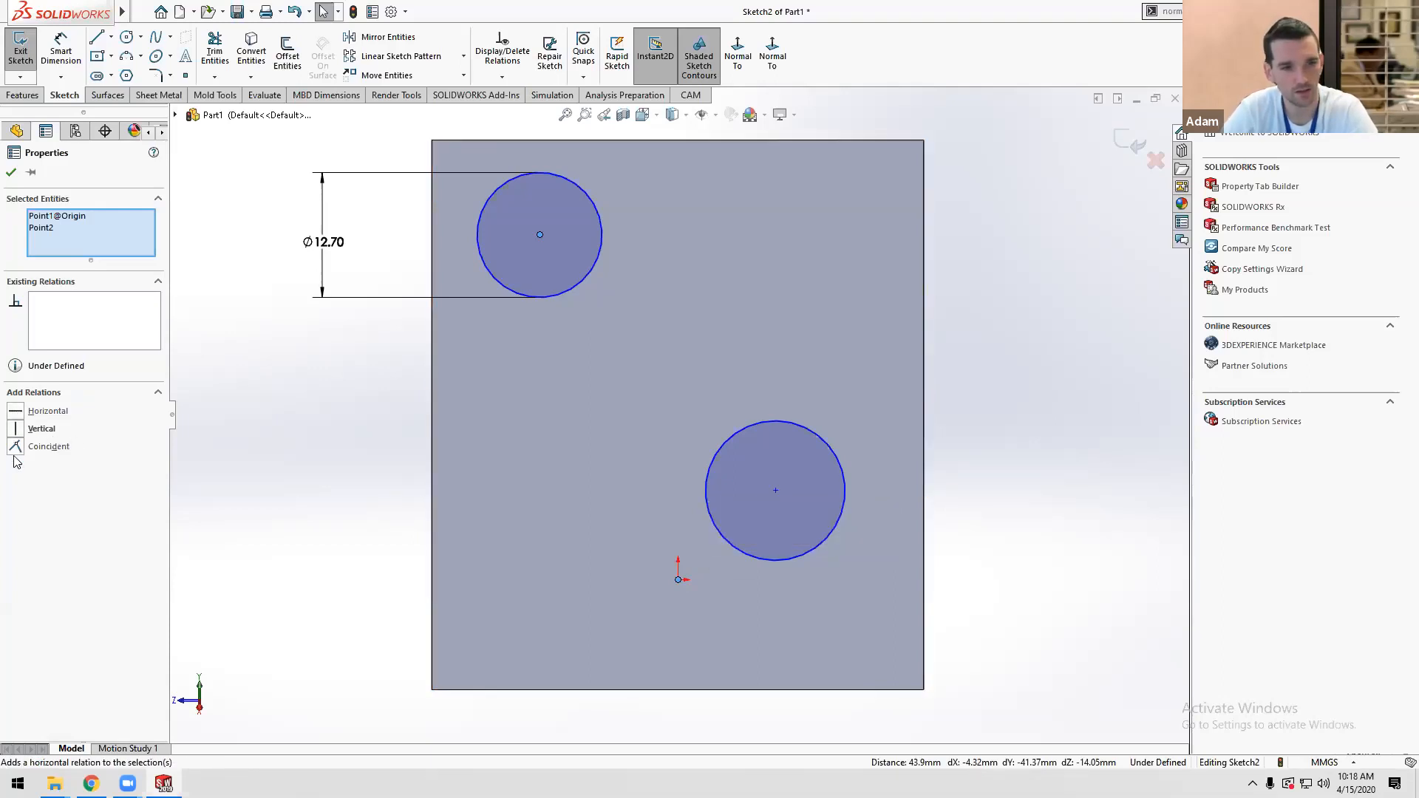
click(16, 432)
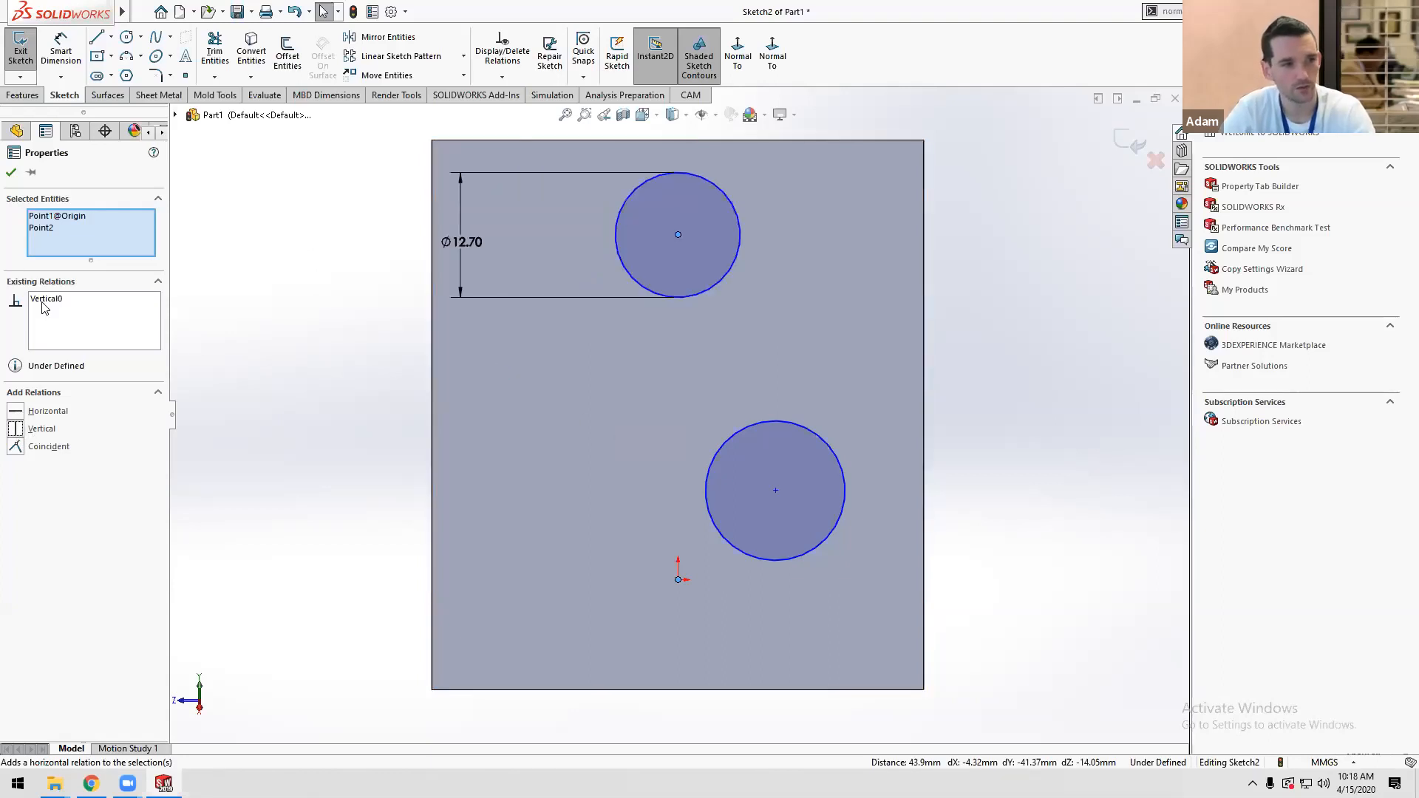
Move the upper circle down freehand and dimension its center 15 mm from the face's top edge.
click(312, 355)
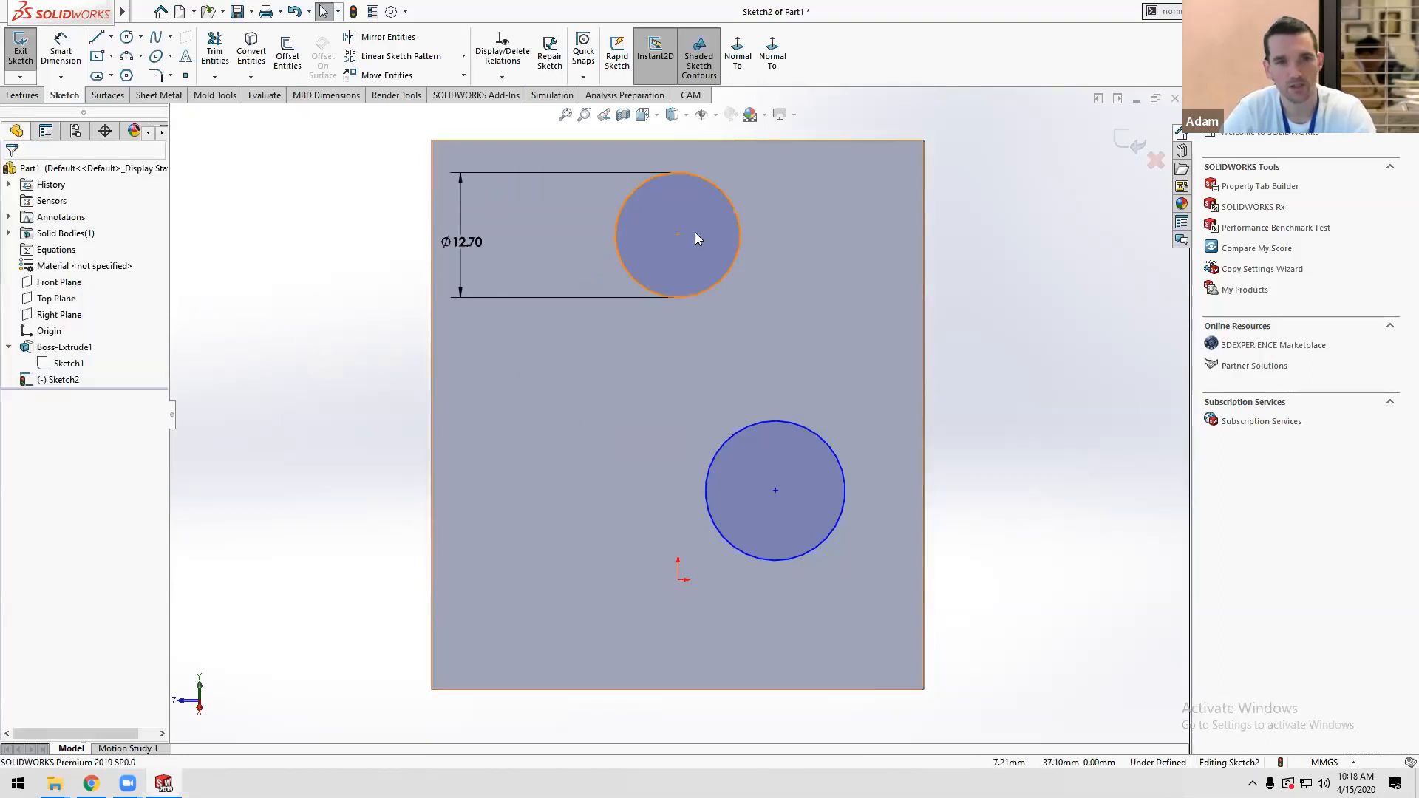
drag(679, 236, 633, 303)
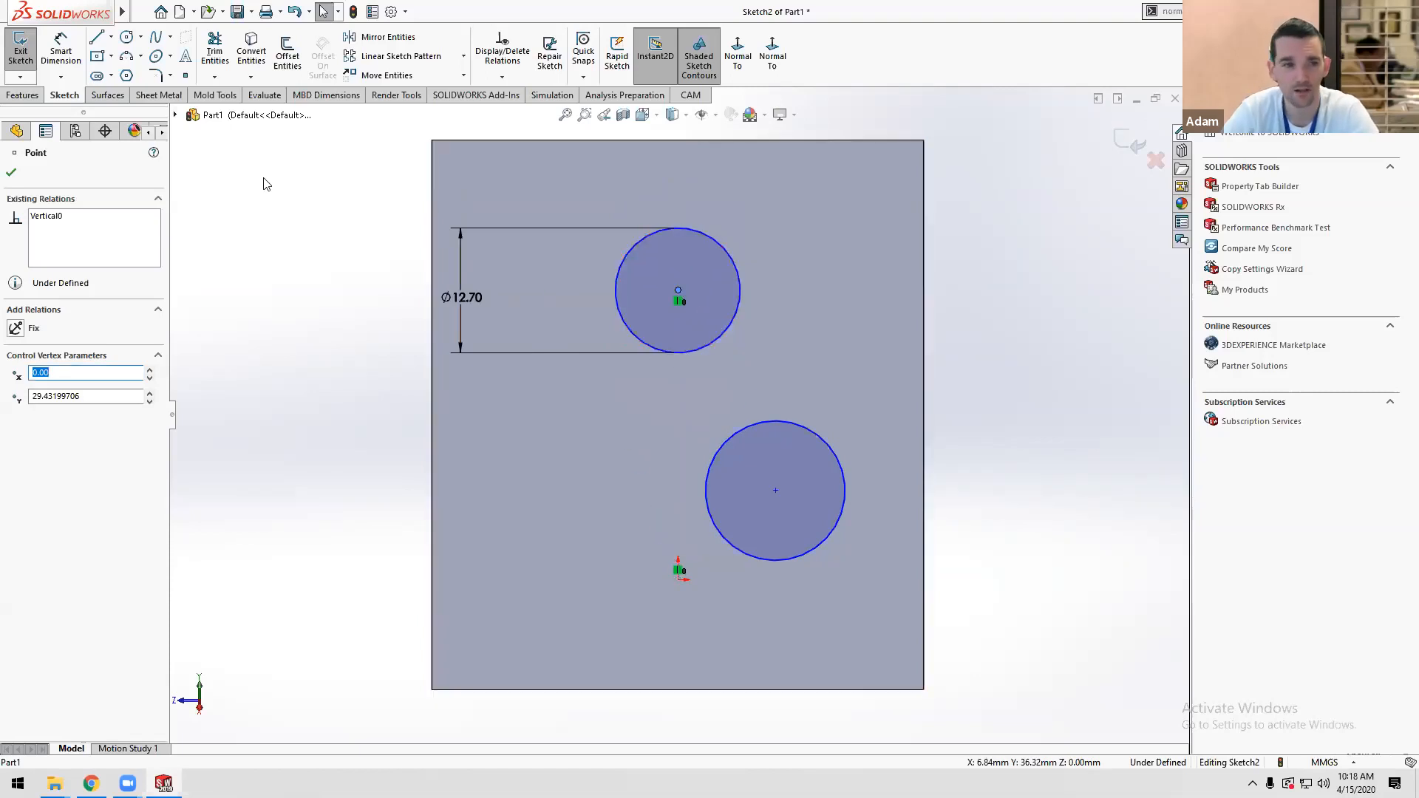
click(61, 51)
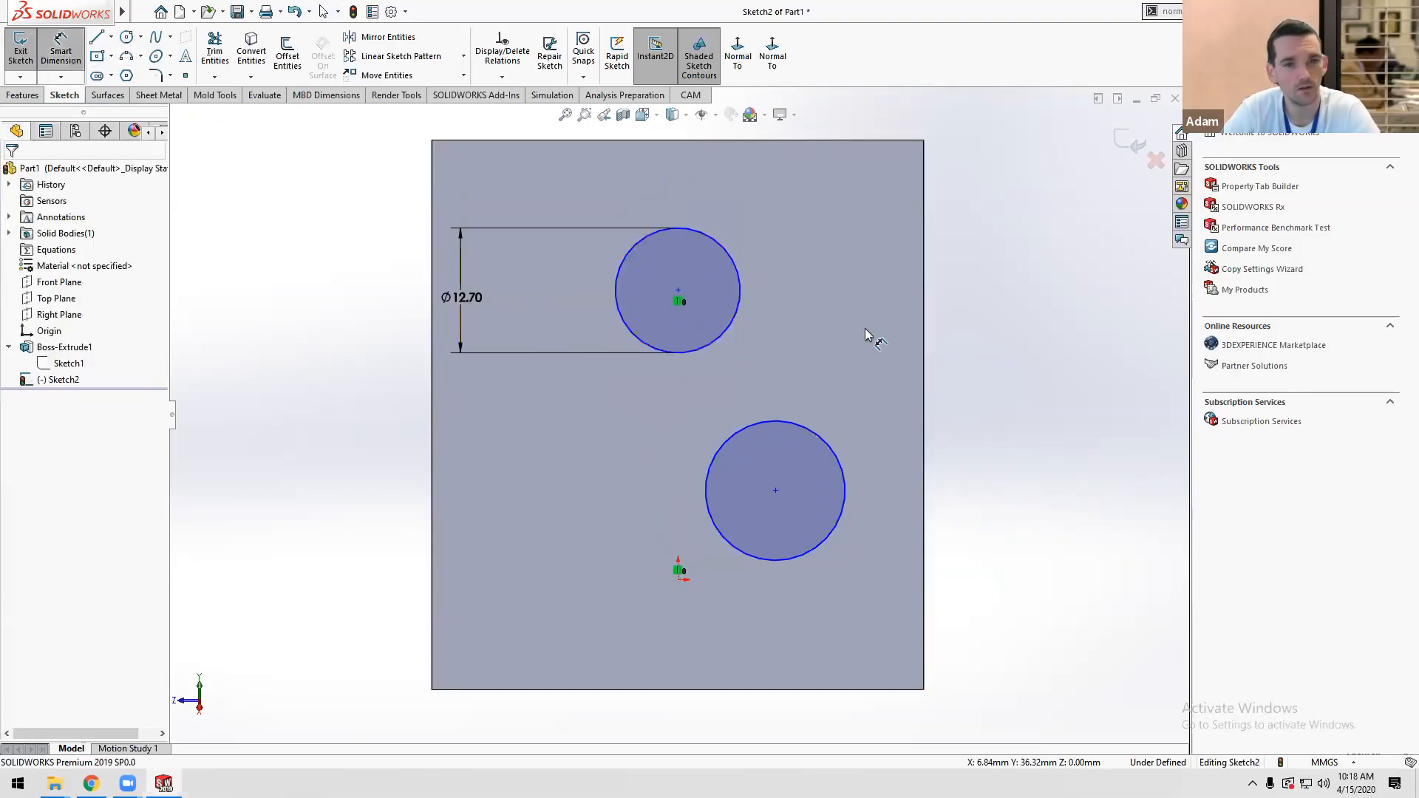
click(678, 290)
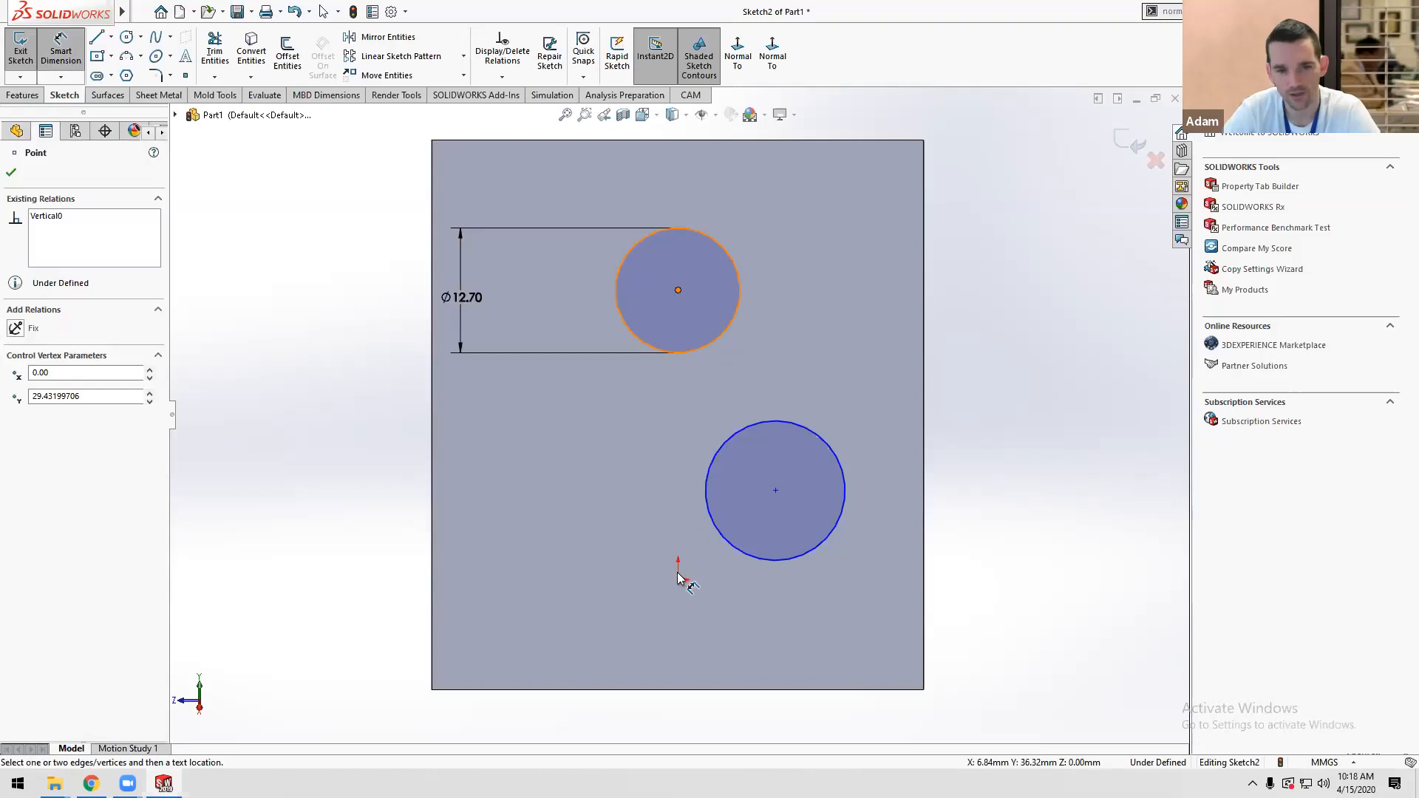
click(681, 141)
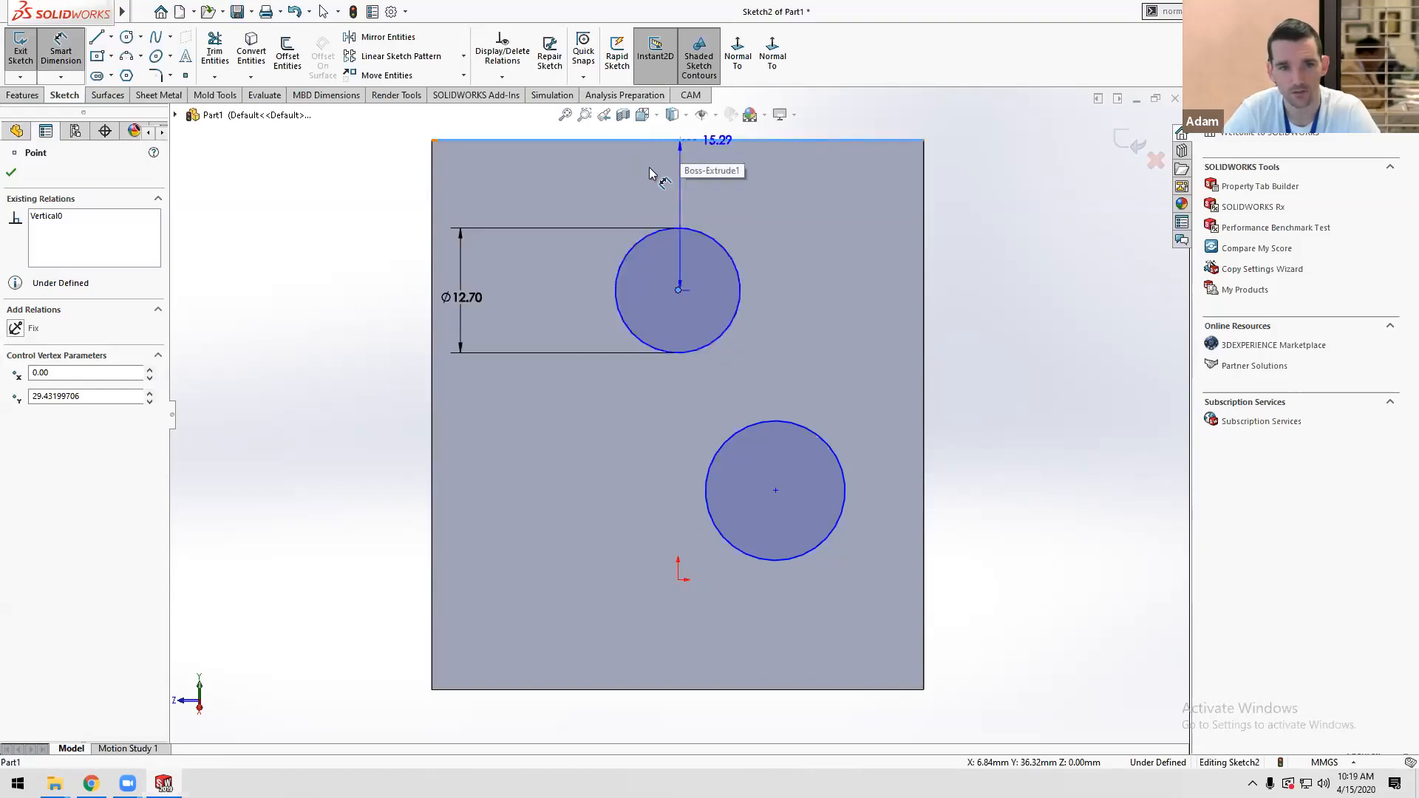
click(355, 220)
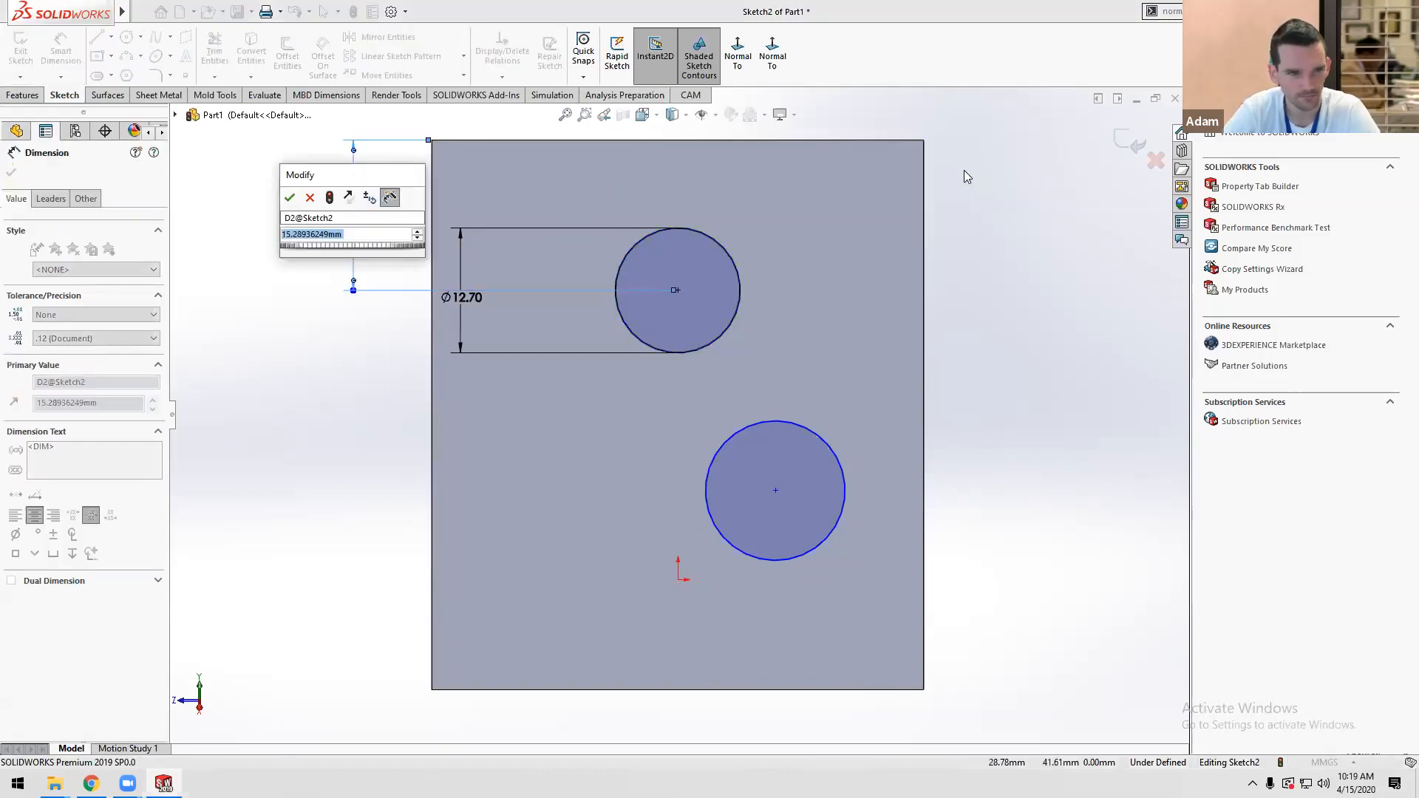
text(15)
key(Return)
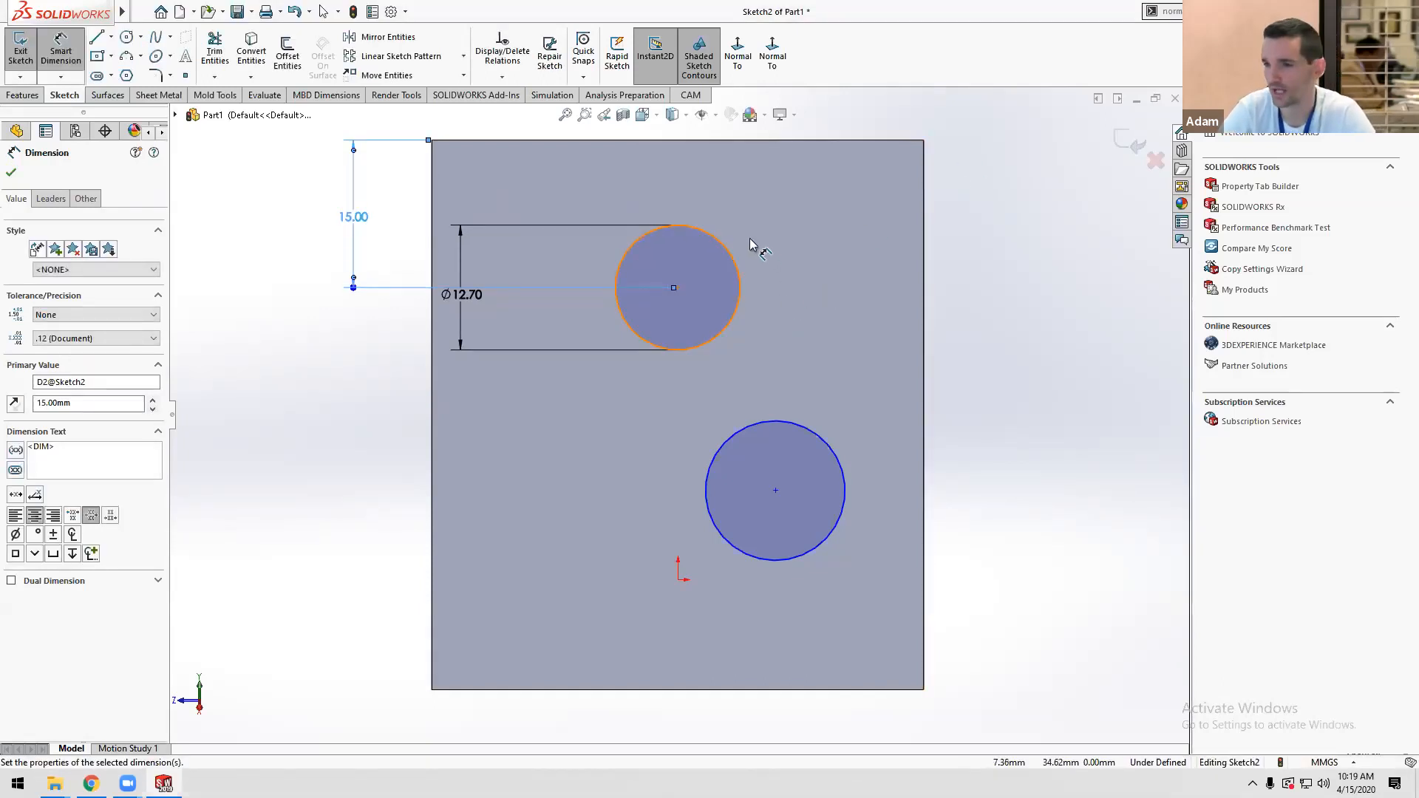
key(Escape)
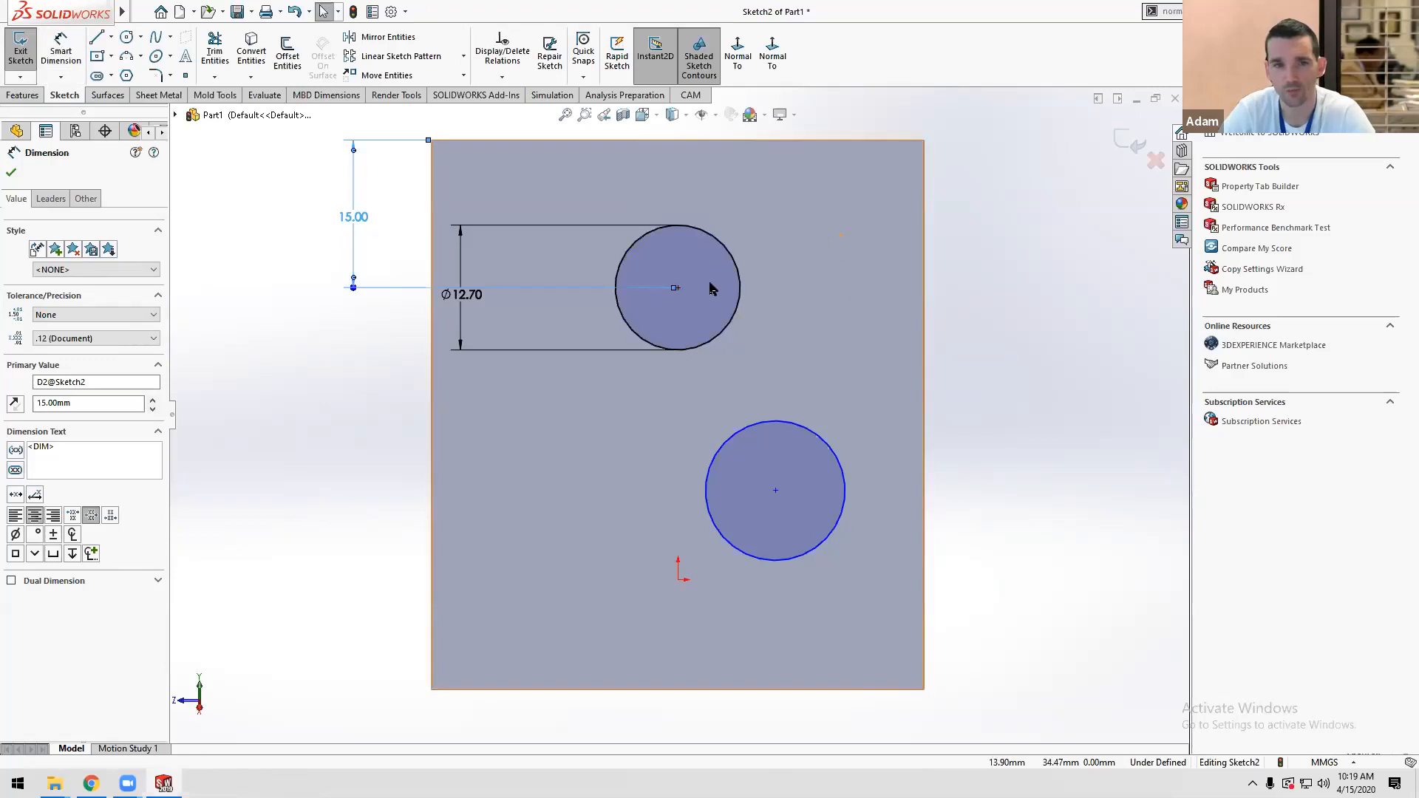
Delete the 15 mm dimension between the upper circle's center and the face's top edge.
click(679, 289)
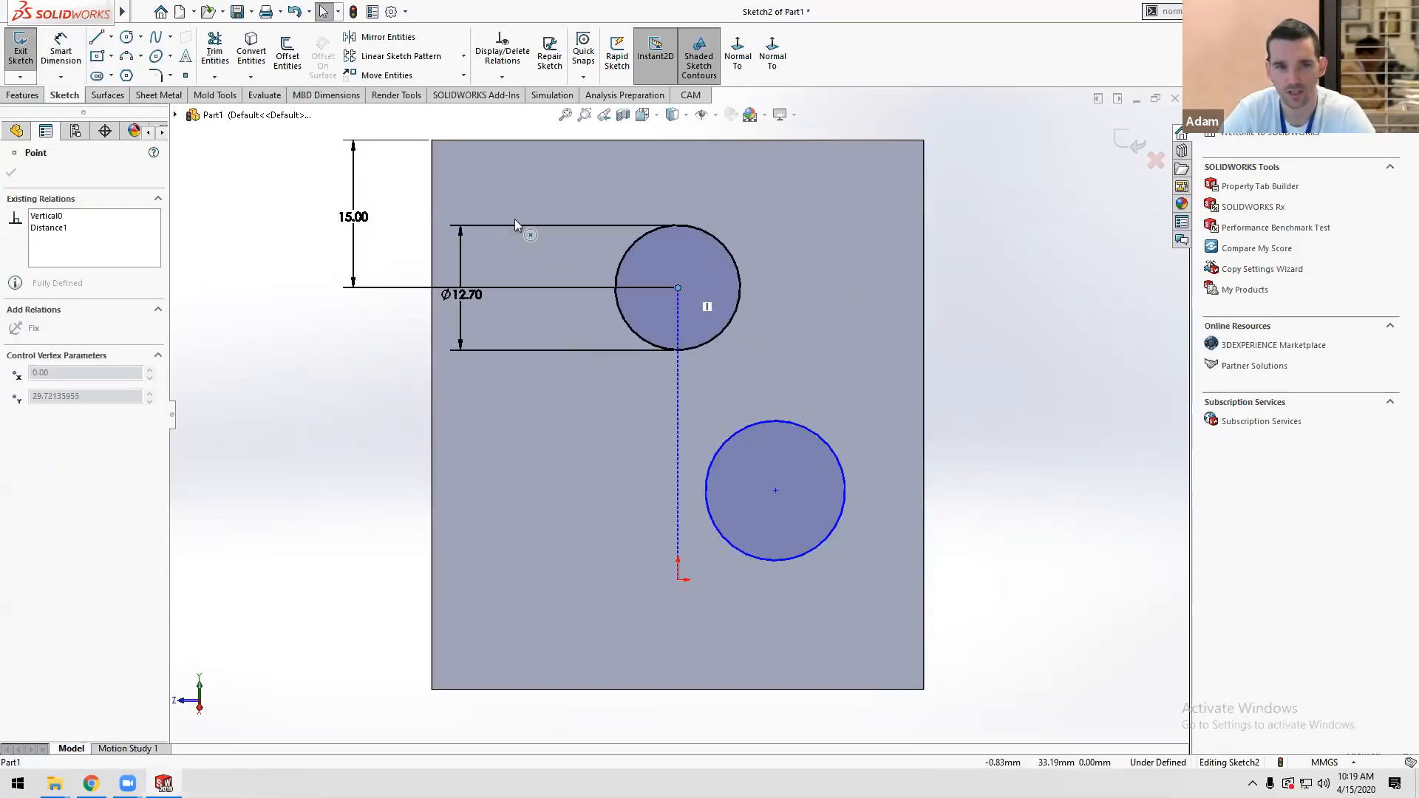
click(340, 411)
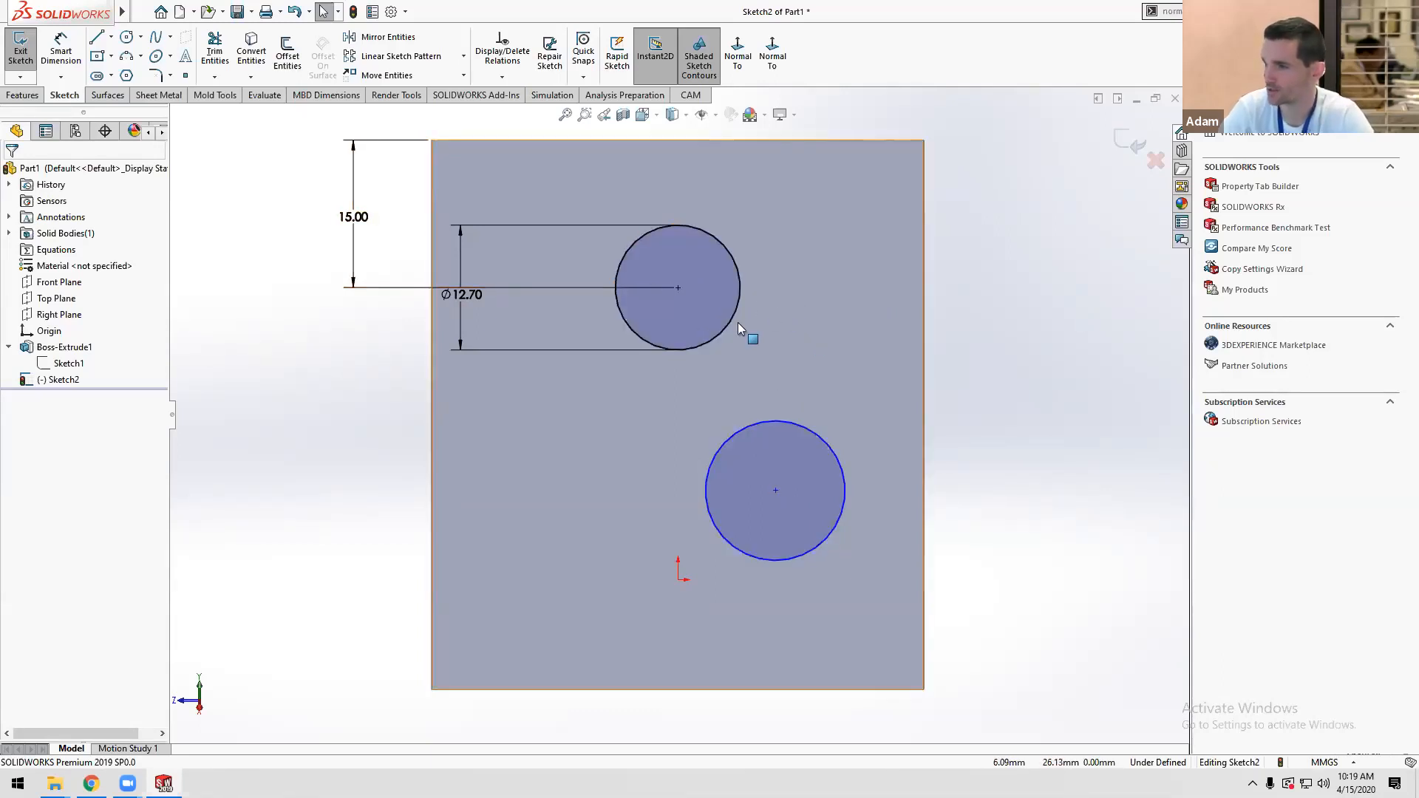
right_click(354, 220)
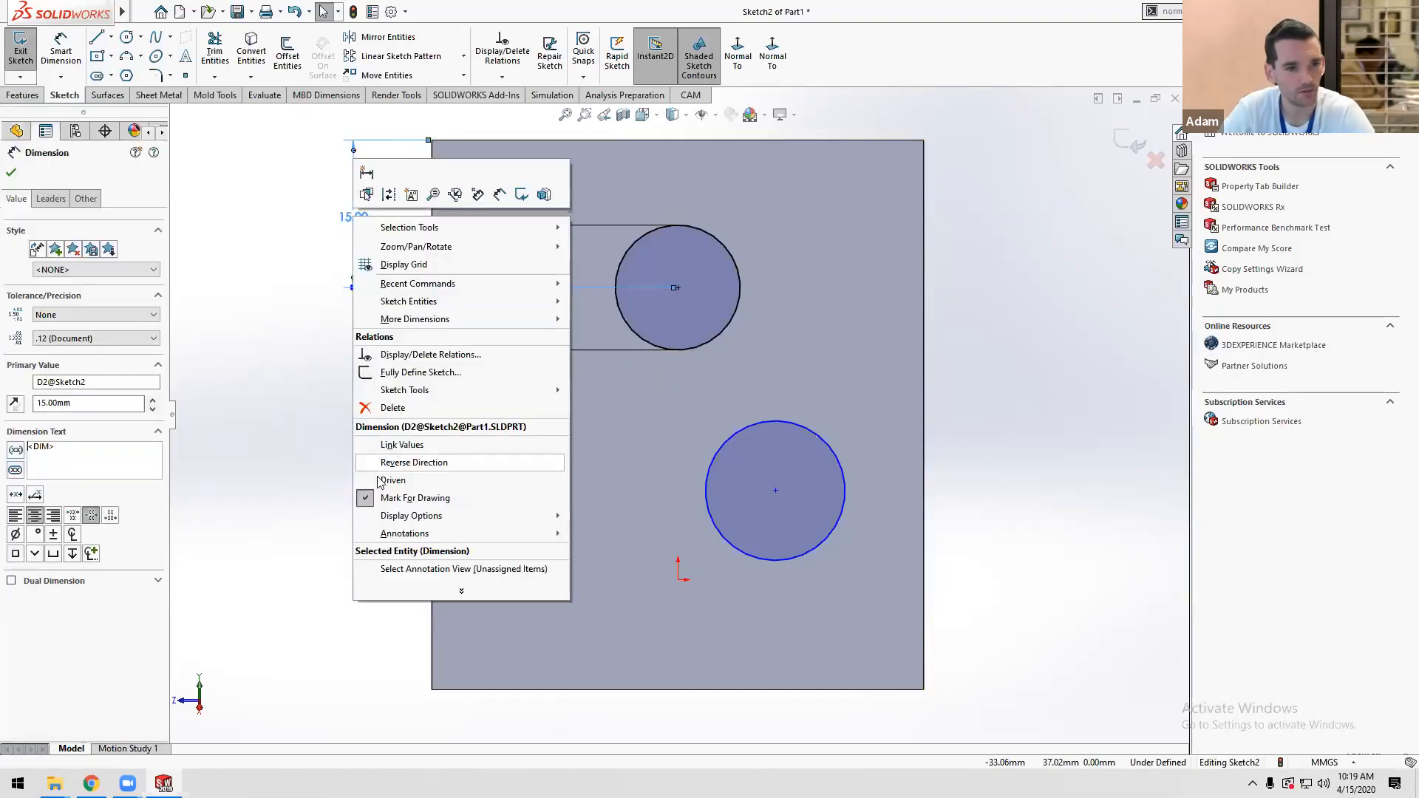
click(388, 408)
right_drag(351, 396, 354, 271)
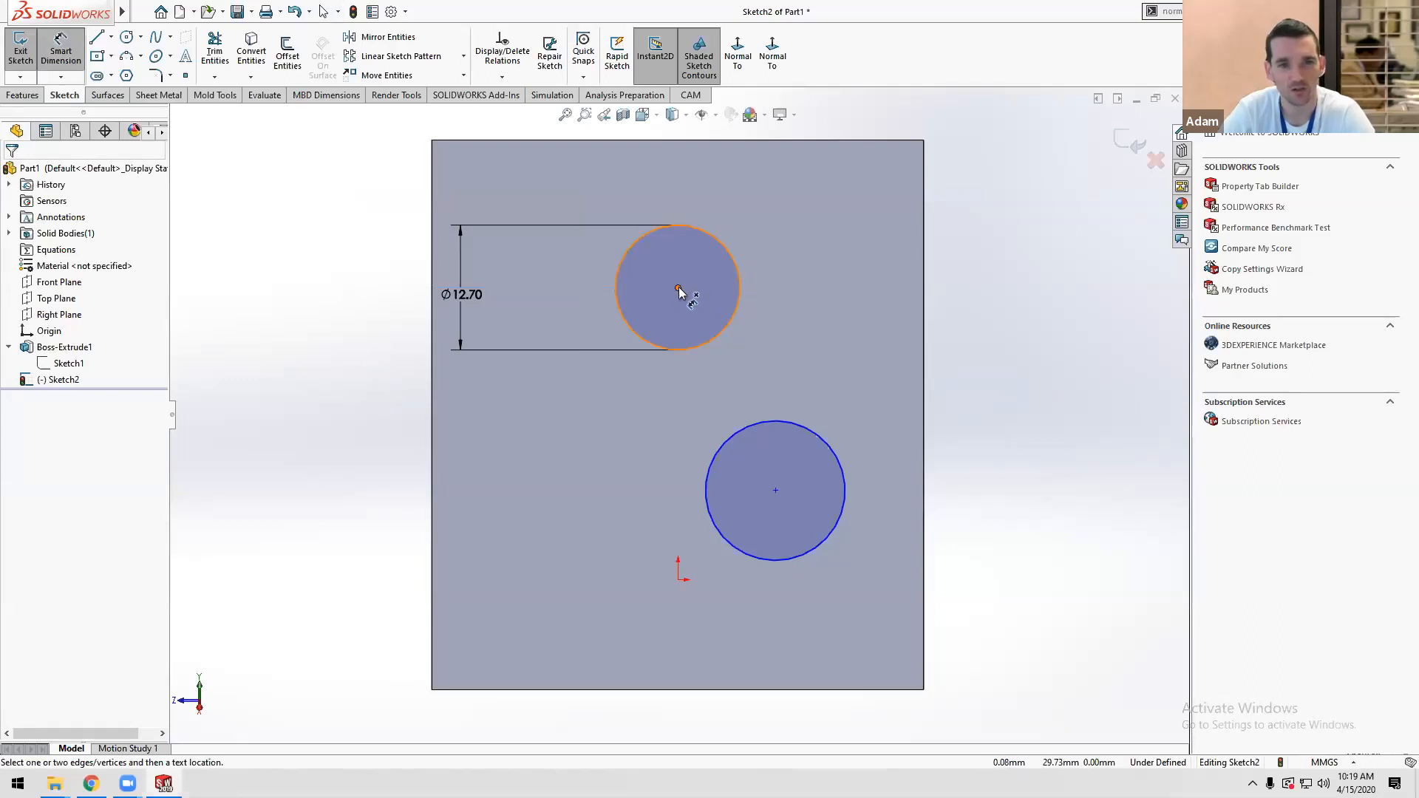
key(Escape)
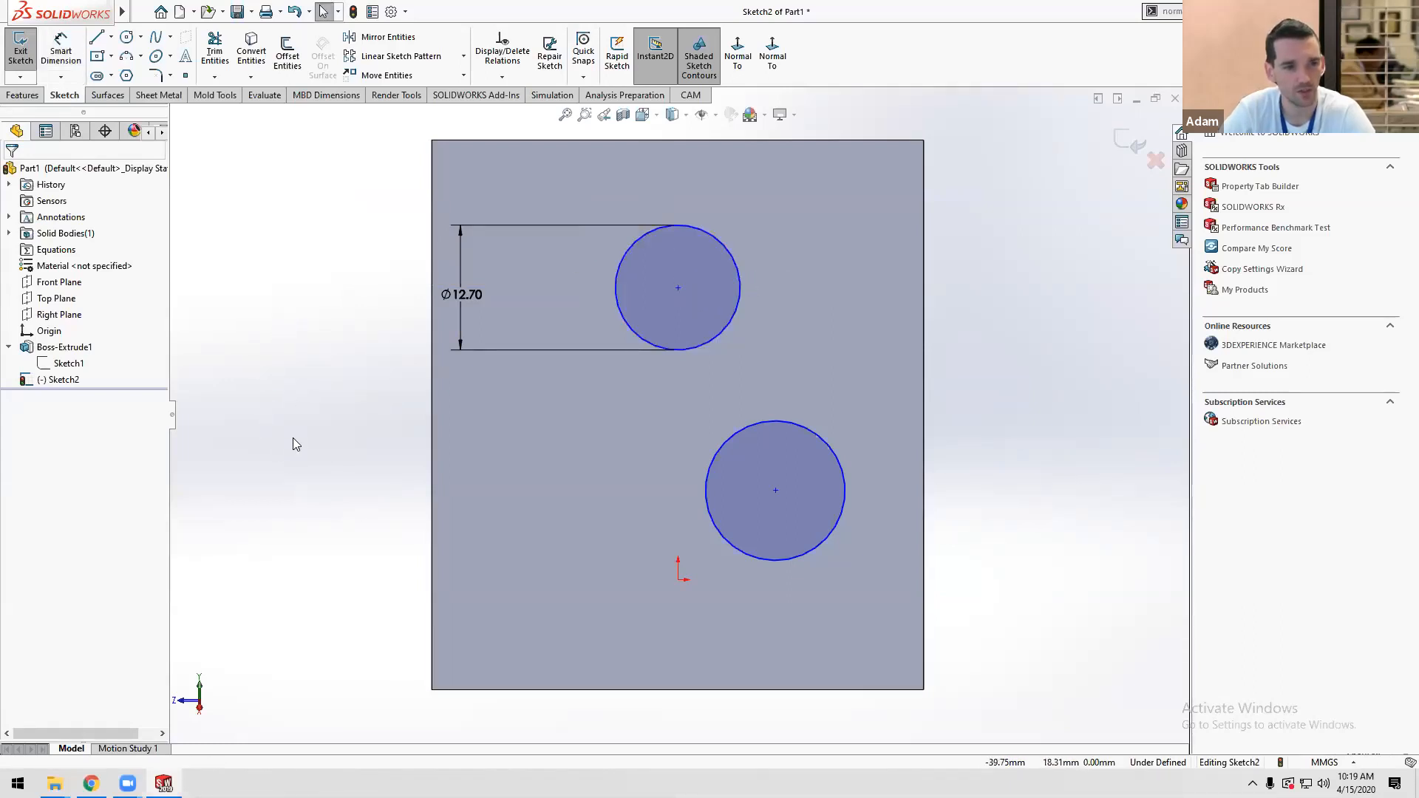
right_drag(293, 444, 293, 296)
key(Escape)
Dimension the upper circle's center 10 mm from the face's top edge, and move its diameter dimension outside the face.
right_drag(307, 352, 313, 272)
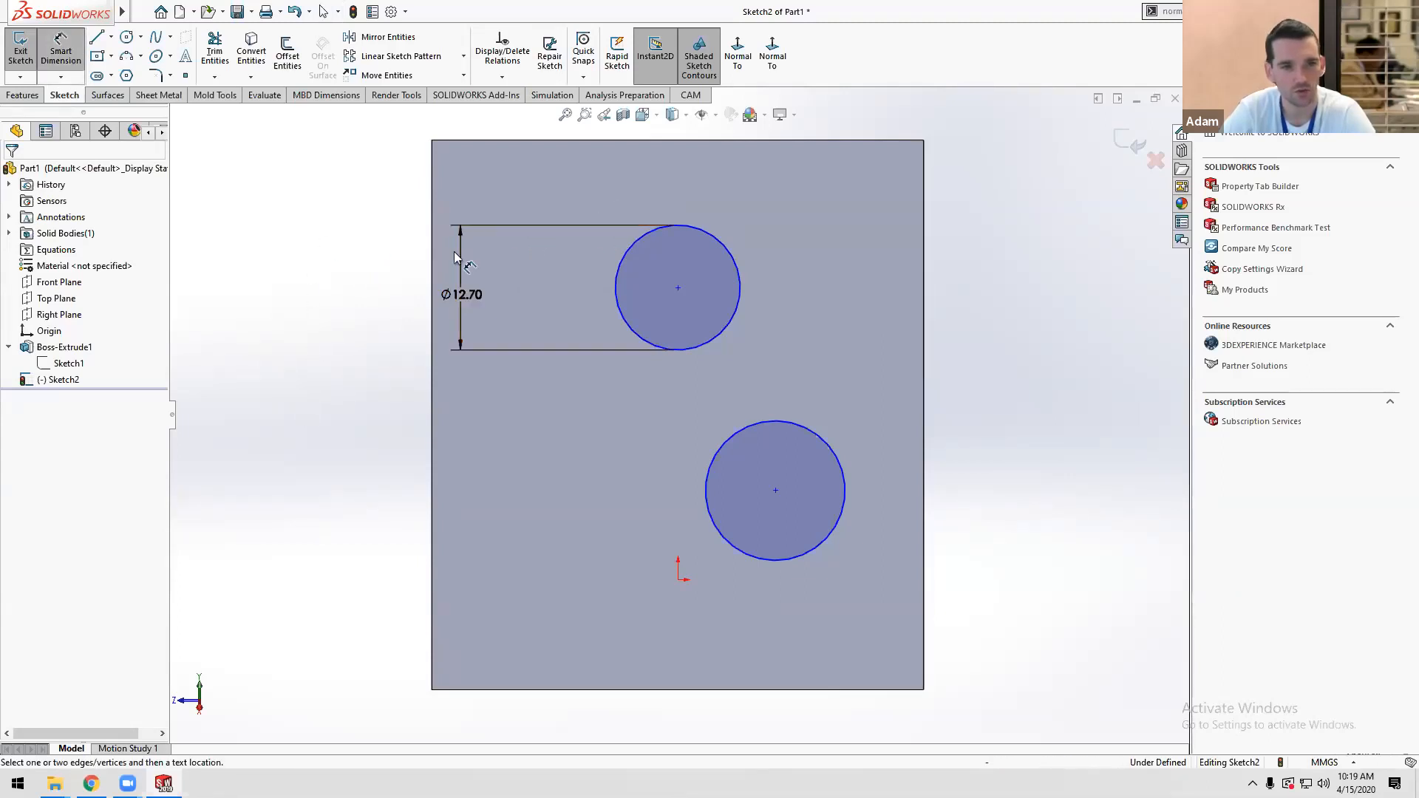
click(678, 289)
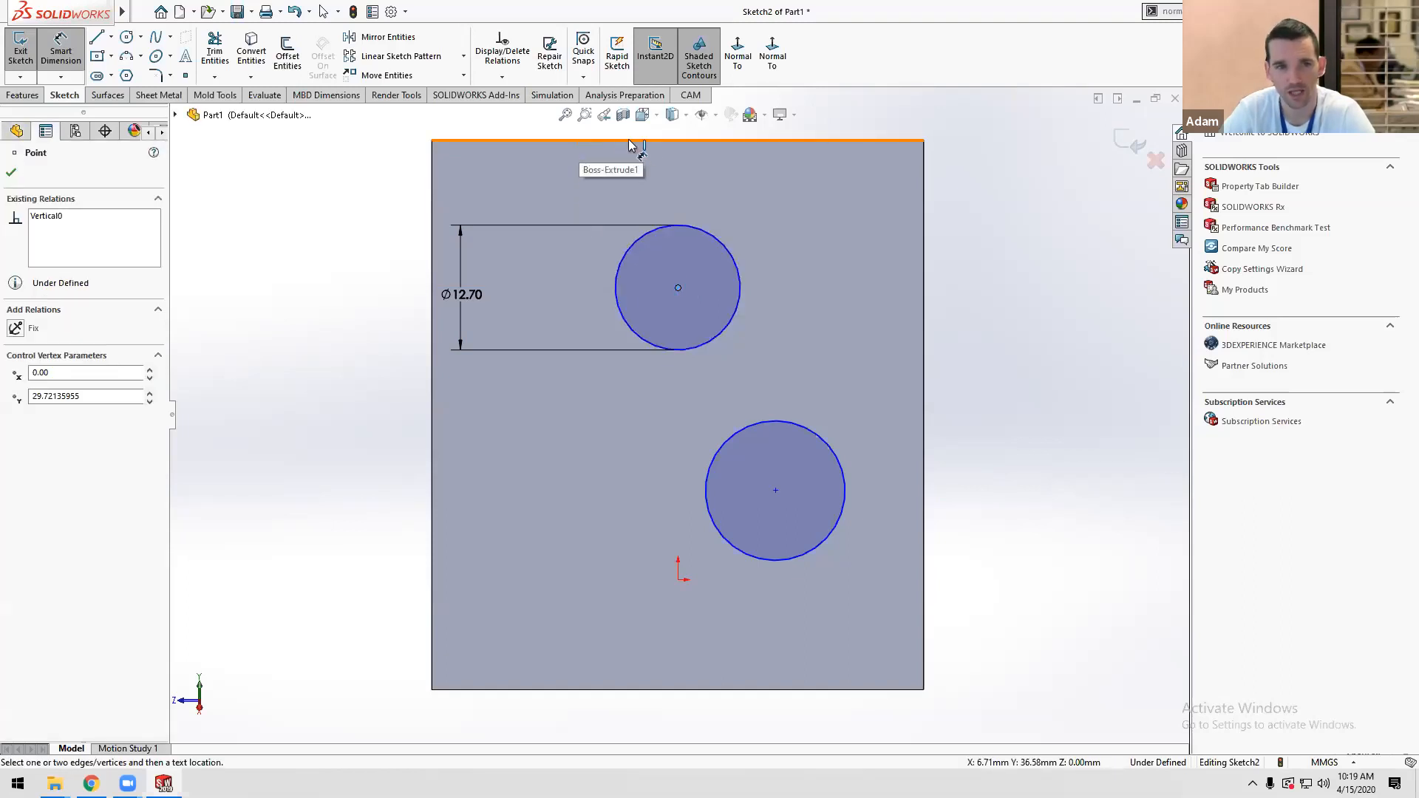
click(739, 141)
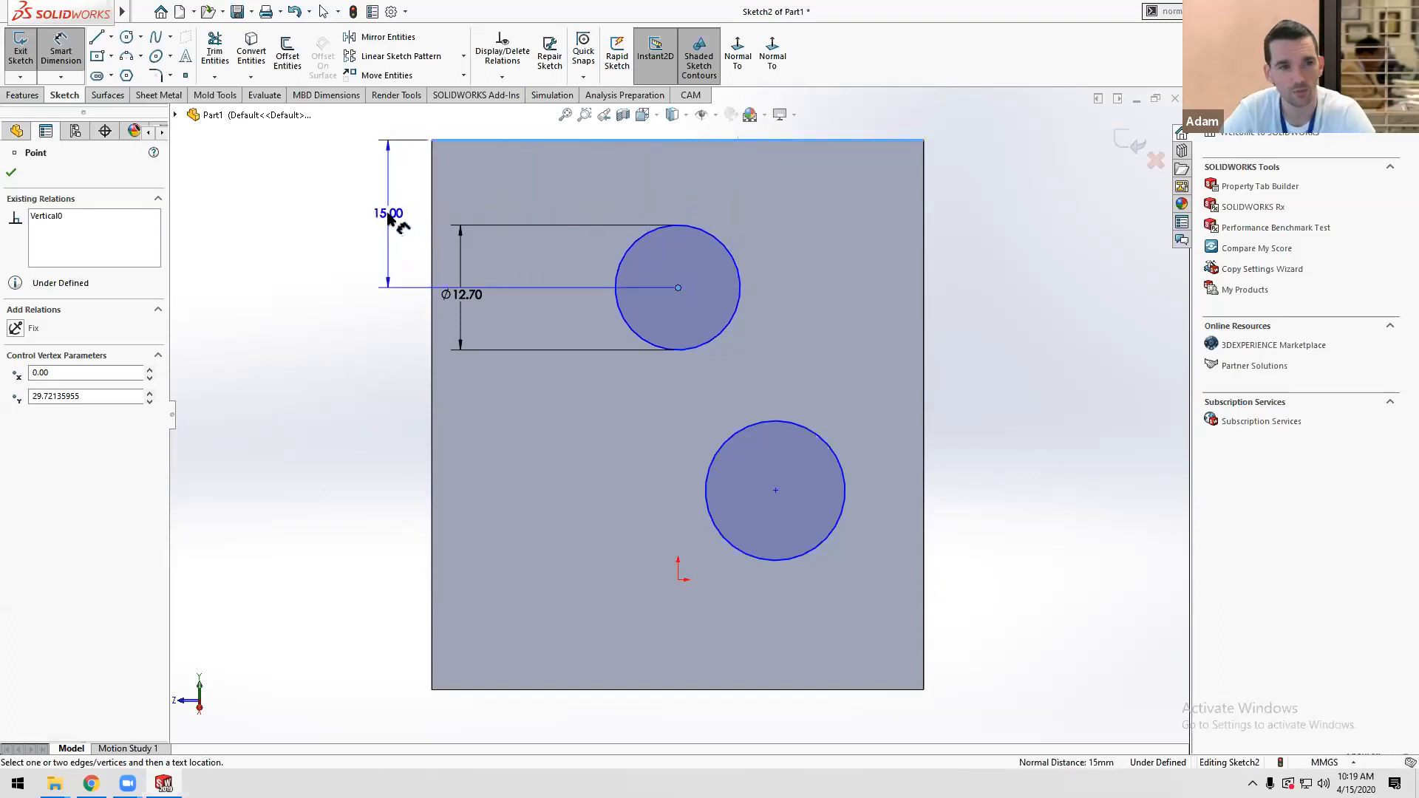
click(390, 212)
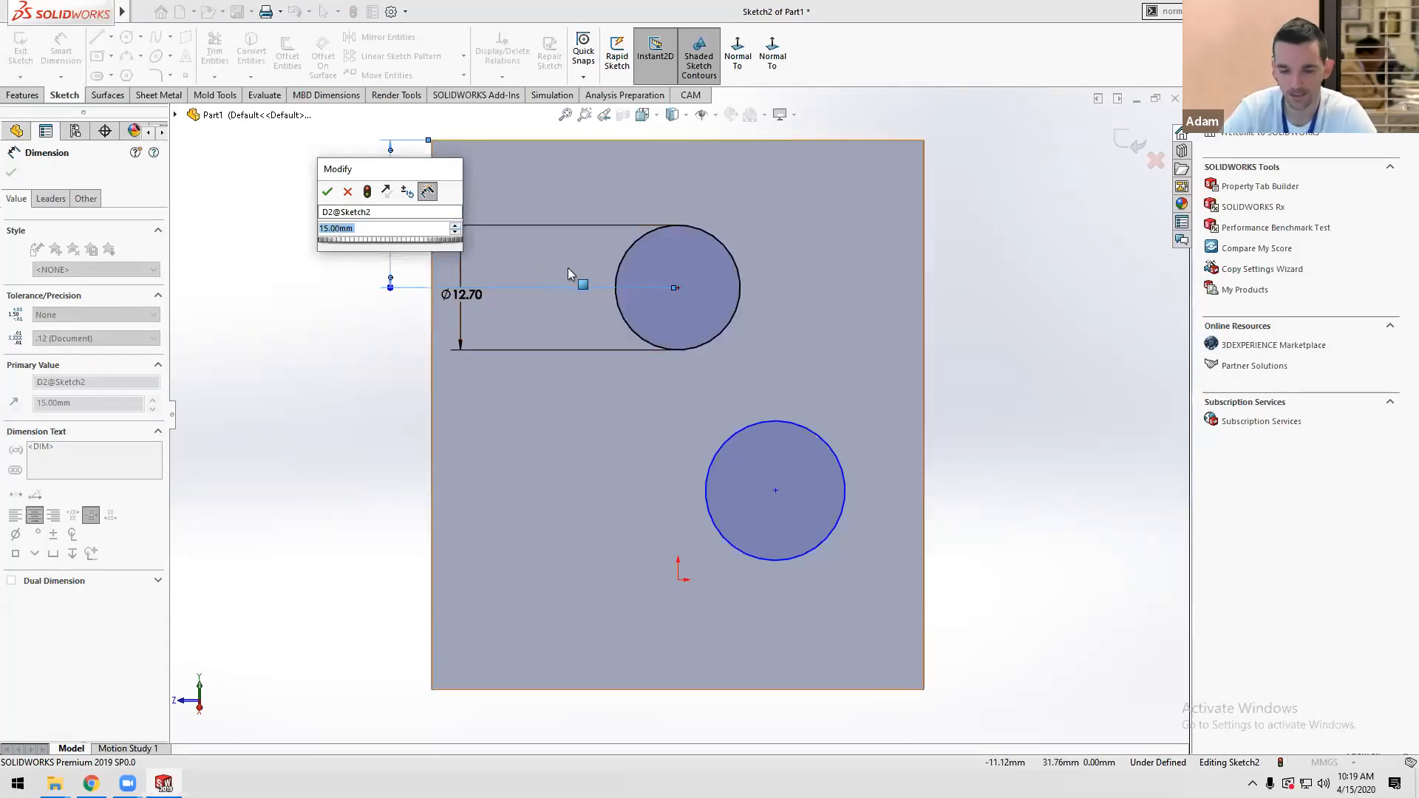
text(10)
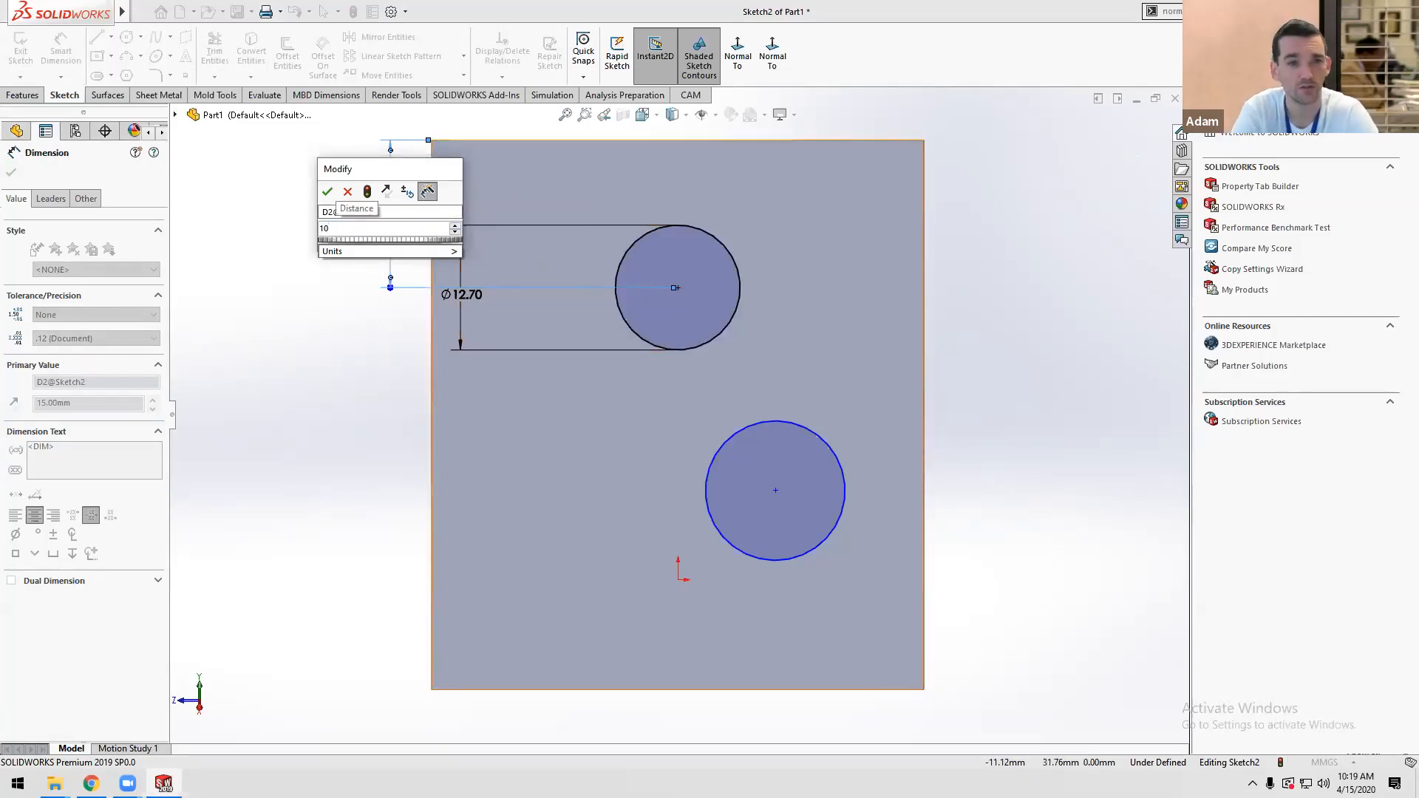
key(Return)
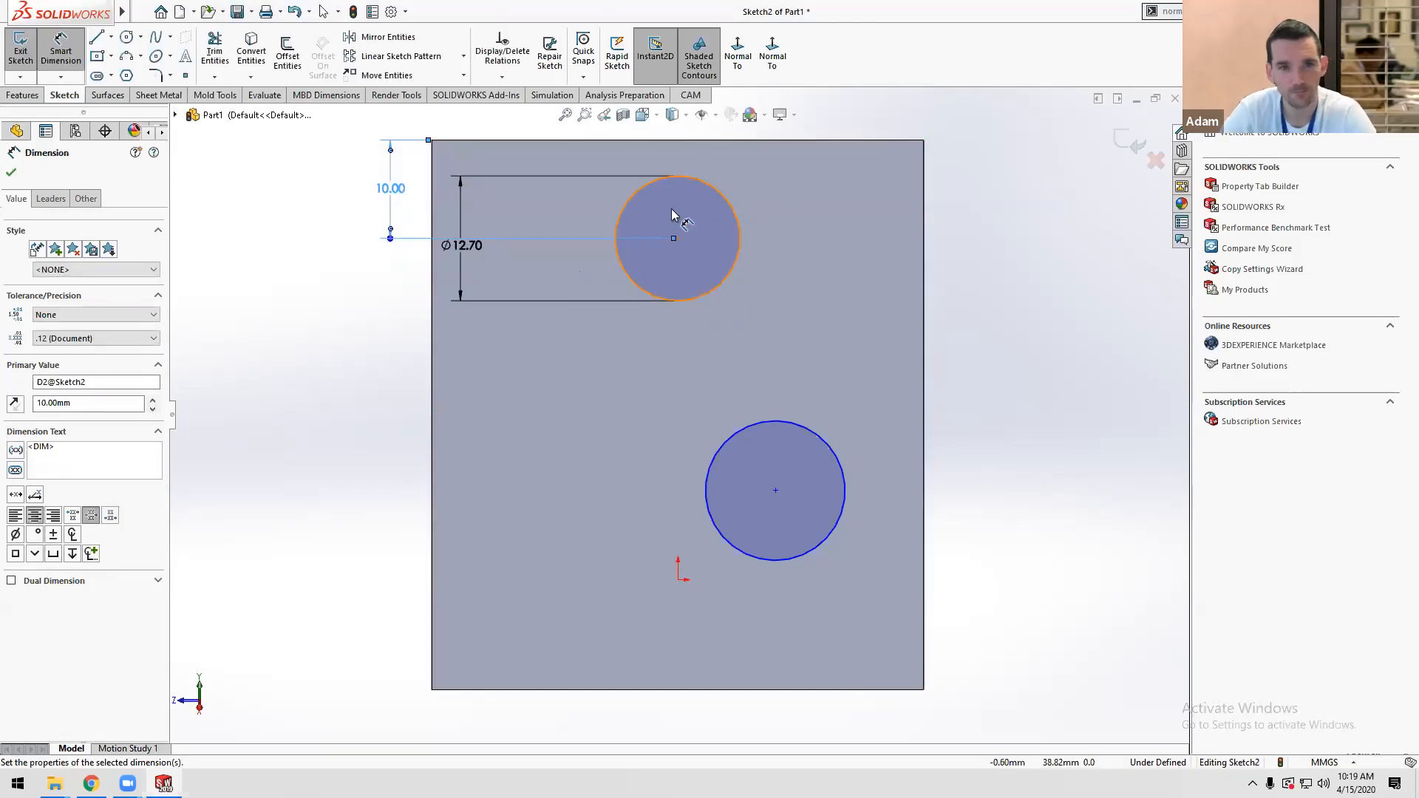
mouse_move(440, 260)
mouse_down()
mouse_move(343, 265)
mouse_move(309, 249)
mouse_up()
key(Escape)
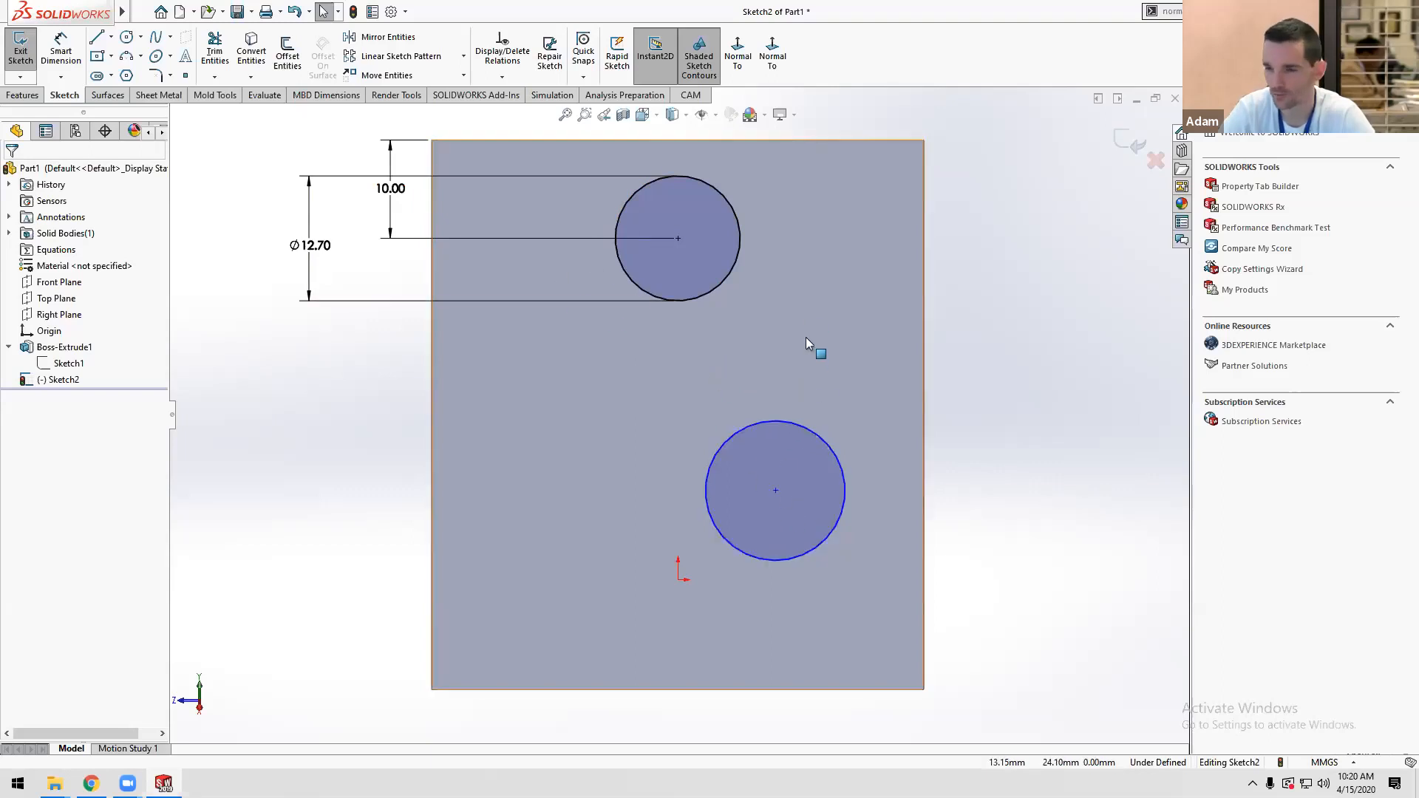
click(111, 37)
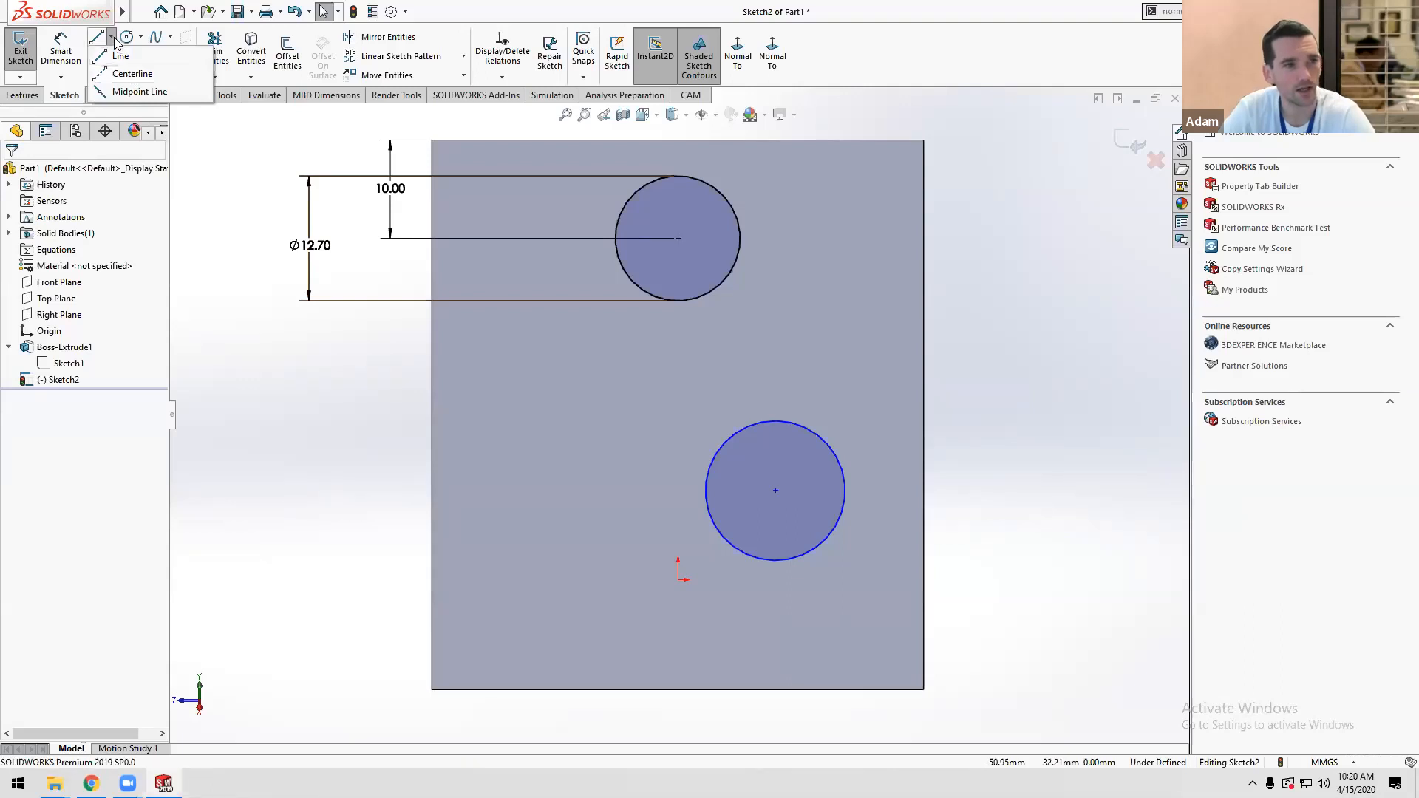
click(101, 77)
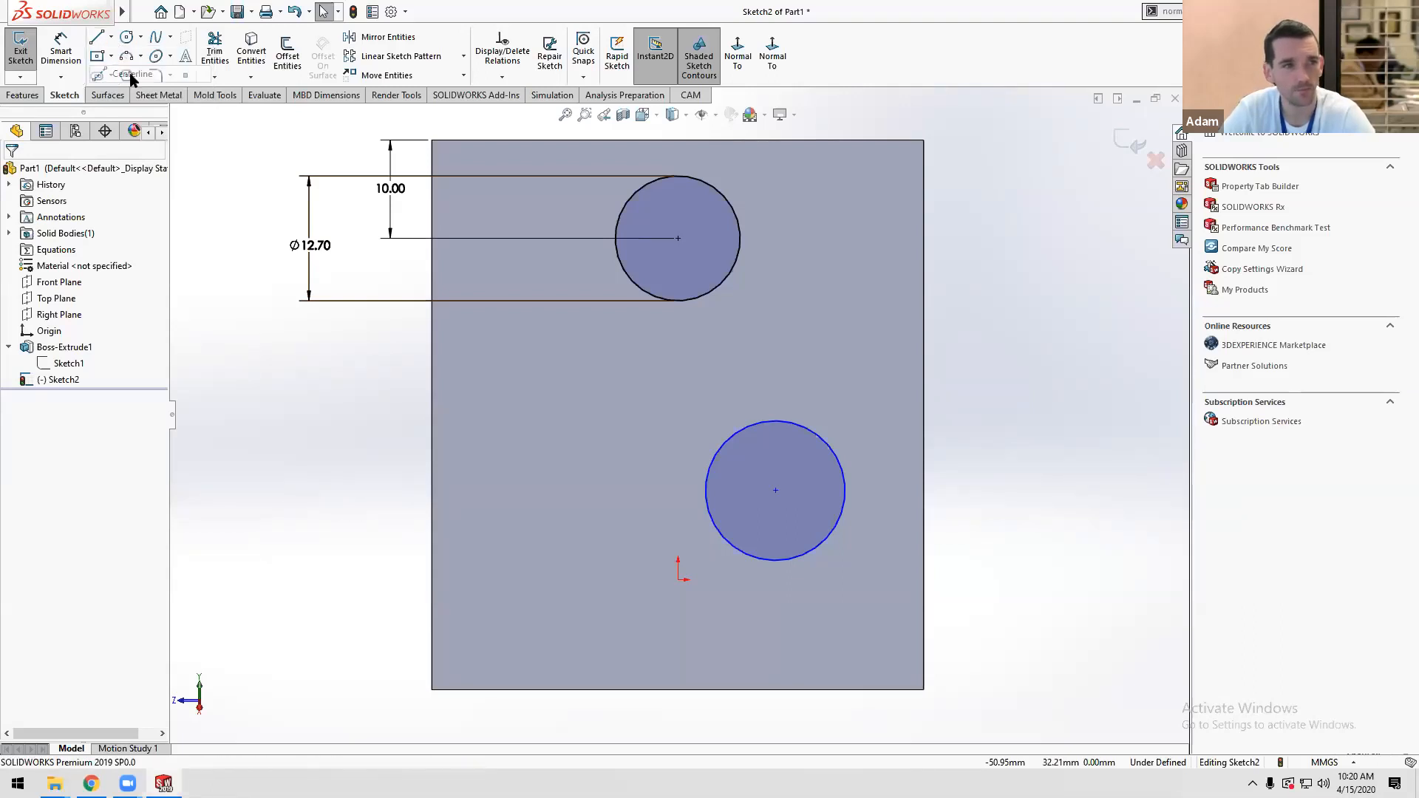
click(100, 38)
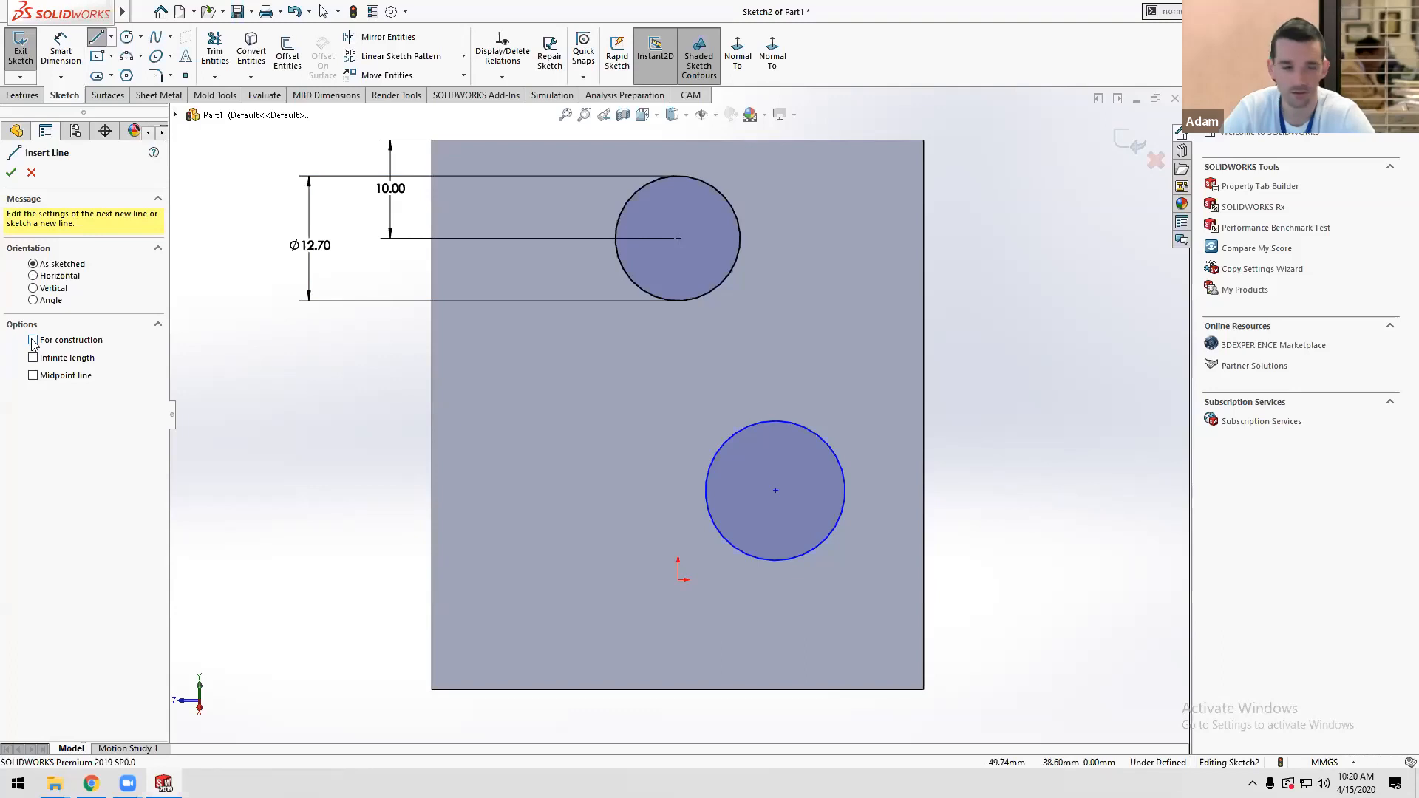
key(Escape)
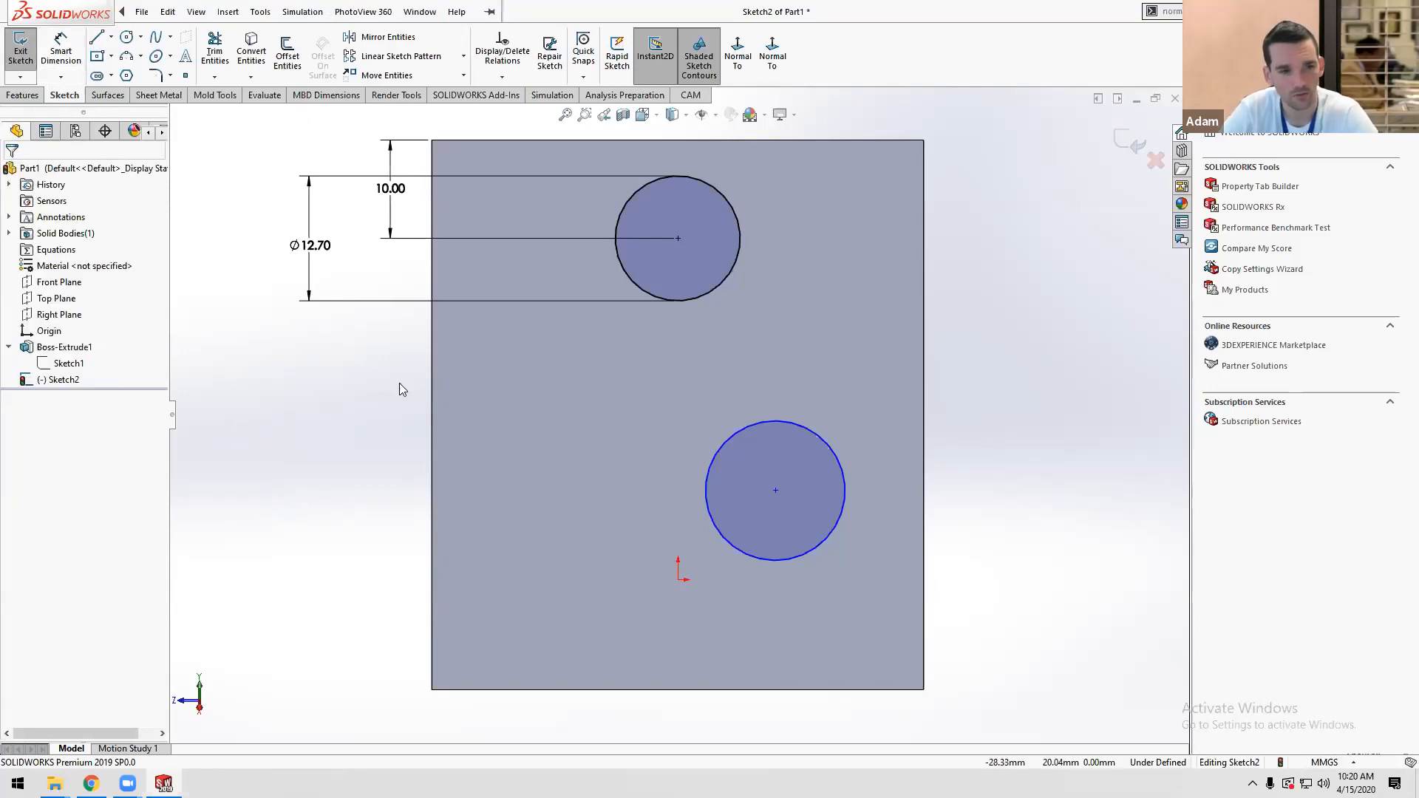
Sketch a construction line about 27.5 mm long from the upper circle's center to the lower circle's center.
right_drag(399, 383, 336, 386)
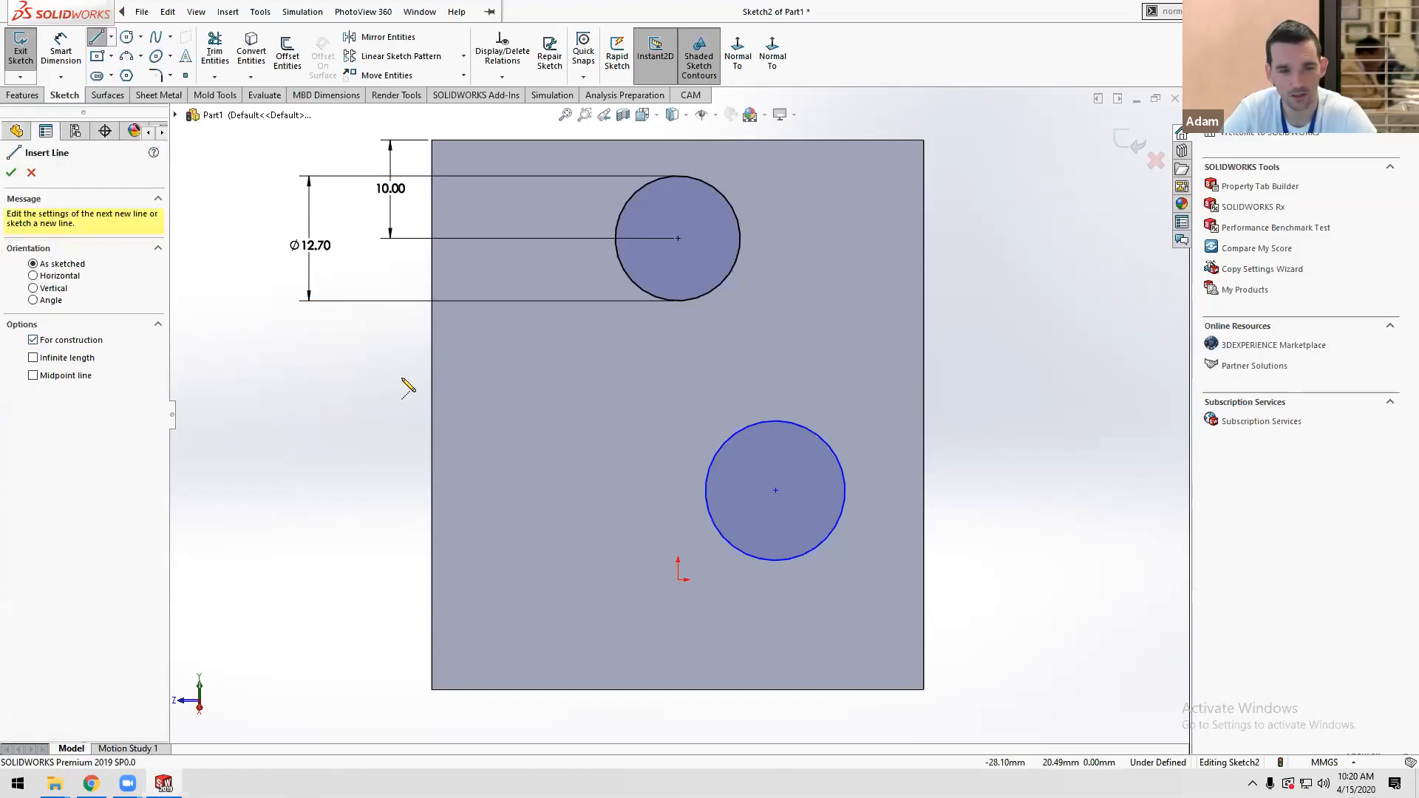
click(678, 239)
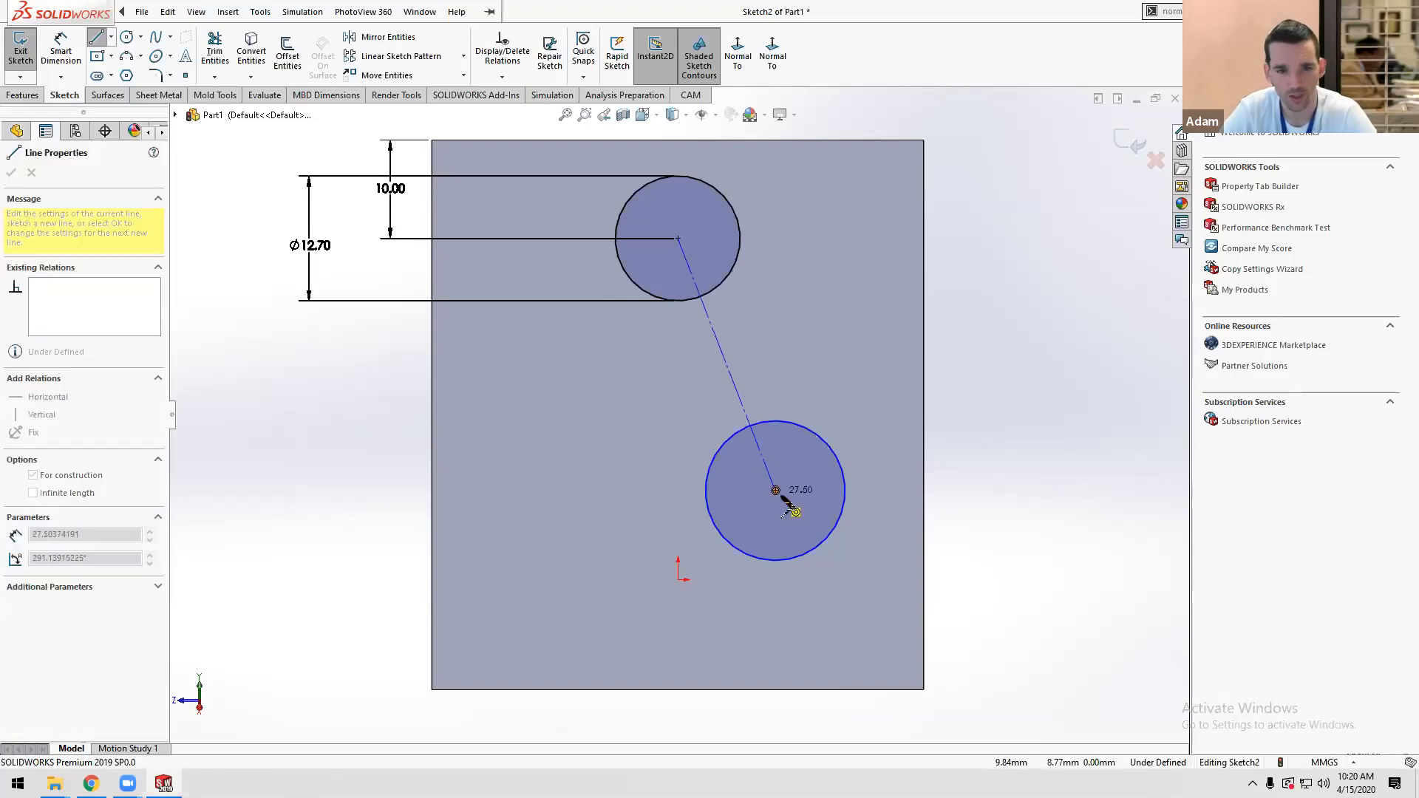
click(776, 490)
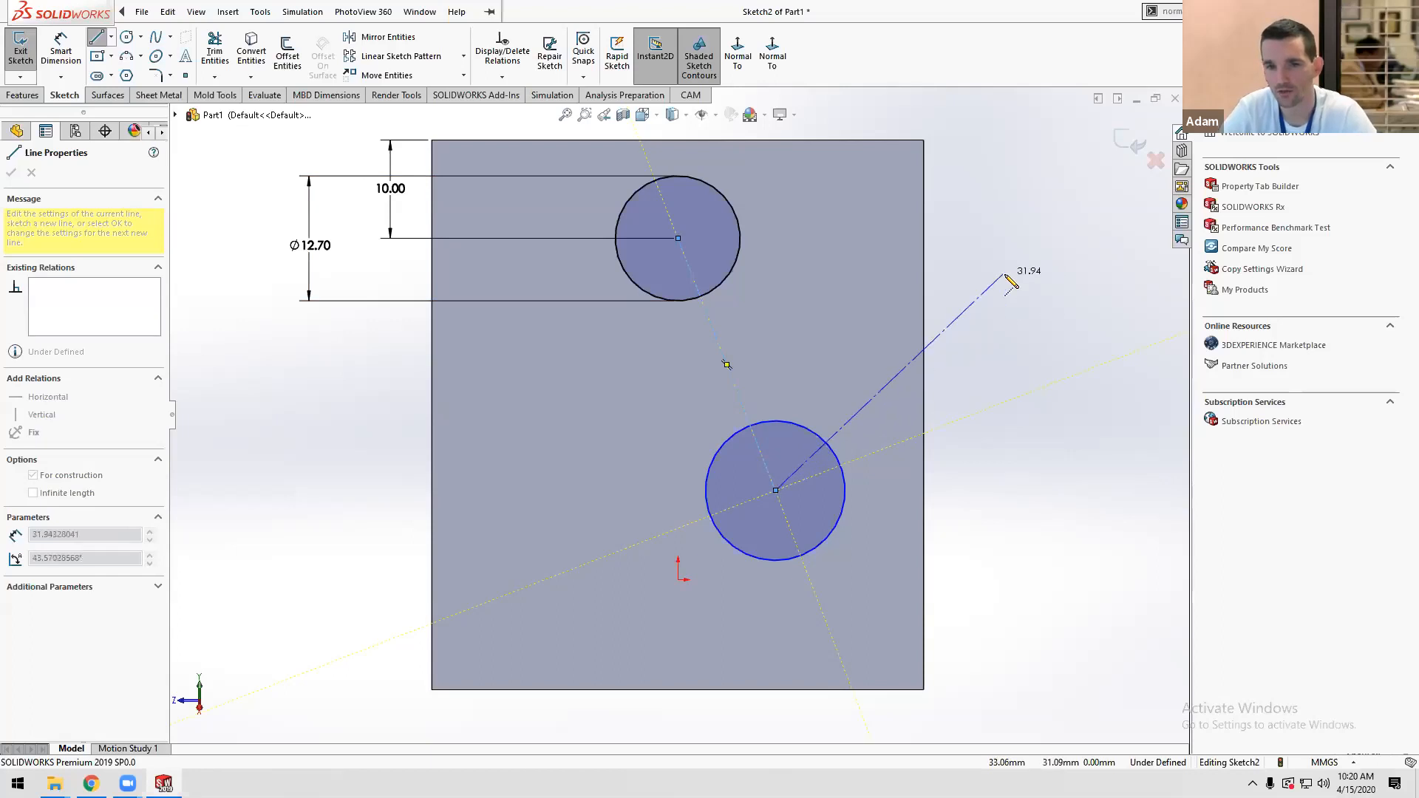
key(Escape)
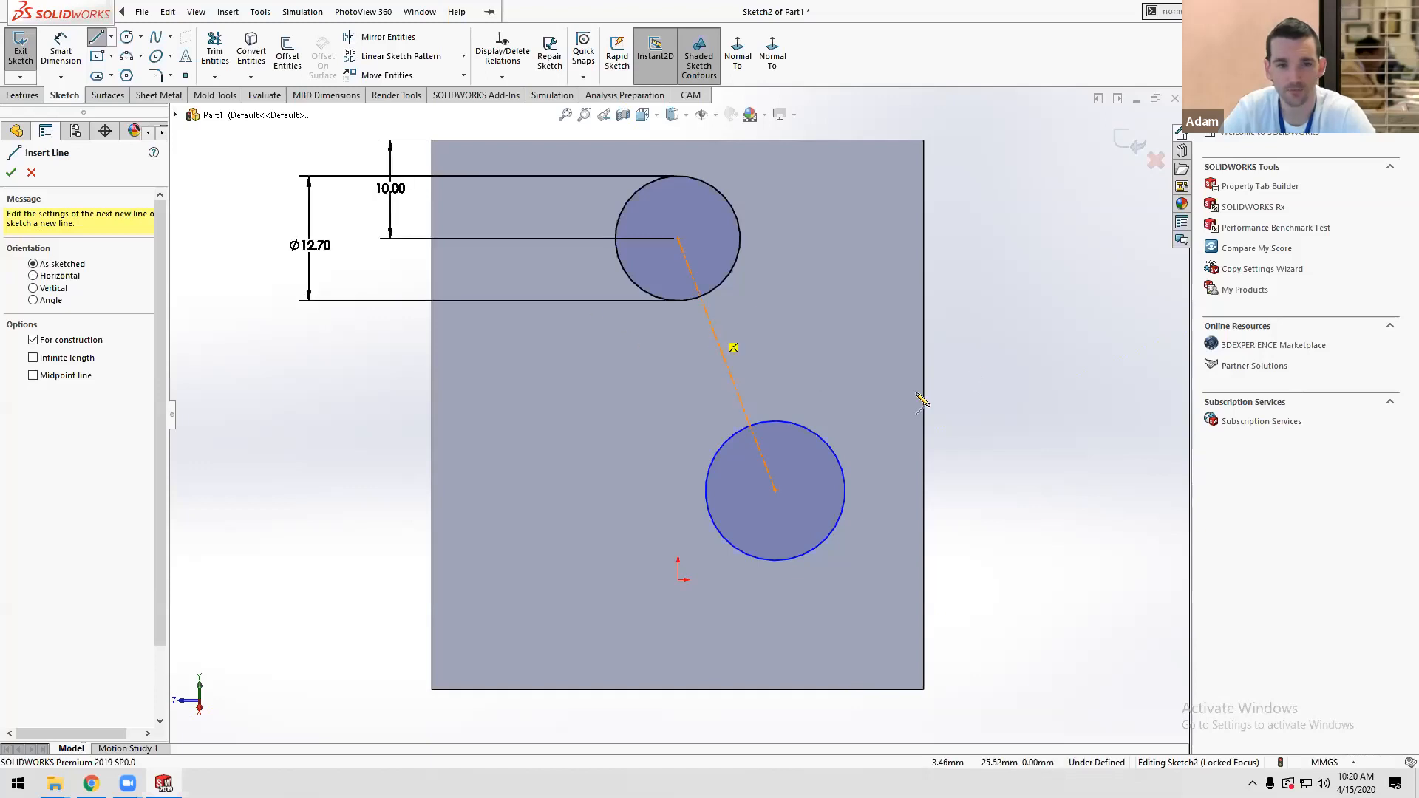
Dimension the vertical distance spanned by the construction line between the circle centers as 25.4 mm.
key(d)
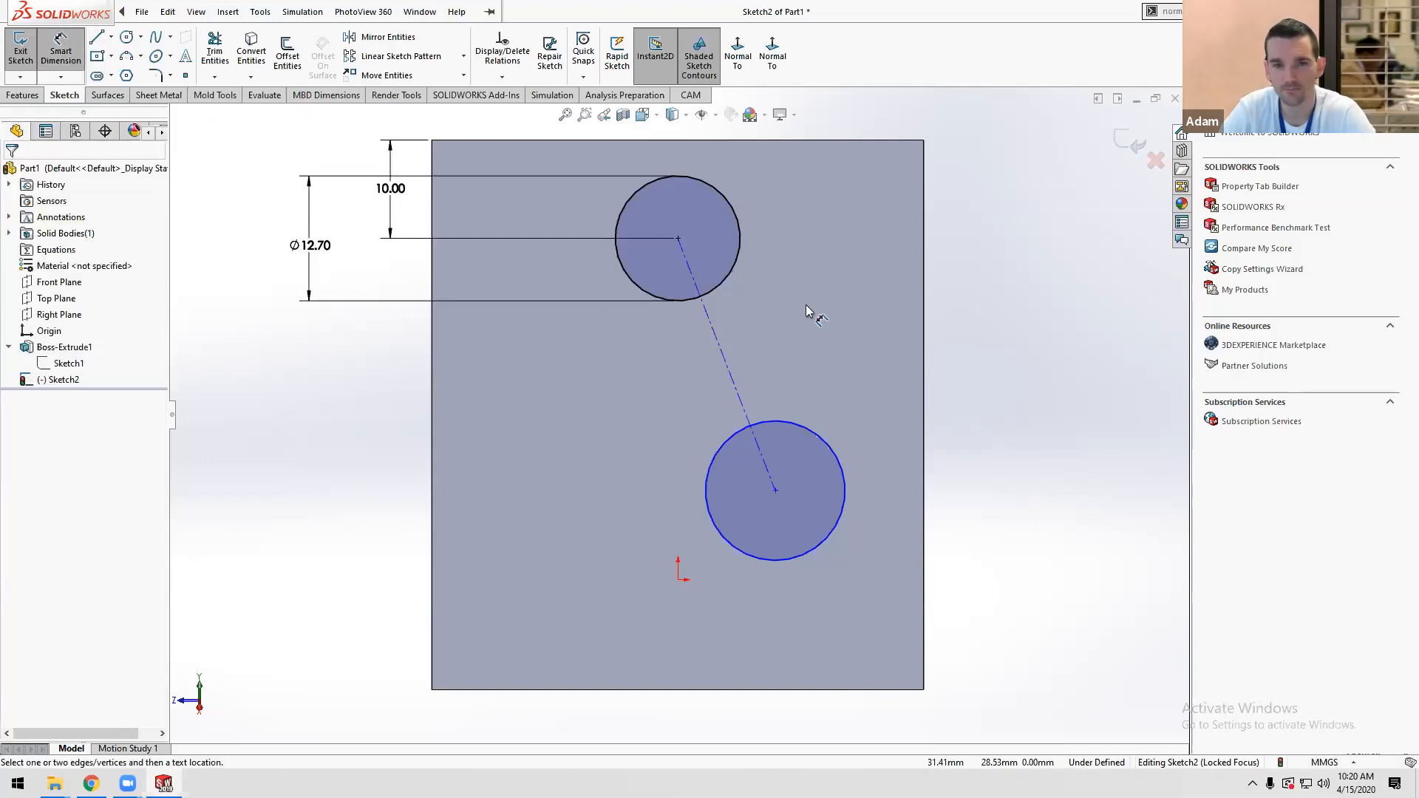
click(724, 364)
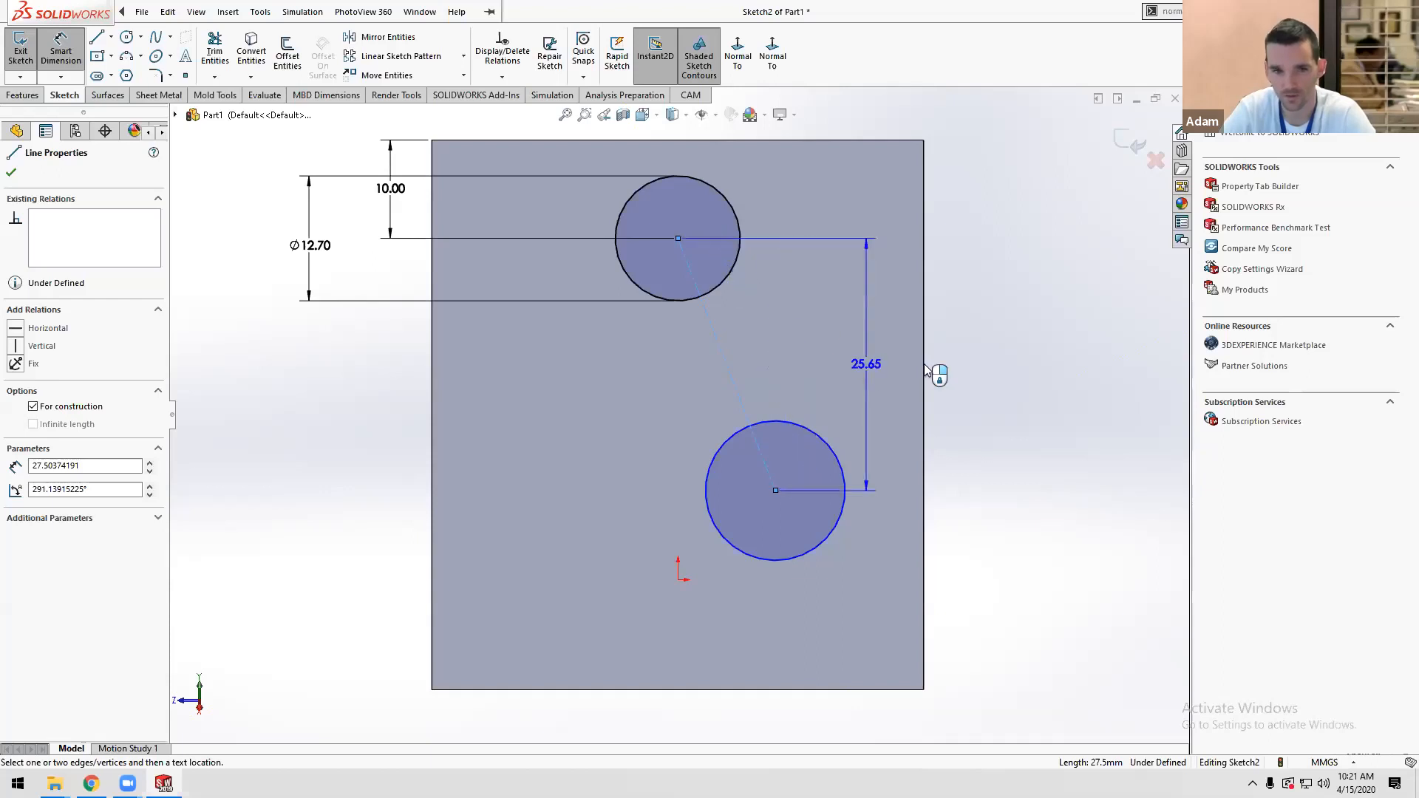
click(994, 365)
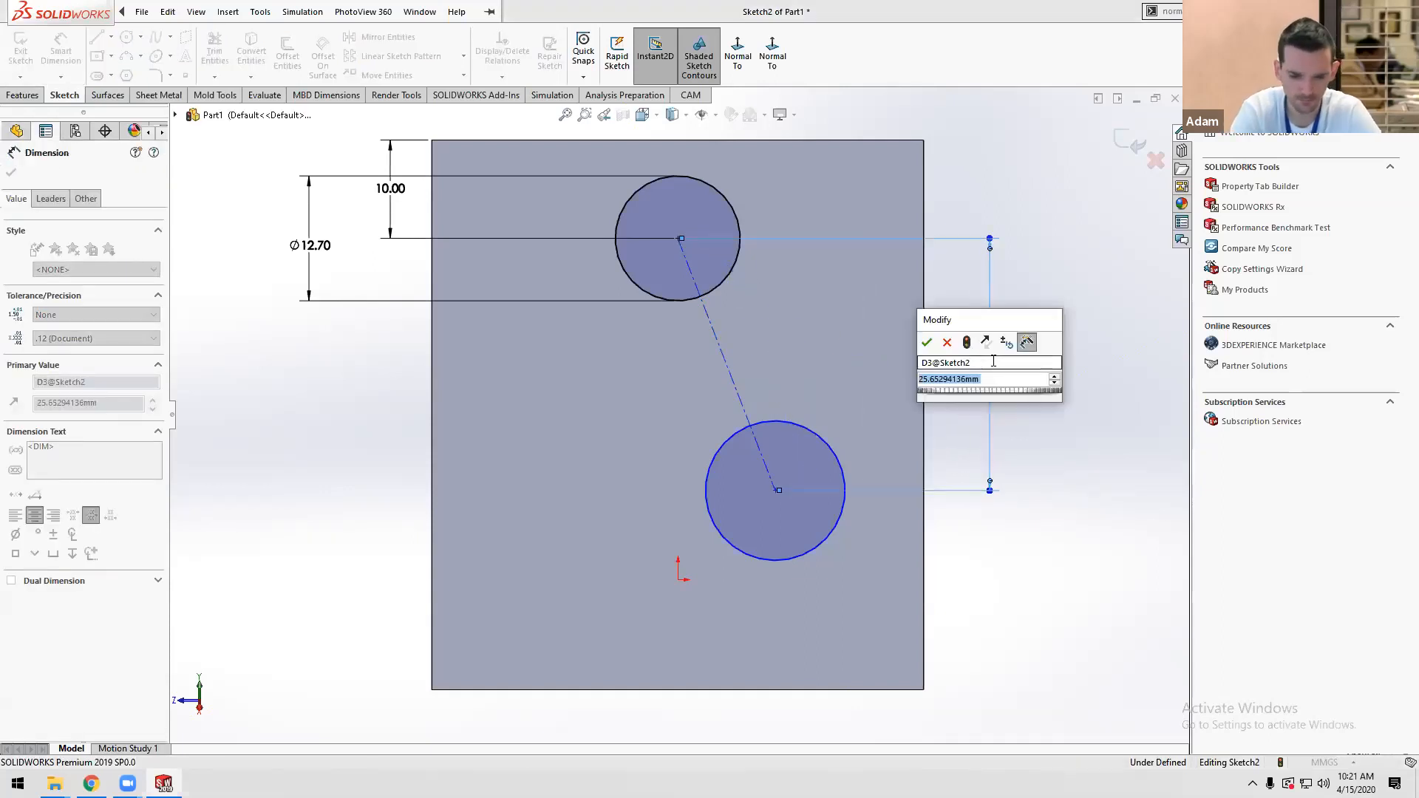
text(25.4)
key(Return)
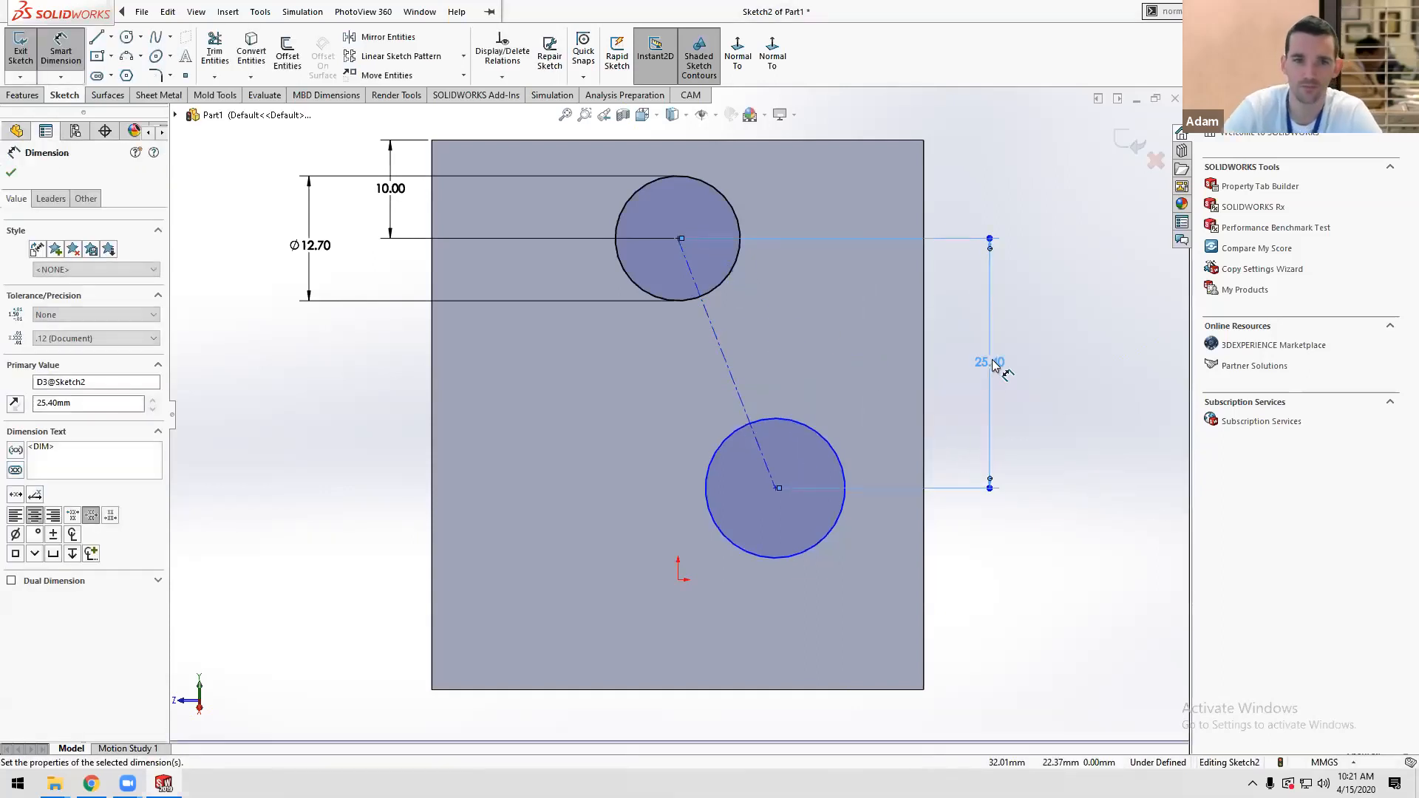
Dimension the lower circle's center 10 mm from the sloped face's right edge, placing the dimension below the face.
click(776, 491)
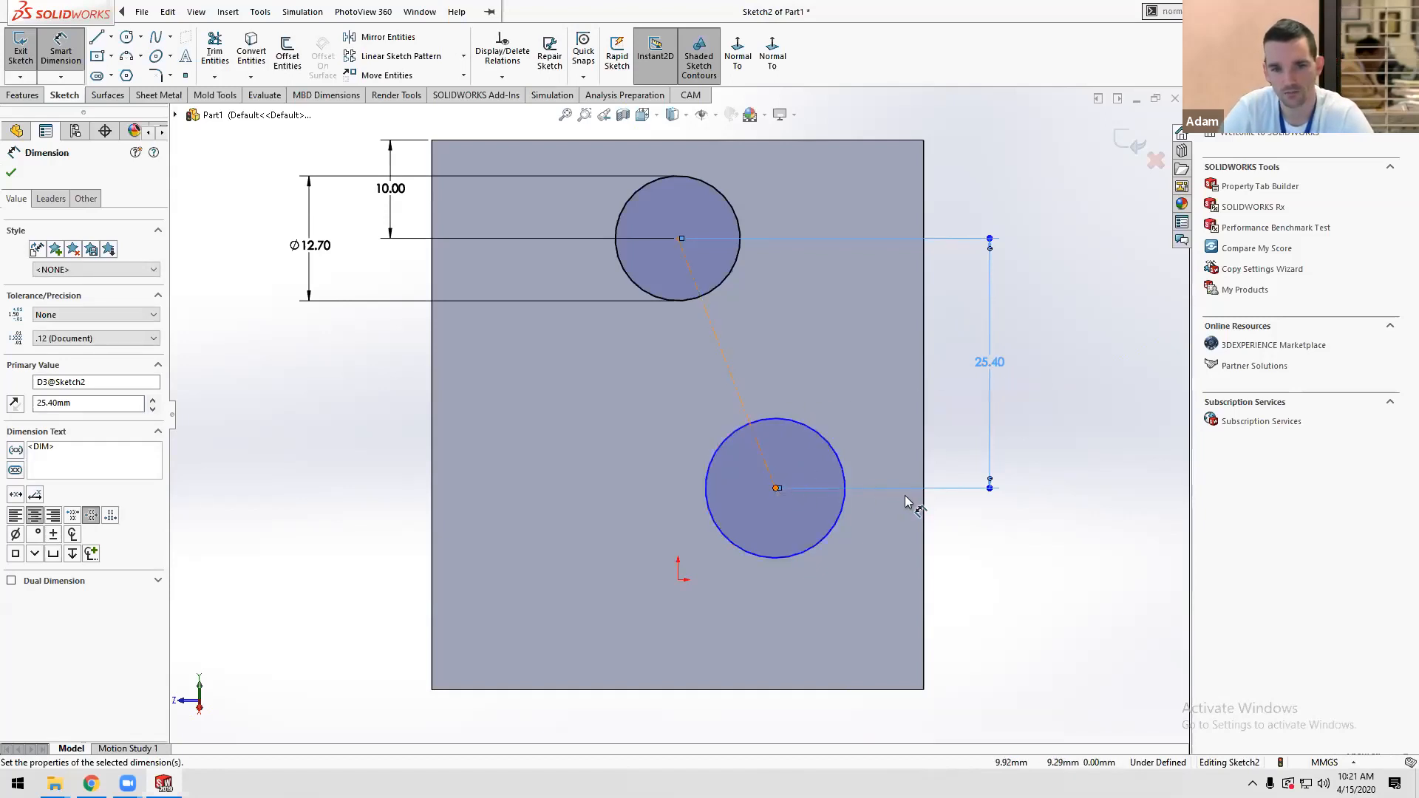
click(924, 499)
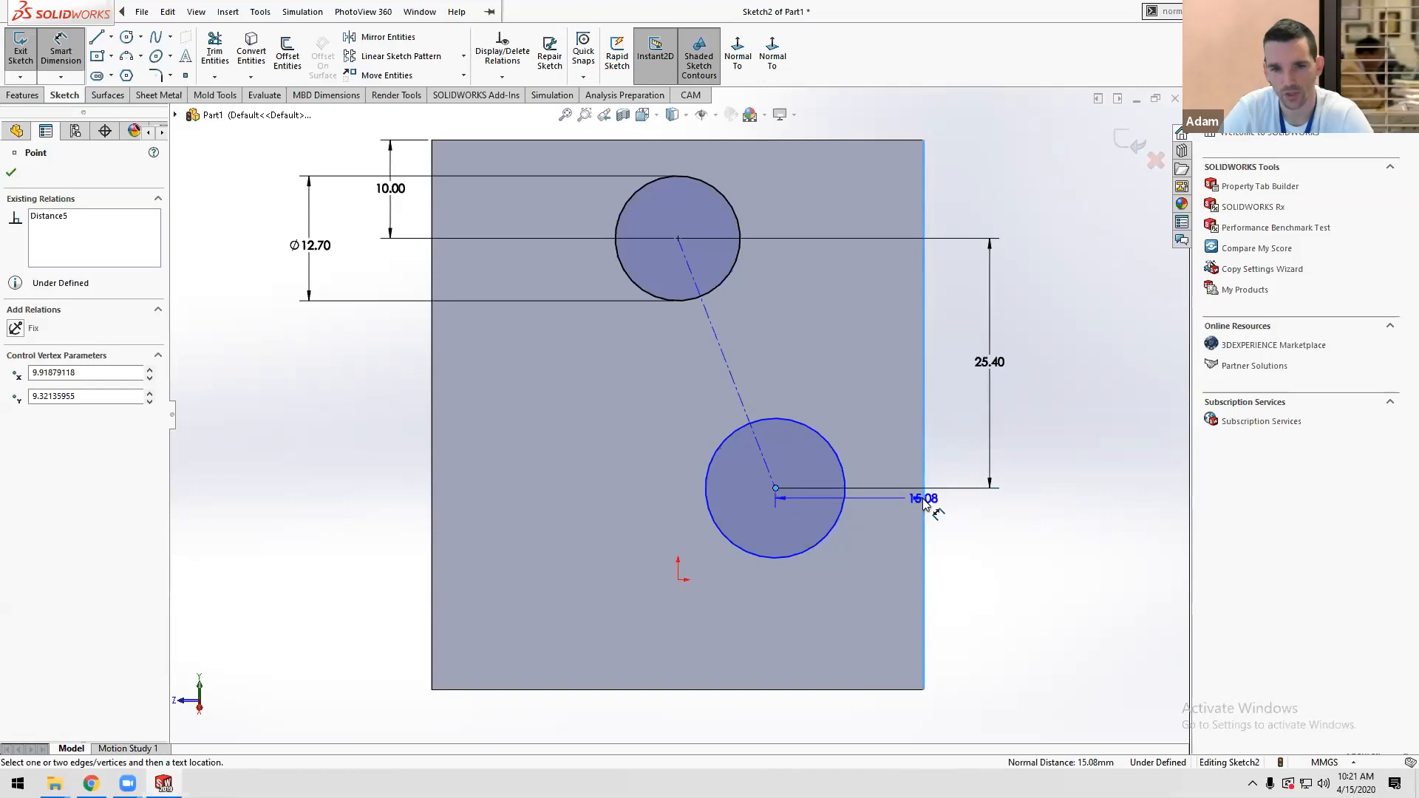
click(861, 706)
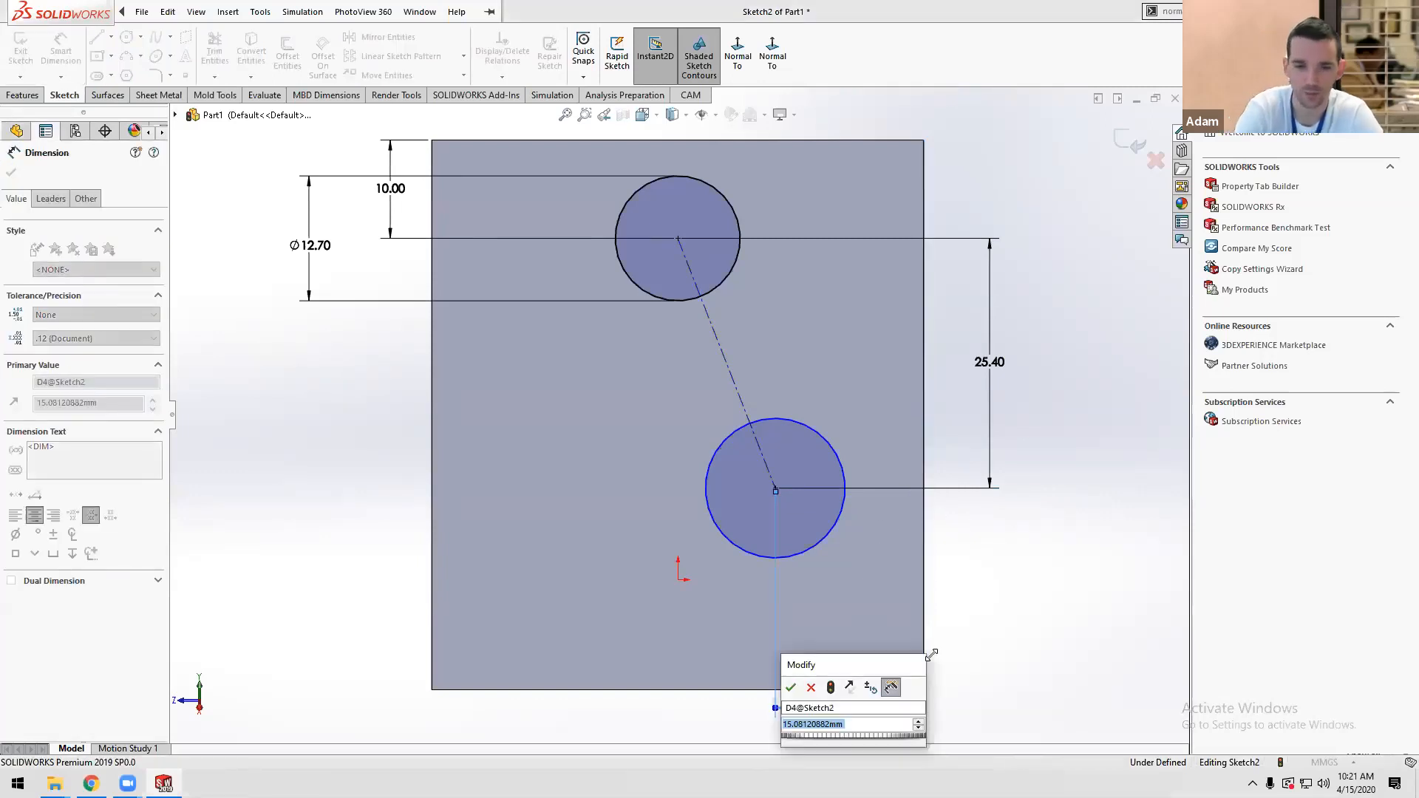
text(10)
key(Return)
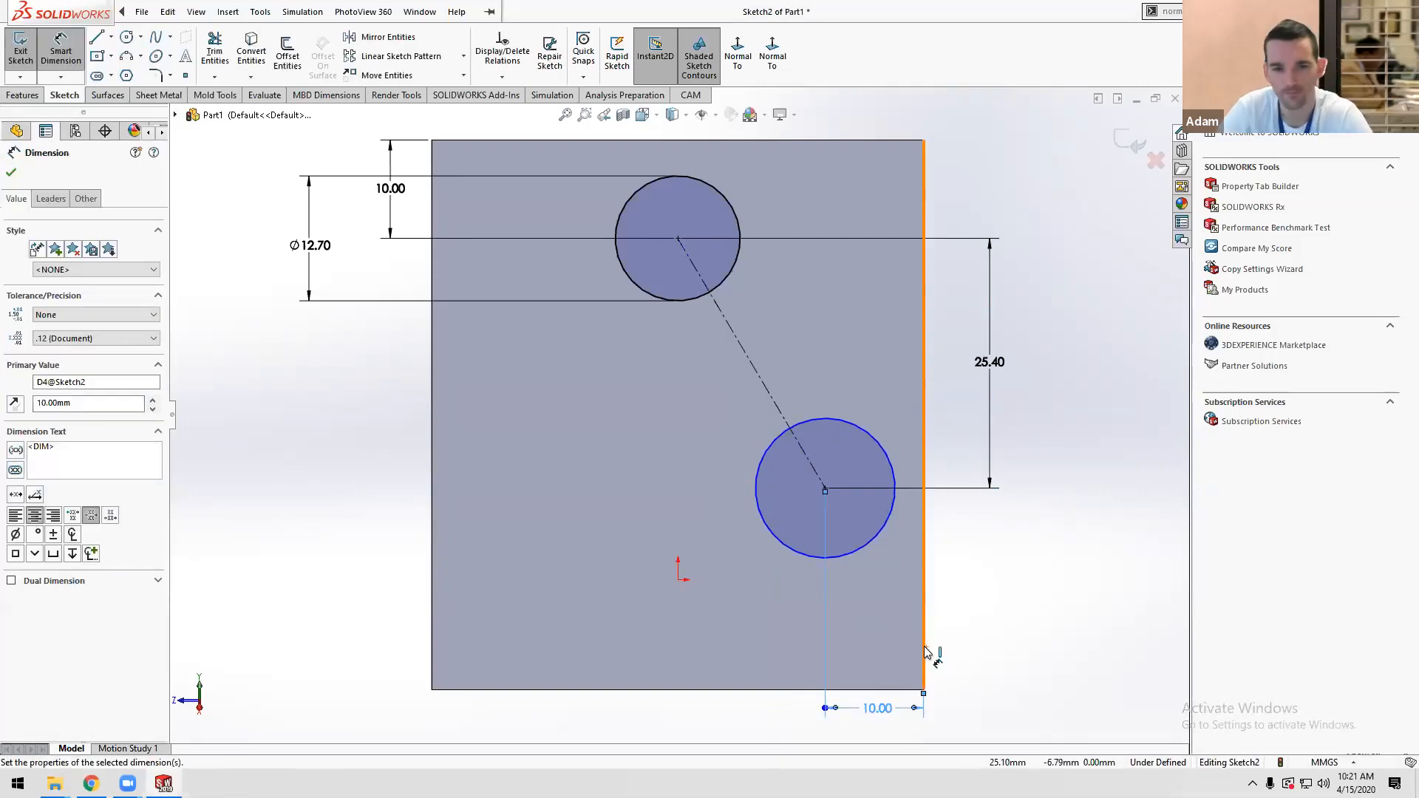
key(Escape)
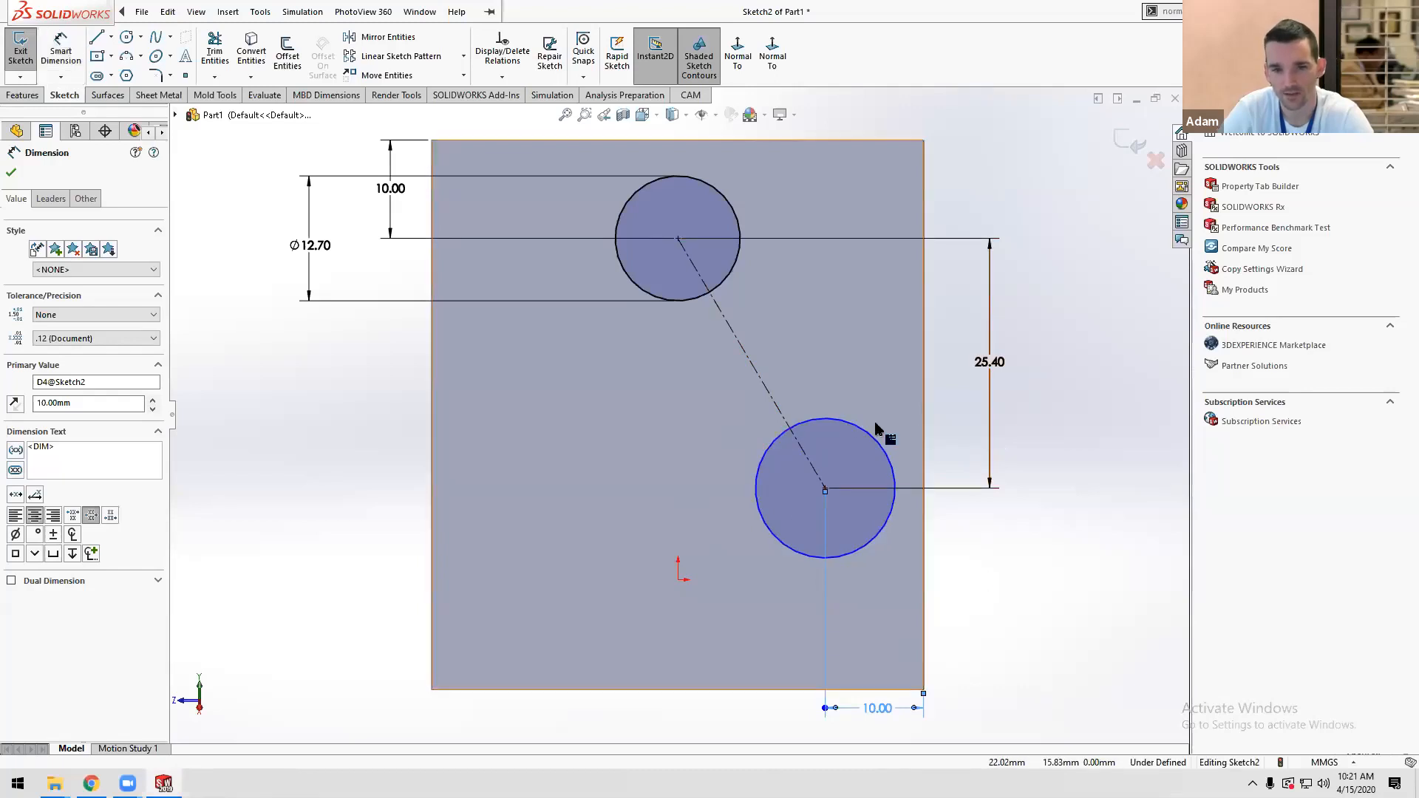
Add an Equal relation between the lower circle and the 12.70 mm upper circle.
click(839, 458)
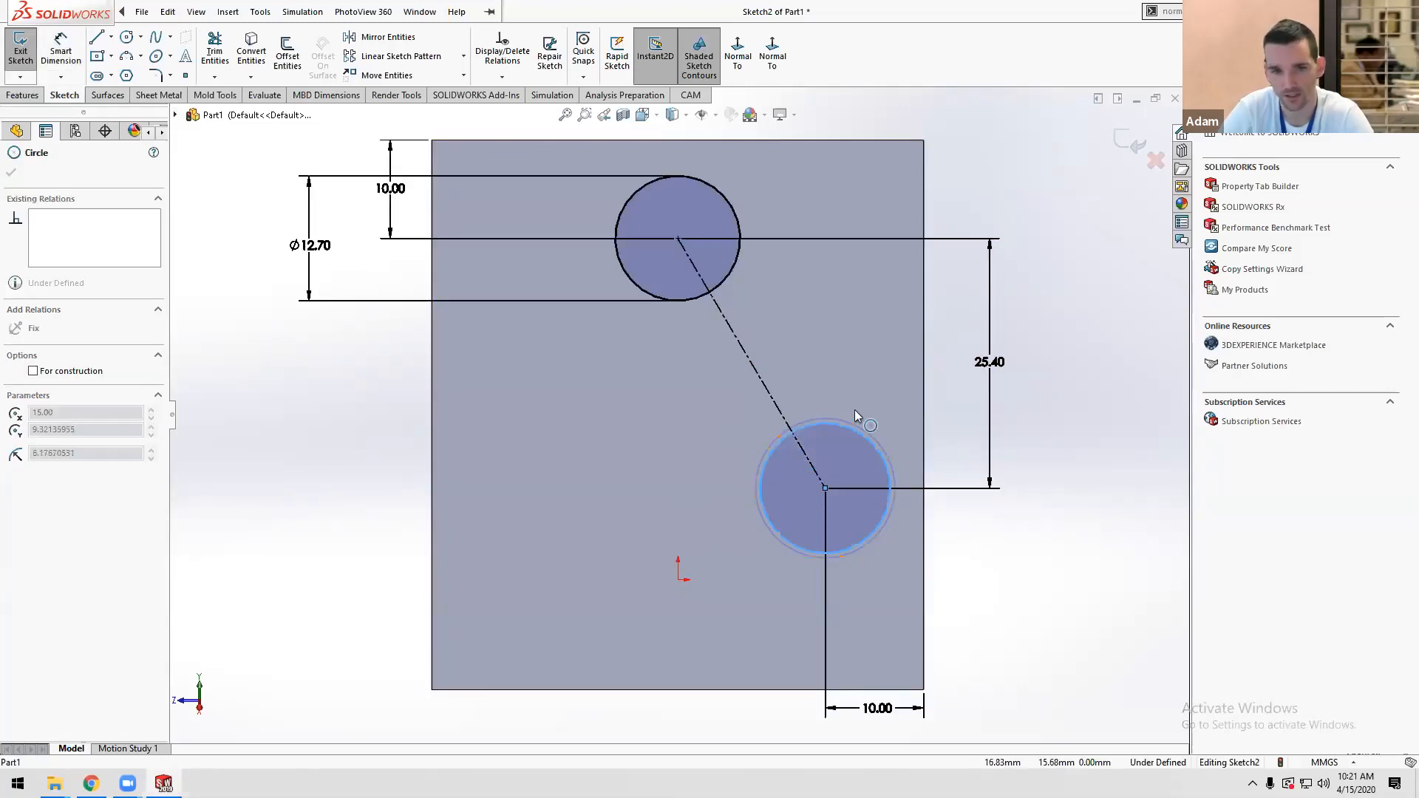
key(Escape)
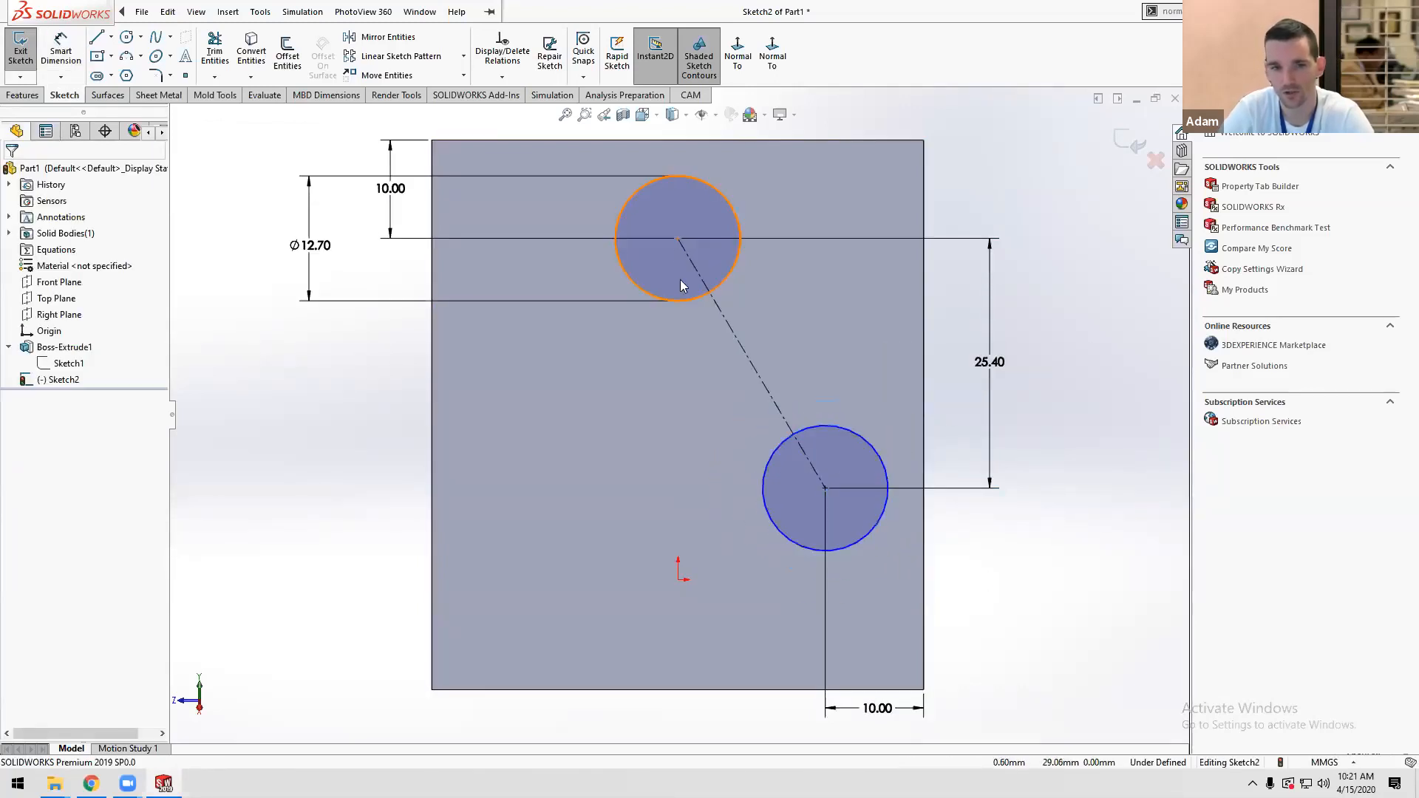
click(834, 431)
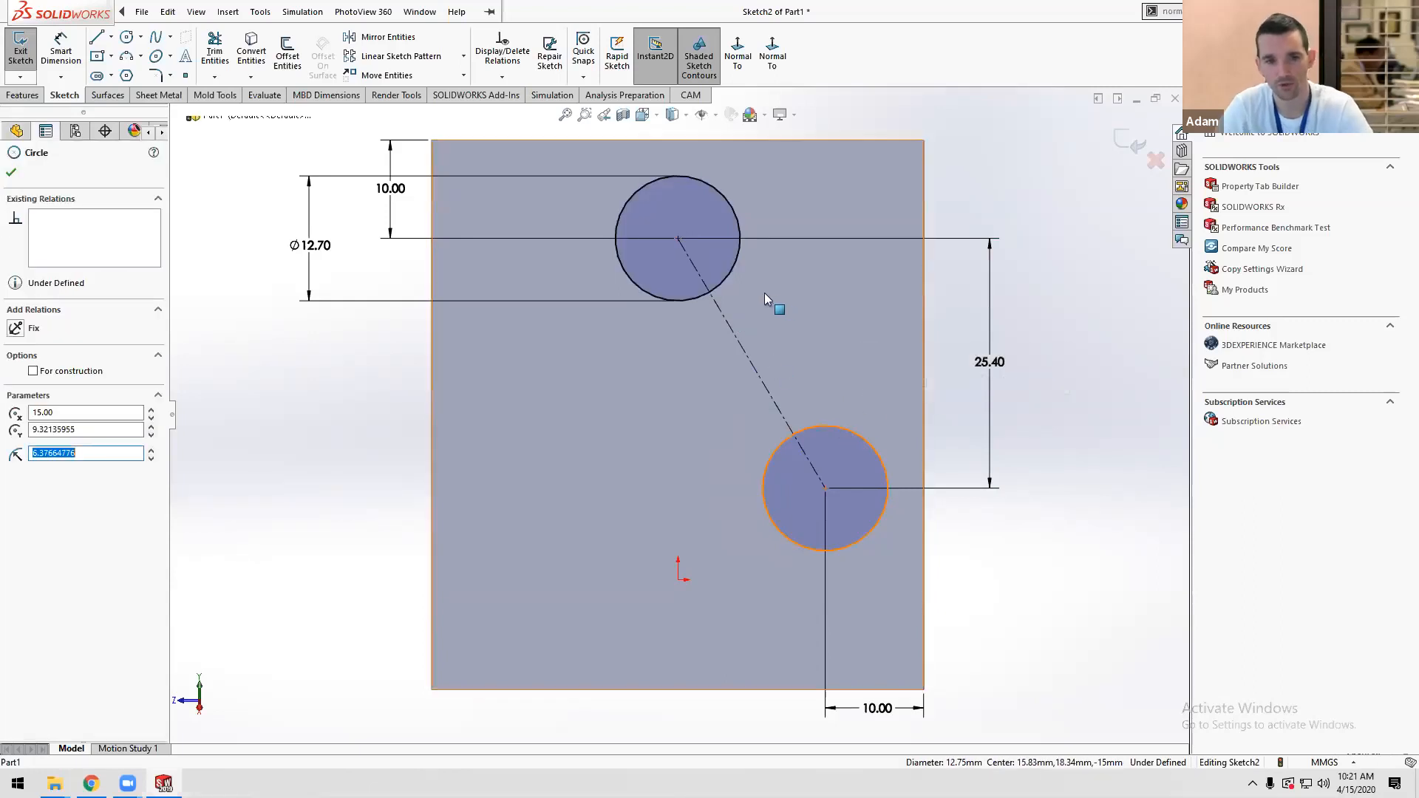
ctrl+click(726, 275)
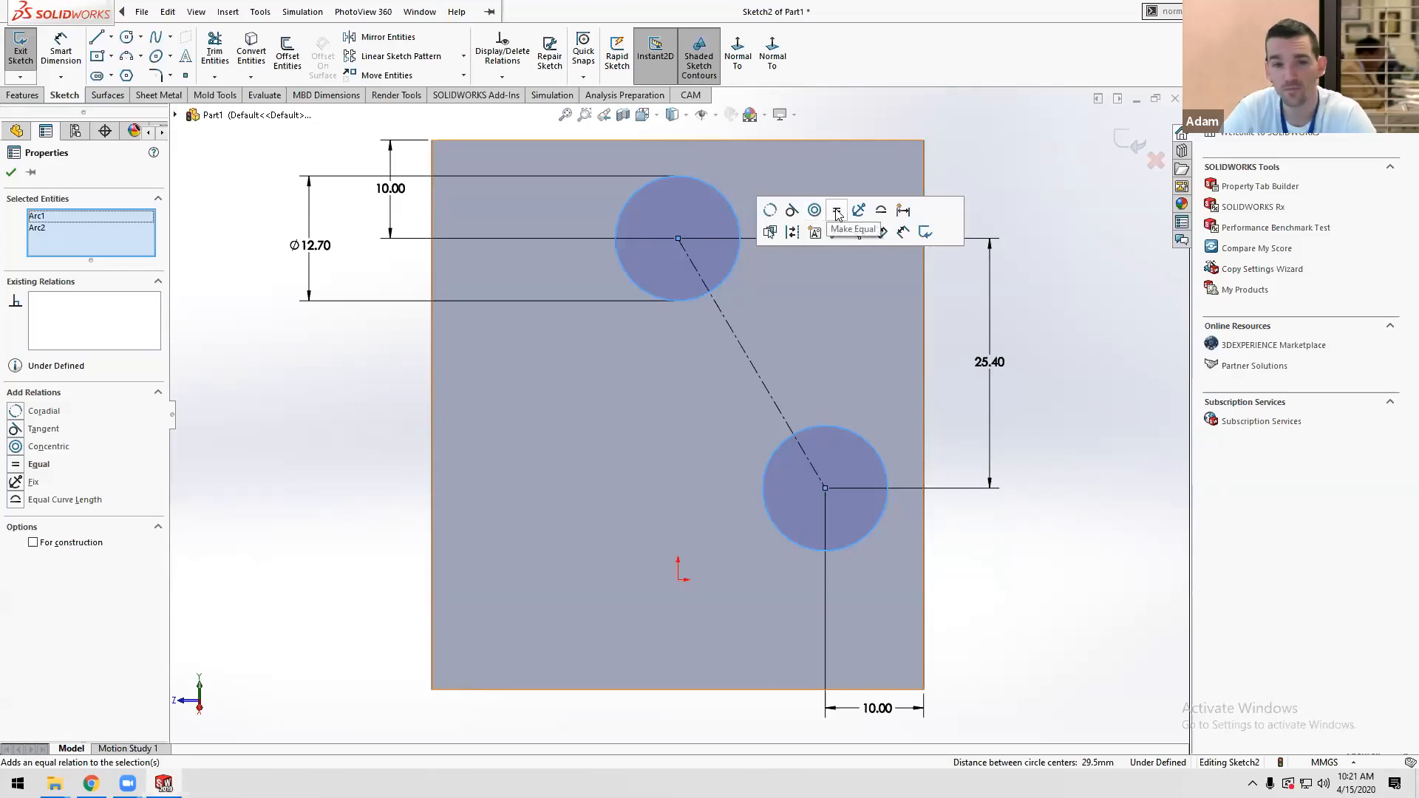
click(838, 212)
click(1097, 415)
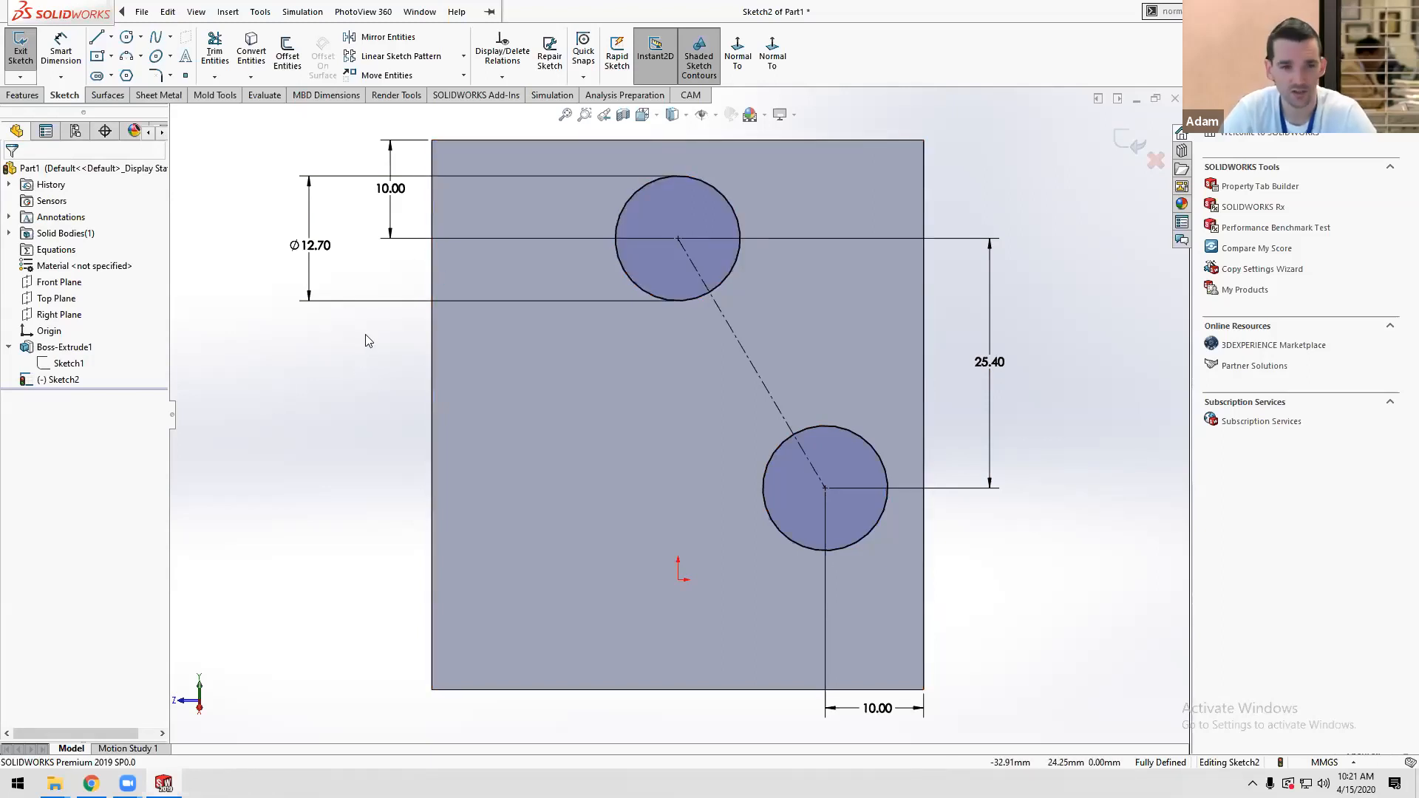
Sketch a vertical centerline about 21 mm long upward from the origin on the sloped face.
click(110, 37)
click(130, 72)
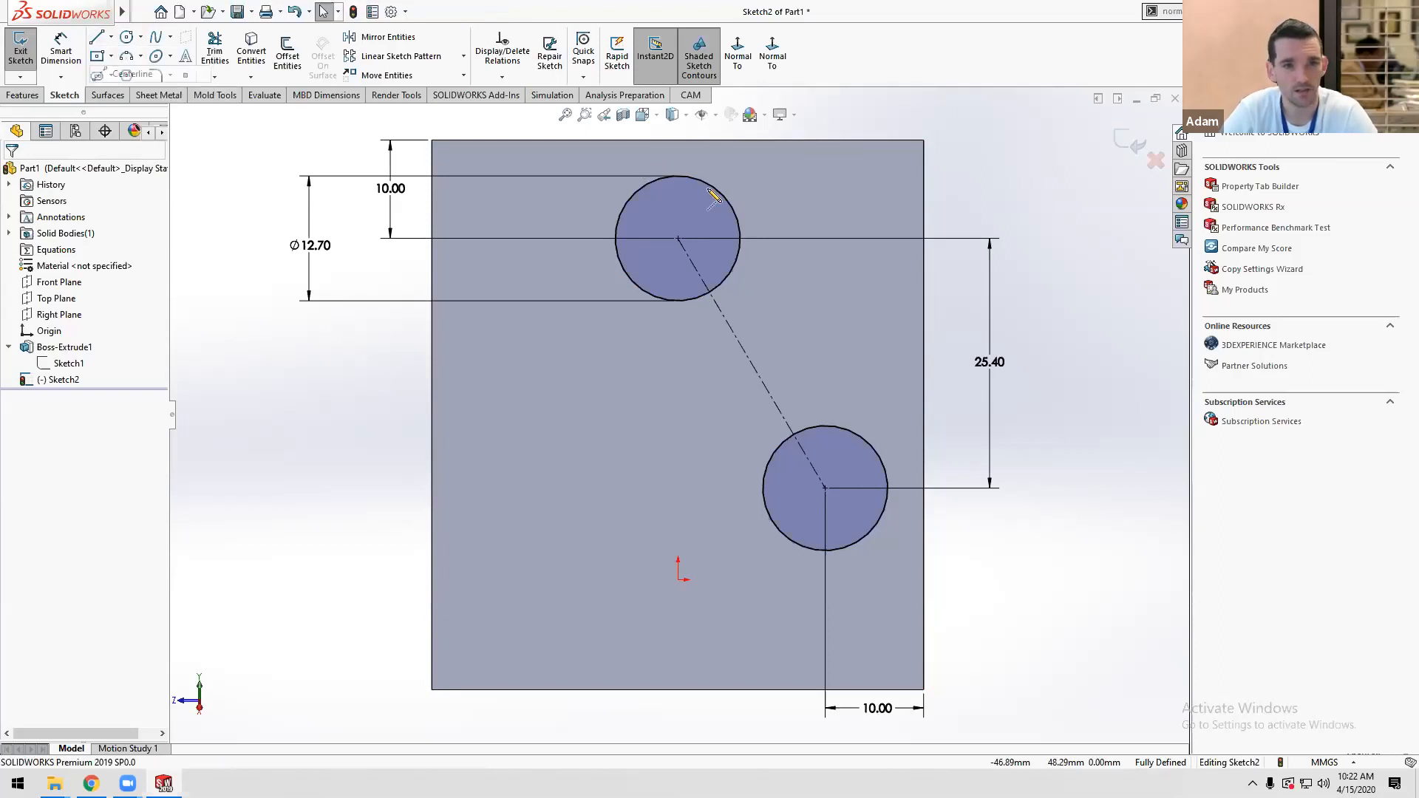
click(679, 578)
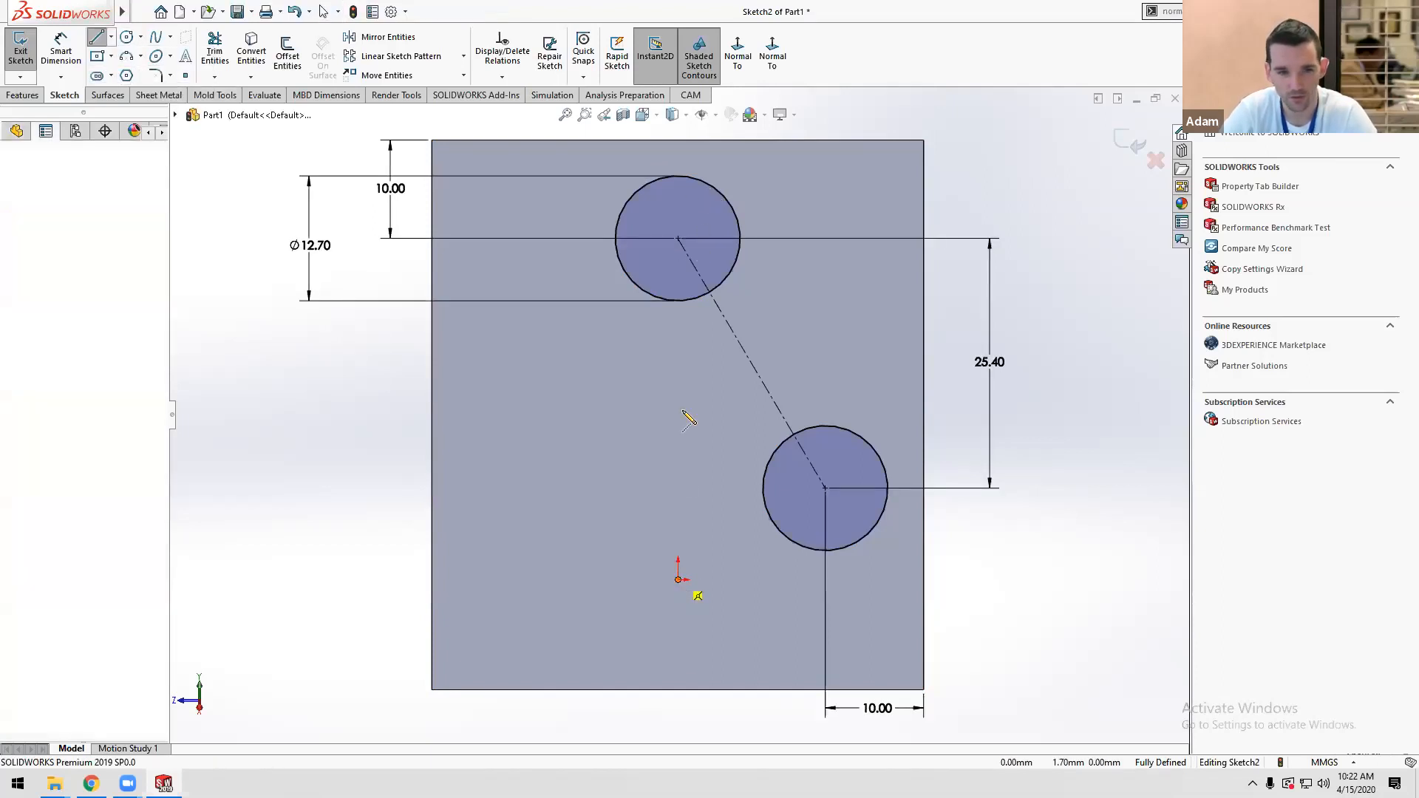
click(679, 375)
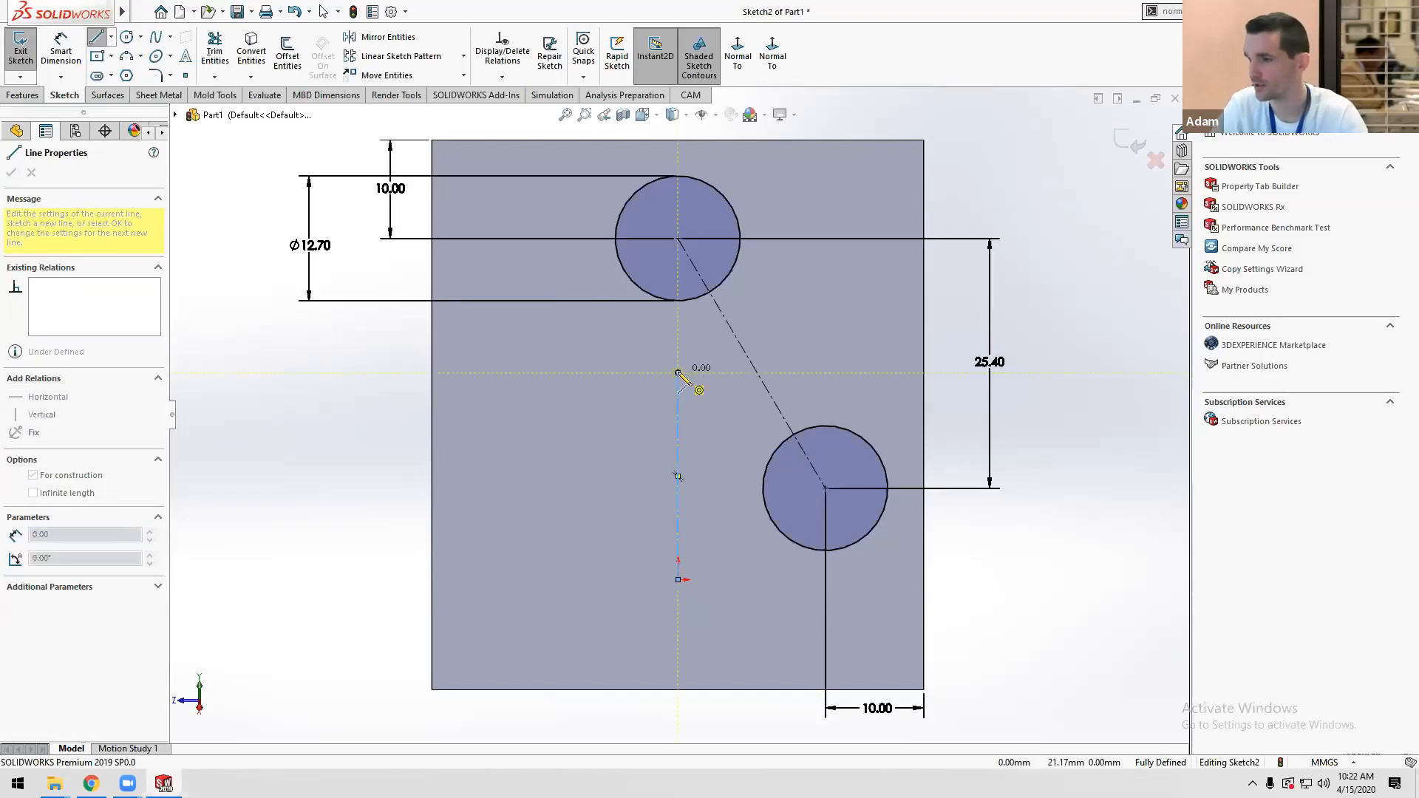
key(Escape)
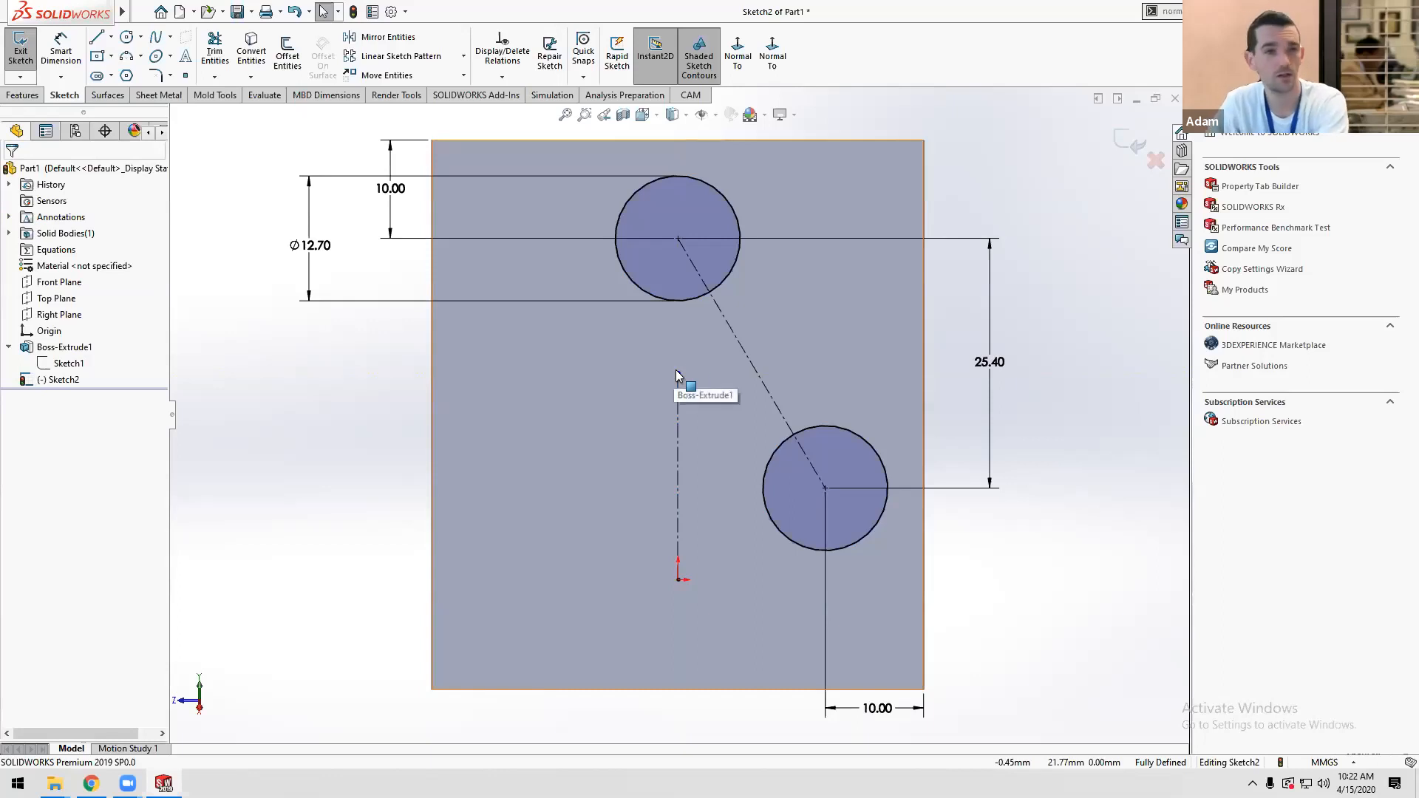
Mirror the lower circle about the vertical centerline with Copy on.
click(386, 39)
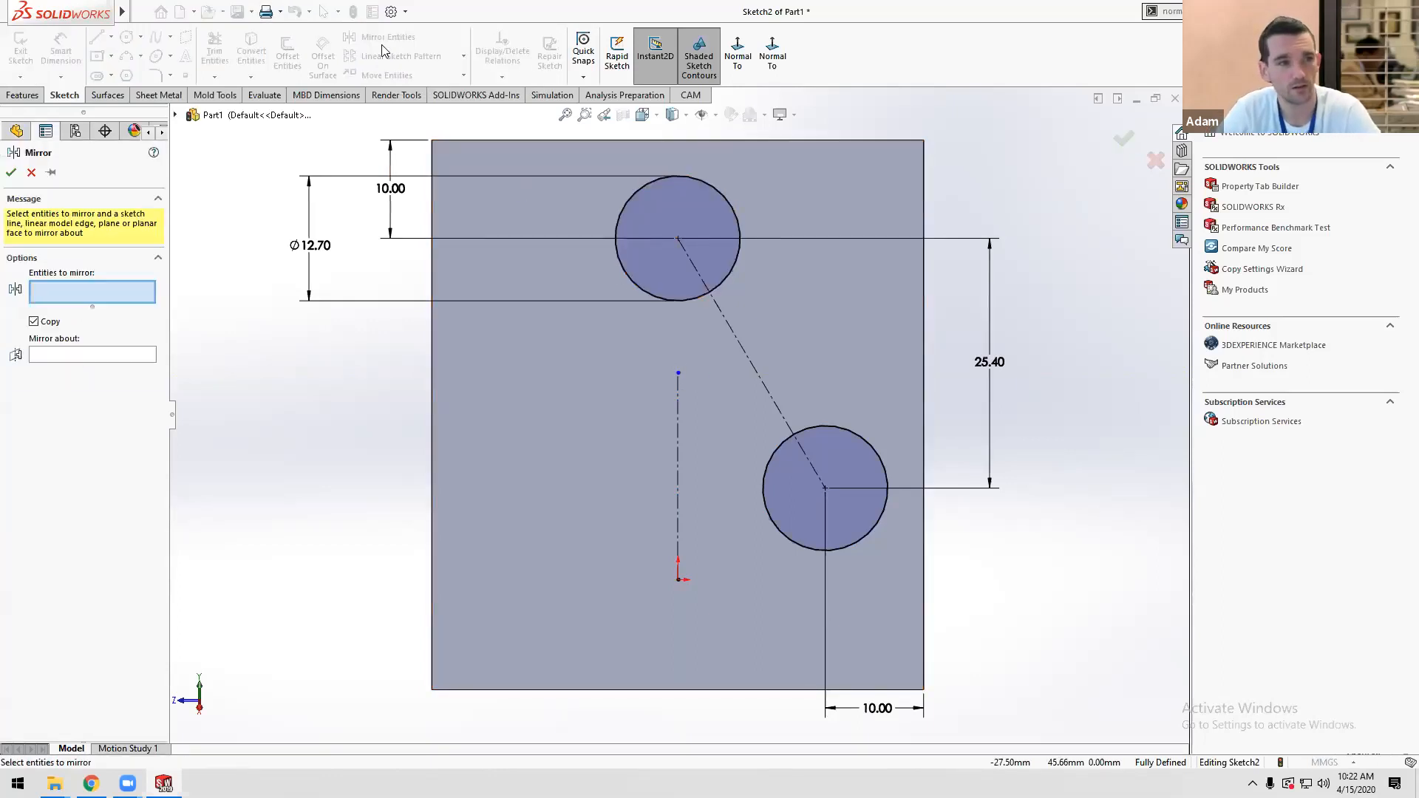
click(828, 433)
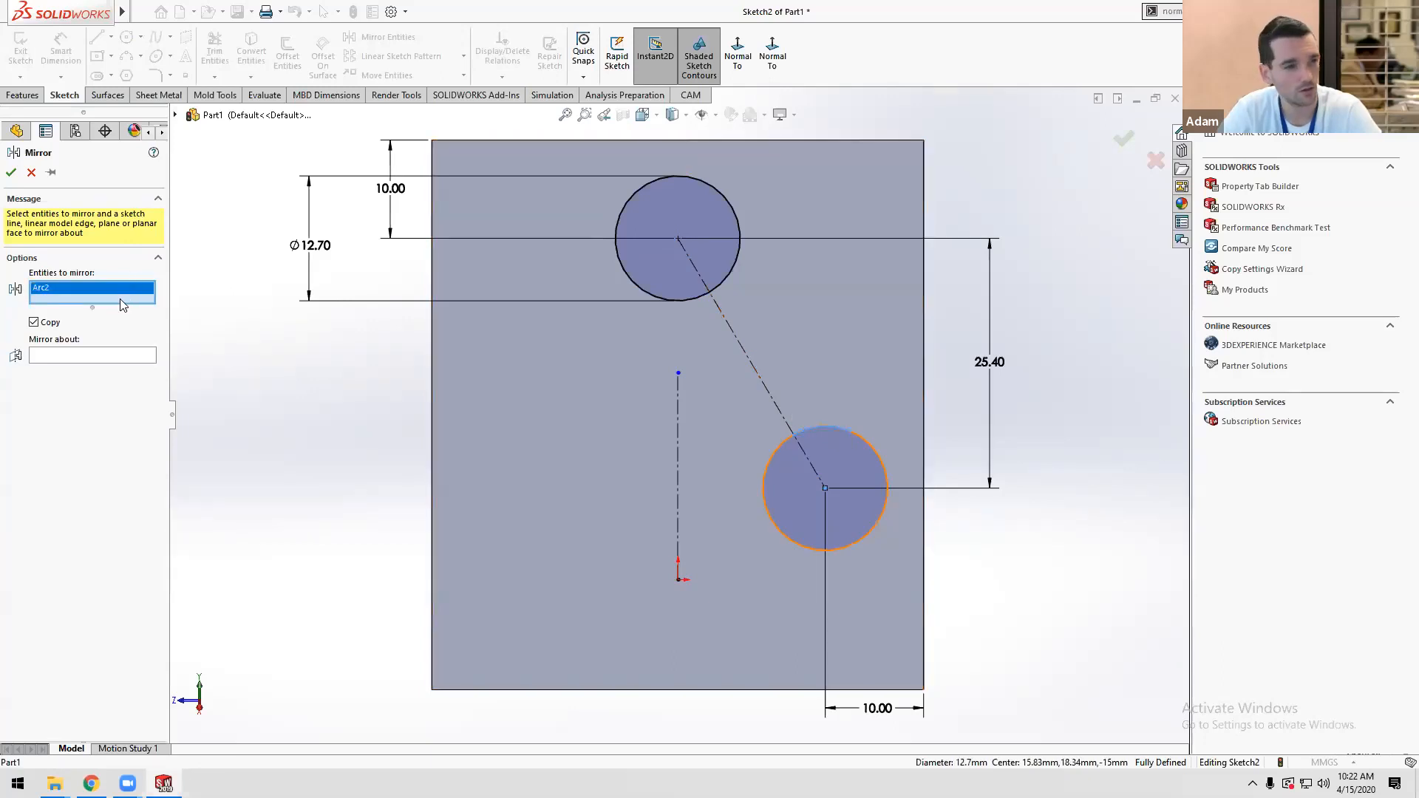
click(74, 355)
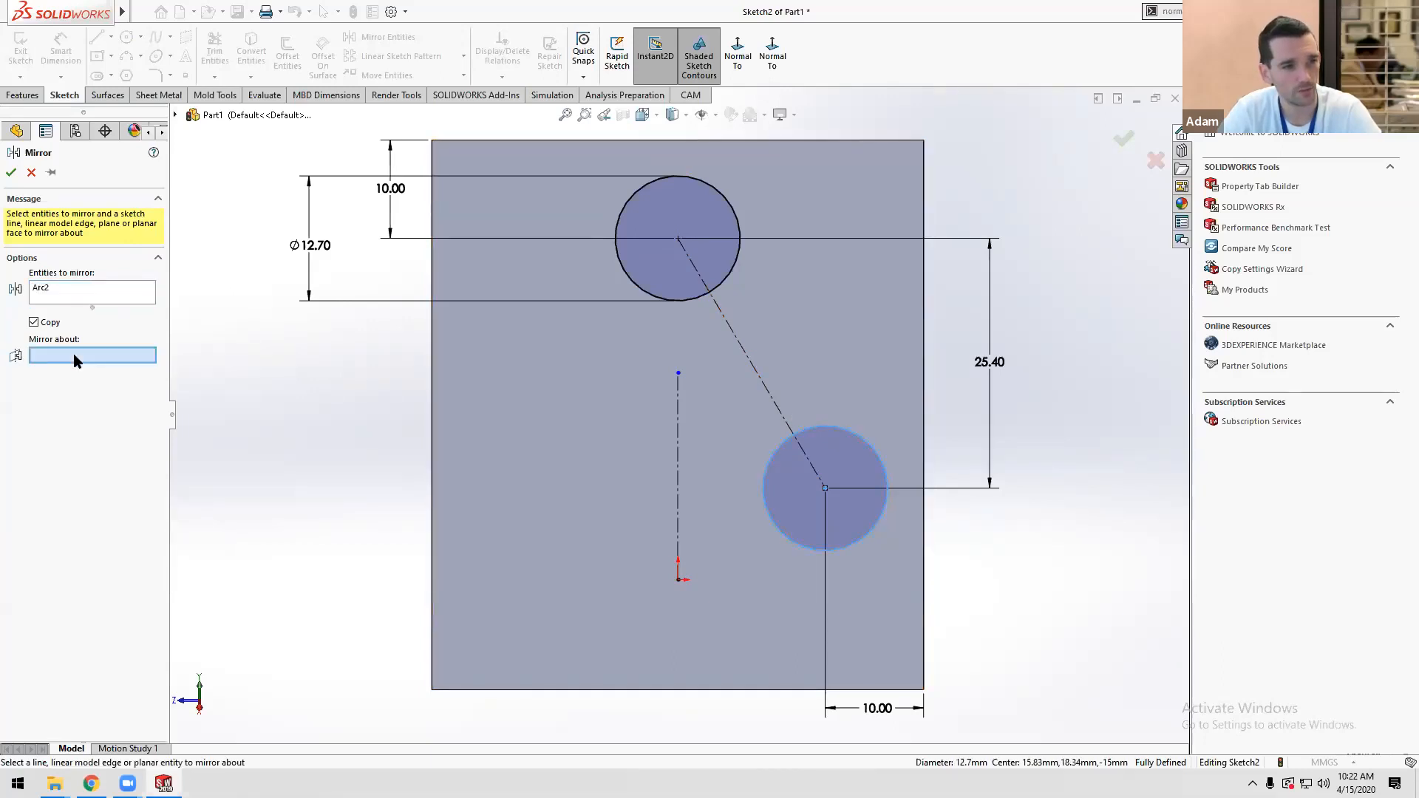
click(678, 429)
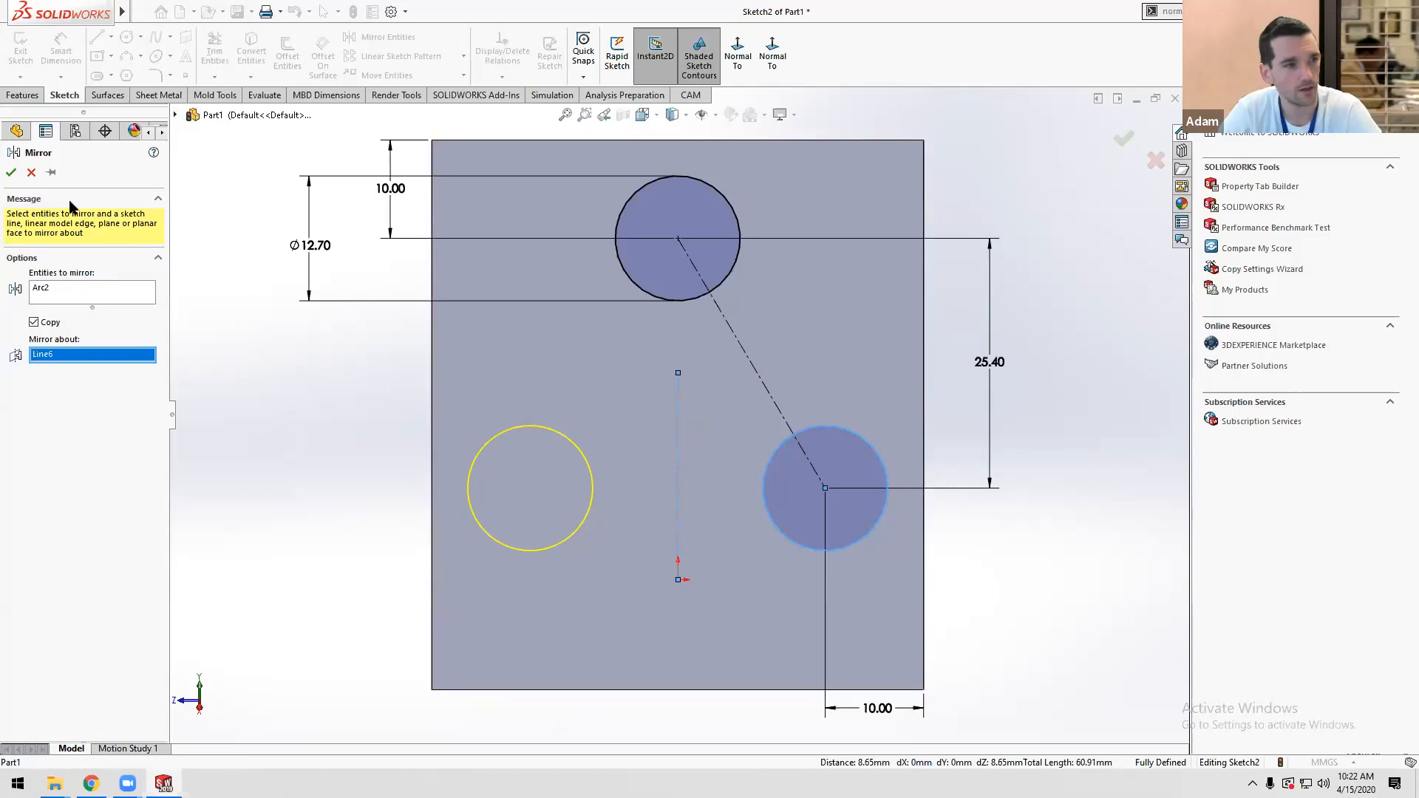
click(11, 174)
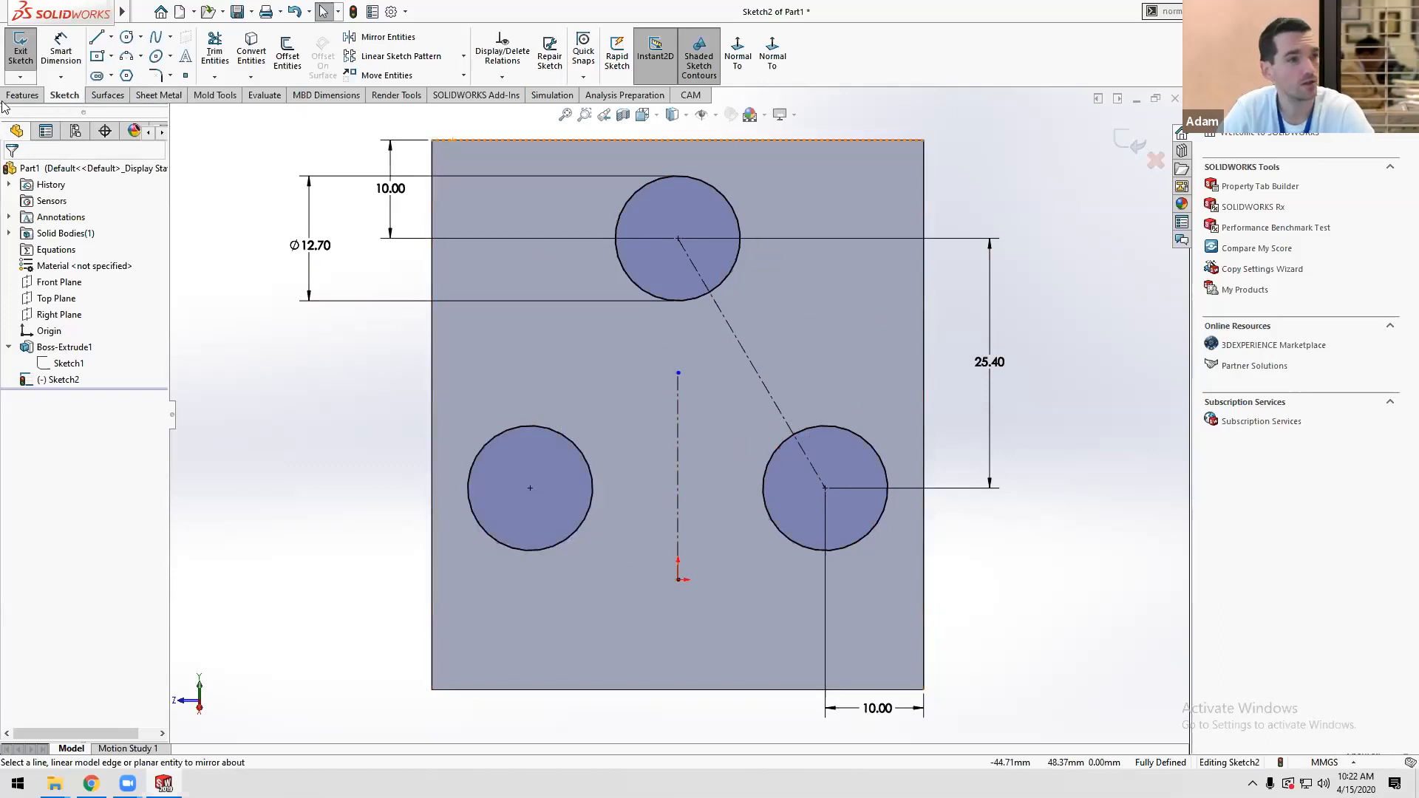
Start an Extruded Cut of the three circles with the end condition Offset From Surface, referencing the wedge's vertical back face.
click(23, 95)
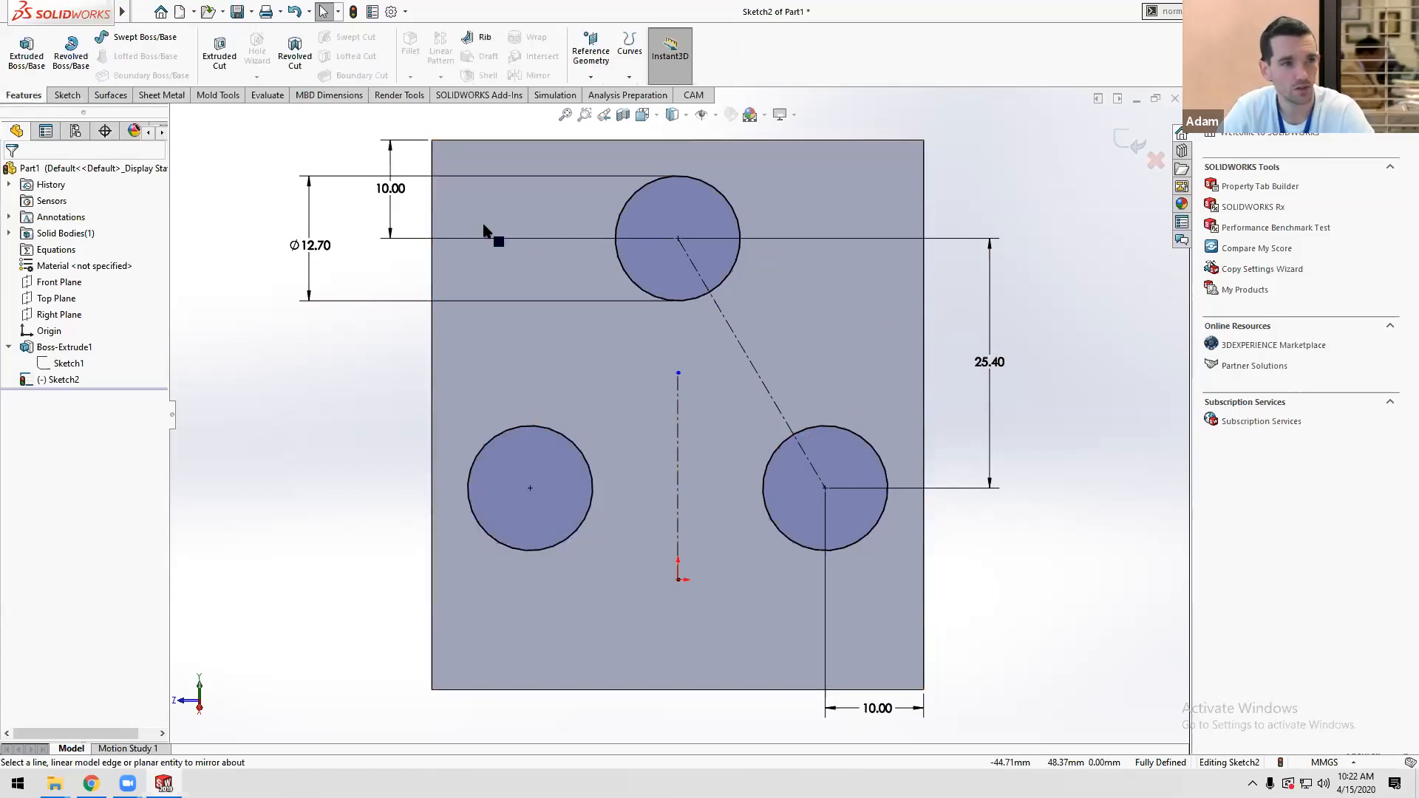
click(222, 54)
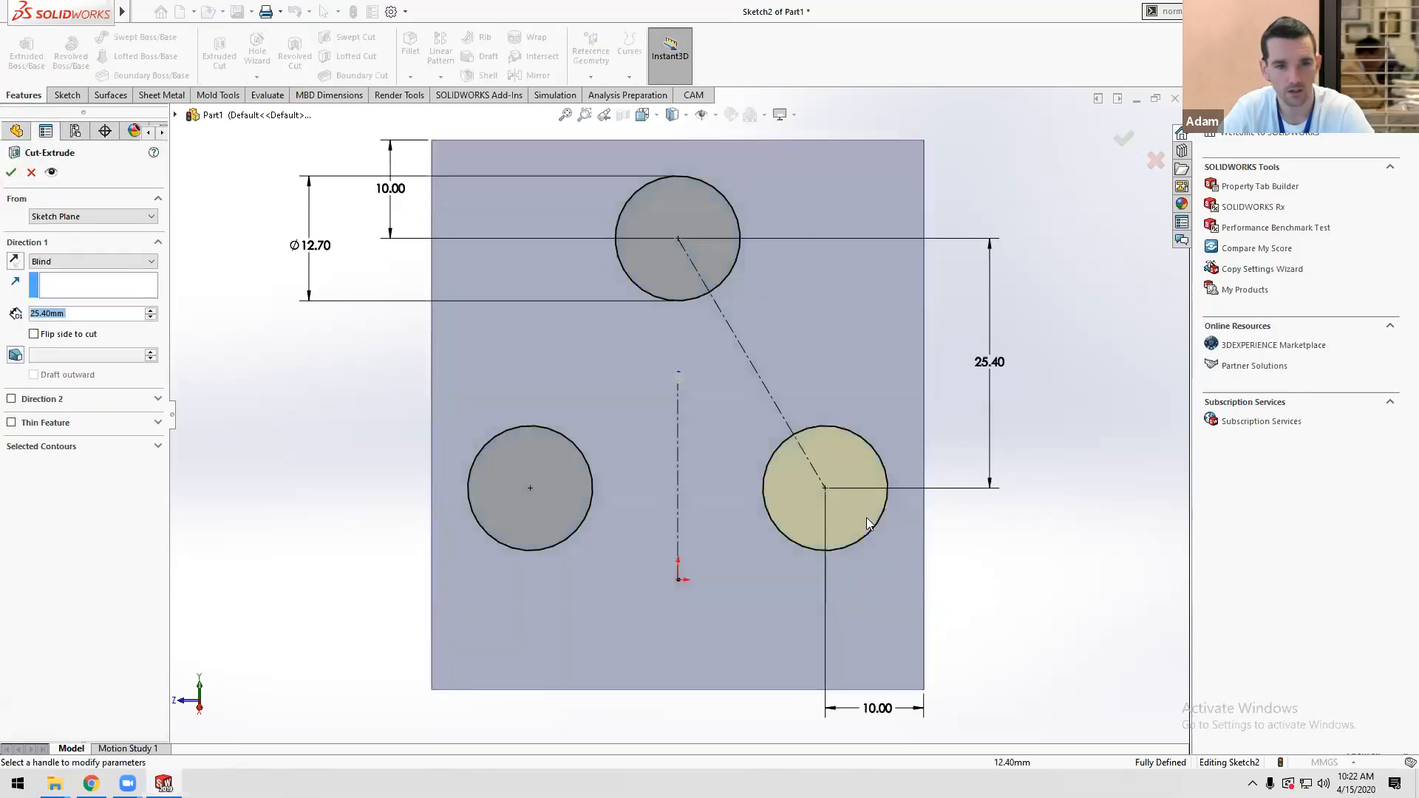
mouse_move(855, 468)
middle_down()
mouse_move(686, 443)
mouse_move(761, 466)
middle_up()
scroll(849, 510, up, 4)
scroll(849, 510, down, 3)
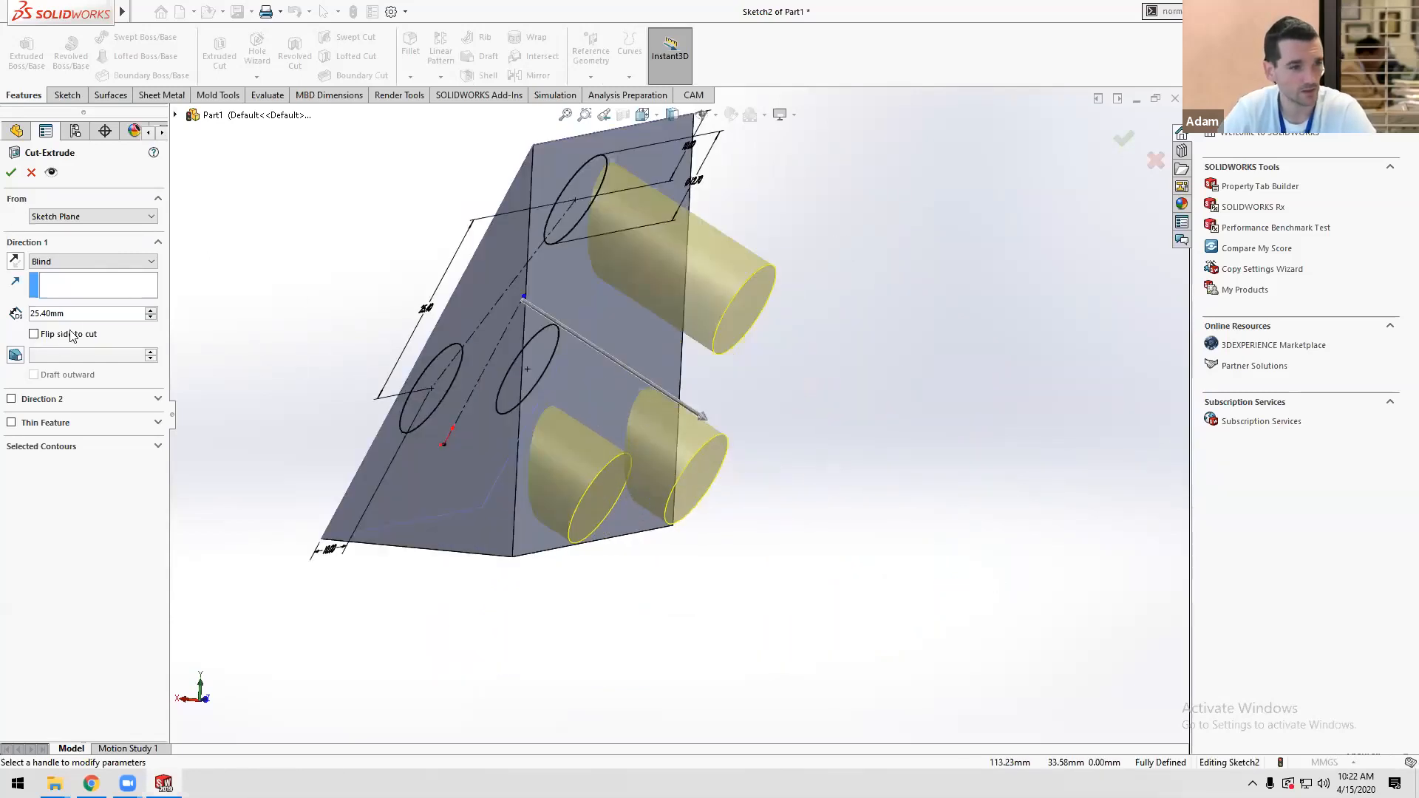
middle_drag(542, 323, 458, 299)
click(66, 263)
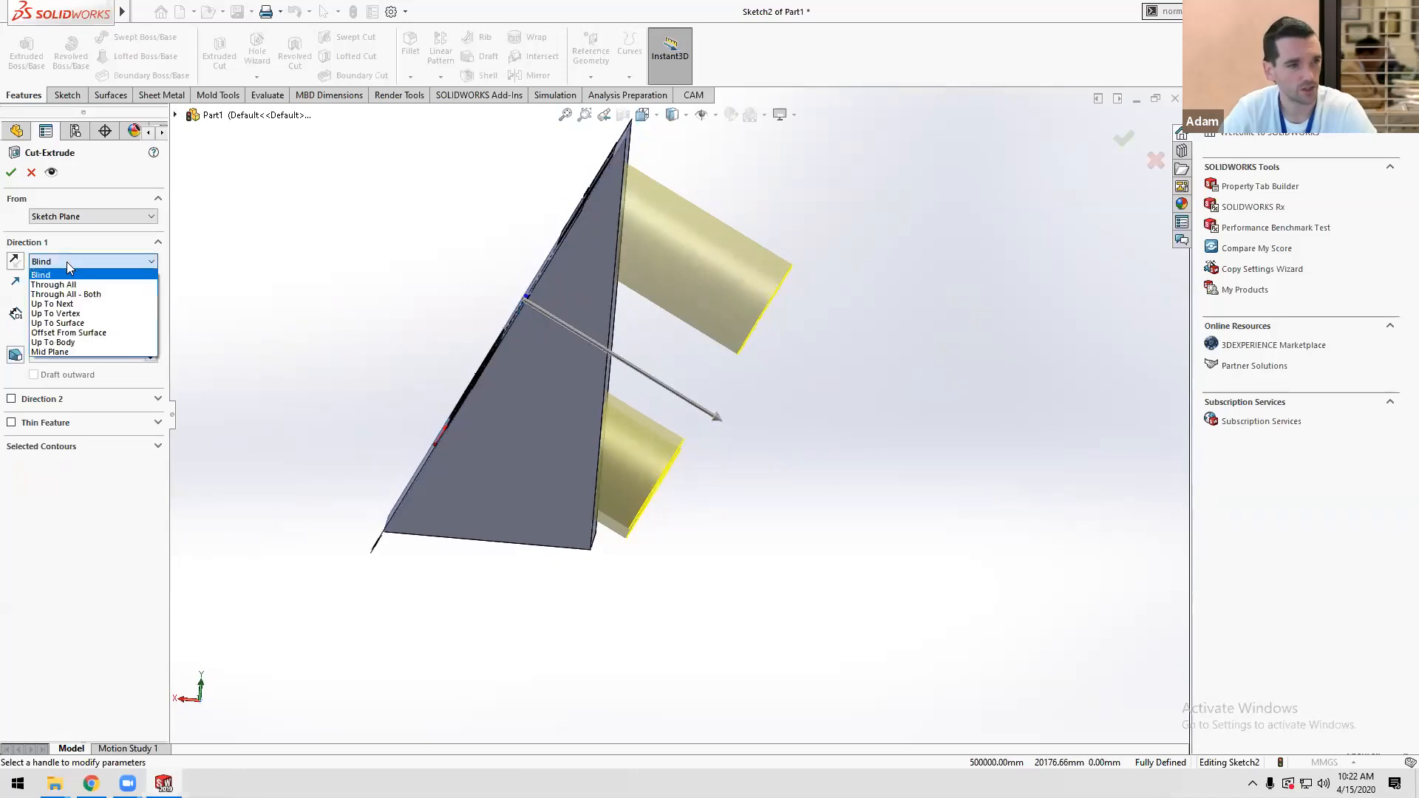
click(52, 332)
mouse_move(675, 377)
middle_down()
mouse_move(608, 340)
mouse_move(697, 311)
mouse_move(692, 347)
middle_up()
click(628, 312)
middle_drag(633, 254, 499, 263)
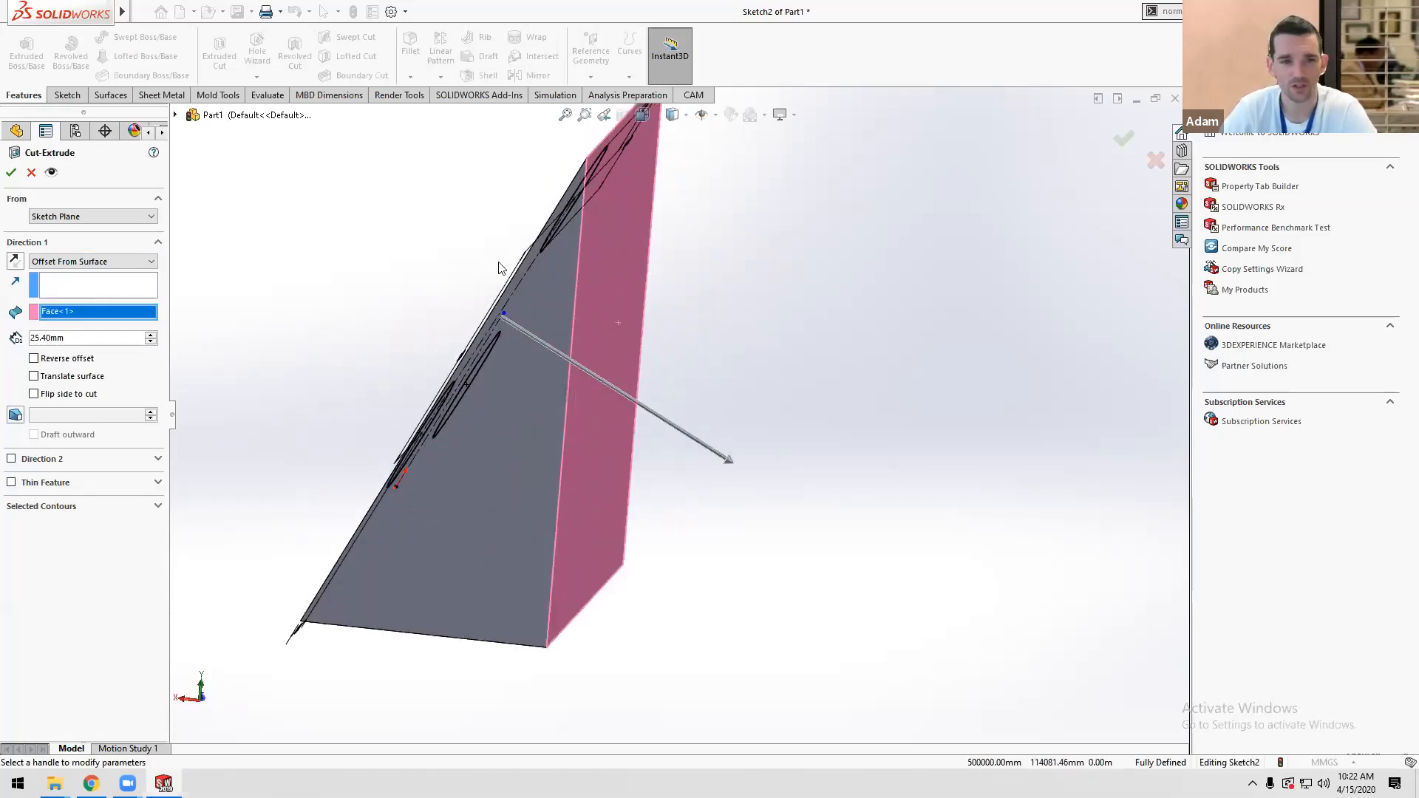
Set the cut's offset distance from the back face to 1.5 mm and finish the cut.
click(83, 337)
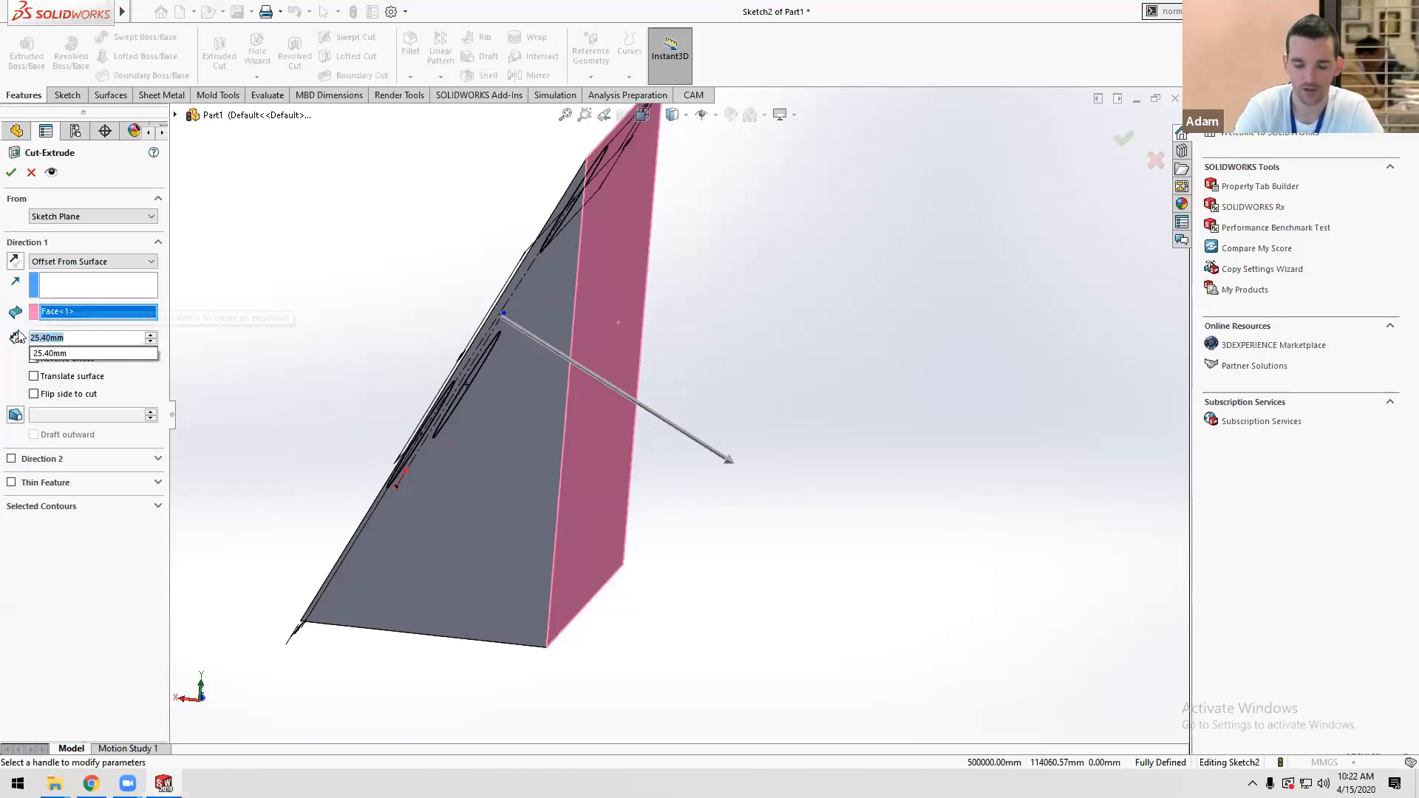
text(1.5)
key(Return)
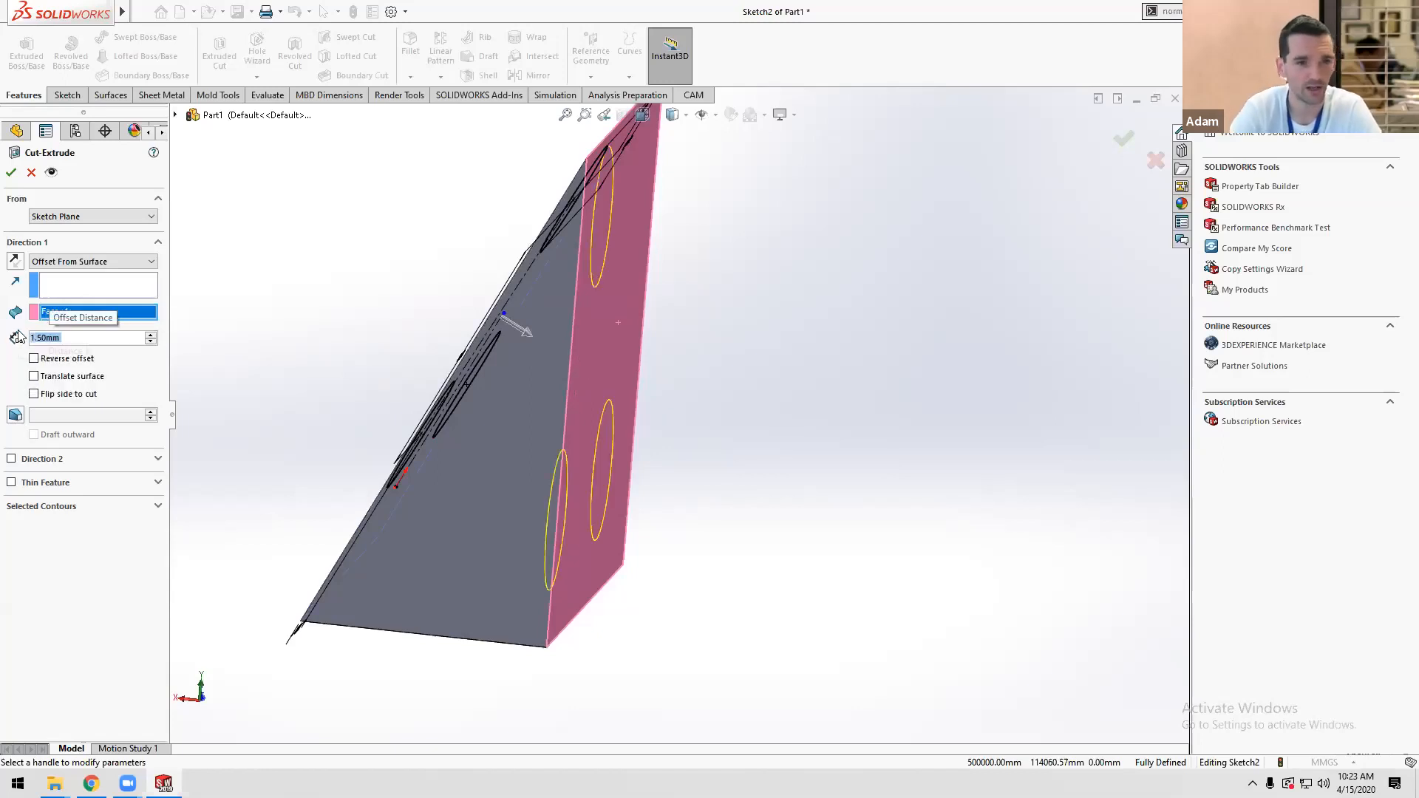
middle_drag(501, 480, 516, 451)
scroll(621, 444, up, 2)
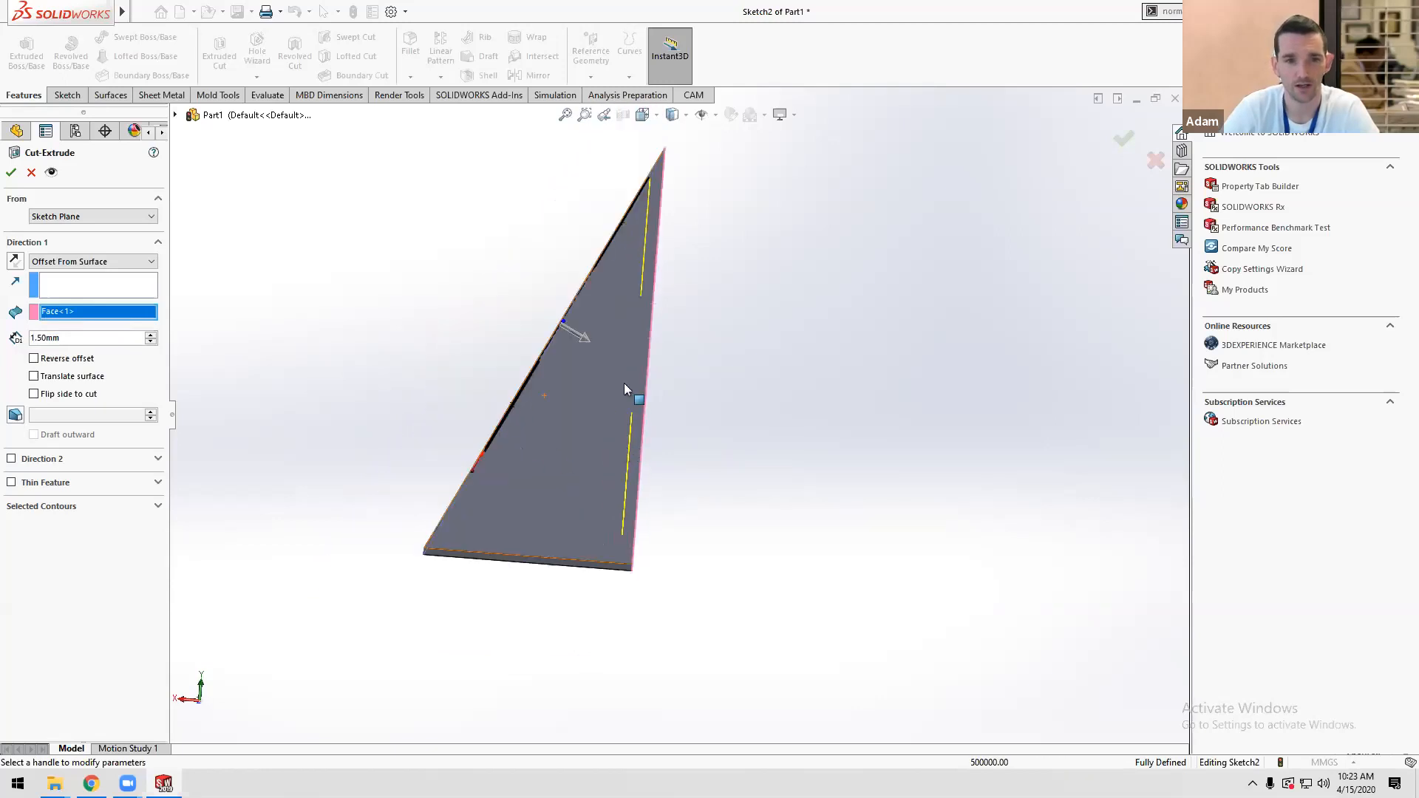
middle_drag(625, 373, 480, 343)
click(11, 174)
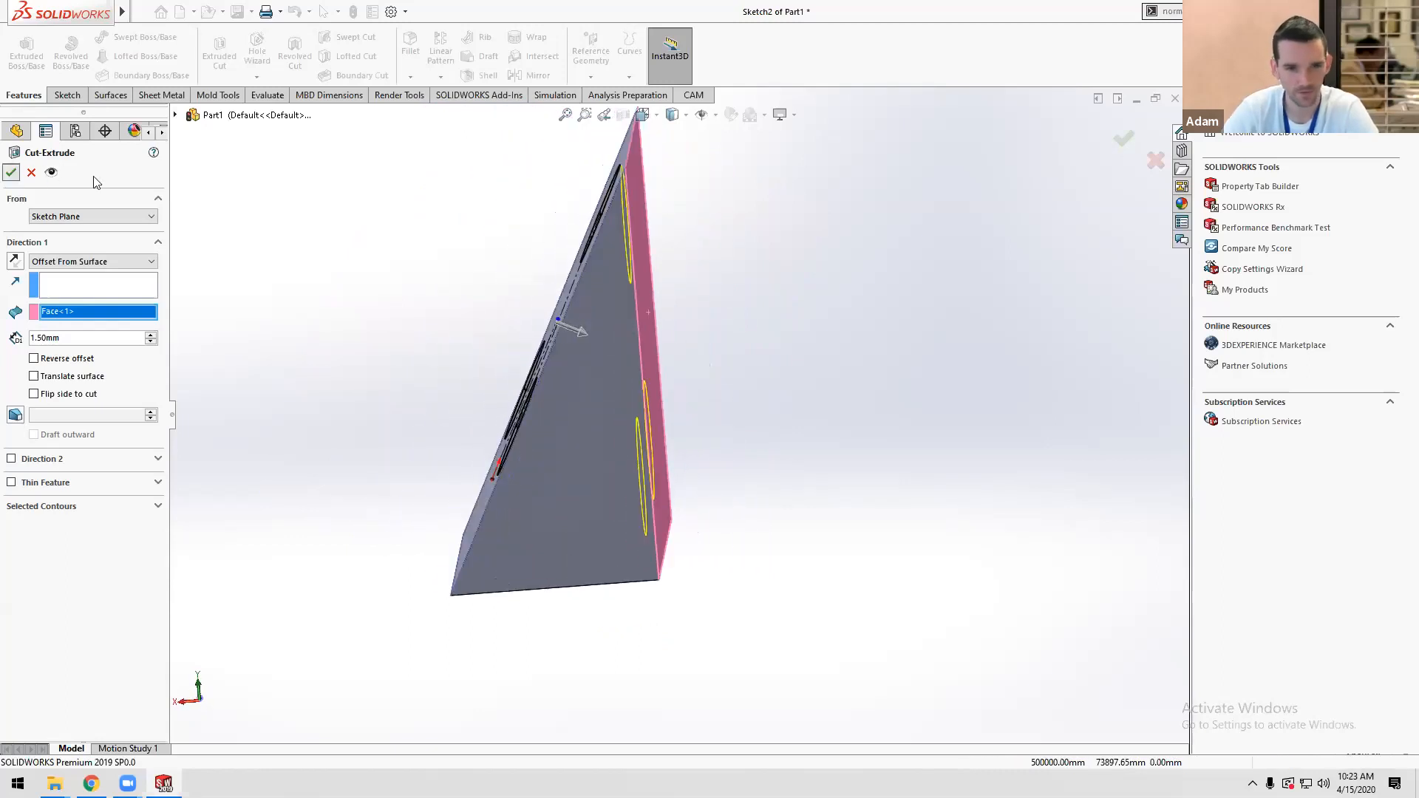
Switch the part's display style to Hidden Lines Visible to inspect the depth of the three holes.
middle_drag(800, 389, 820, 414)
click(803, 403)
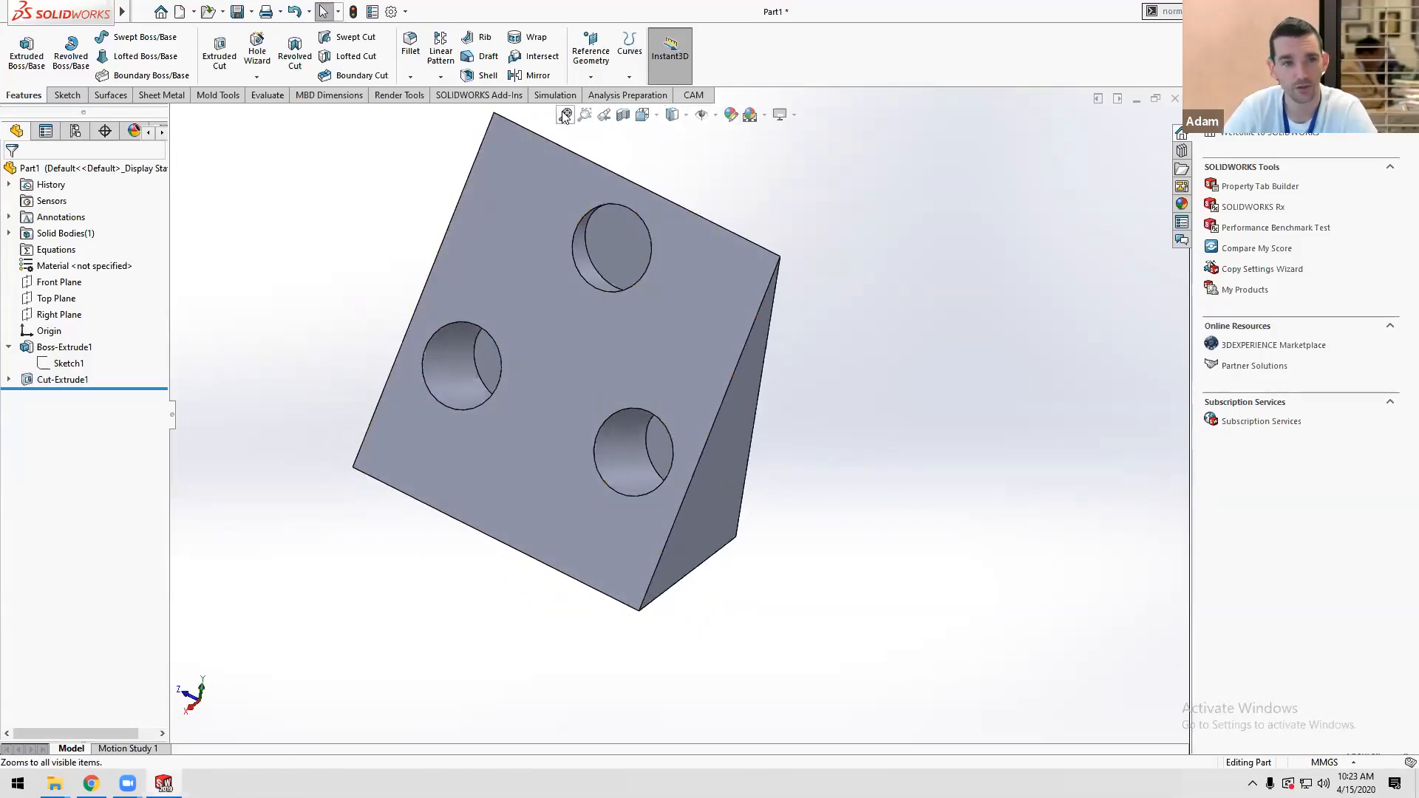
click(687, 116)
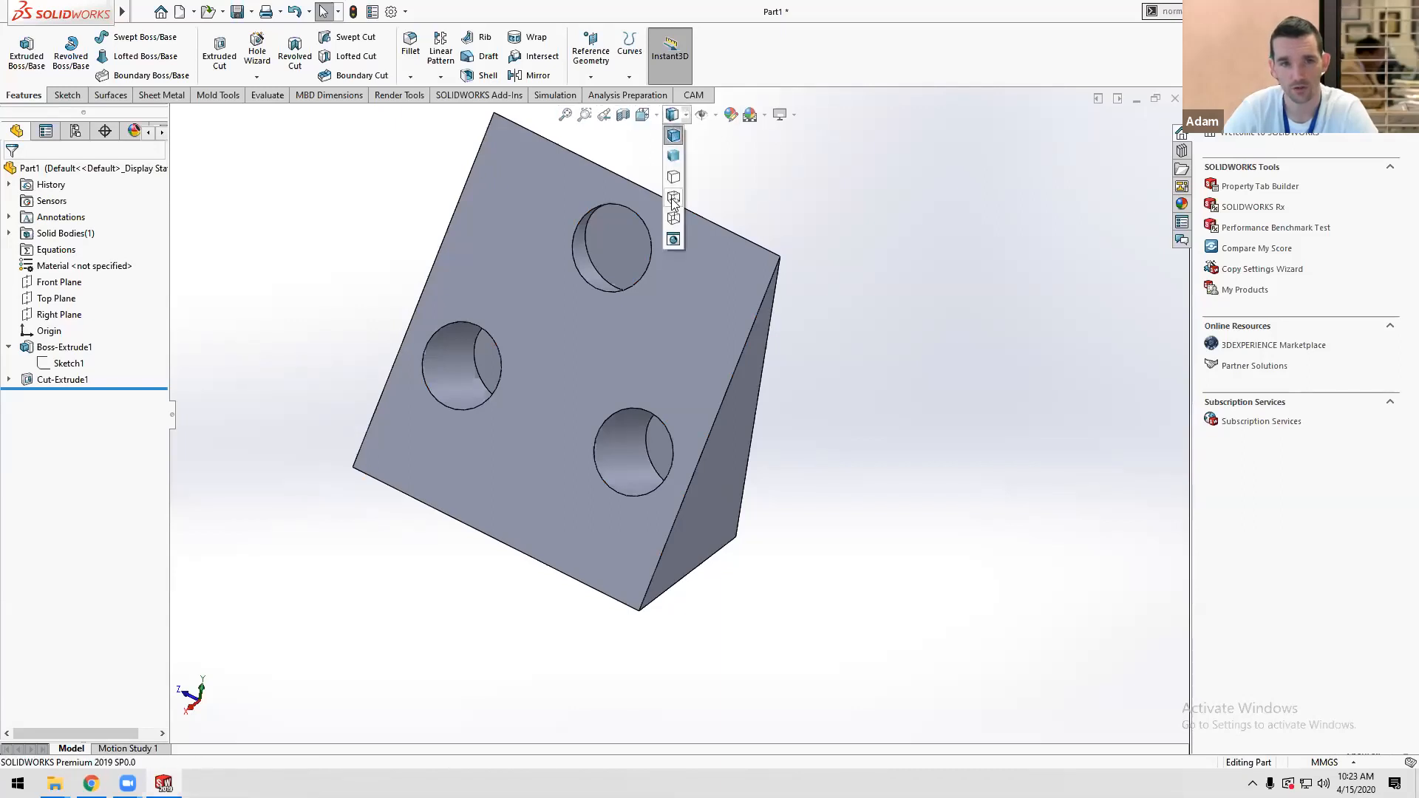
click(672, 200)
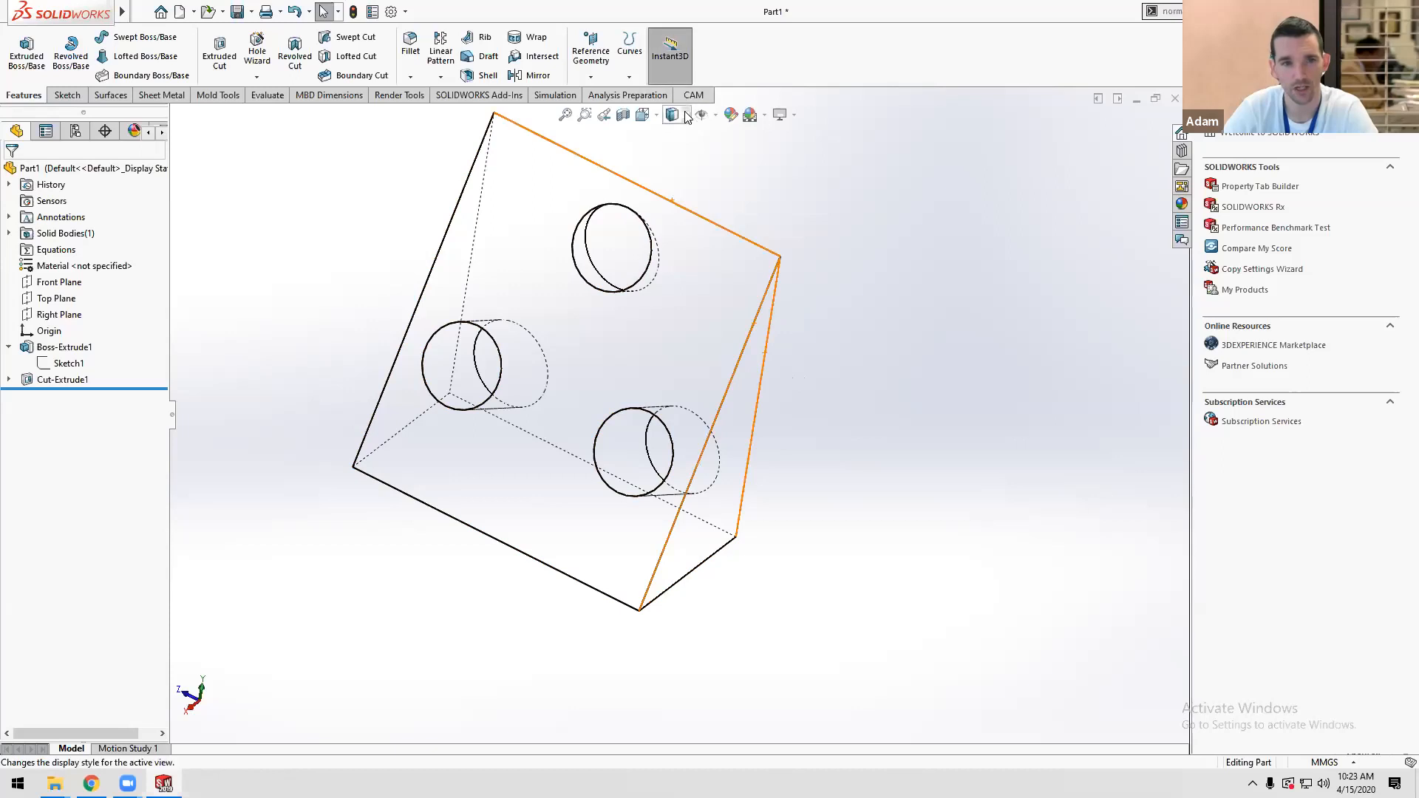
click(687, 116)
click(675, 200)
middle_drag(813, 246, 785, 182)
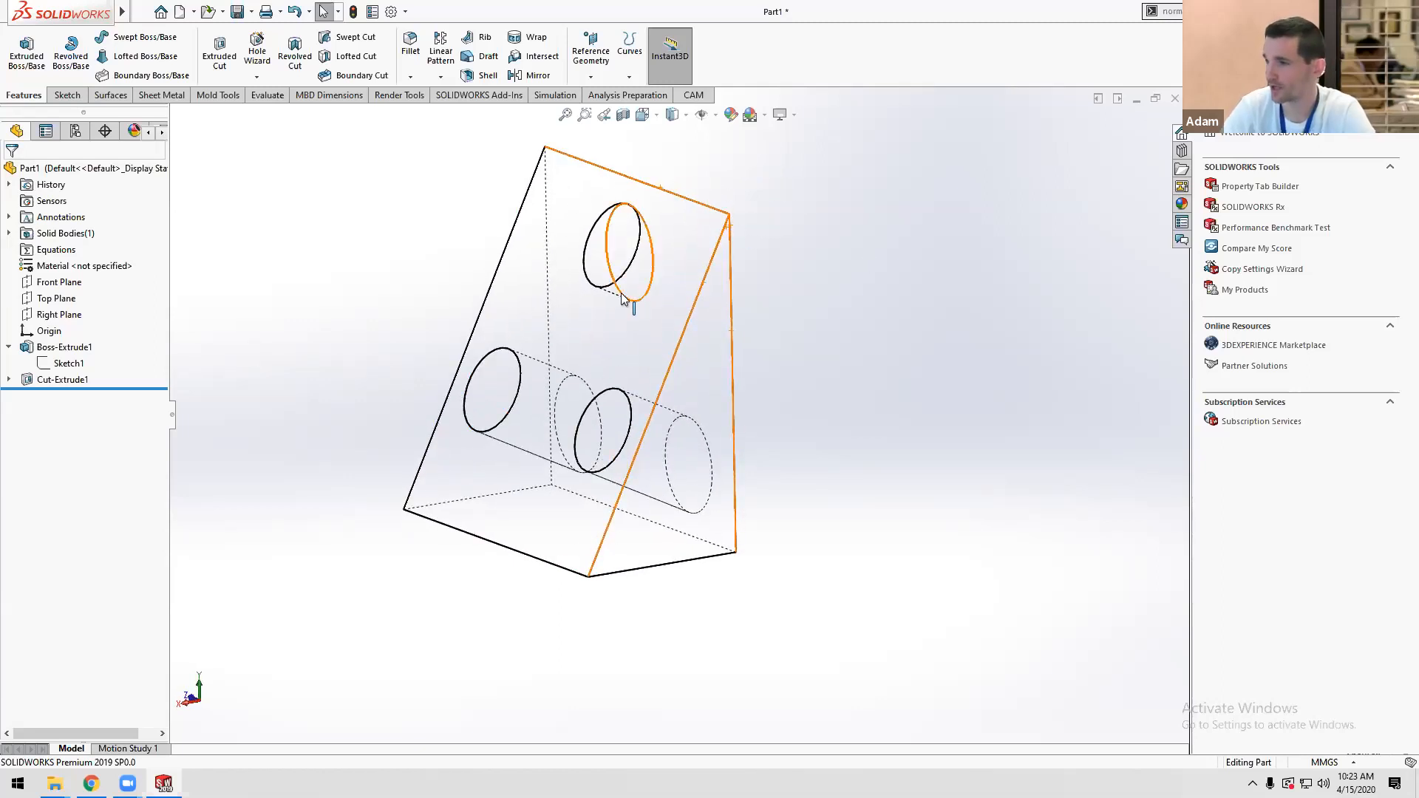
Edit the hole cut so its end condition is Through All, and check the three holes on the wedge.
right_click(67, 380)
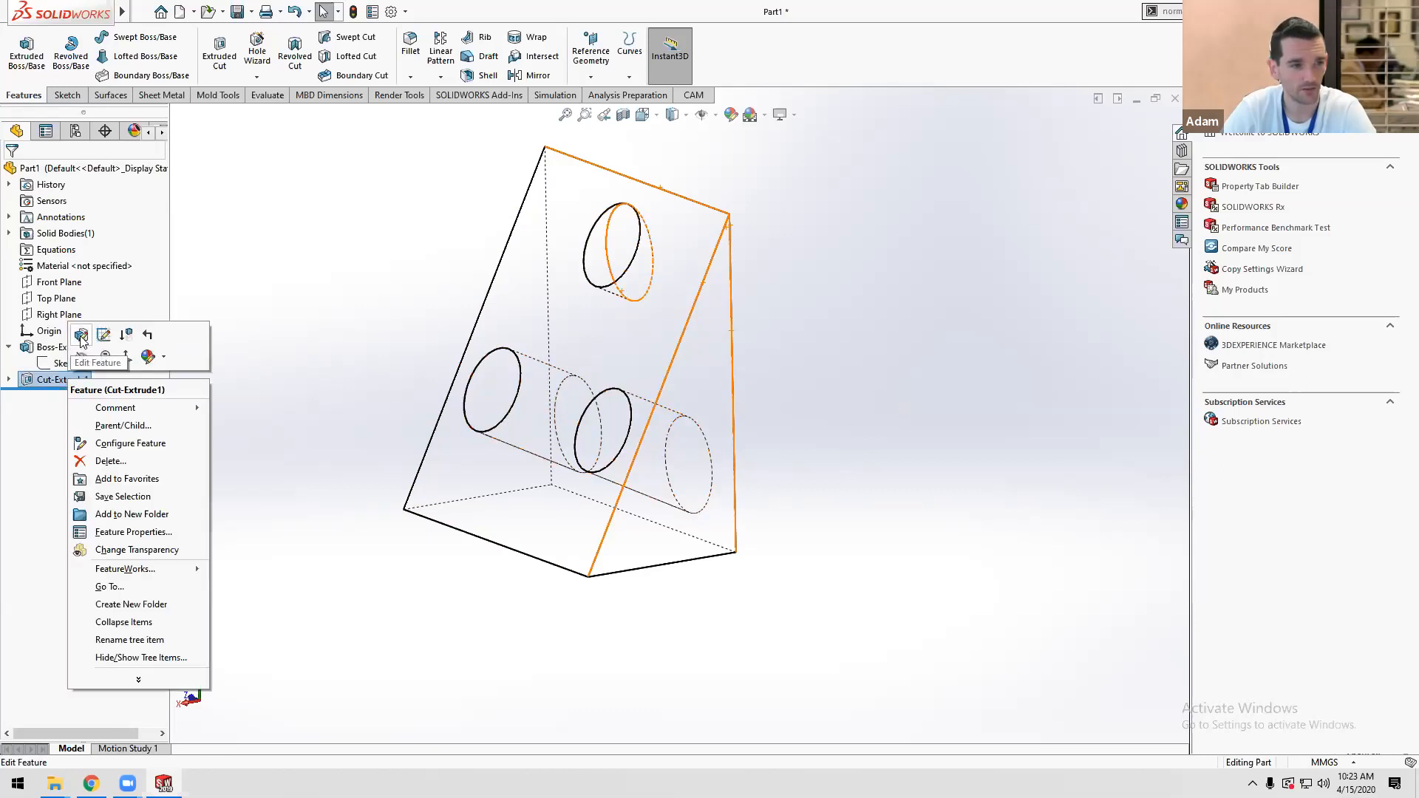
click(81, 336)
click(58, 263)
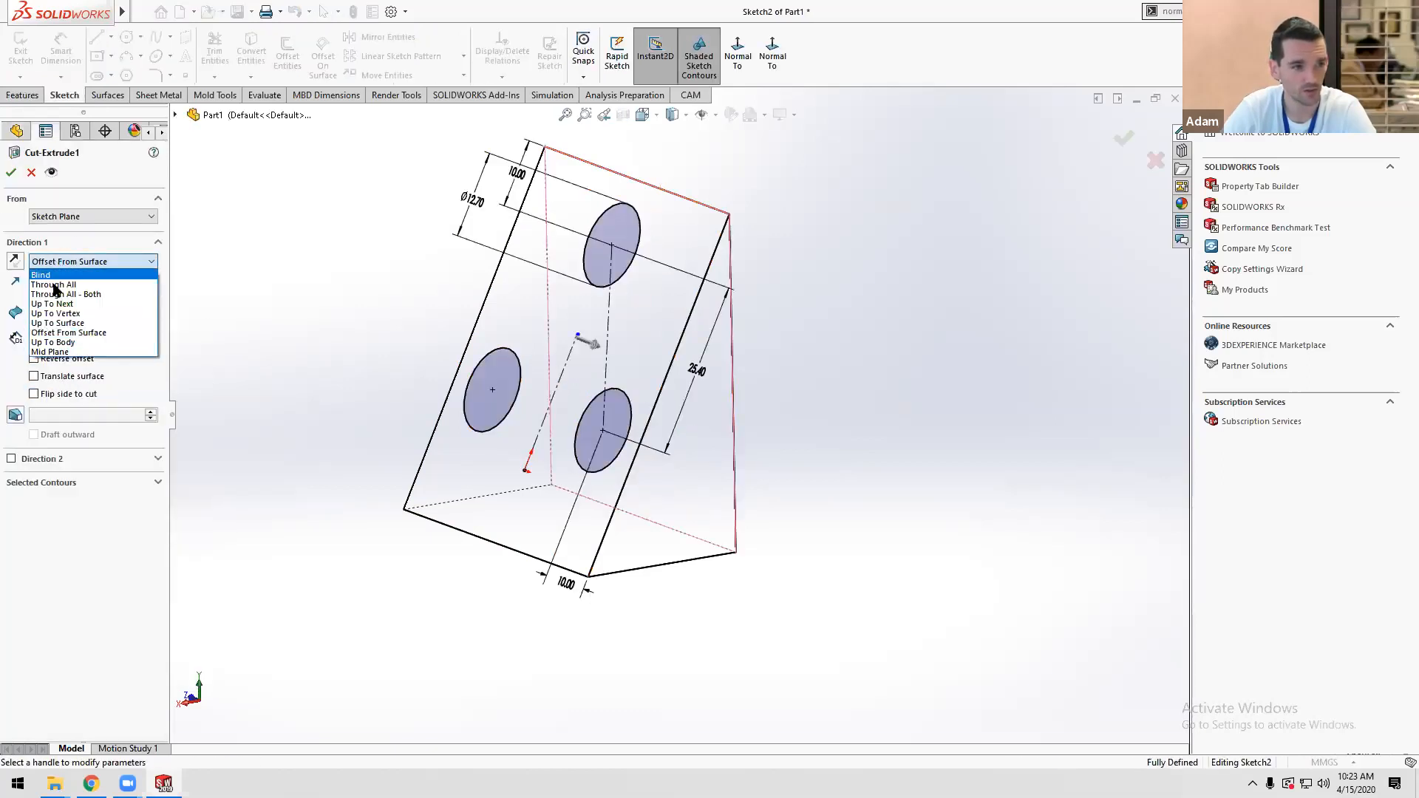
click(54, 285)
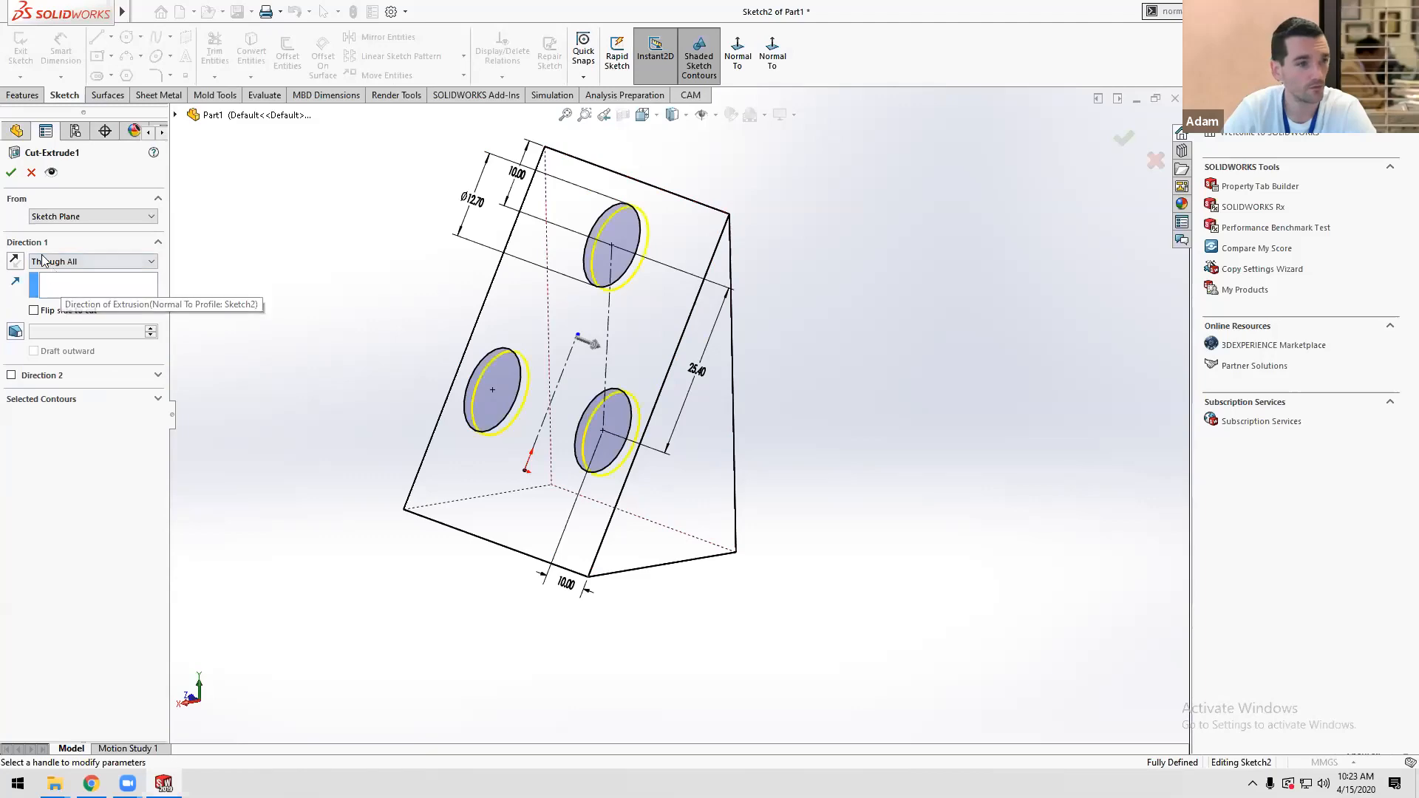
click(11, 172)
middle_drag(621, 415, 732, 492)
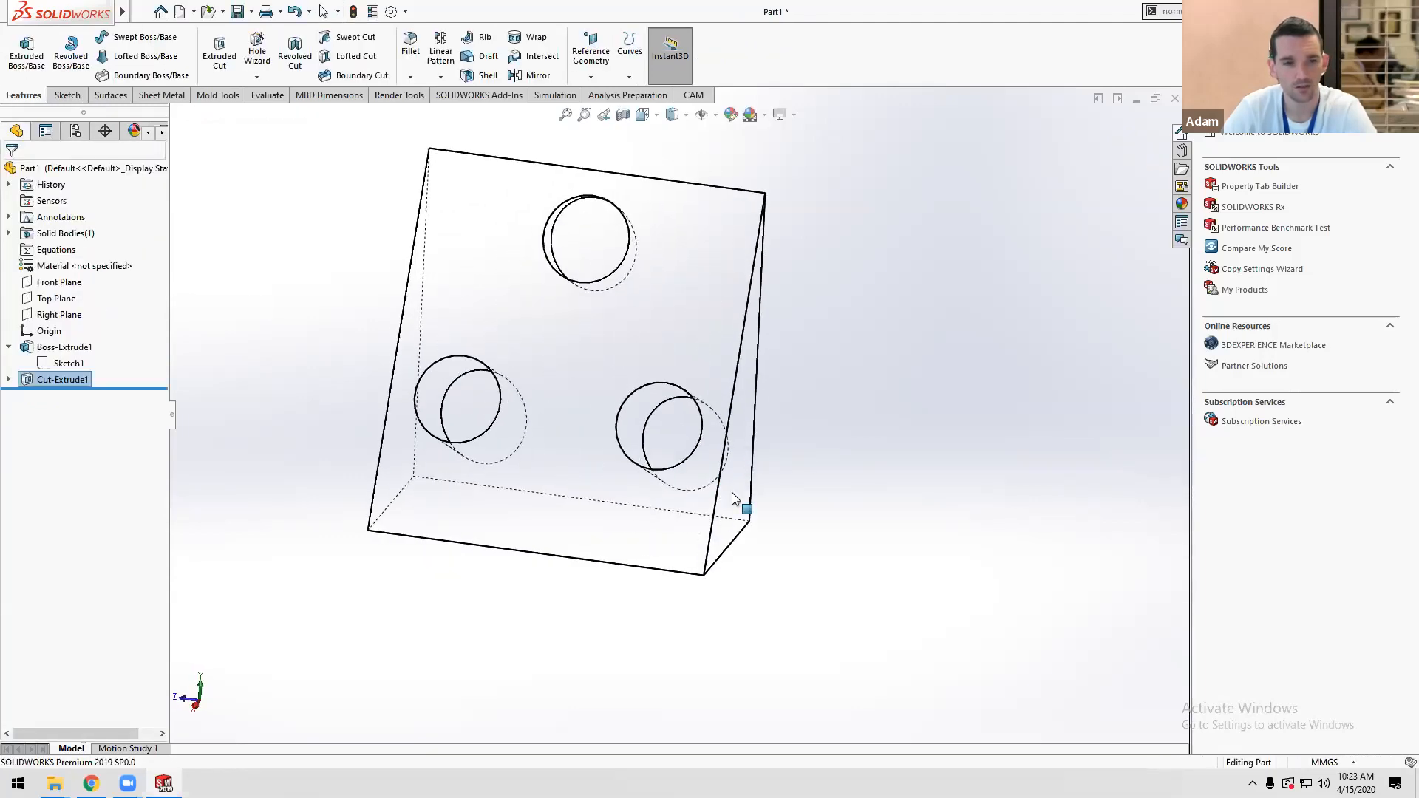
click(850, 439)
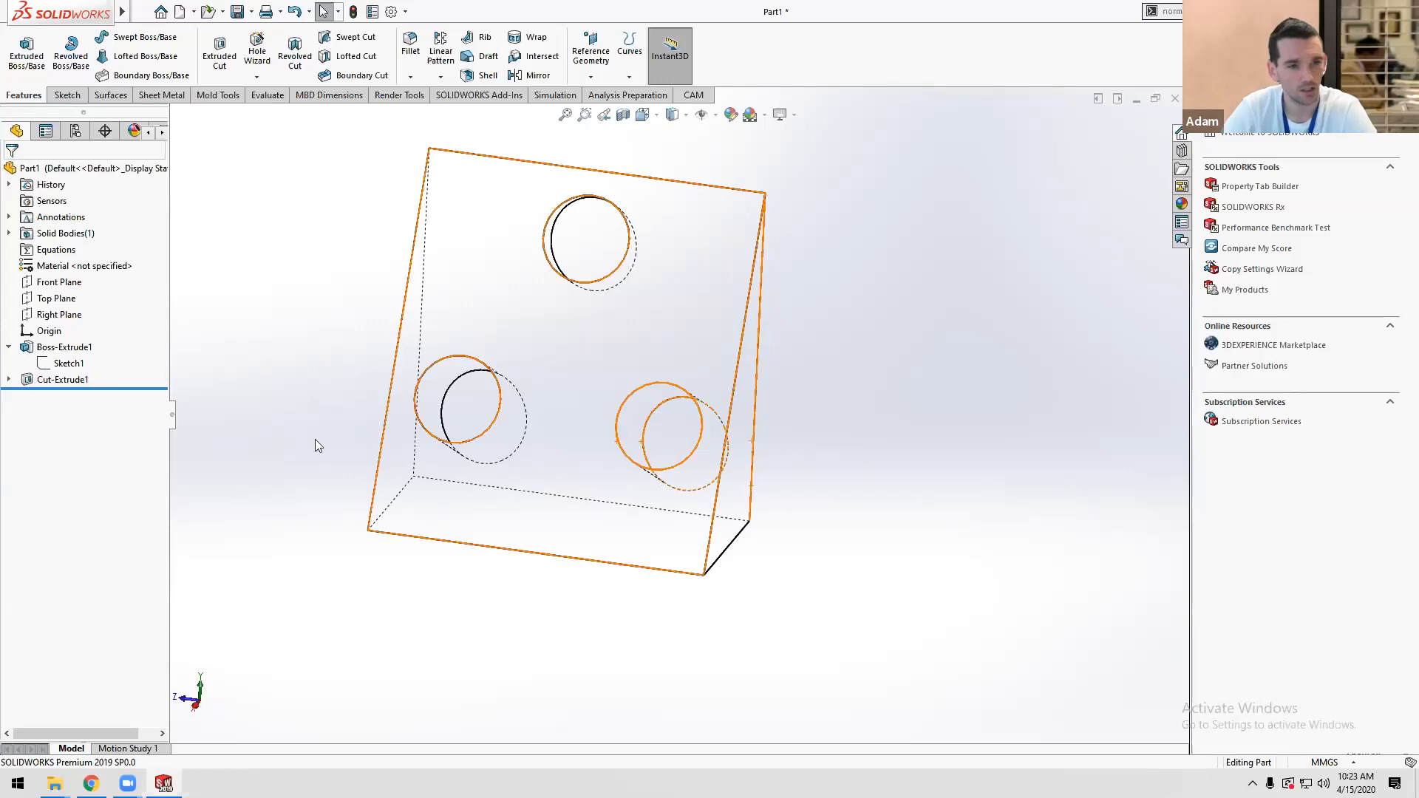
Roll the feature history back to before the hole cut and forward past it again.
click(8, 347)
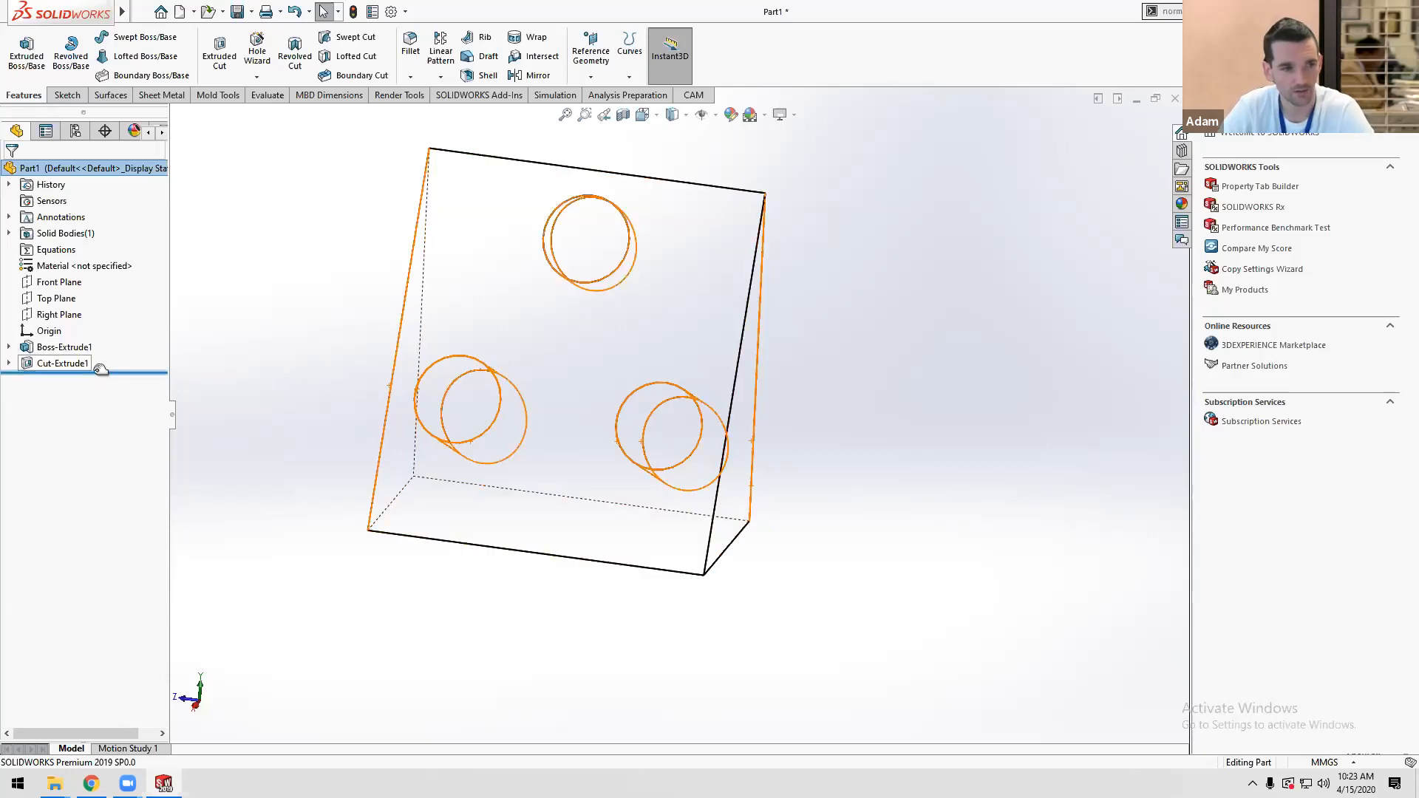
drag(129, 371, 130, 359)
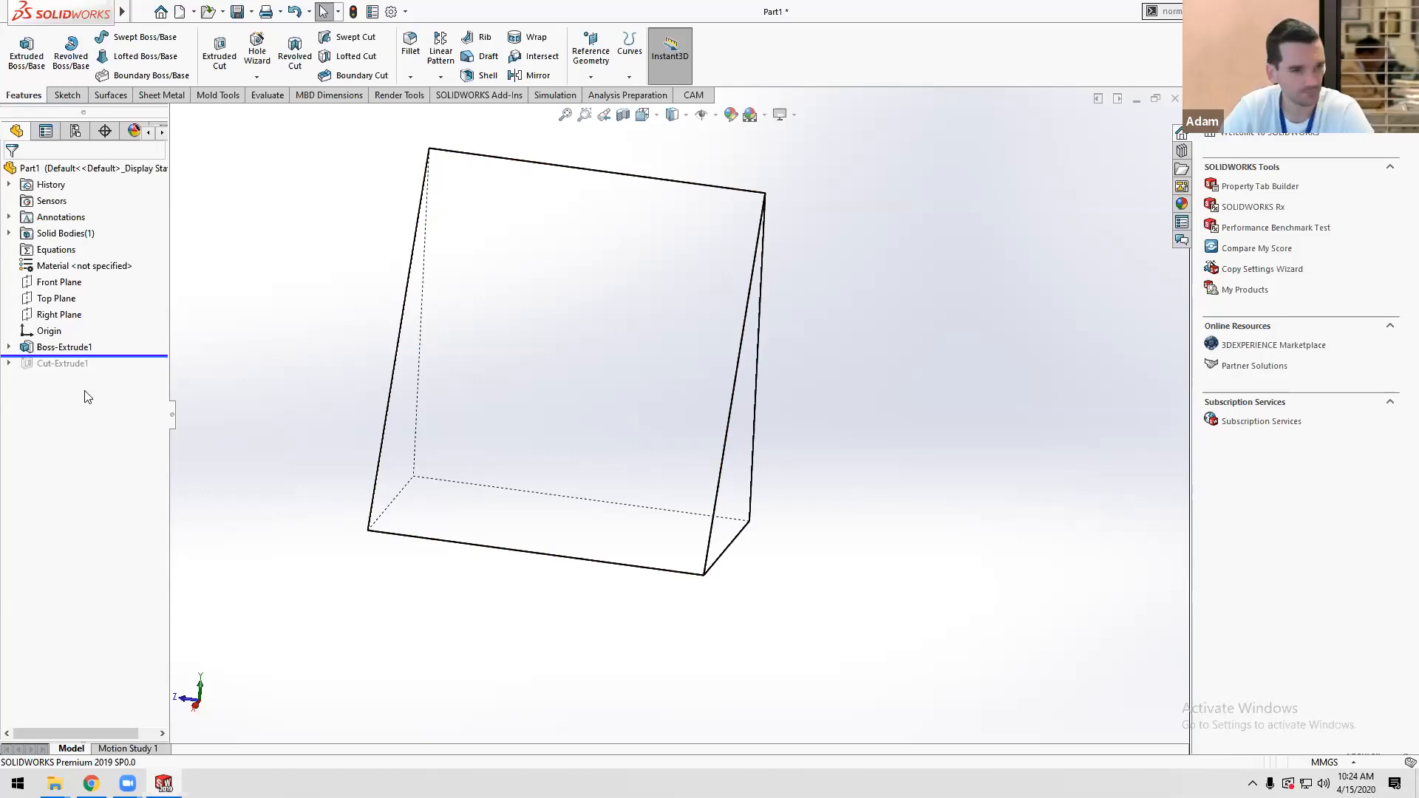
drag(123, 357, 117, 373)
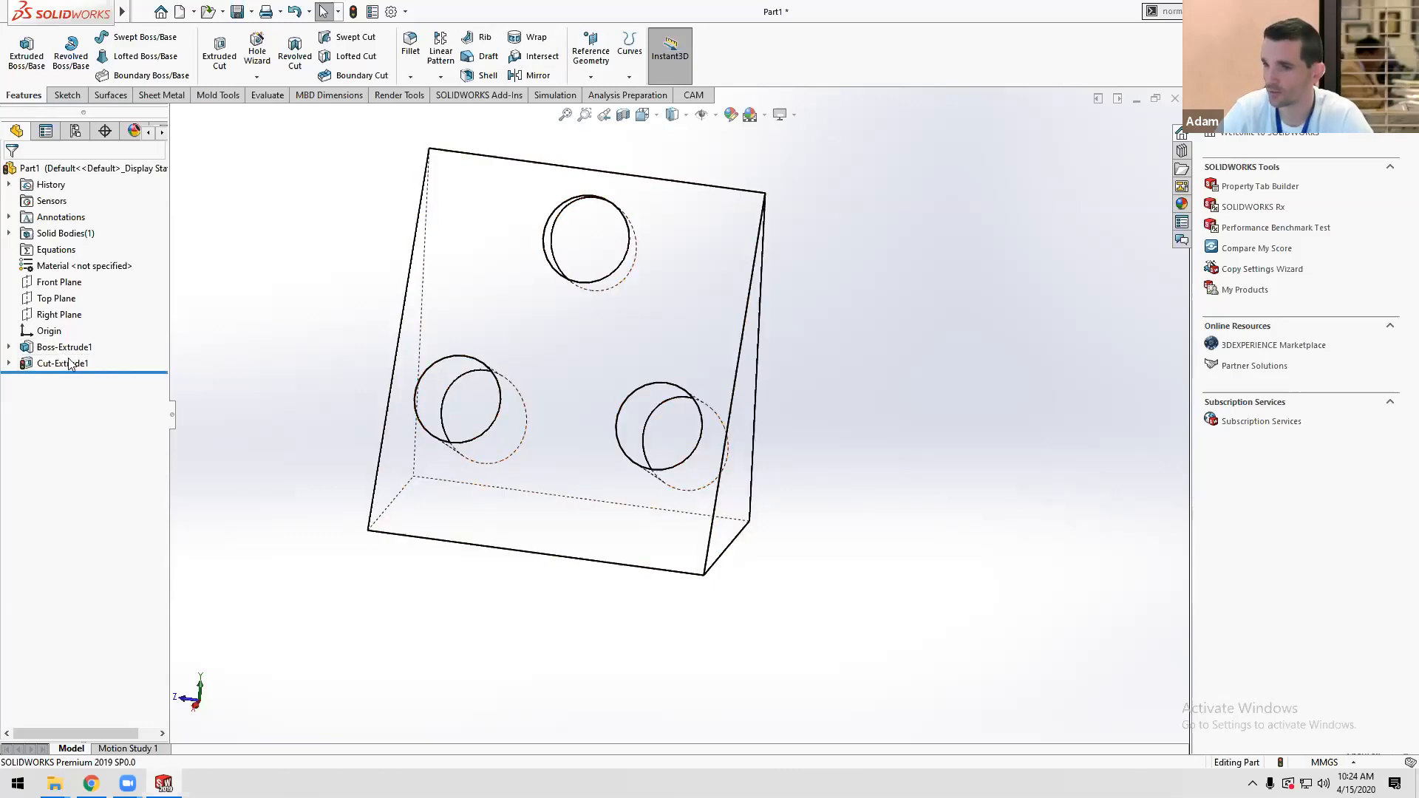
Start a Fillet on the front edge of the sloped face's lower-left hole and switch the display style to Shaded With Edges.
mouse_move(399, 426)
middle_down()
mouse_move(323, 362)
mouse_move(357, 330)
mouse_move(335, 406)
mouse_move(411, 440)
middle_up()
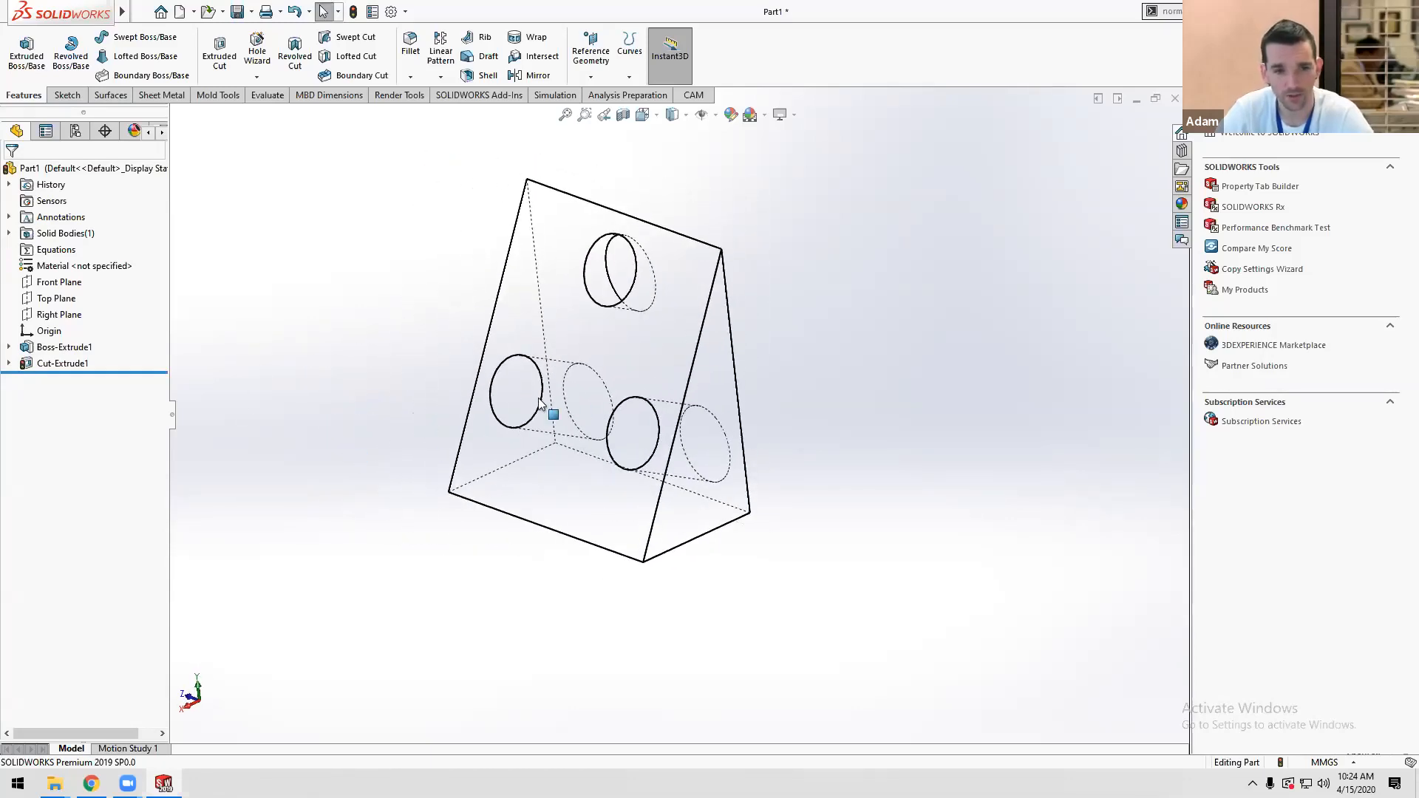
scroll(548, 410, up, 2)
scroll(641, 358, down, 3)
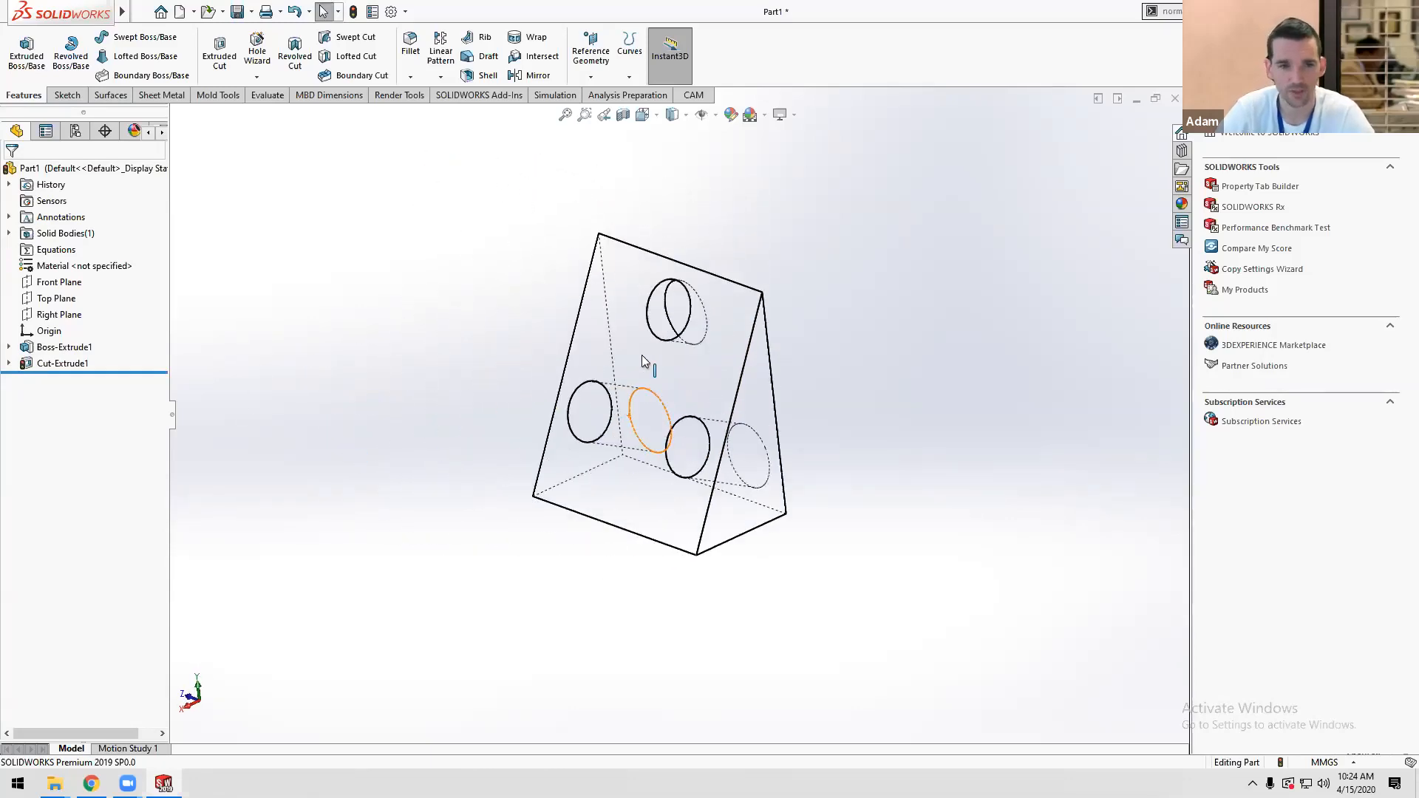
click(412, 50)
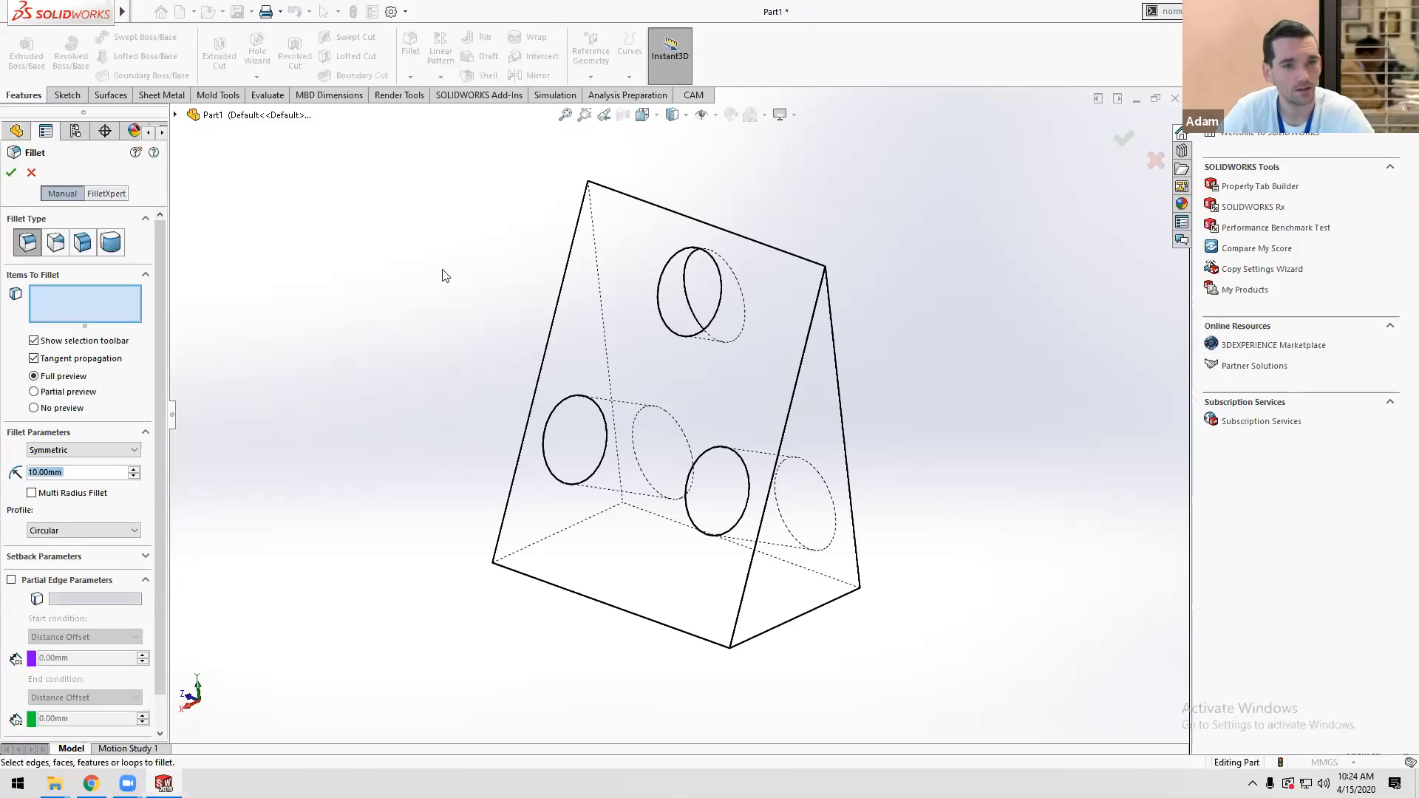
click(583, 400)
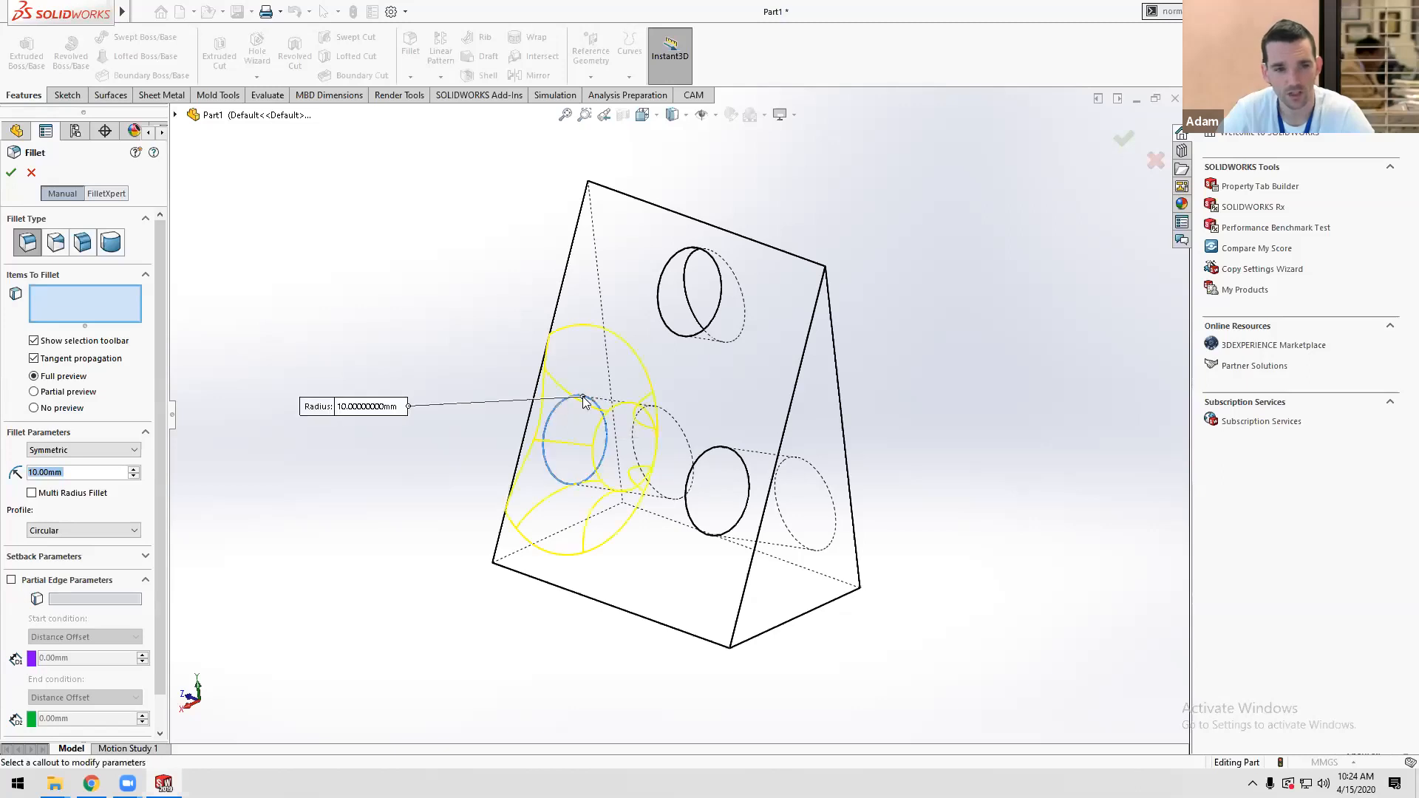
click(688, 115)
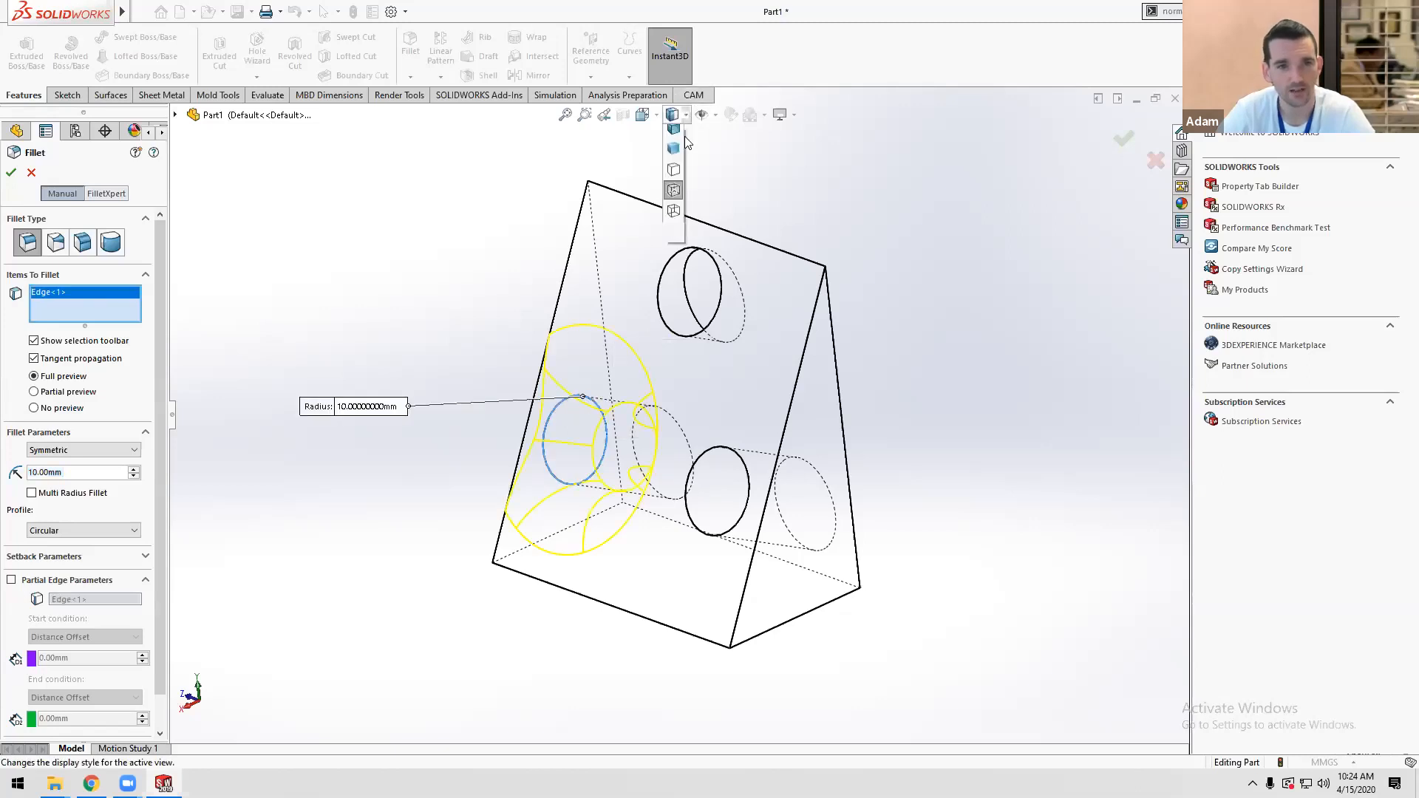
click(675, 136)
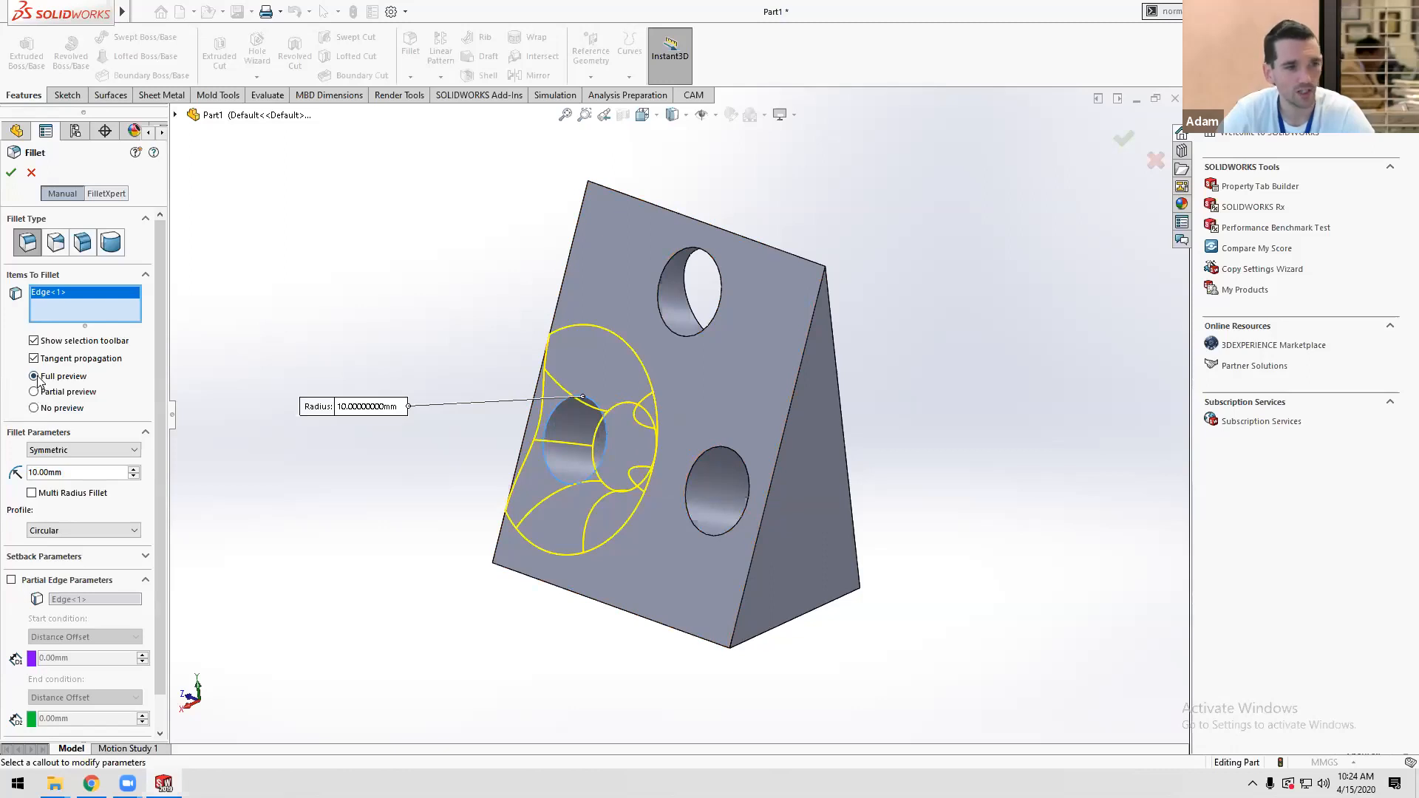
Try fillet radii of 3 mm and 2 mm, and settle on 1.5 mm.
click(115, 477)
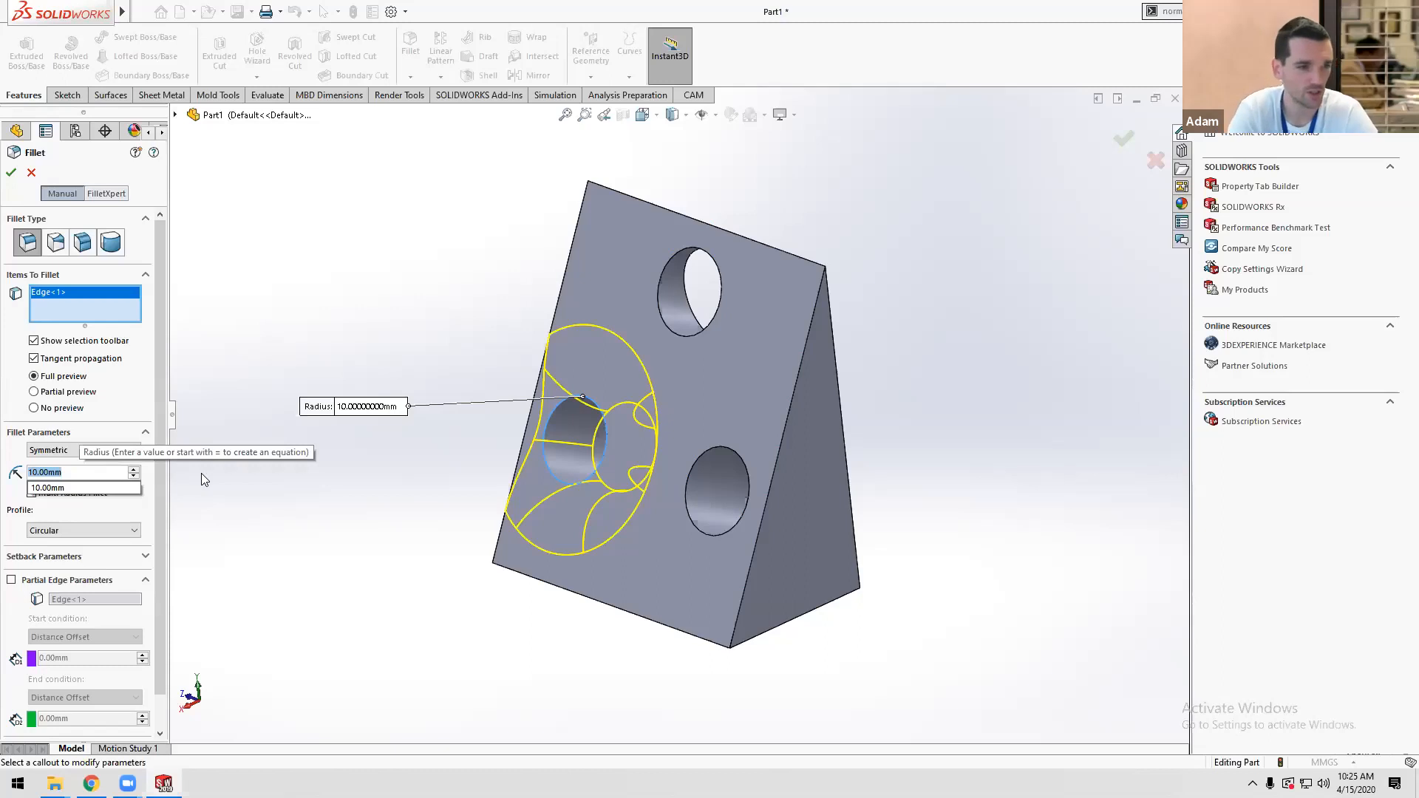
text(3)
key(Return)
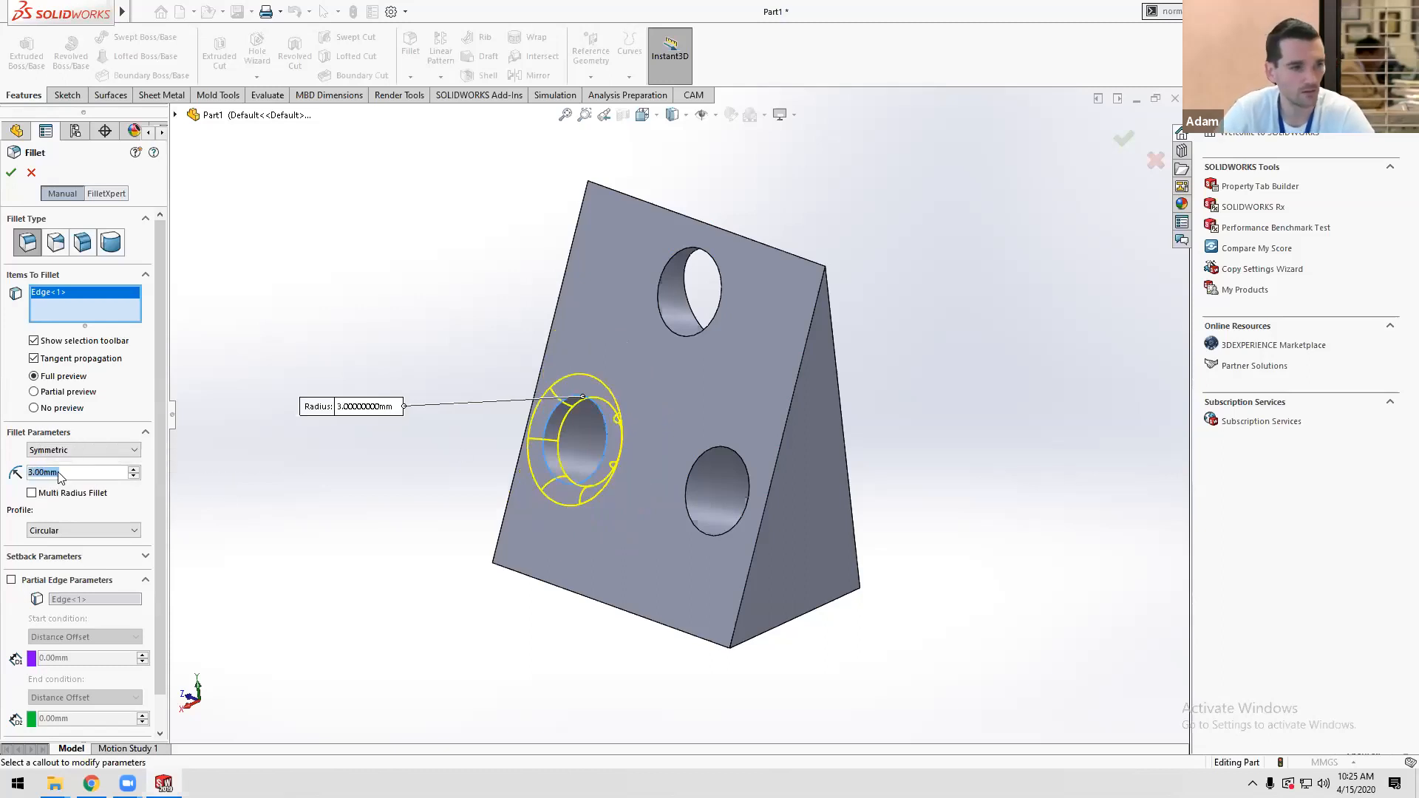
text(2)
key(Return)
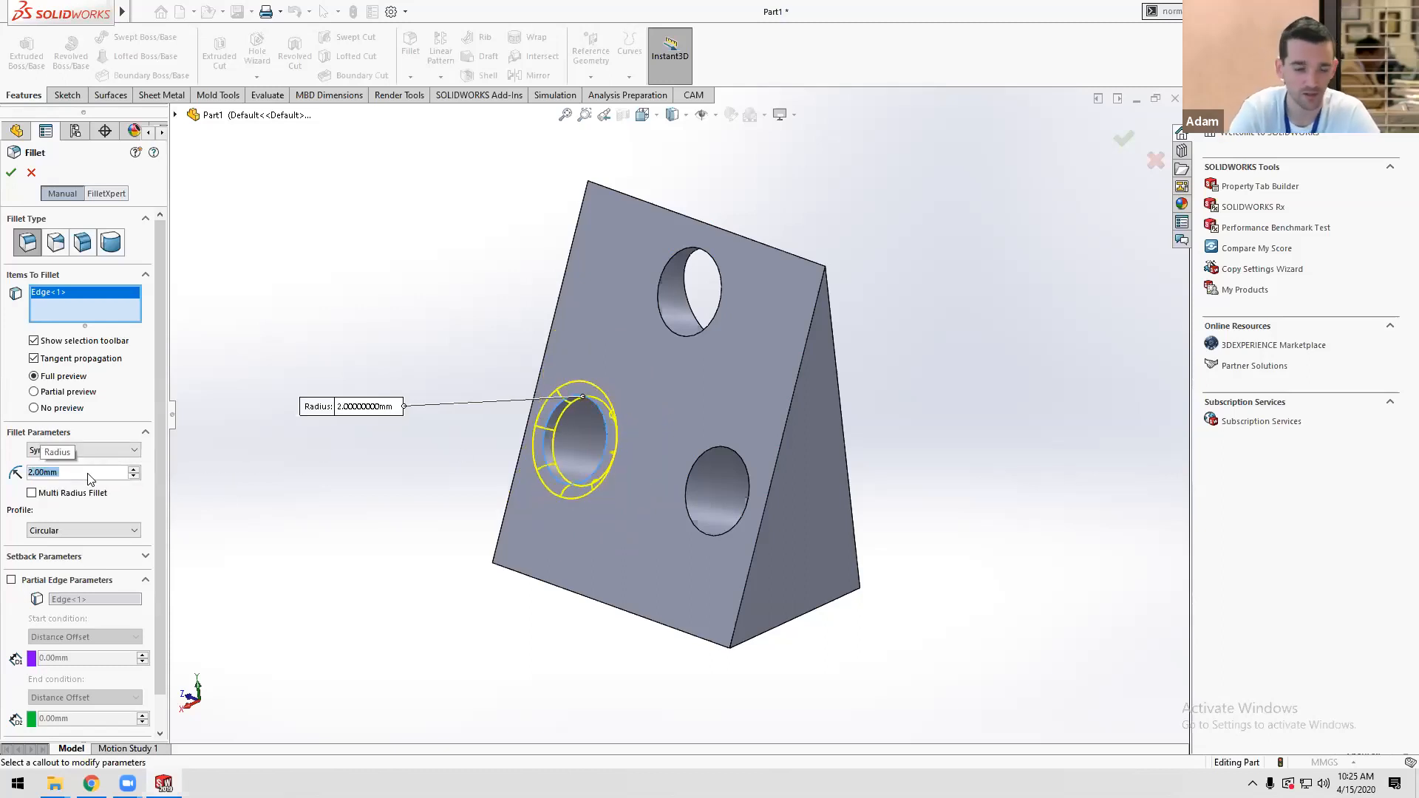
text(1.5)
key(Return)
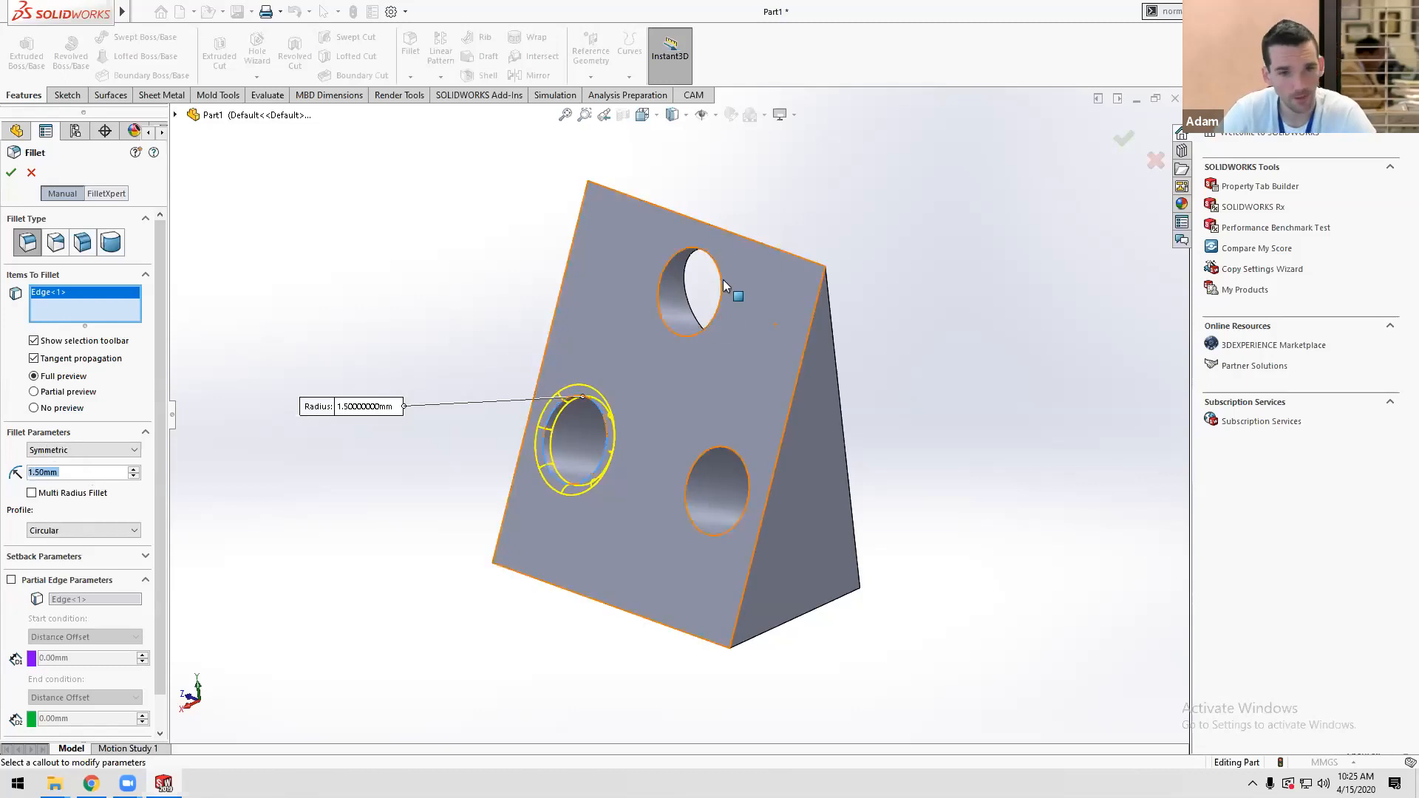
Try the upper hole's edge and the wedge's two triangular side faces as fillet items, clearing all selections.
click(683, 340)
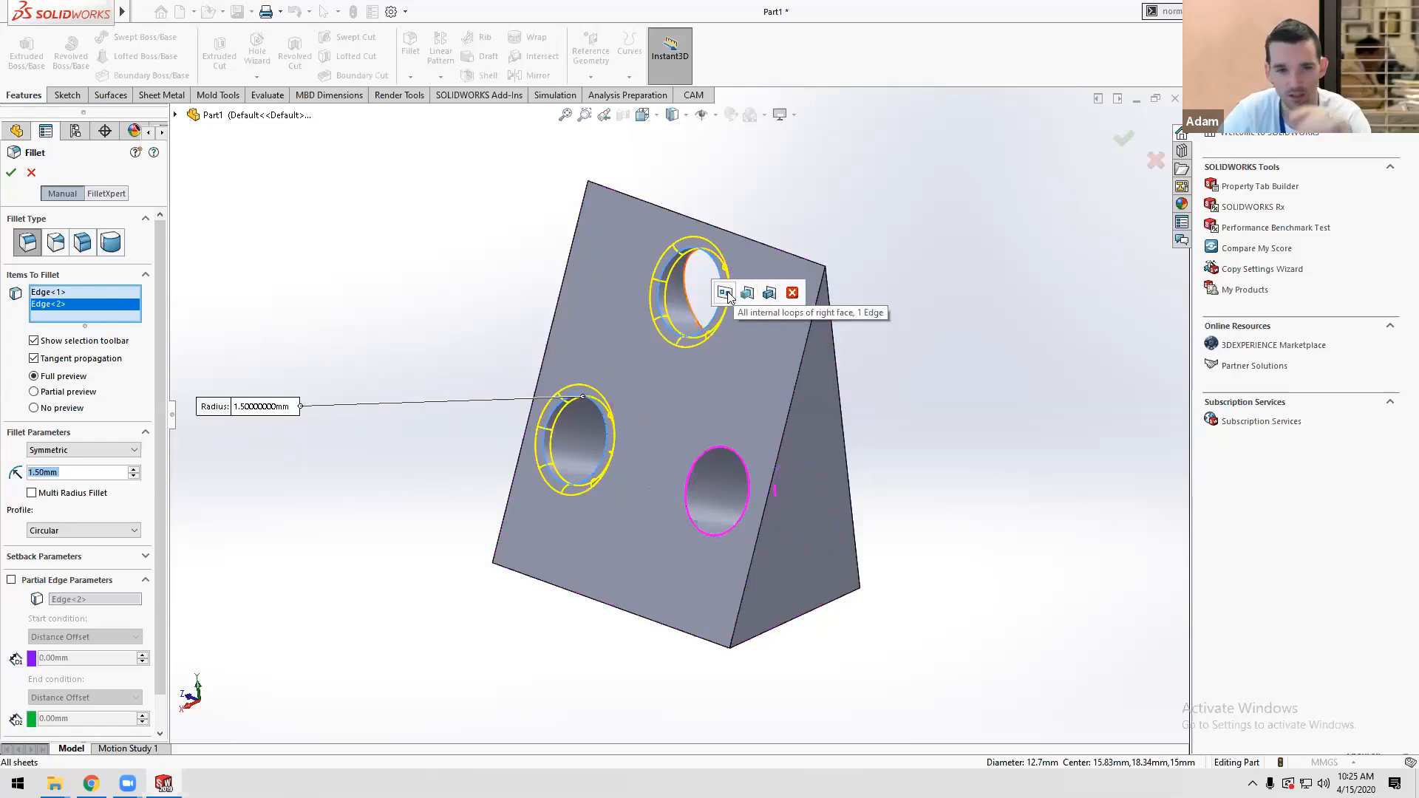
click(673, 332)
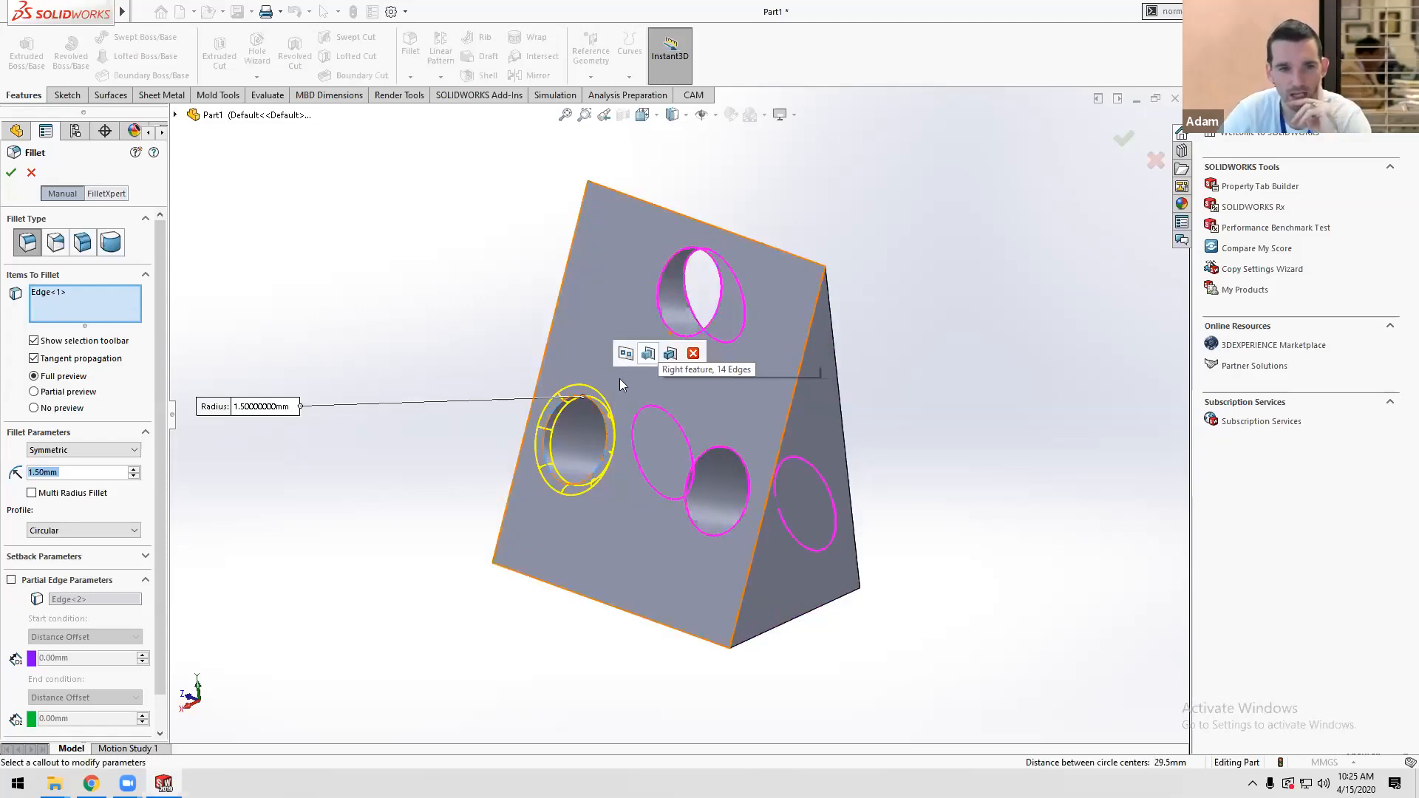
click(597, 404)
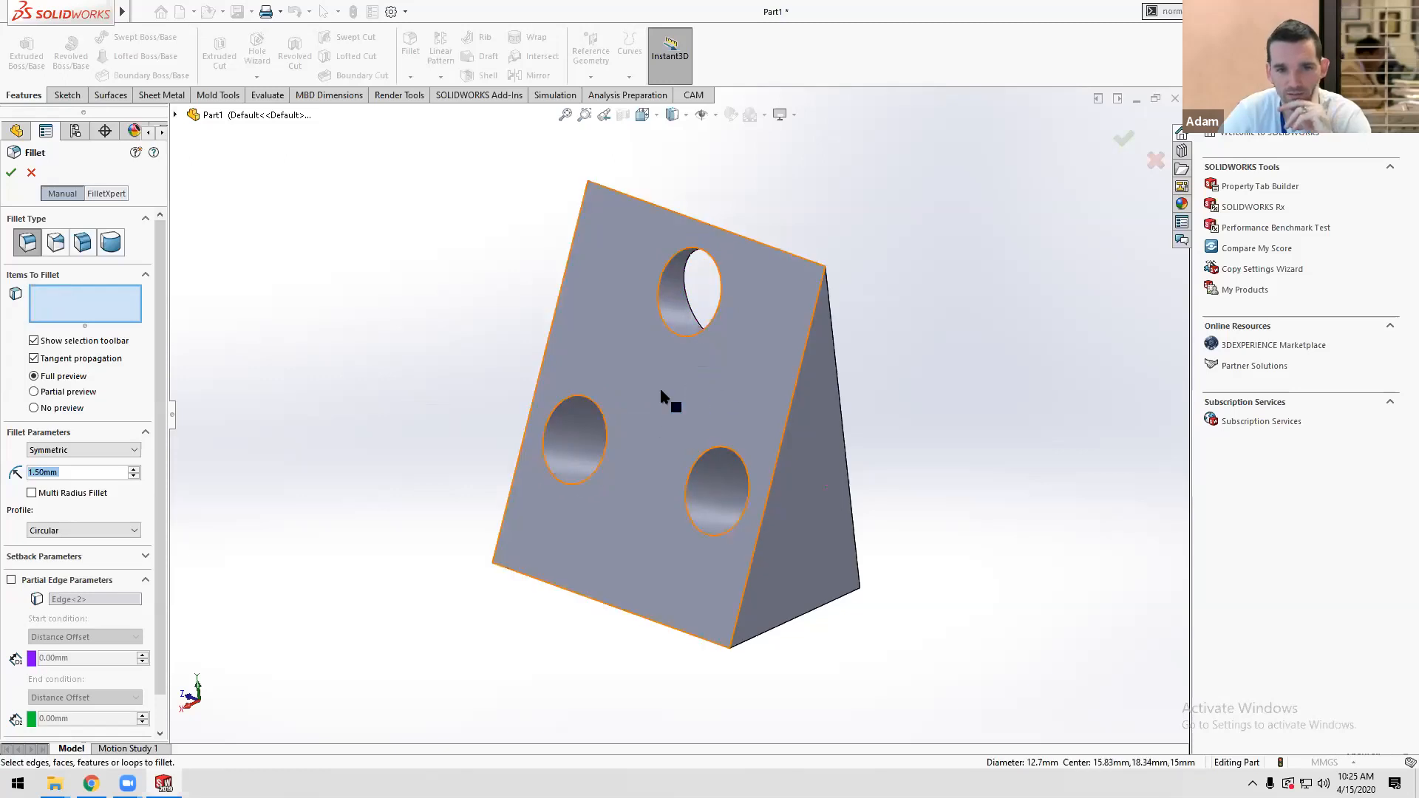
click(817, 482)
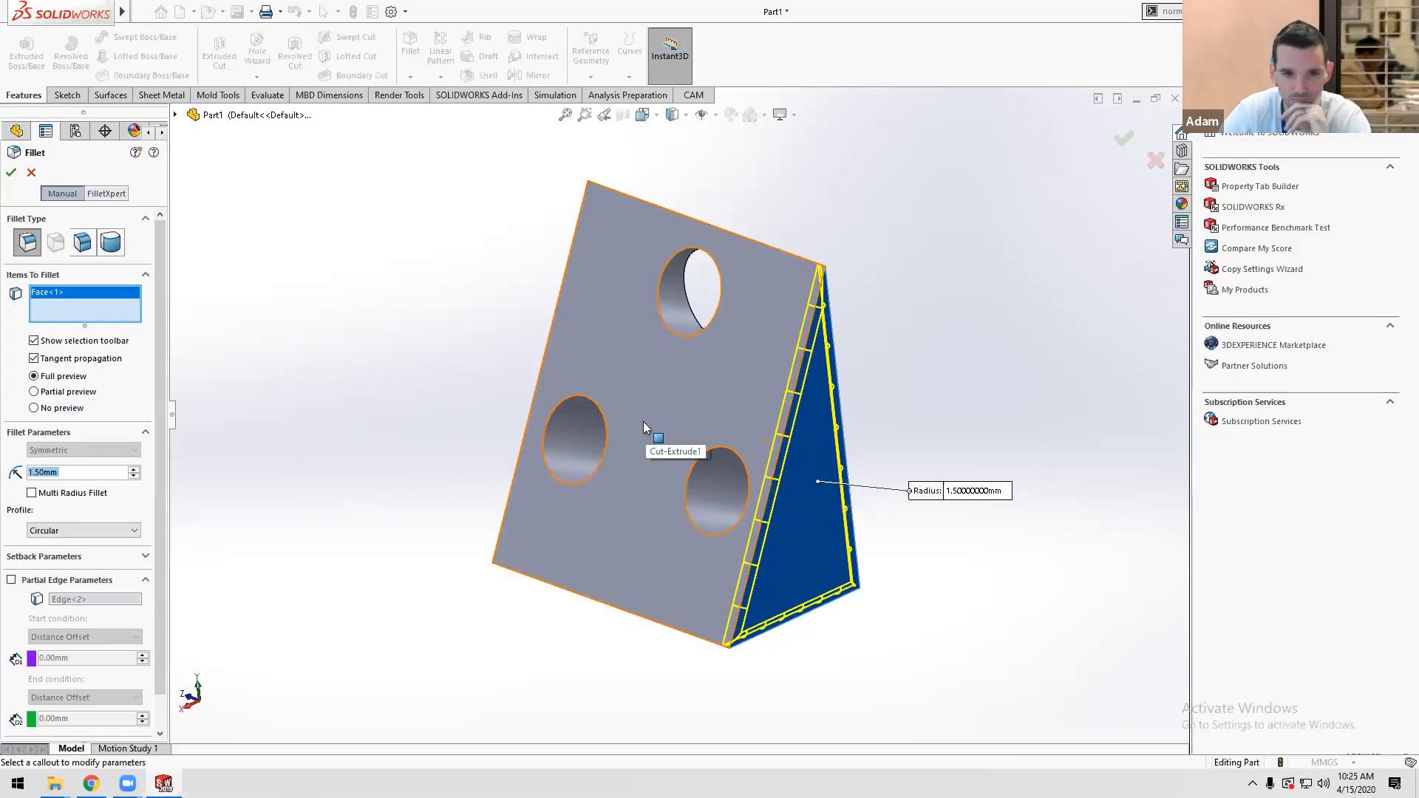
middle_drag(647, 433, 485, 382)
click(484, 383)
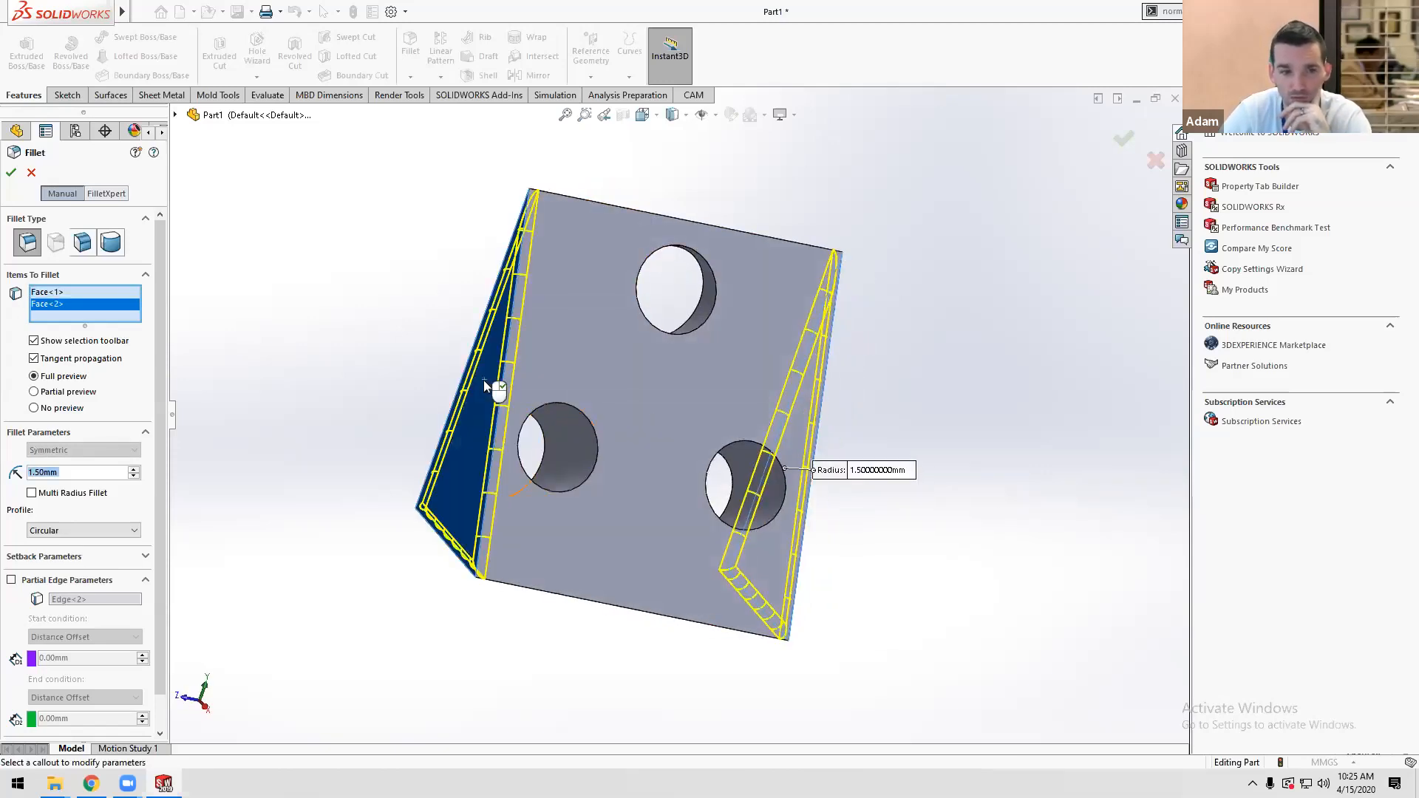
click(484, 380)
middle_drag(829, 445, 784, 436)
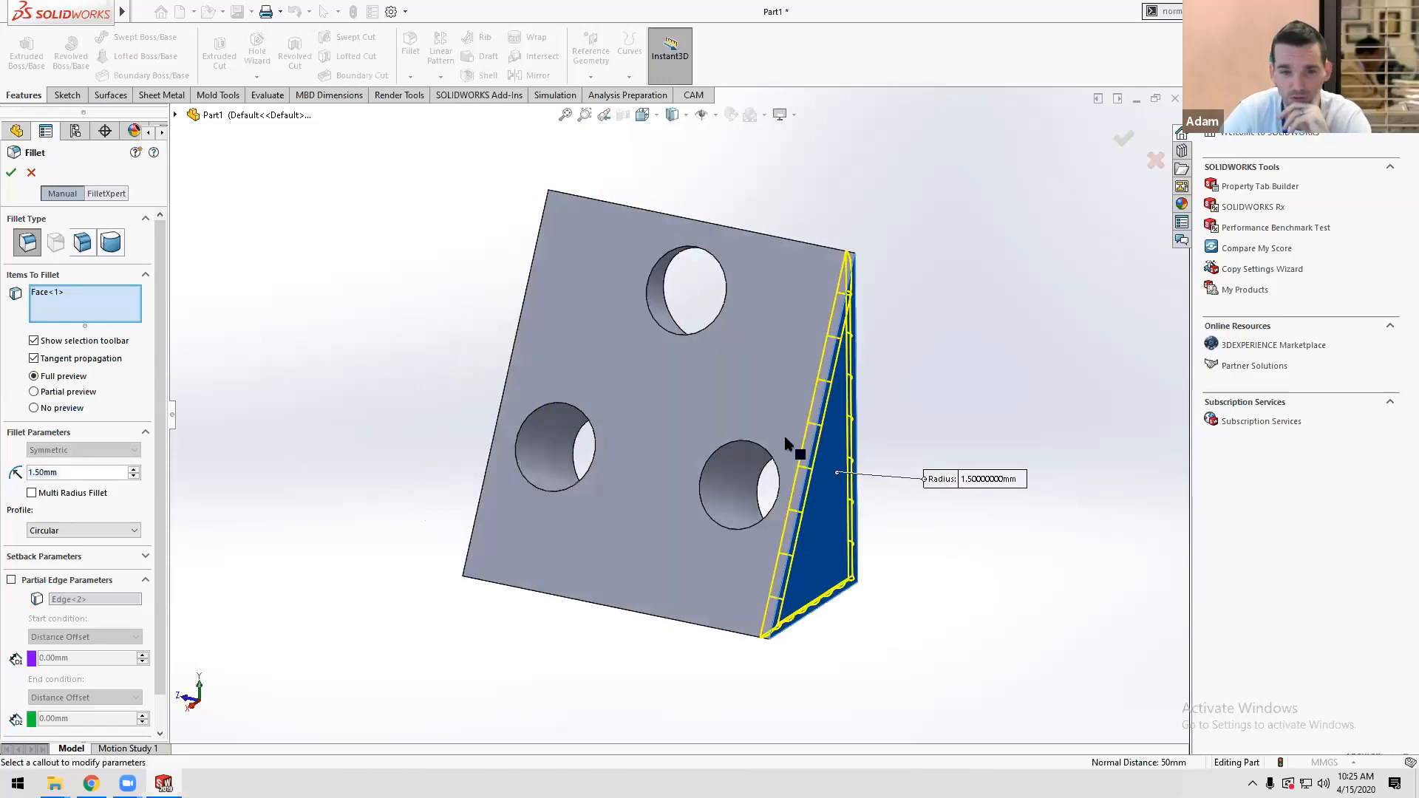
click(834, 473)
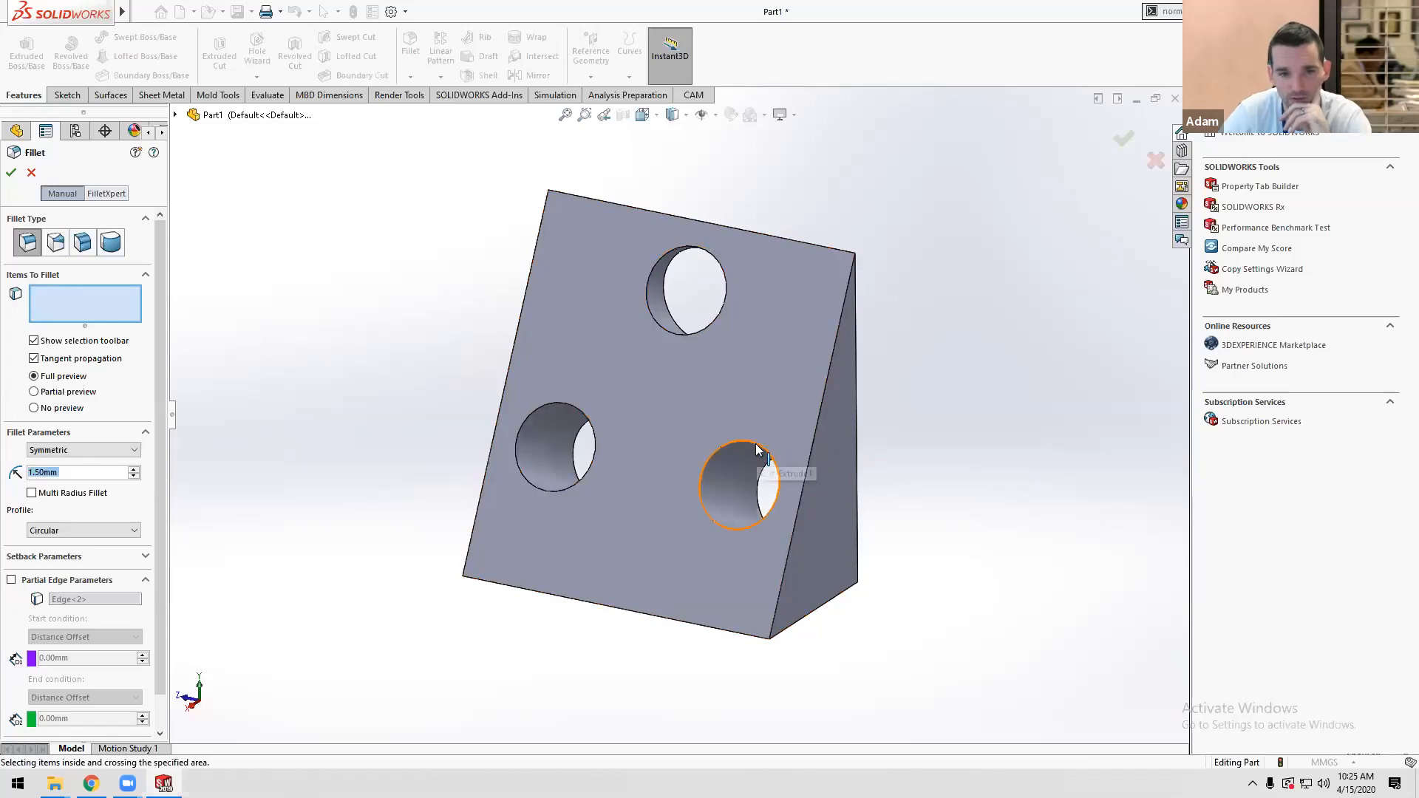
Fillet the front and back edges of all three holes using the Between right feature and part selection from one hole edge.
click(754, 449)
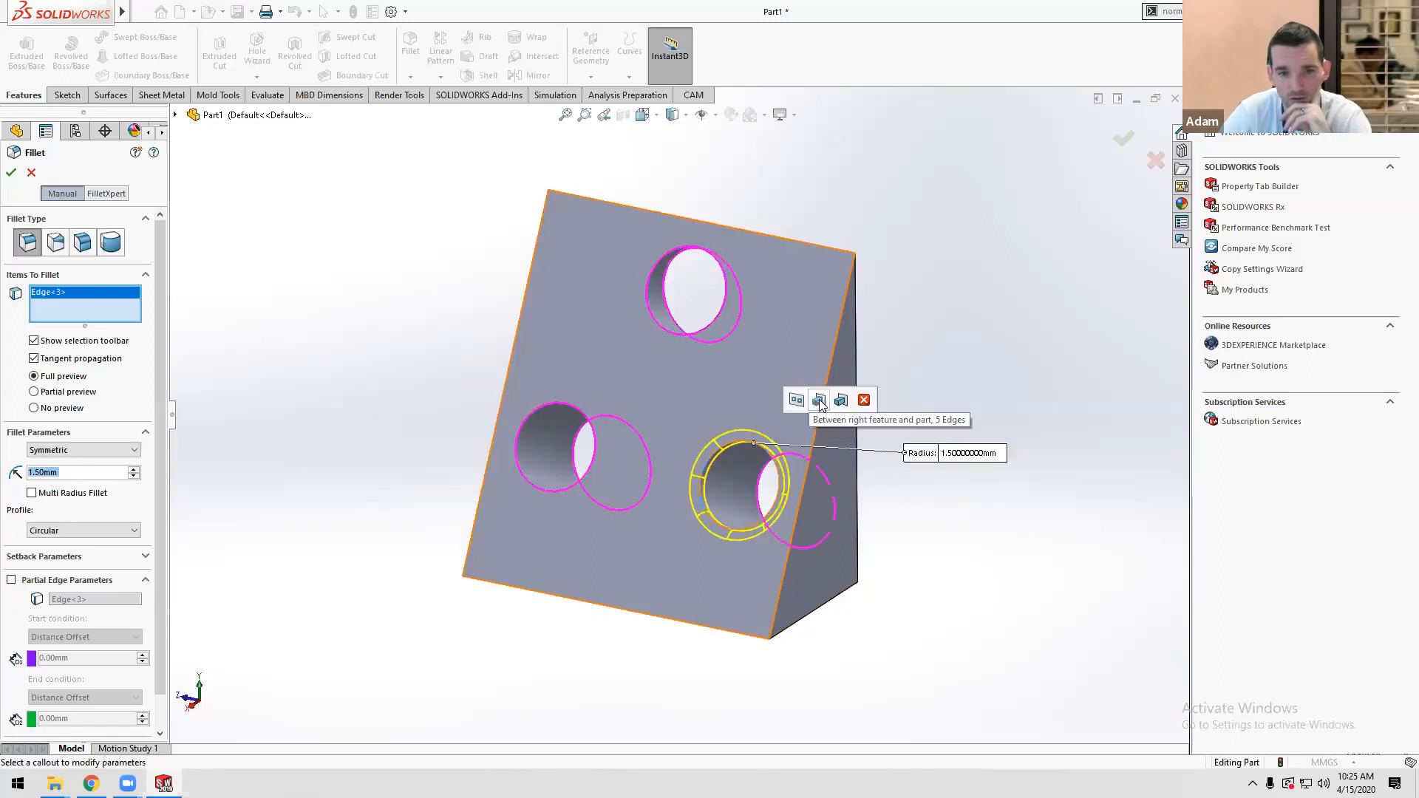
click(819, 400)
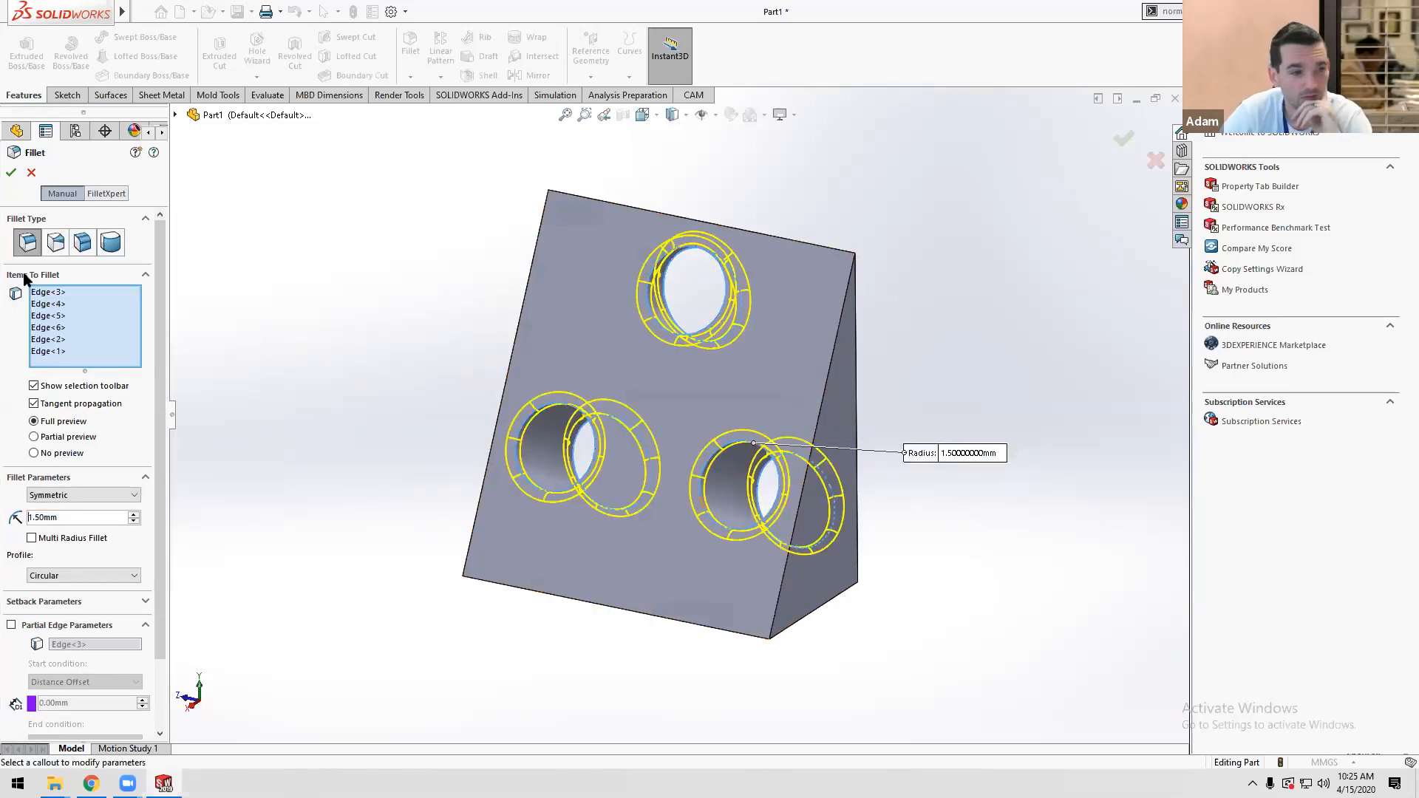
click(11, 172)
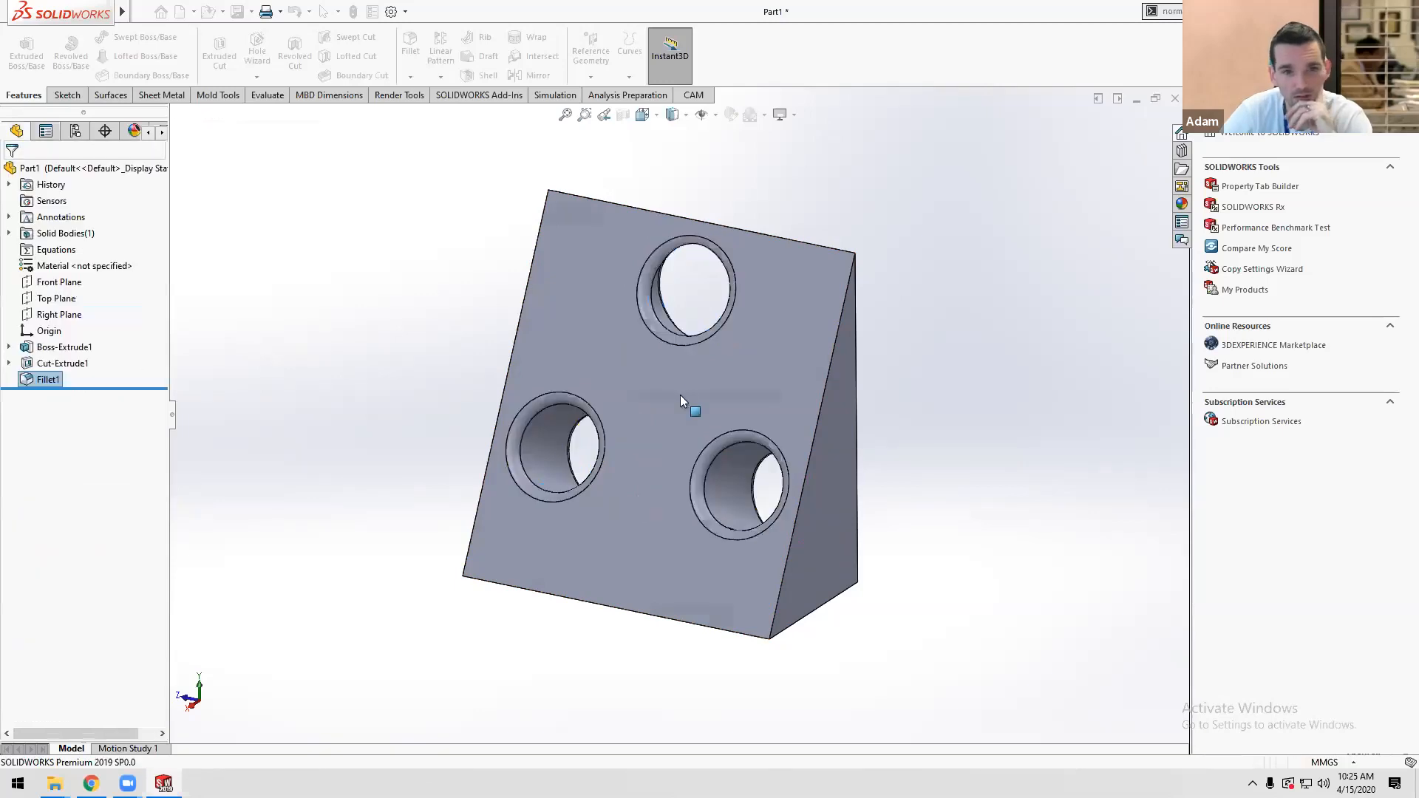
middle_drag(803, 423, 845, 458)
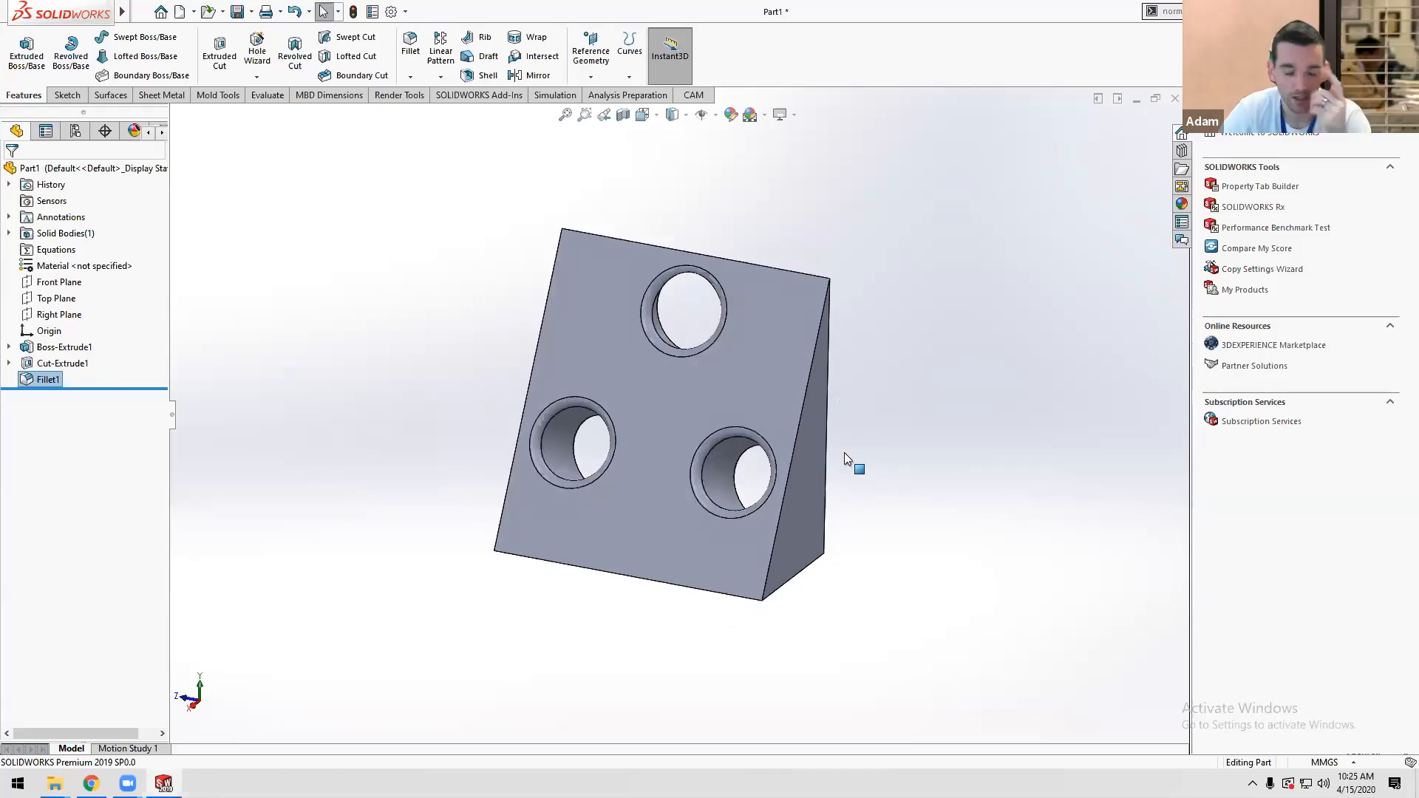
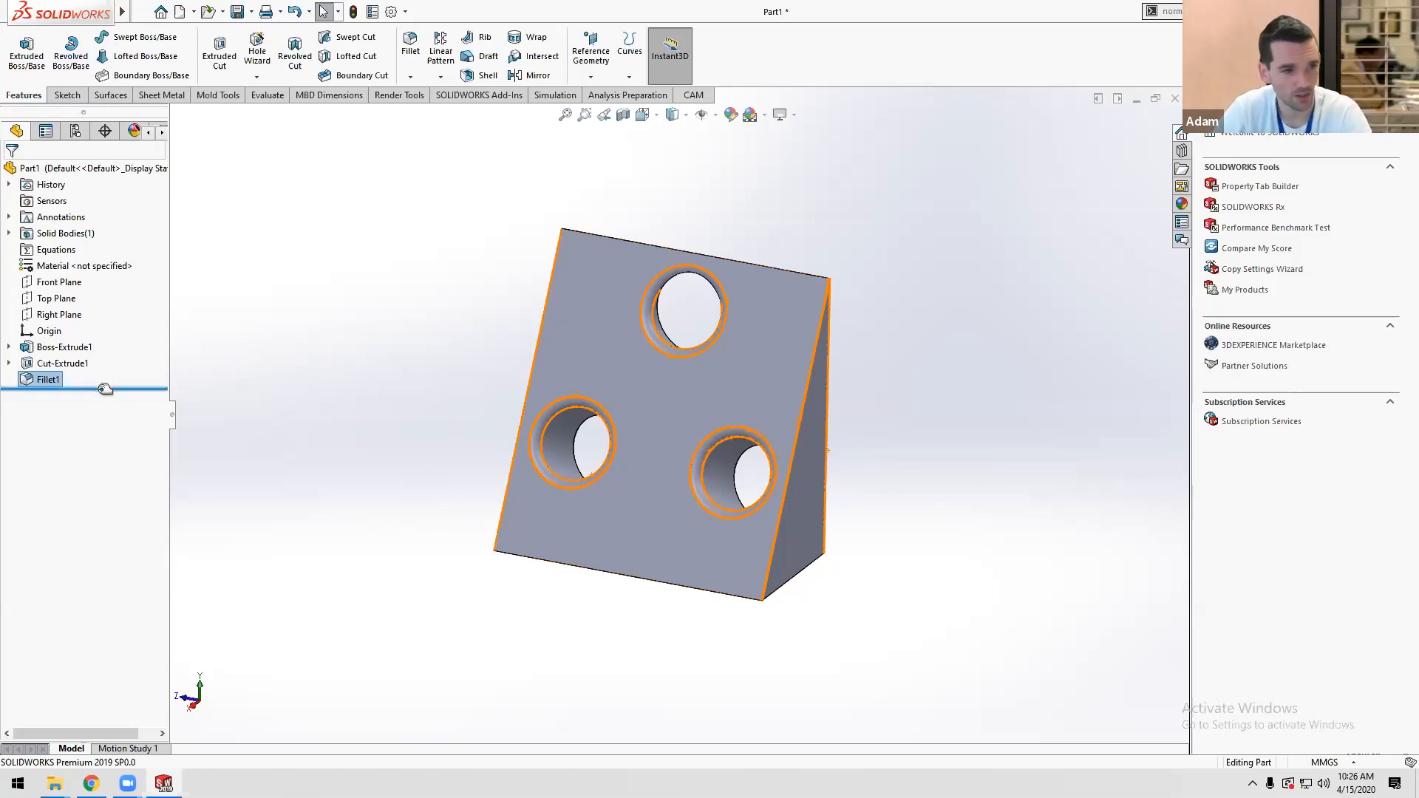
Roll the model history back to just before the hole cut and start a Shell with a 0.5 mm thickness.
drag(105, 389, 110, 356)
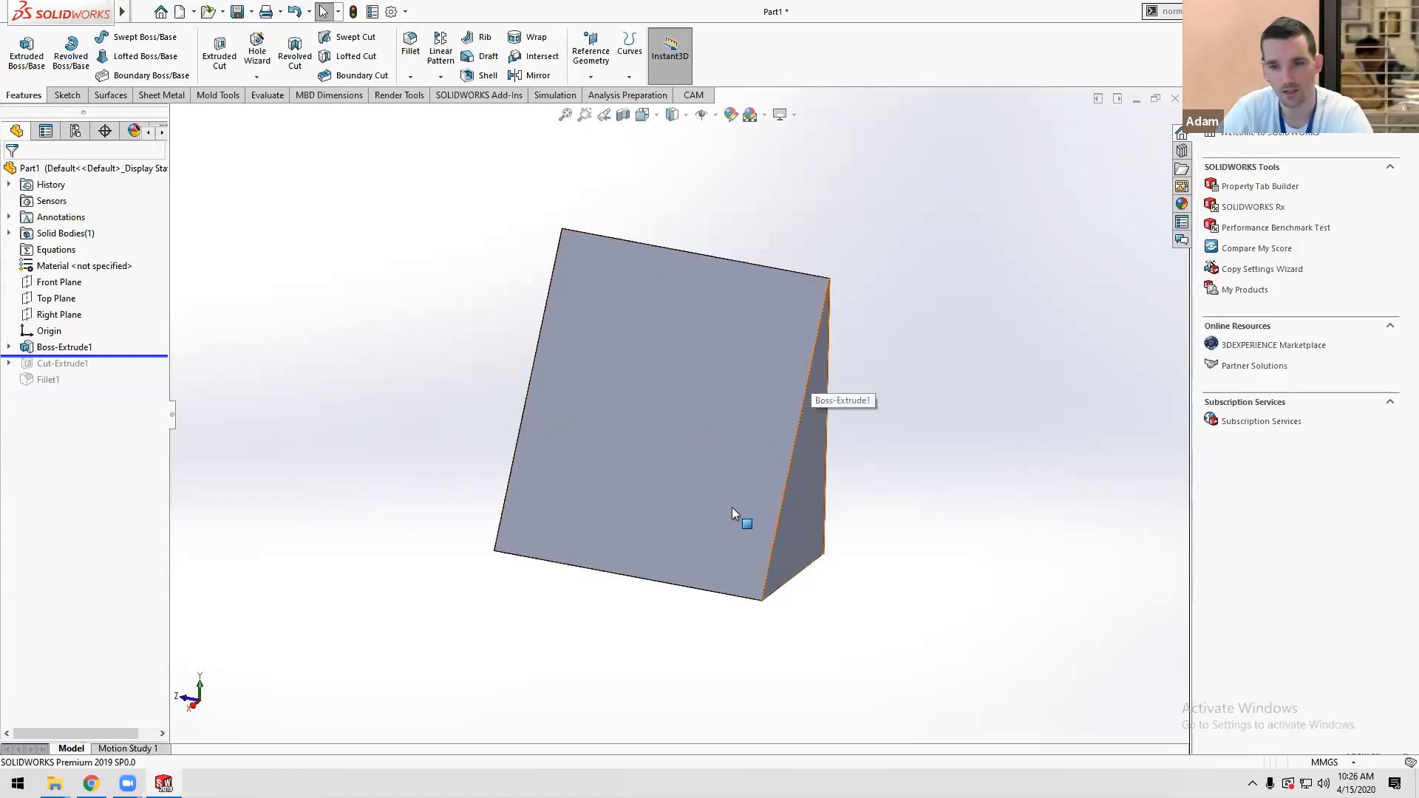
middle_drag(841, 619, 846, 529)
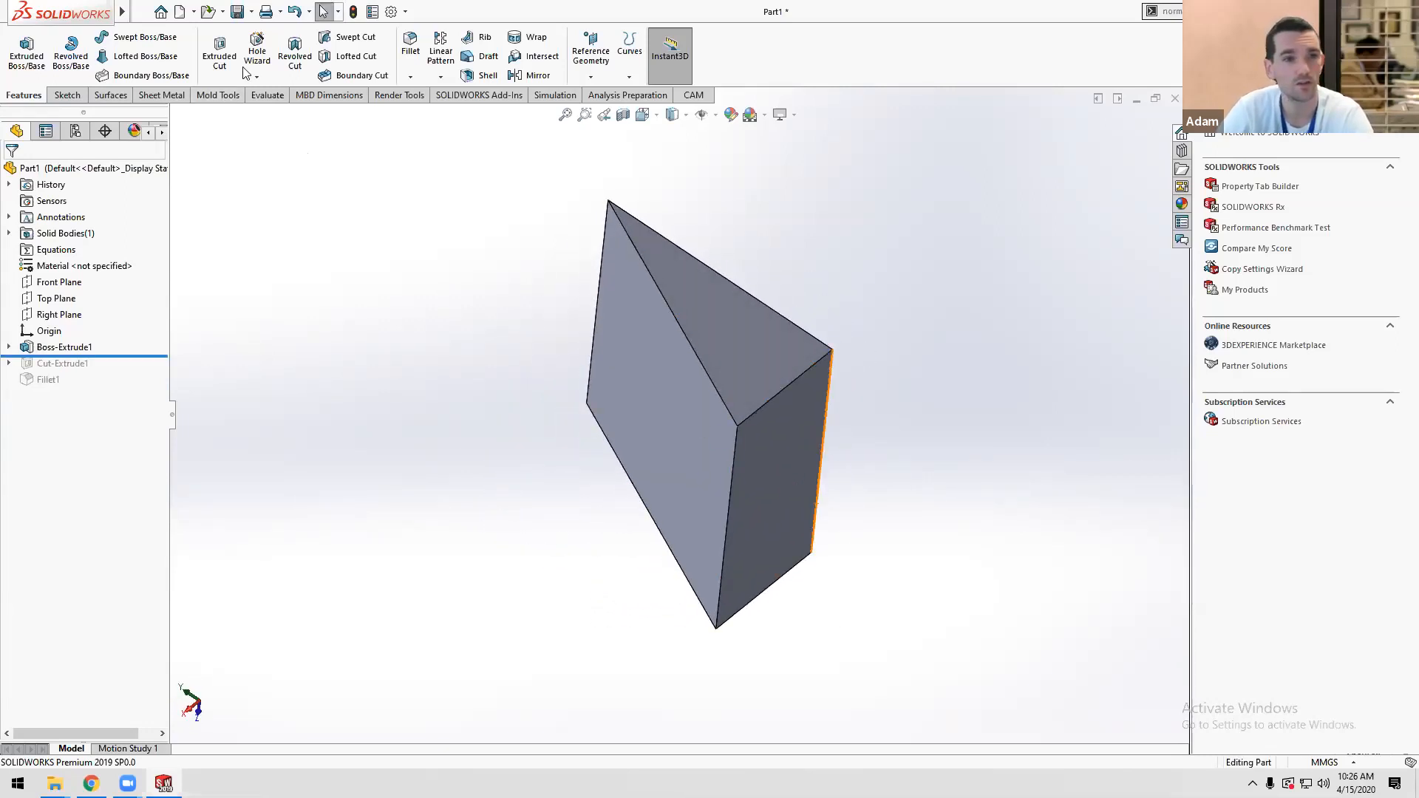
click(489, 77)
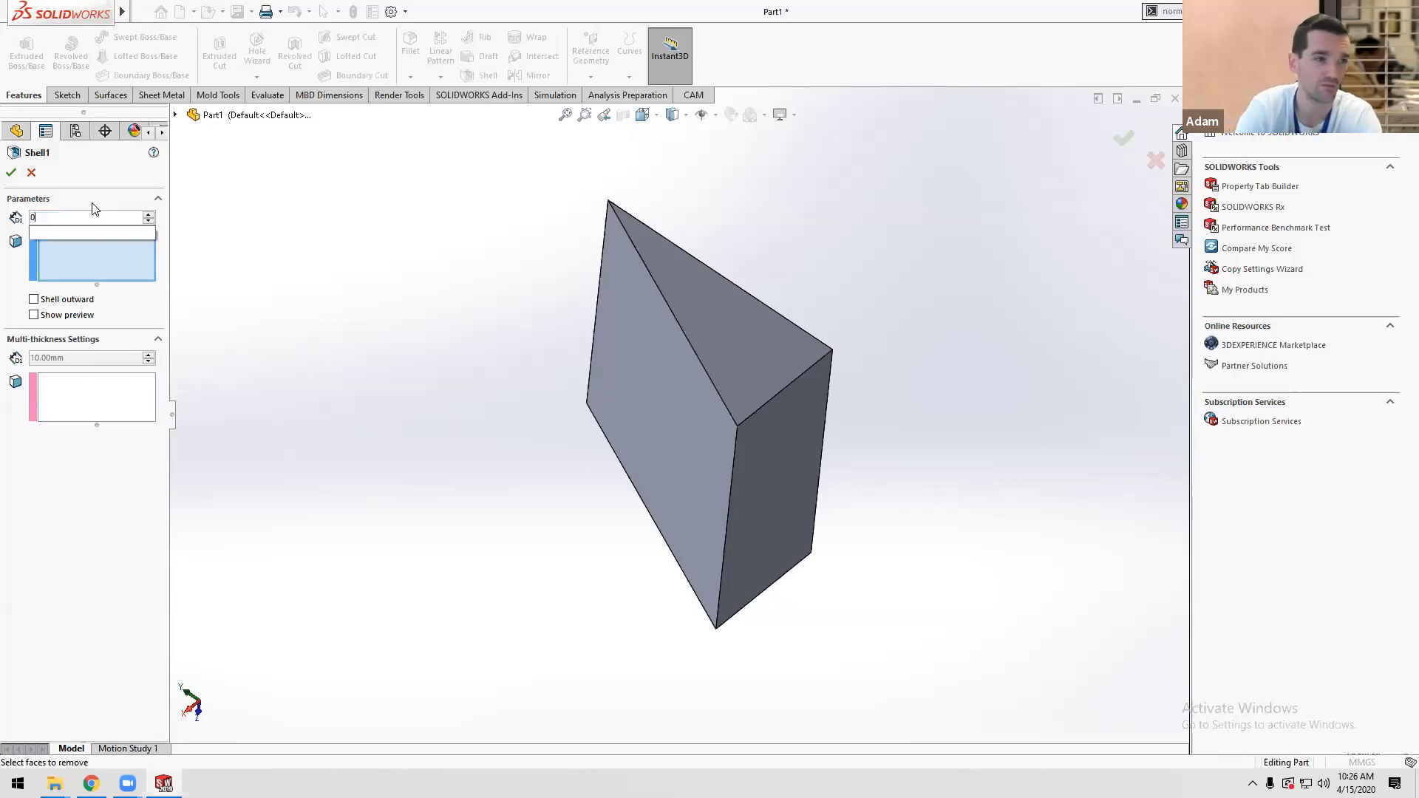
text(0.5)
key(Return)
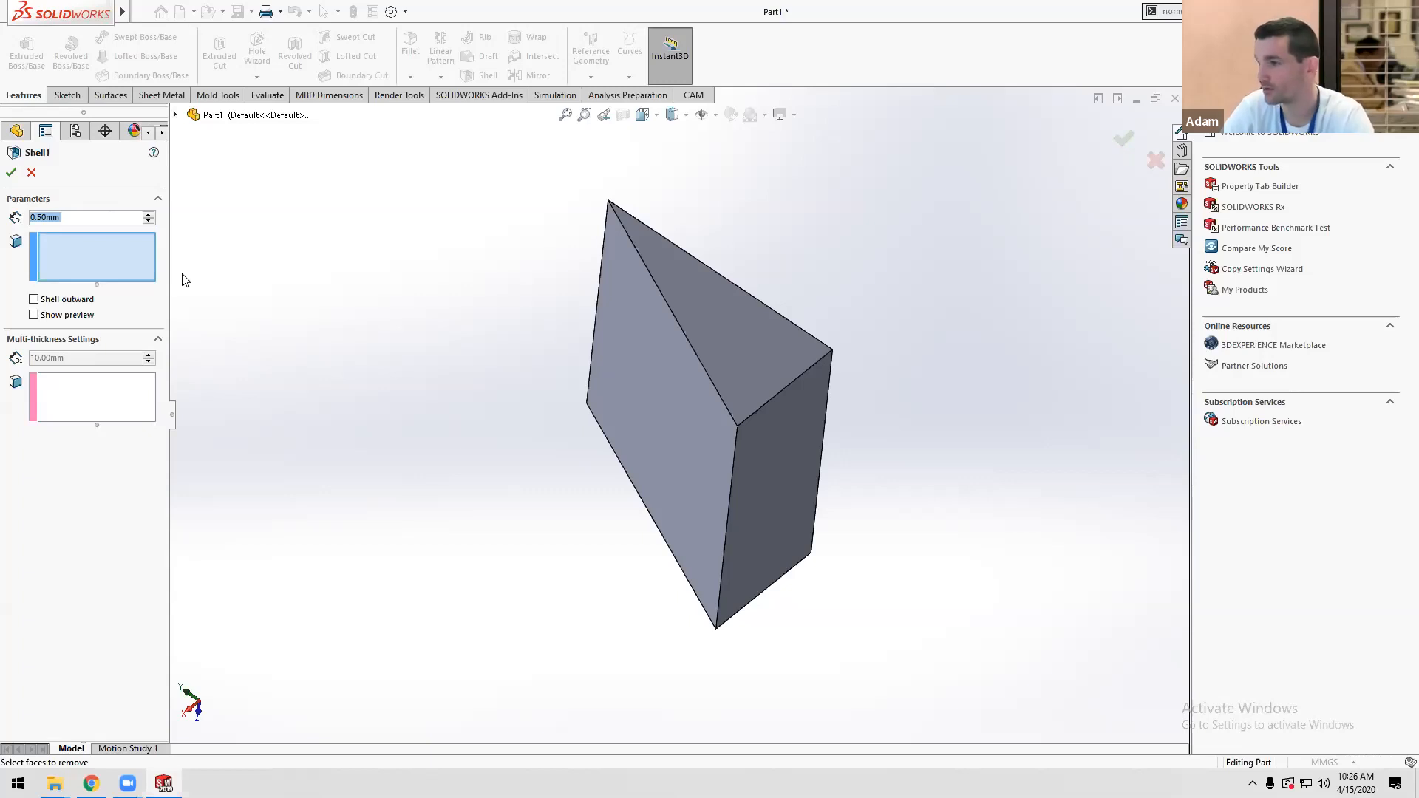
Select one triangular side face for removal, turn on the shell preview, and set the thickness to 1.5 mm.
click(742, 343)
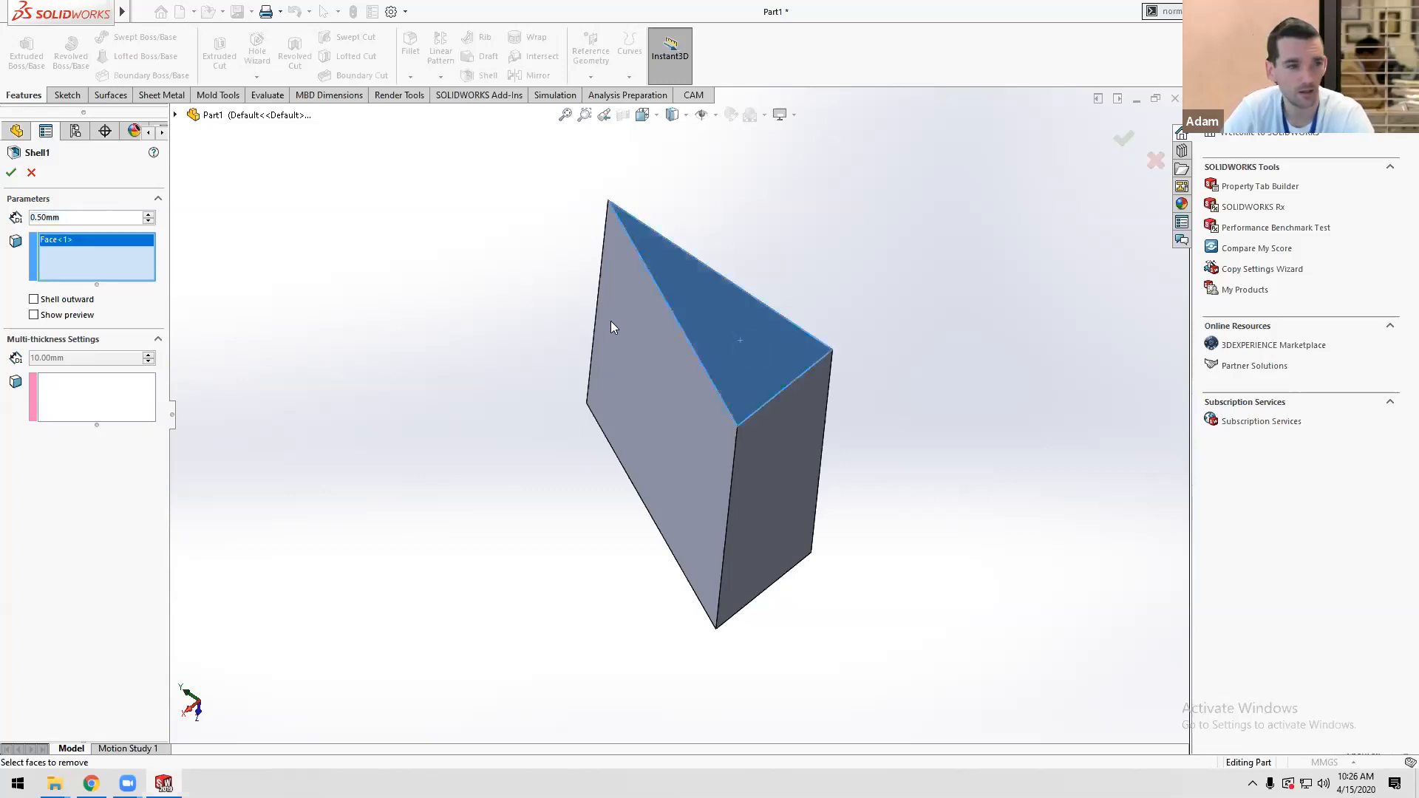
click(34, 316)
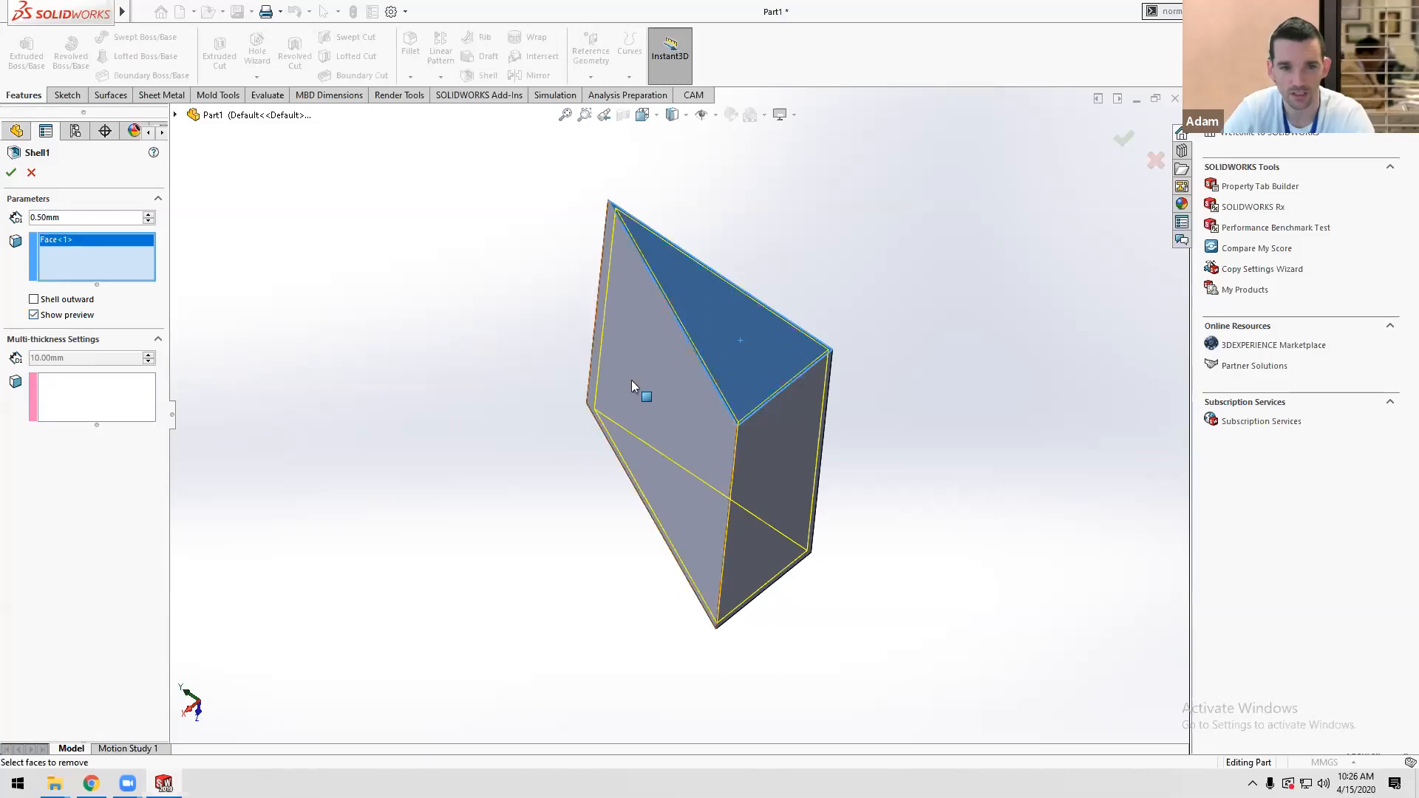
middle_drag(740, 441, 818, 393)
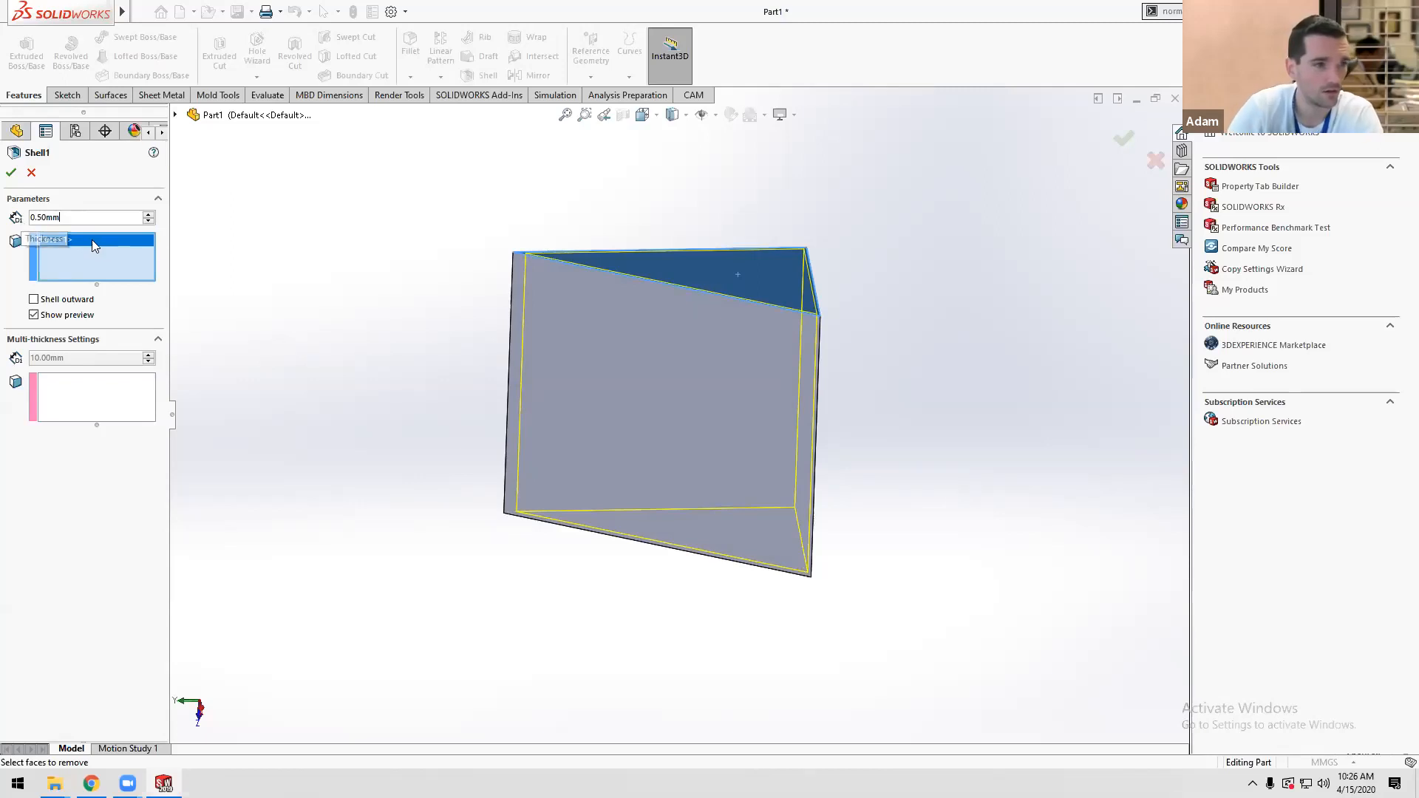
double_click(30, 217)
text(1.5)
key(Return)
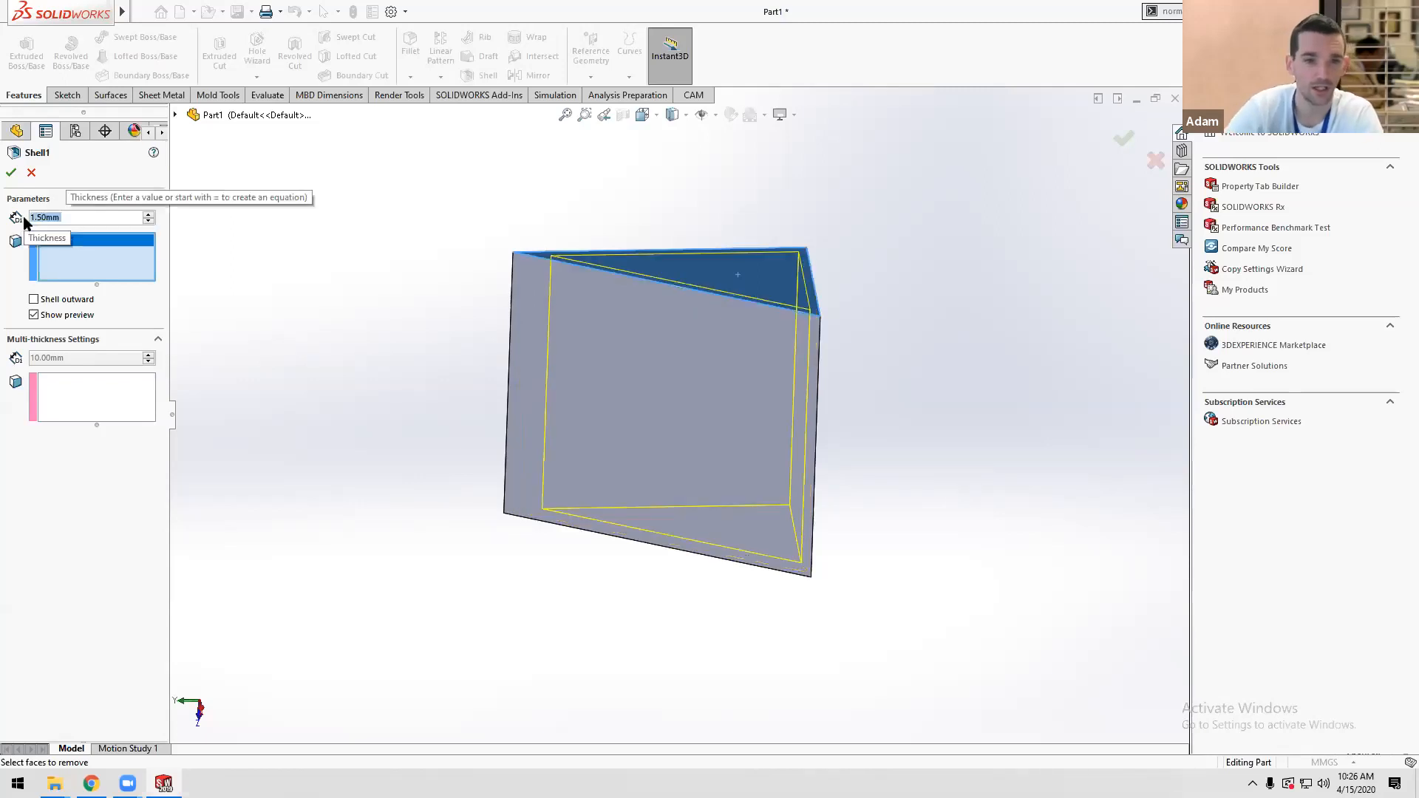
Add the opposite triangular side face to the faces to remove and complete the shell.
click(685, 489)
middle_drag(761, 517, 774, 304)
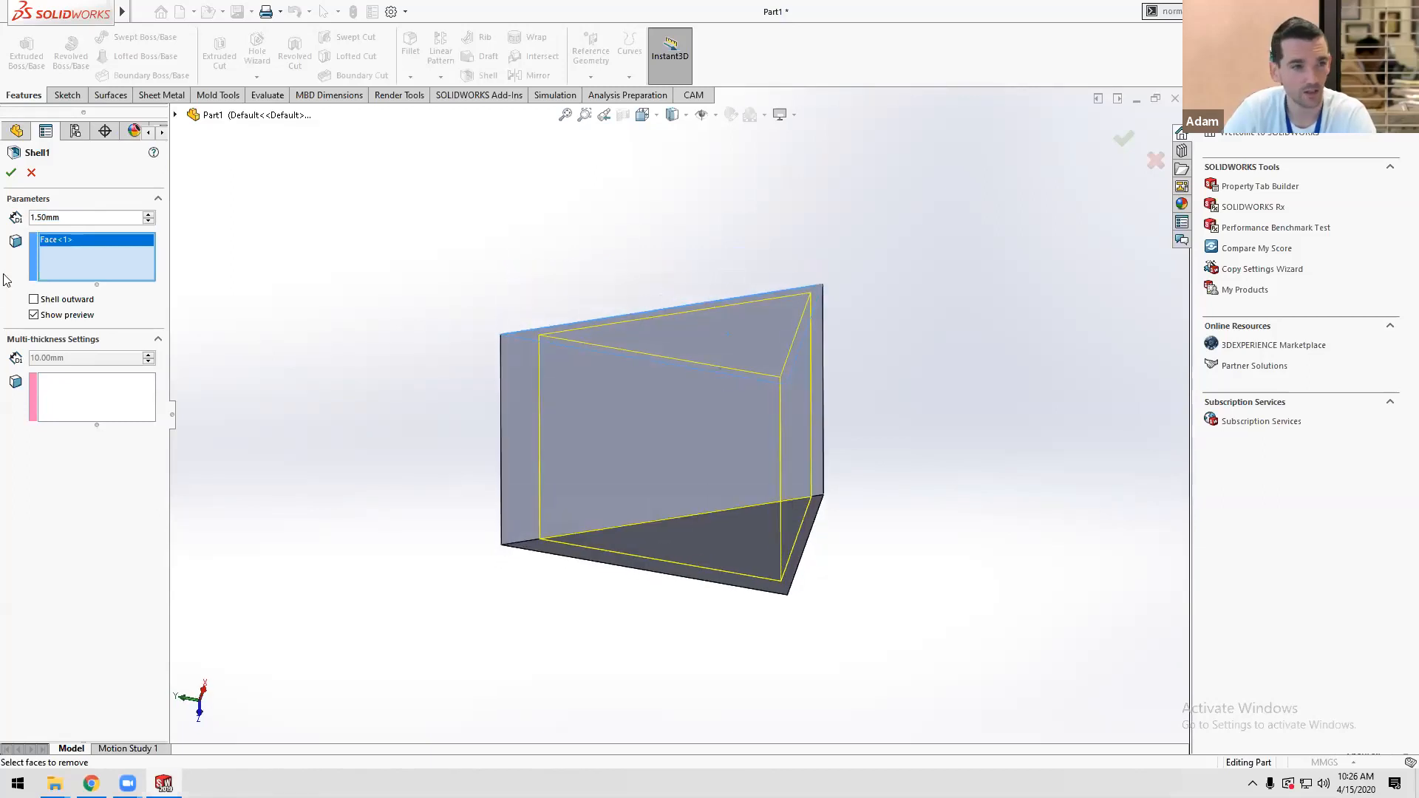
click(713, 541)
middle_drag(754, 439, 592, 618)
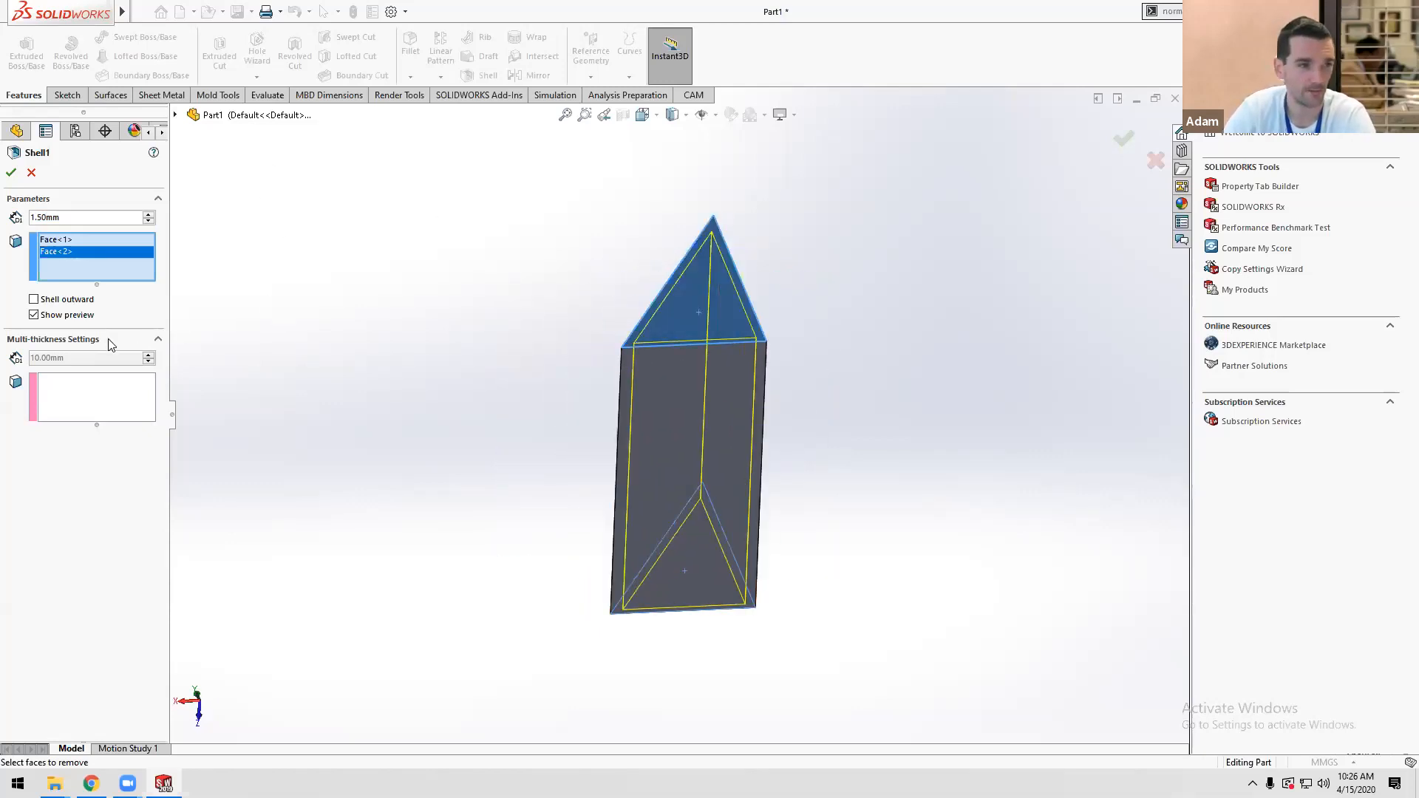
click(11, 178)
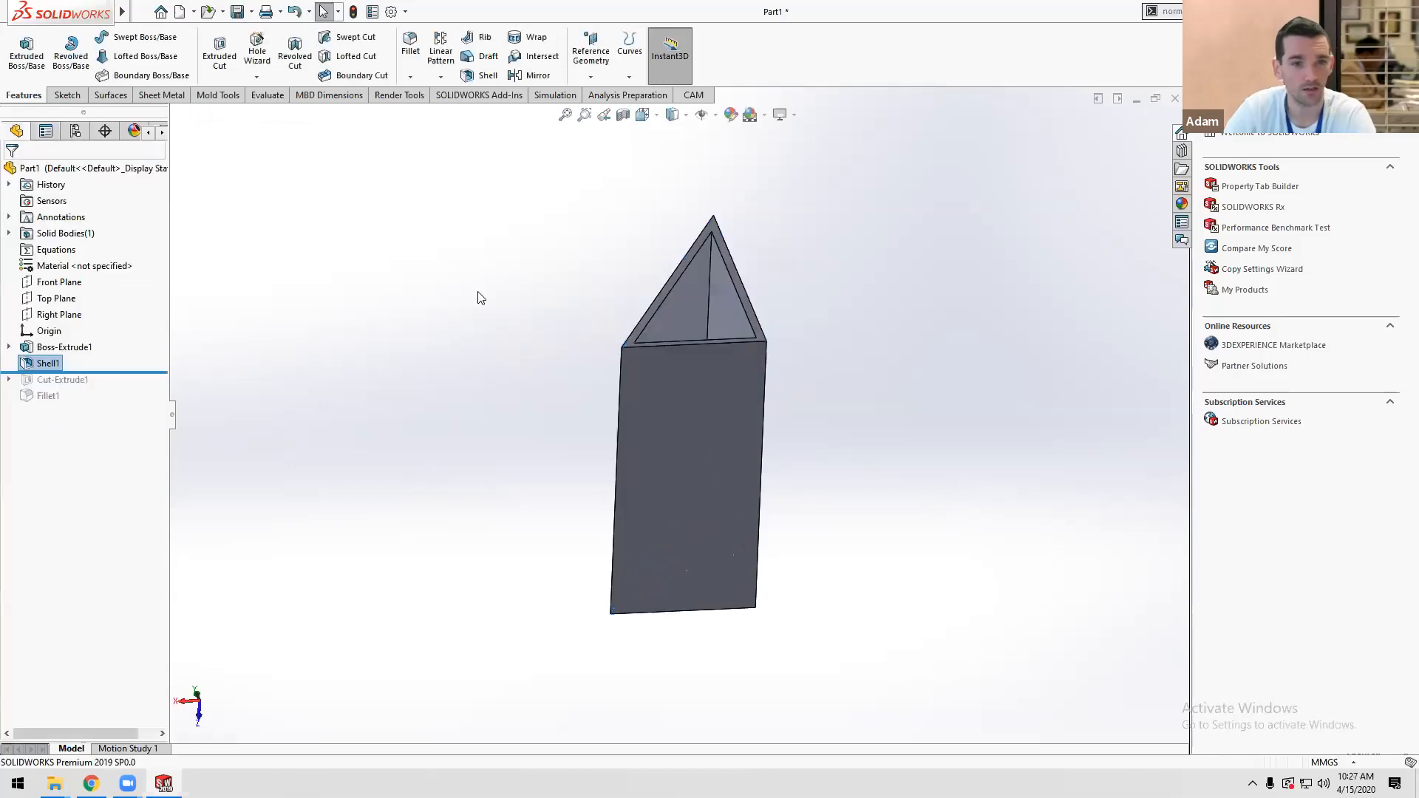
Section the shelled wedge parallel to the Top Plane at a 19 mm offset, with the section cap shown.
middle_drag(519, 353, 485, 507)
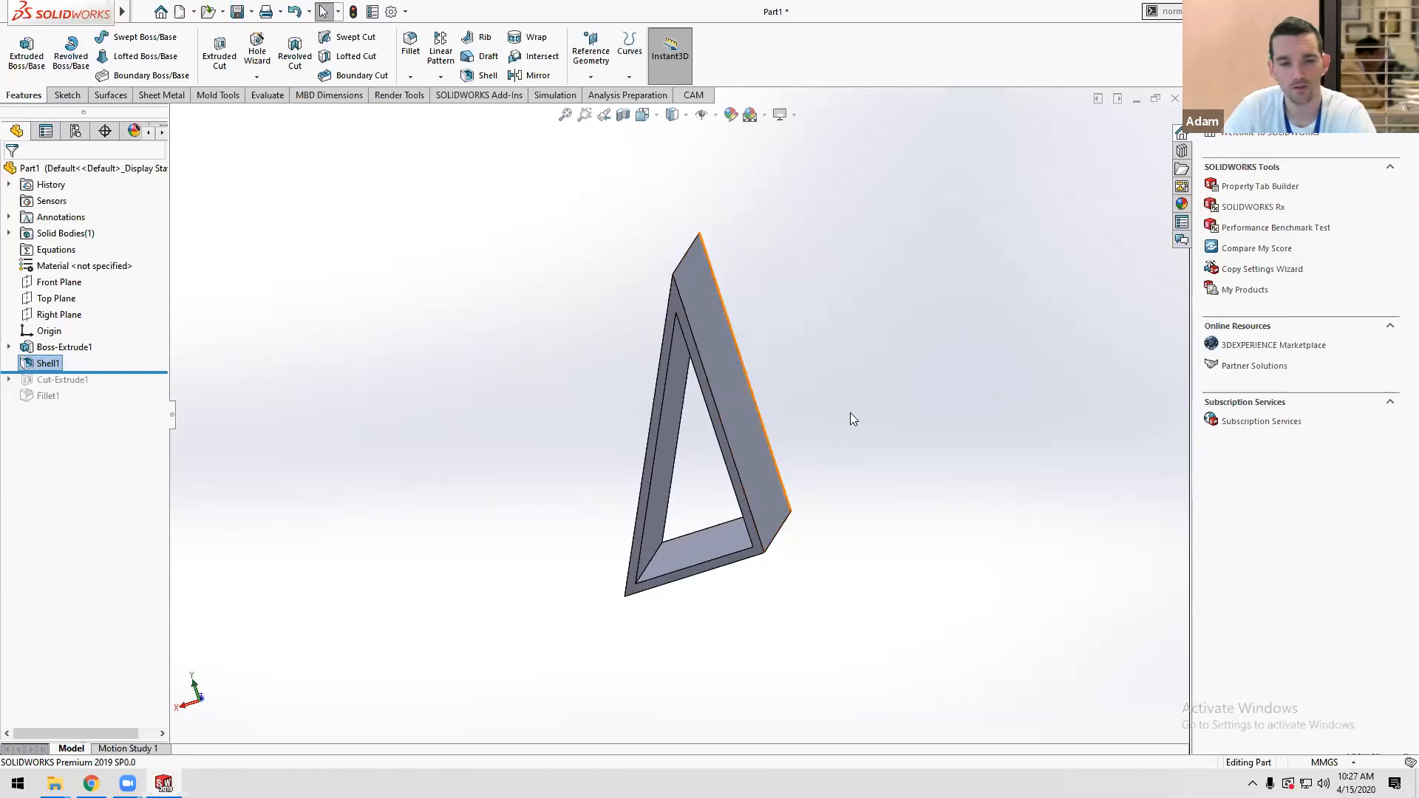
middle_drag(850, 413, 838, 366)
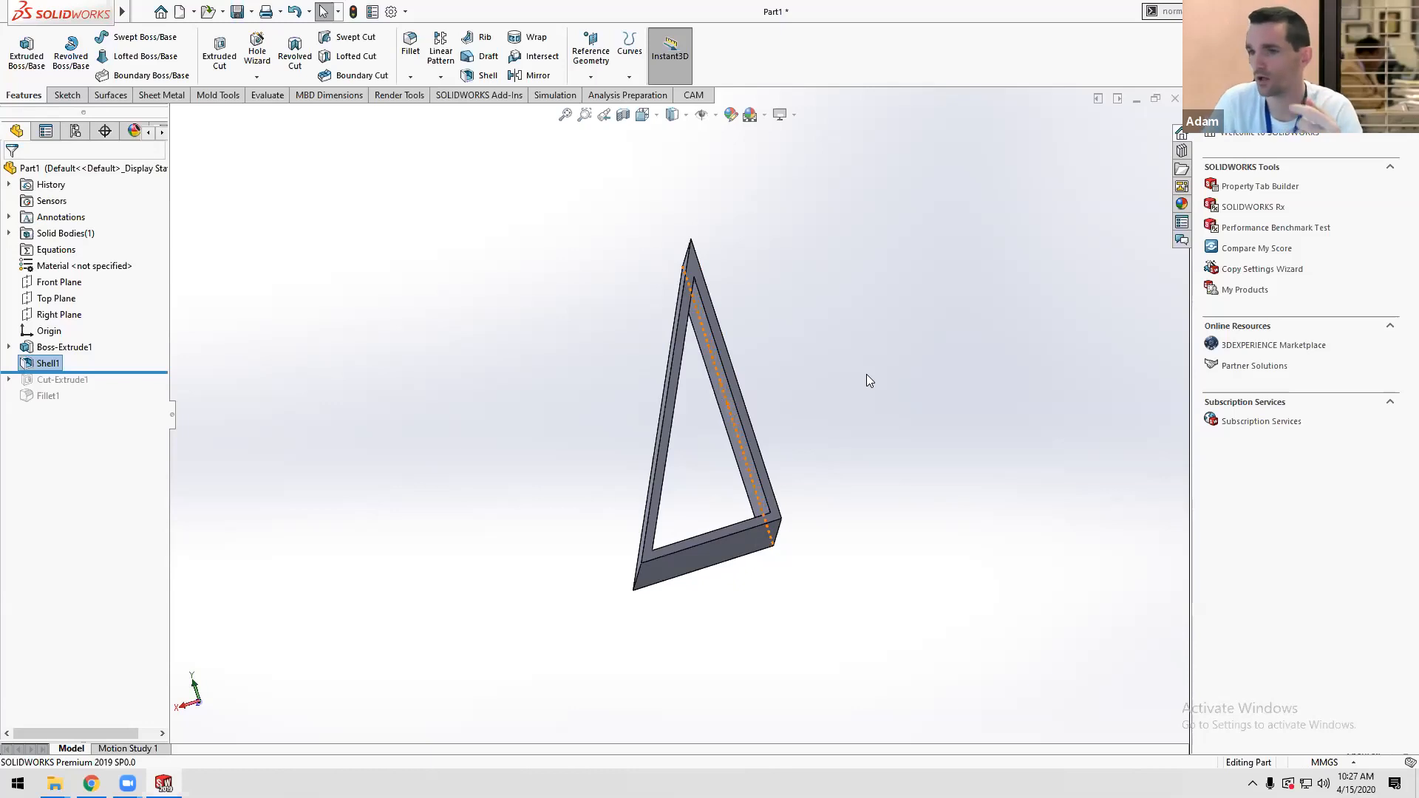
middle_drag(818, 460, 871, 330)
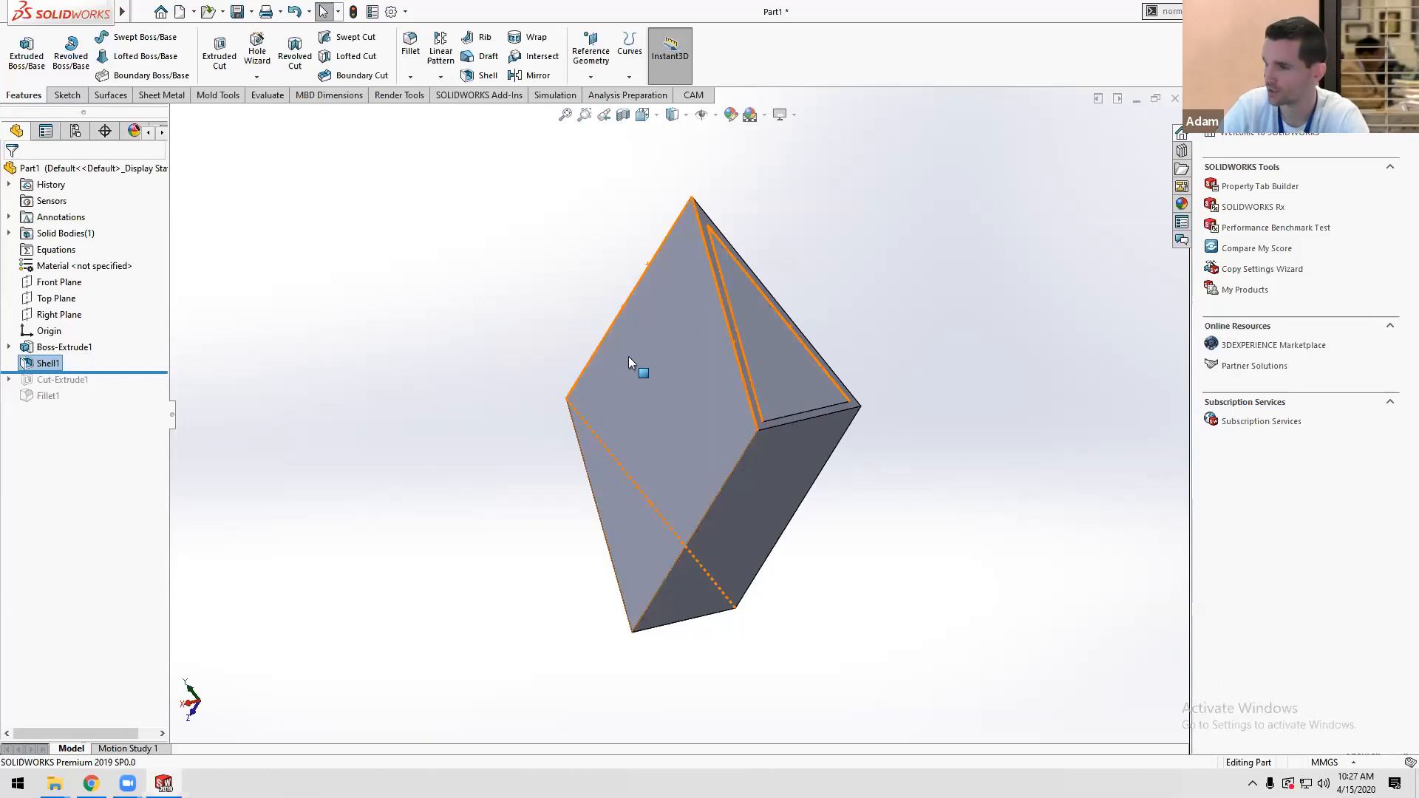
click(619, 118)
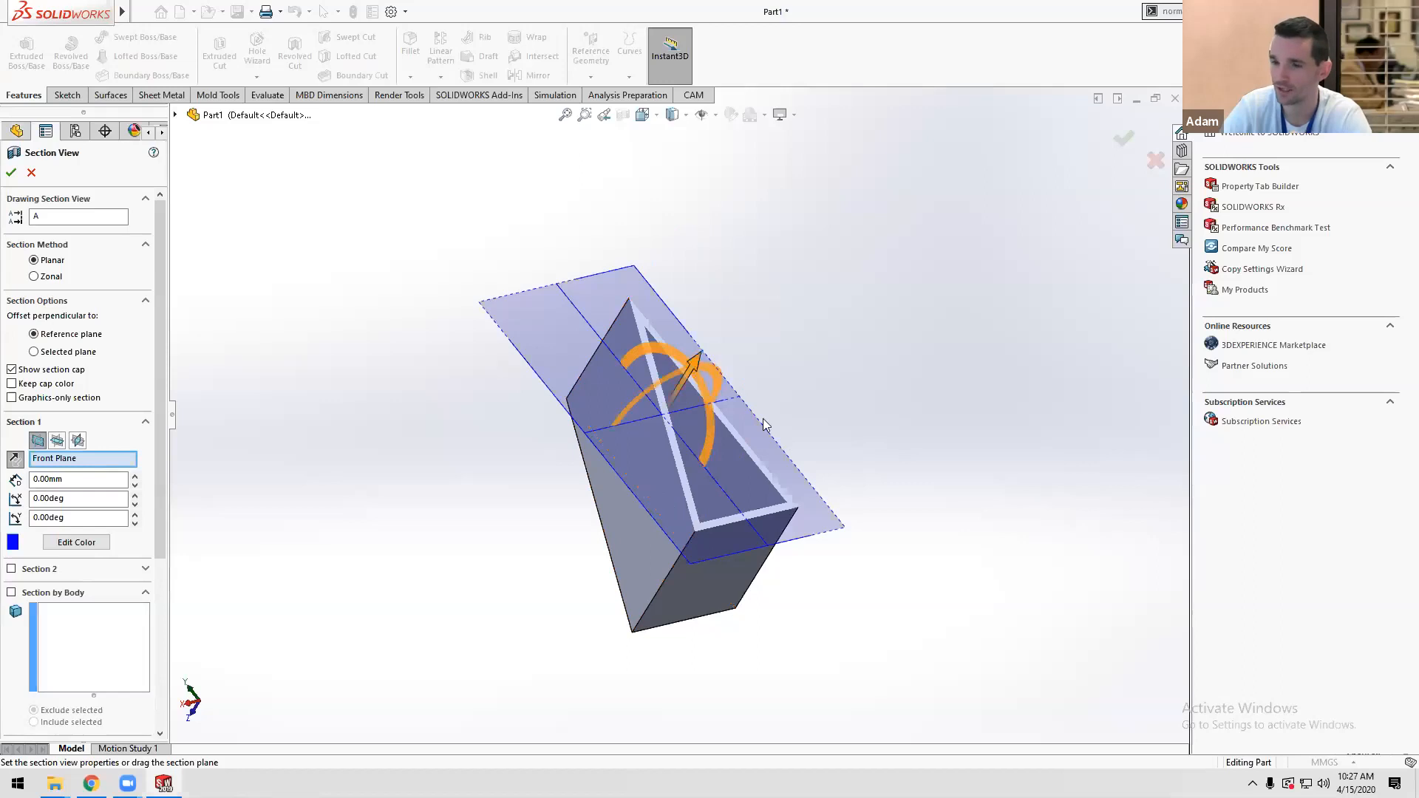
click(57, 441)
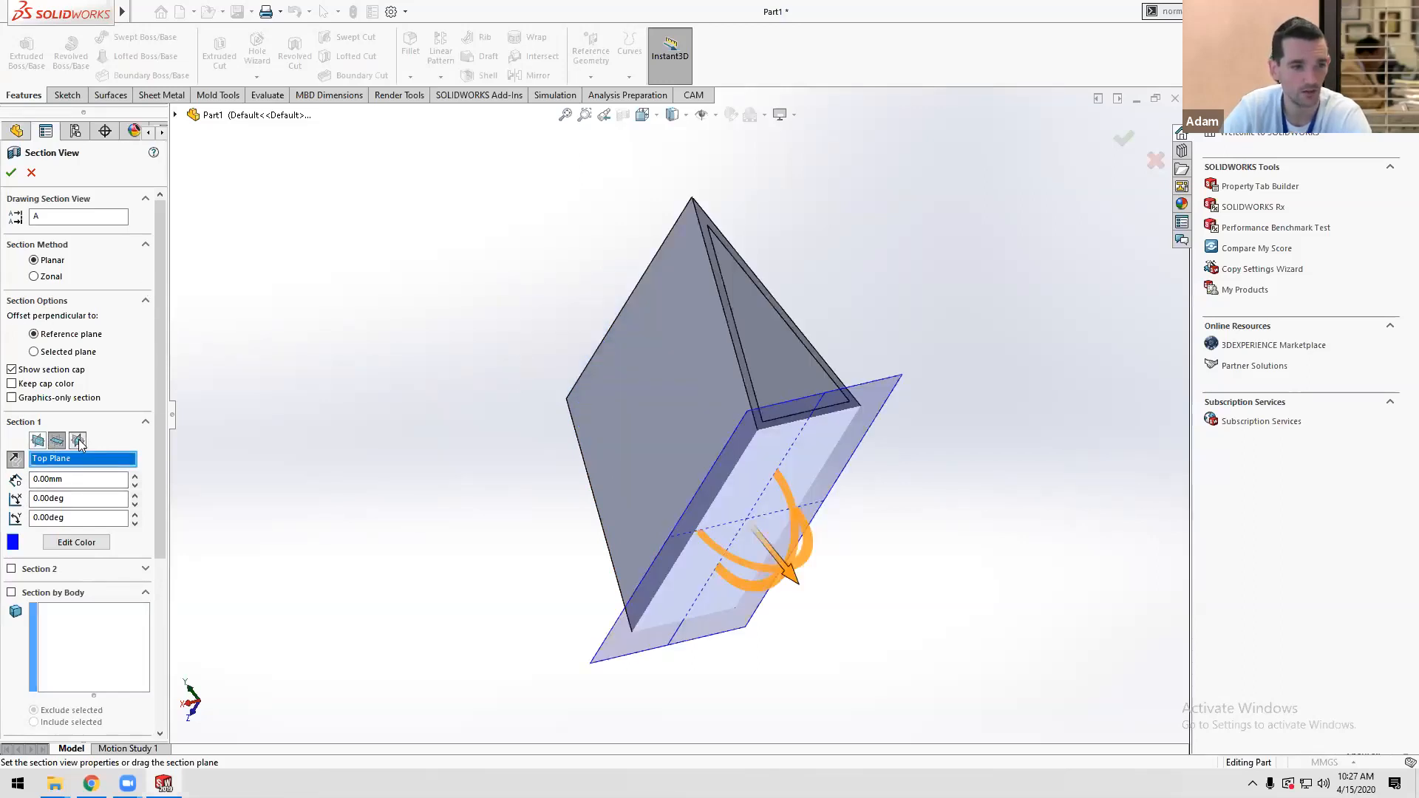
click(79, 440)
click(57, 441)
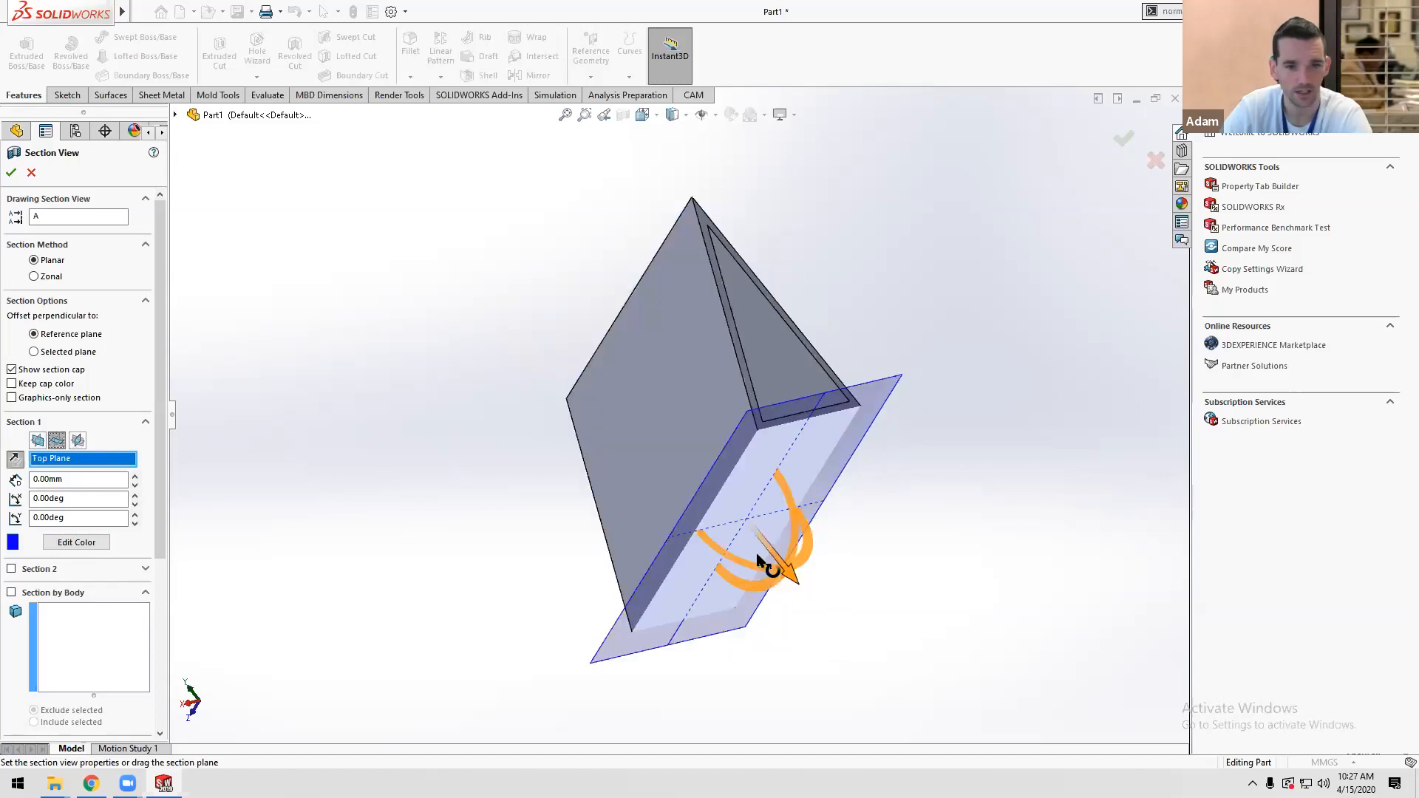
drag(774, 550, 695, 527)
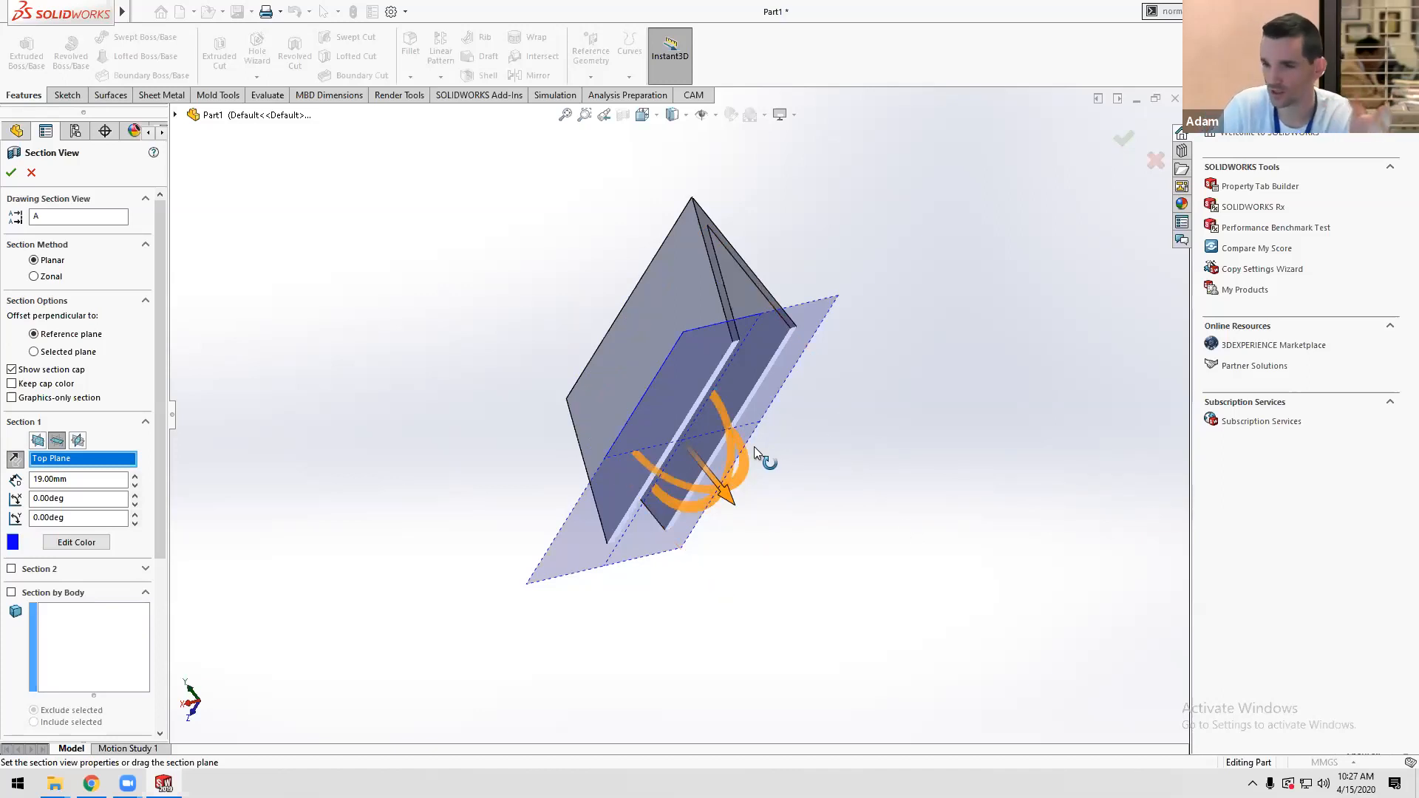
drag(750, 448, 96, 386)
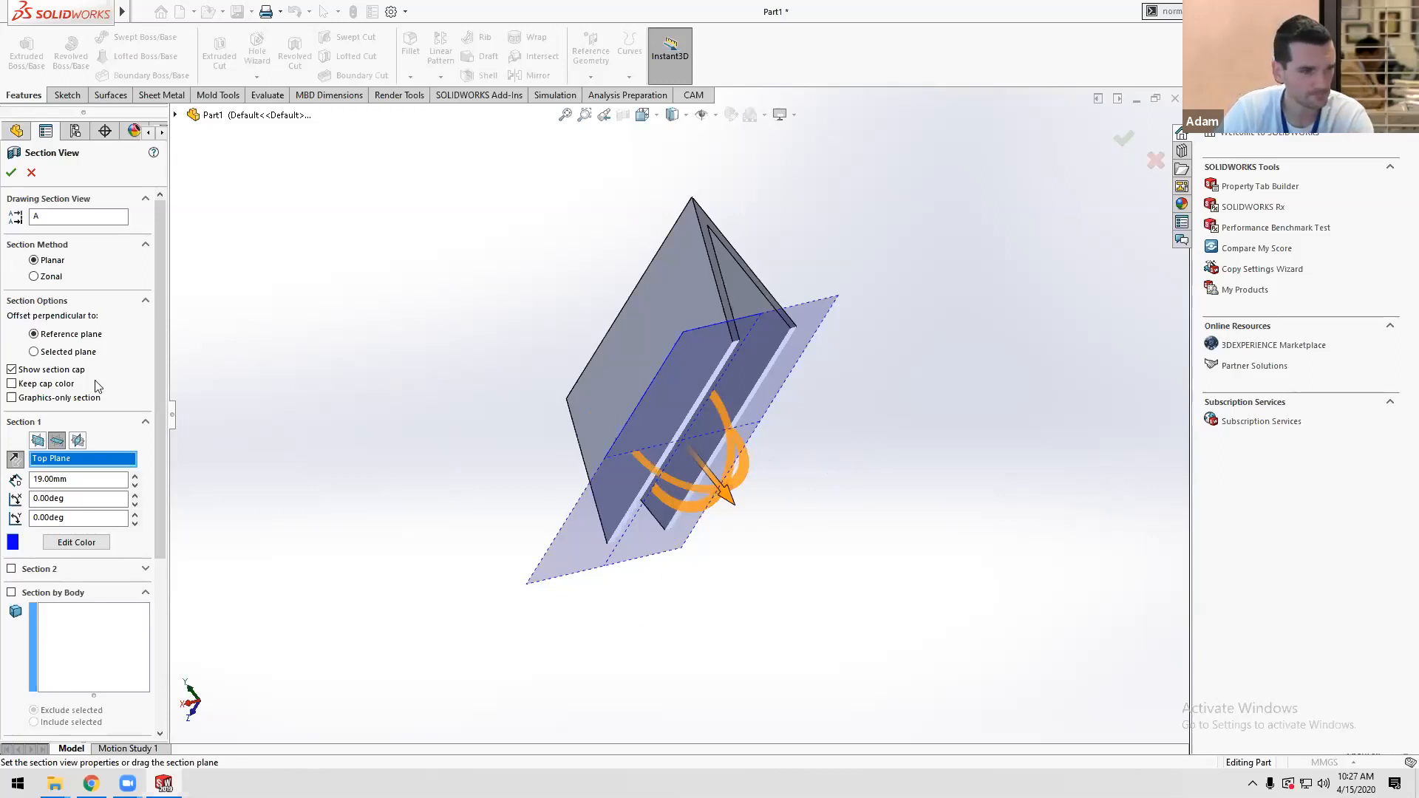
click(11, 172)
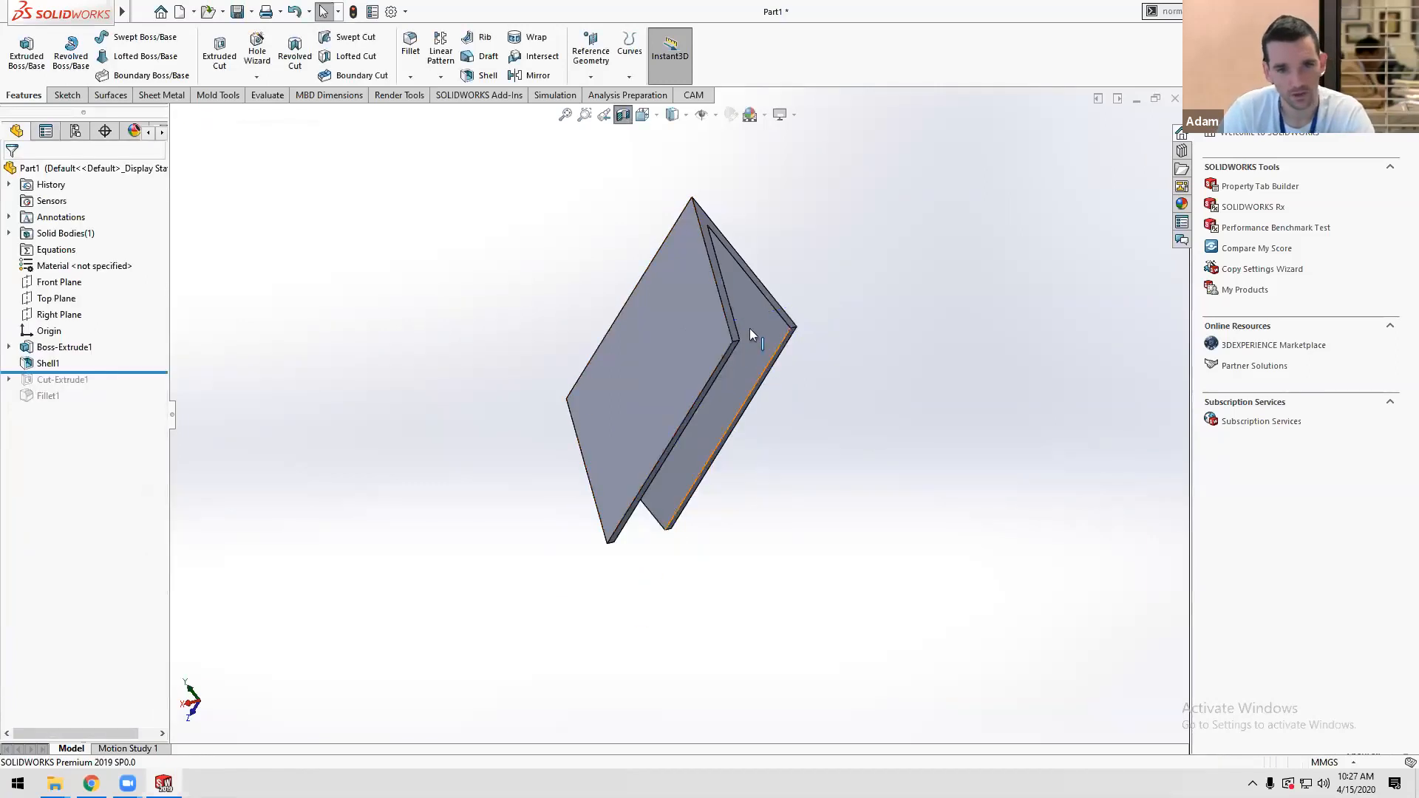
Start the Measure tool to check the shell's wall thickness at the sectioned walls.
middle_drag(783, 153, 772, 390)
scroll(710, 400, down, 8)
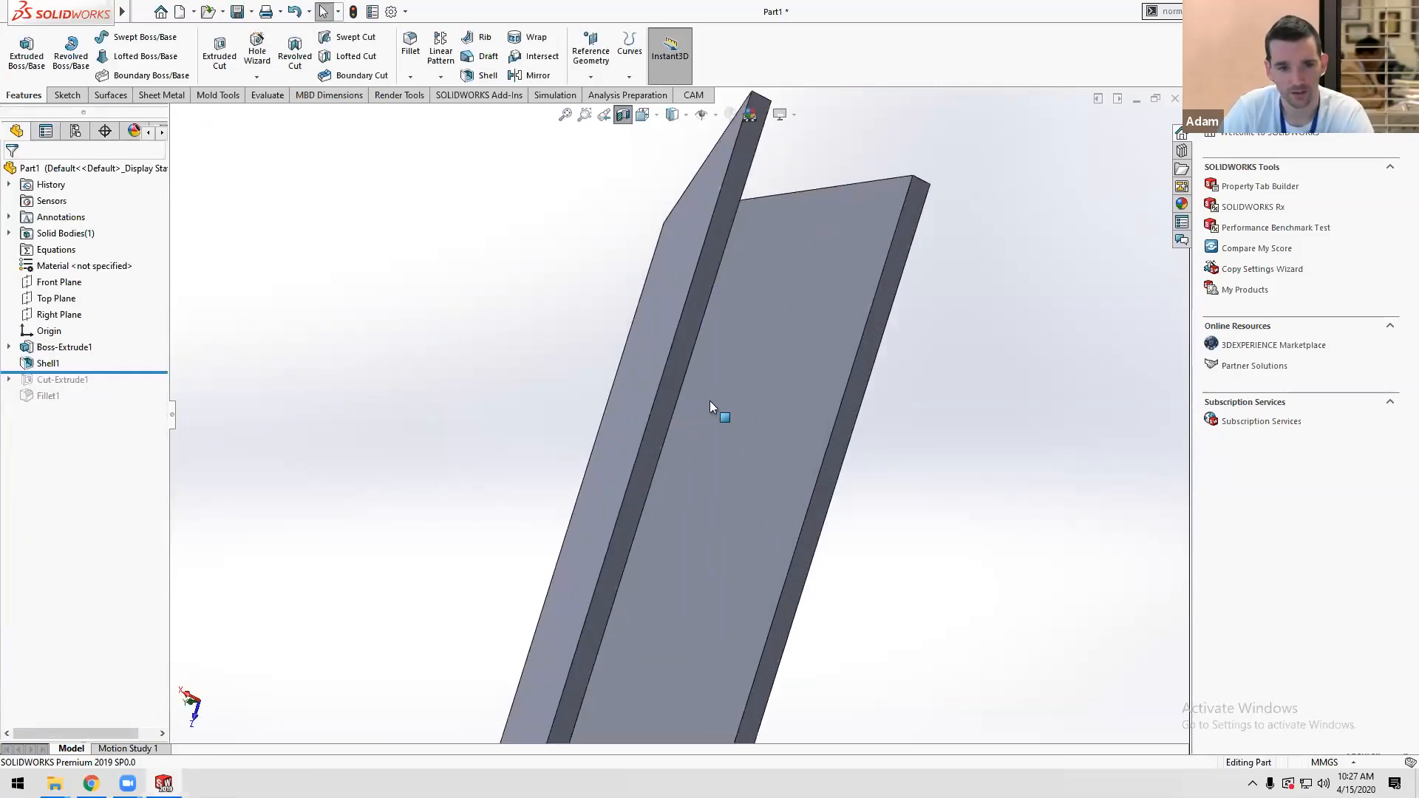
scroll(643, 418, down, 5)
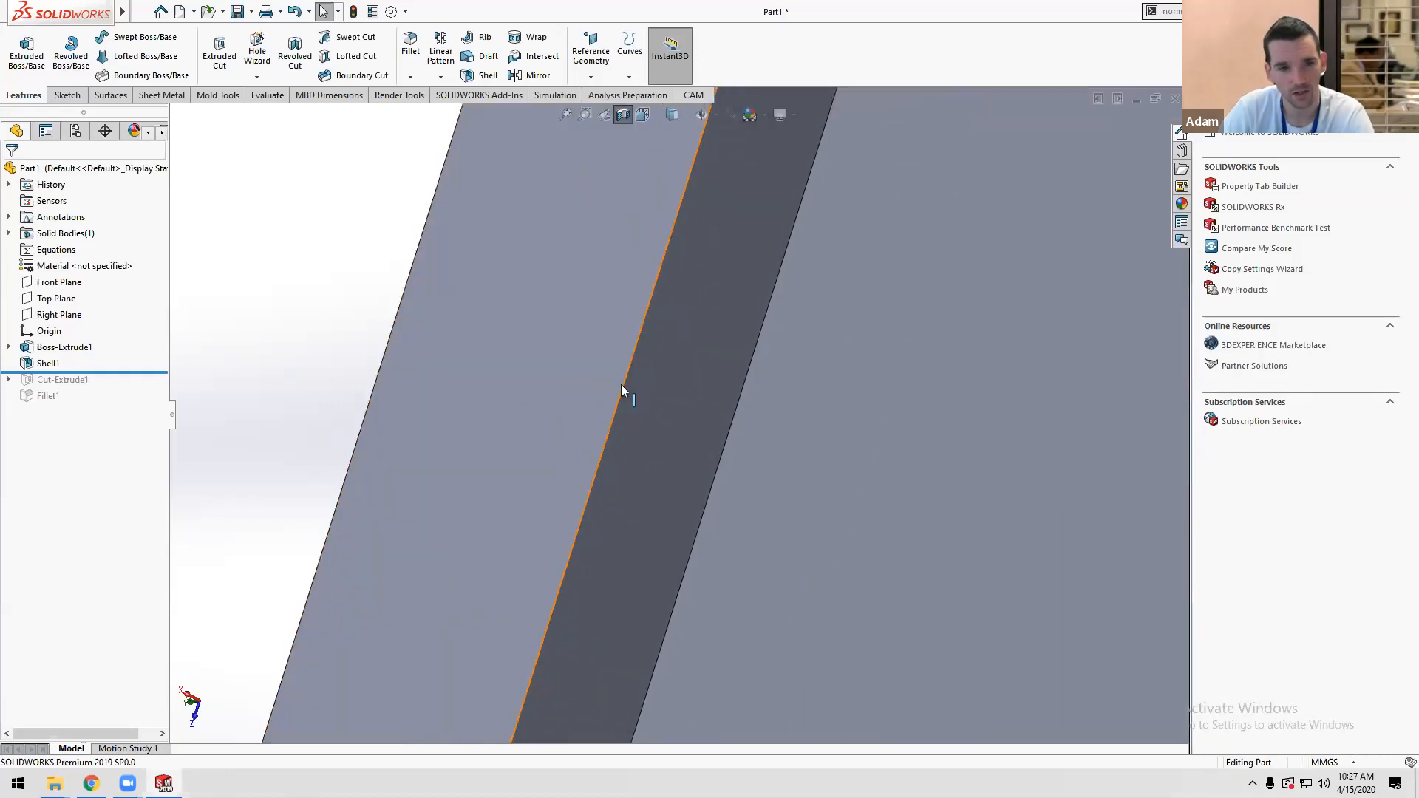
click(267, 96)
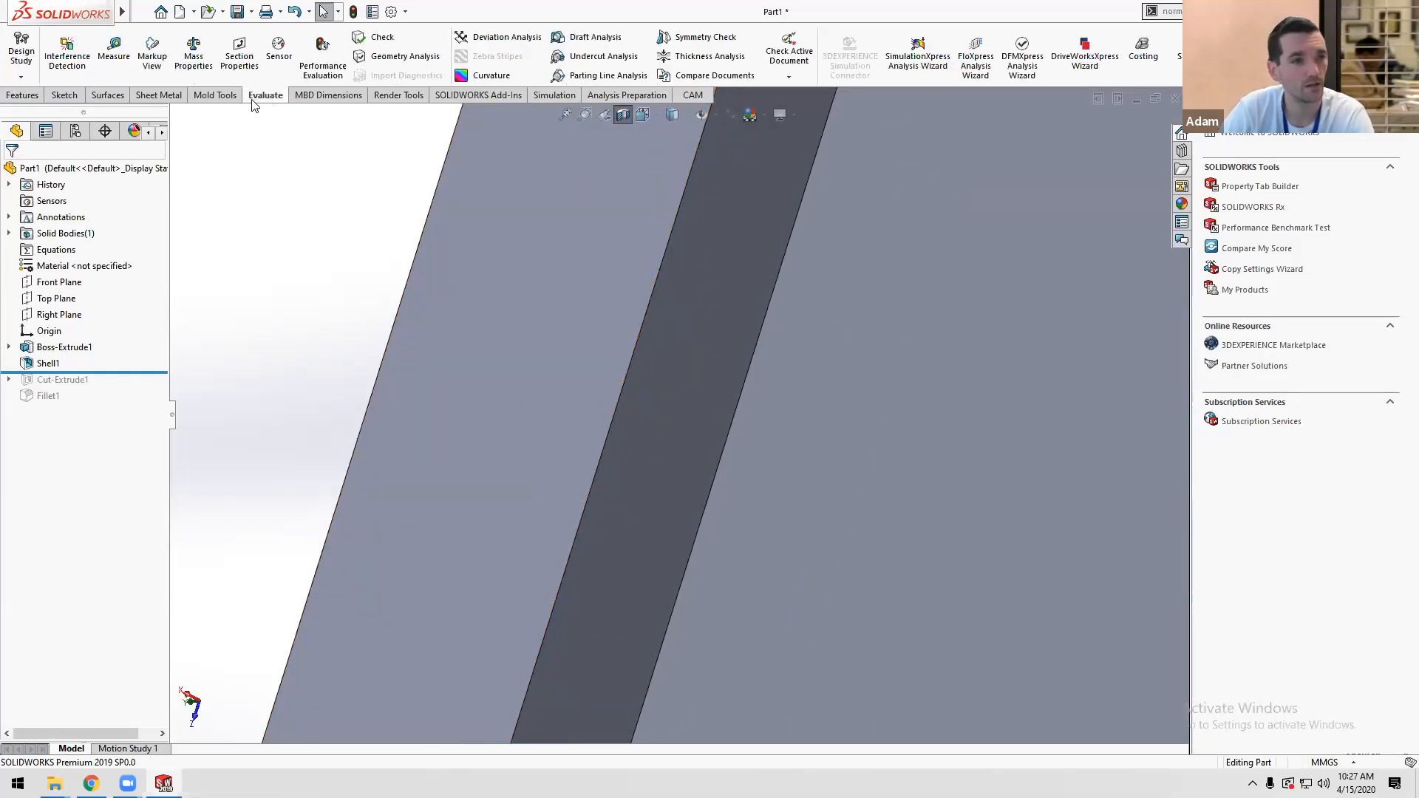
click(113, 51)
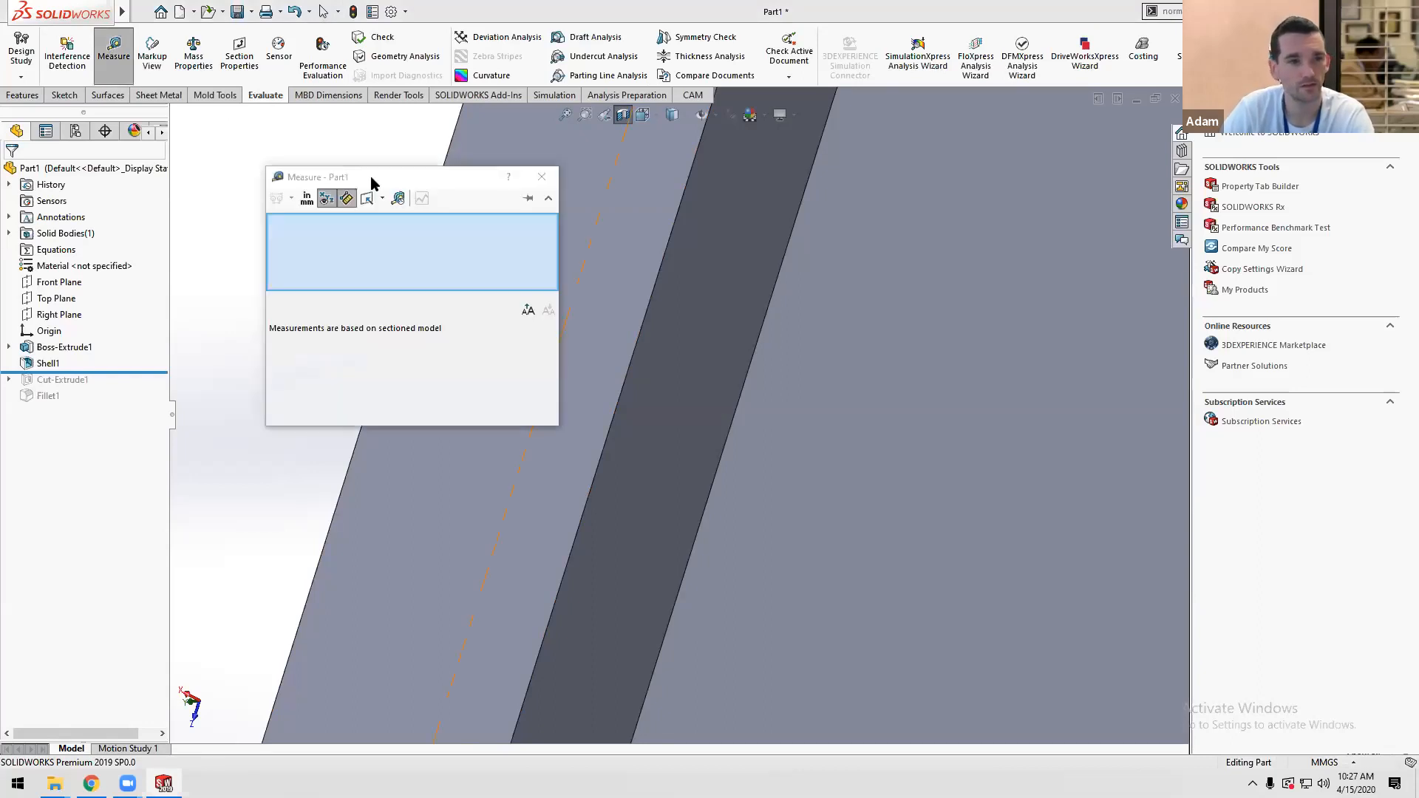
Measure the distance between the outer and inner faces of the sectioned part's shelled wall.
click(643, 321)
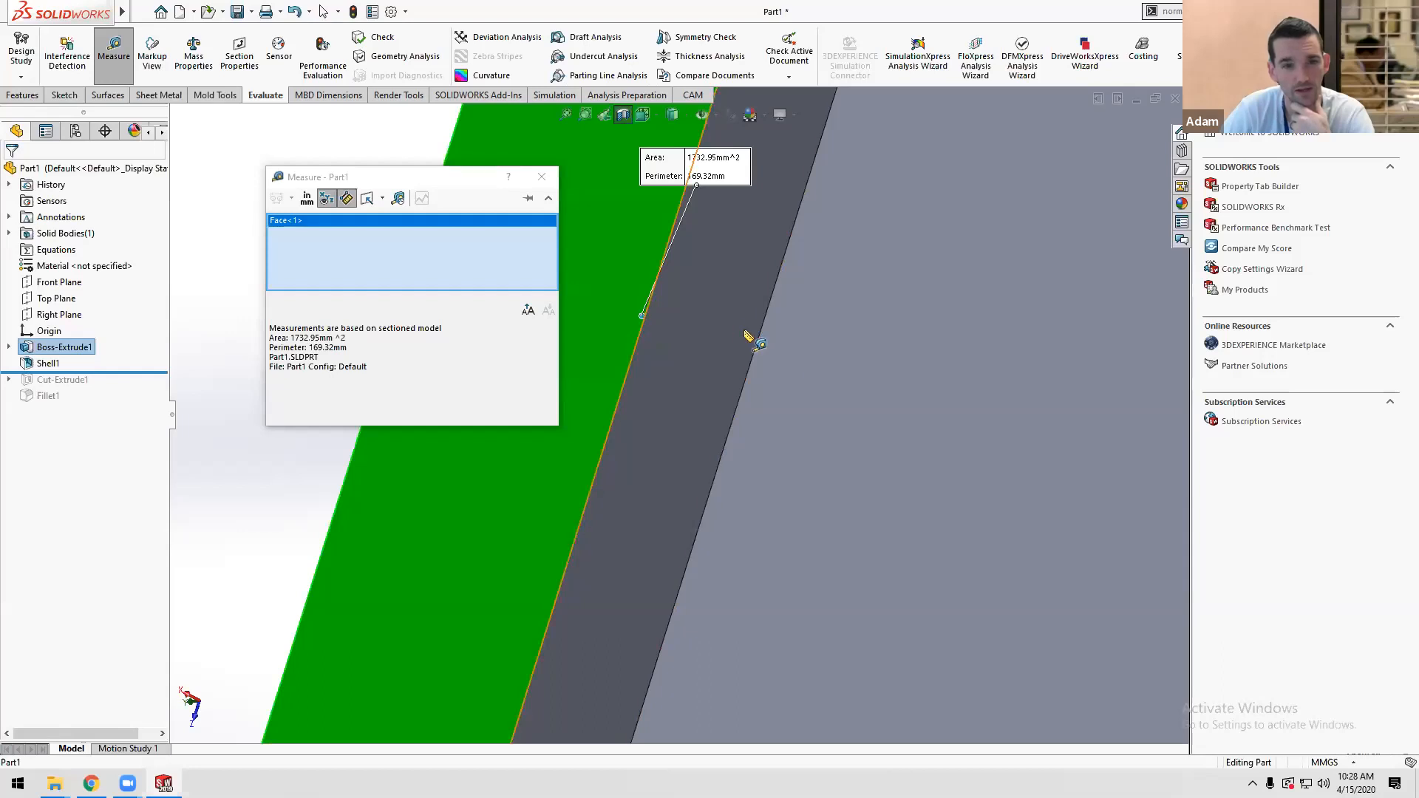
middle_drag(769, 386, 581, 448)
click(582, 450)
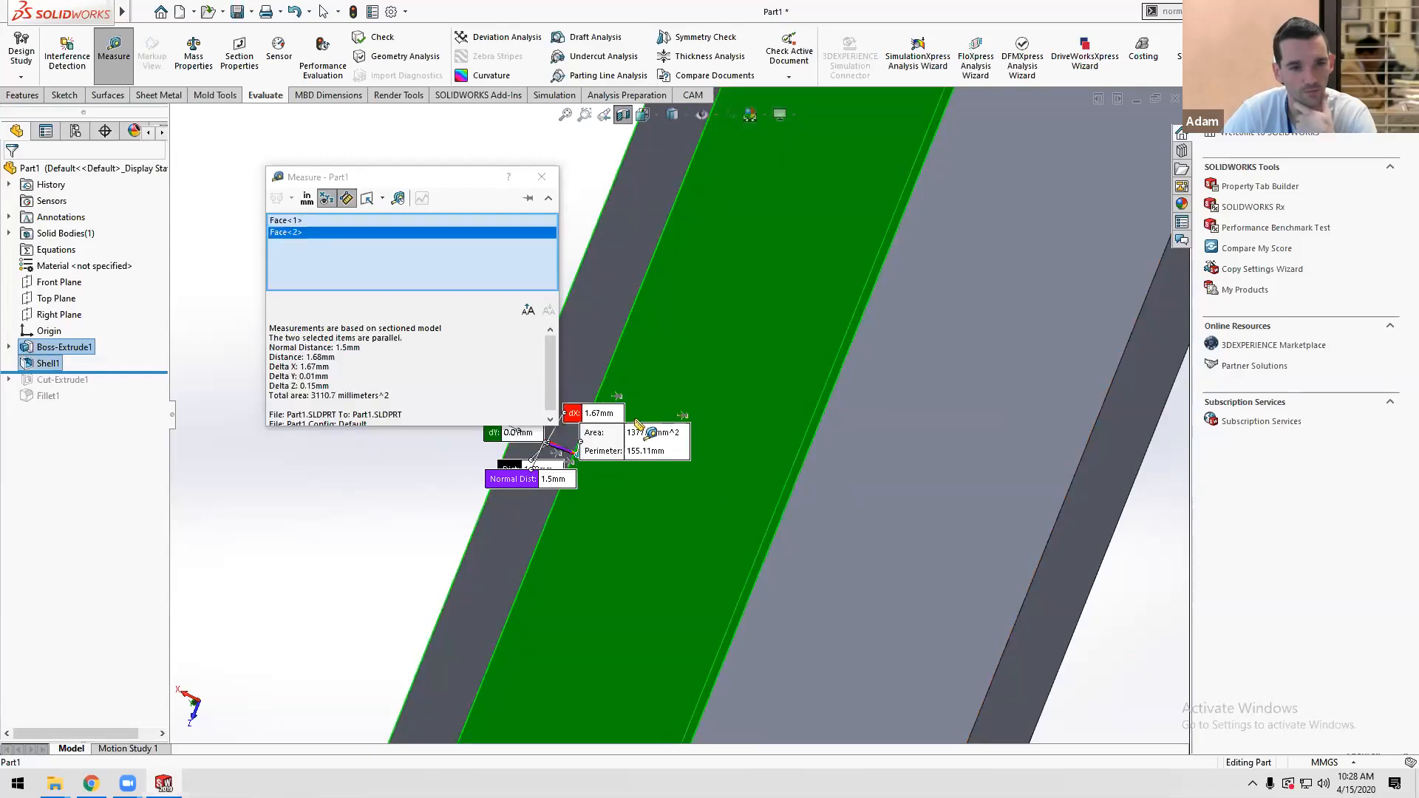
middle_drag(673, 418, 640, 448)
scroll(621, 436, up, 4)
scroll(621, 437, down, 4)
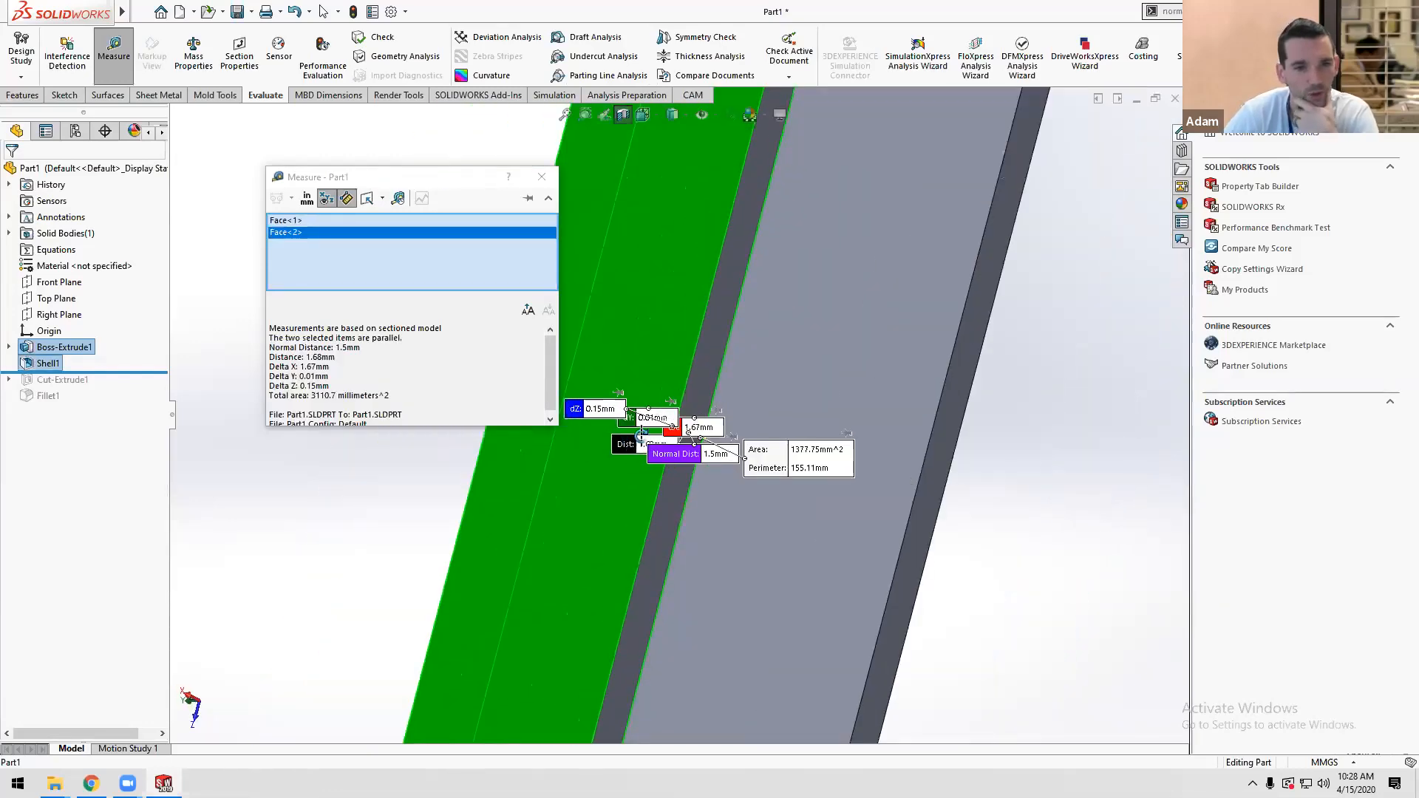
middle_drag(819, 480, 710, 447)
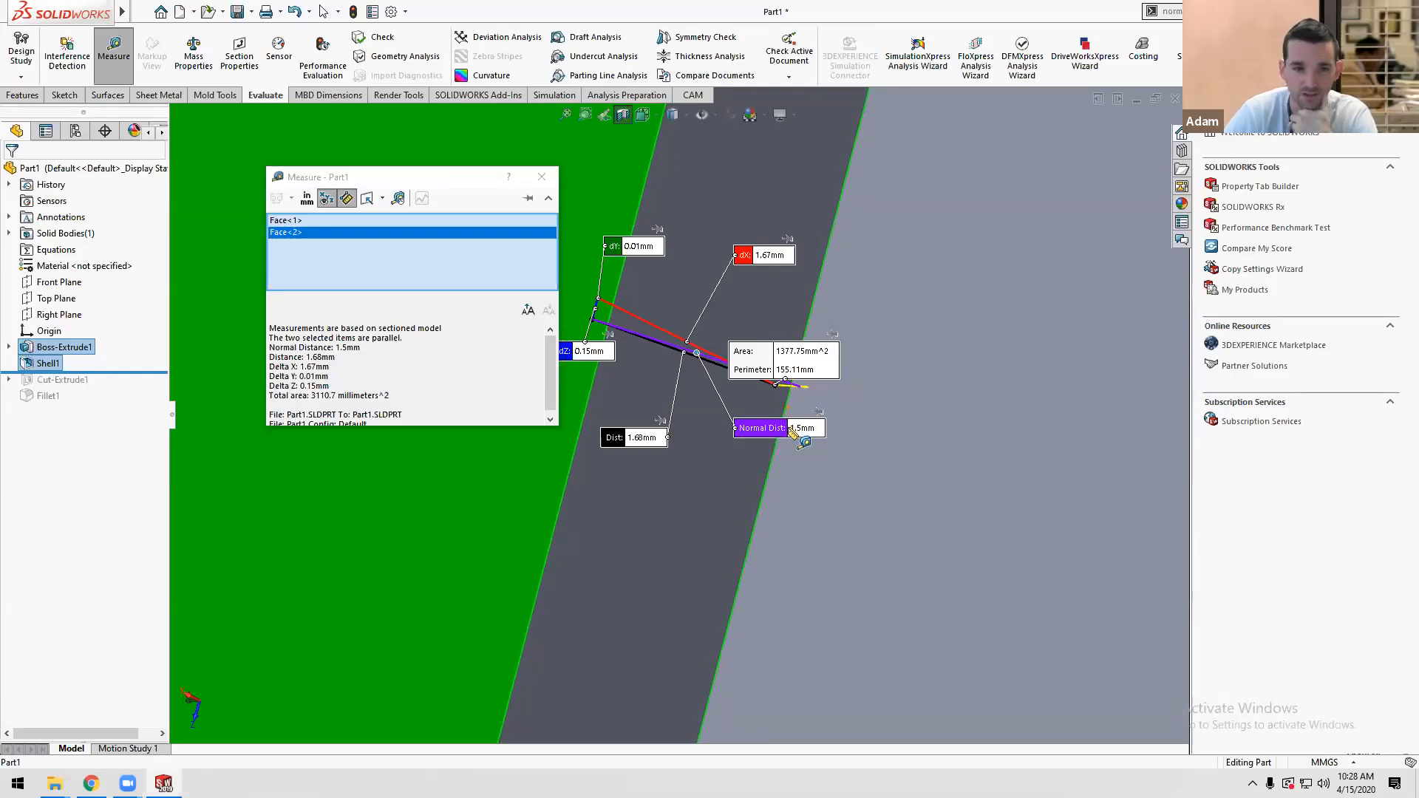
right_click(357, 235)
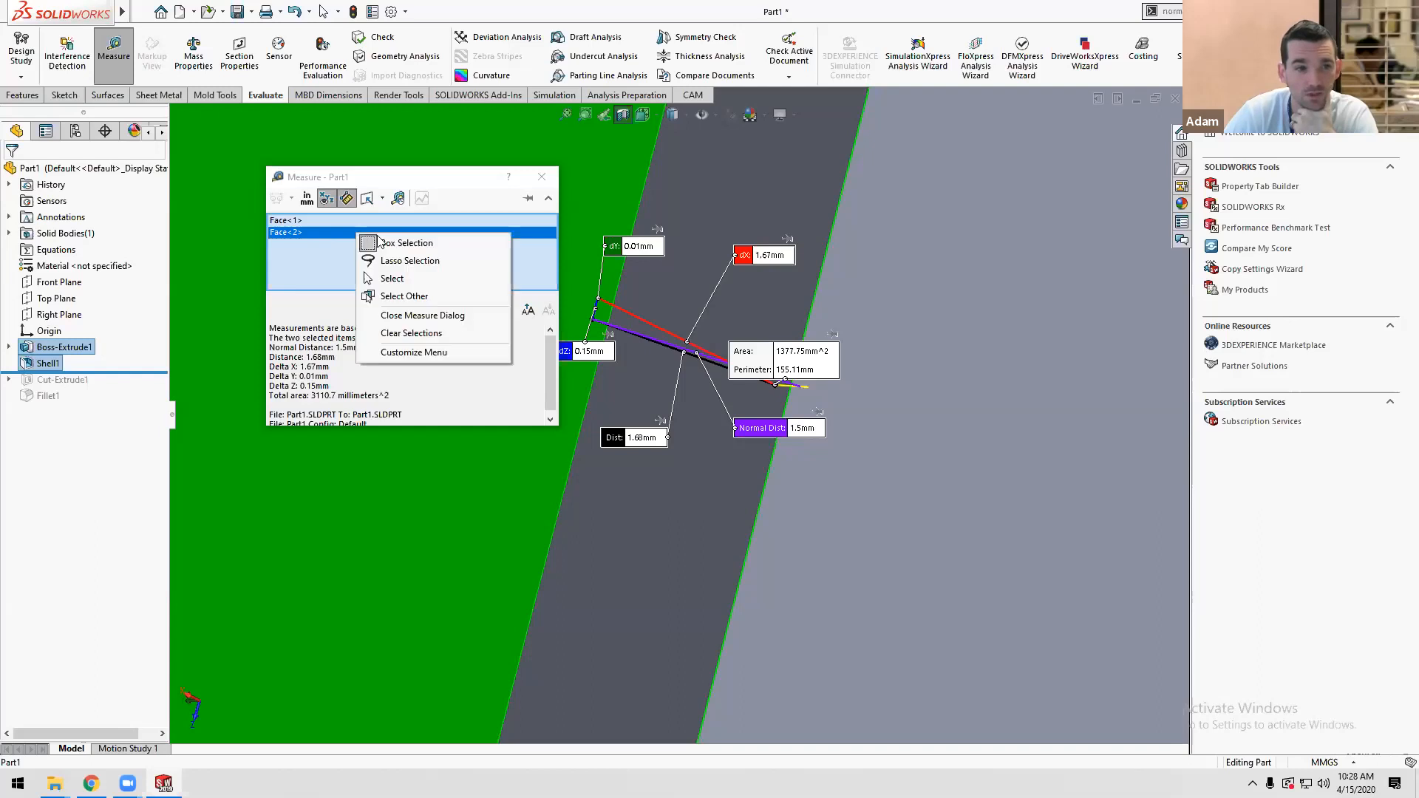
click(435, 178)
click(542, 176)
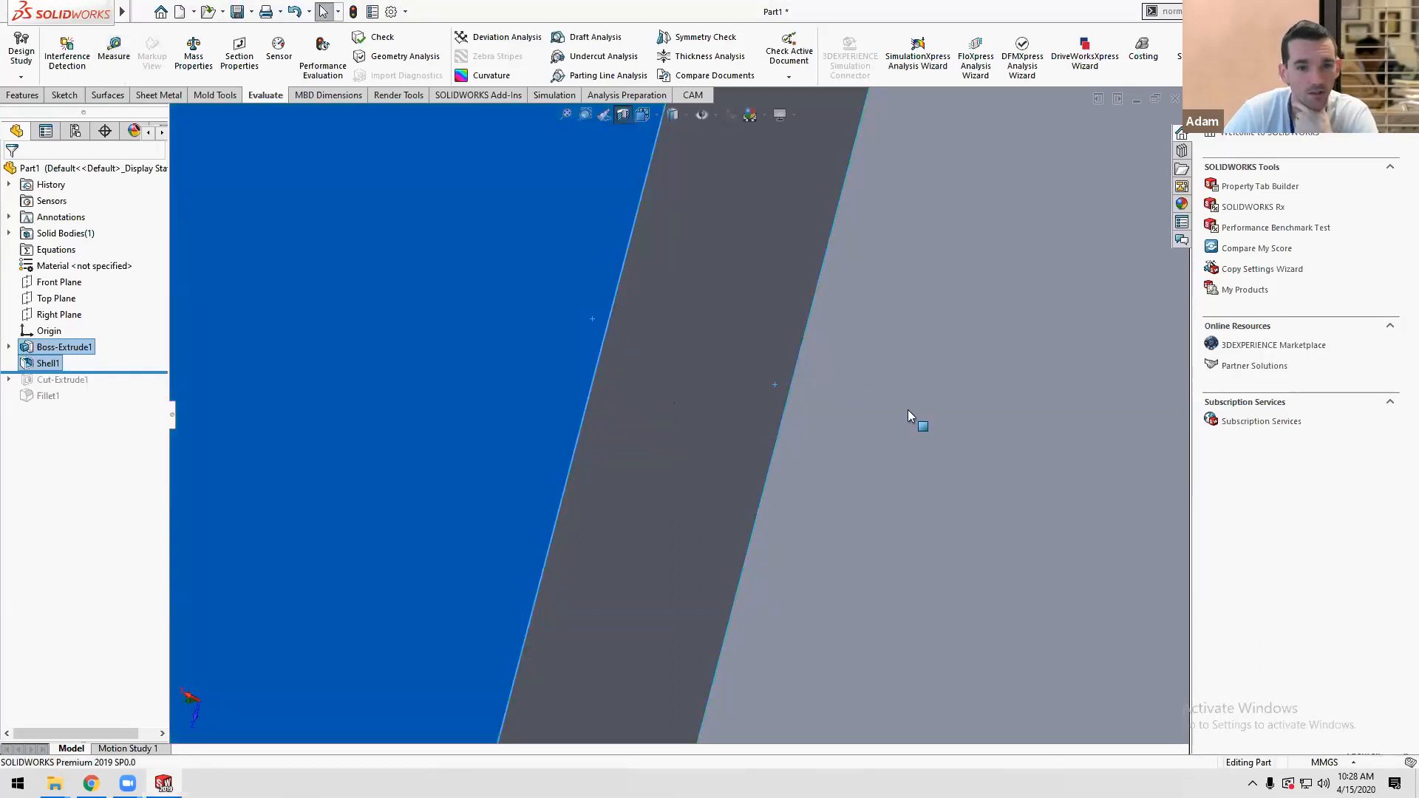
Turn off the section view and inspect the whole hollow wedge from its open end.
key(f)
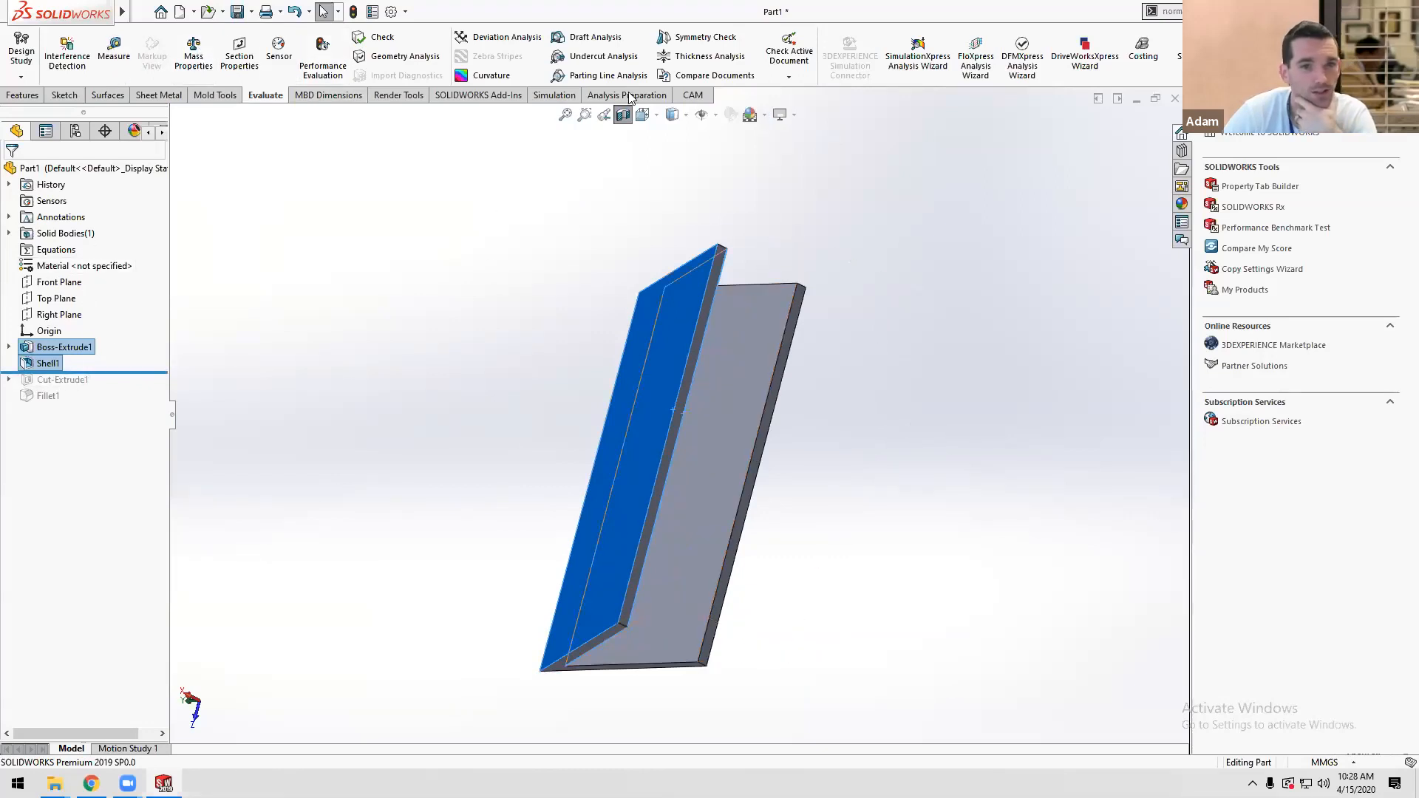
click(622, 115)
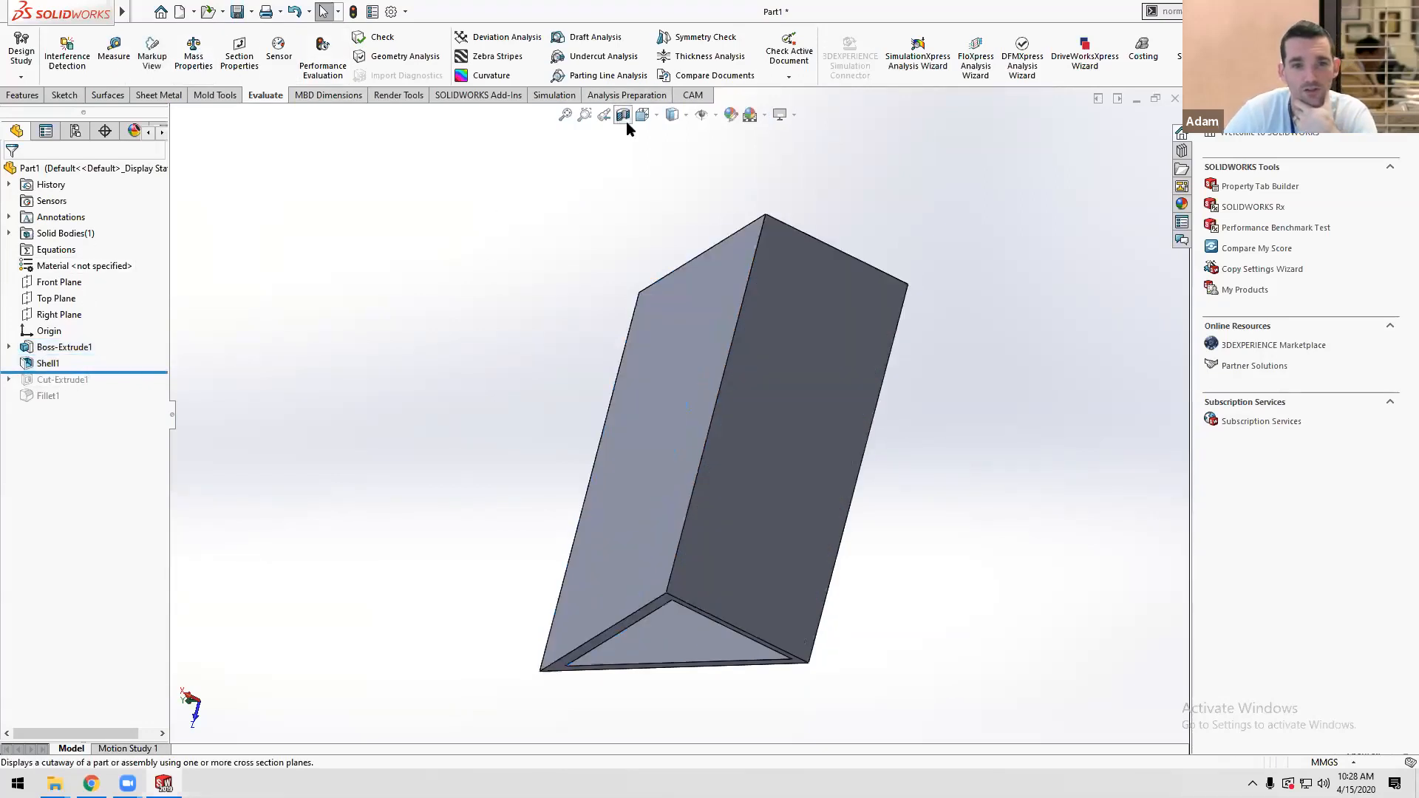
middle_drag(698, 525, 706, 514)
scroll(740, 514, up, 4)
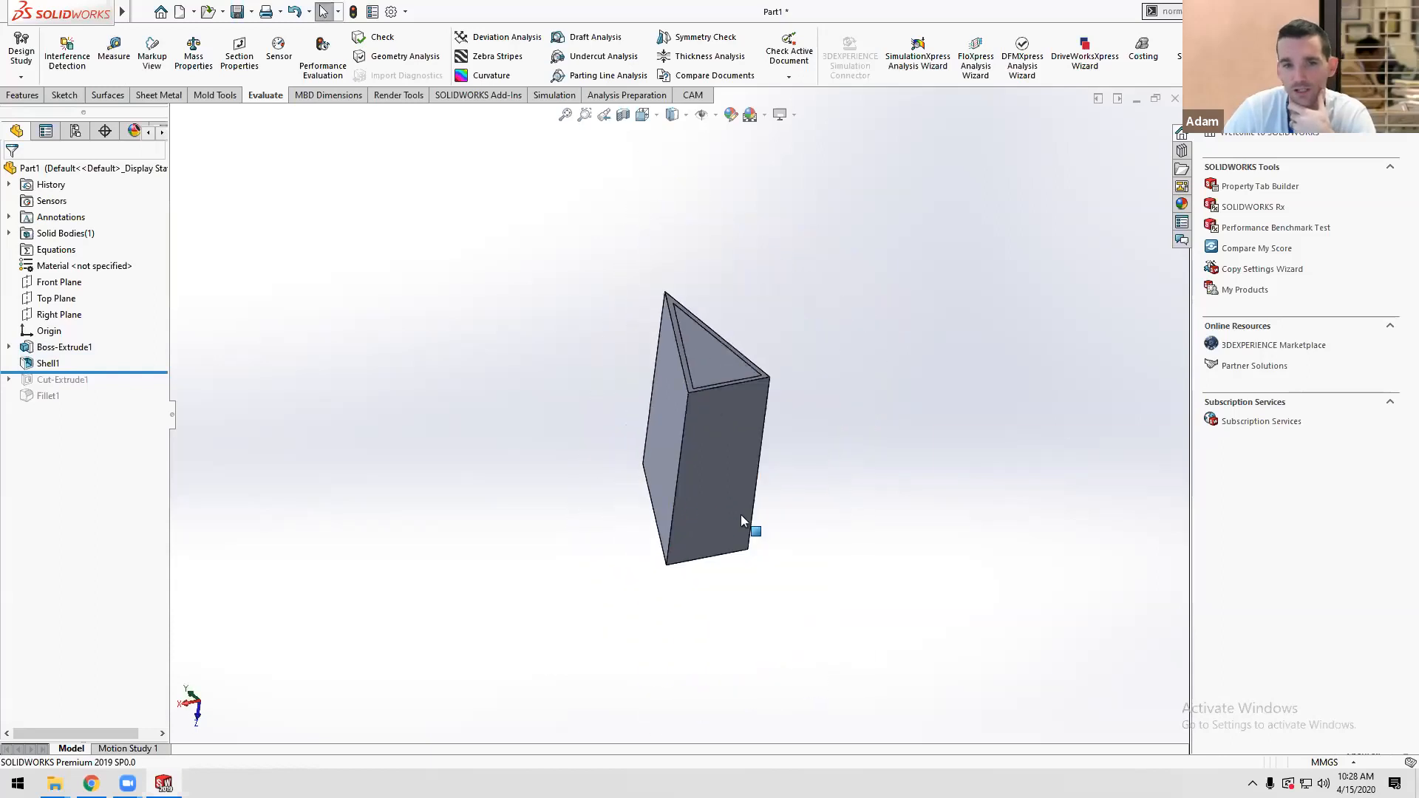
scroll(736, 440, down, 3)
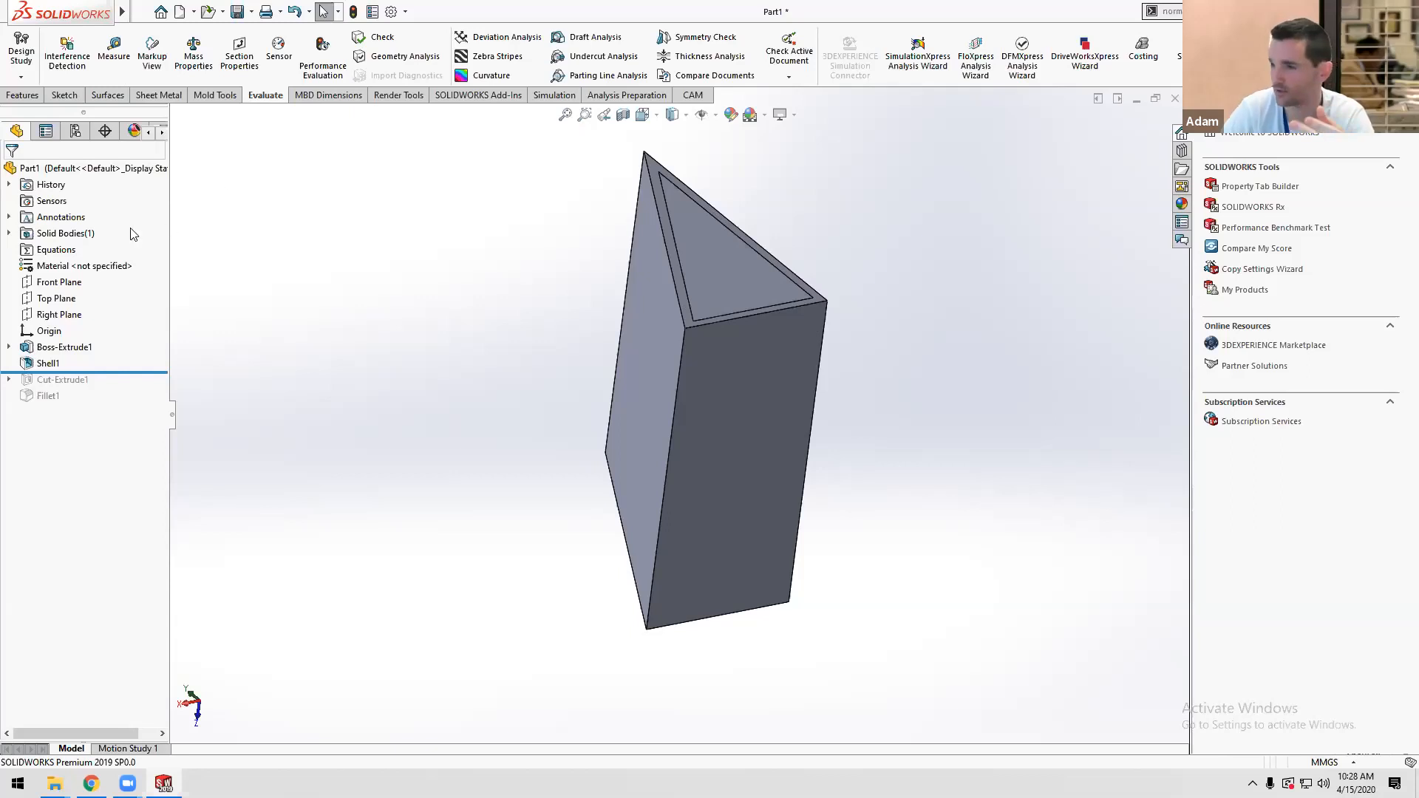
Assign the ABS PC material to the part and check its volume in the mass properties.
right_click(53, 271)
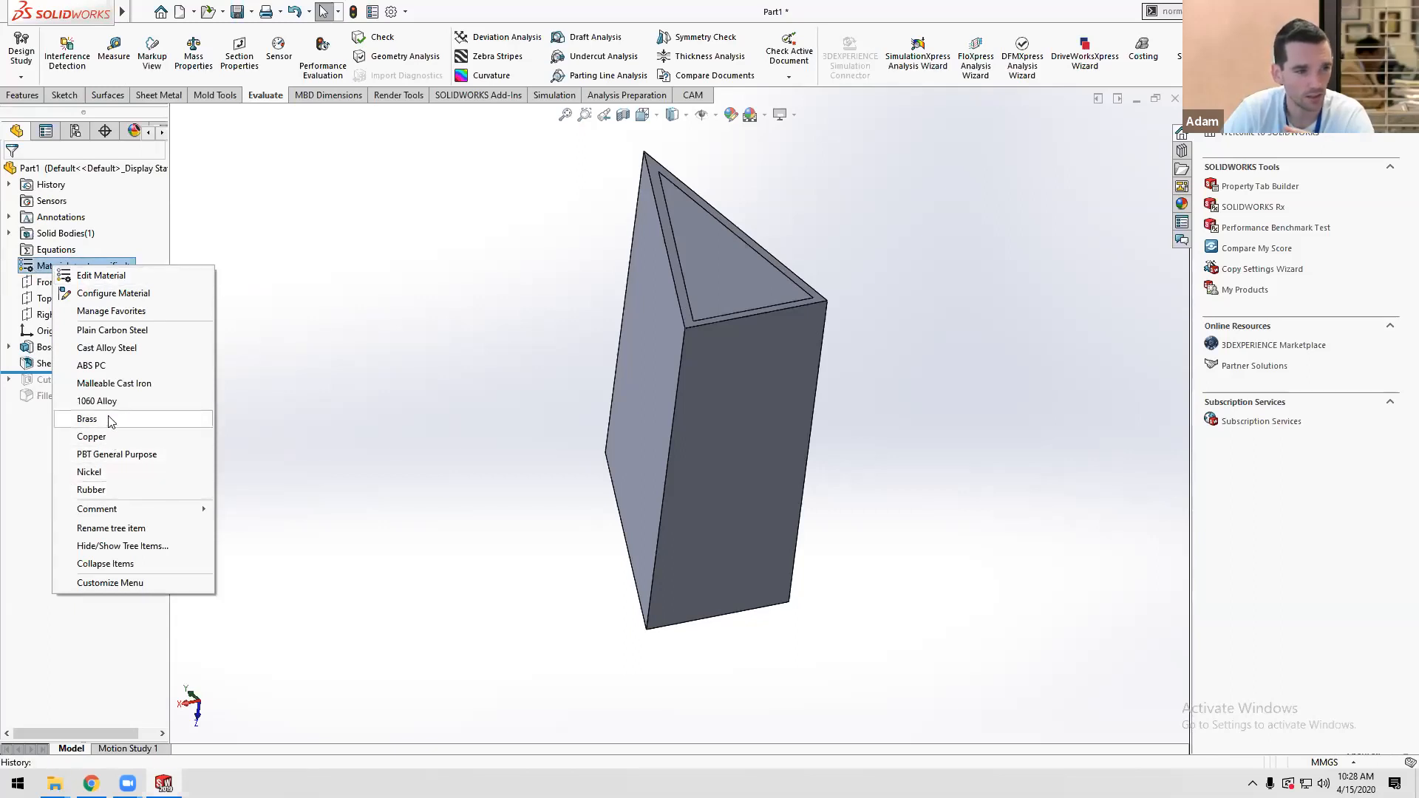
click(91, 366)
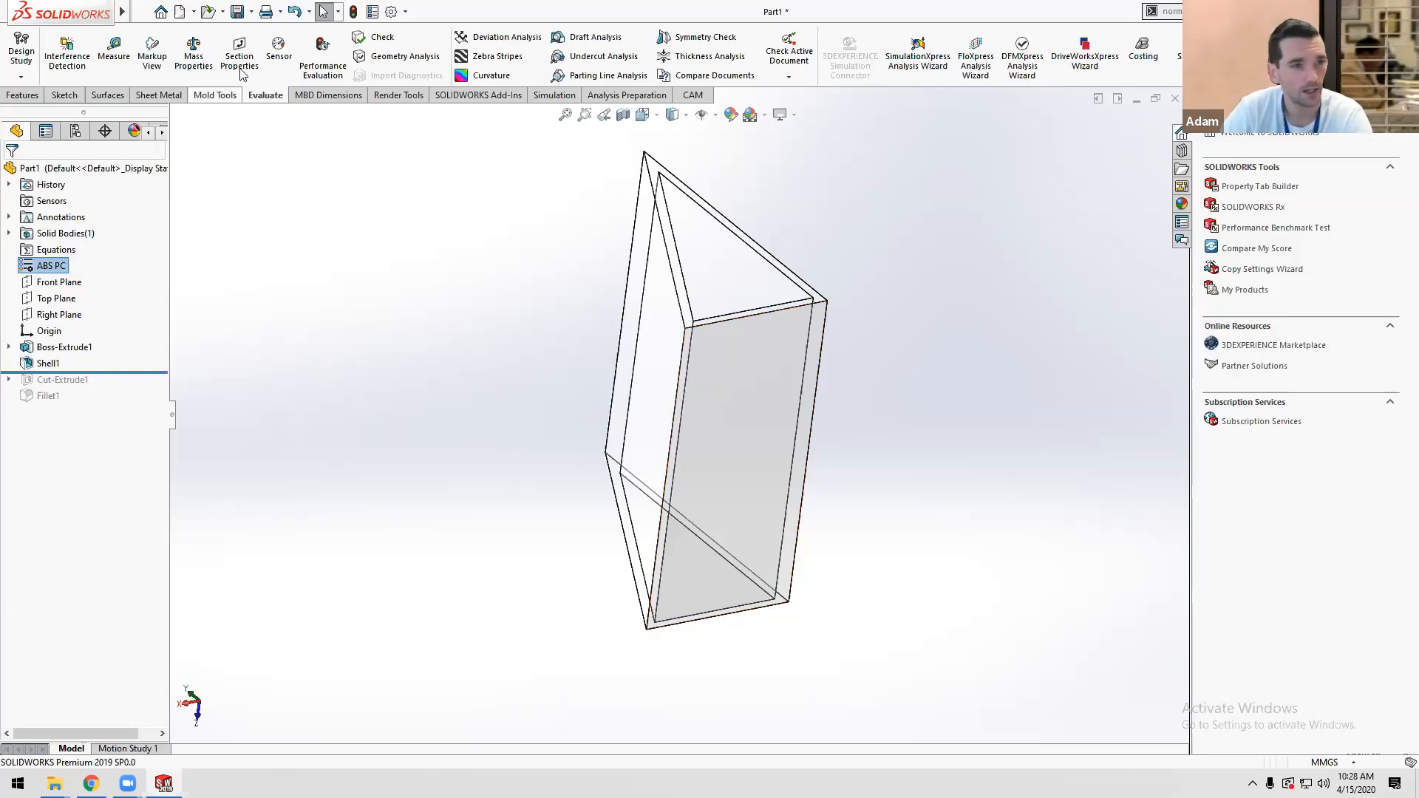
click(195, 65)
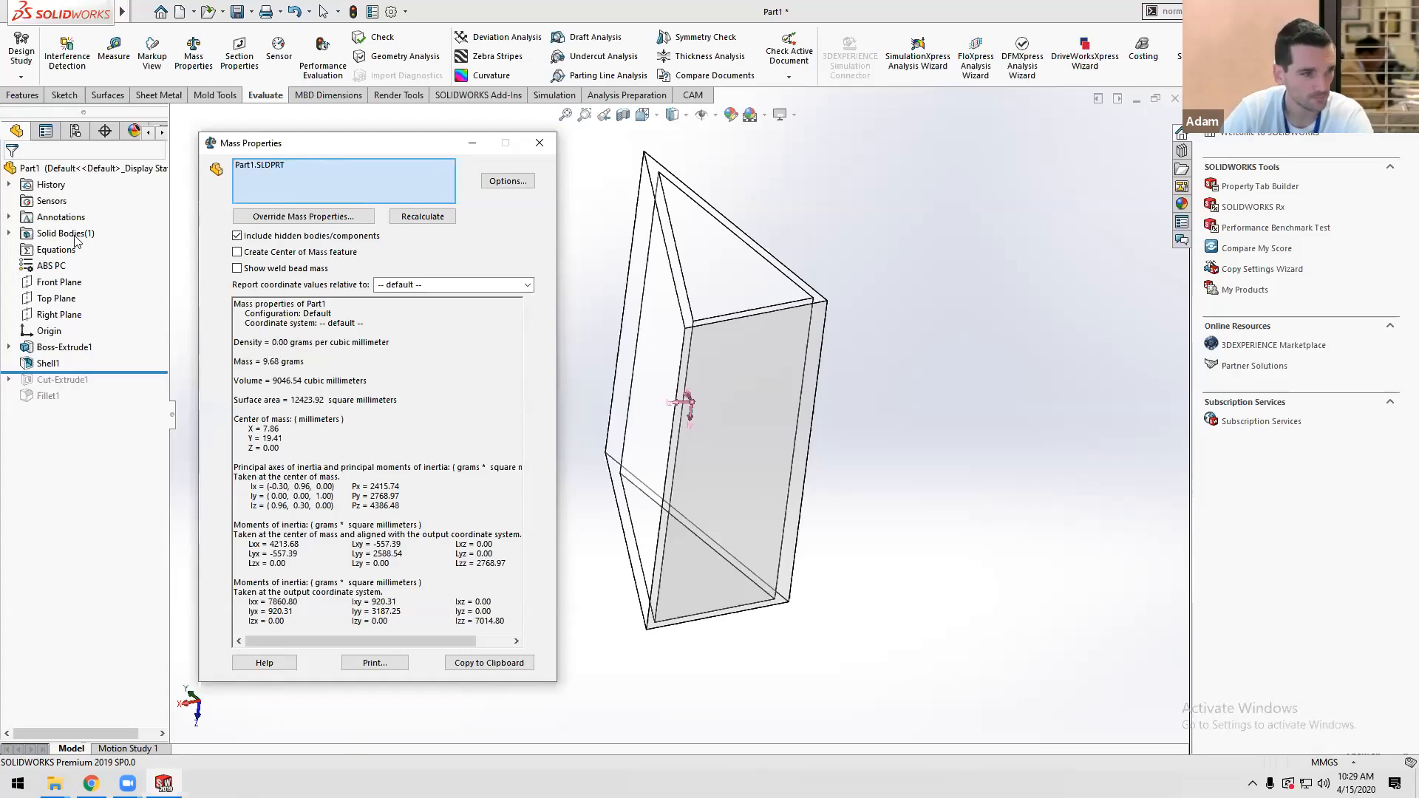
drag(261, 361, 404, 378)
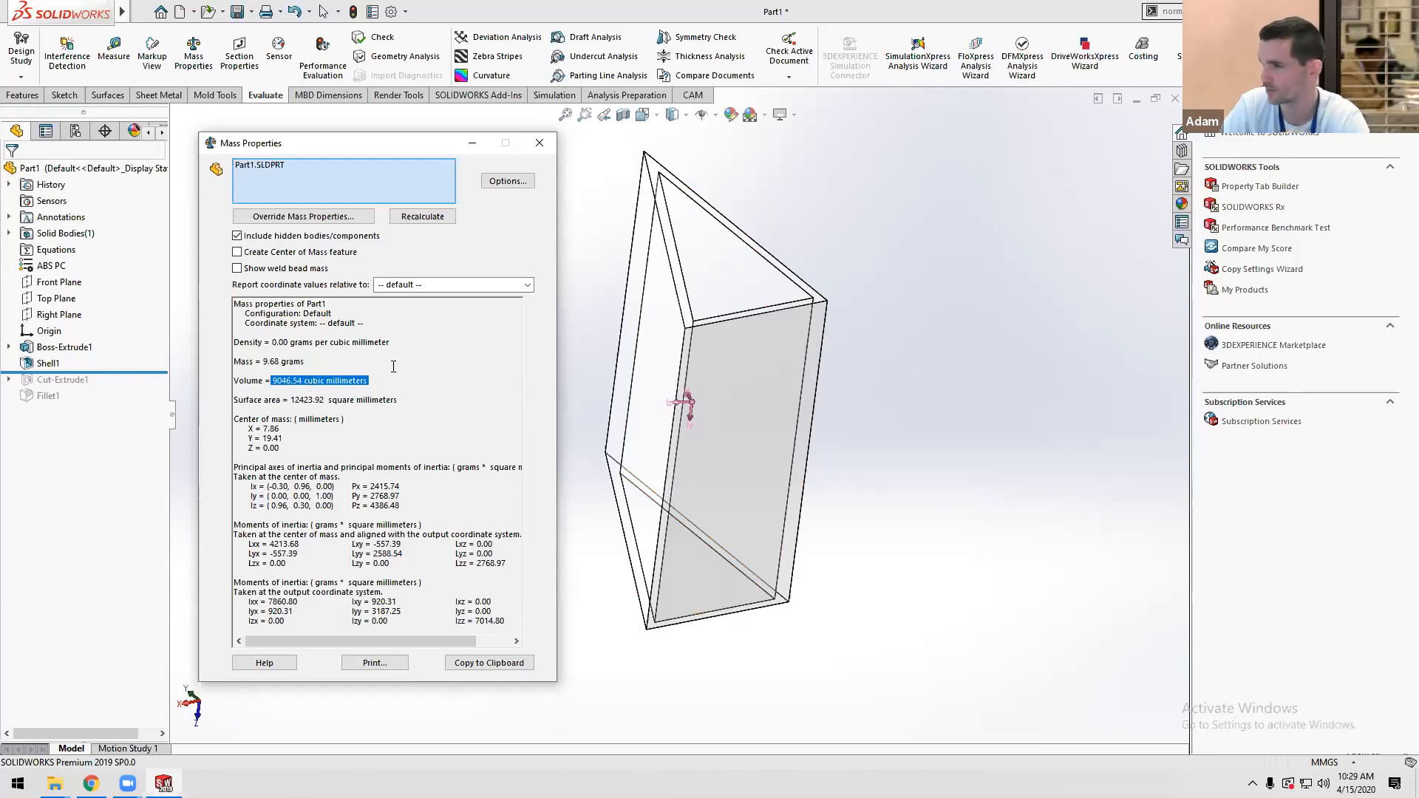
click(540, 143)
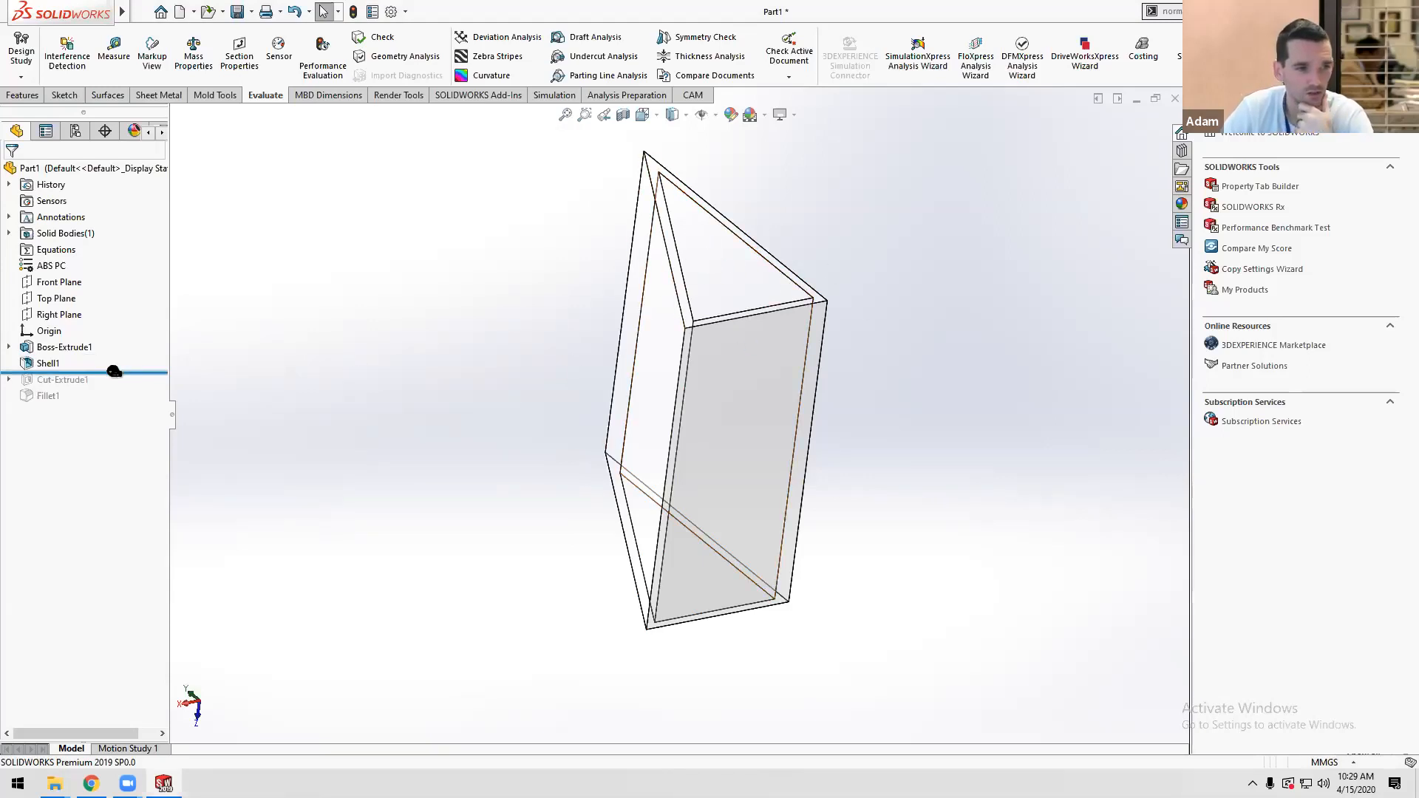
Roll the model back to before the shell feature and check the solid wedge's mass properties.
drag(107, 374, 109, 364)
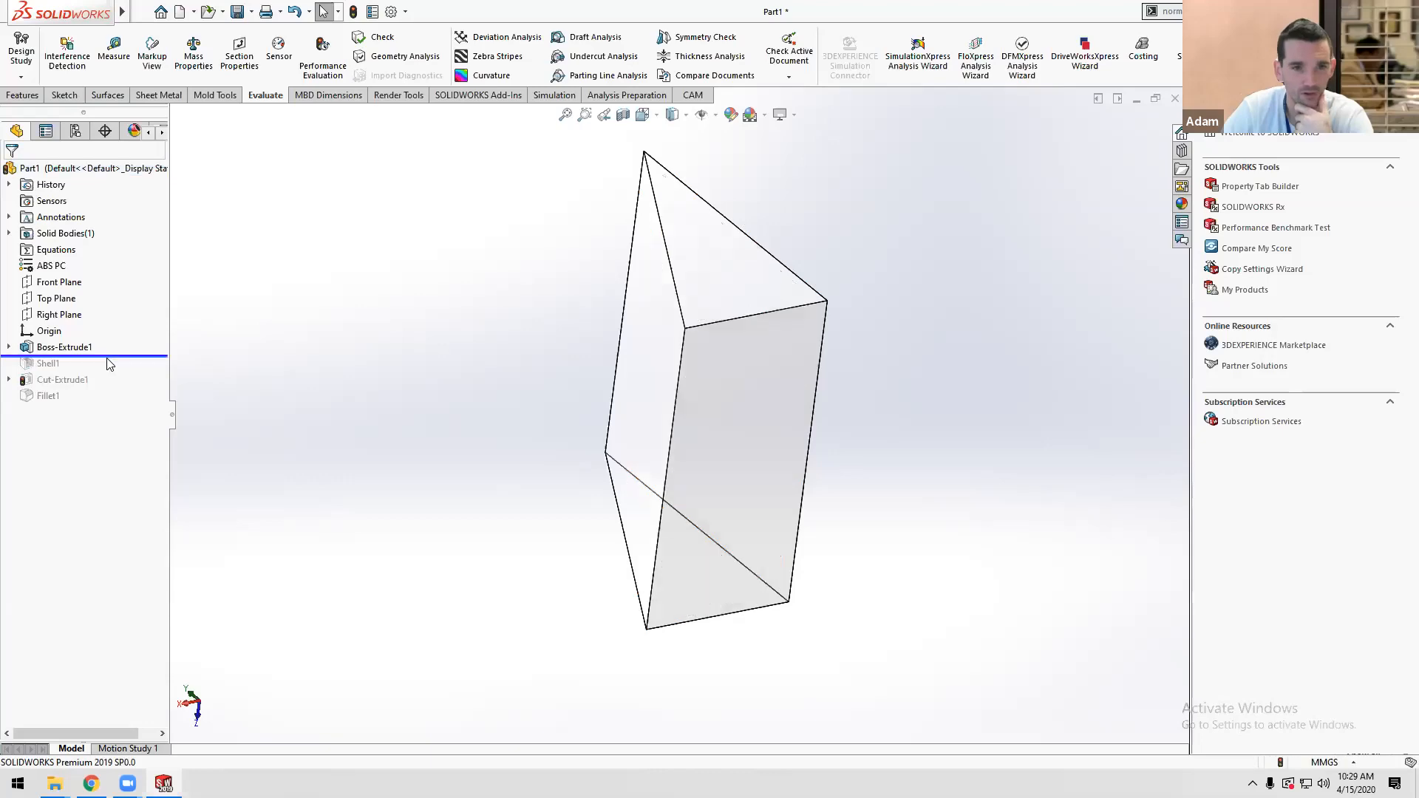
click(193, 53)
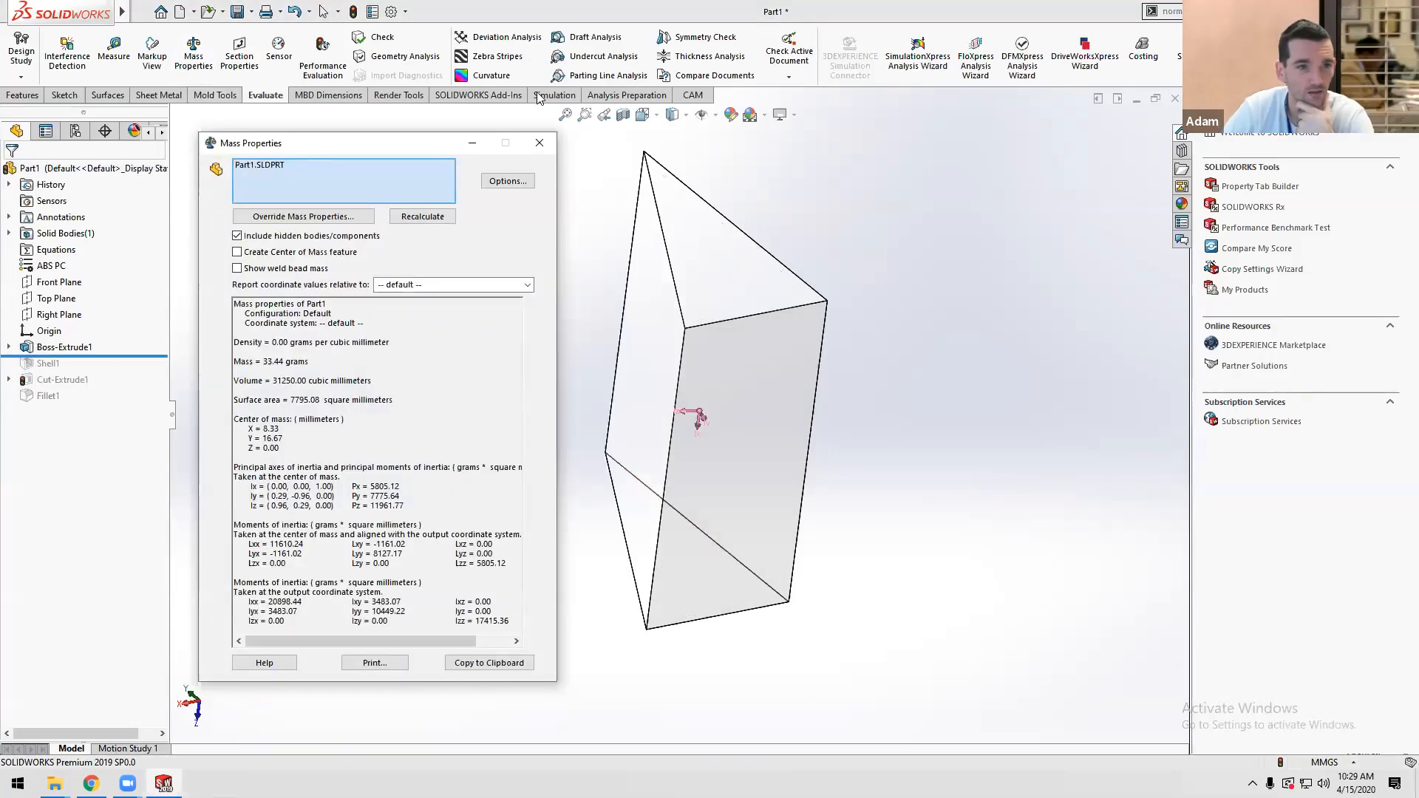
click(539, 143)
Roll the model forward past the shell feature and check the shelled part's mass and volume.
drag(128, 356, 119, 369)
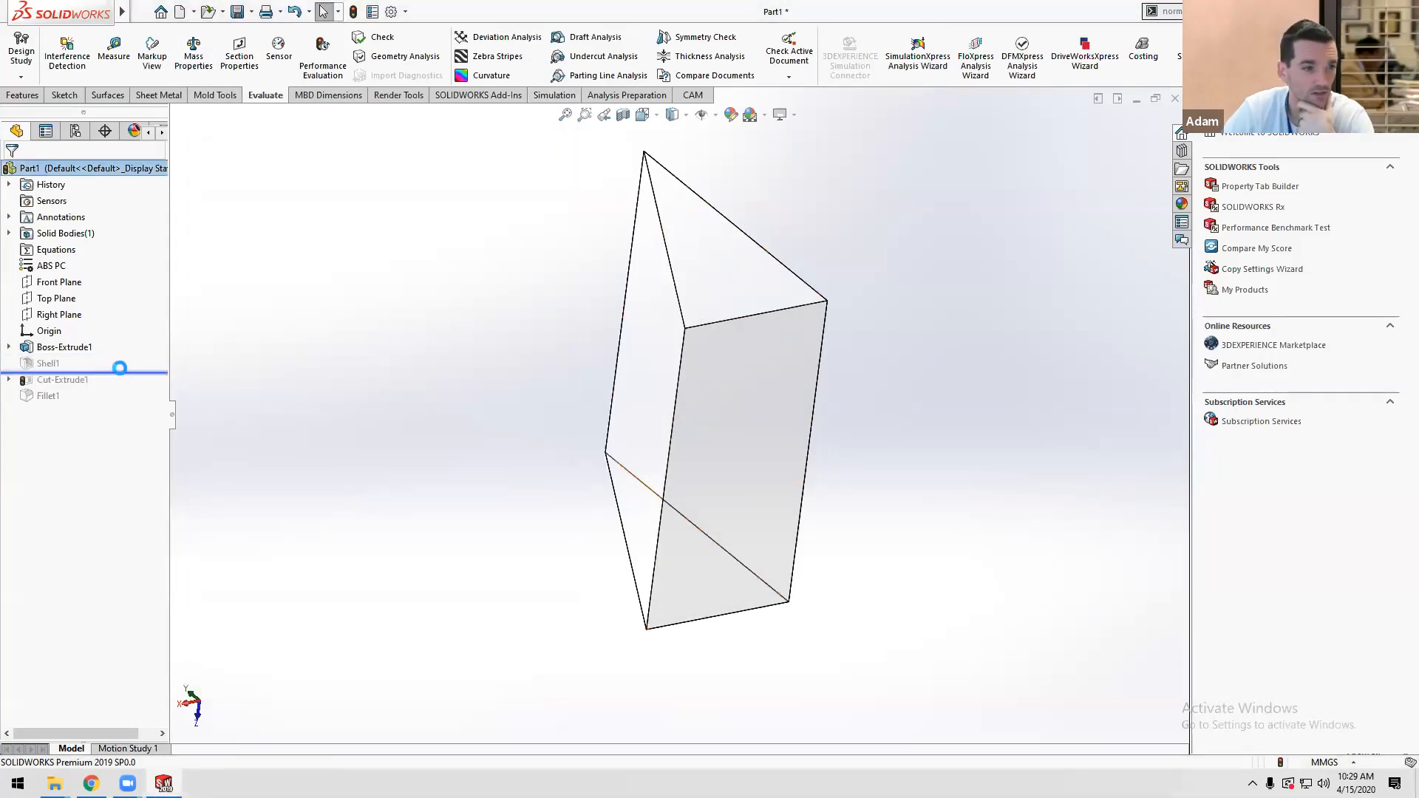
click(194, 58)
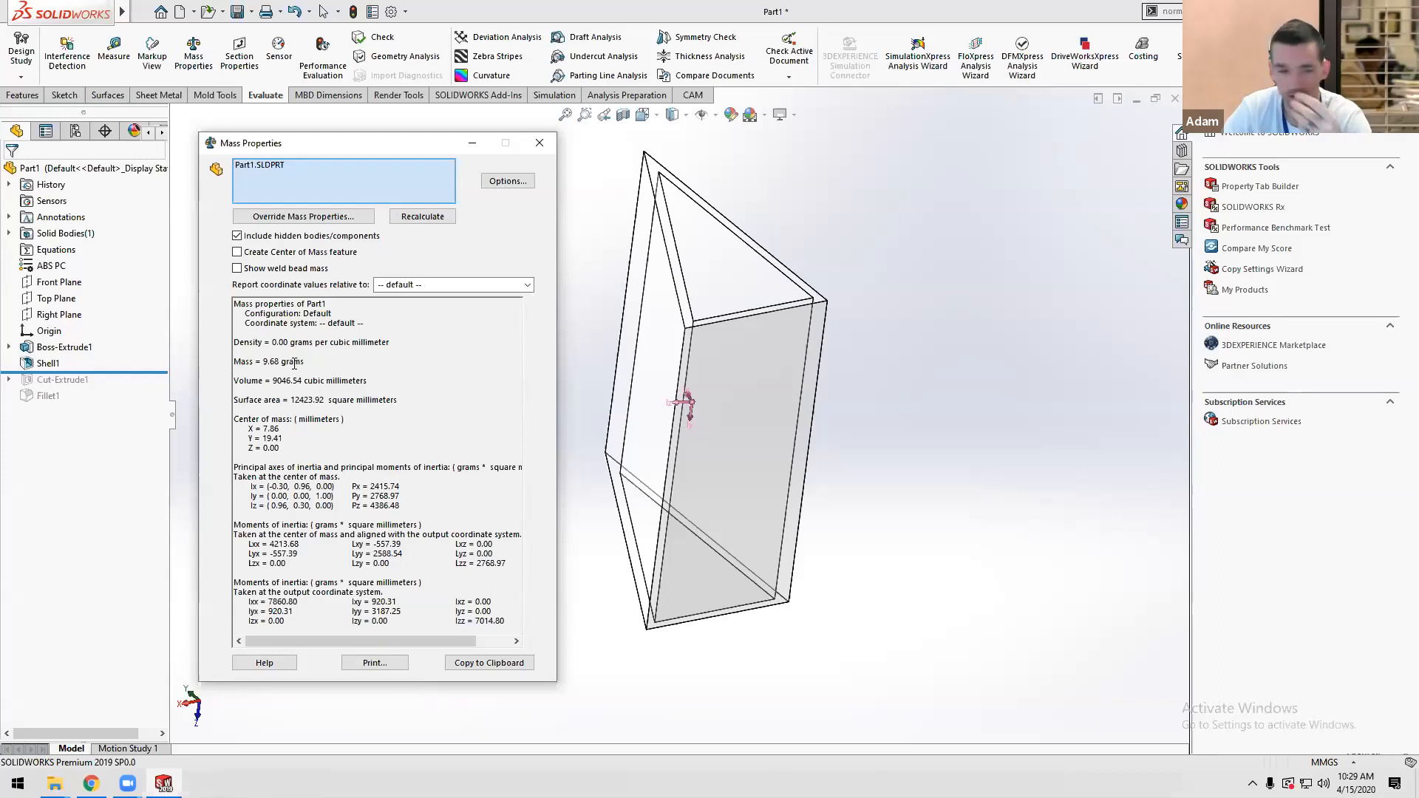
drag(273, 381, 319, 382)
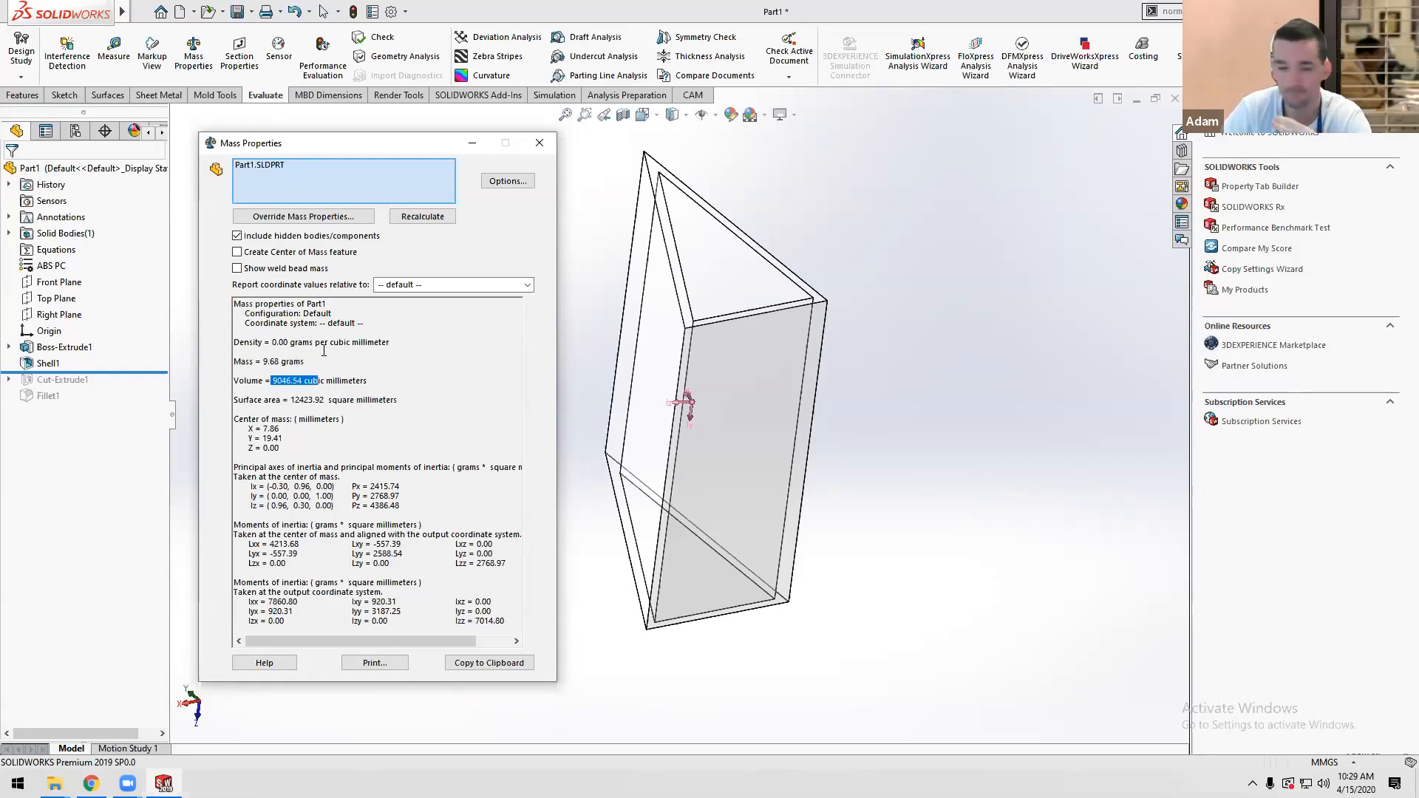
click(540, 144)
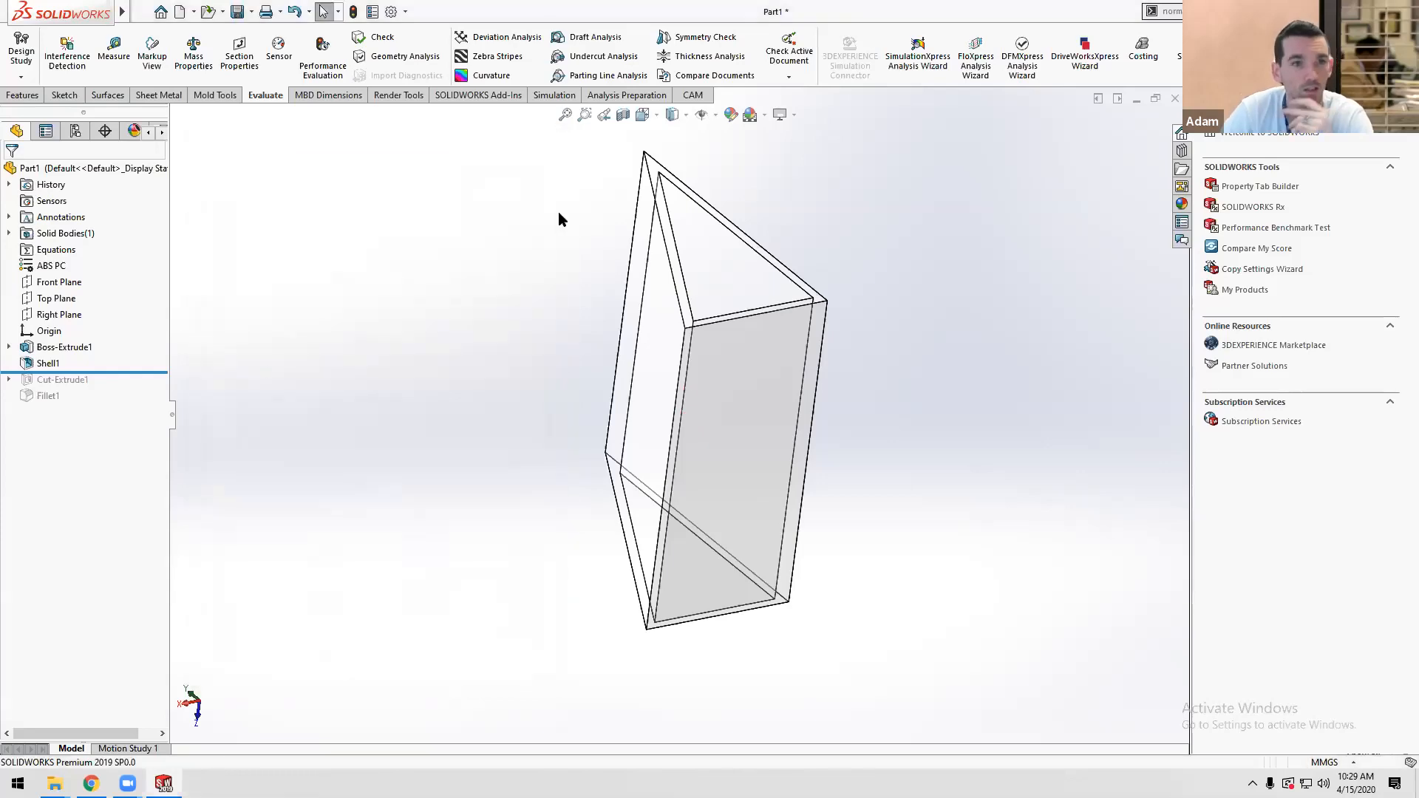
Roll the model back to before the shell feature and remove the ABS PC material from the part.
click(65, 95)
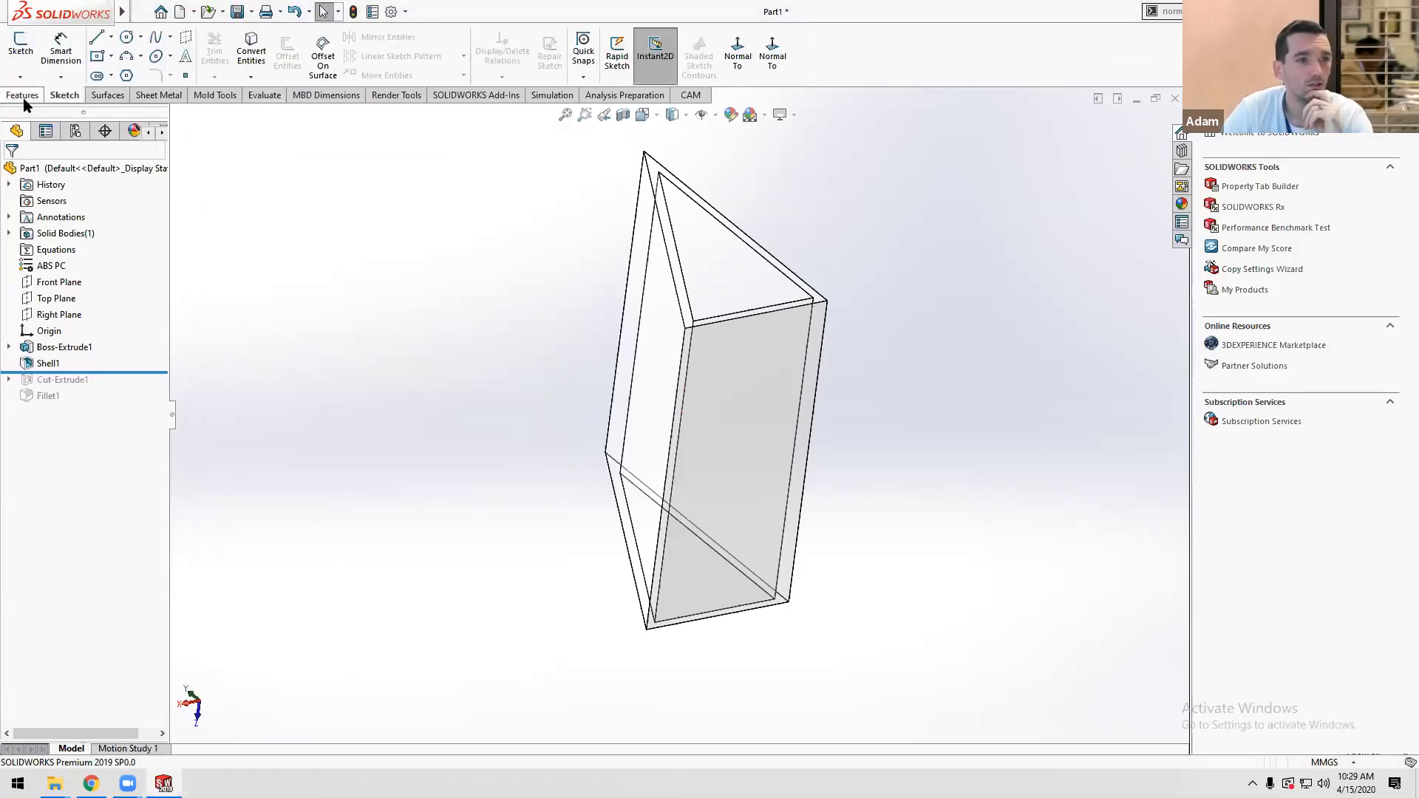
click(24, 96)
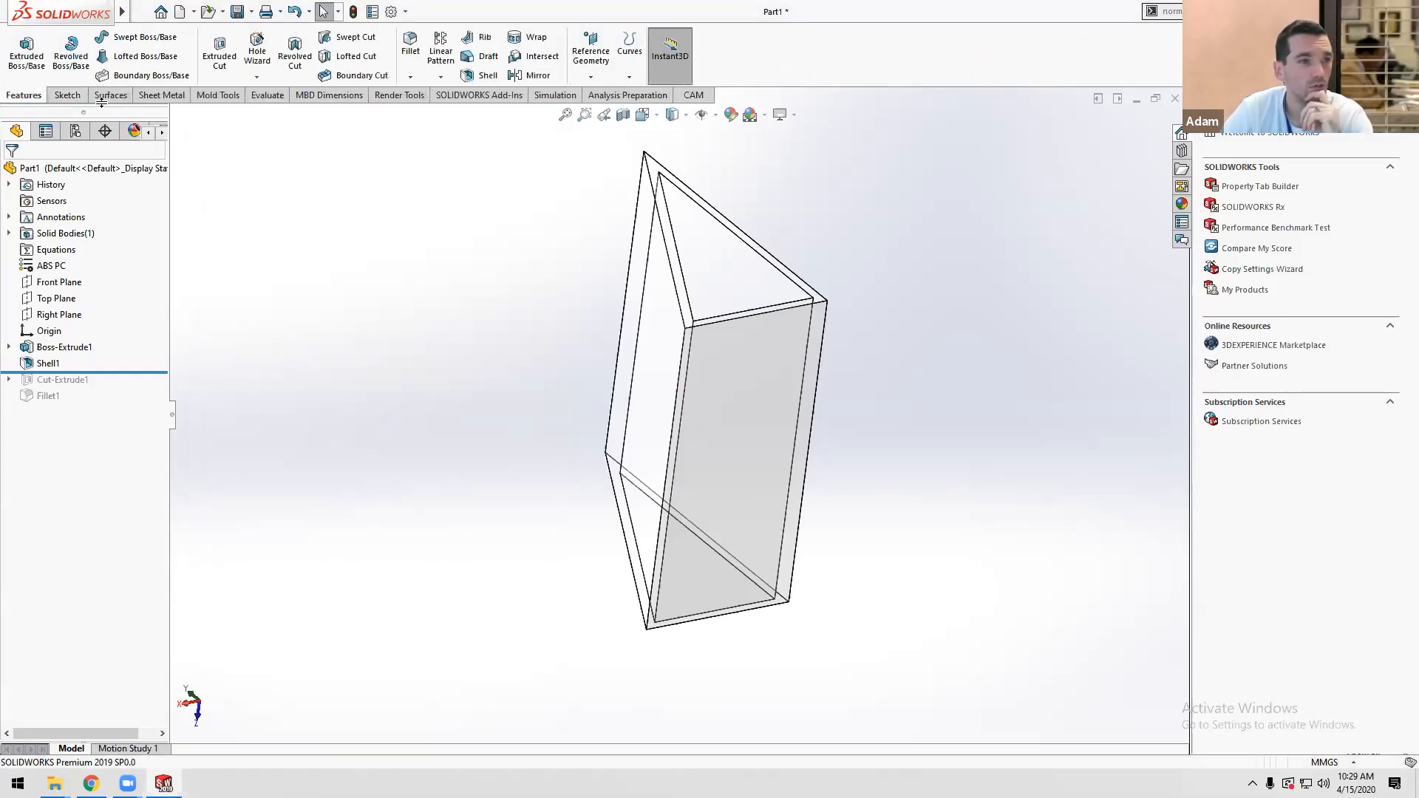
click(64, 95)
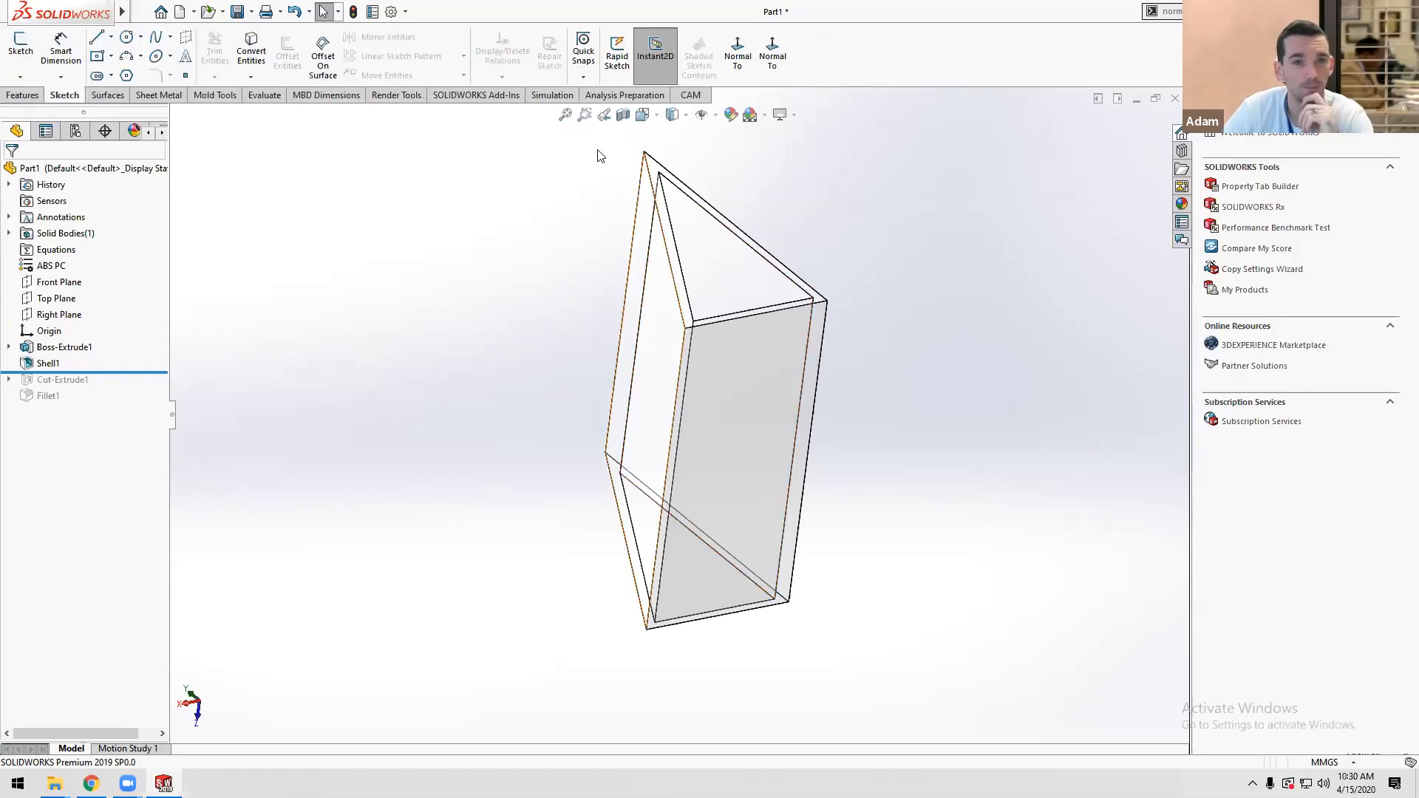
drag(140, 372, 130, 356)
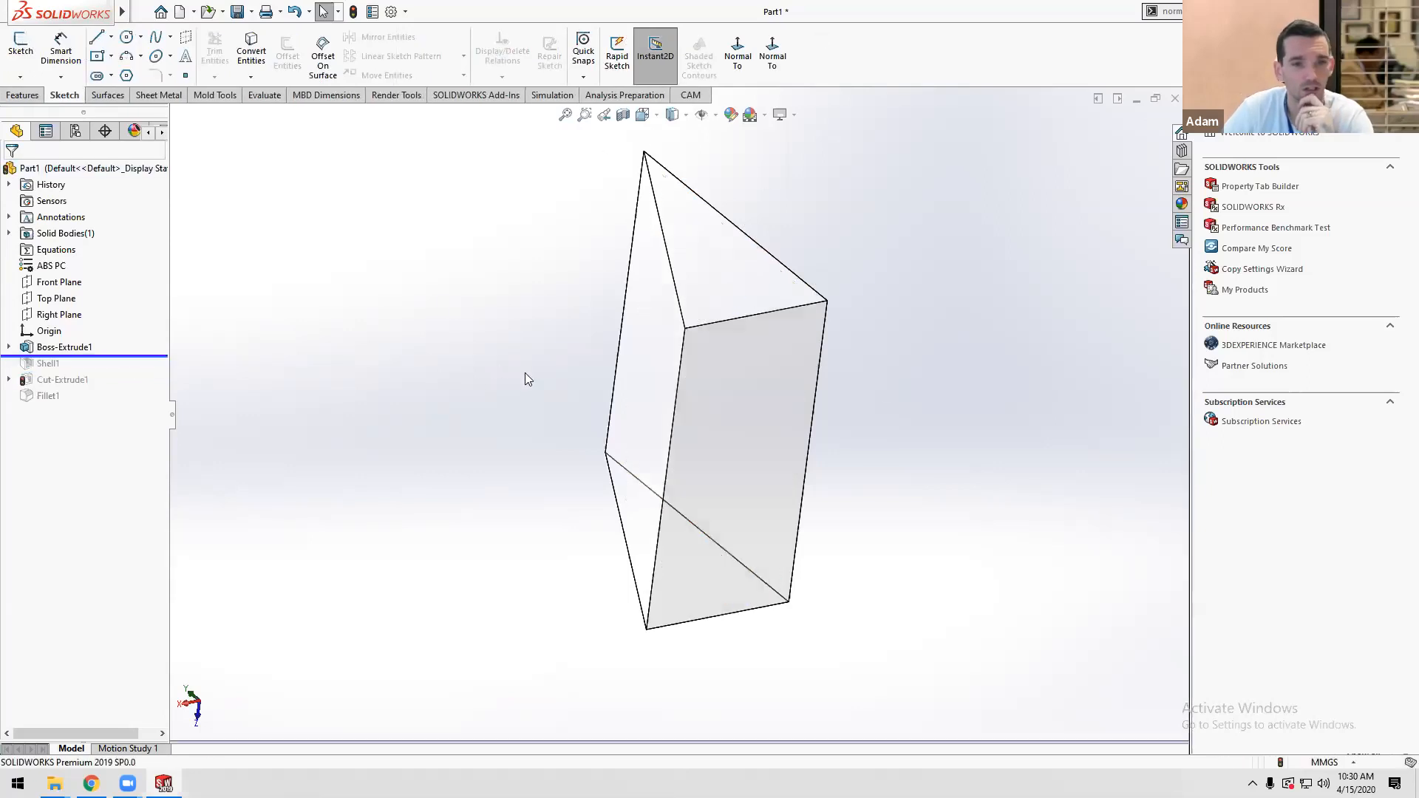
key(f)
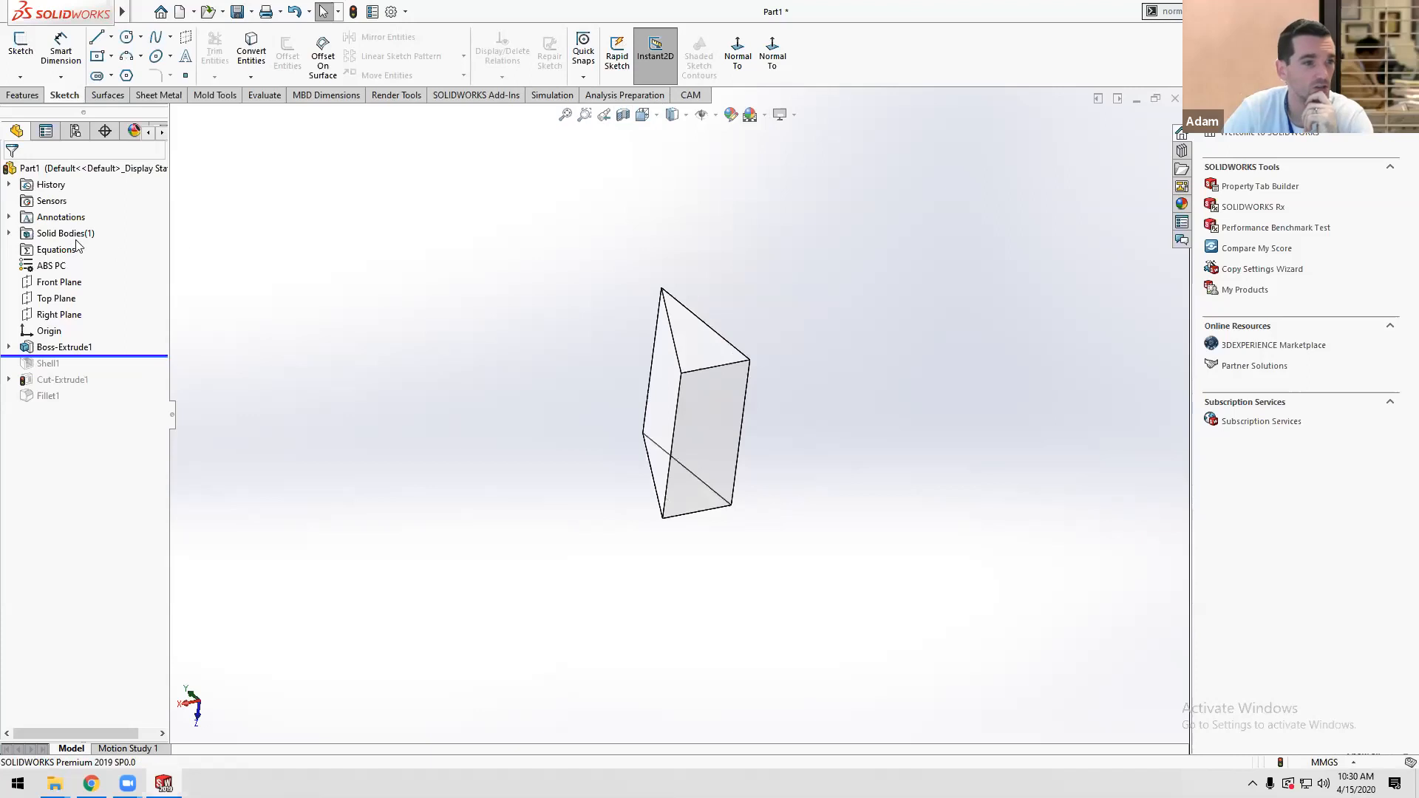
right_click(50, 267)
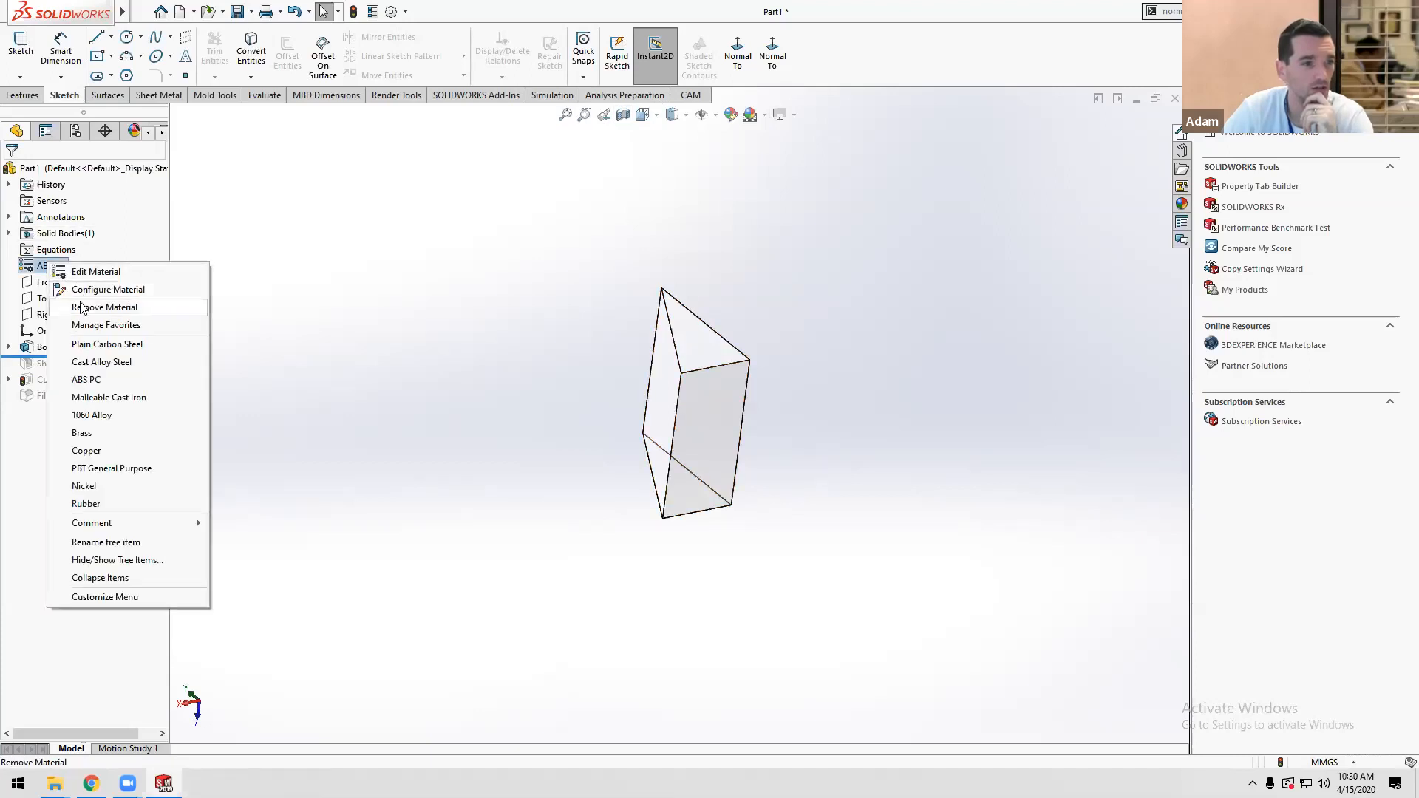
click(81, 309)
Start a new sketch on the wedge's large sloped rectangular face, oriented normal to the sketch plane.
scroll(680, 368, down, 4)
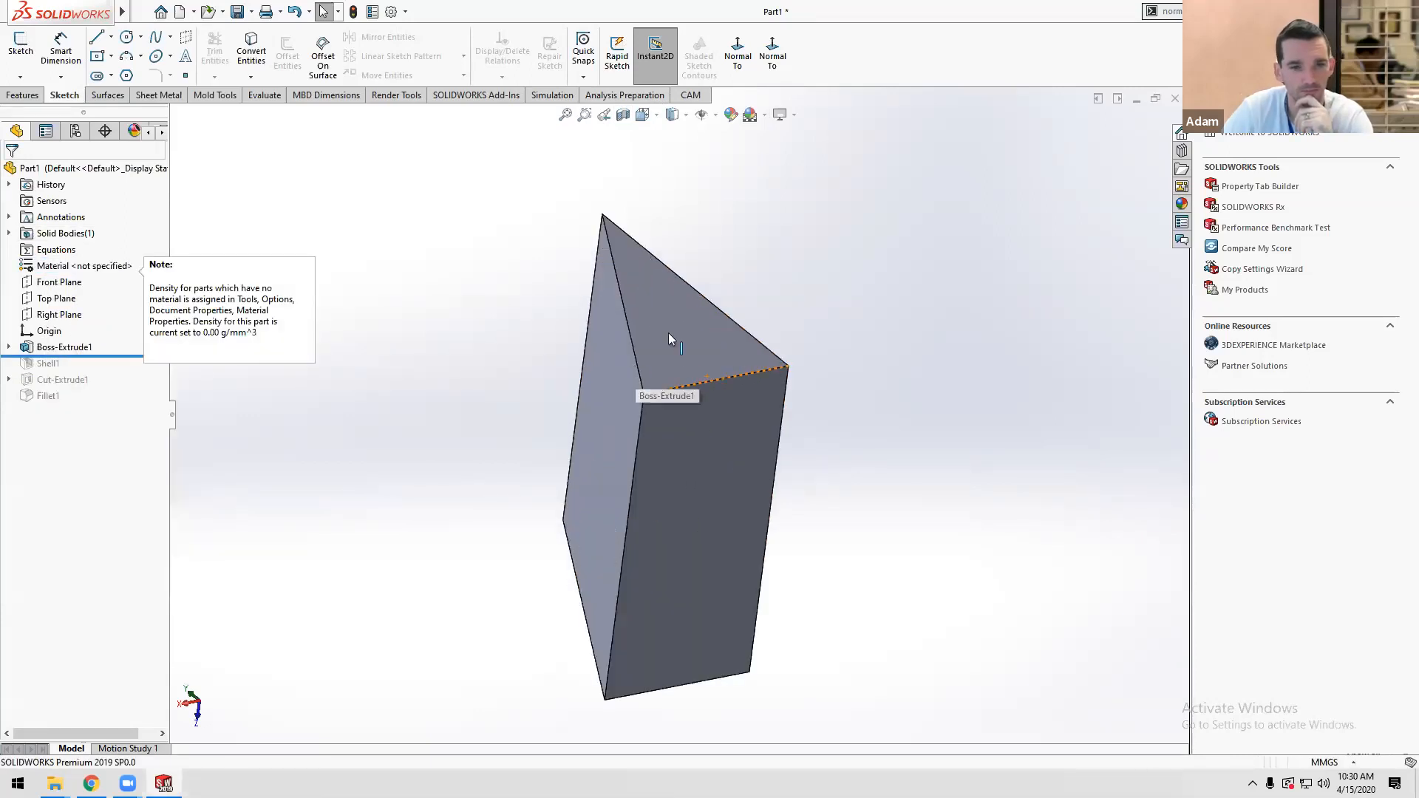
middle_drag(668, 335, 633, 464)
click(638, 420)
click(784, 373)
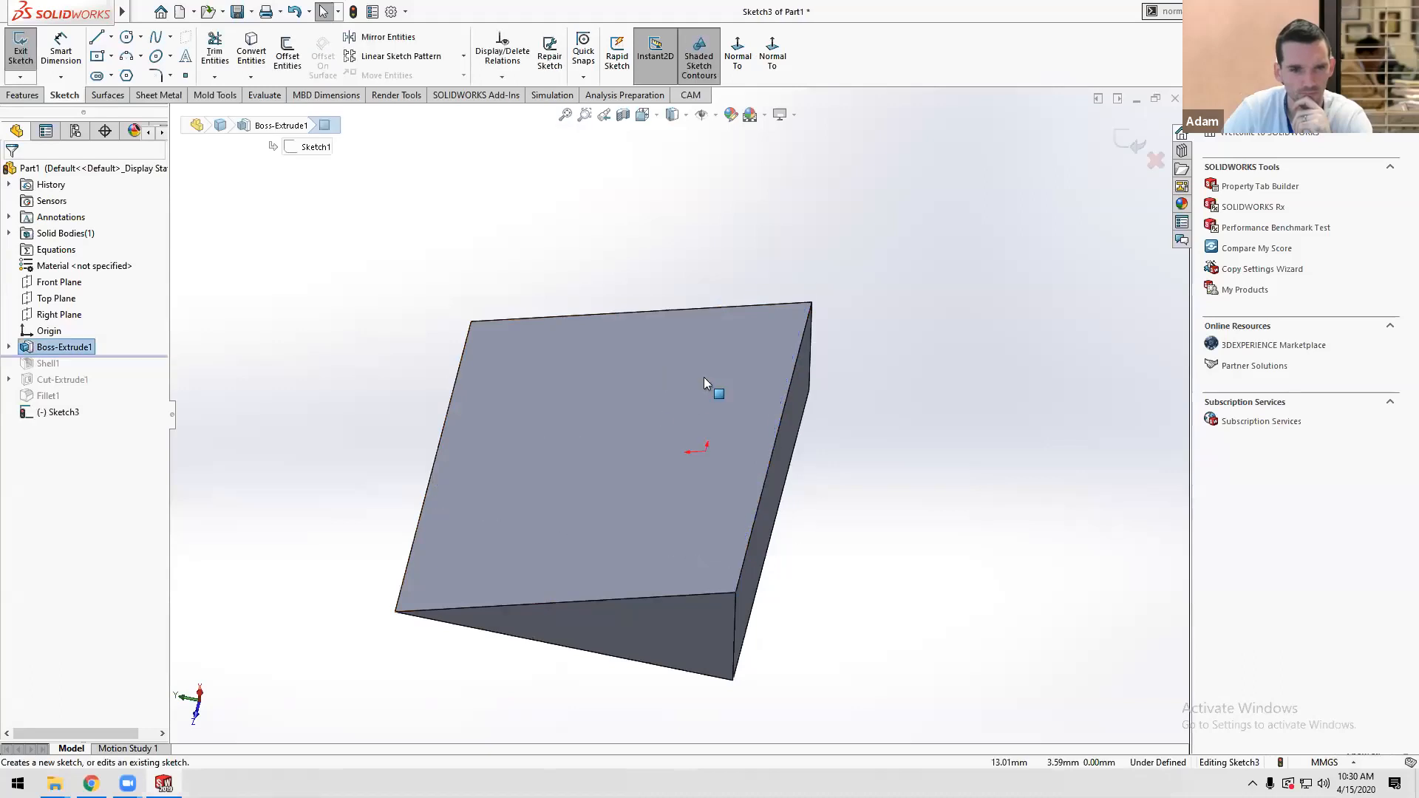
click(738, 52)
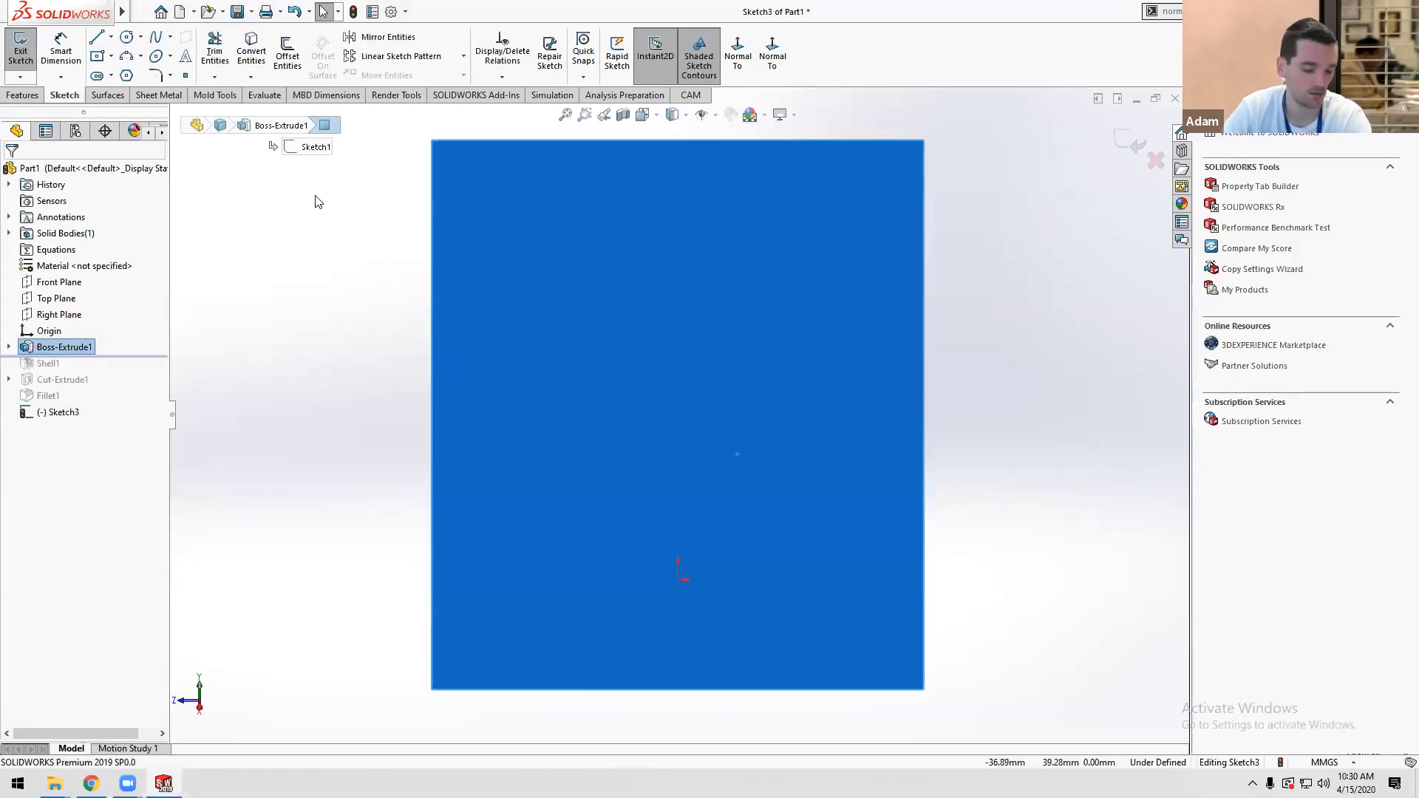
Sketch a corner rectangle about 25 by 27 mm from the face's upper-left corner, ending directly above the origin.
click(111, 57)
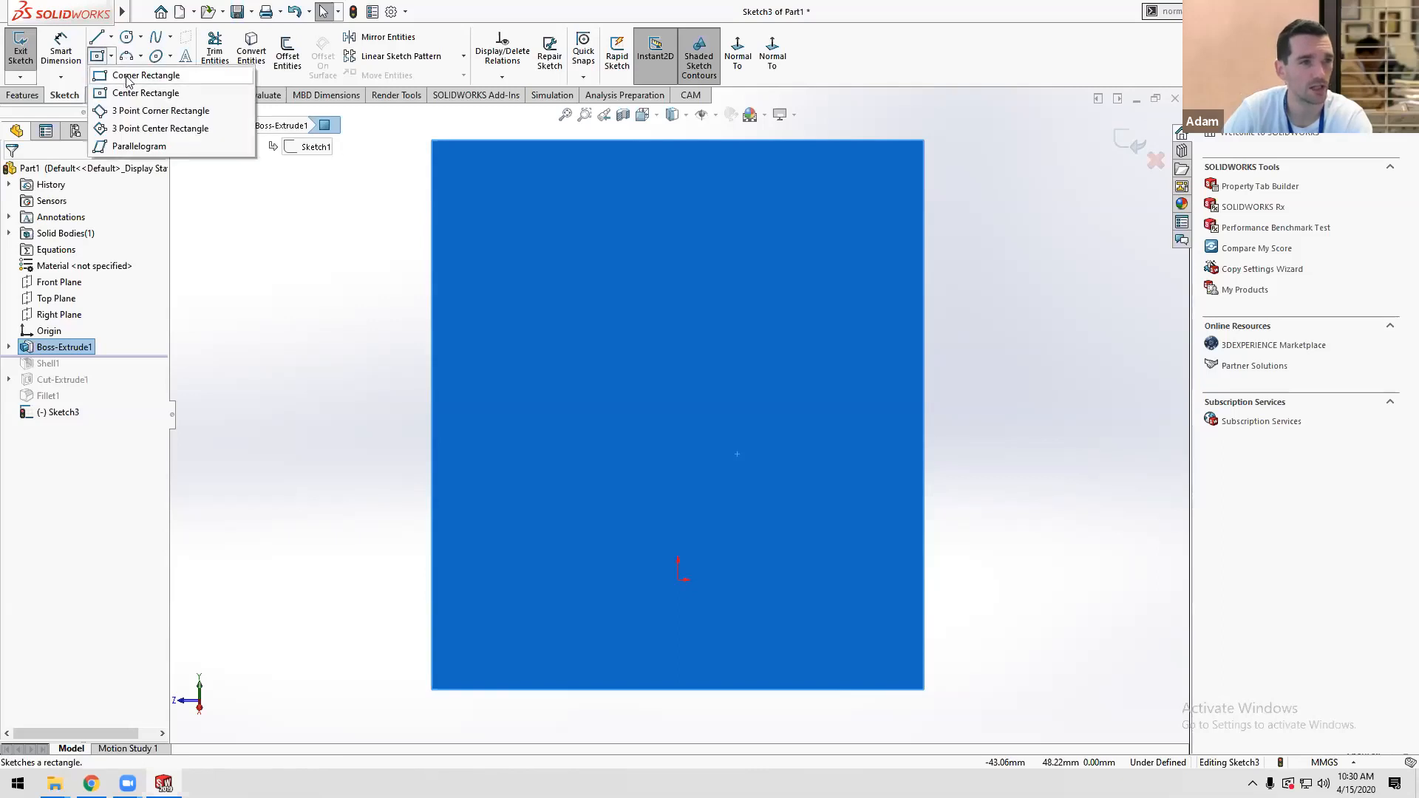
click(145, 75)
click(433, 141)
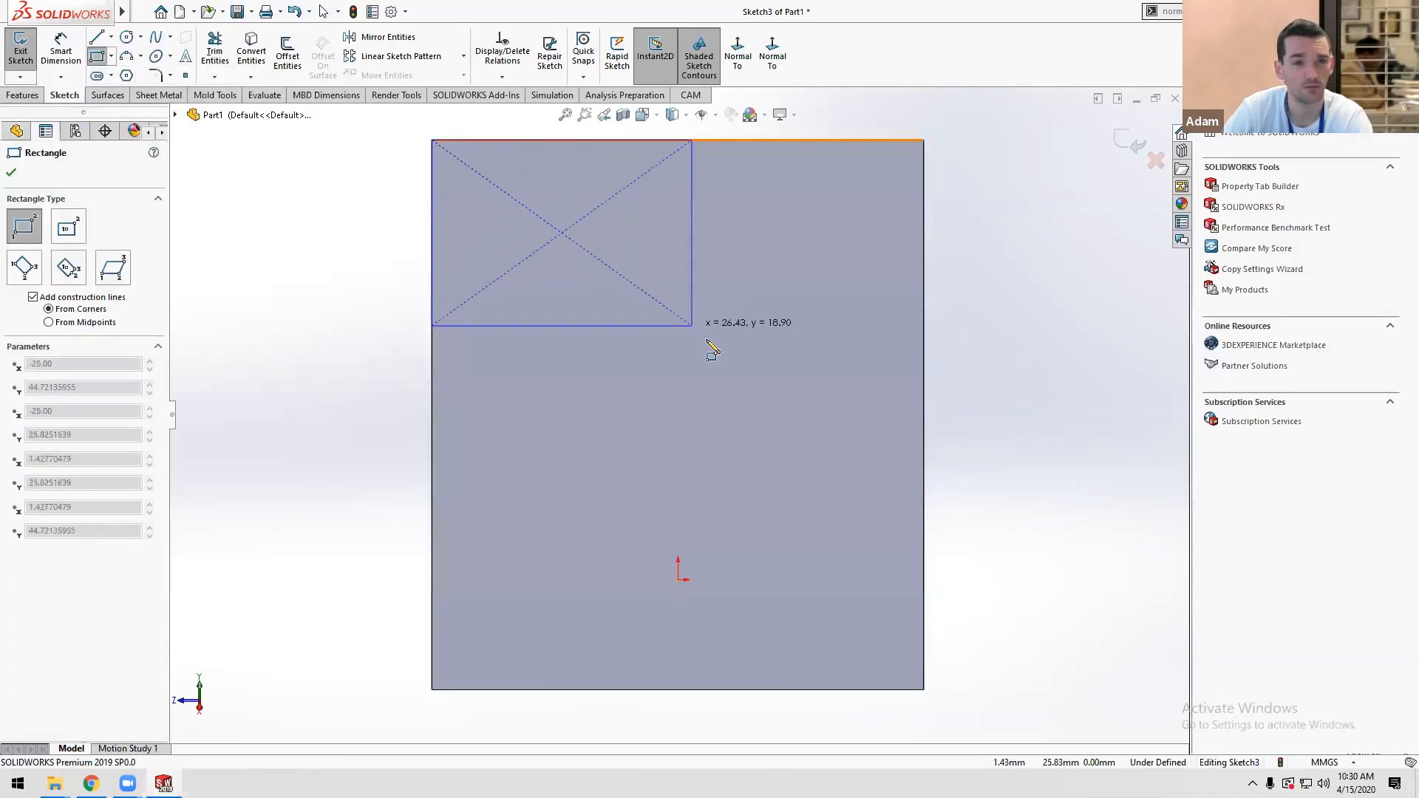
click(678, 403)
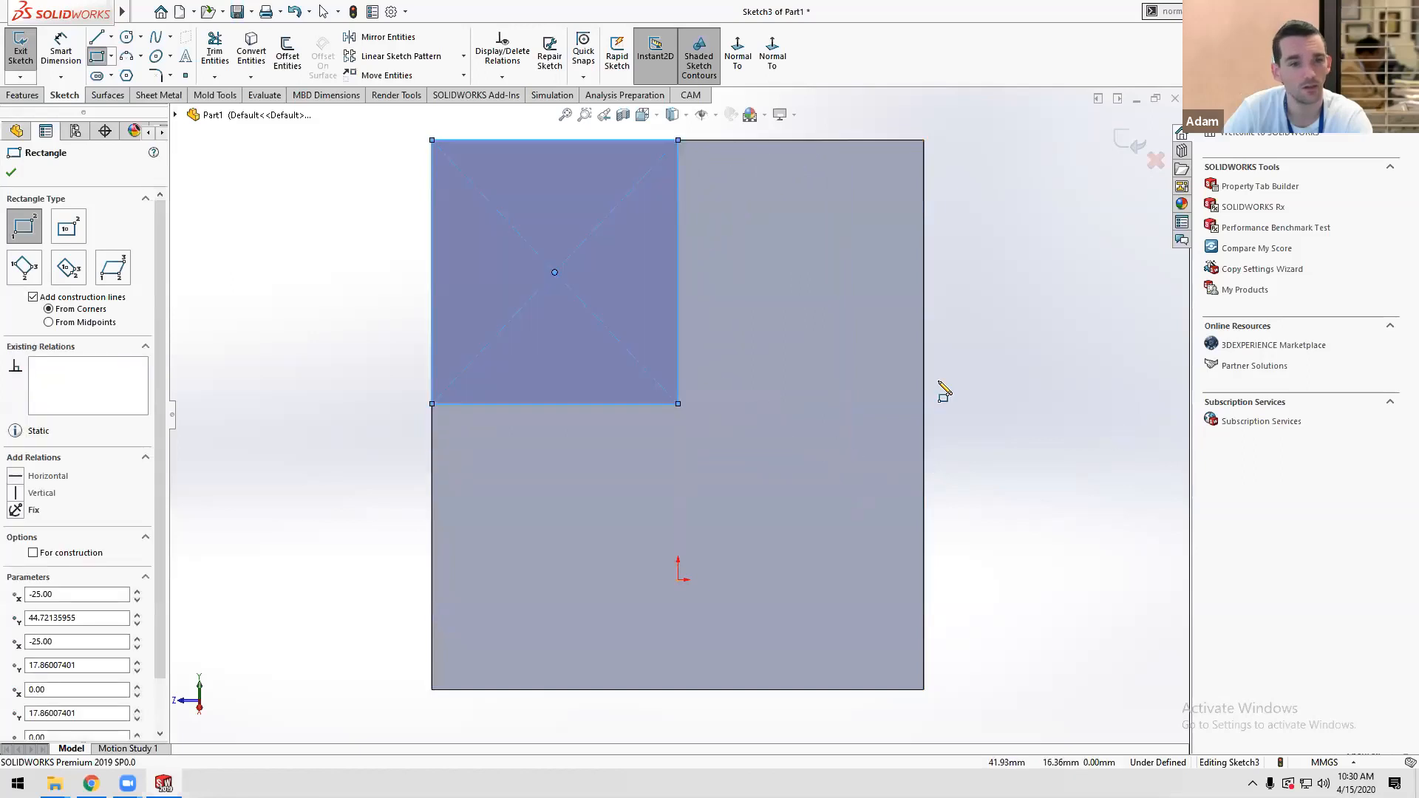
Sketch a 3-point arc from the rectangle's lower-right corner to the origin, bulging right with a radius of about 9.8 mm.
click(127, 59)
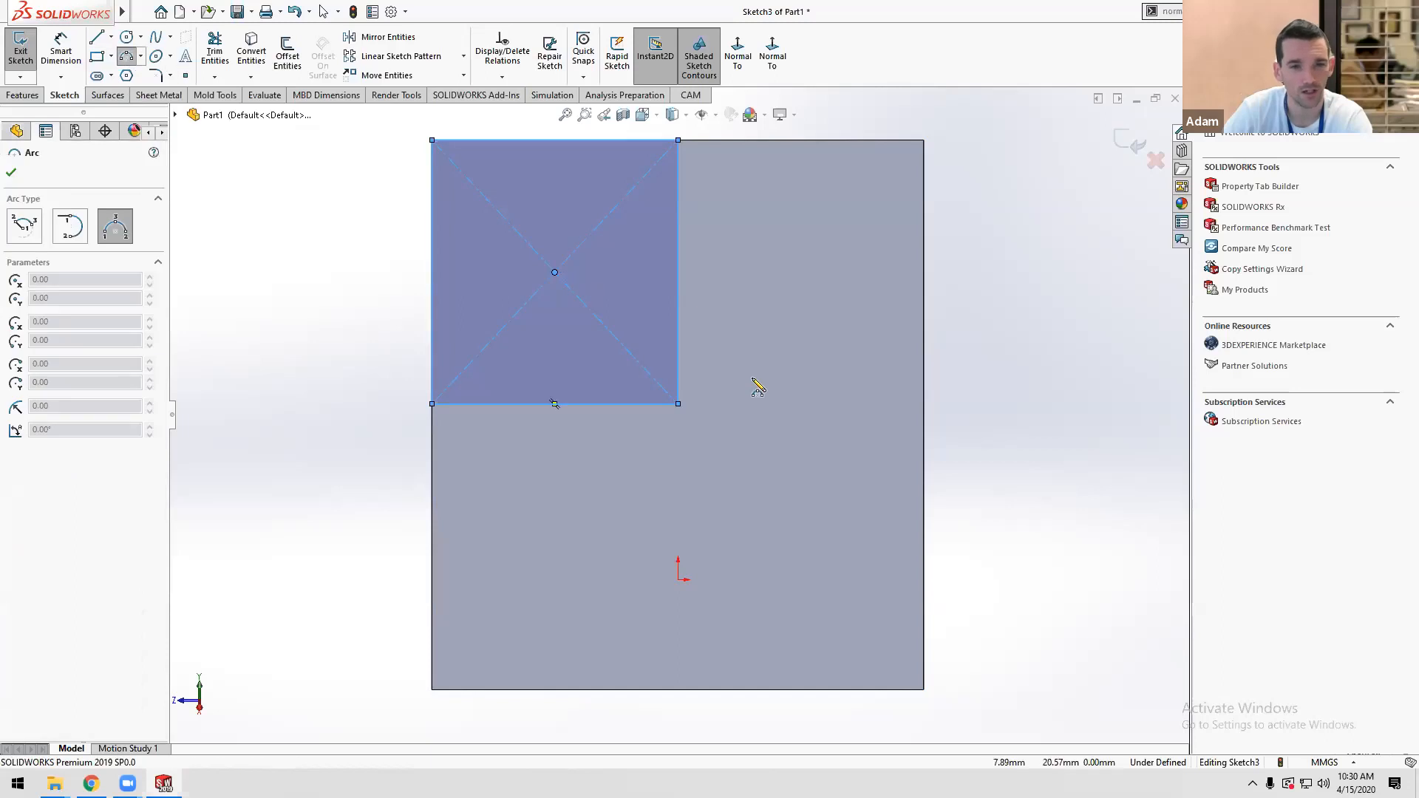
click(678, 404)
click(678, 580)
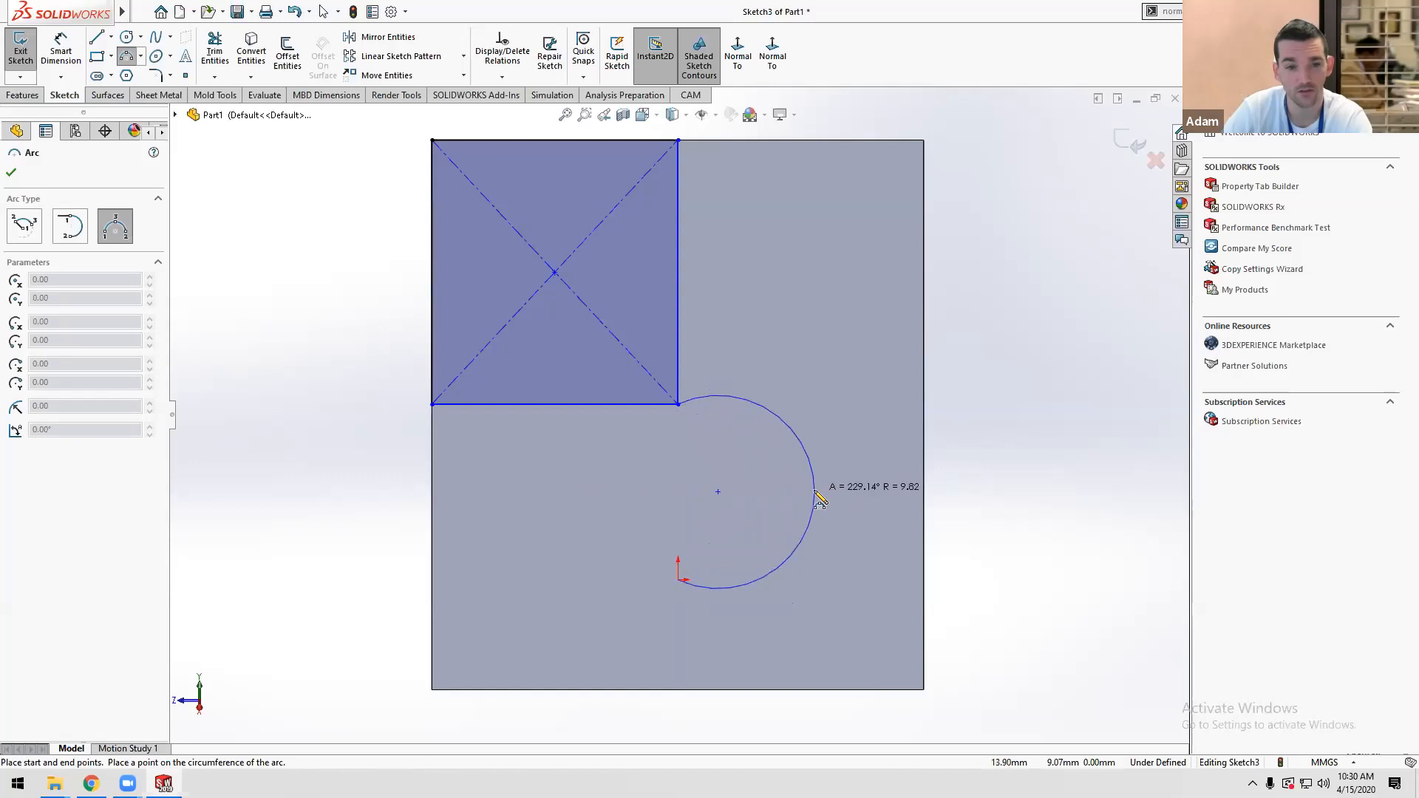
click(814, 491)
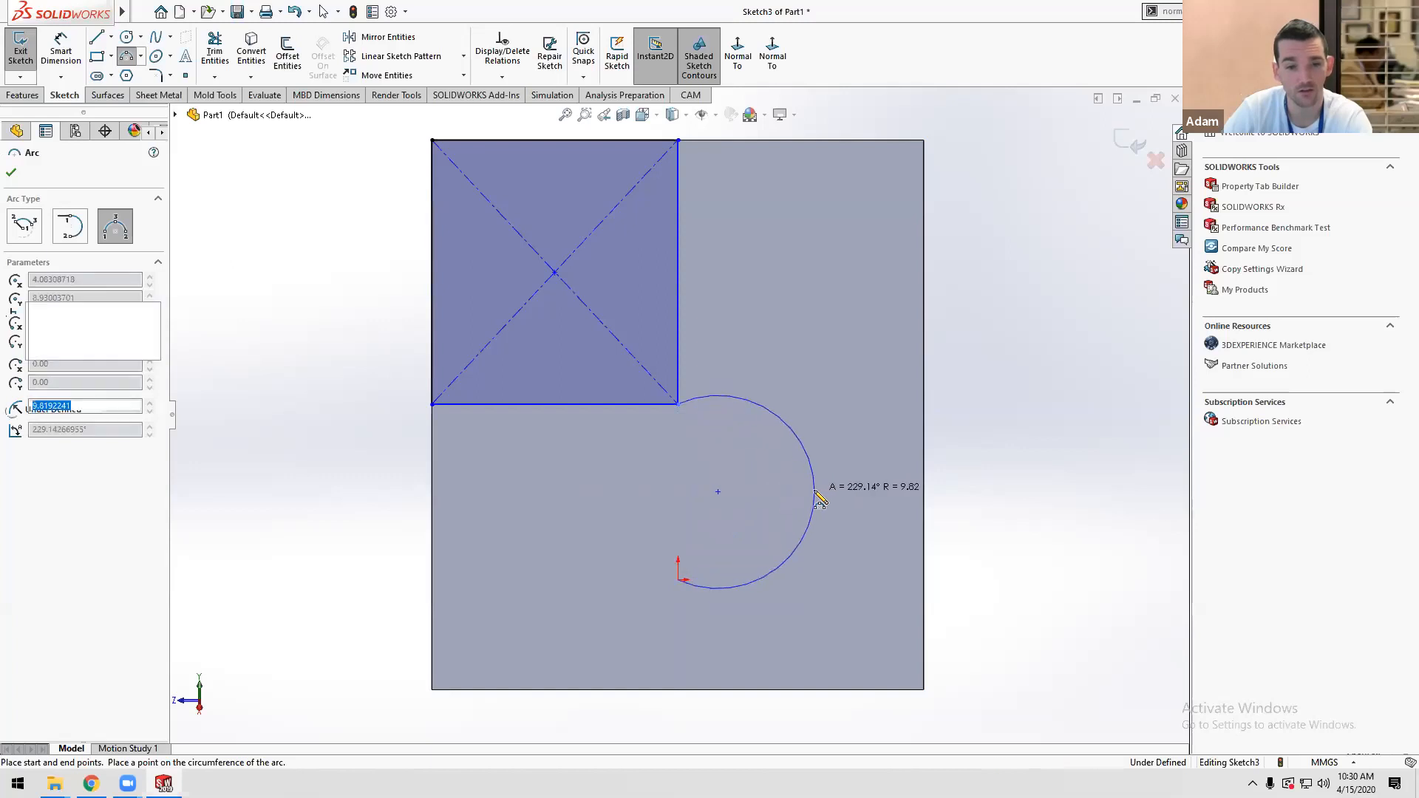
Sketch a three-sided polygon below the rectangle, tilted, with an inscribed circle about 8 mm in diameter.
click(126, 76)
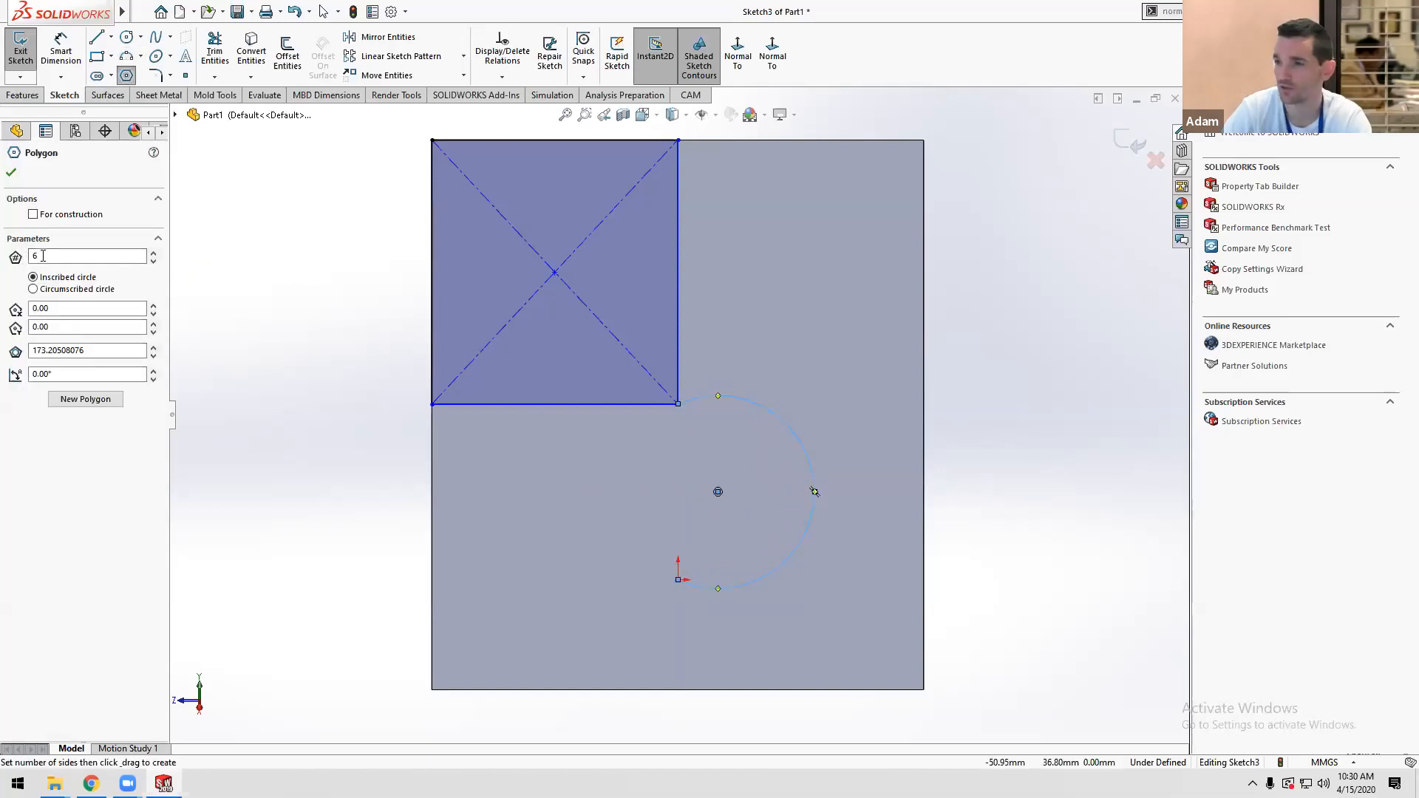
click(152, 261)
click(152, 261)
click(152, 261)
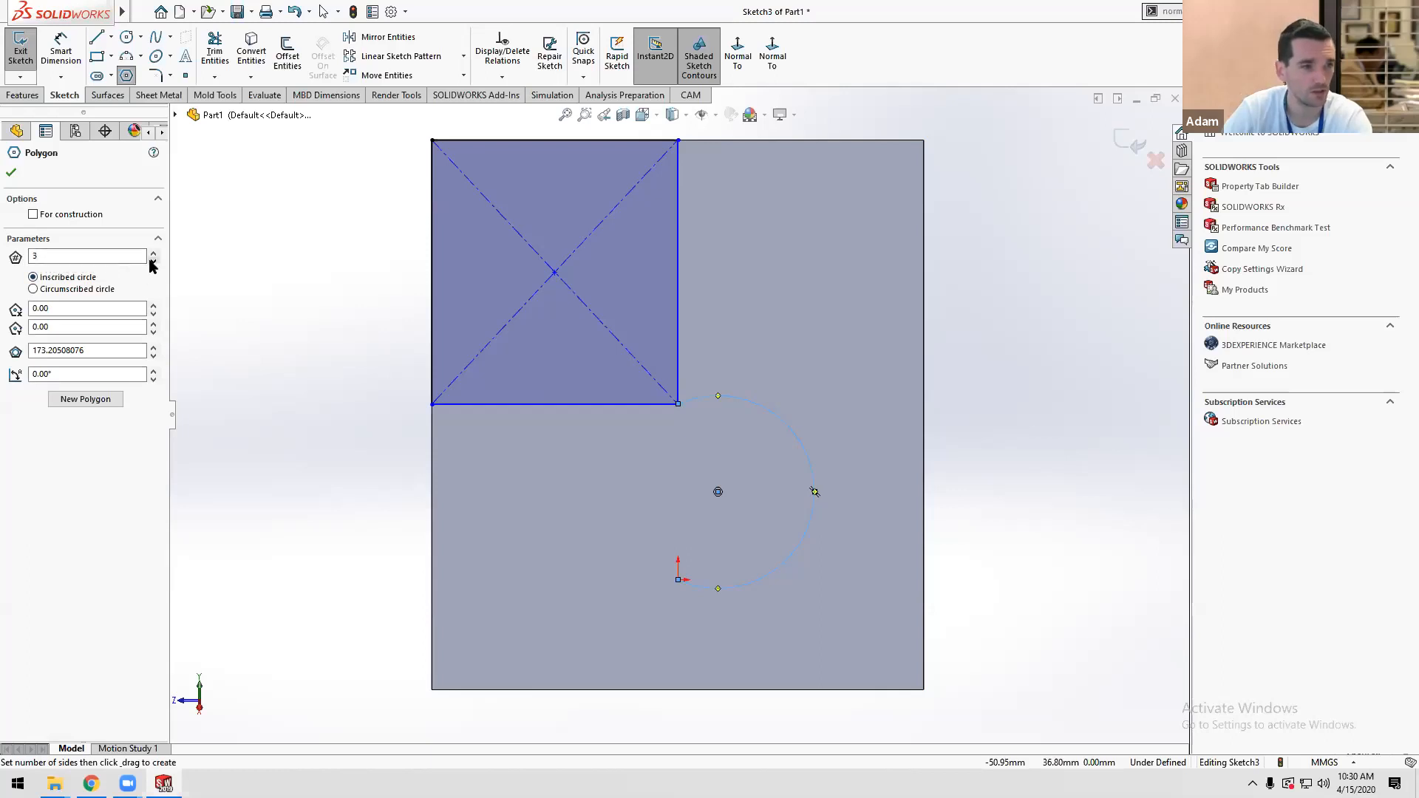
click(541, 491)
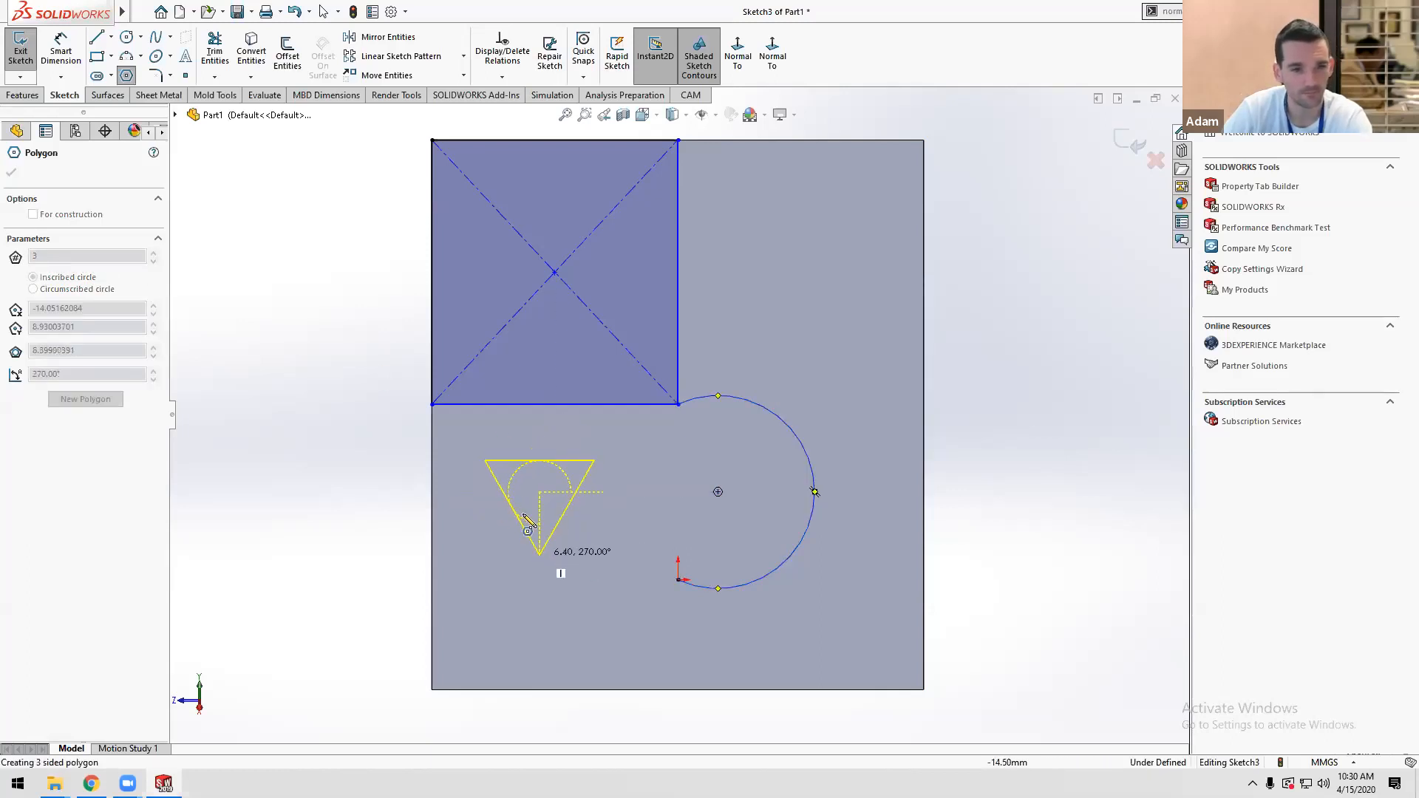
click(506, 420)
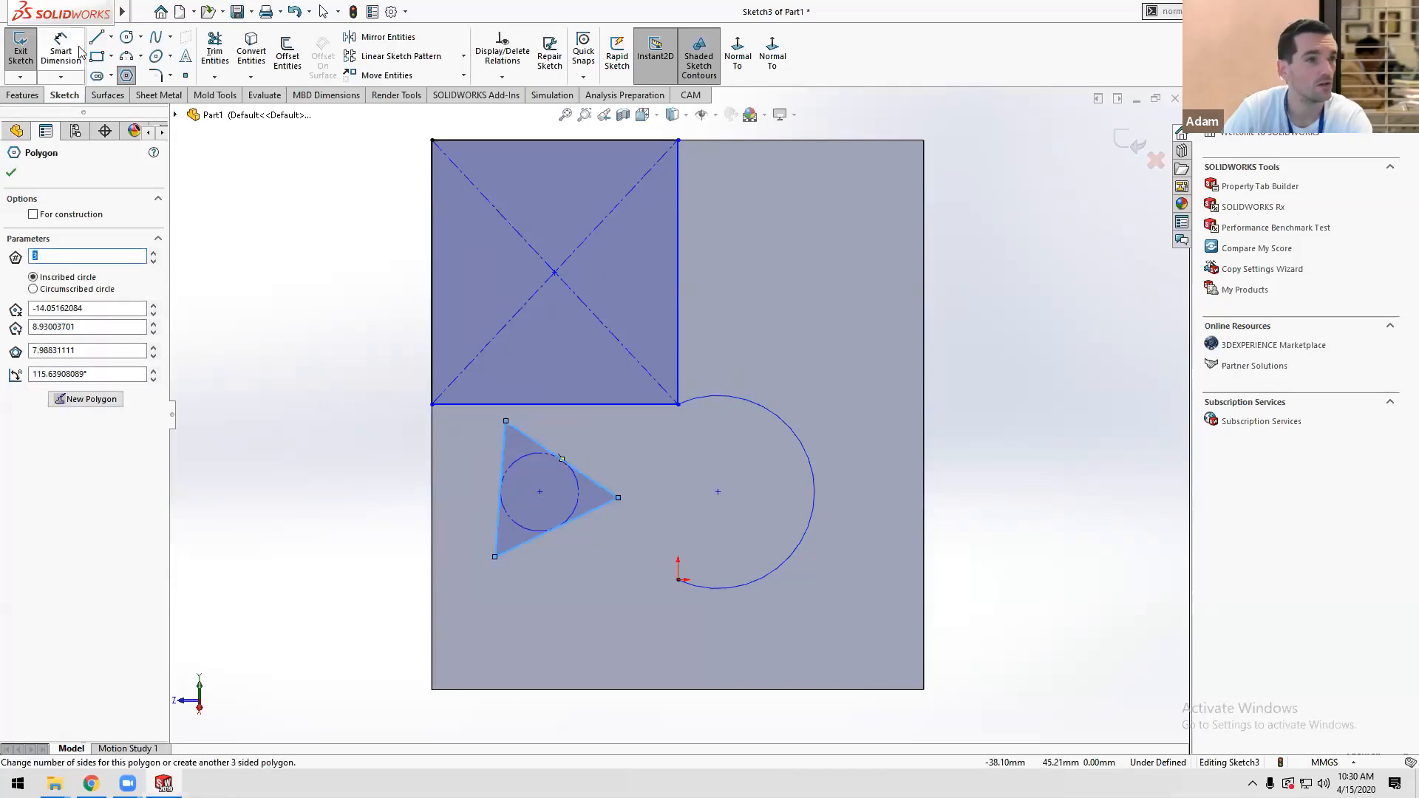
Sketch an open S-shaped spline through four points on the face area to the right of the rectangle.
click(153, 40)
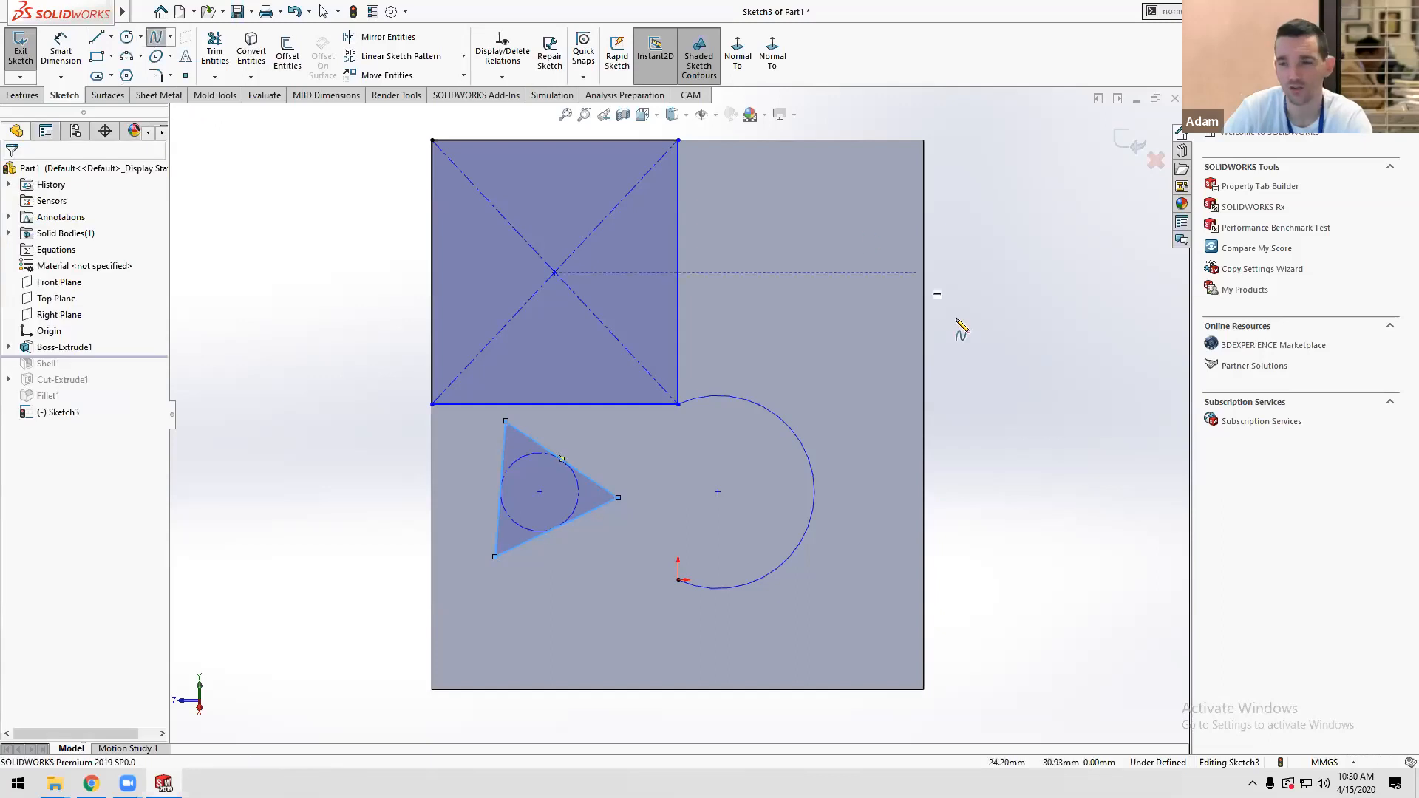
click(738, 184)
click(873, 192)
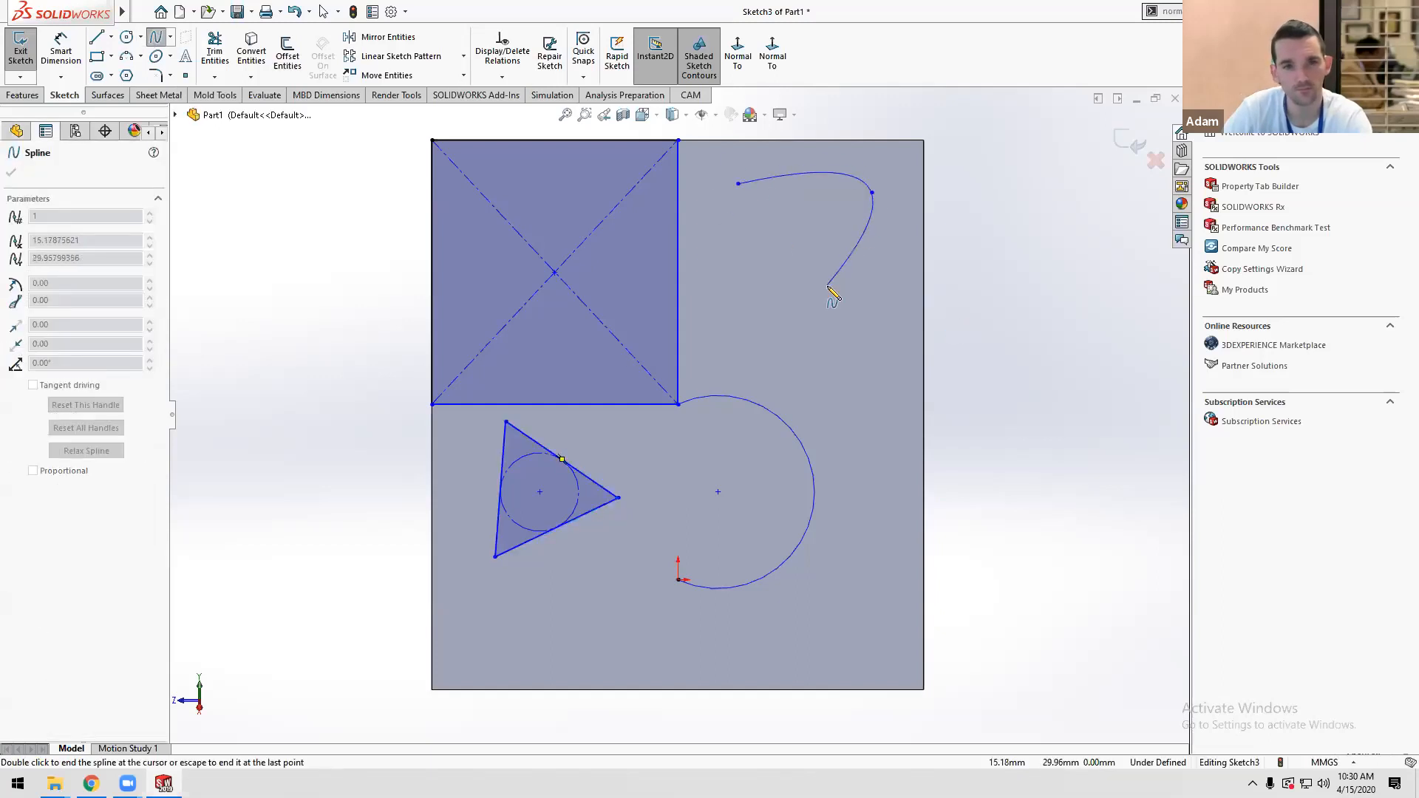
click(828, 286)
click(899, 374)
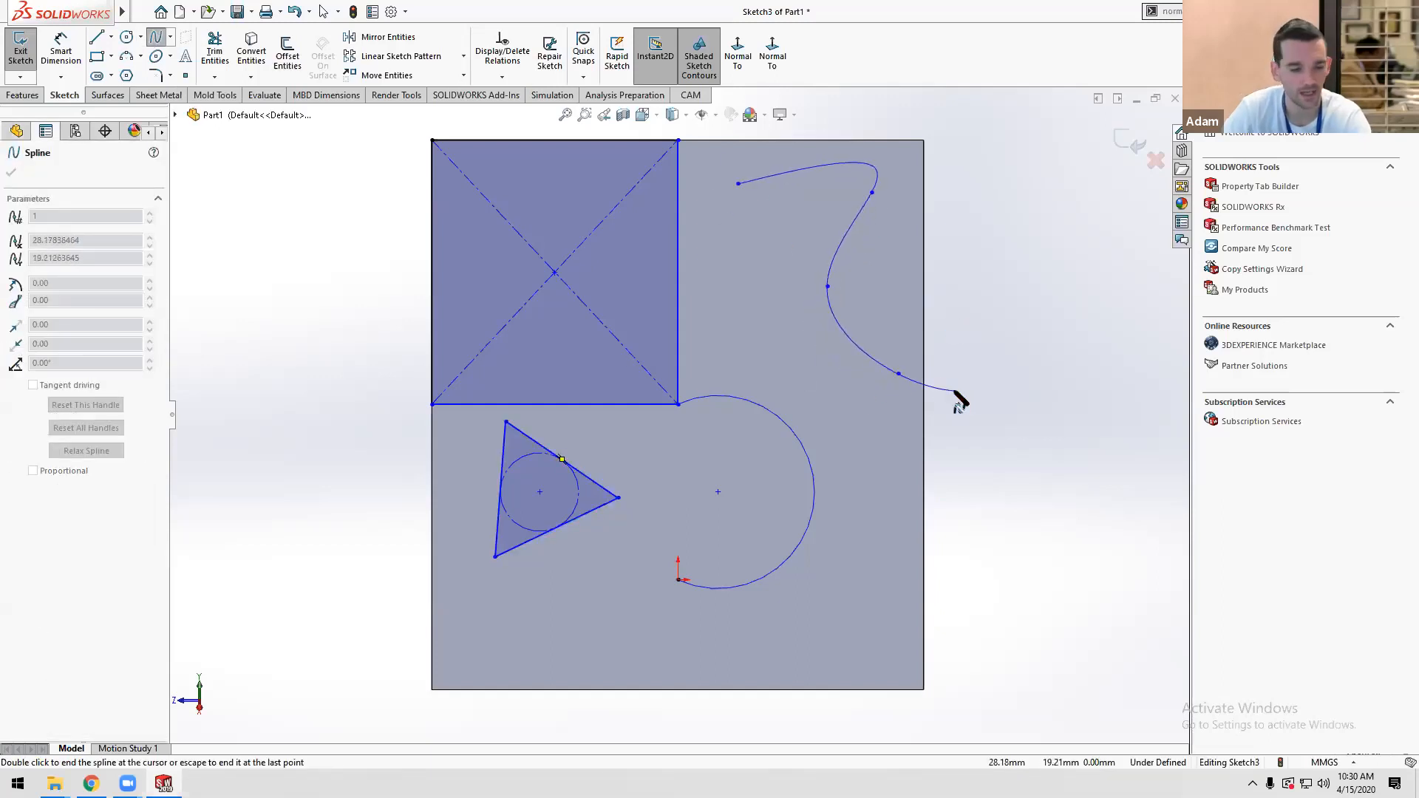
key(Escape)
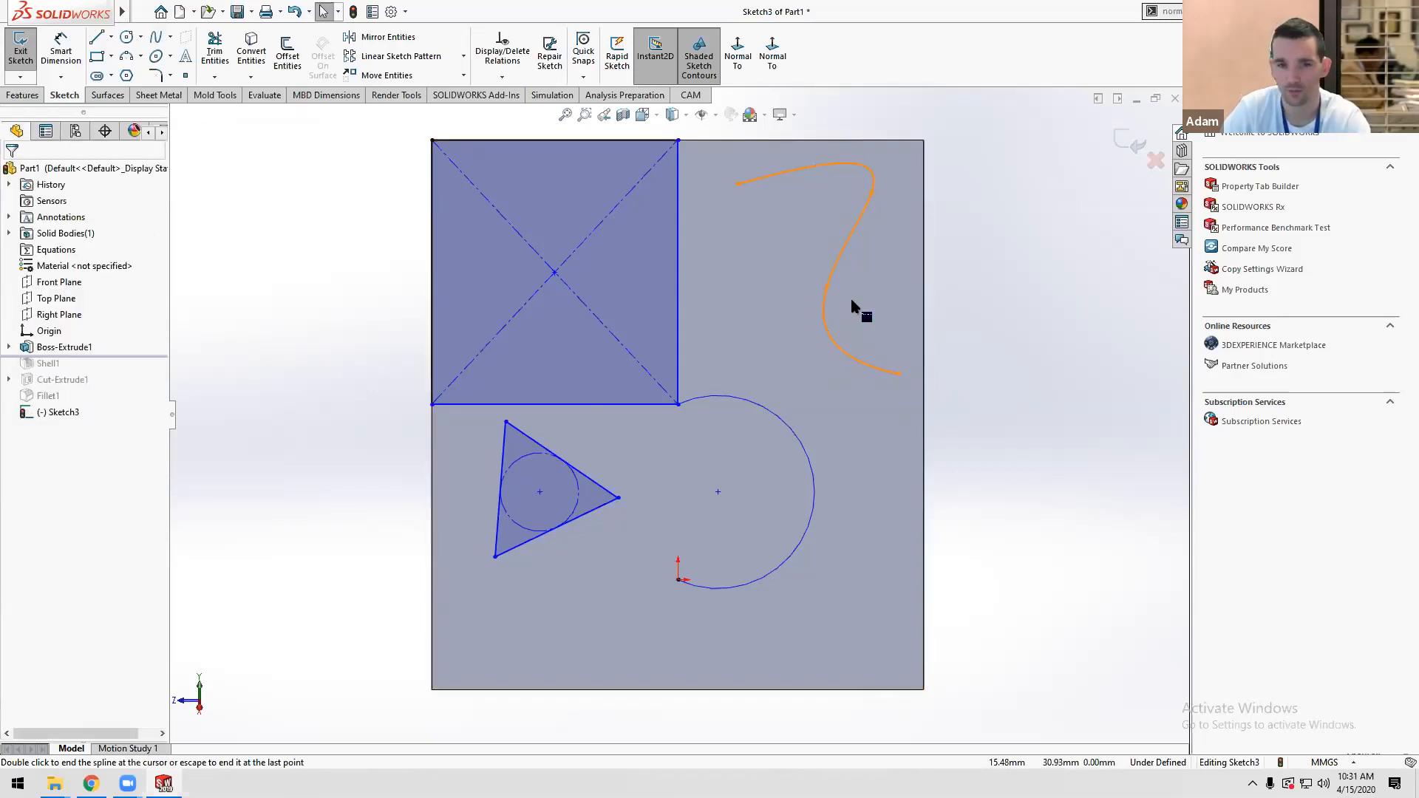
Reshape the lower end of the spline by adjusting its end tangent handle.
scroll(887, 375, down, 5)
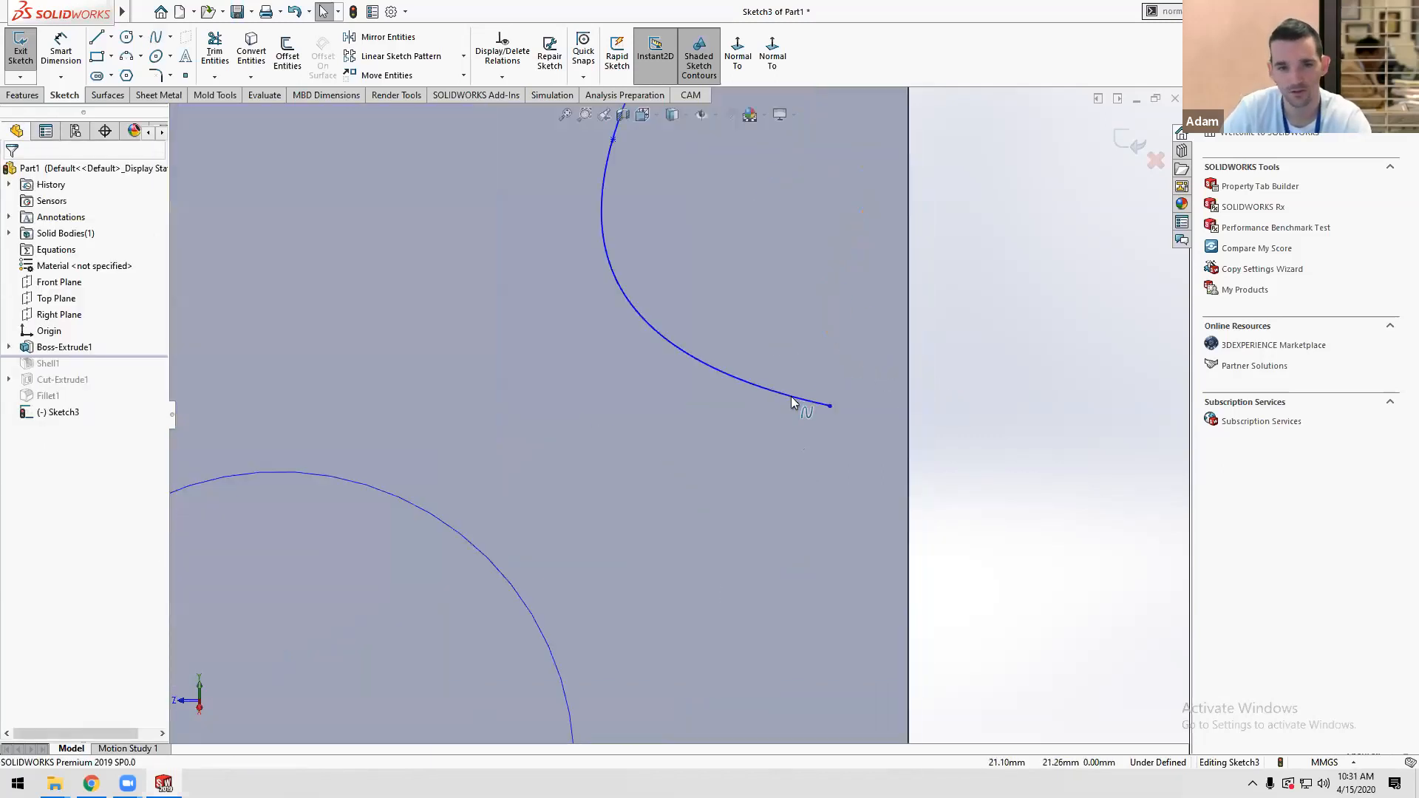
click(790, 397)
mouse_move(715, 357)
mouse_down()
mouse_move(760, 317)
mouse_move(714, 394)
mouse_move(553, 387)
mouse_move(621, 394)
mouse_up()
scroll(621, 395, up, 5)
scroll(541, 507, down, 3)
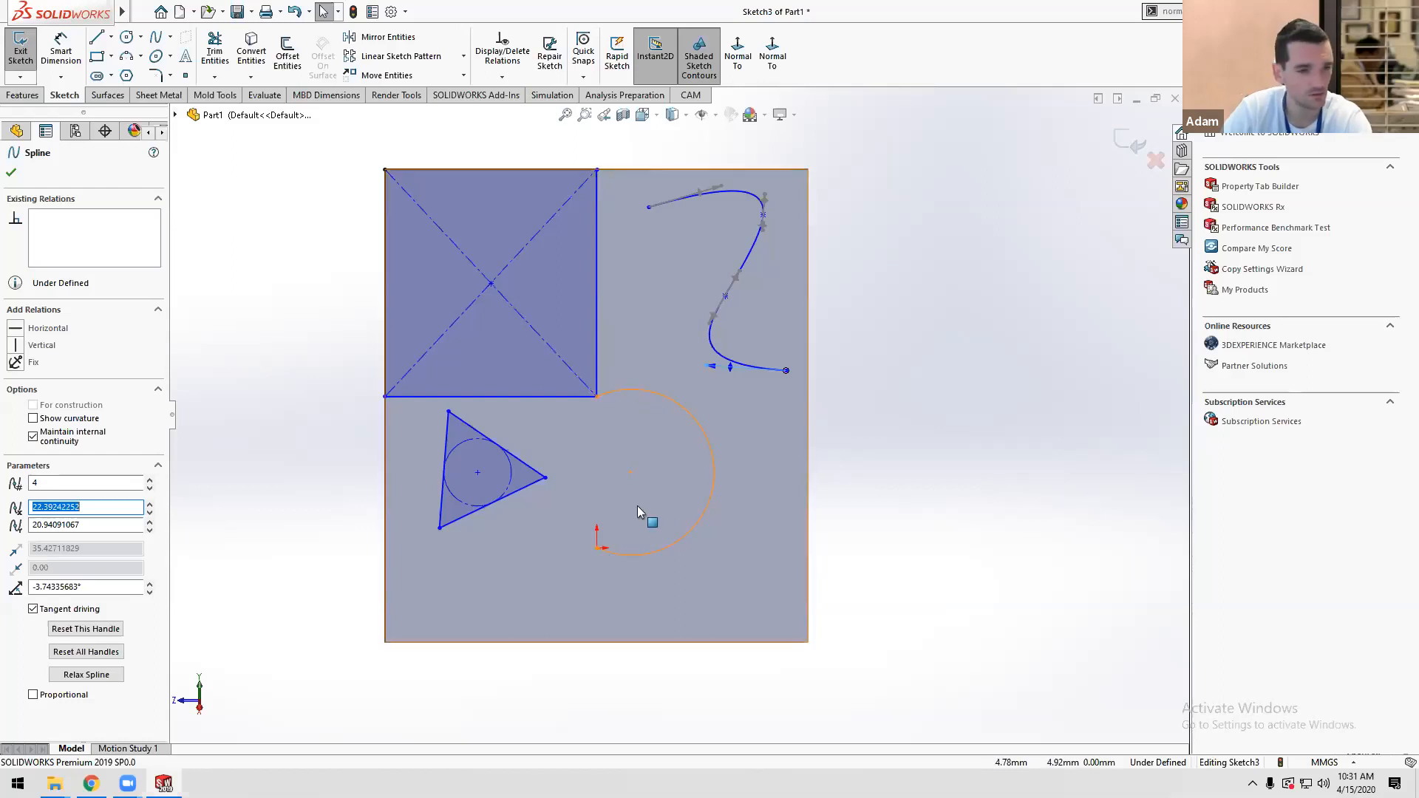
Make the triangle's upper side horizontal so that the opposite vertex points downward.
click(471, 428)
click(524, 363)
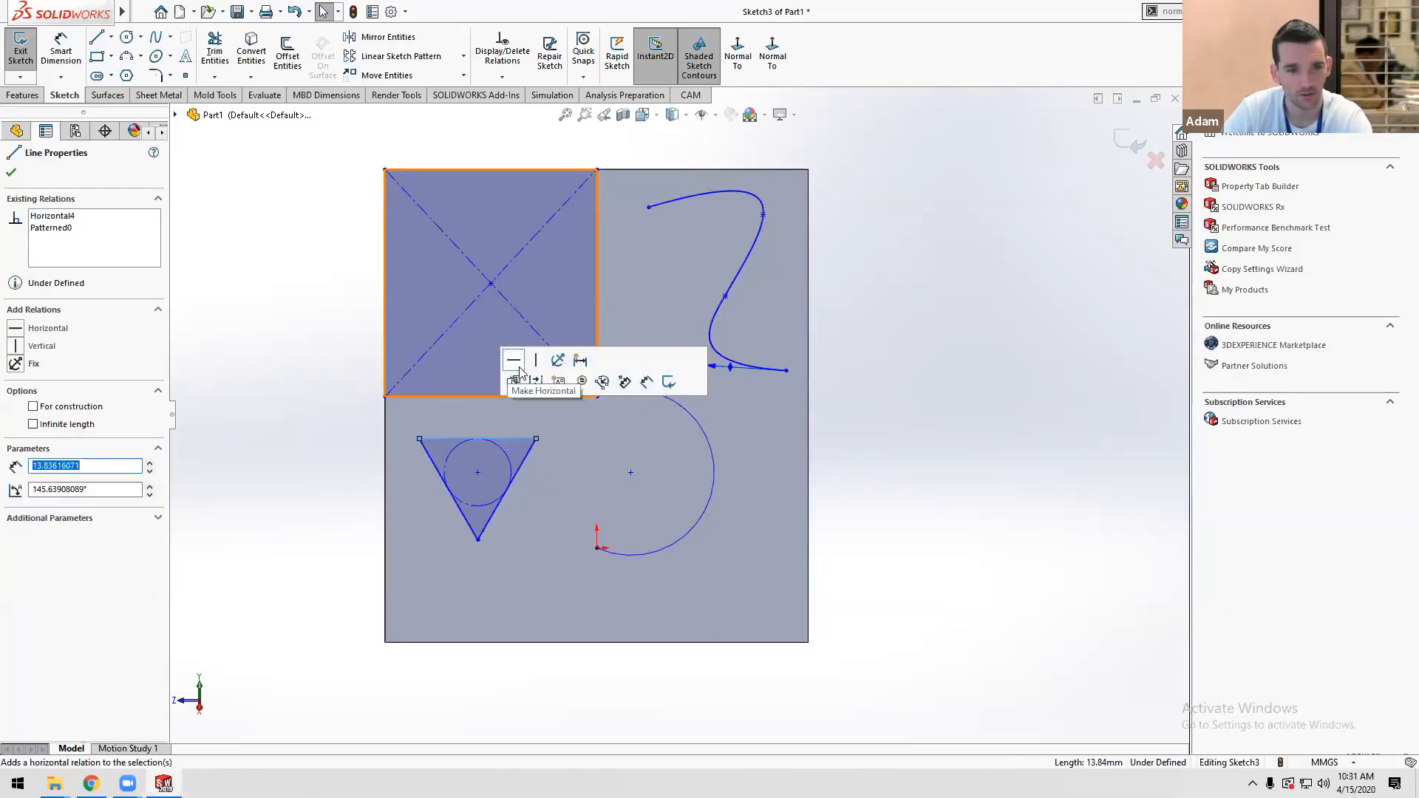
click(352, 522)
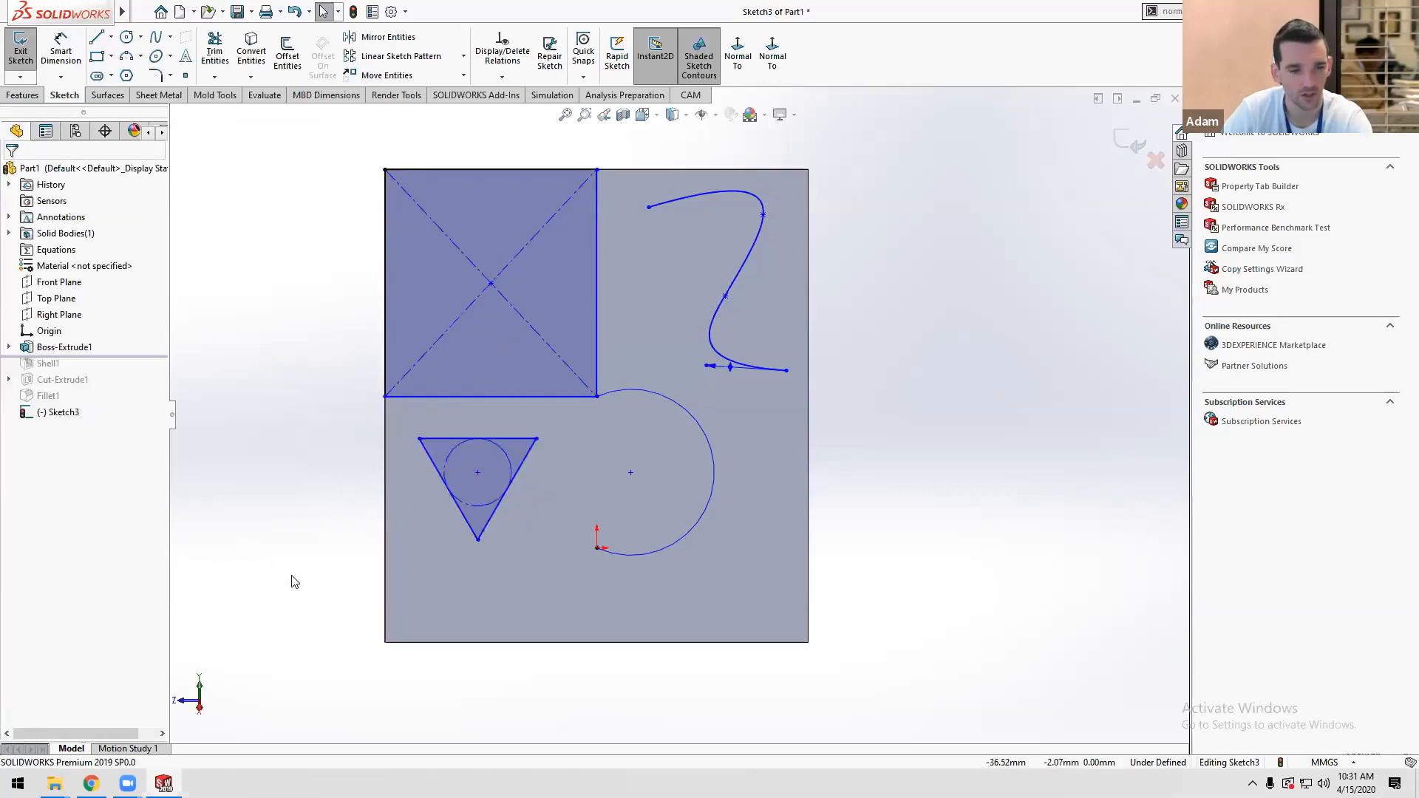
Dimension the triangle's inscribed construction circle to a diameter of 5 mm.
key(d)
click(454, 453)
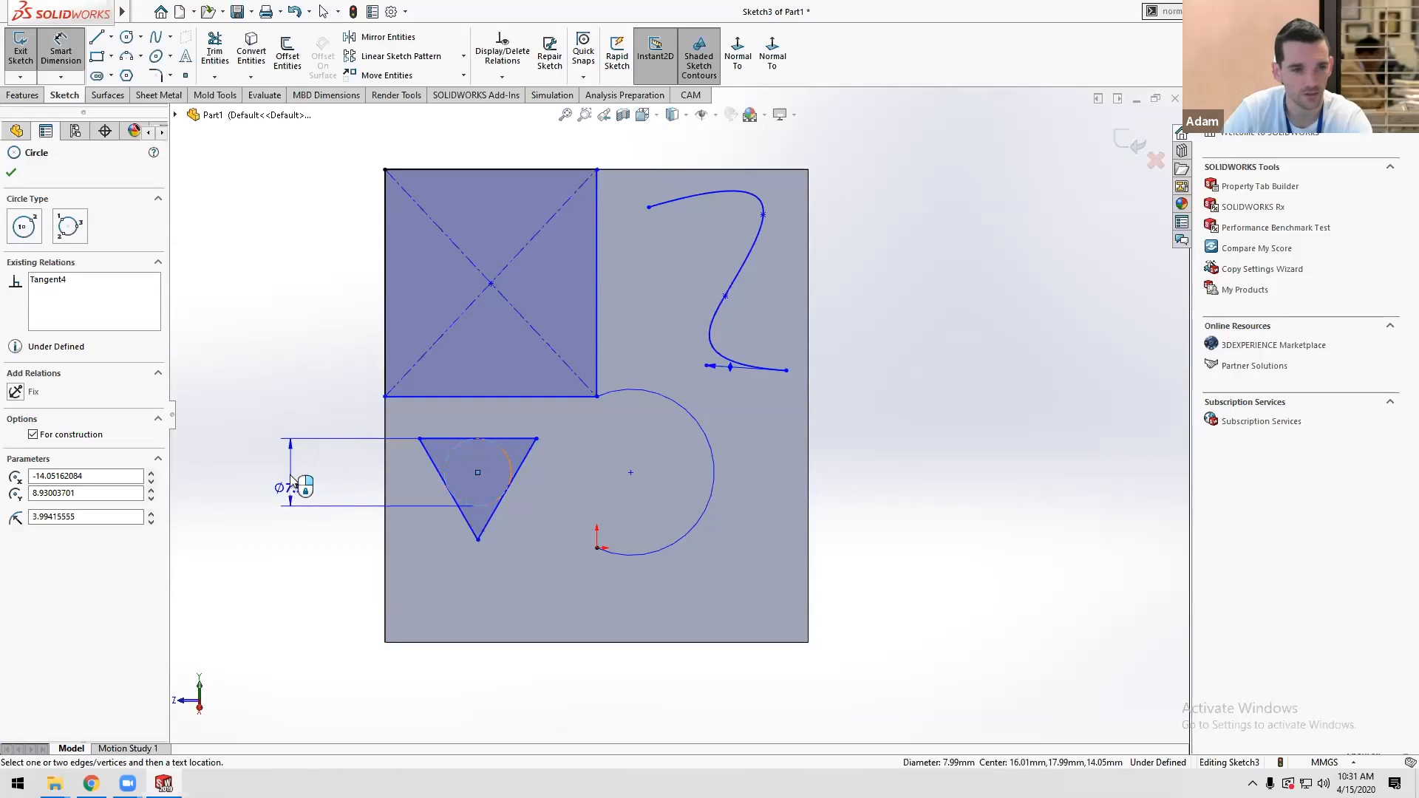
click(293, 471)
text(5)
key(Return)
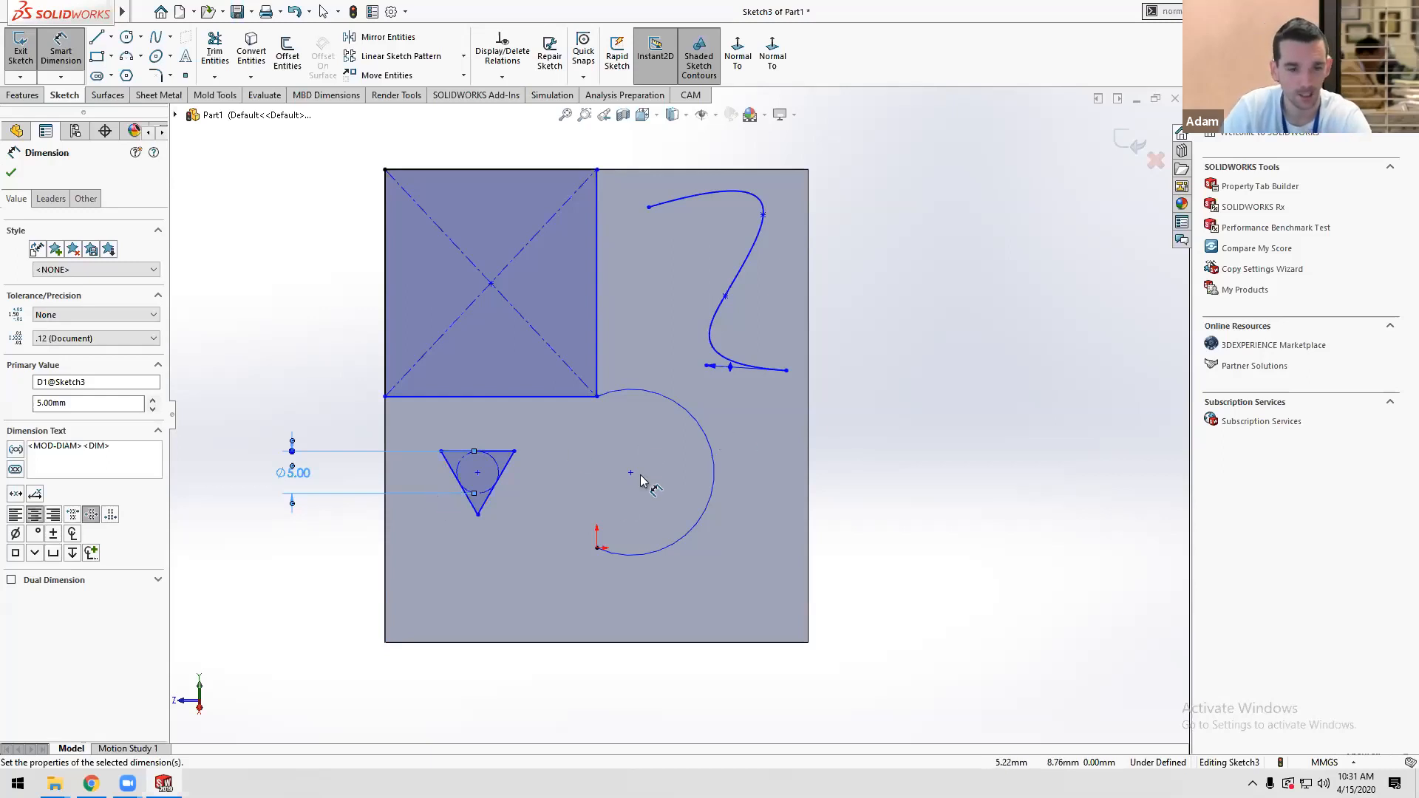
key(Escape)
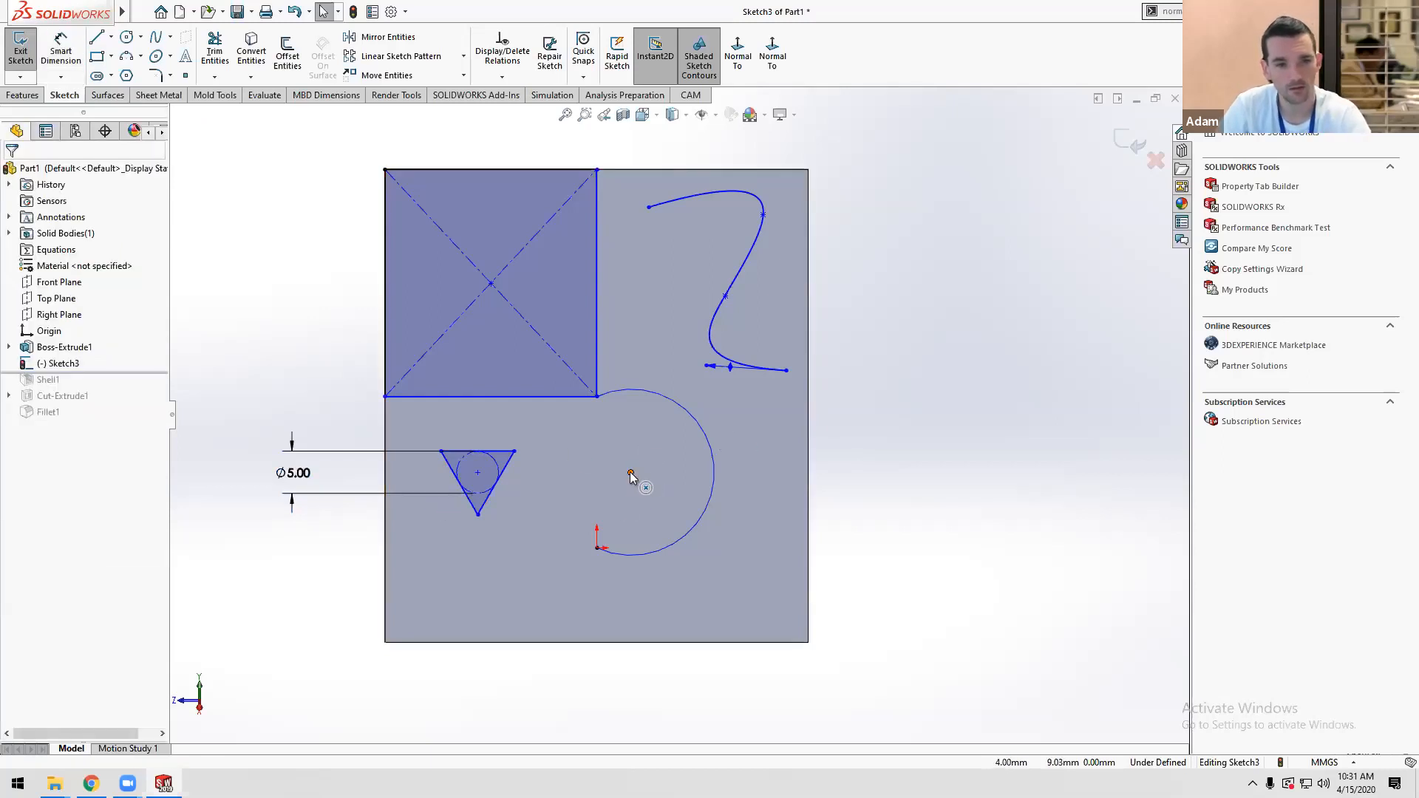
Add vertical relations that align the arc's centre, the rectangle's lower-right corner and the origin.
click(630, 473)
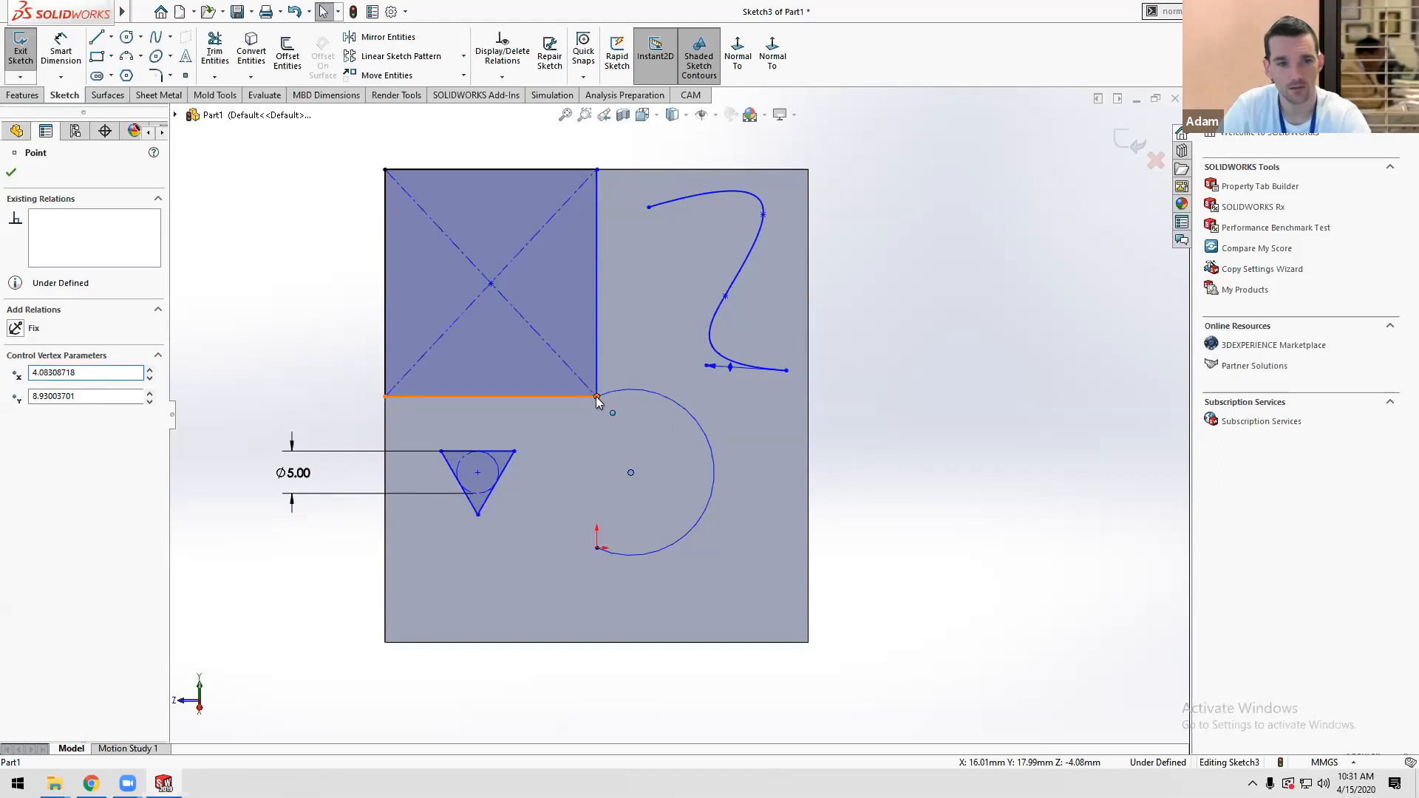
ctrl+click(598, 398)
click(663, 332)
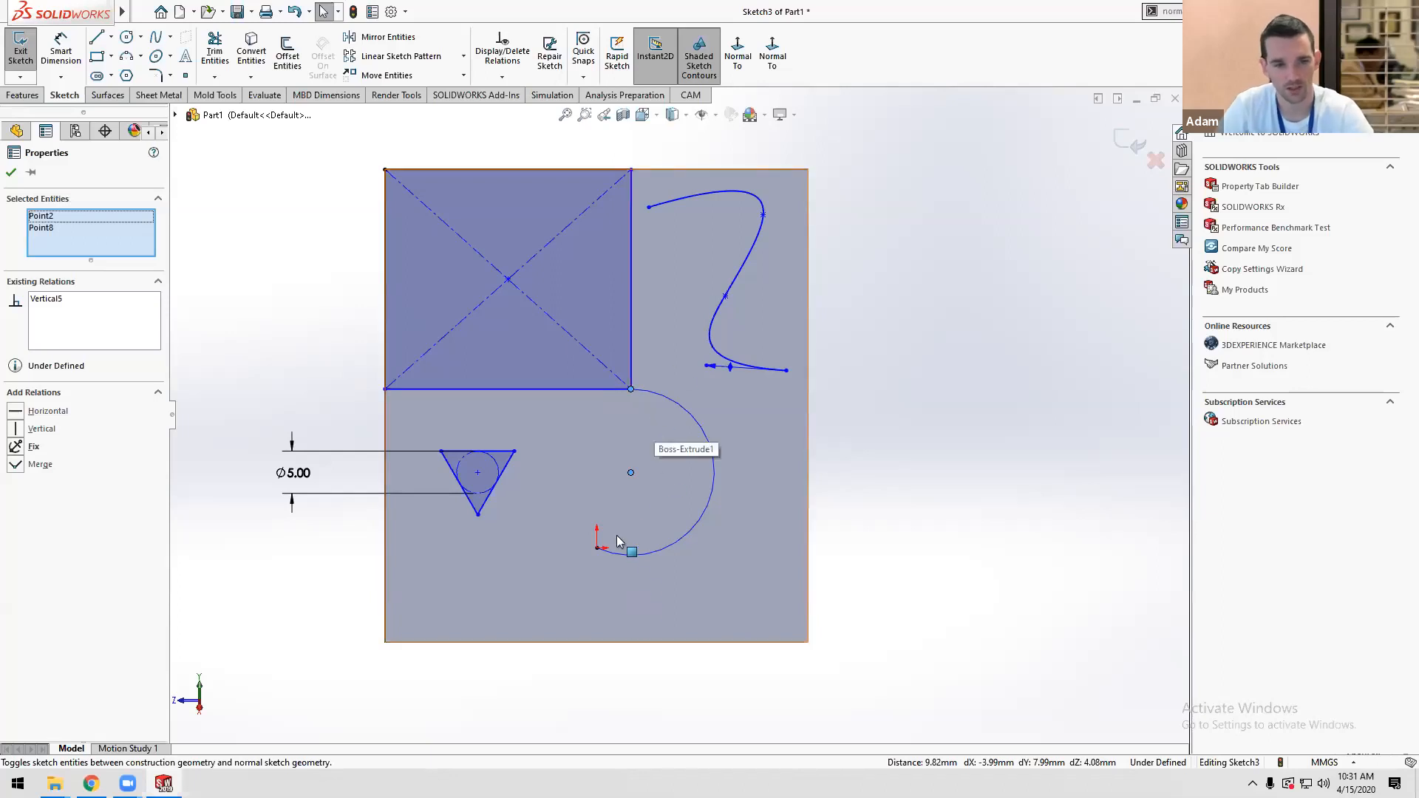
ctrl+click(596, 548)
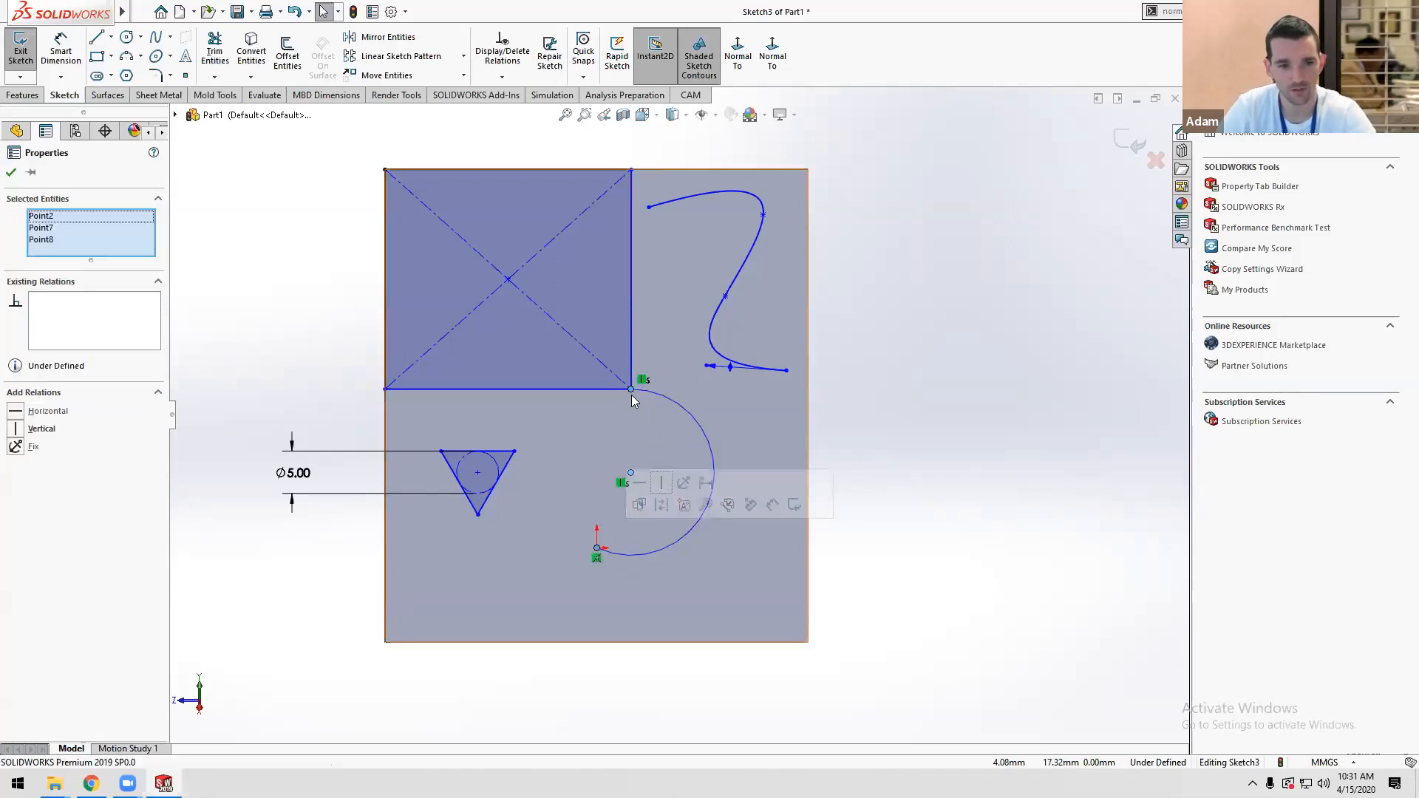
click(660, 486)
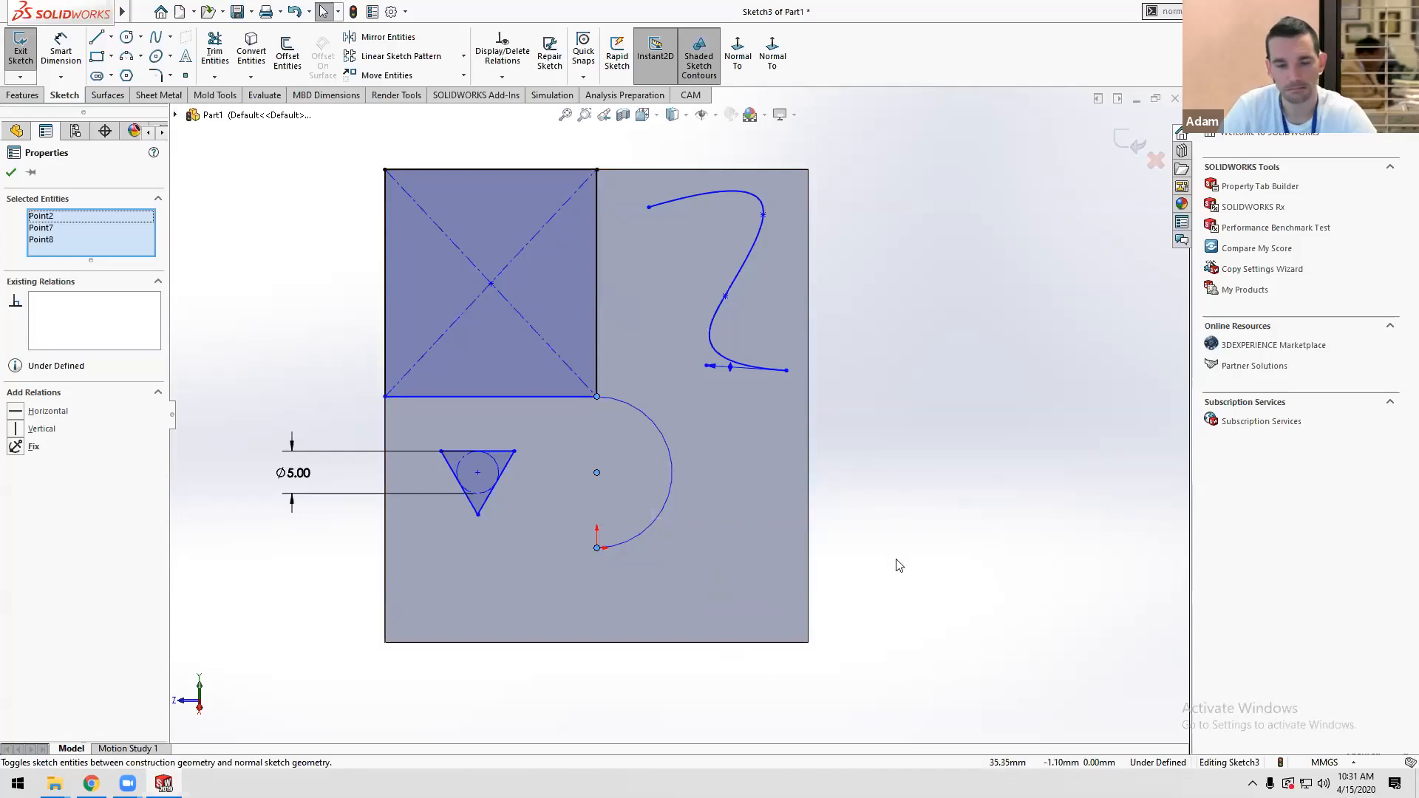
Dimension the arc with a radius of 10 mm.
right_drag(896, 564, 725, 441)
click(672, 448)
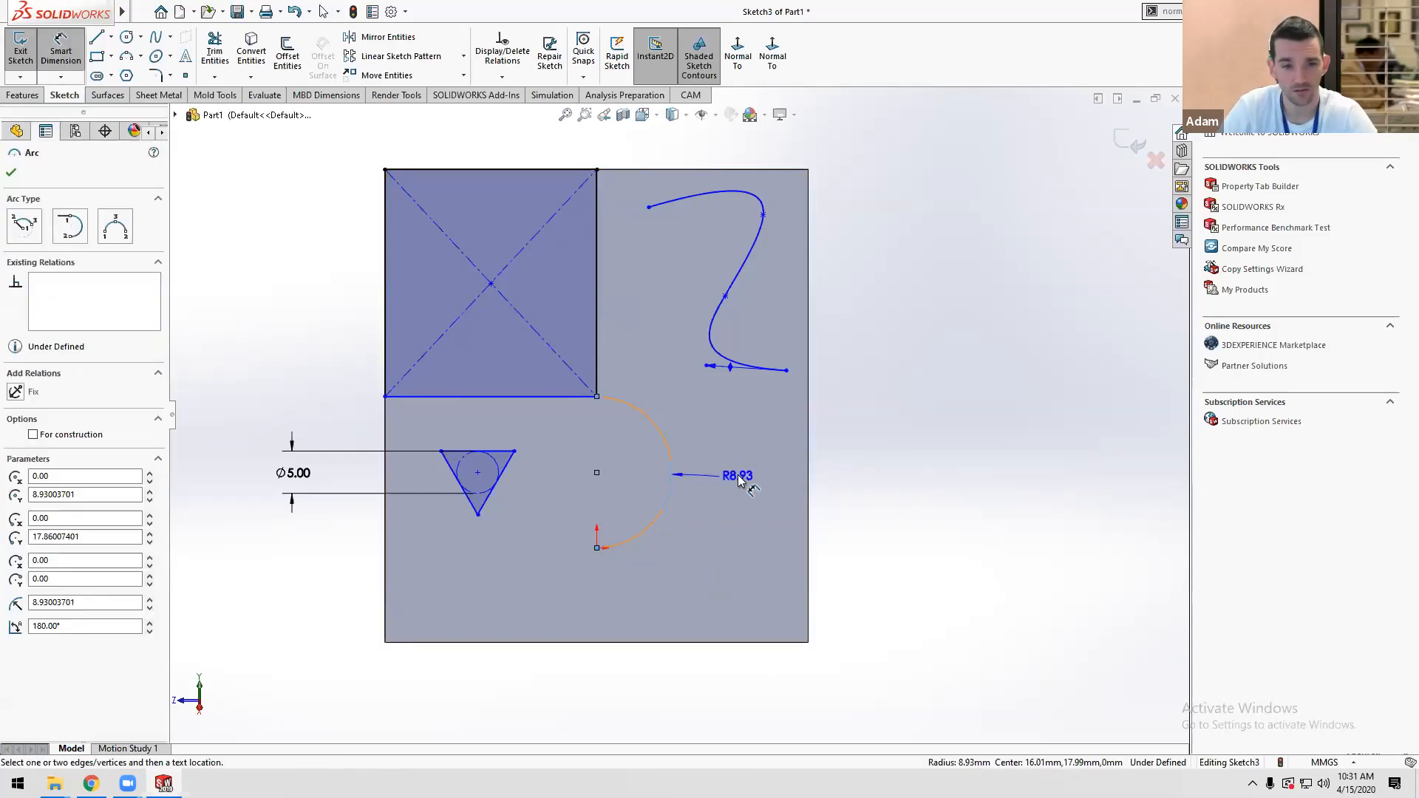
click(739, 477)
text(10)
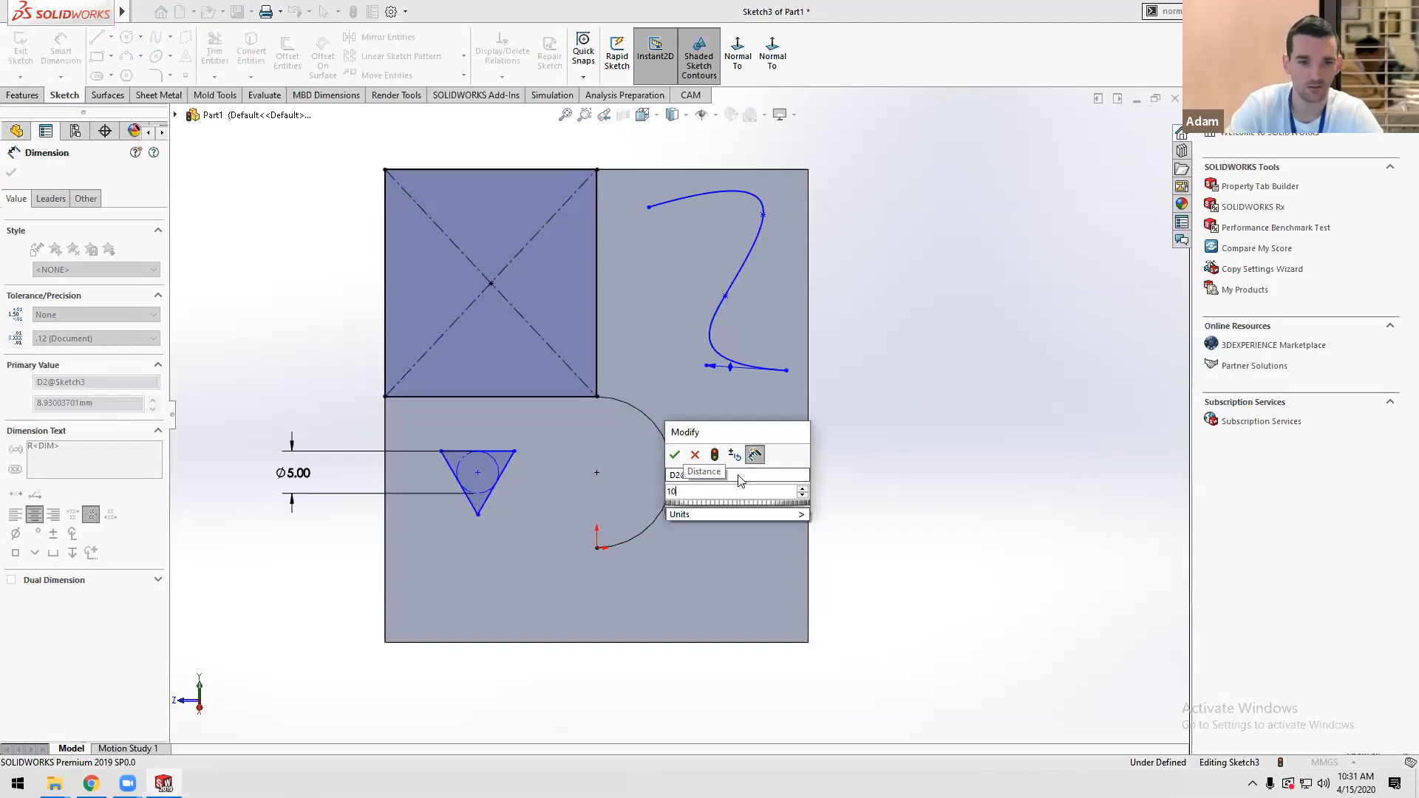
key(Return)
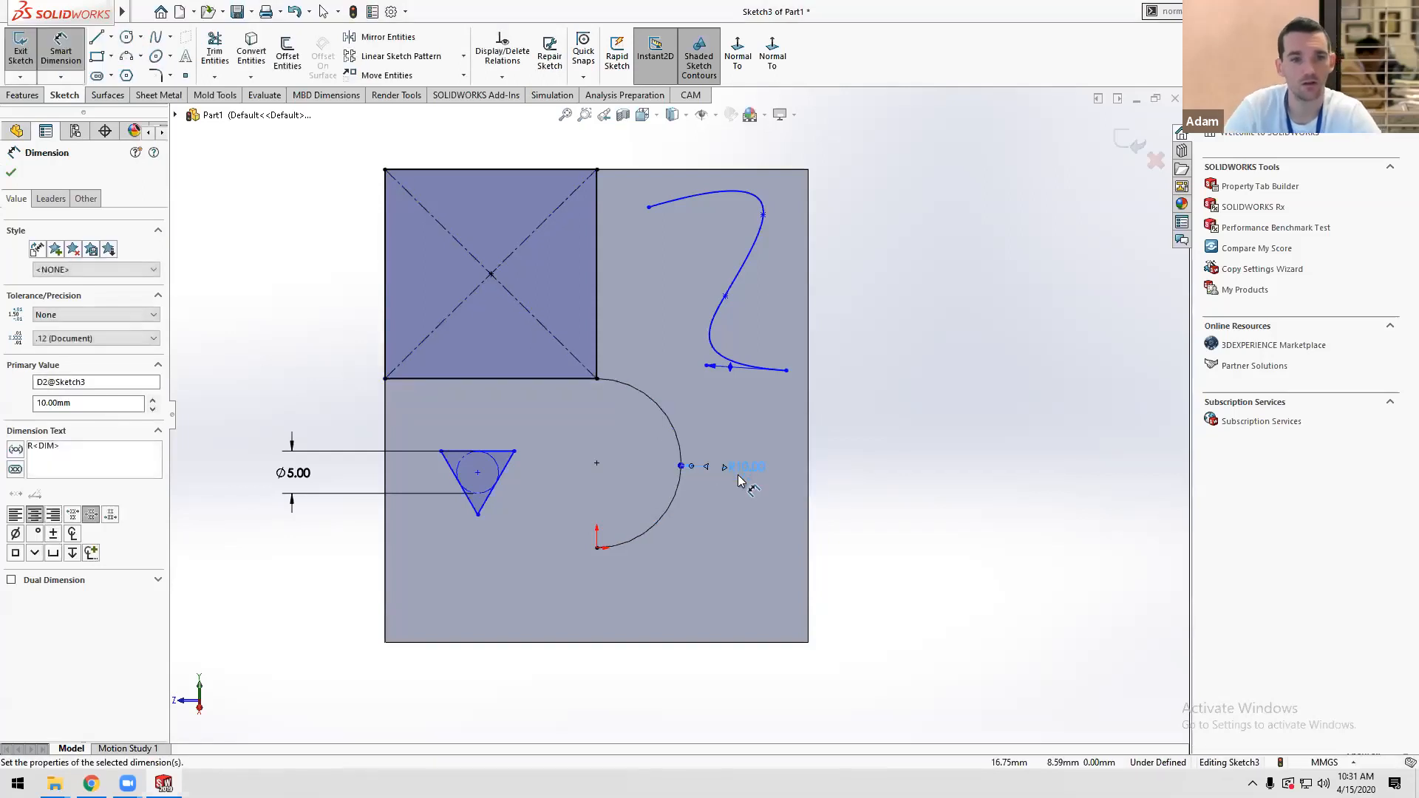
Dimension the distance between the rectangle's lower edge and the triangle's upper side as 5 mm.
click(495, 451)
click(382, 378)
click(340, 407)
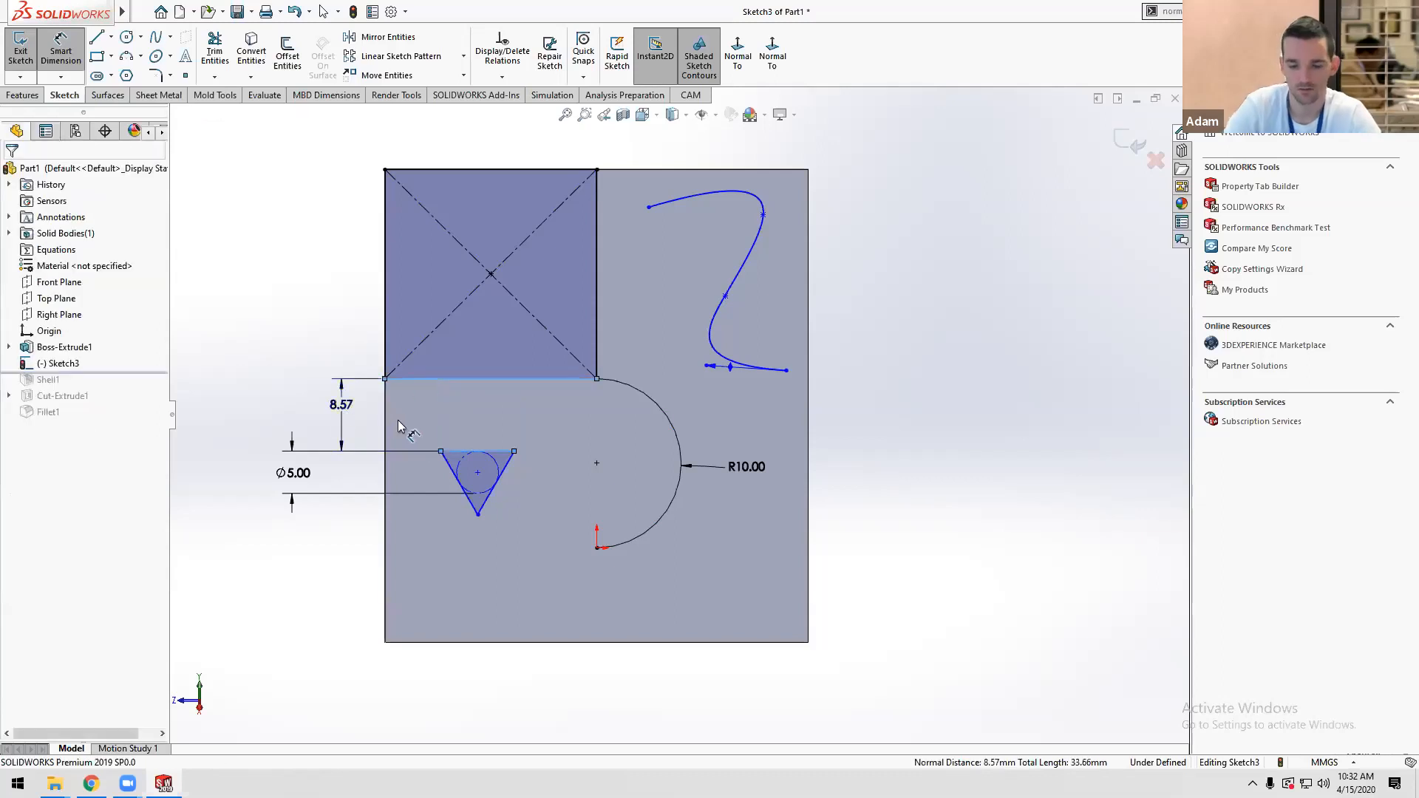
text(5)
key(Return)
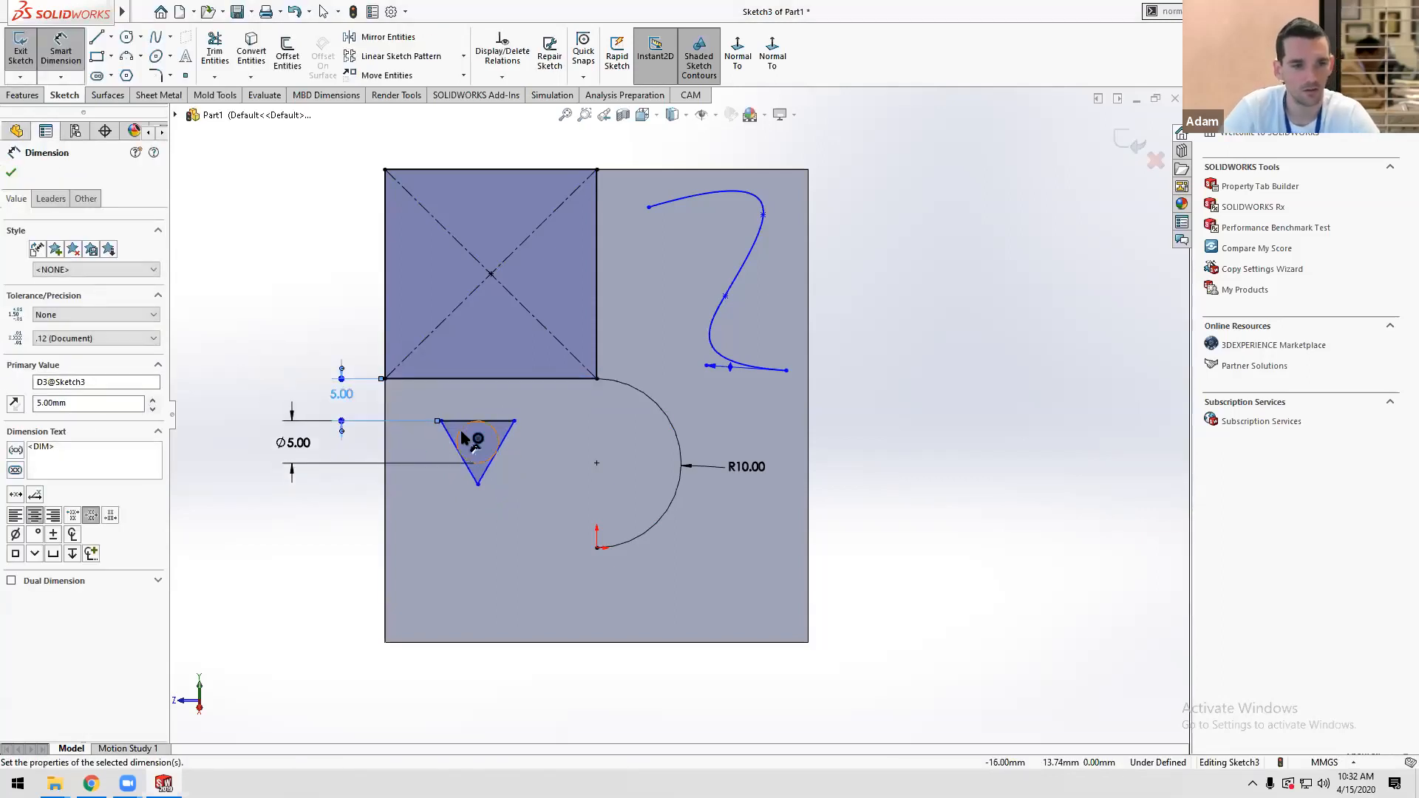
key(Escape)
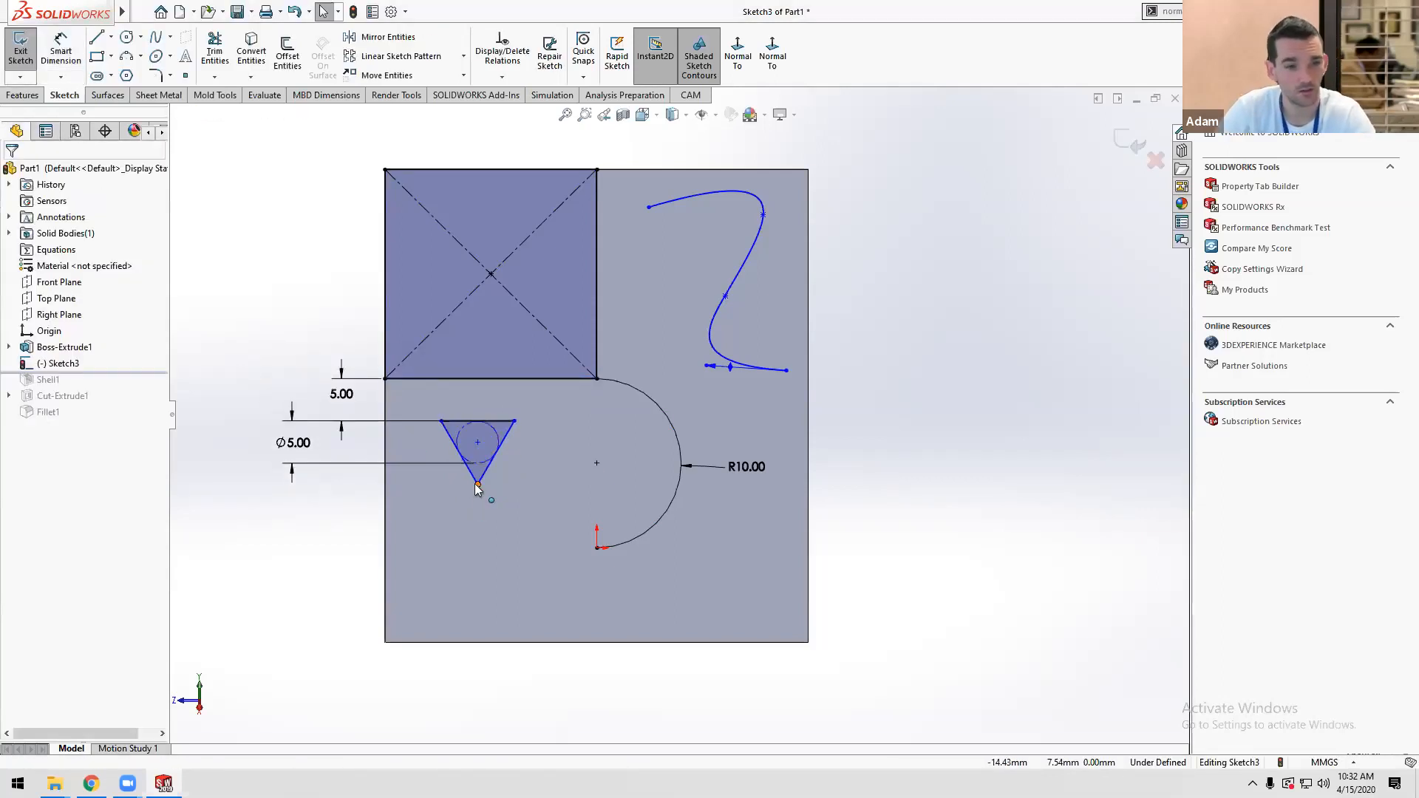
Shift the triangle to the right and dimension its lower vertex 15 mm from the face's left edge.
drag(478, 484, 558, 496)
right_drag(337, 547, 326, 442)
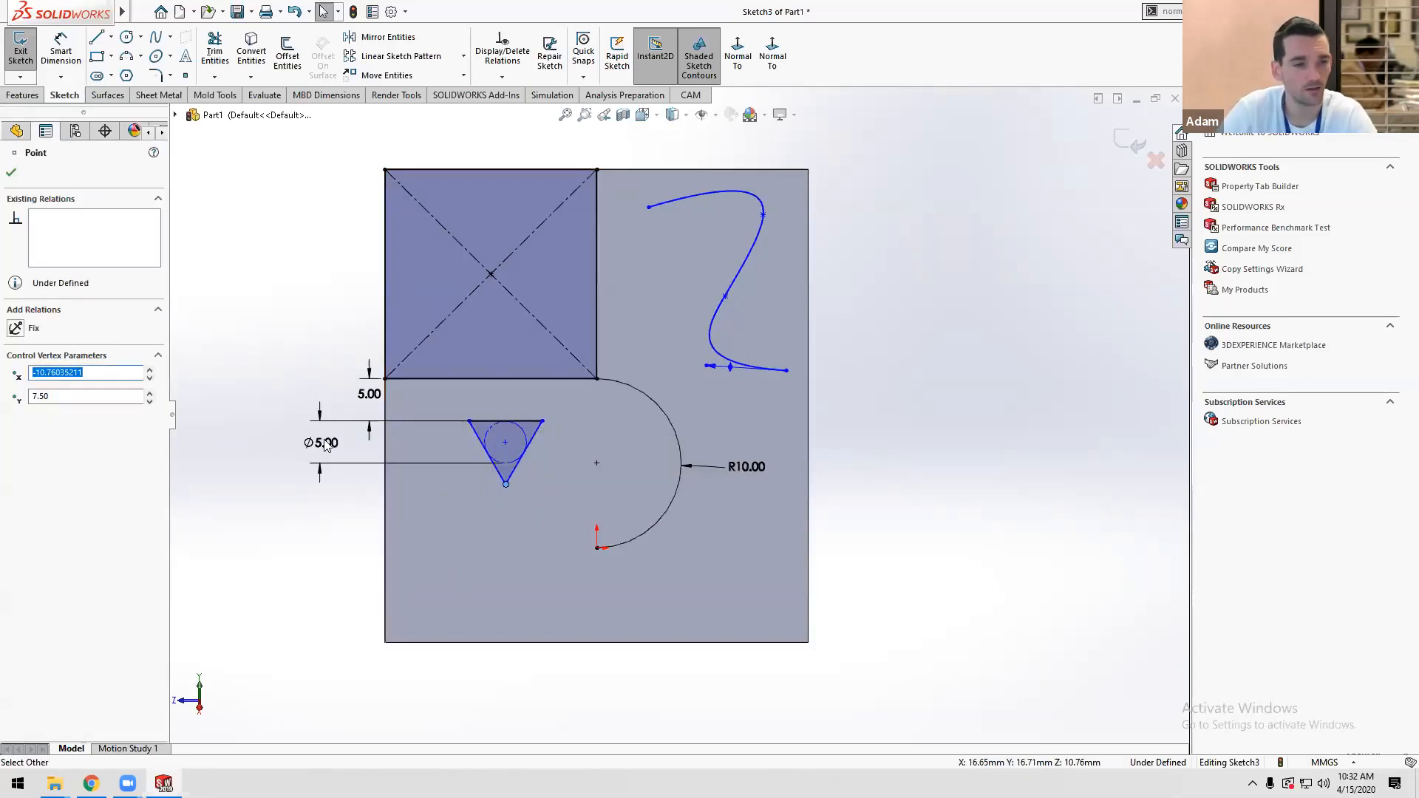
click(506, 486)
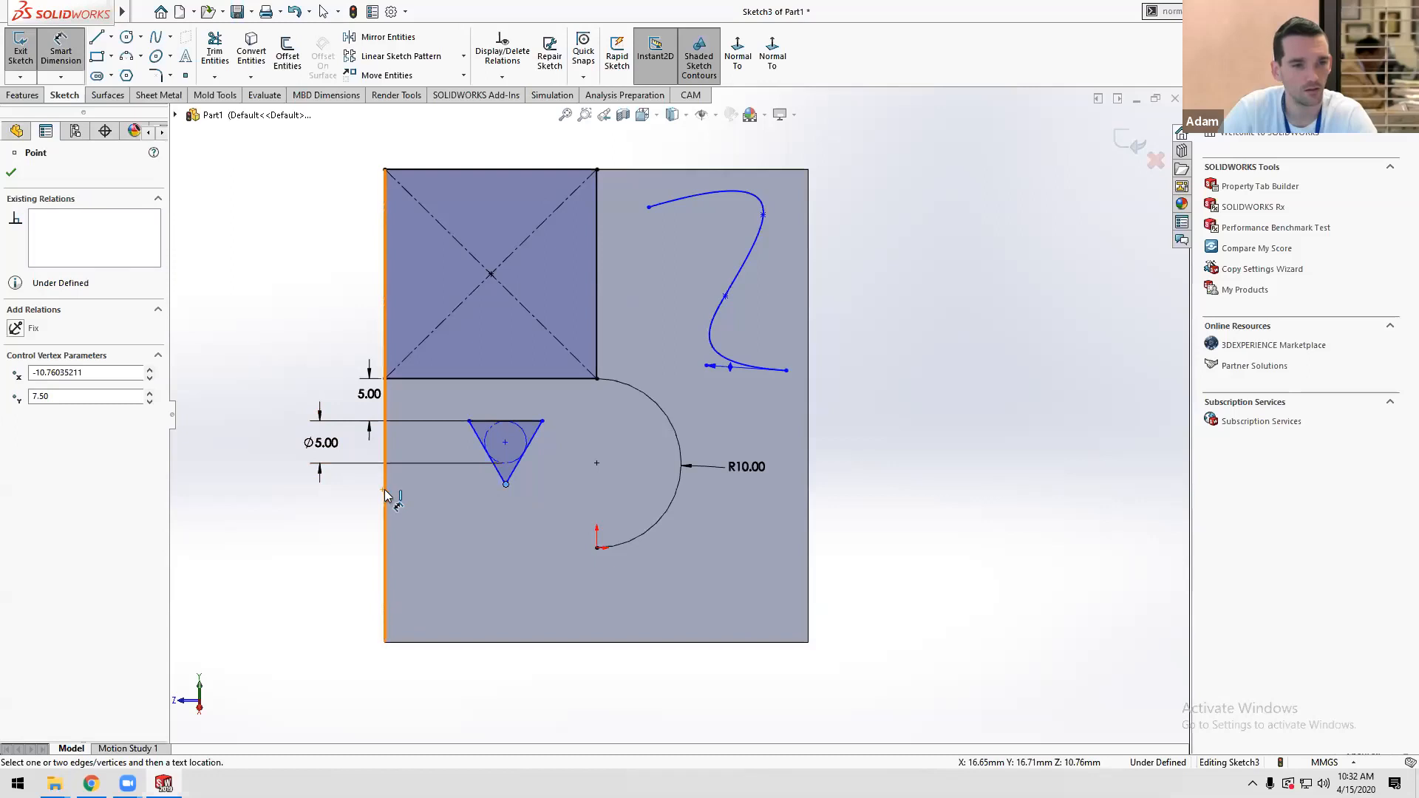
click(384, 493)
click(462, 665)
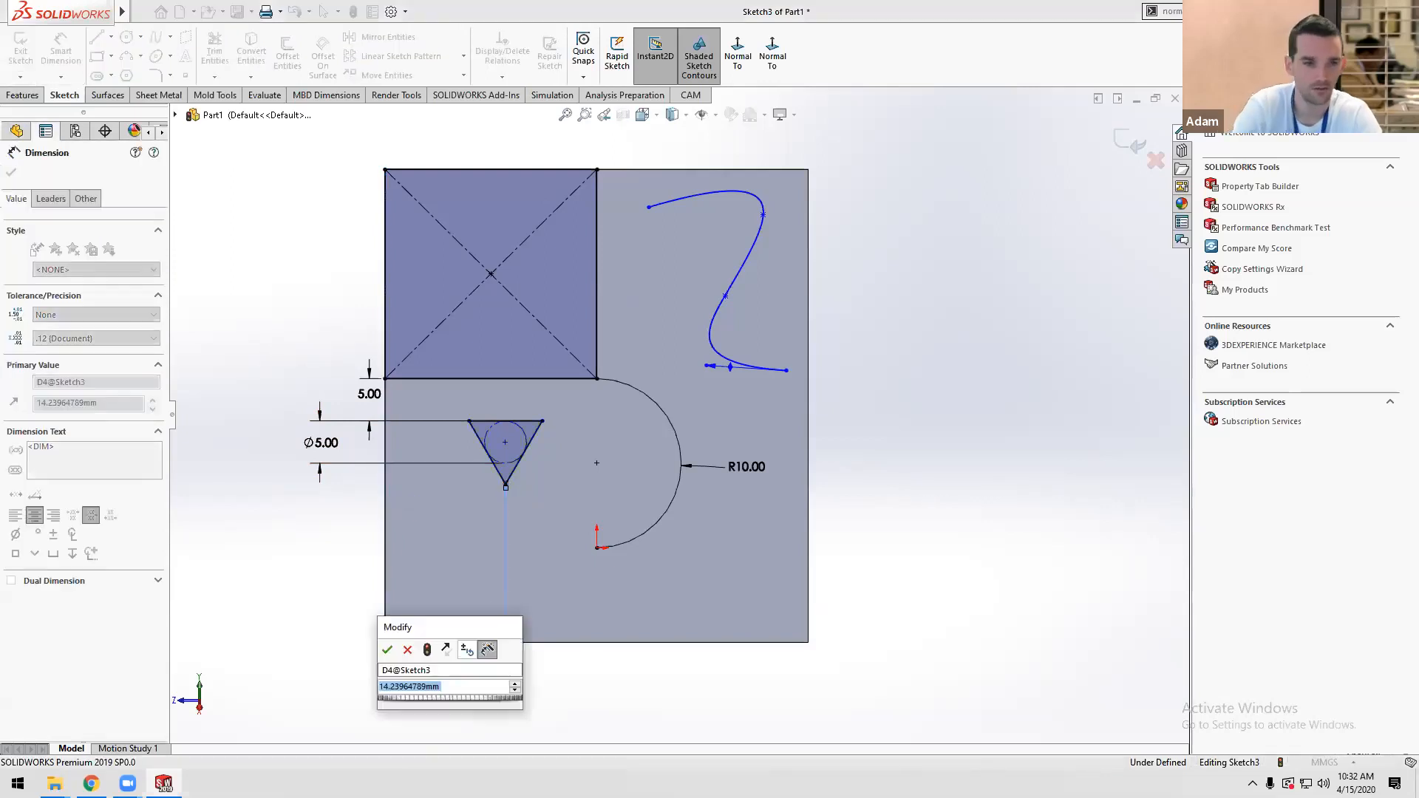
text(15)
key(Return)
key(Escape)
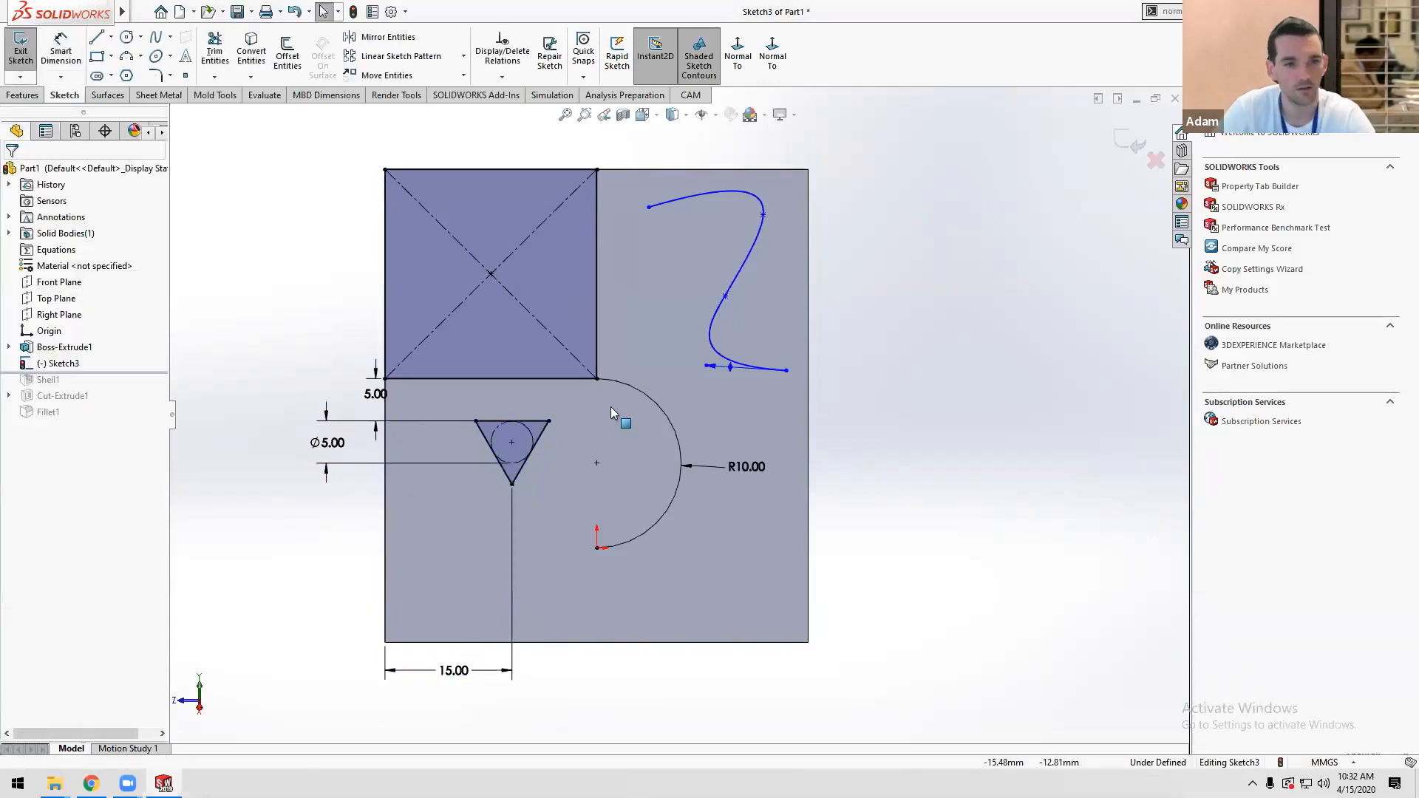
Delete the spline from the sketch.
click(716, 321)
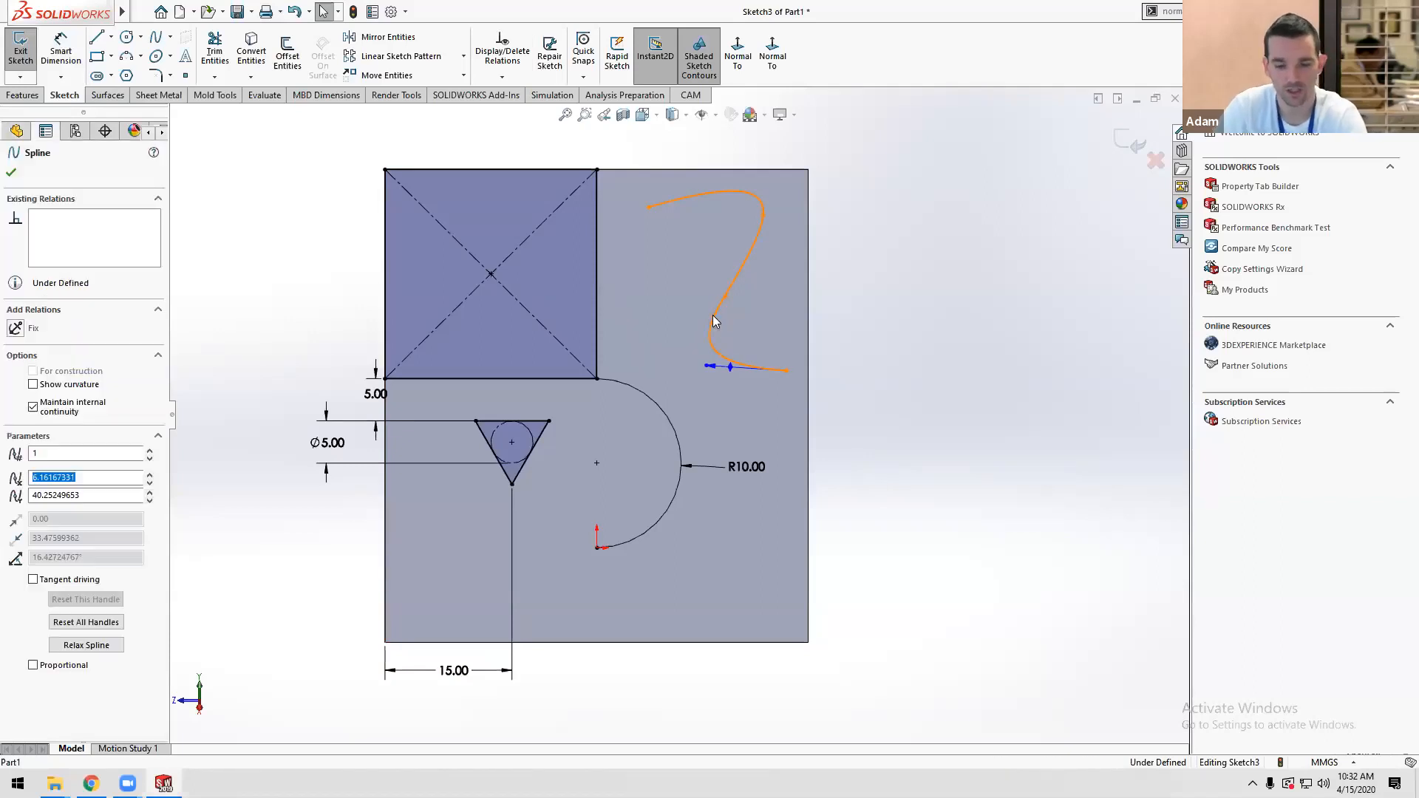
key(Delete)
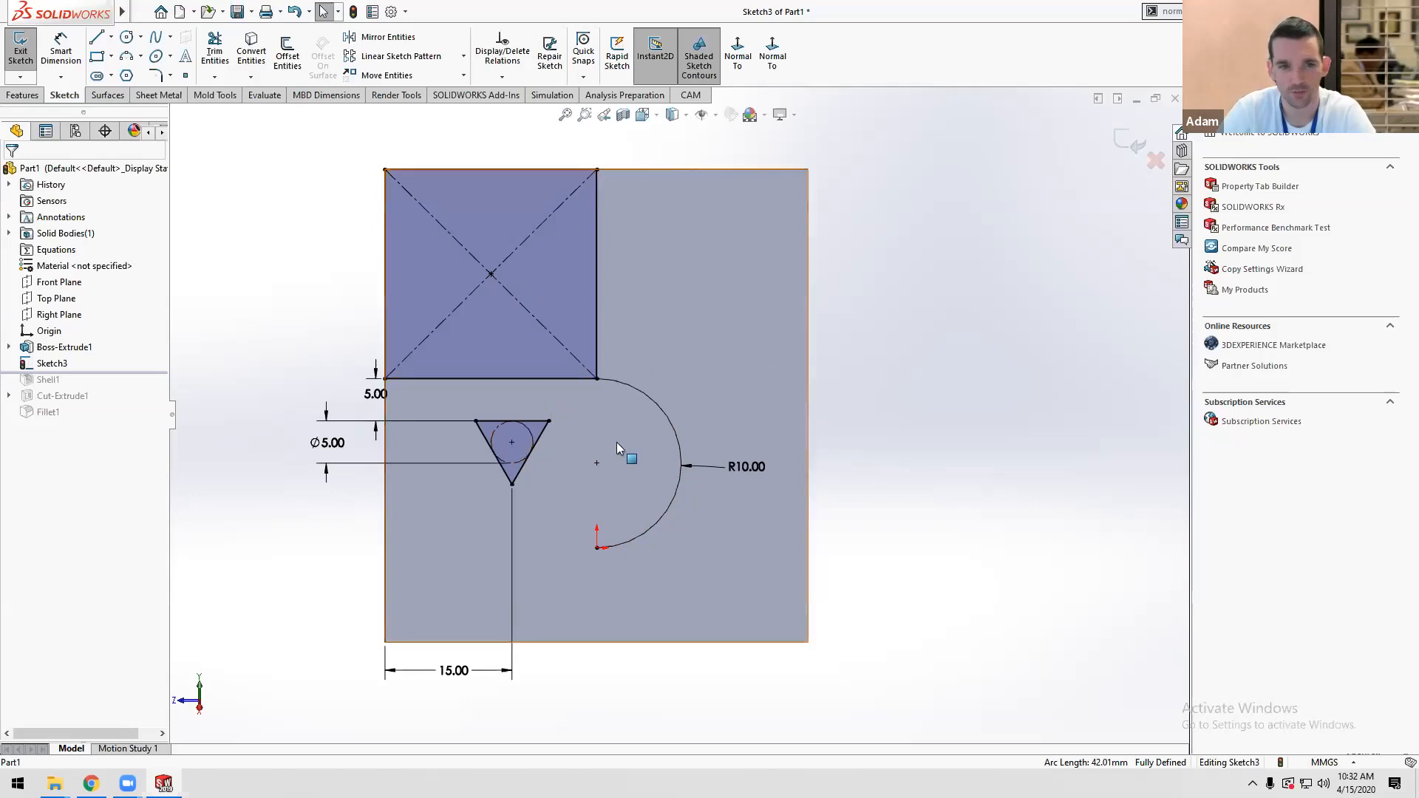
Start an extruded cut from the sketch, pick the open arc as a contour and try the Thin Feature option.
click(28, 95)
click(221, 67)
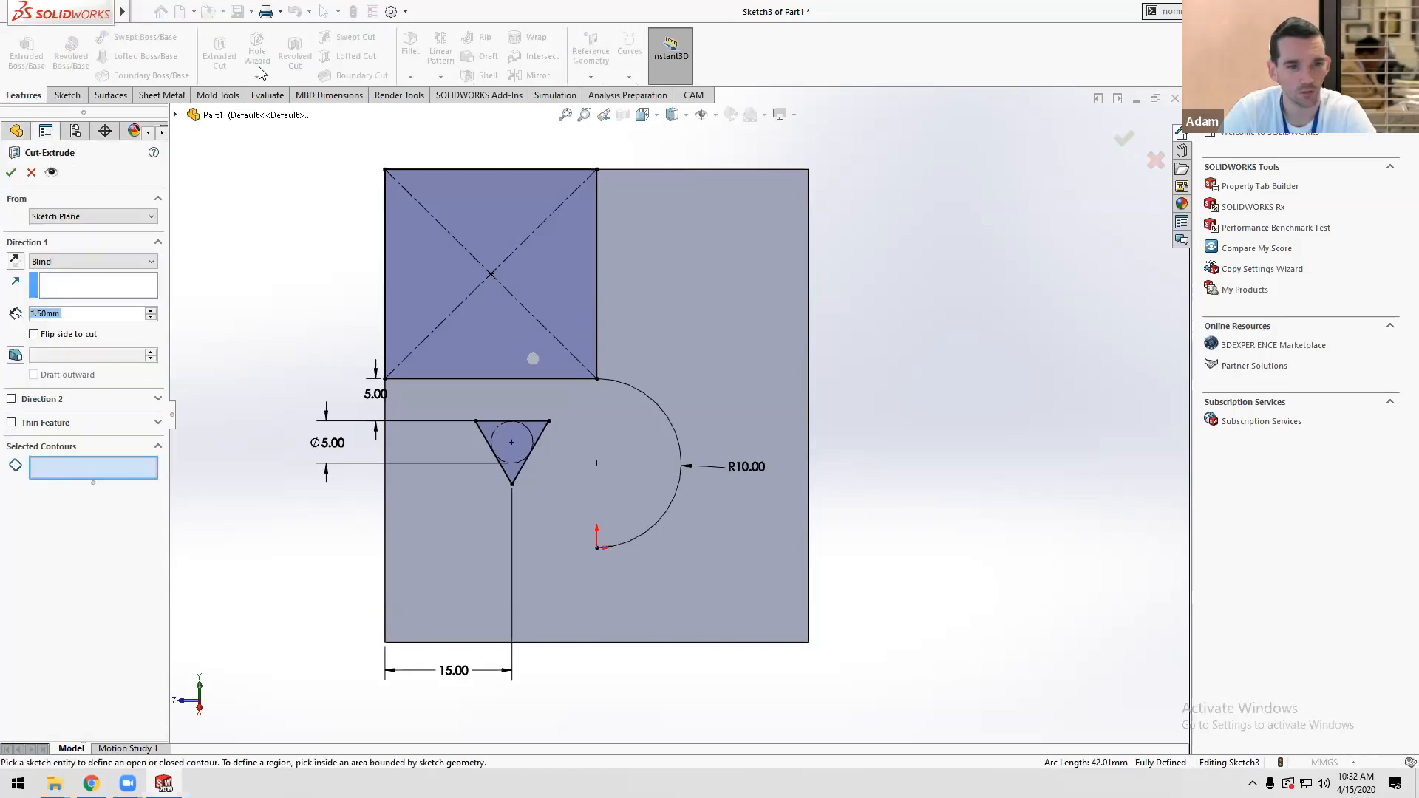
click(533, 358)
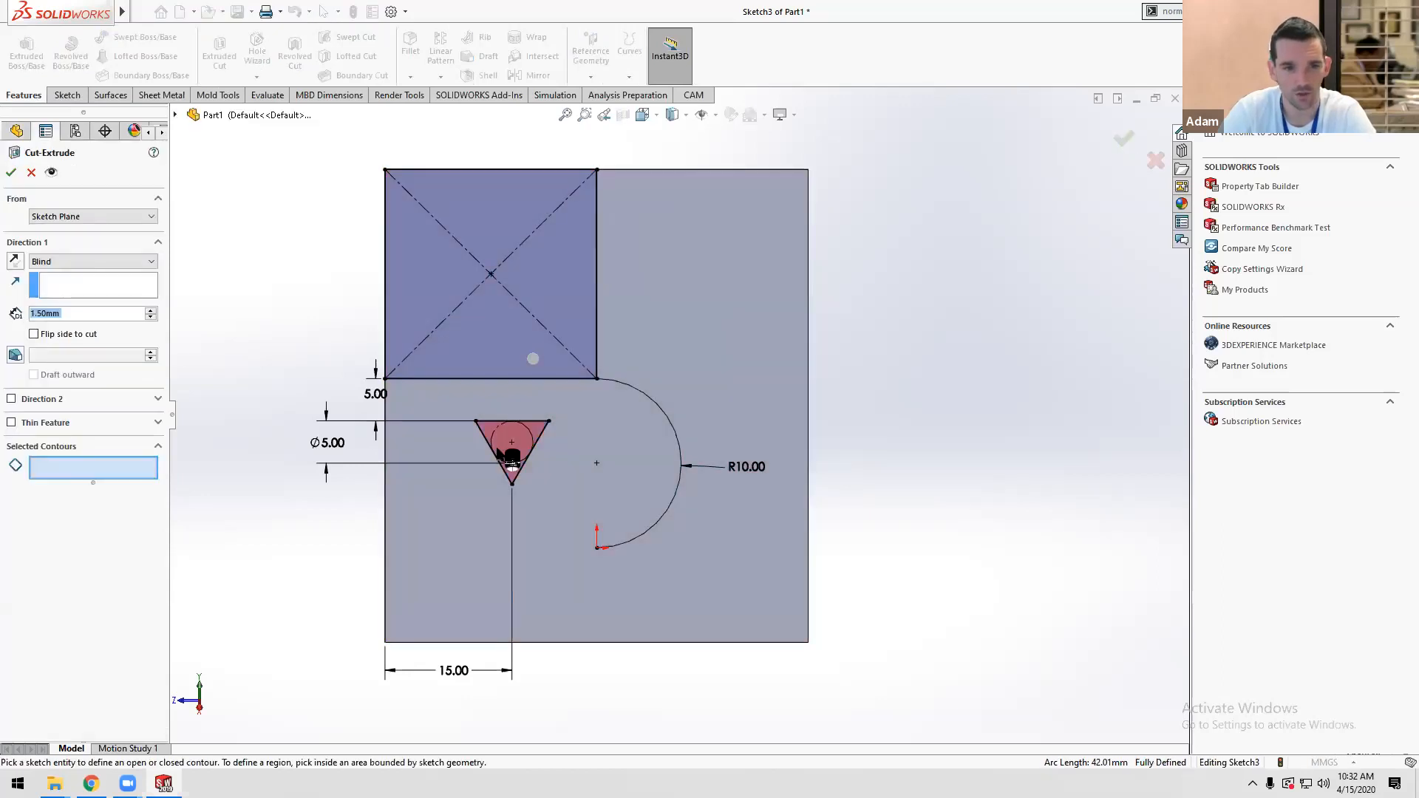
click(624, 391)
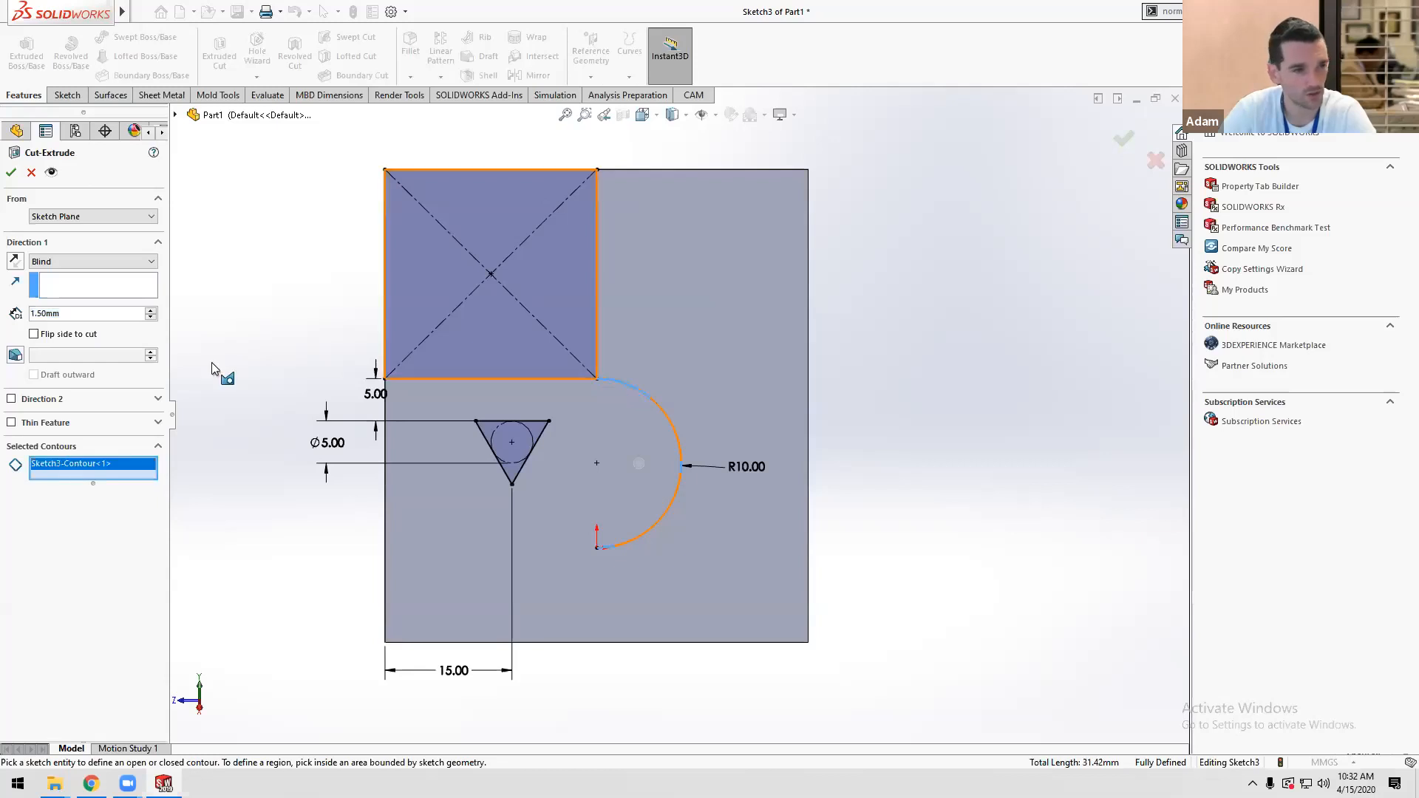
click(12, 423)
click(11, 423)
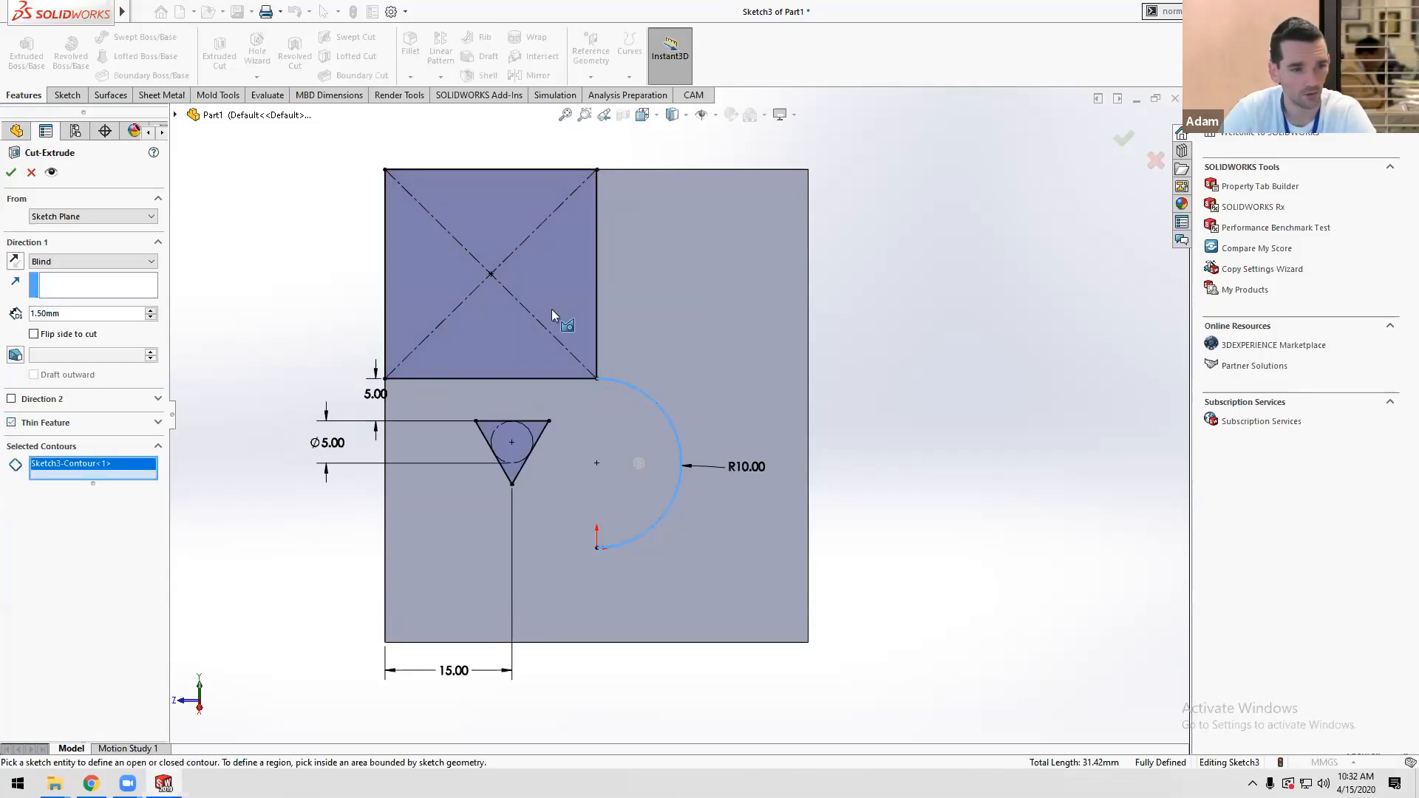
Add the rectangle region to the cut's selected contours and set the blind depth to 3 mm.
click(569, 294)
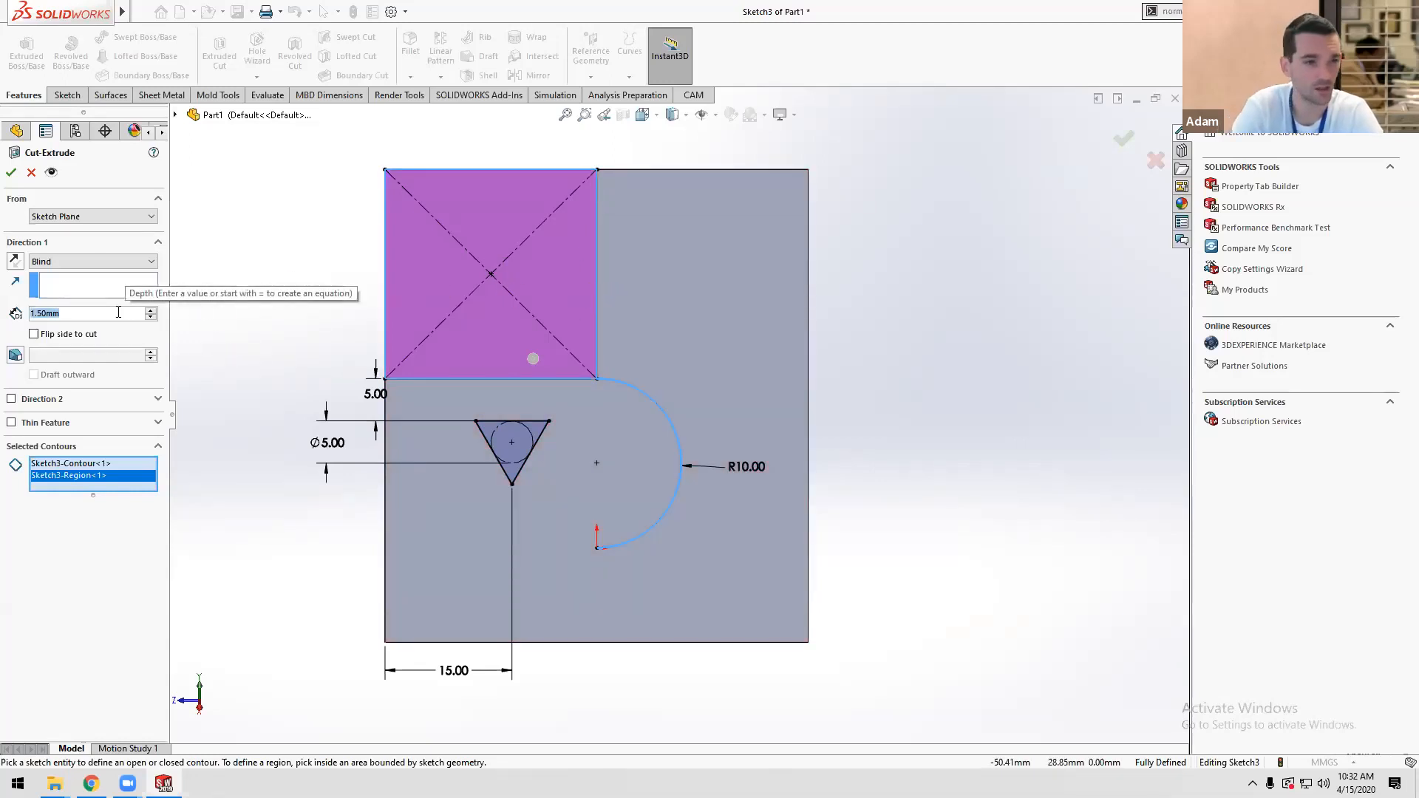
text(3)
key(Return)
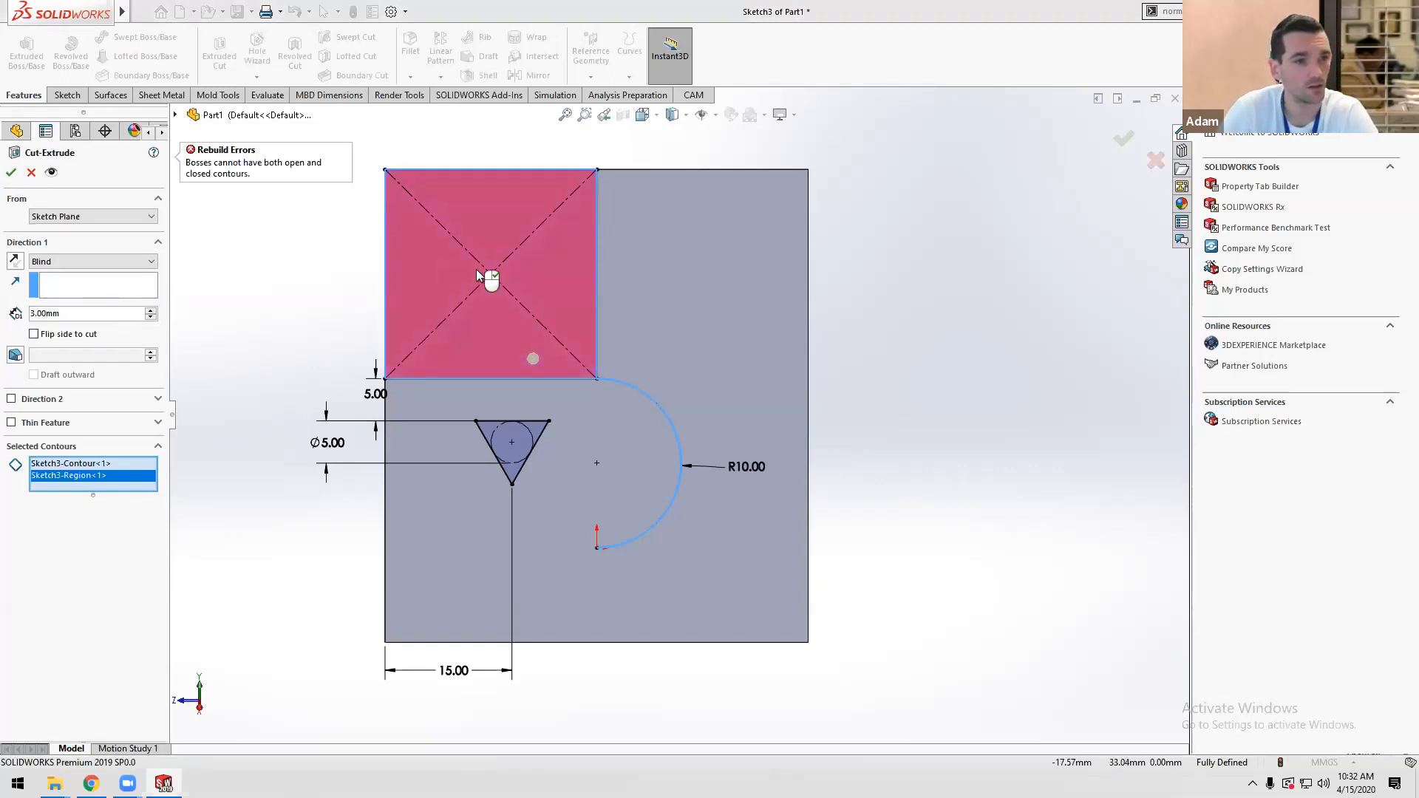
Clear the cut's selected contours, choose only the rectangle region and complete the cut.
click(561, 274)
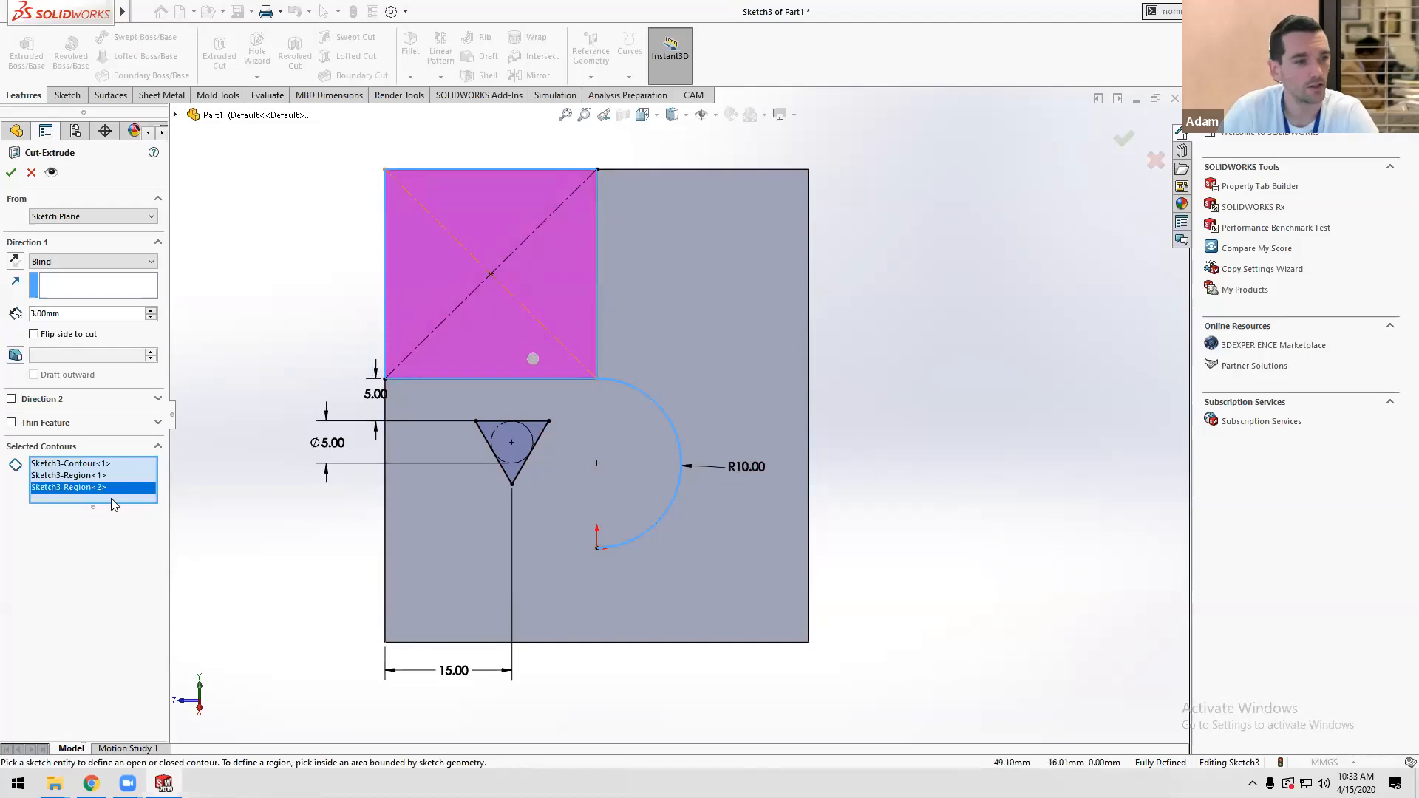
right_click(109, 489)
click(158, 492)
click(580, 273)
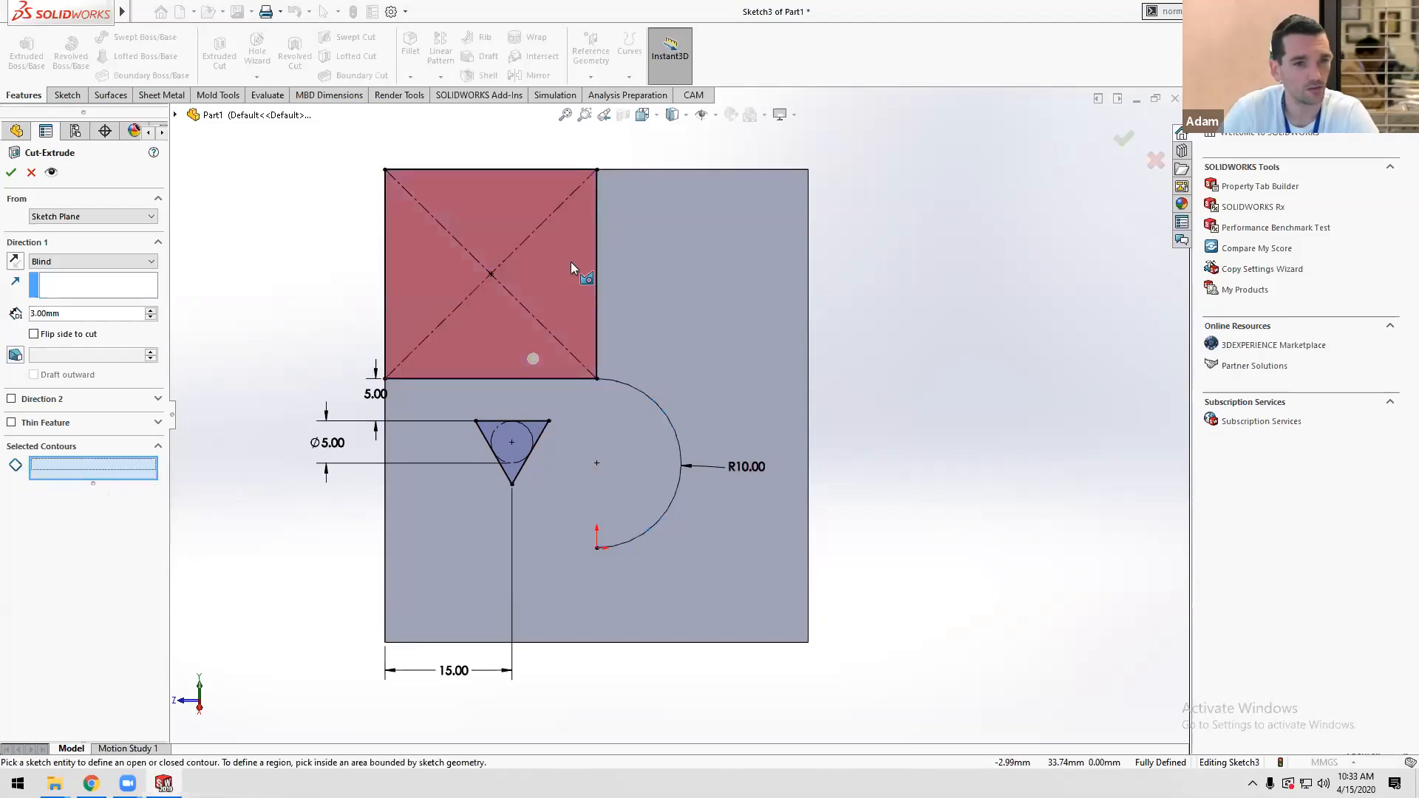
click(10, 173)
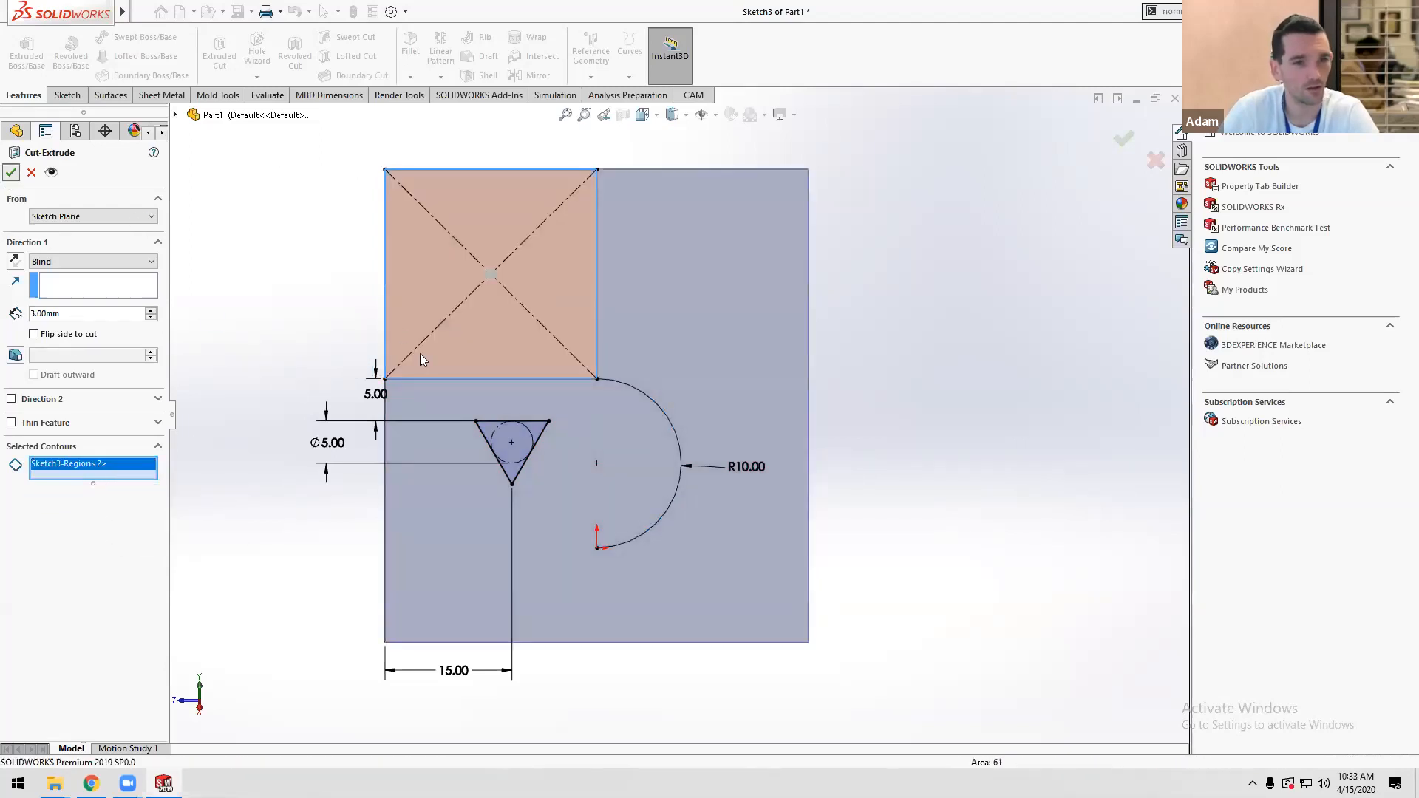
mouse_move(434, 405)
middle_down()
mouse_move(507, 318)
mouse_move(555, 338)
mouse_move(596, 474)
middle_up()
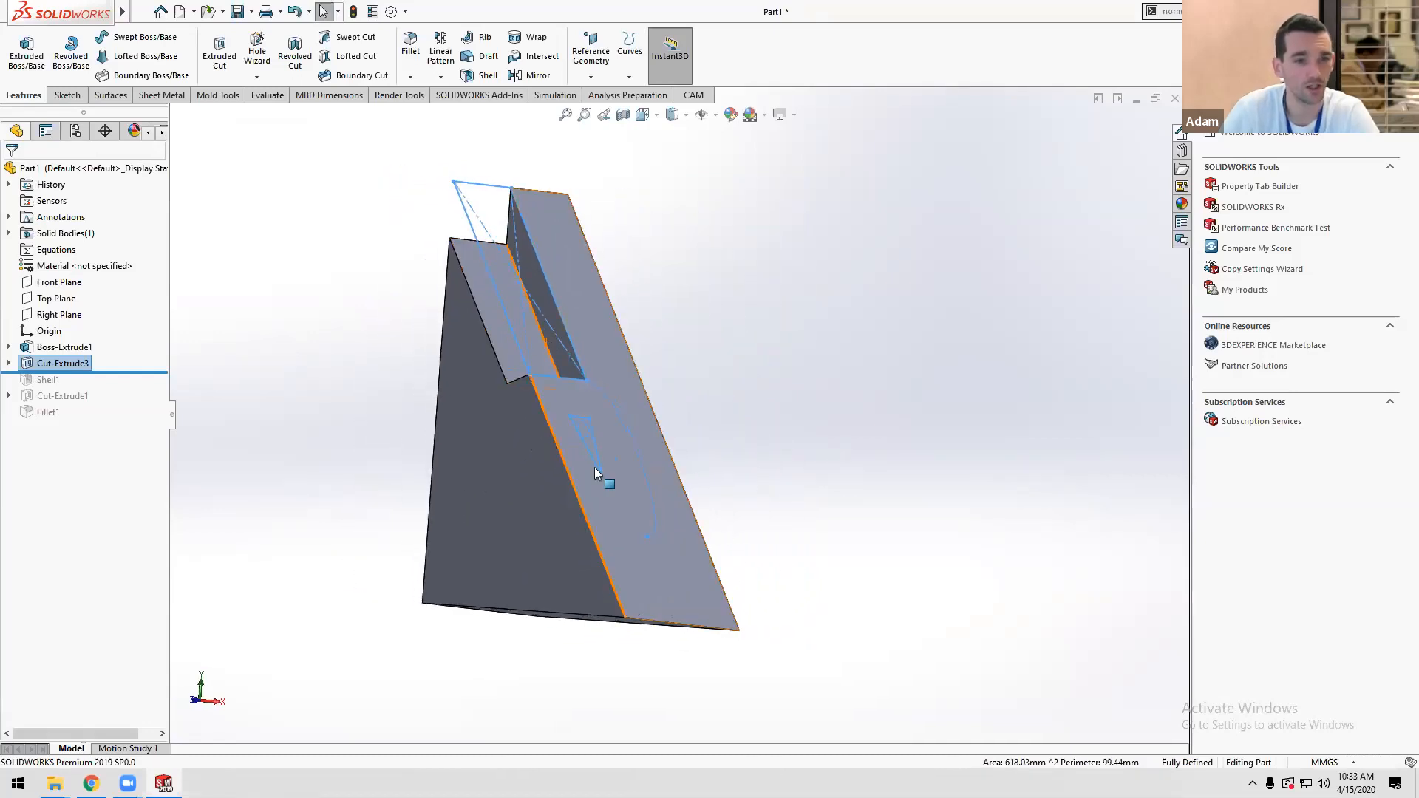
Reuse the rectangle cut's sketch to make a blind extruded cut of the triangle region 8 mm deep.
click(9, 363)
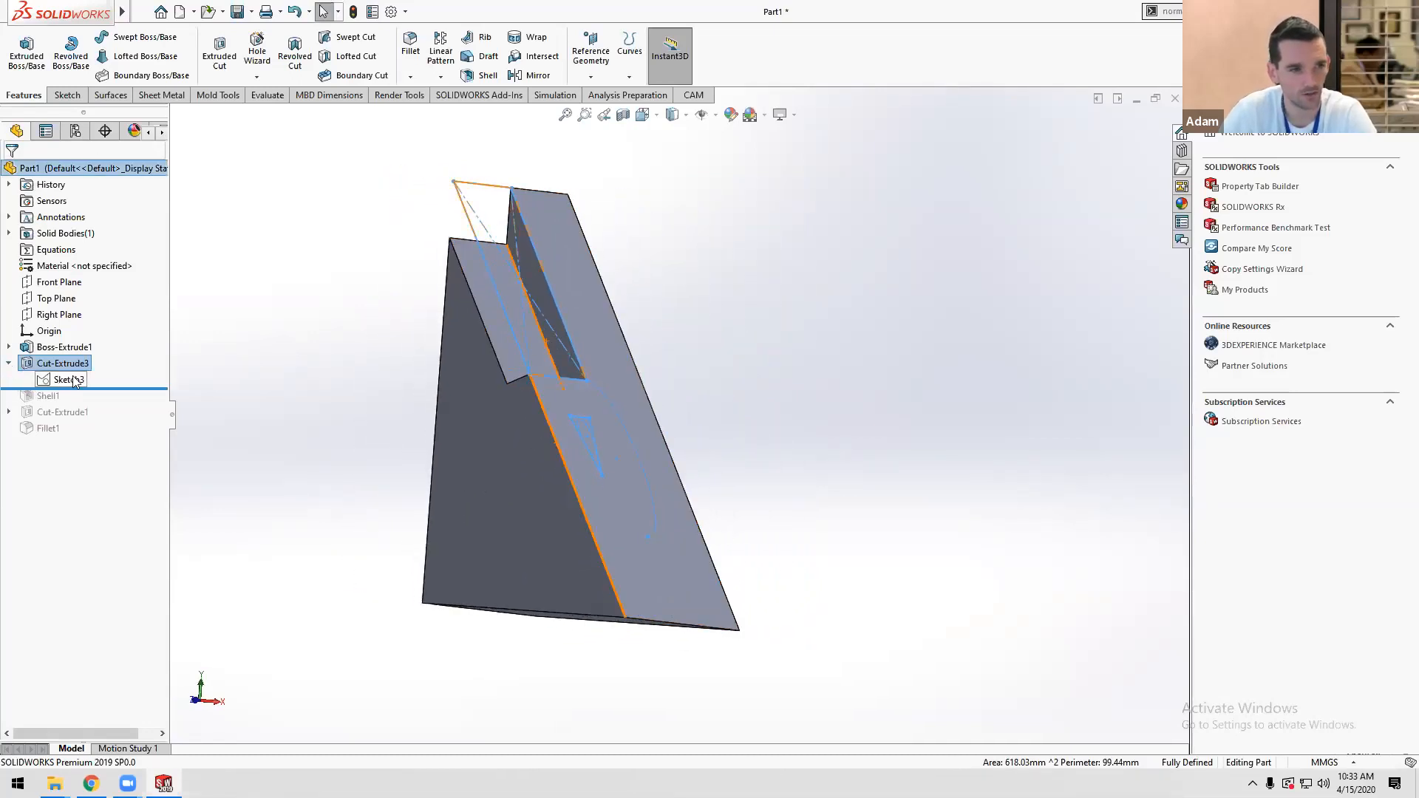
click(68, 380)
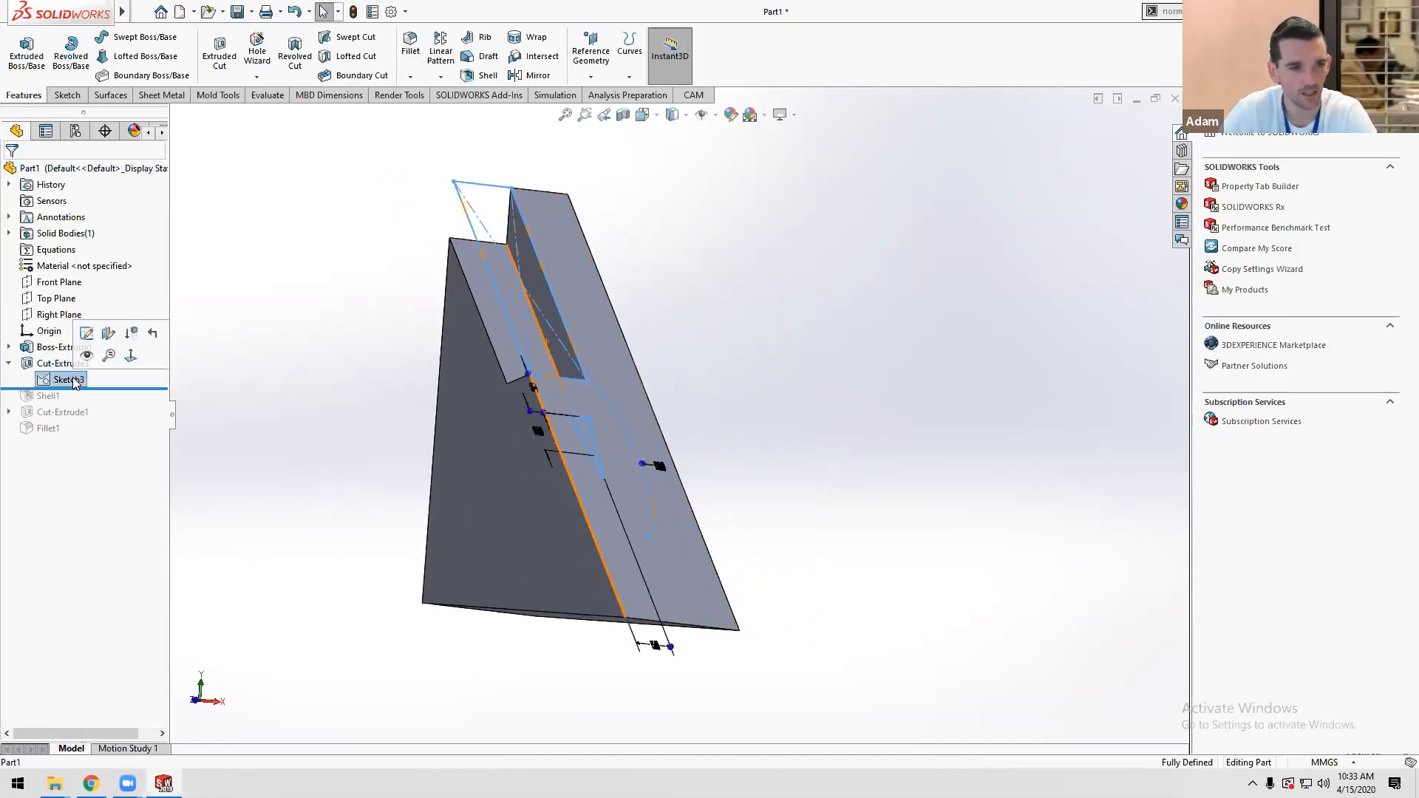
click(220, 53)
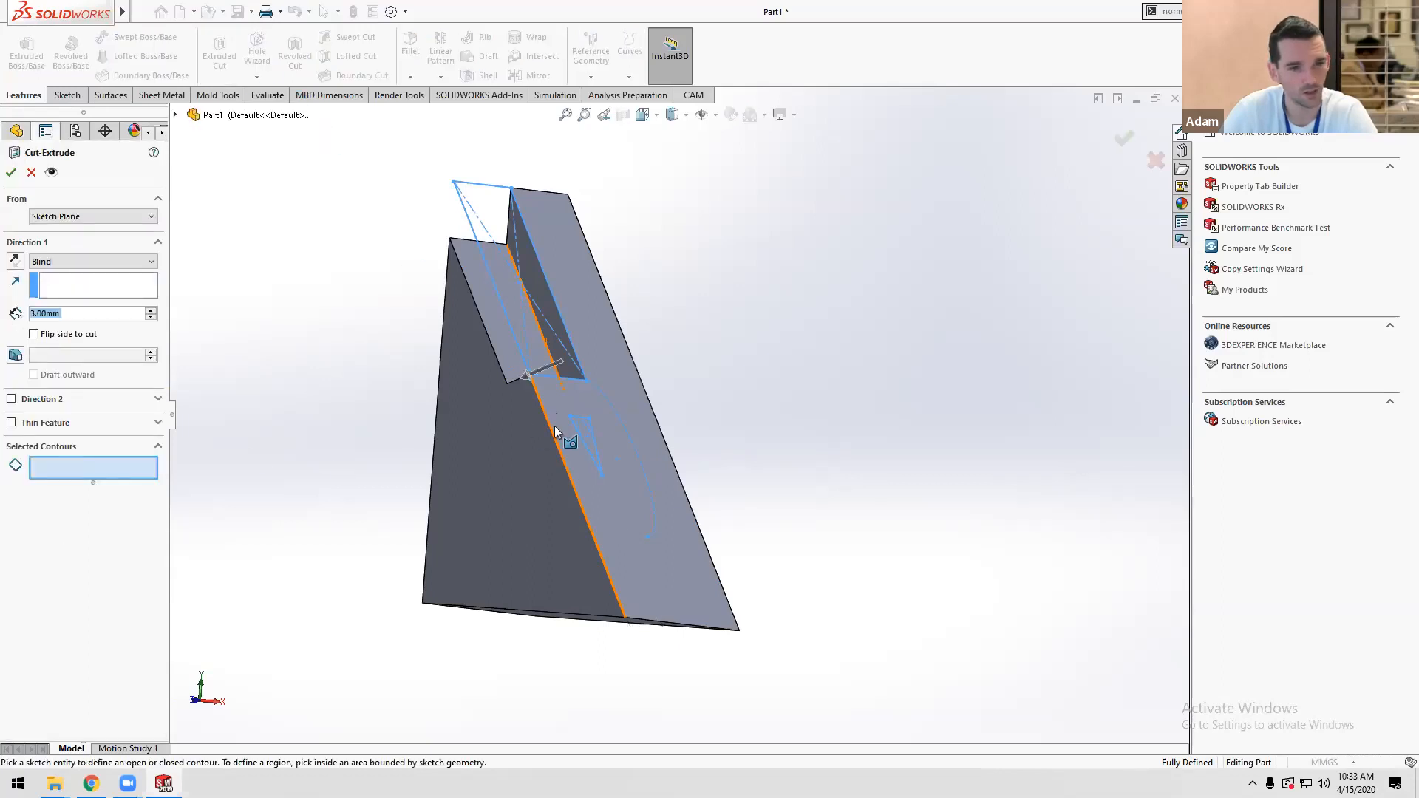
scroll(555, 427, down, 4)
click(557, 400)
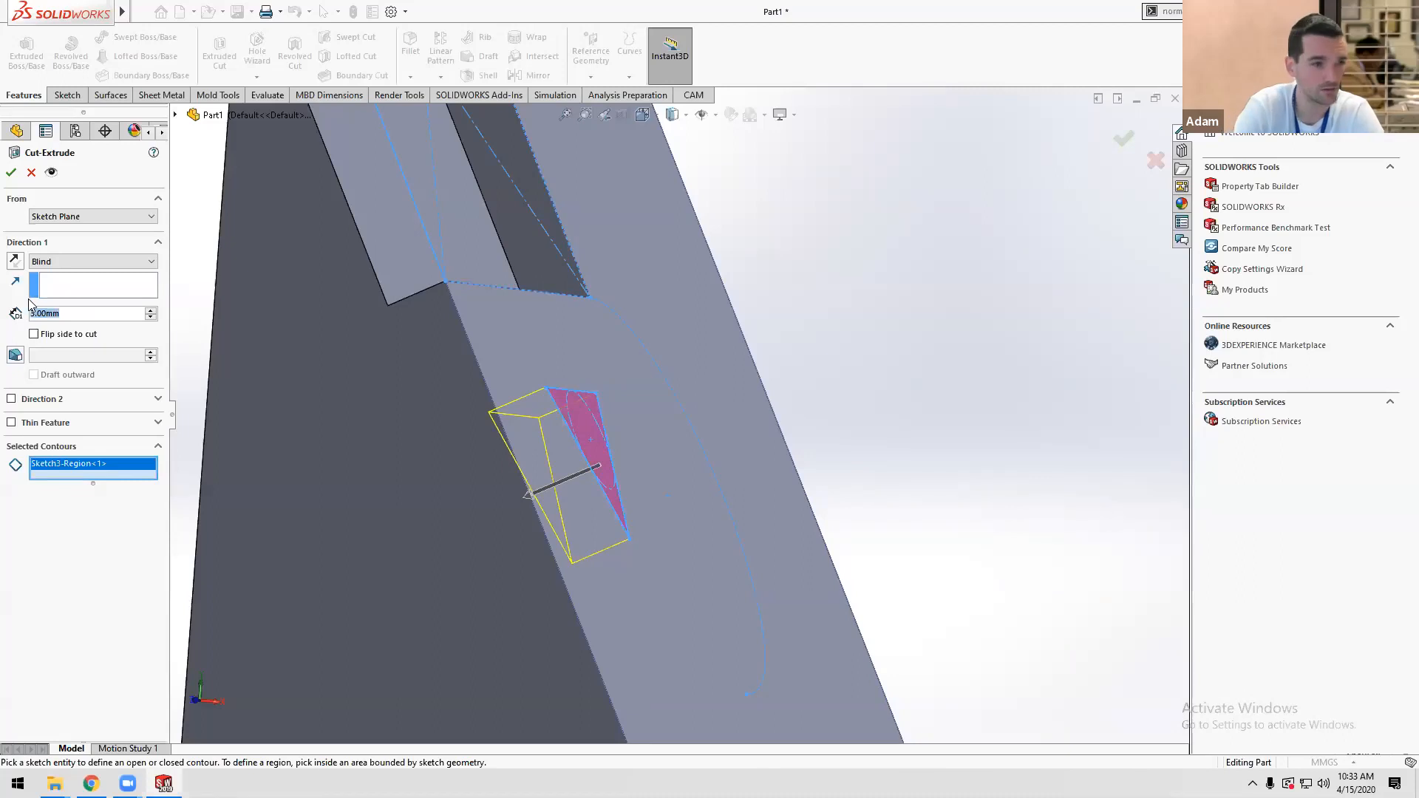
text(8)
key(Return)
click(11, 173)
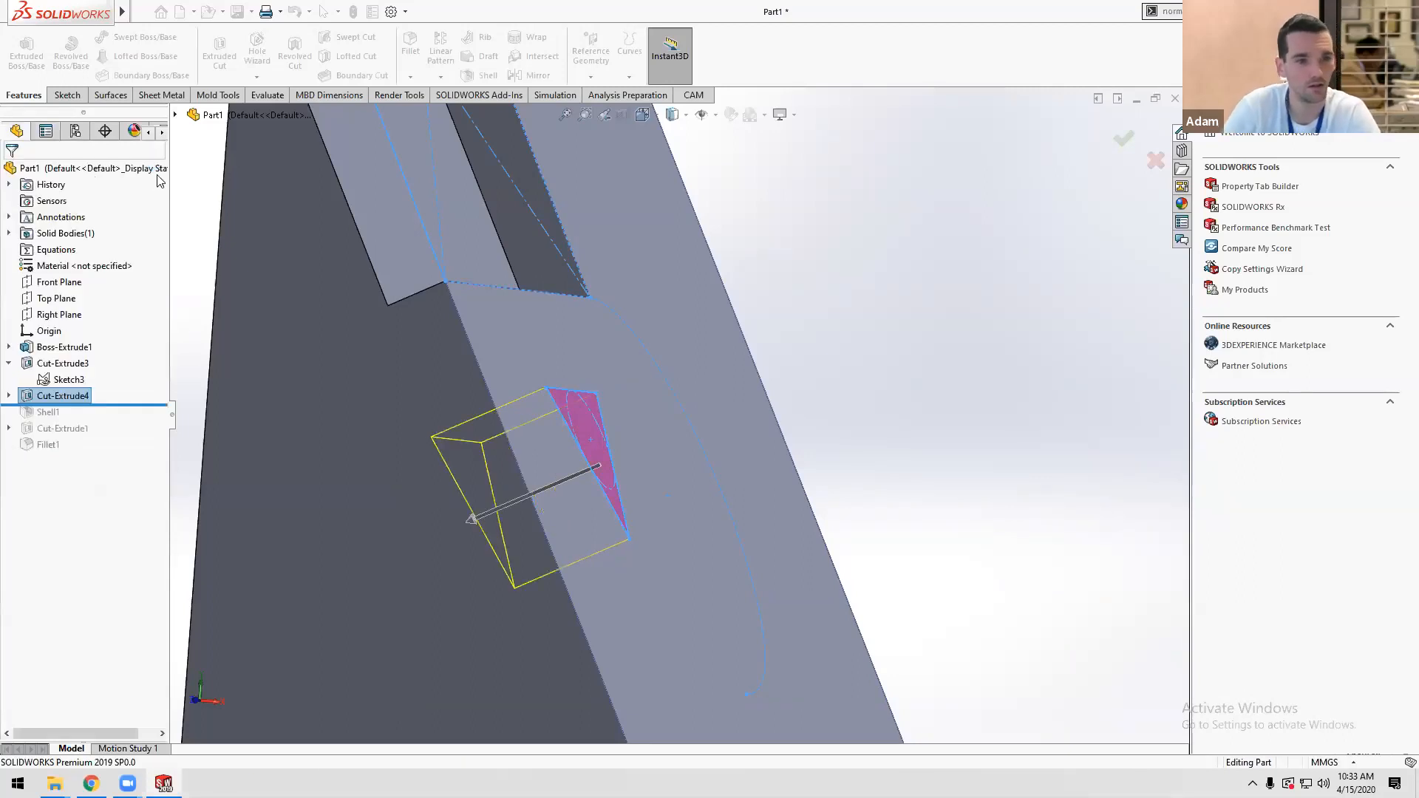
scroll(658, 565, up, 5)
middle_drag(656, 463, 606, 514)
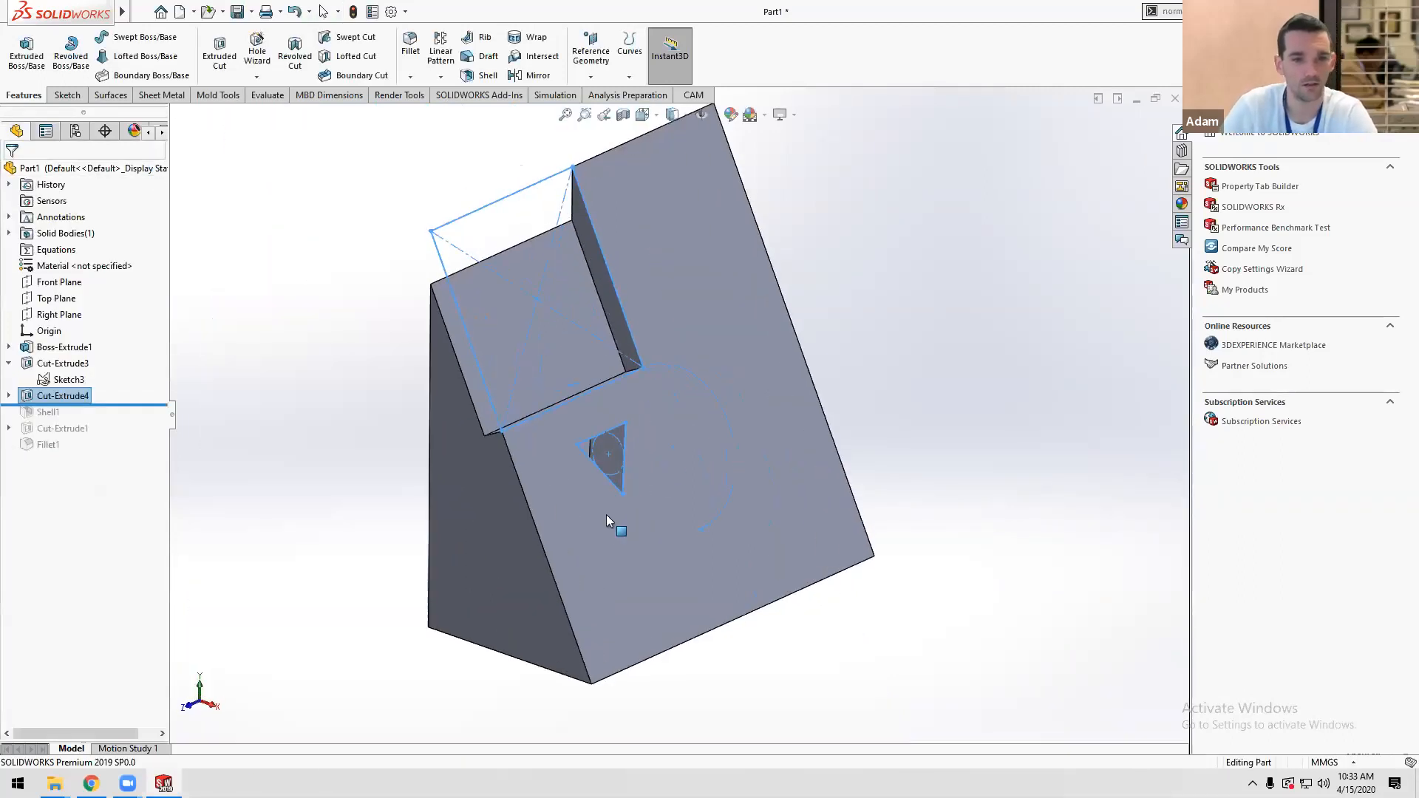
click(408, 414)
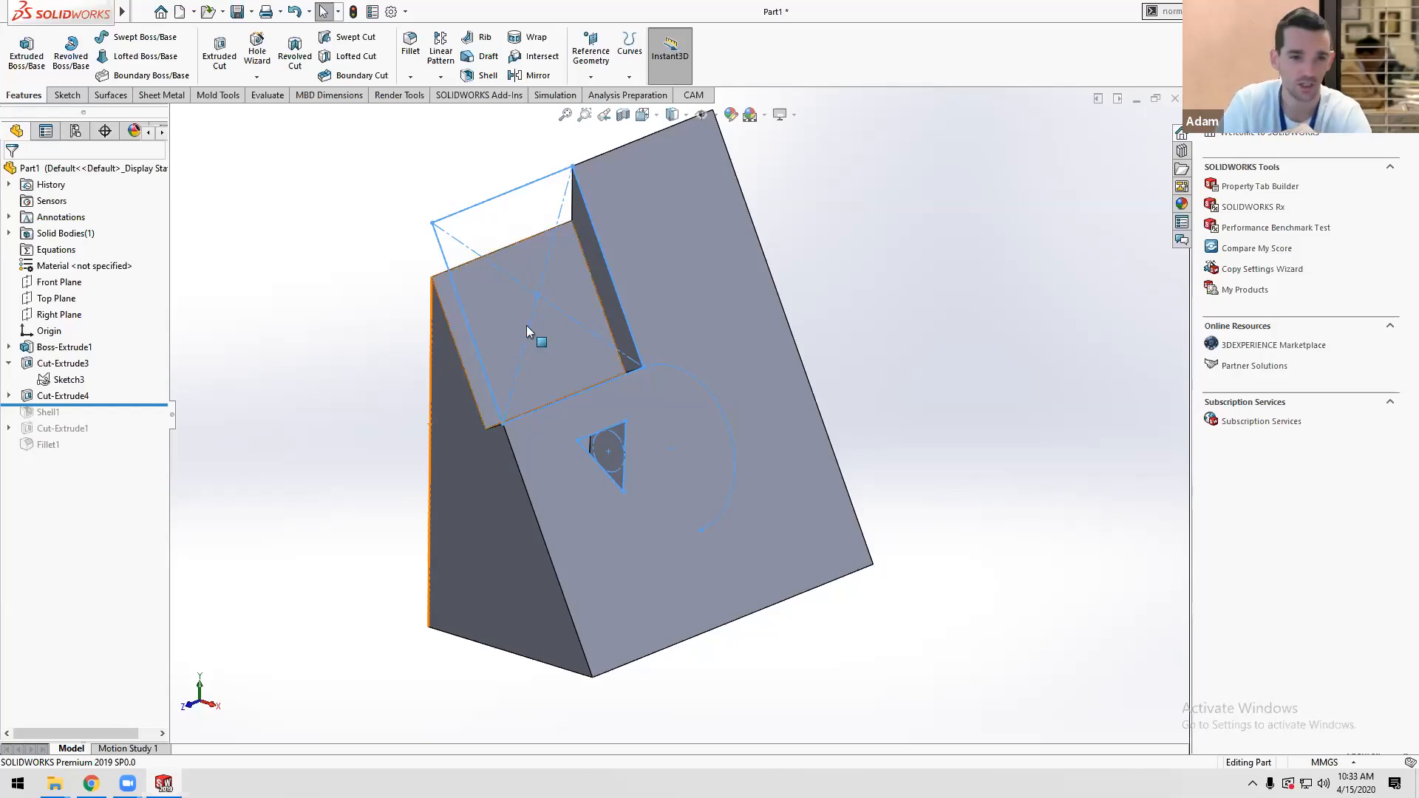
Close the wedge part and create a new part document.
scroll(665, 406, down, 3)
click(1175, 98)
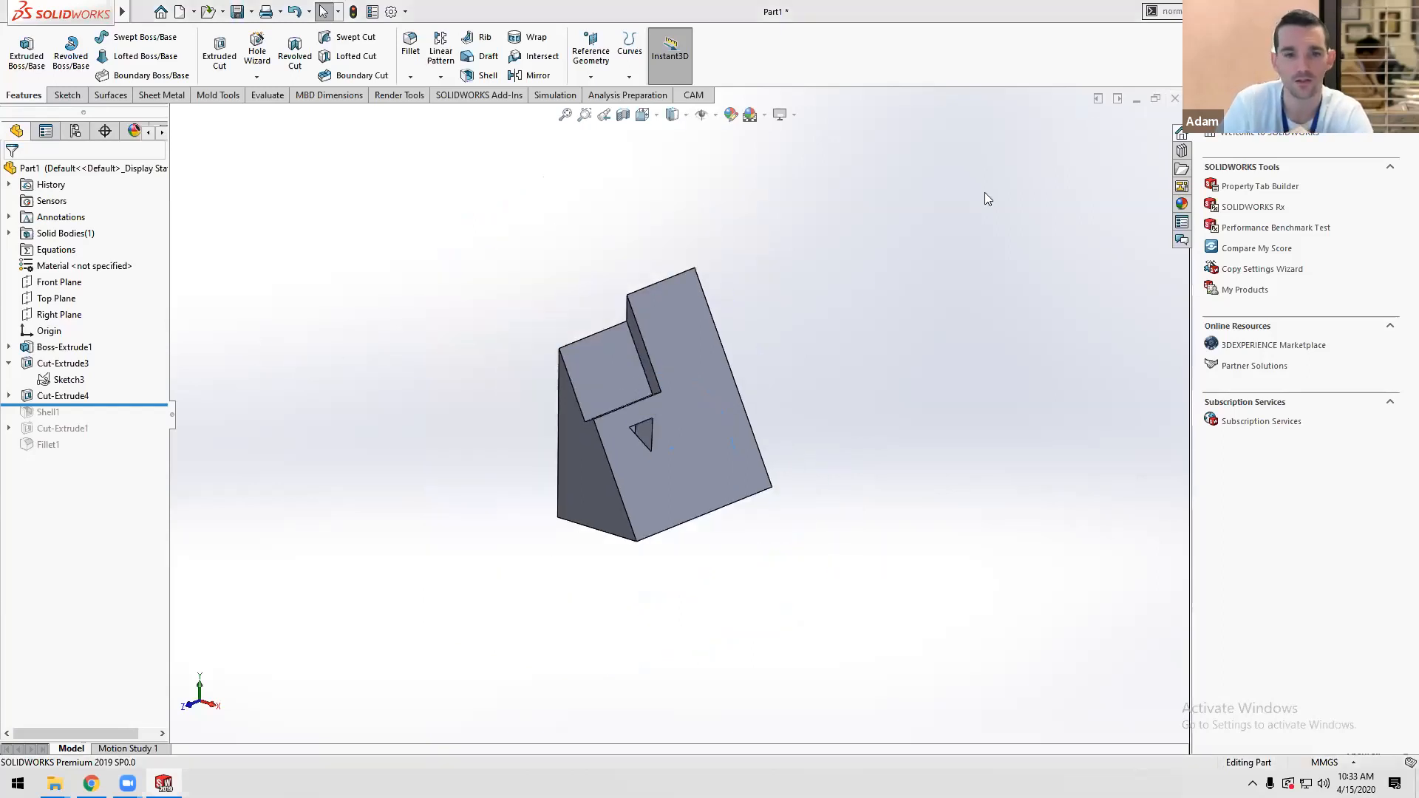
click(647, 403)
mouse_move(122, 11)
click(201, 11)
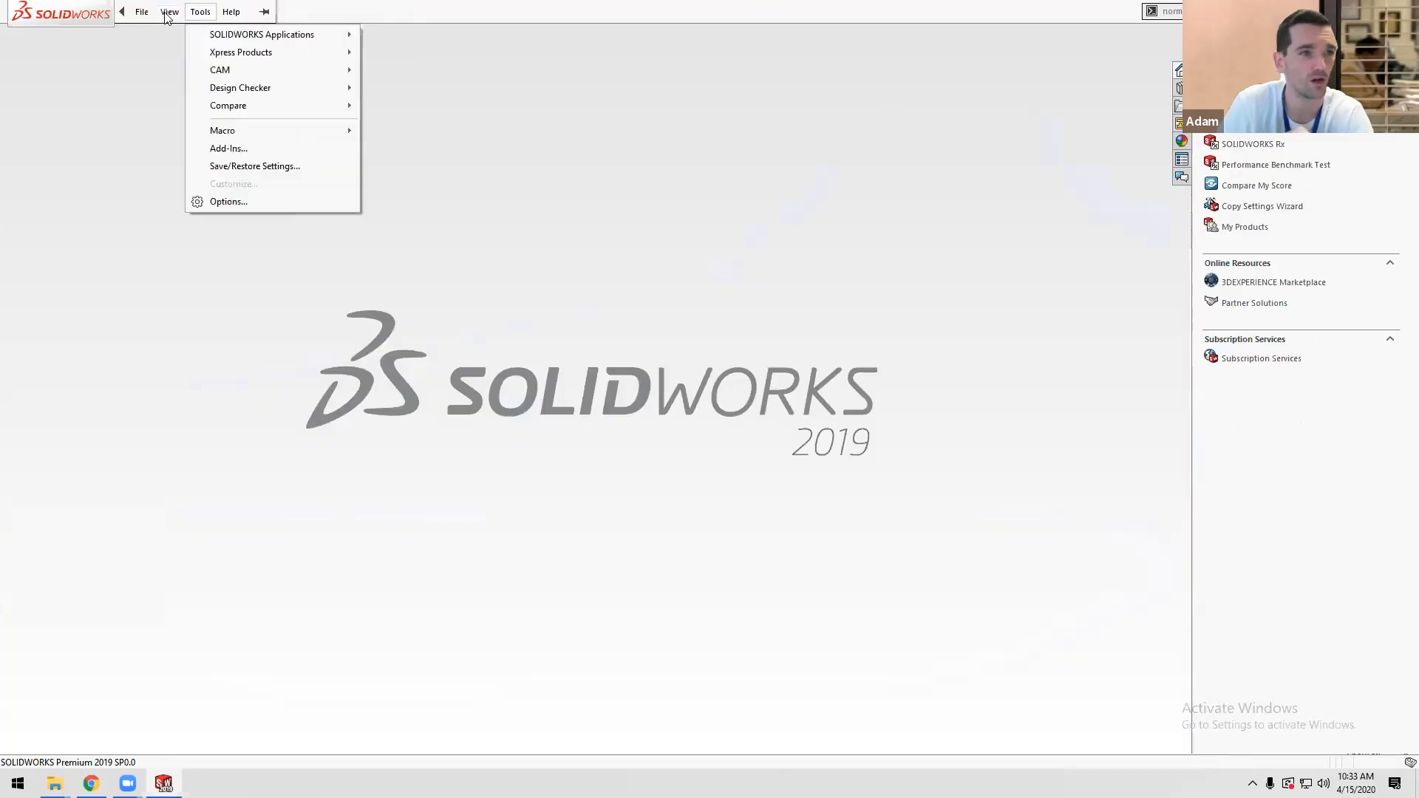
click(164, 35)
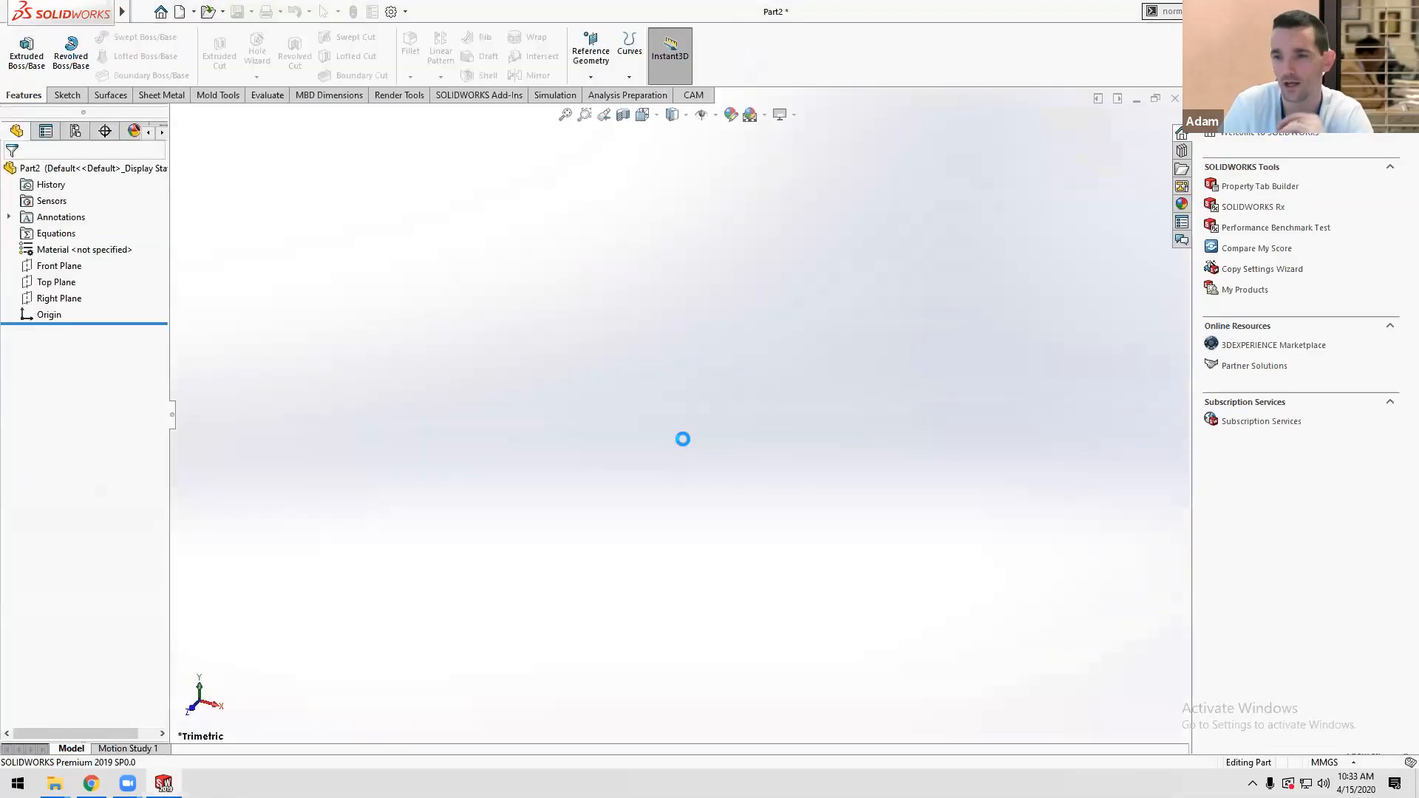
Sketch a right triangle on the Front Plane with its right angle at the origin, about 34 mm tall and 16 mm wide.
click(59, 266)
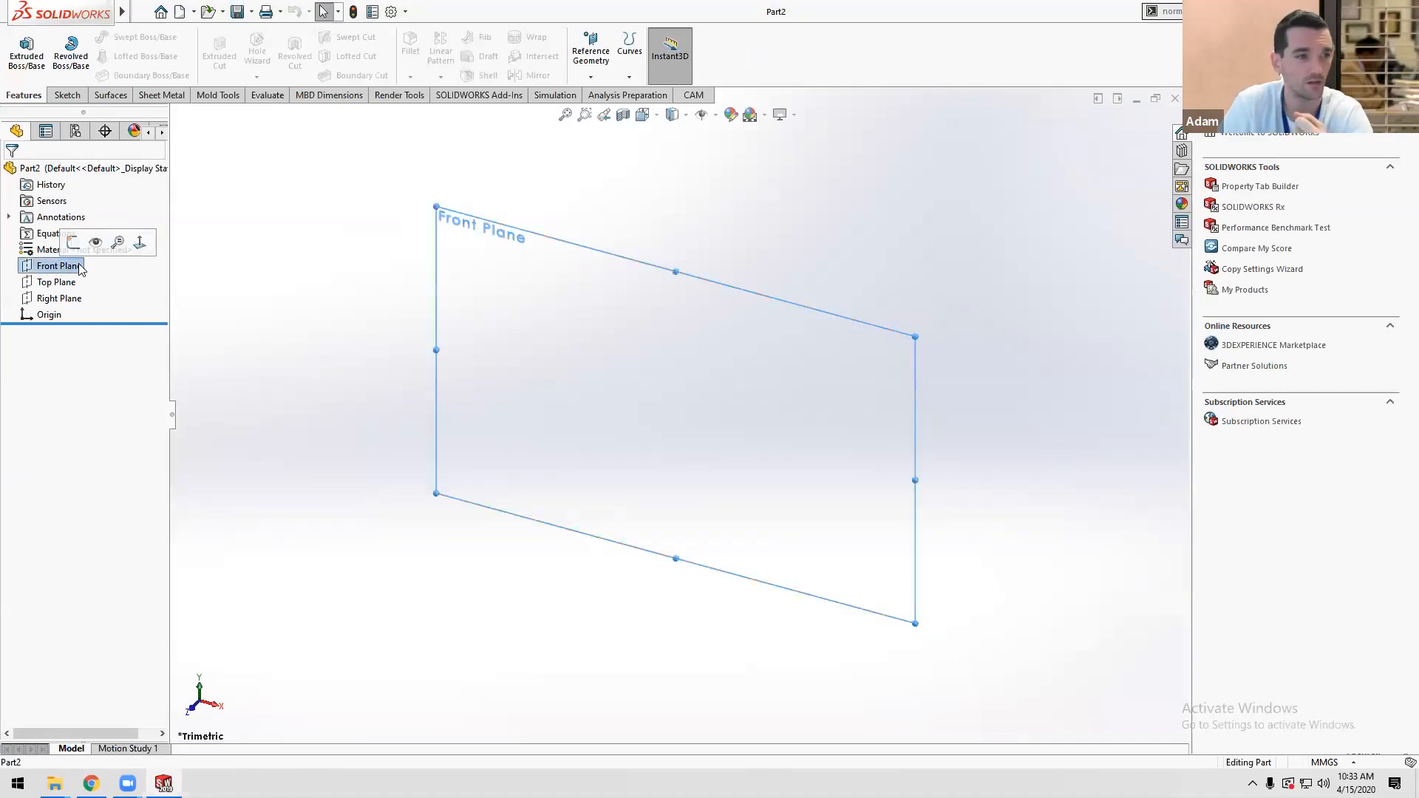
click(77, 252)
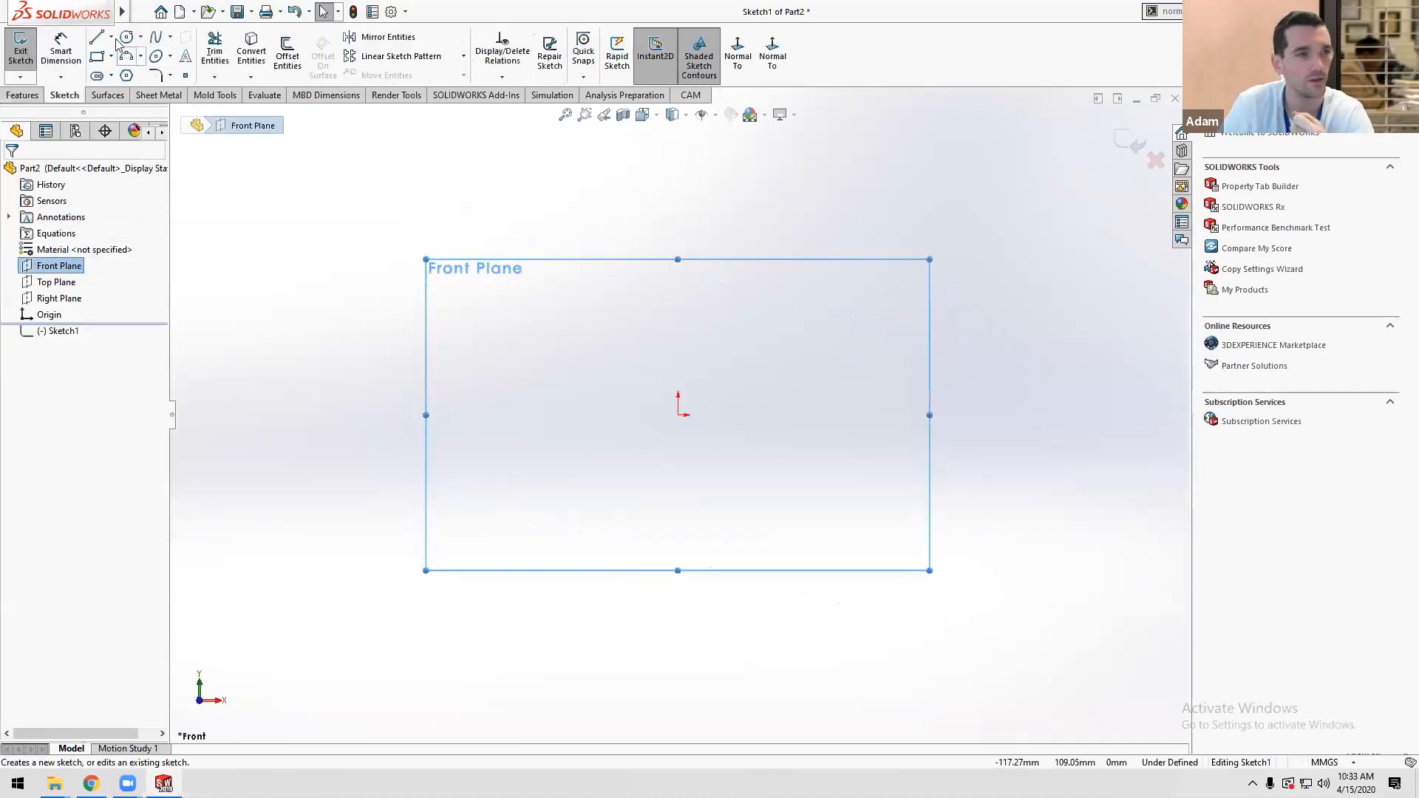
click(99, 39)
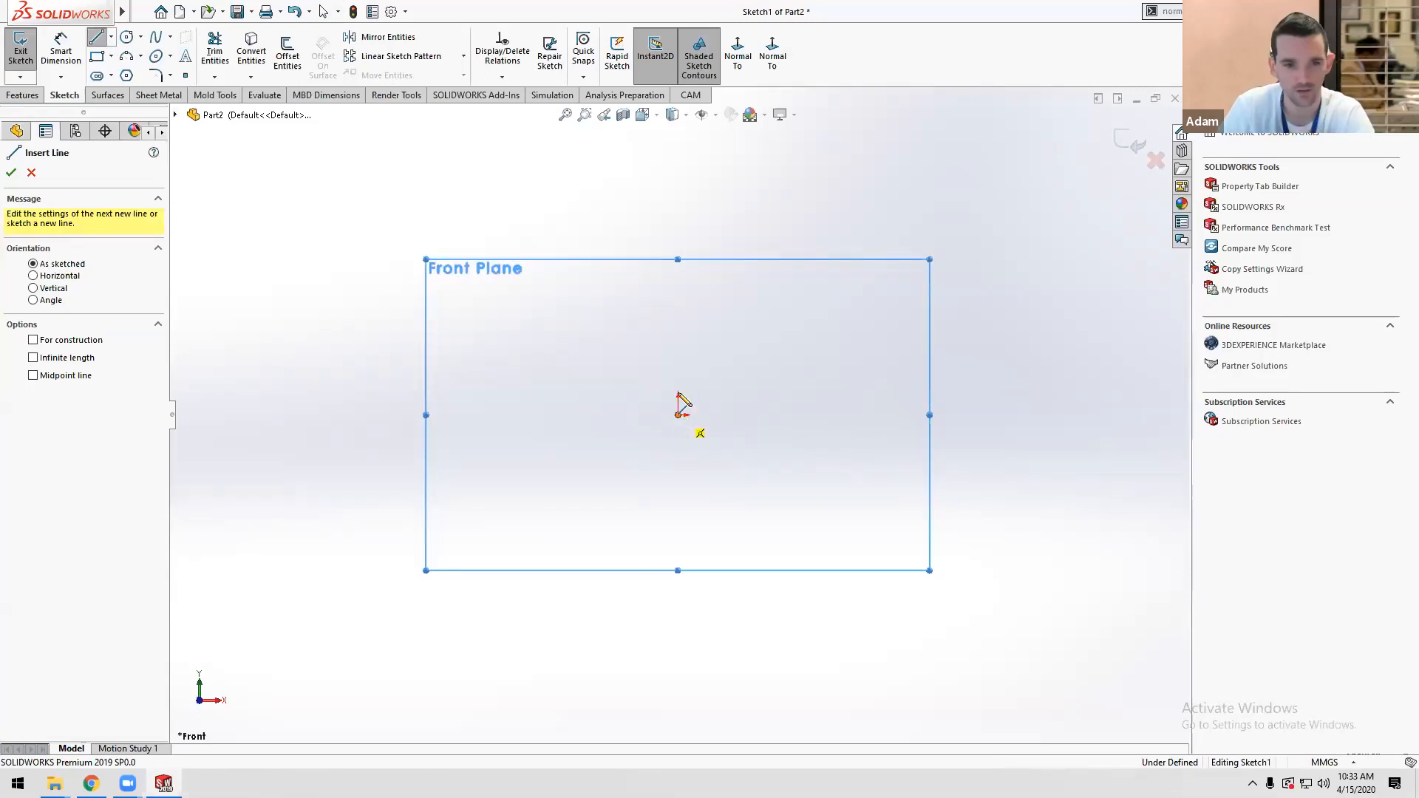
click(678, 415)
click(678, 318)
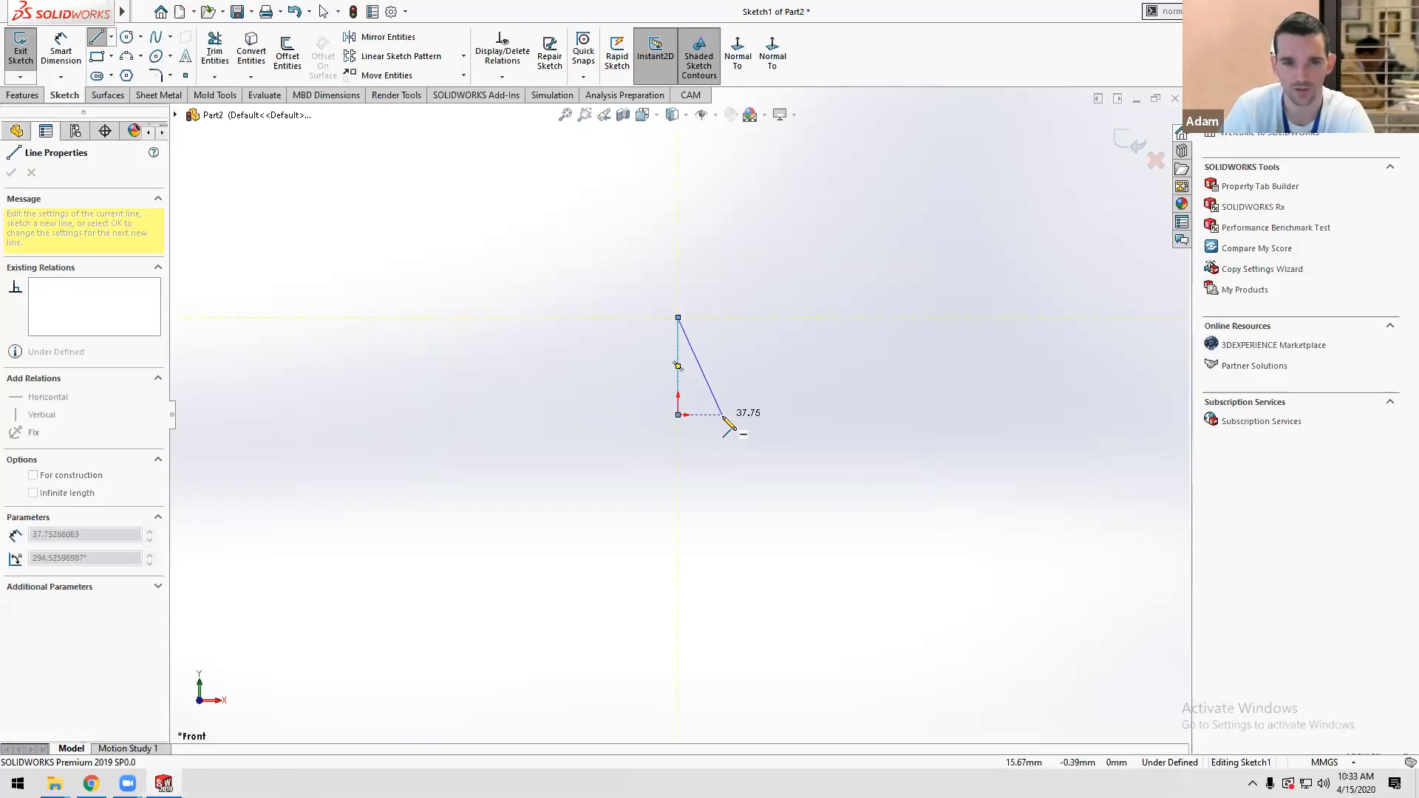
click(723, 415)
click(678, 415)
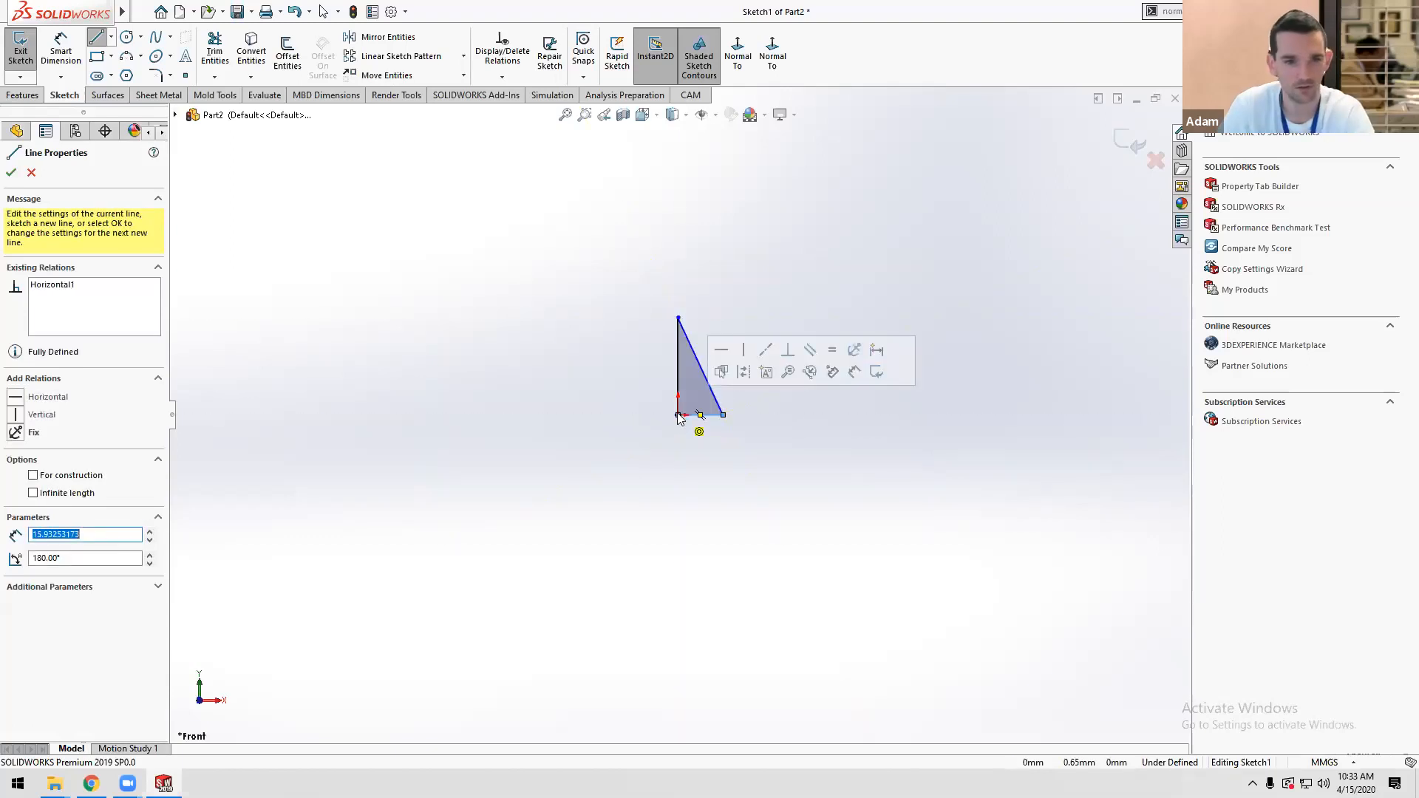
Dimension the triangle's vertical side as 1 mm.
key(d)
click(678, 370)
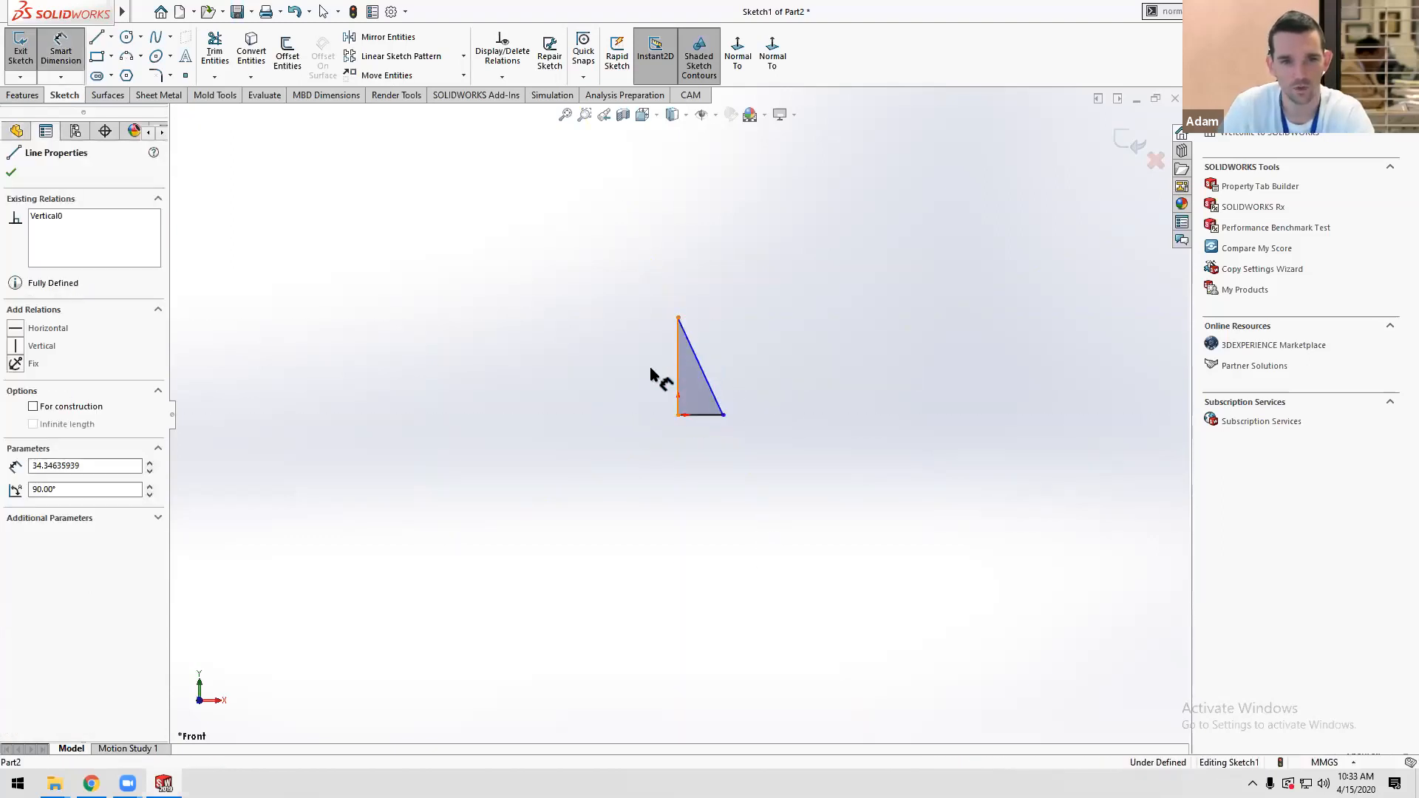
click(654, 371)
text(1)
key(Return)
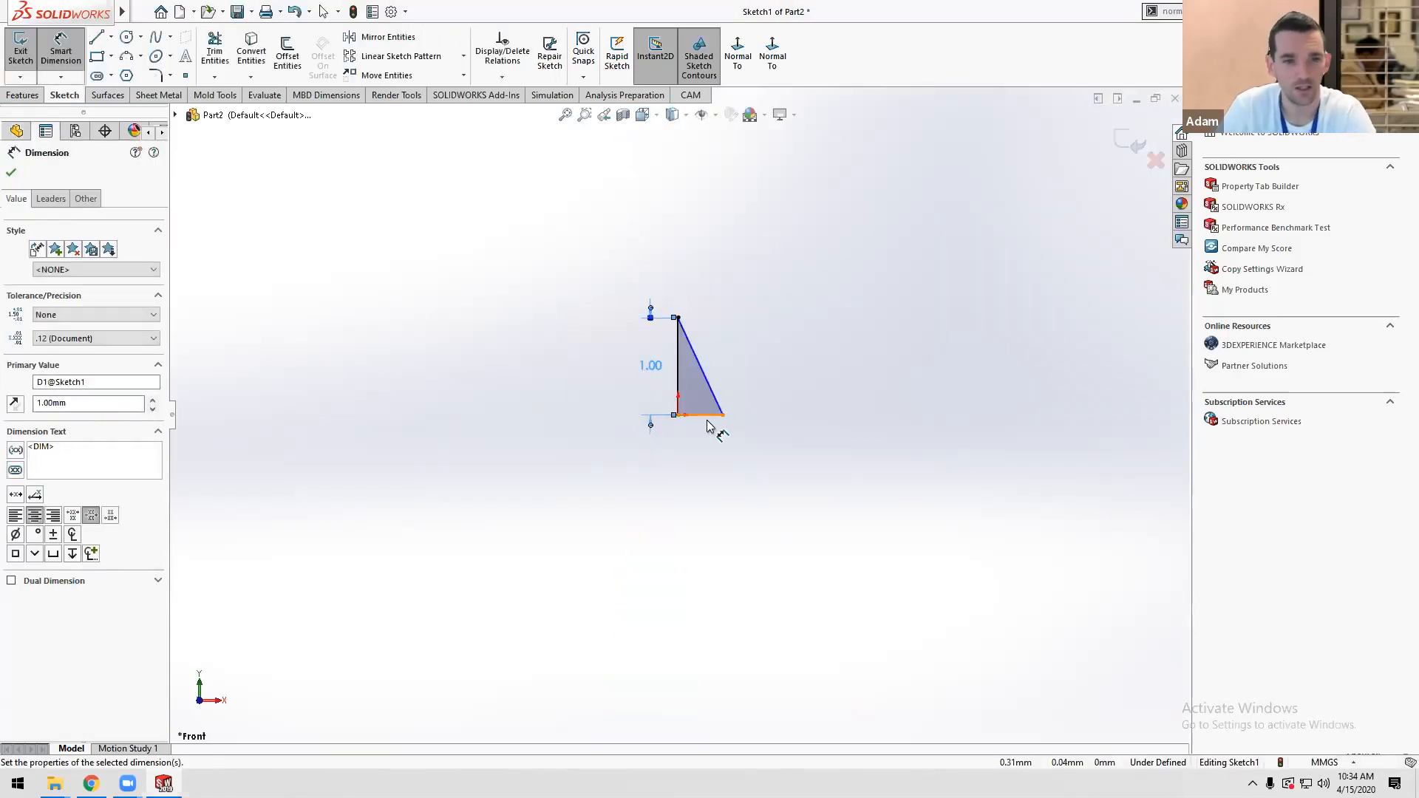
Dimension the triangle's horizontal base with the expression .3/2, giving 0.15 mm.
click(703, 418)
click(701, 442)
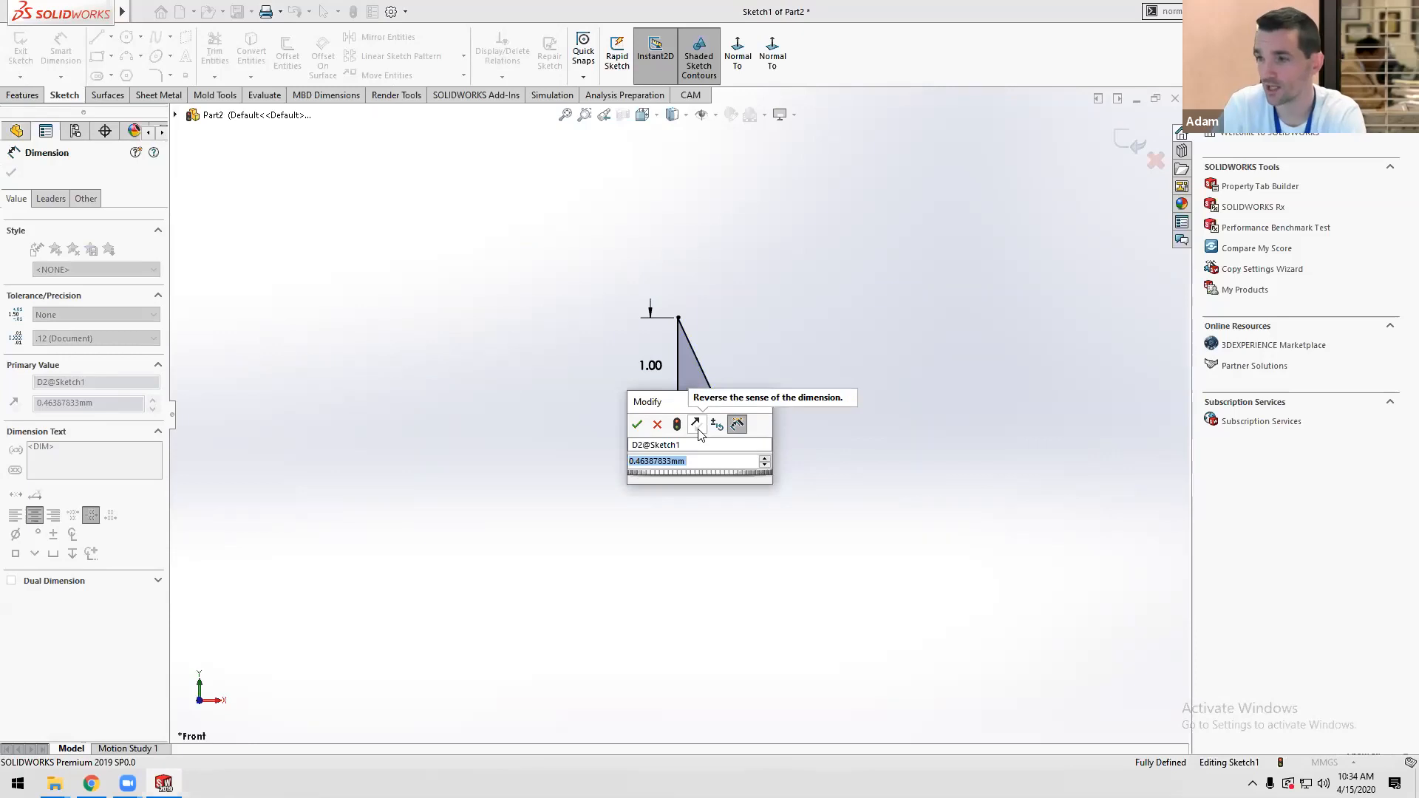
text(.3/)
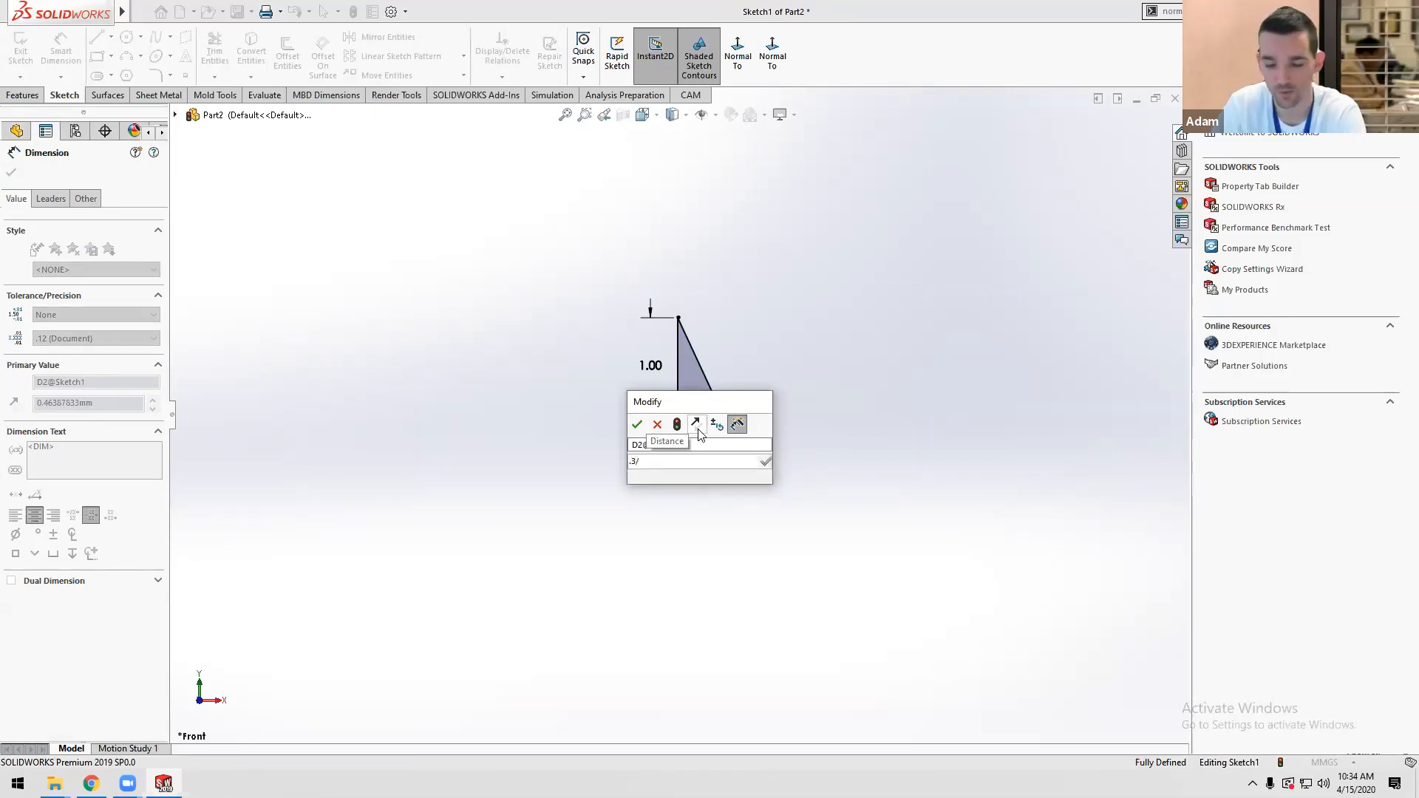
text(2)
key(Return)
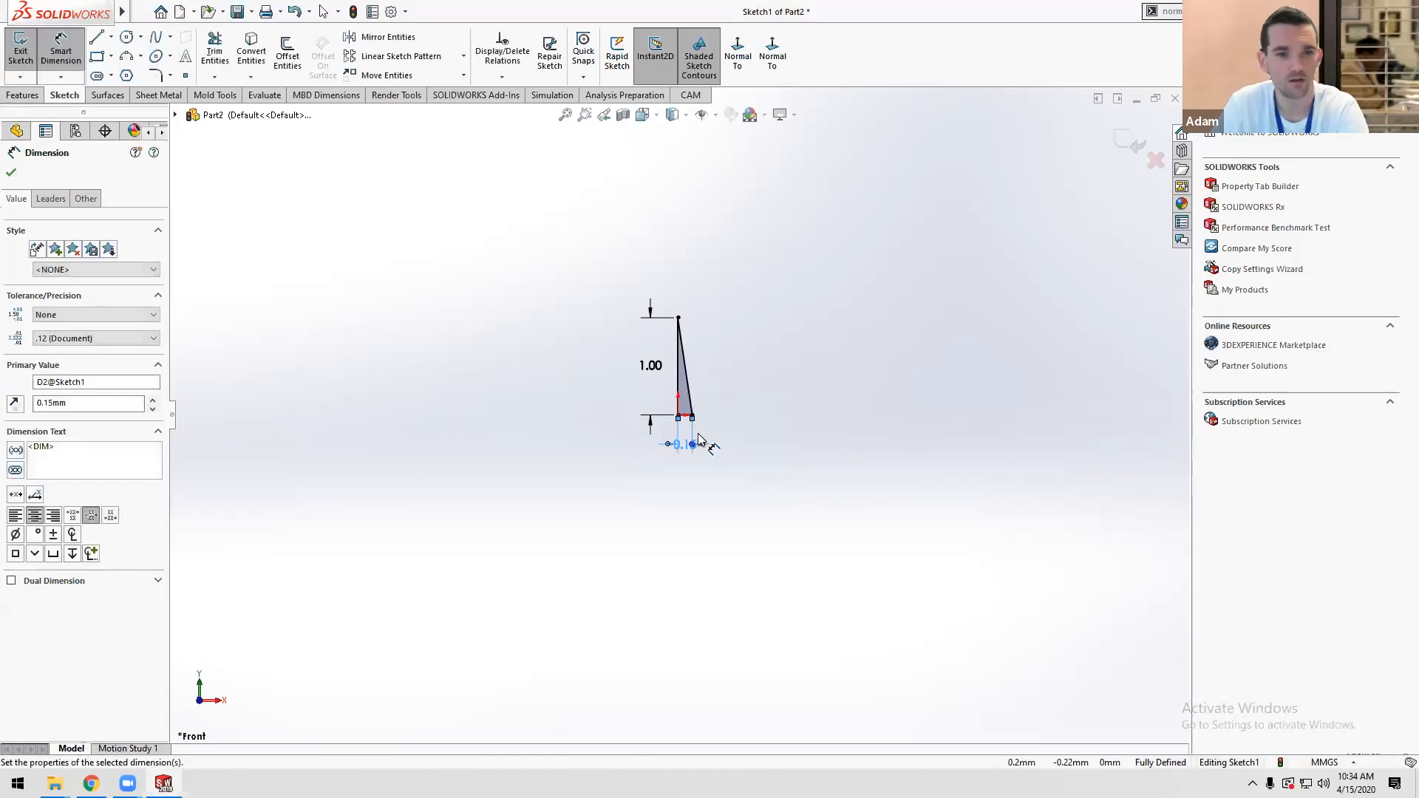
scroll(684, 351, down, 2)
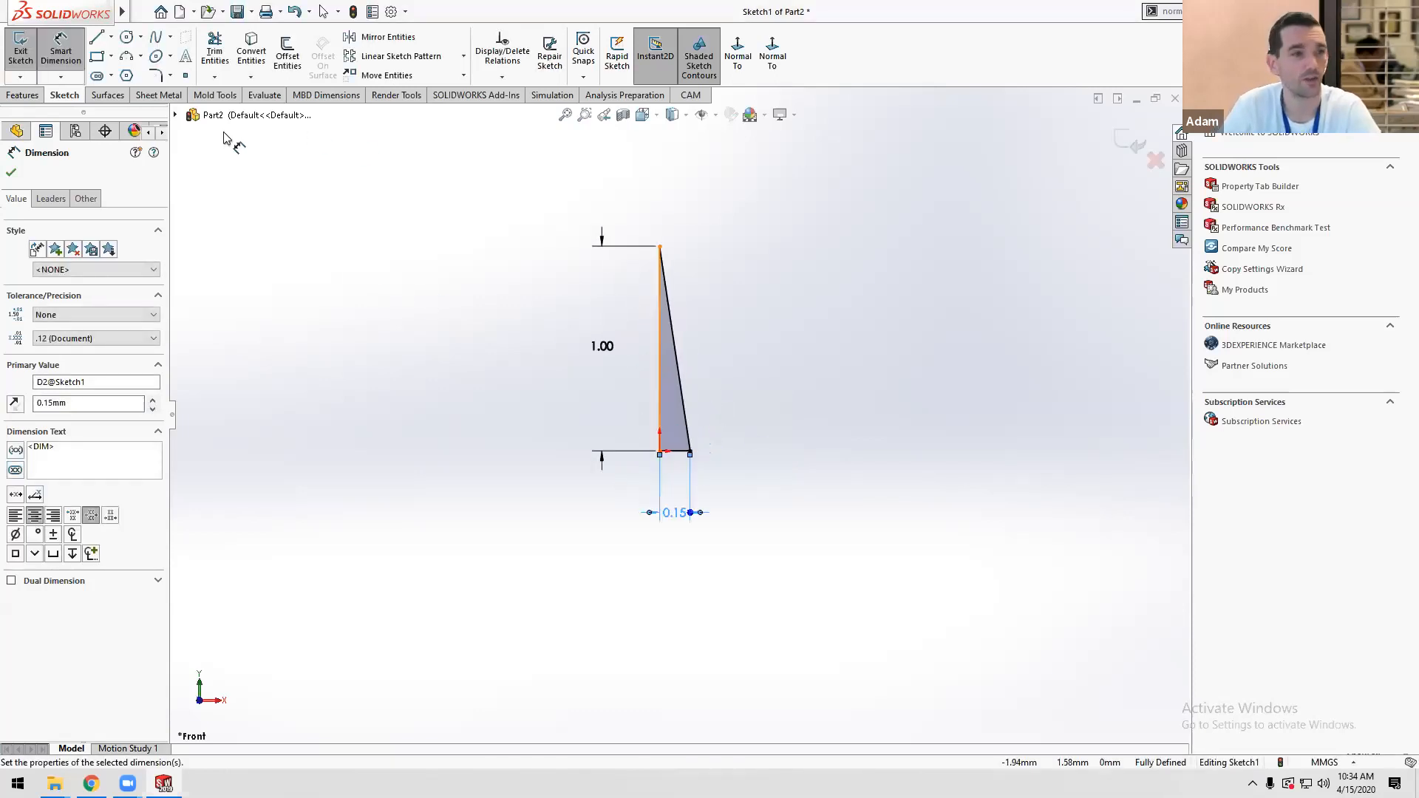
Start a Revolved Boss/Base of the triangle sketch with its vertical side as the axis of revolution.
click(24, 95)
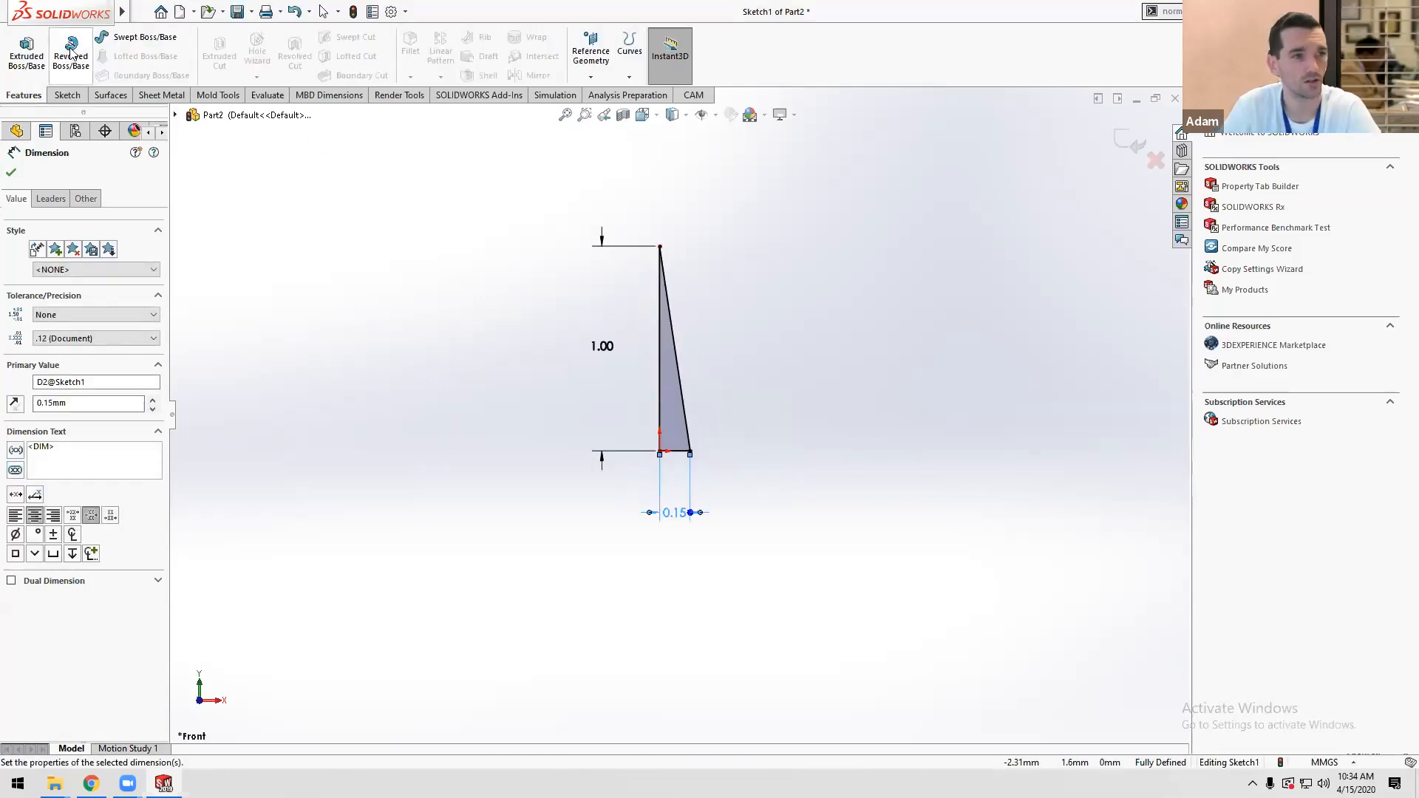
click(60, 61)
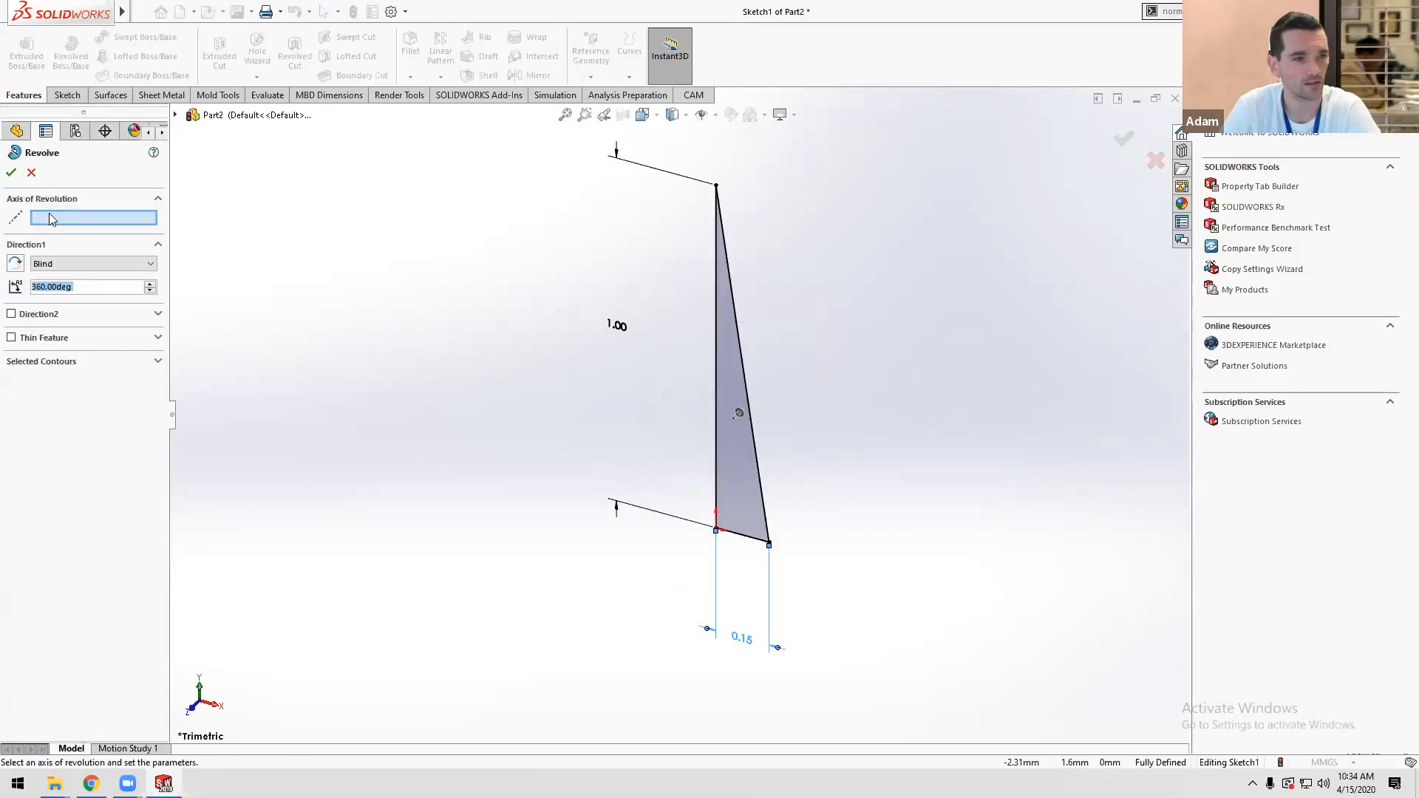
click(48, 217)
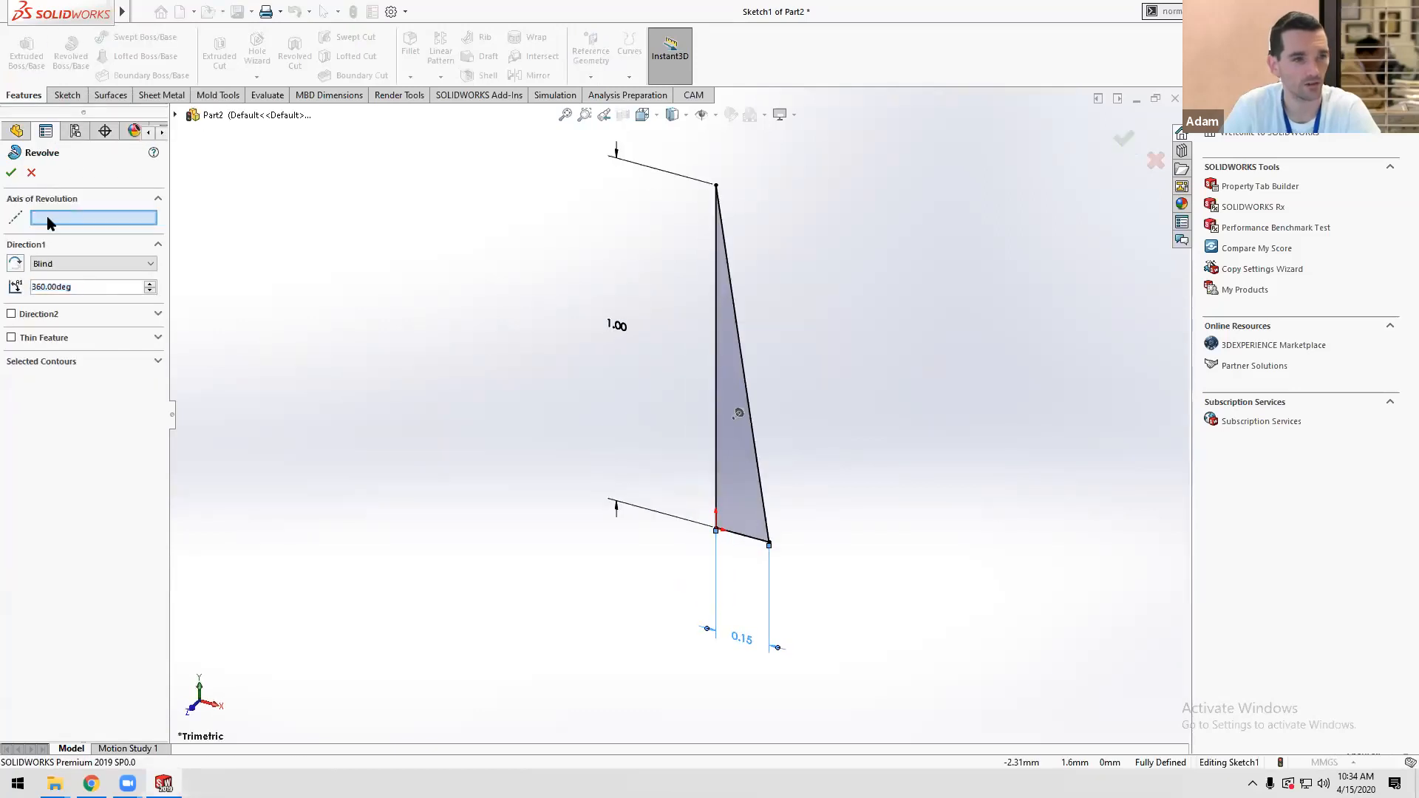
click(716, 281)
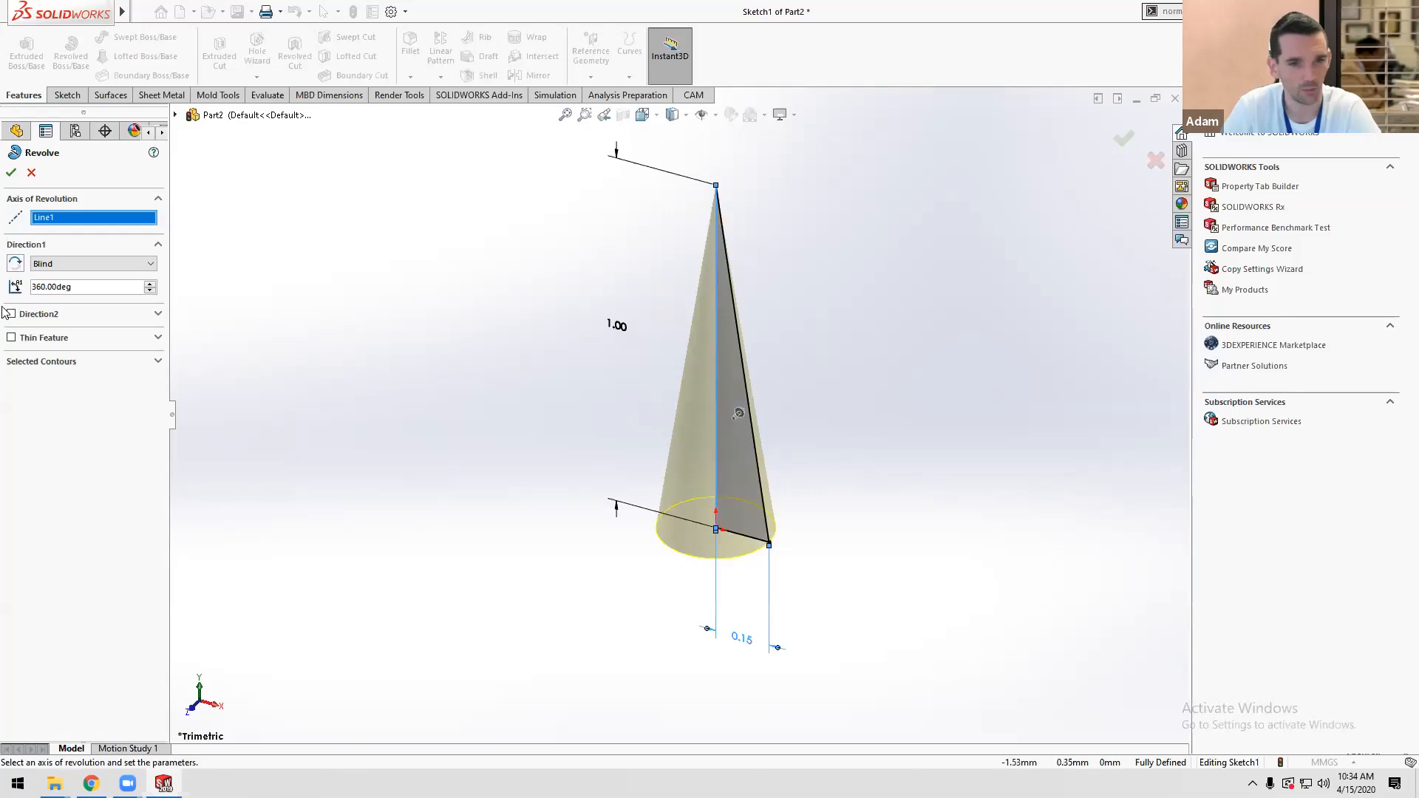
Try the revolve with an angle of 180 degrees.
click(74, 288)
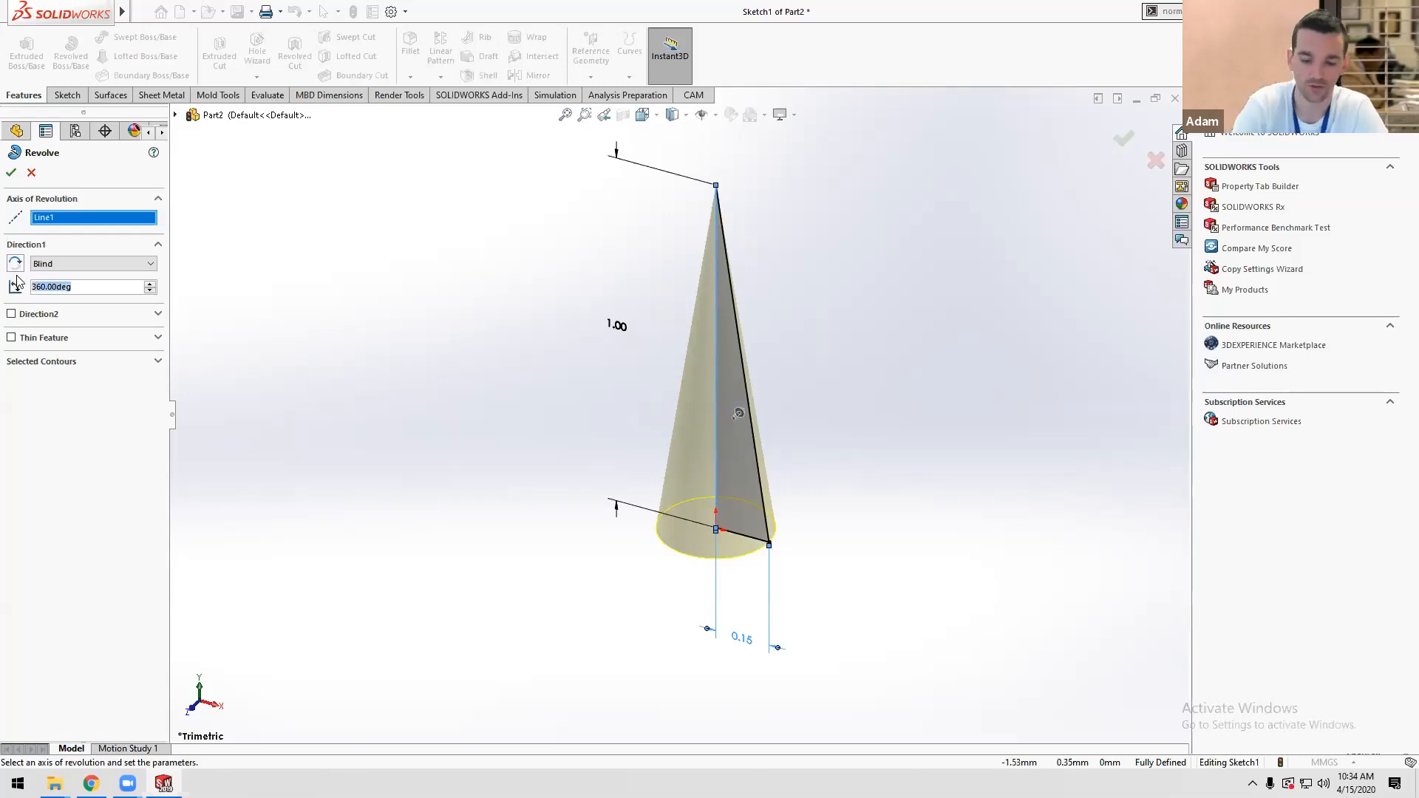
text(180)
key(Return)
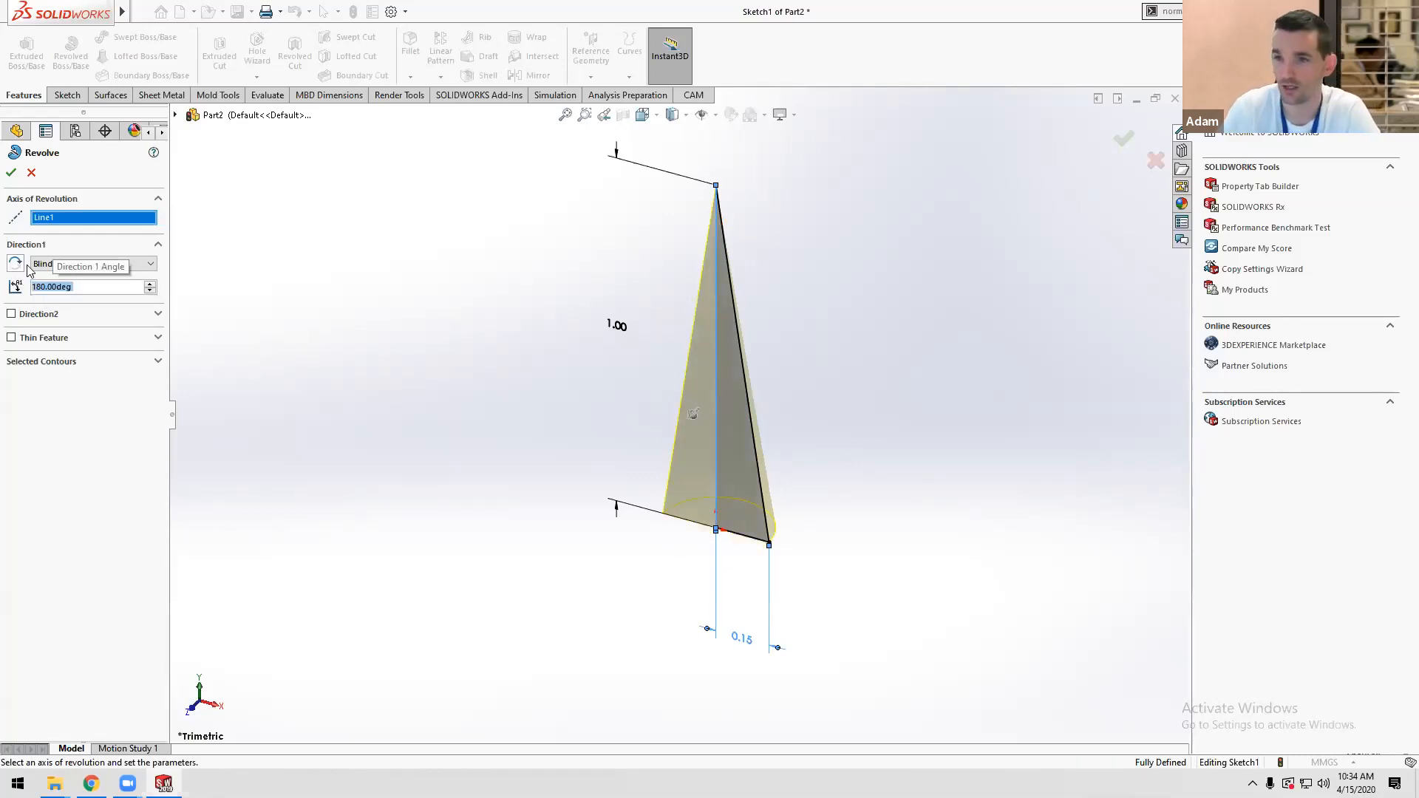
Set the revolve angle to 360 degrees and complete the cone.
text(360)
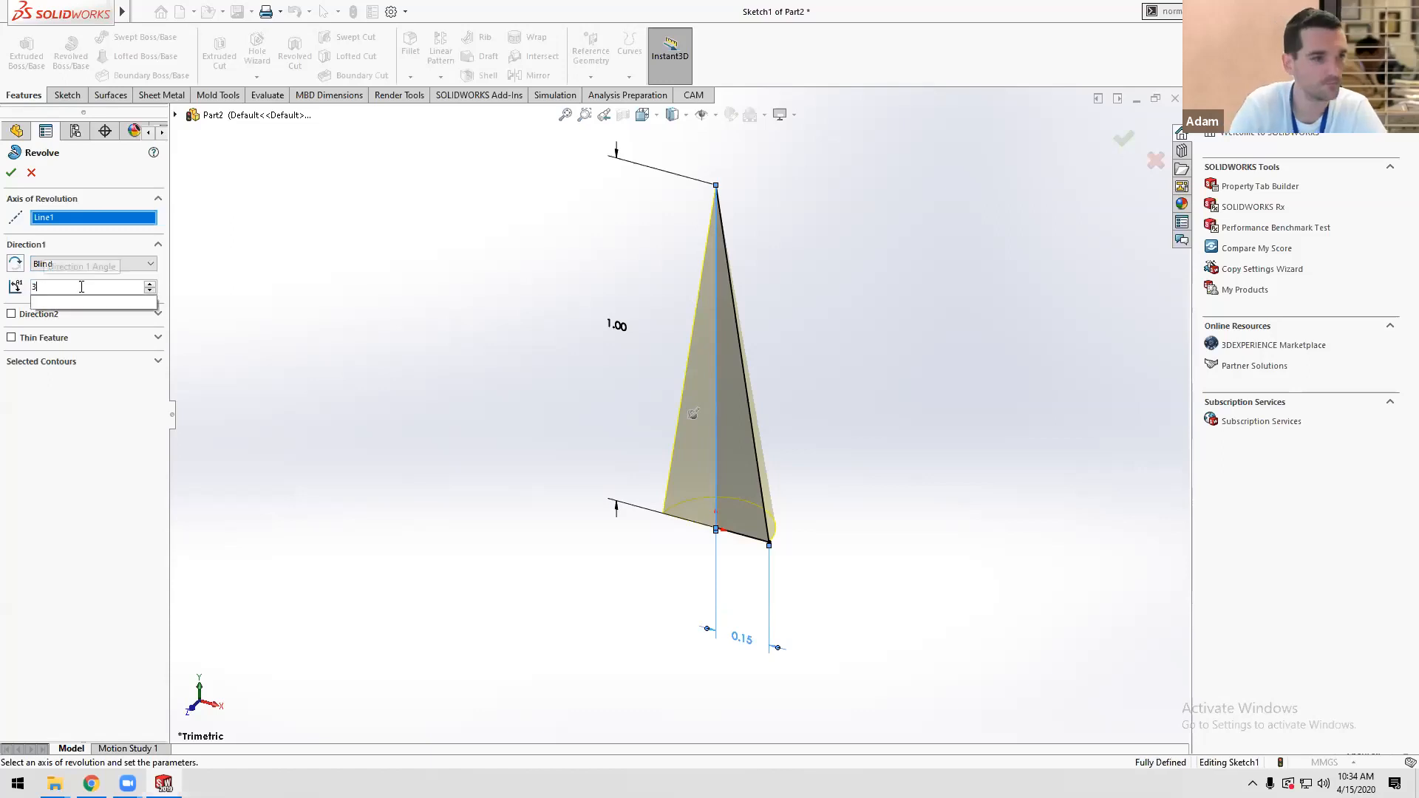
key(Return)
click(11, 174)
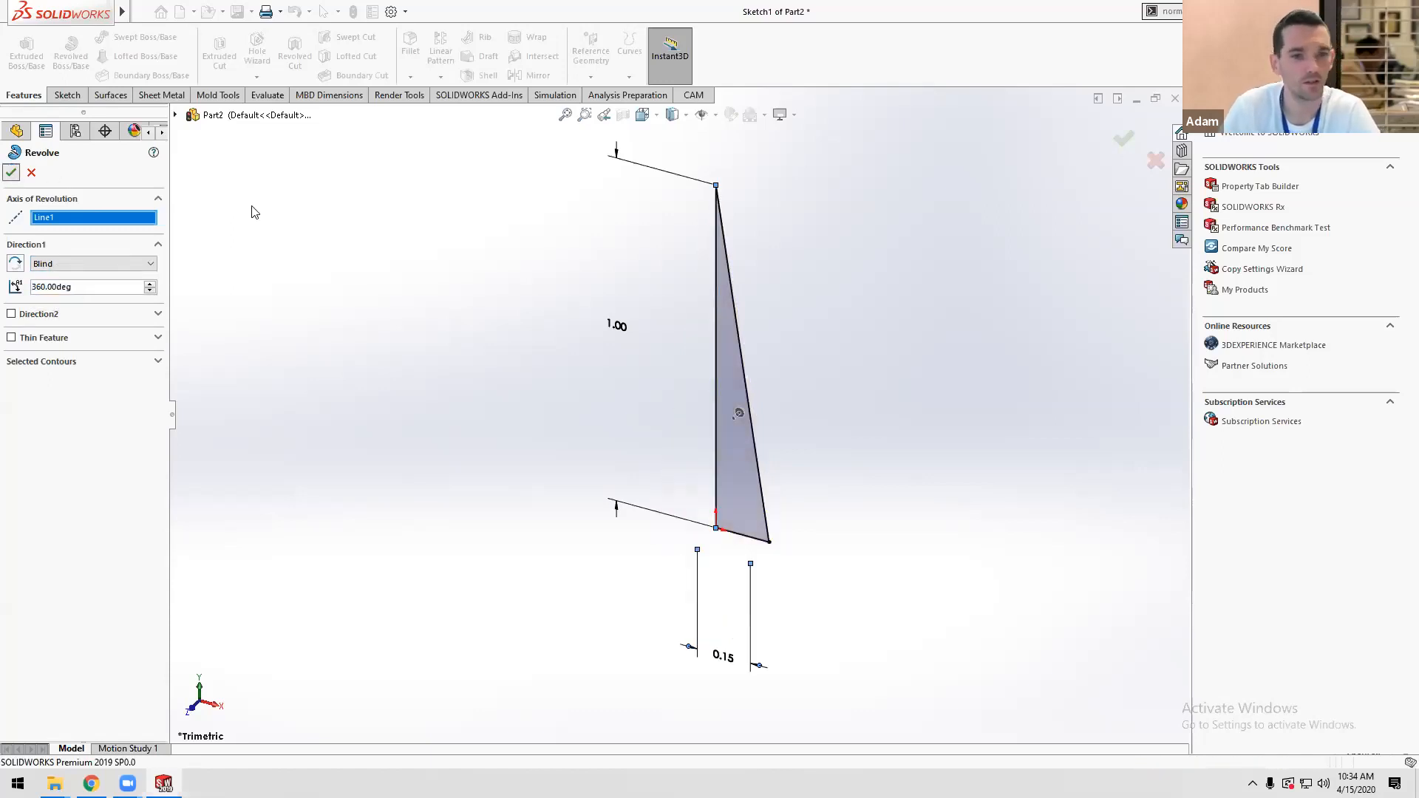
Sketch a center rectangle about 3.42 by 3.28 mm on the cone's circular base face, centered on the origin.
scroll(662, 435, up, 5)
scroll(669, 443, down, 2)
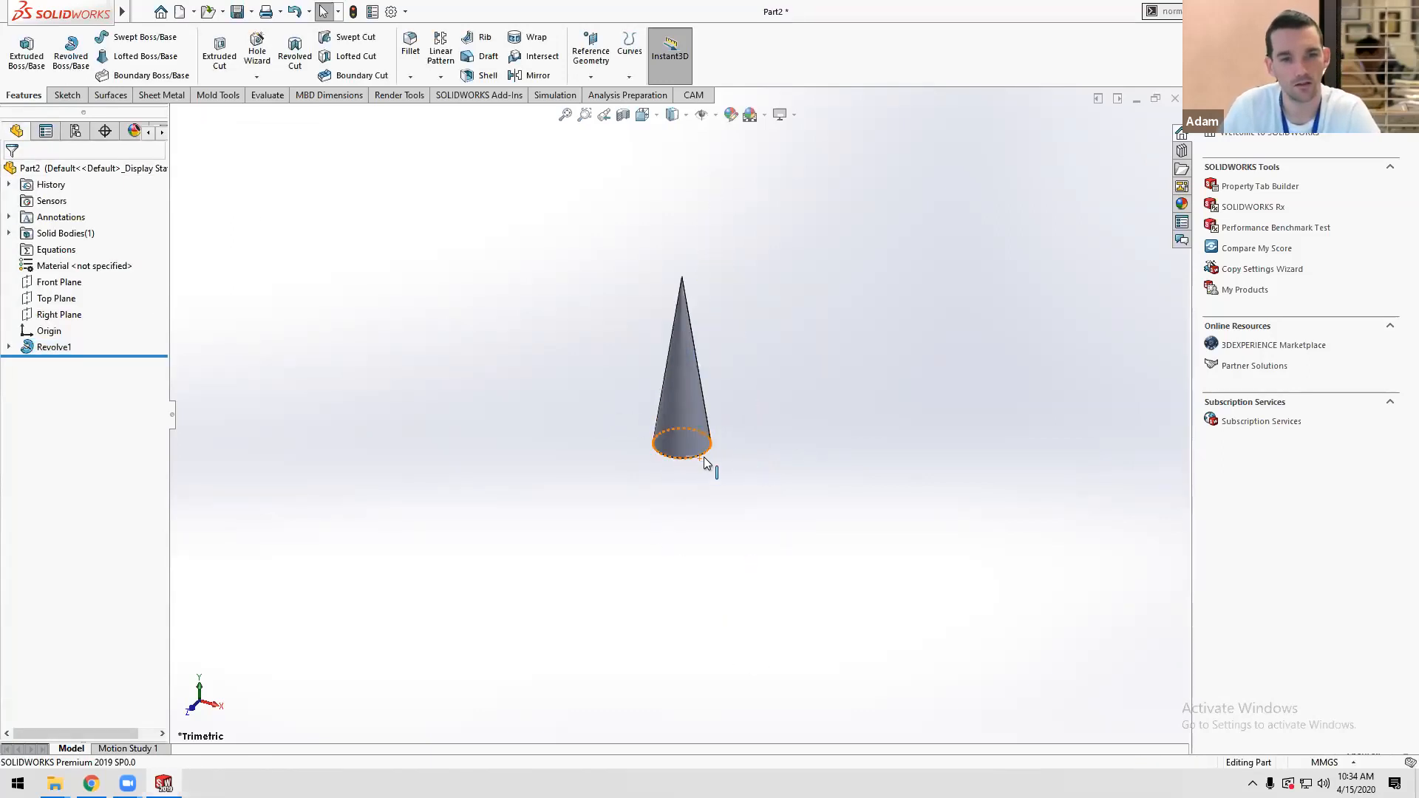
scroll(703, 443, up, 3)
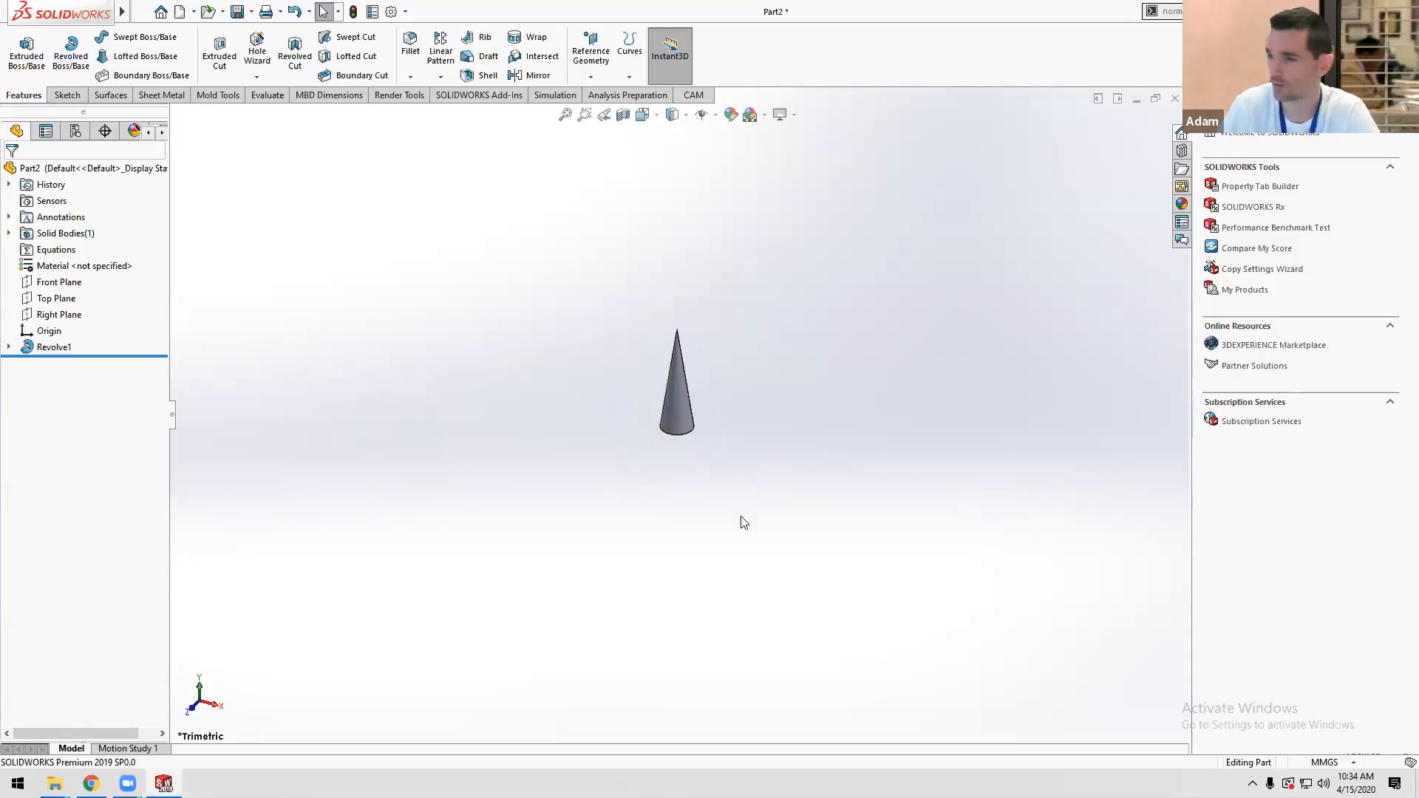
middle_drag(747, 477, 697, 411)
click(683, 403)
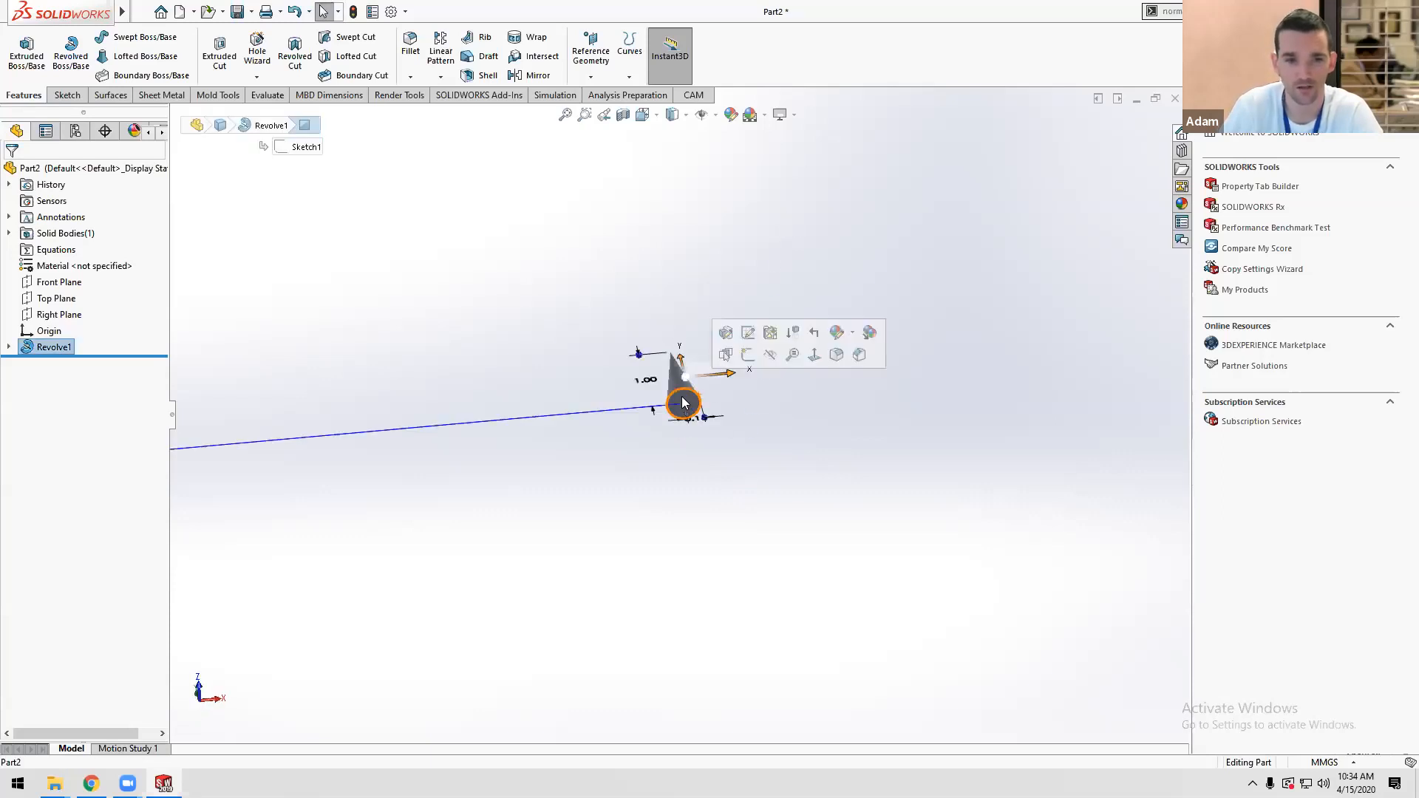
click(748, 357)
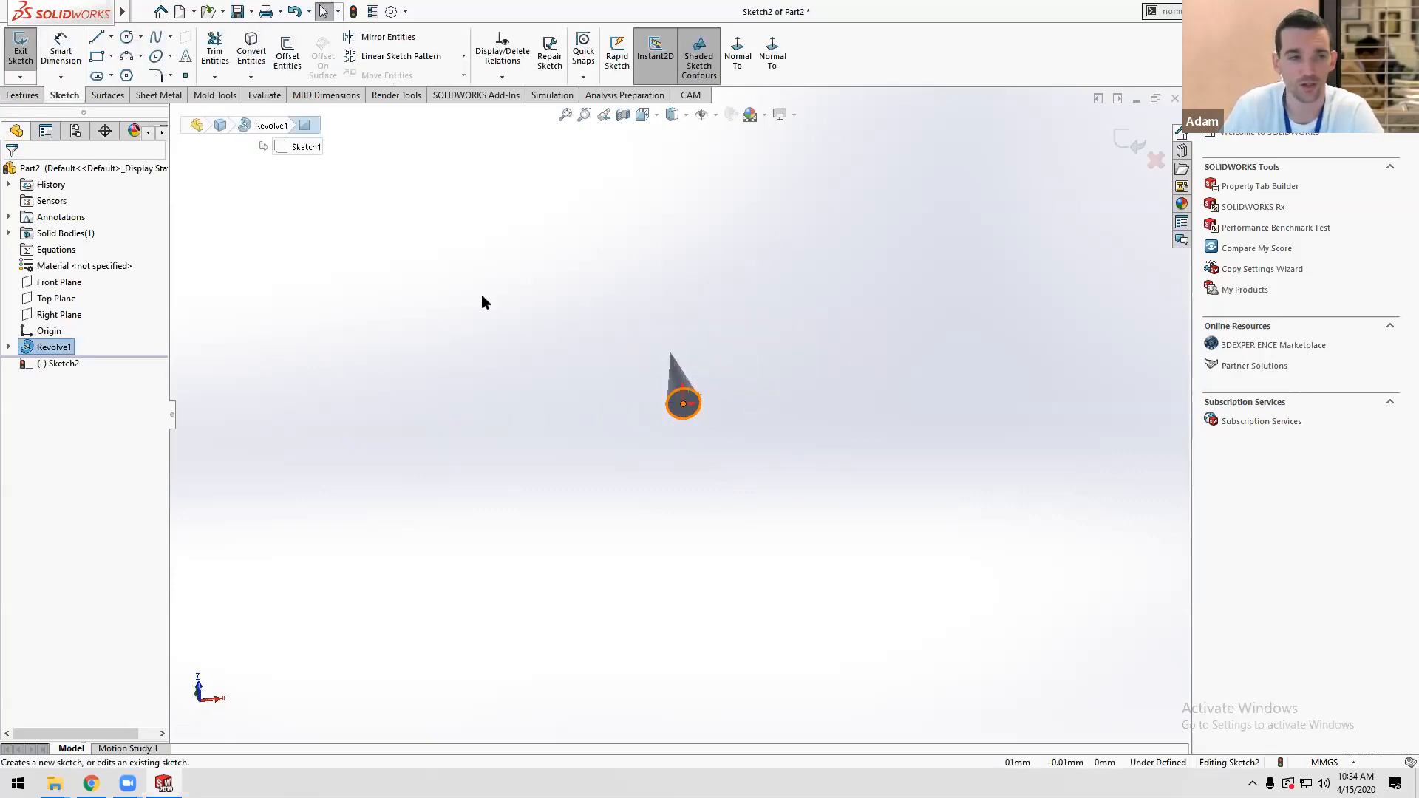
click(127, 37)
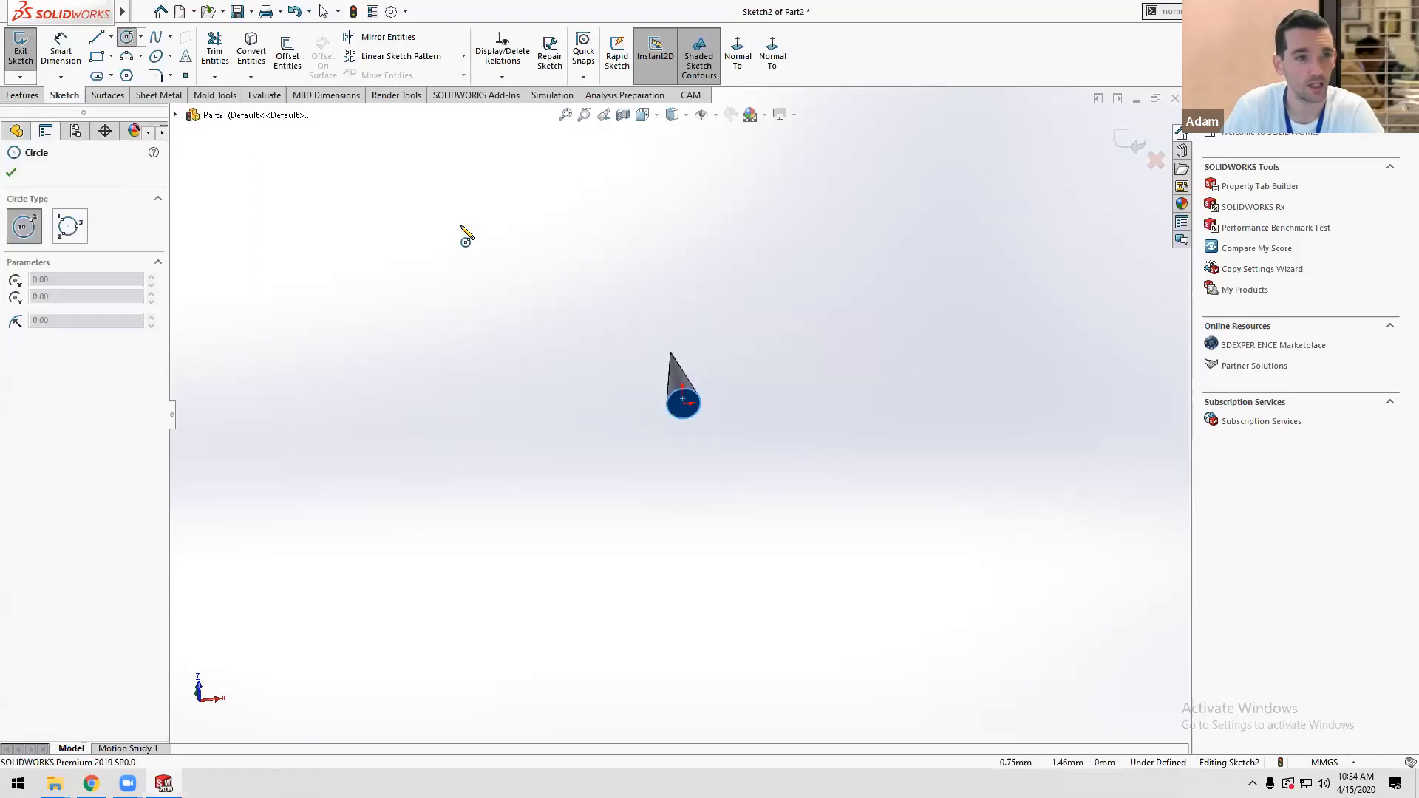
click(111, 56)
click(130, 84)
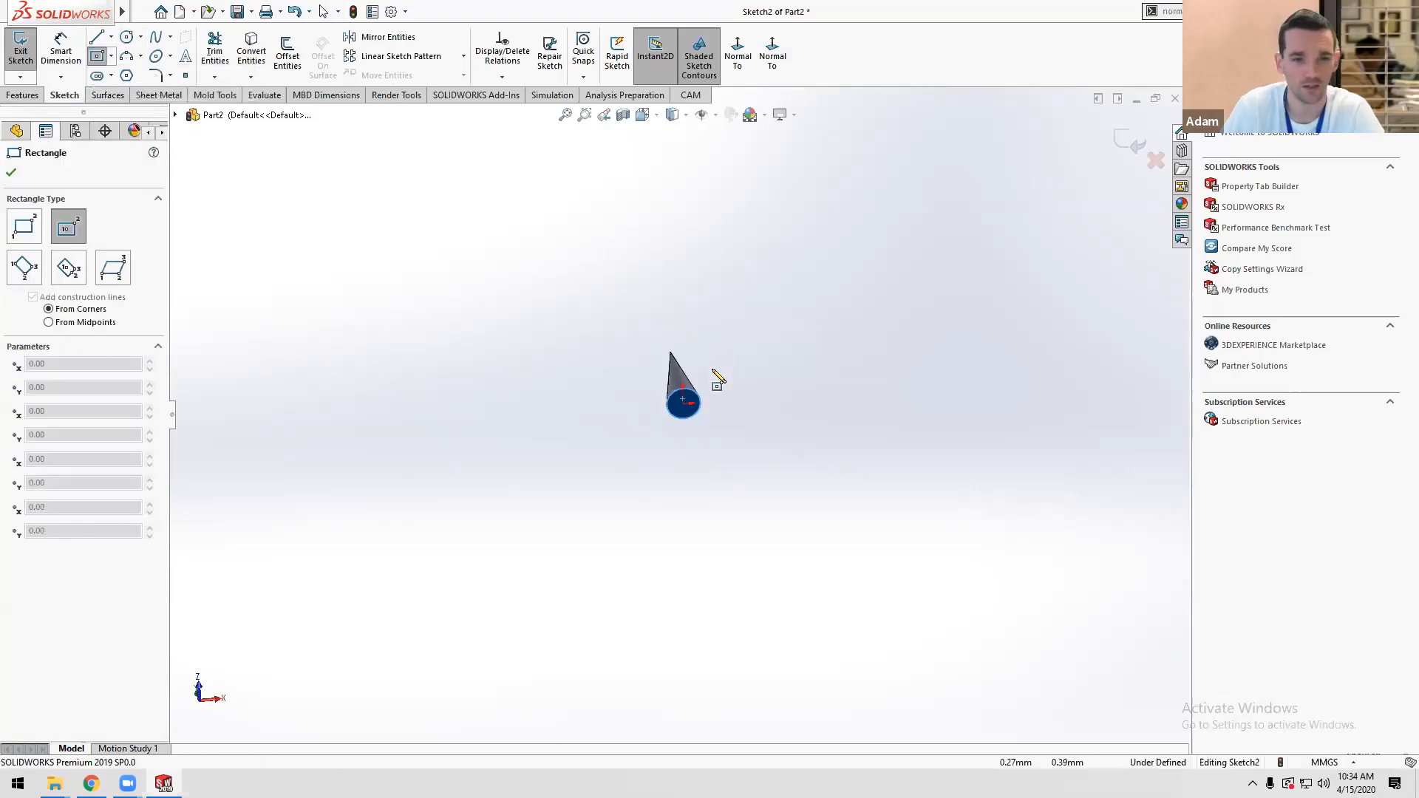
click(683, 403)
click(882, 550)
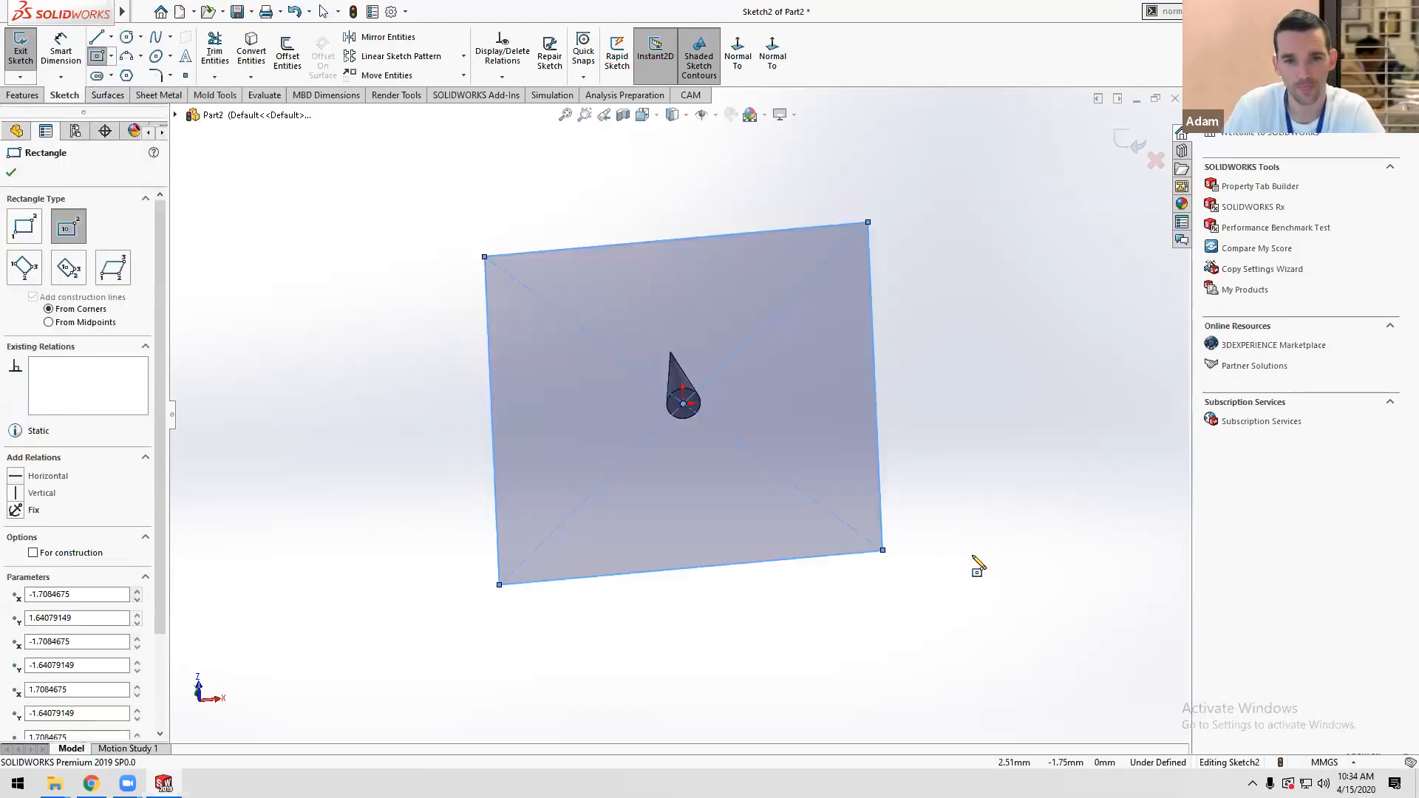
Dimension the rectangle's horizontal side as 10 mm.
right_drag(970, 557, 963, 456)
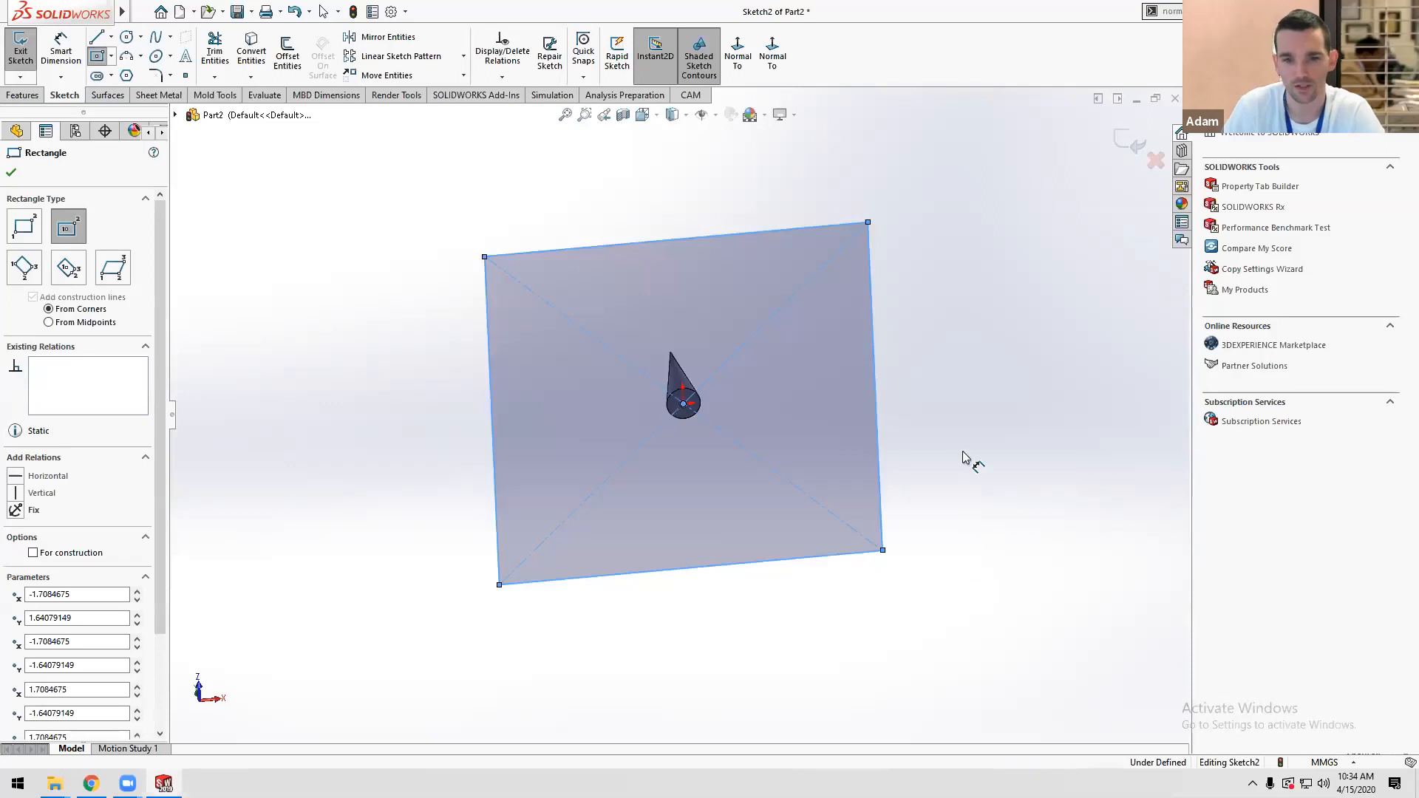
click(673, 244)
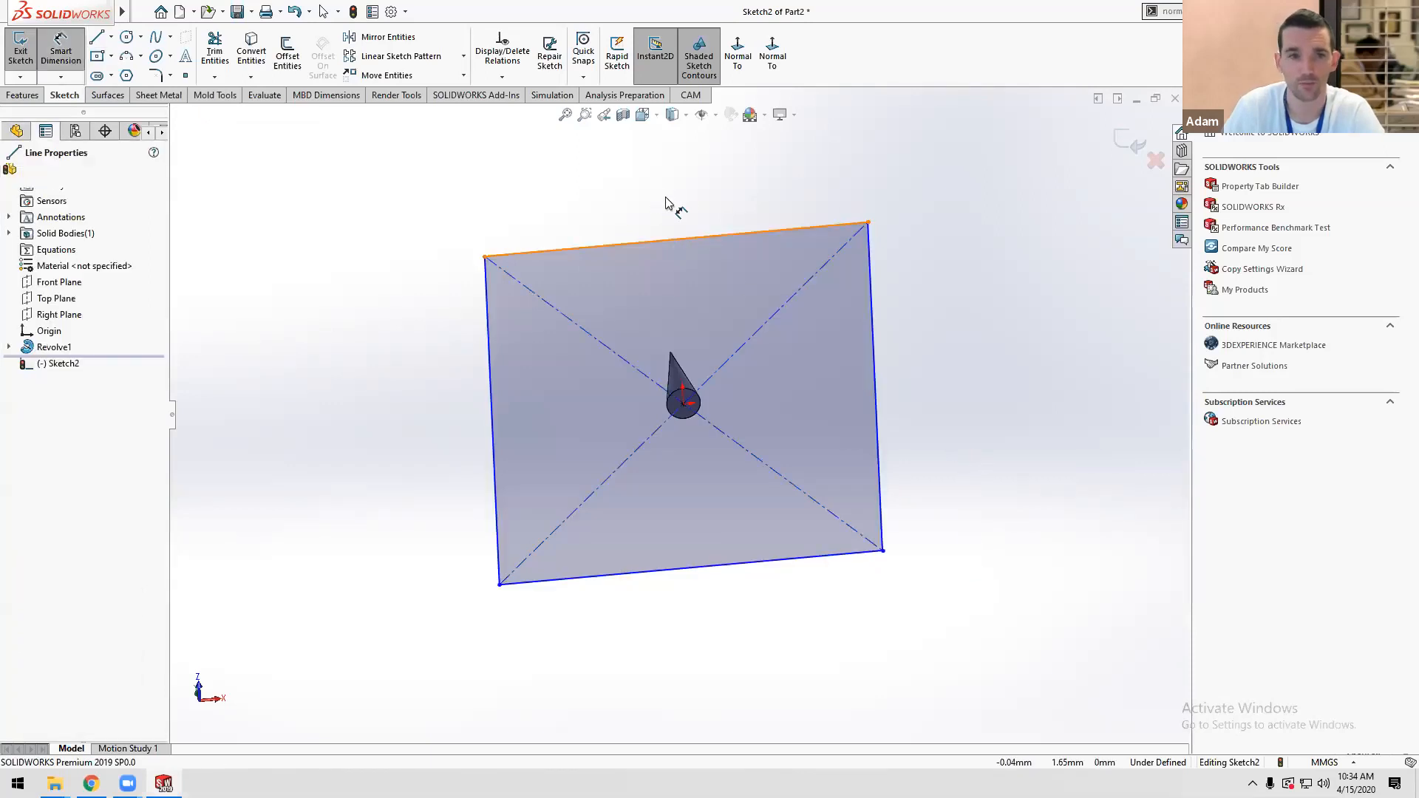
click(657, 142)
key(Return)
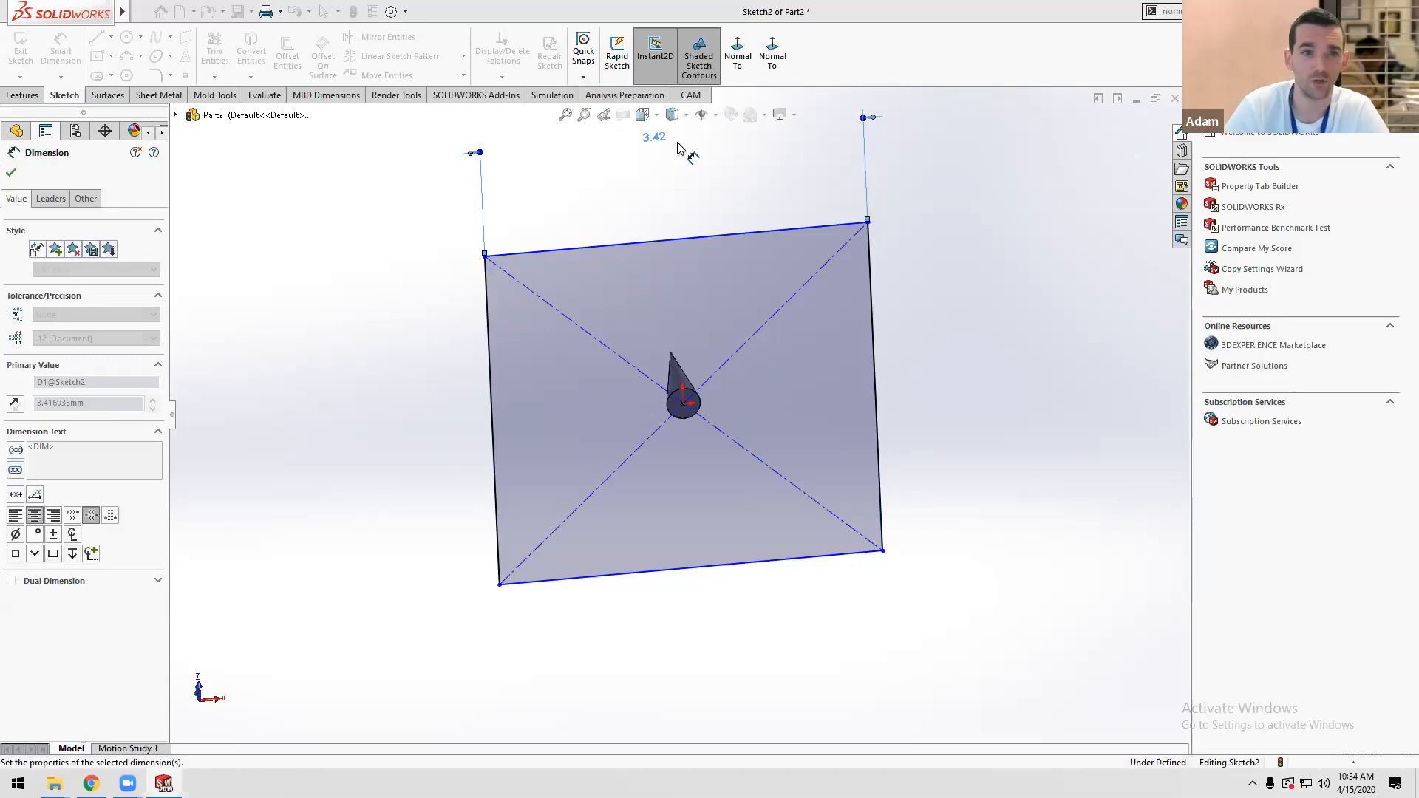
Dimension the rectangle's vertical side with an equation linking it to the 10 mm horizontal dimension.
click(951, 378)
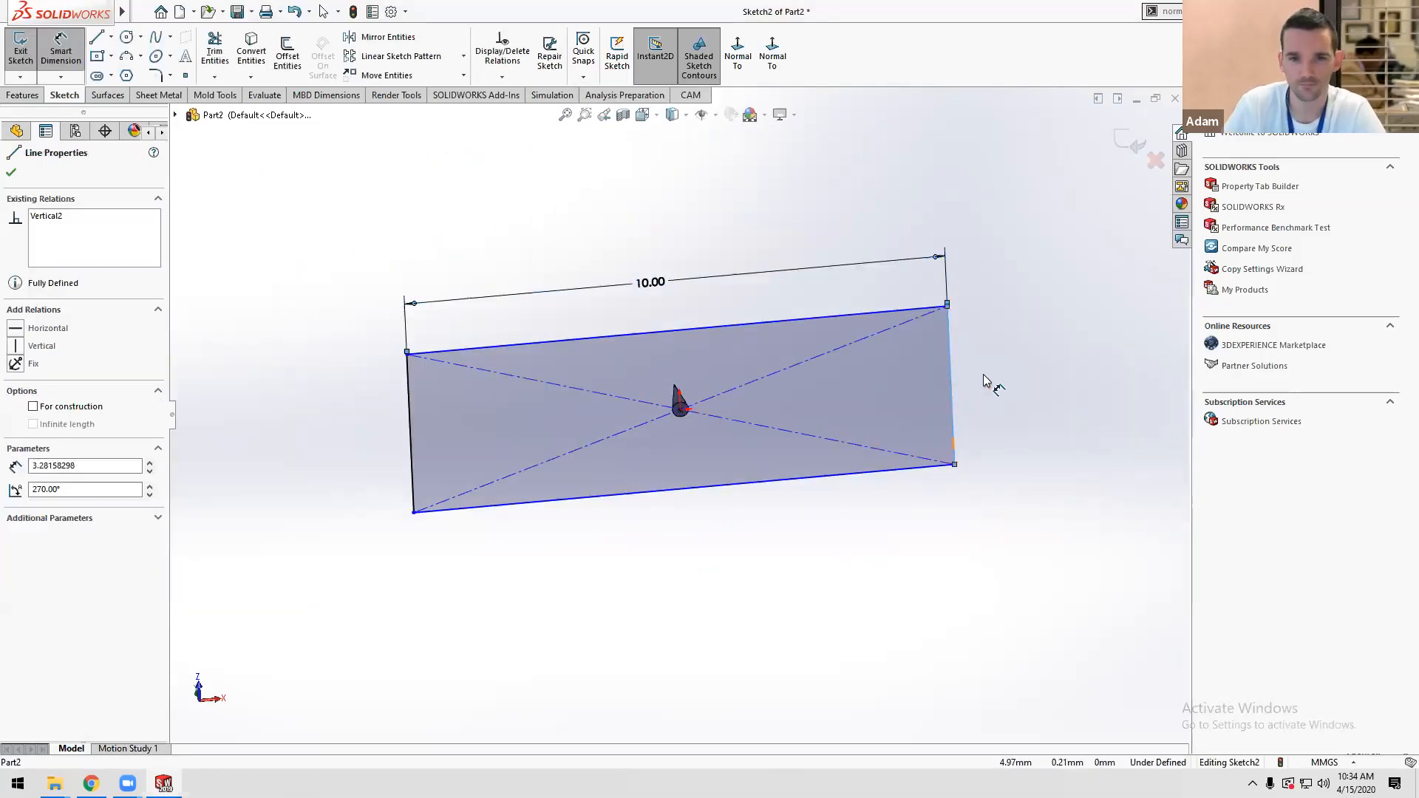
click(989, 378)
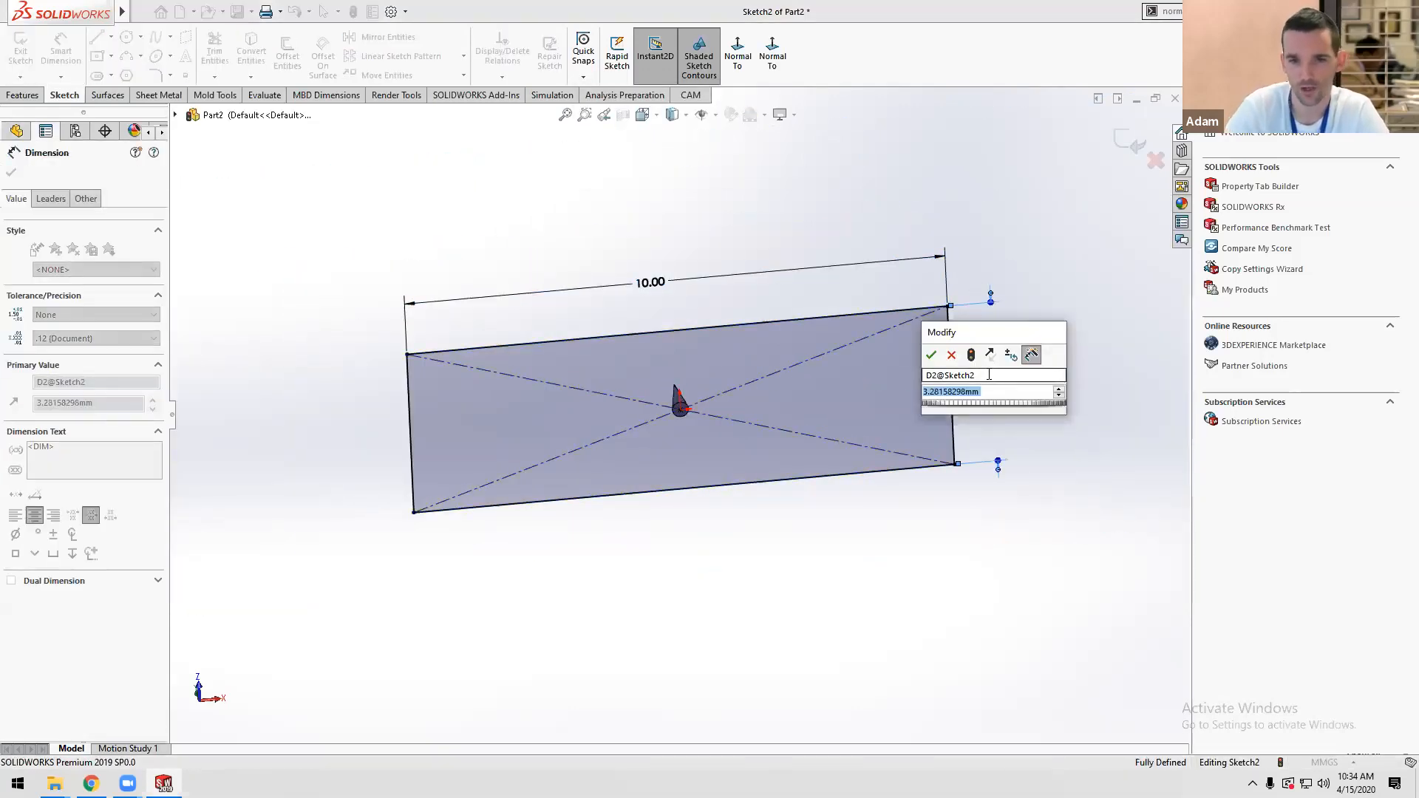
text(=)
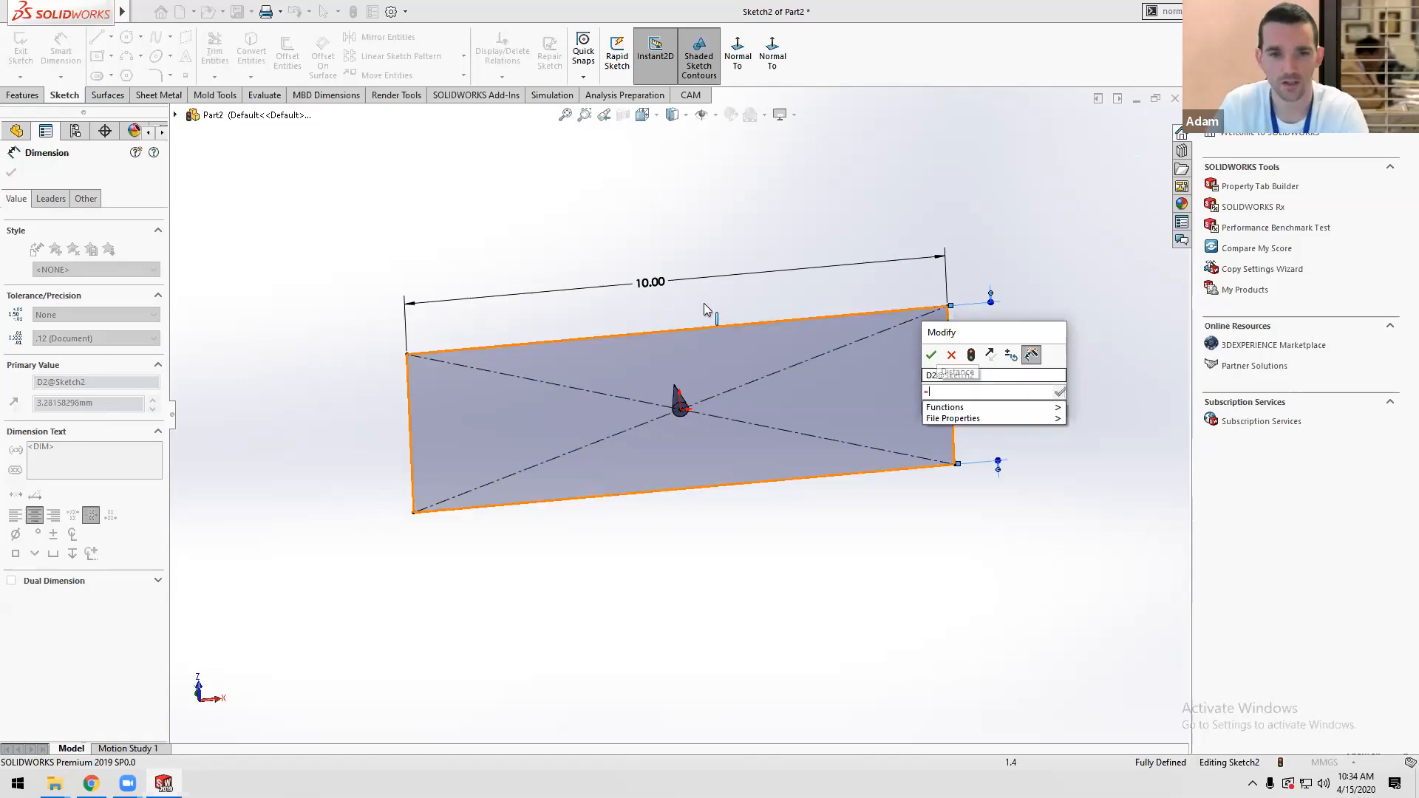
click(649, 284)
key(Return)
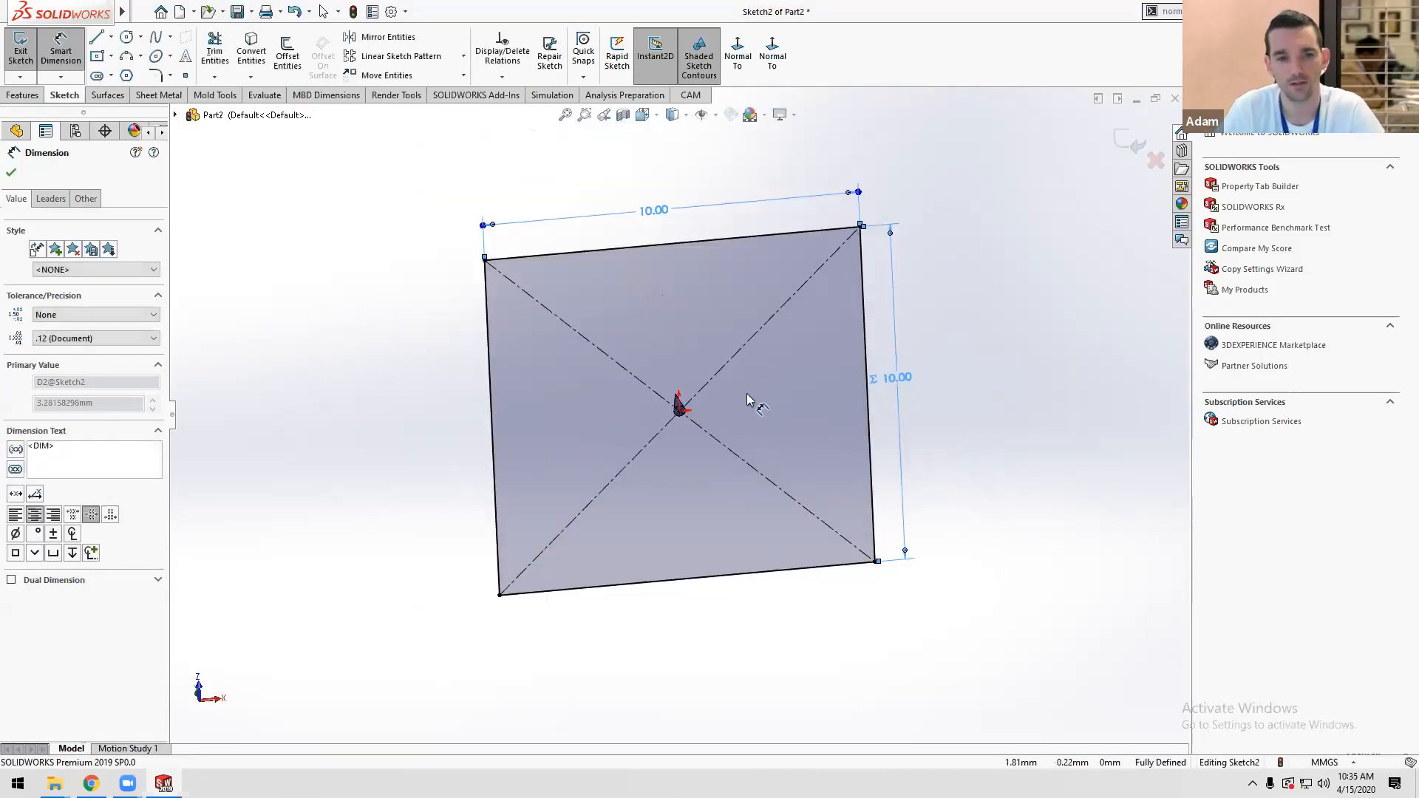
mouse_move(747, 399)
middle_down()
mouse_move(761, 507)
mouse_move(903, 539)
mouse_move(913, 579)
mouse_move(767, 544)
middle_up()
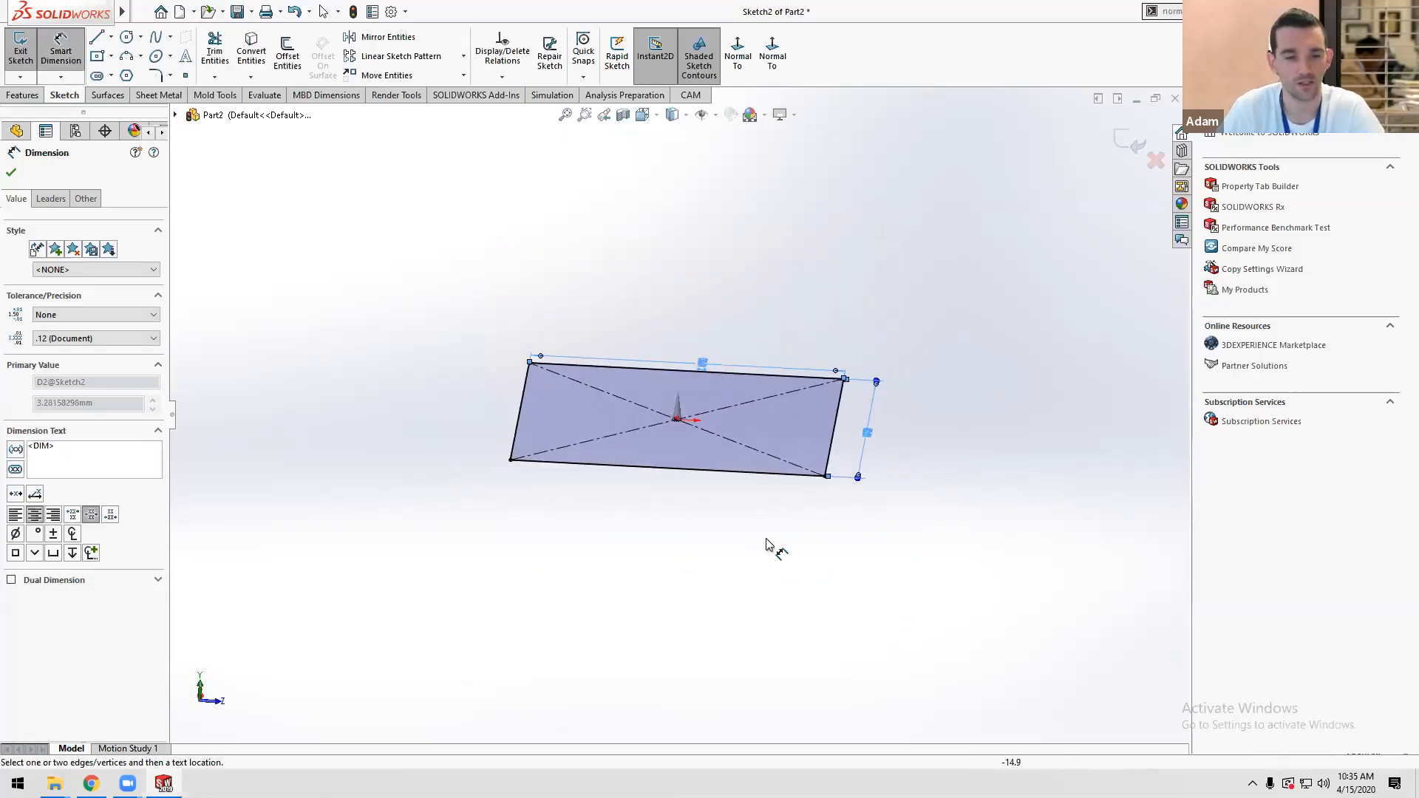
key(Escape)
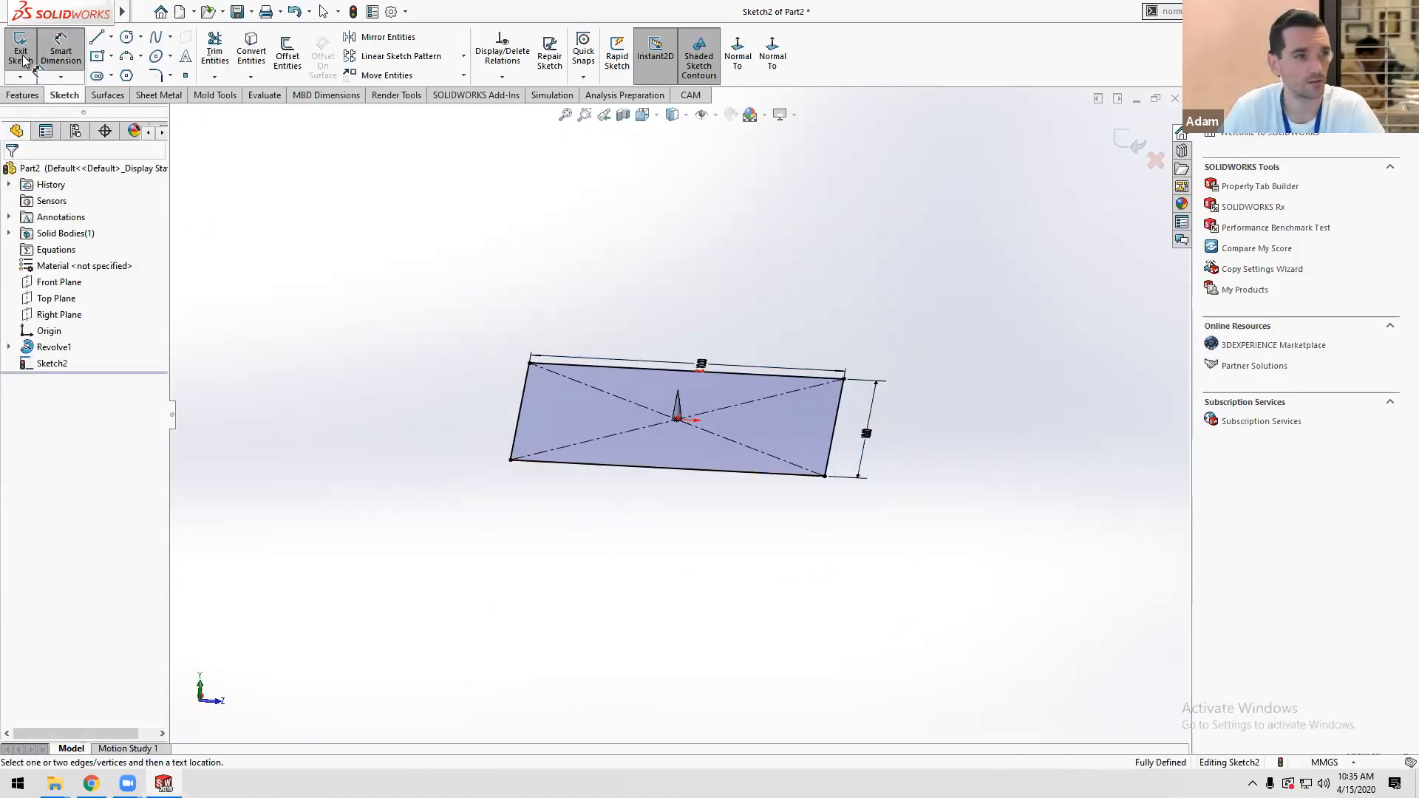
key(Escape)
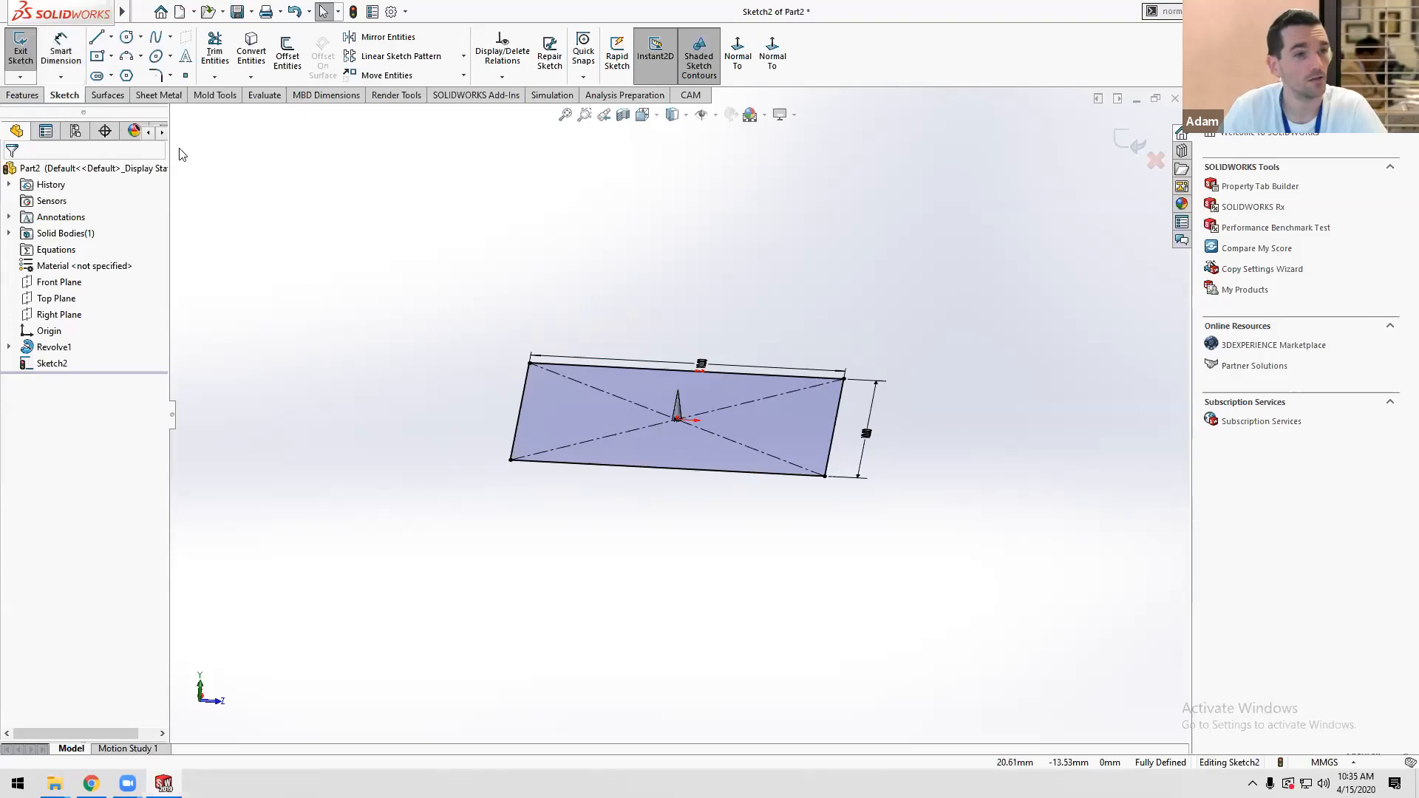
Extrude the square 2 mm as a blind boss away from the cone, merged with it.
click(21, 95)
click(27, 52)
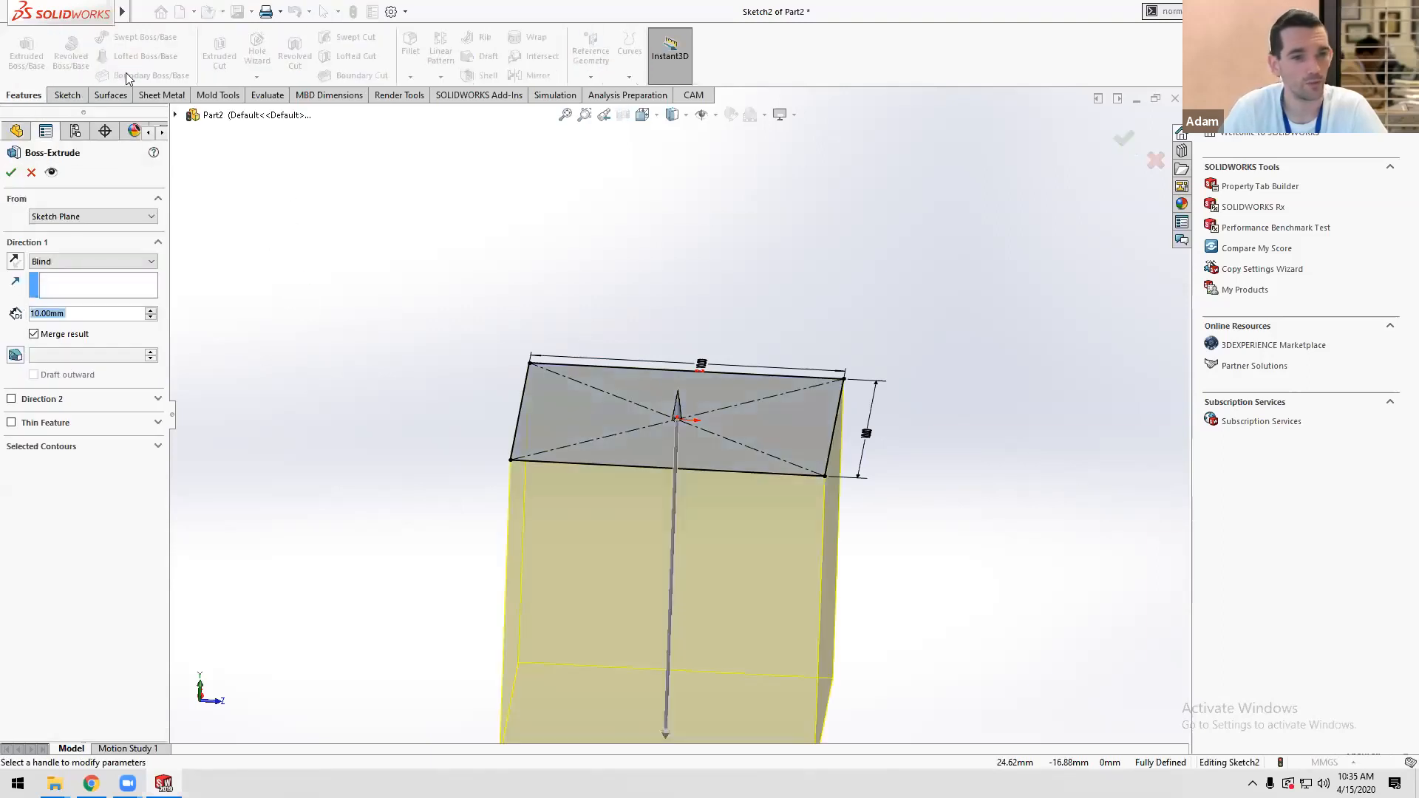
text(2)
key(Return)
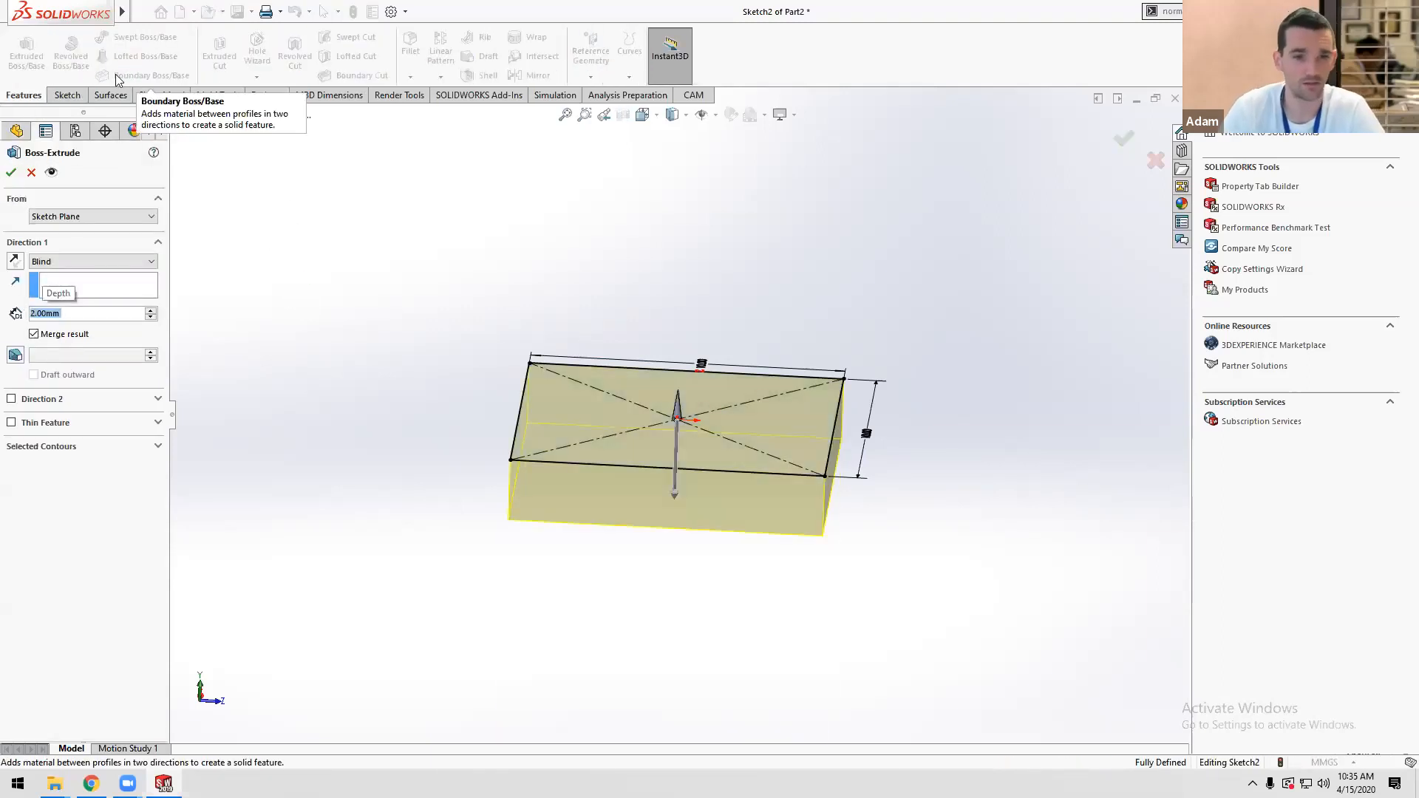
click(11, 173)
Start a Fill Pattern bounded by the block's top face, with the revolved cone as the feature to pattern.
middle_drag(728, 521, 672, 552)
click(456, 349)
scroll(659, 432, down, 5)
scroll(673, 412, up, 3)
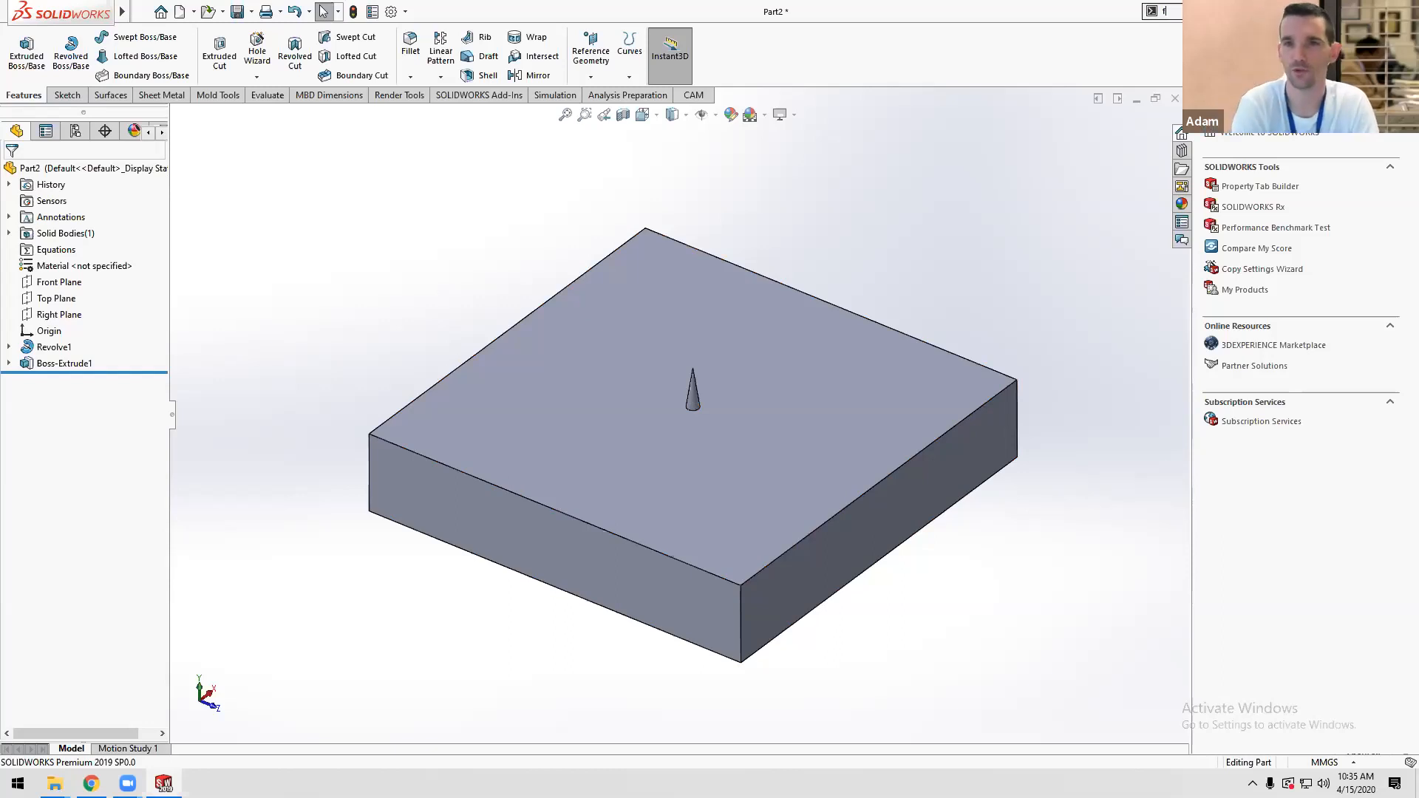
text(ill)
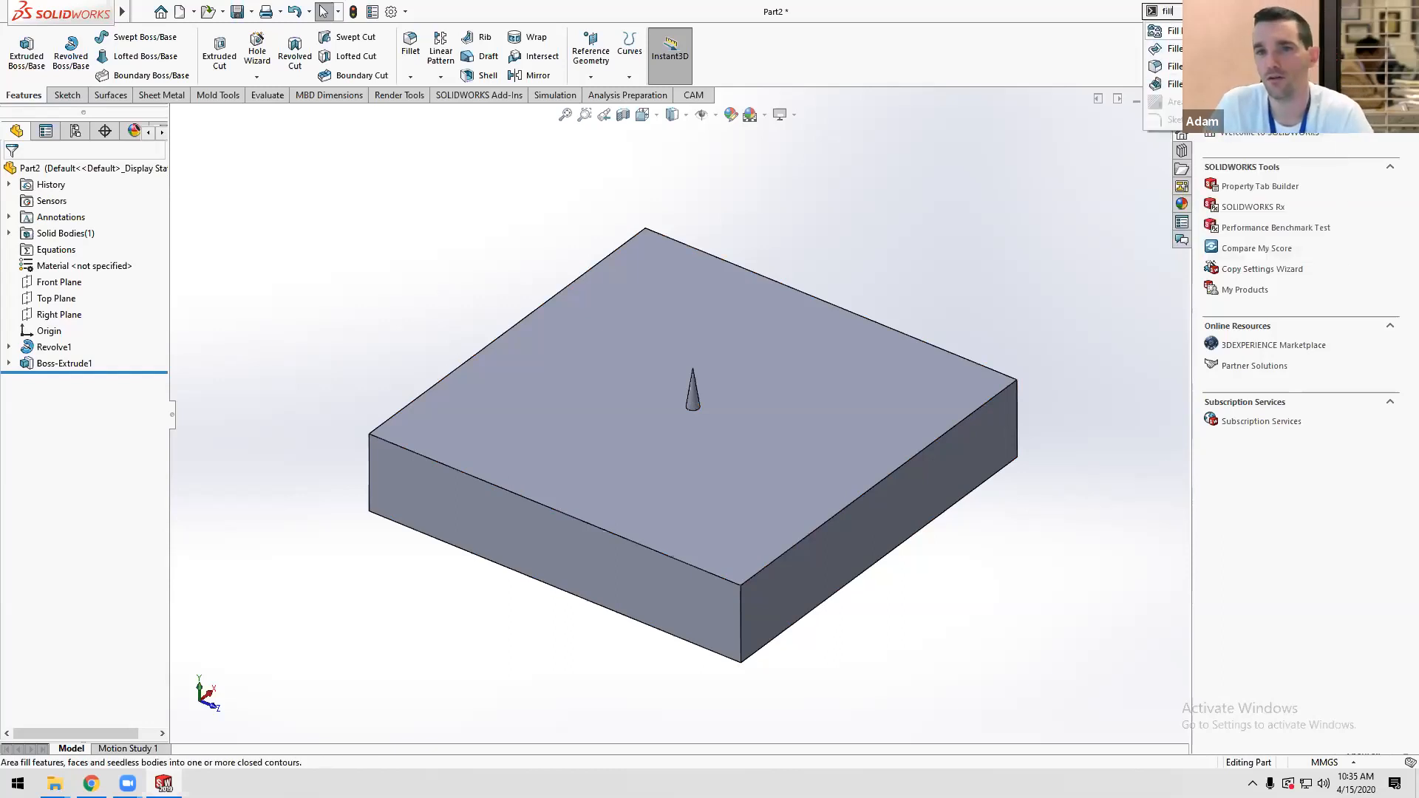
click(1174, 31)
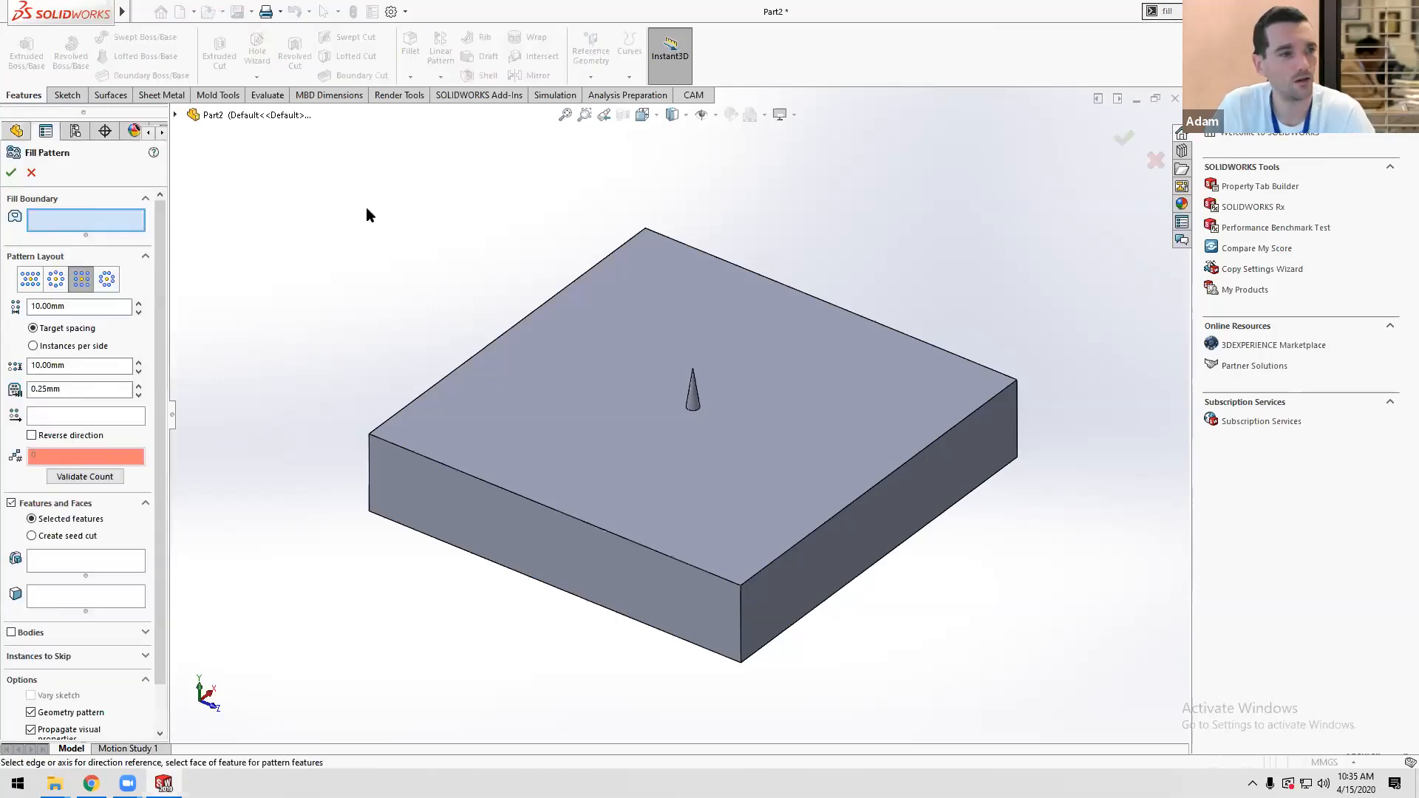
click(591, 389)
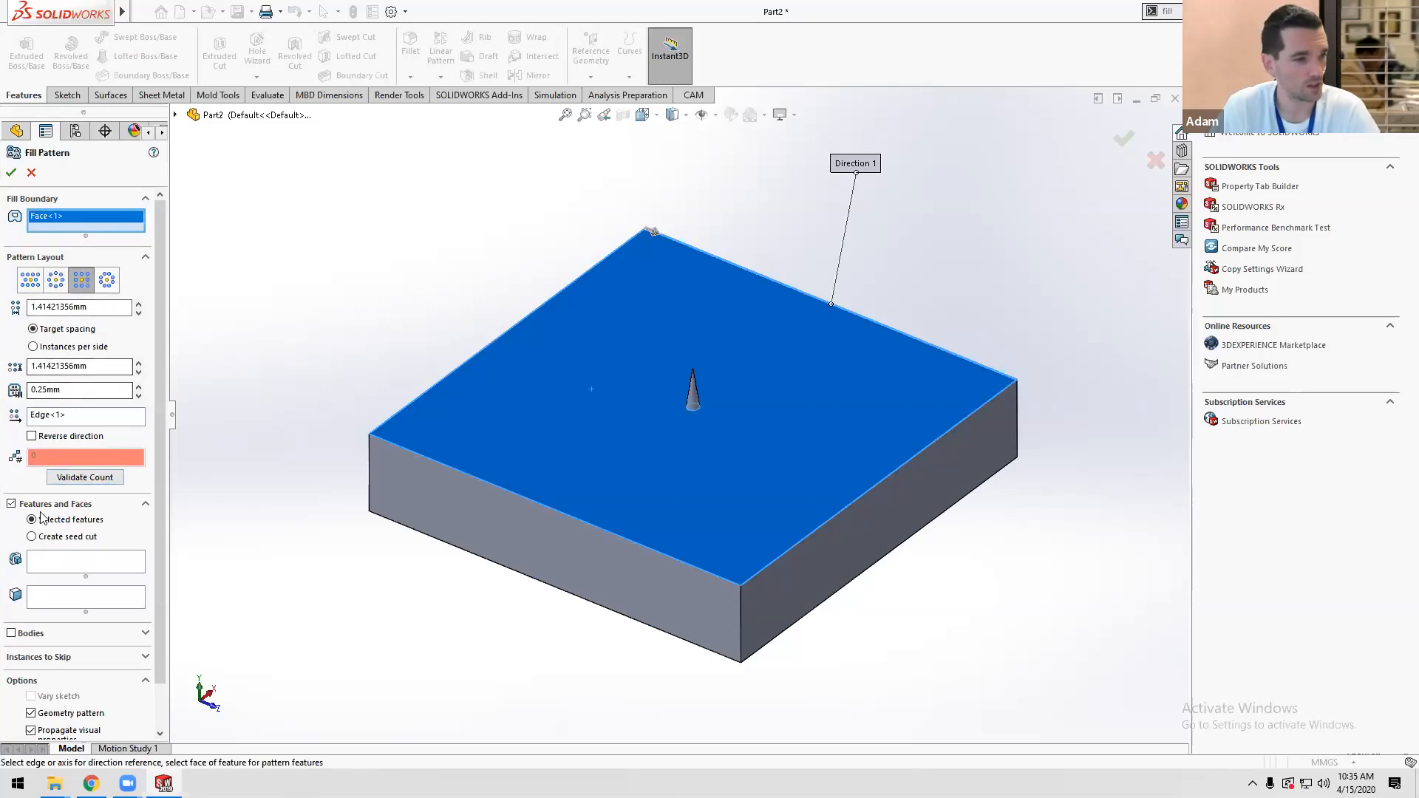
click(44, 416)
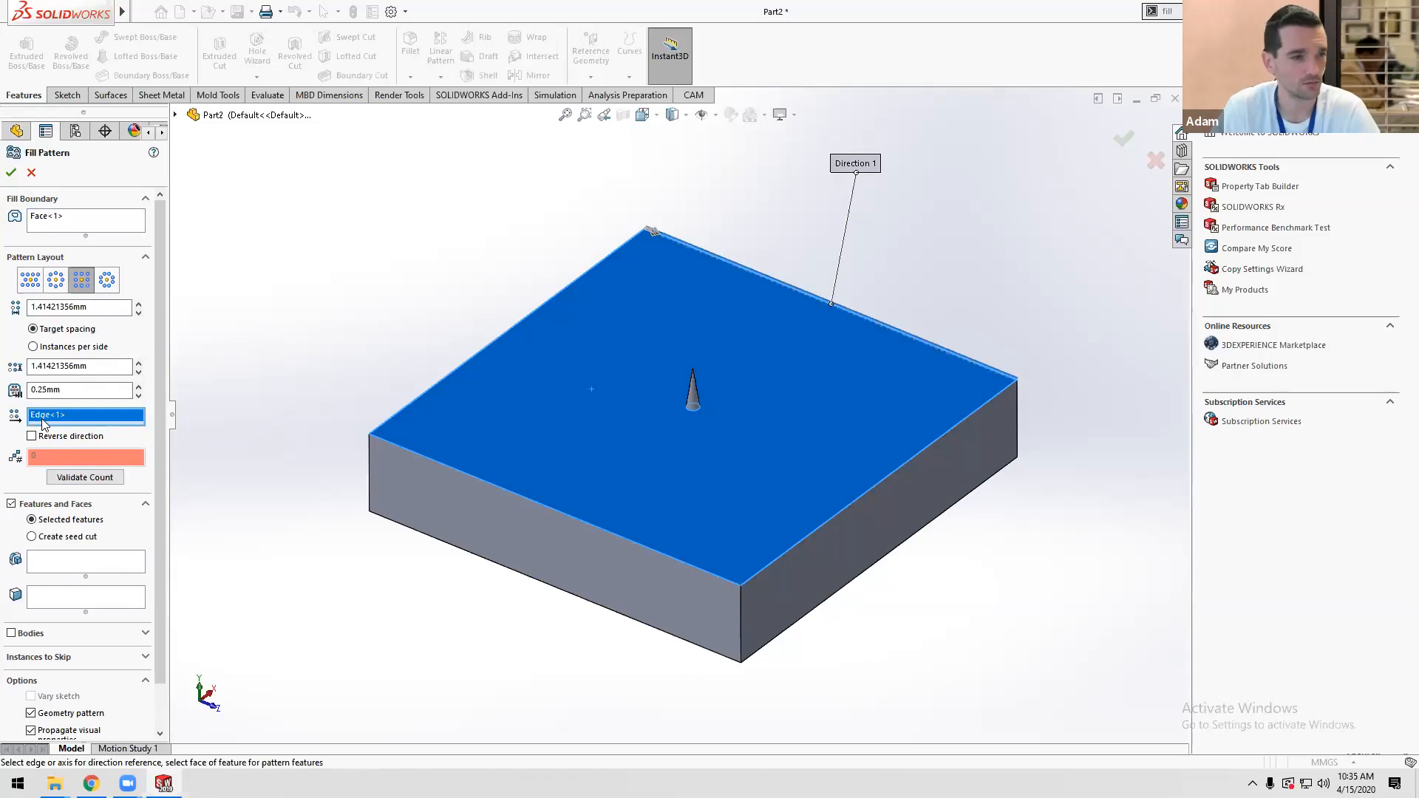
click(63, 567)
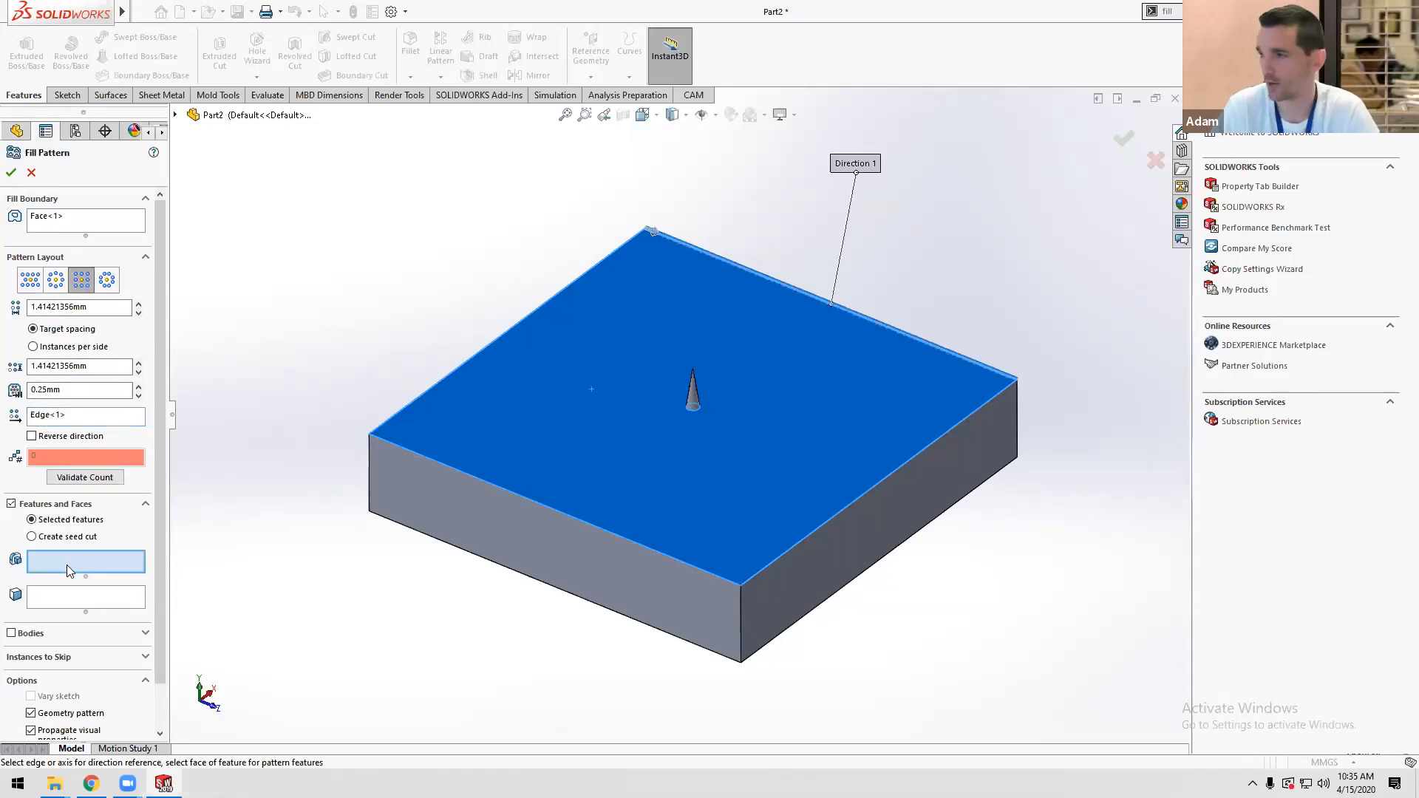
click(692, 395)
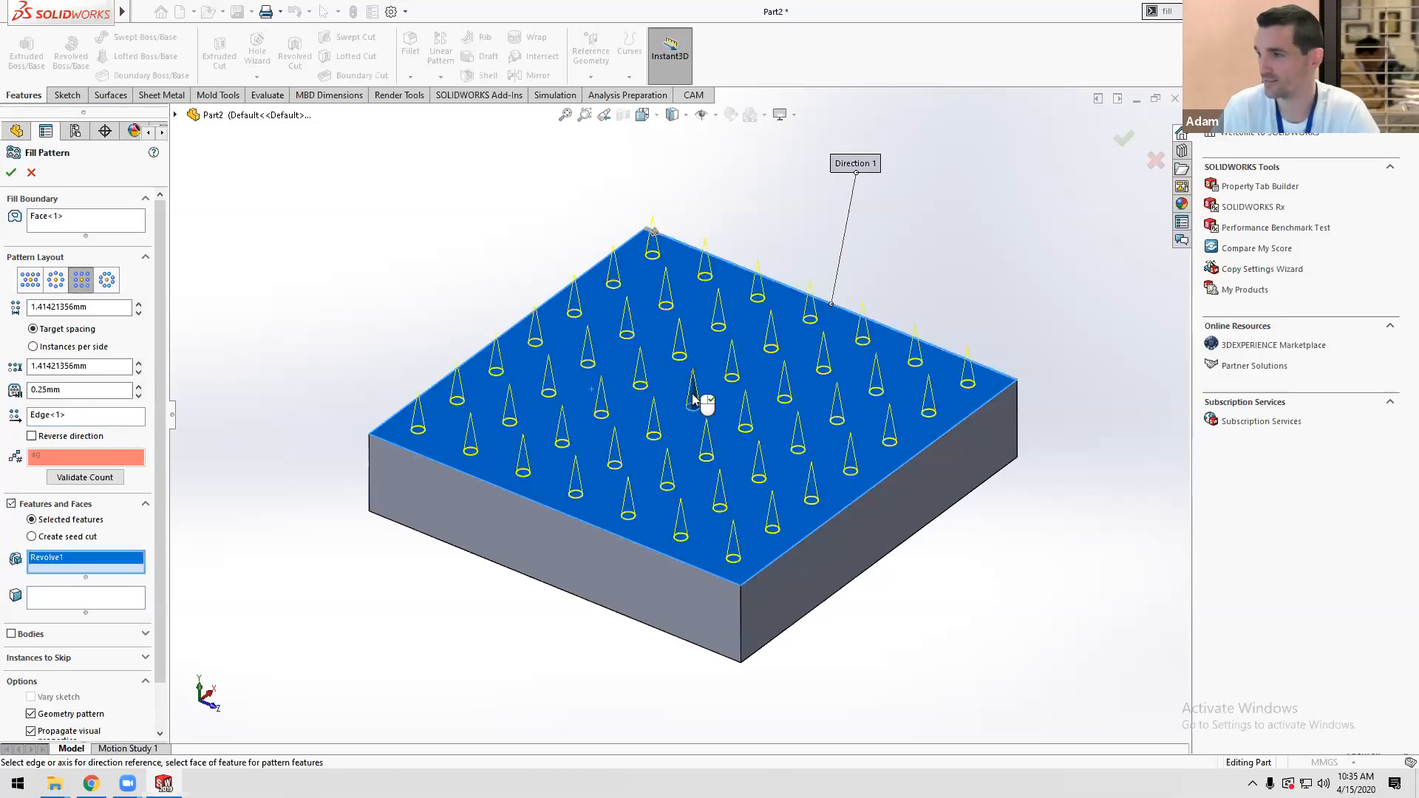
Set both the loop spacing and the instance spacing of the square fill layout to 0.5 mm.
click(31, 330)
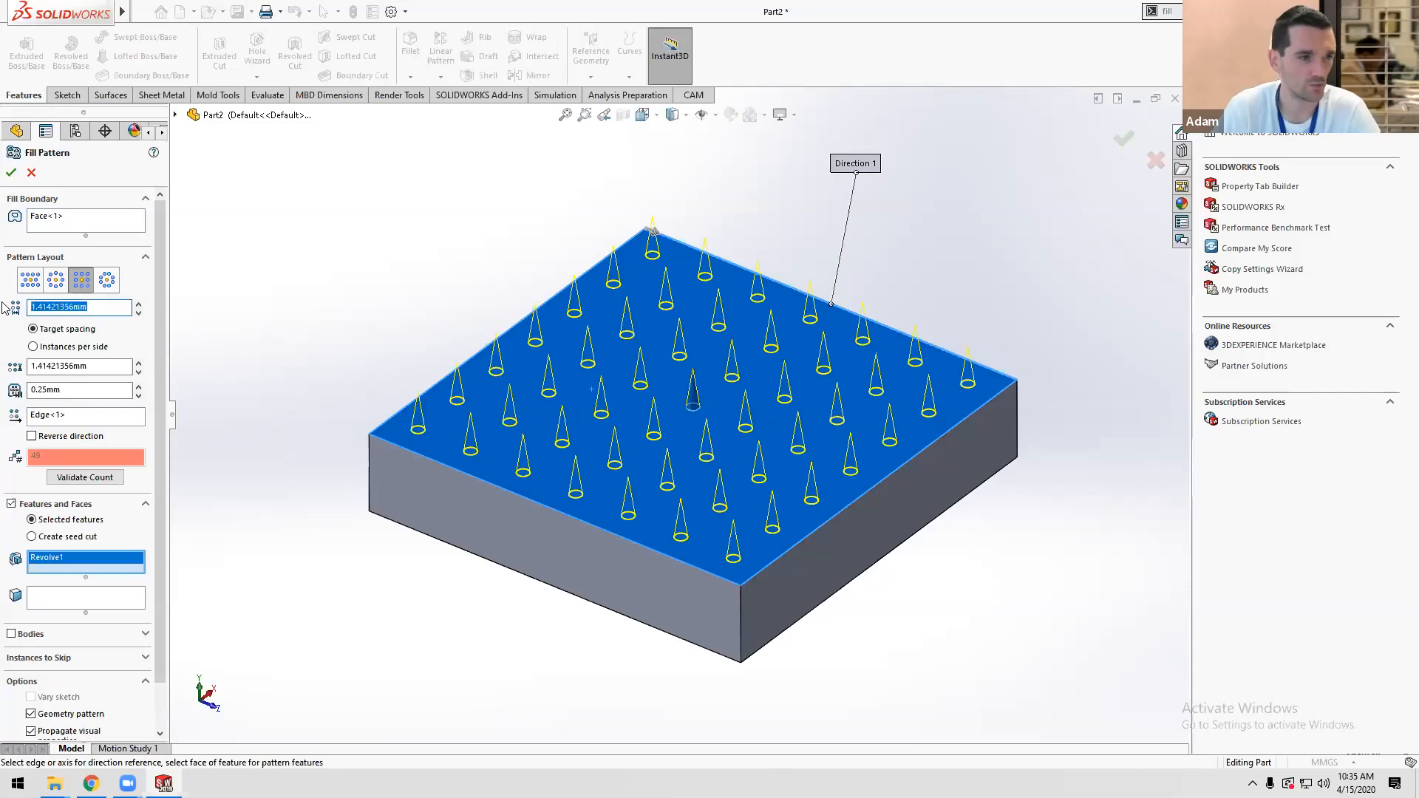
text(.5)
key(Return)
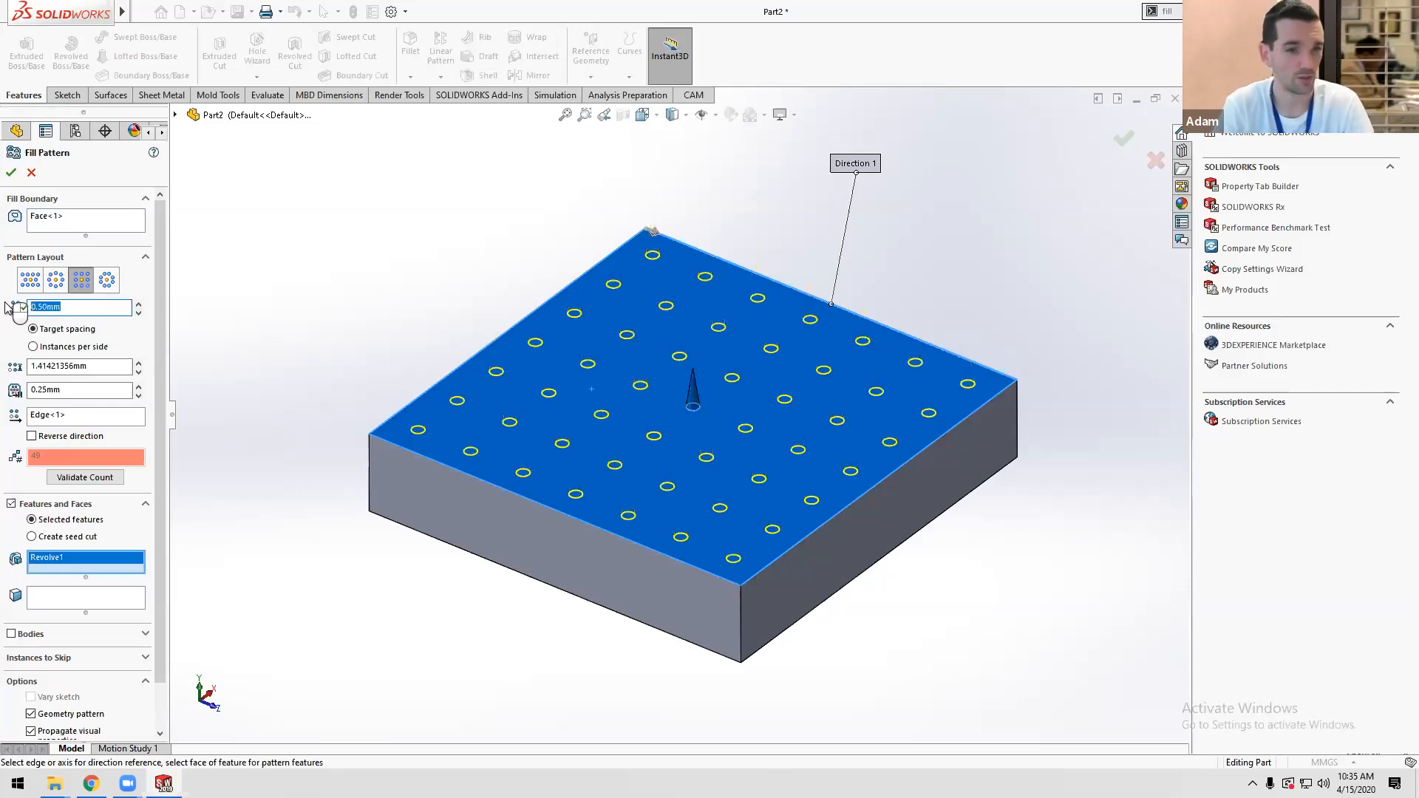
key(Tab)
key(Tab)
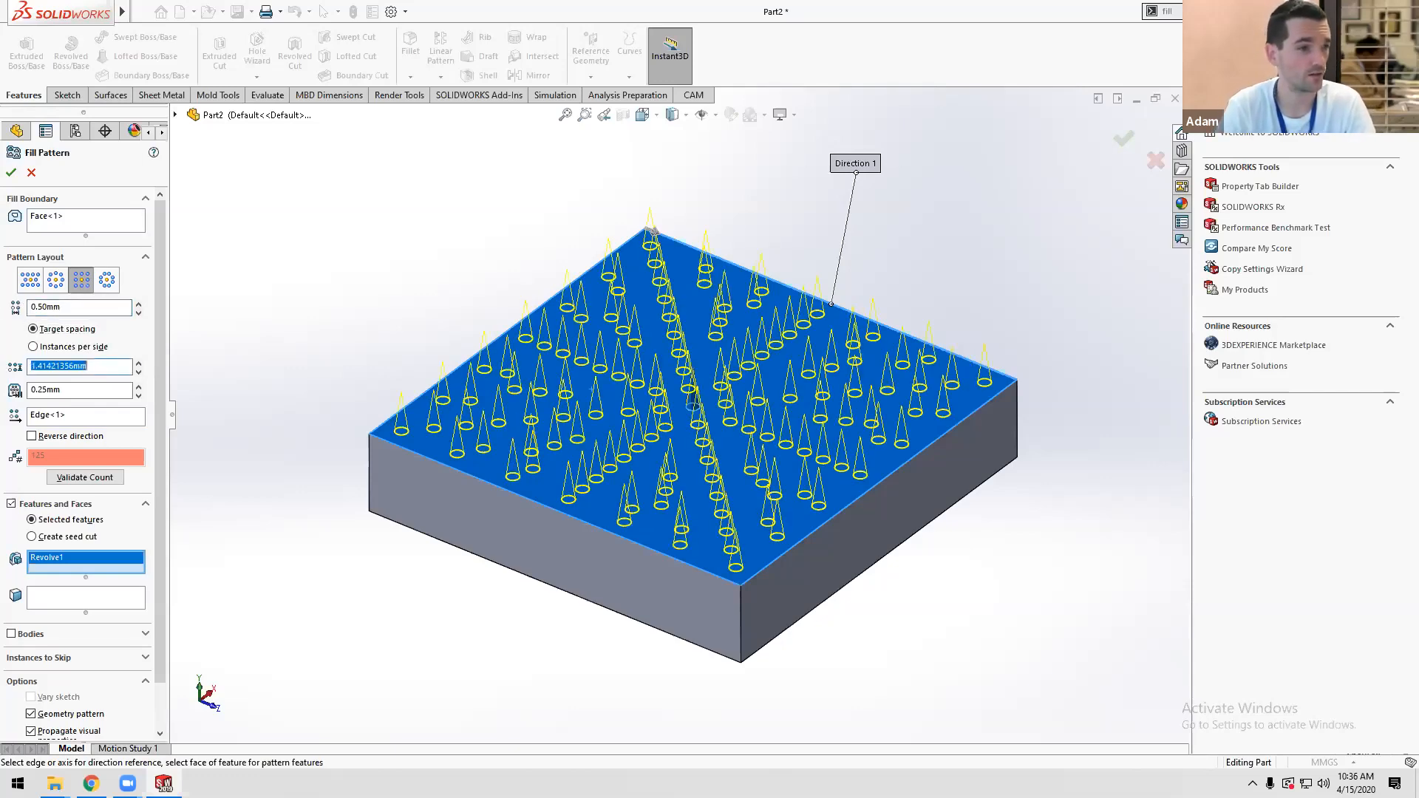
text(.5)
key(Return)
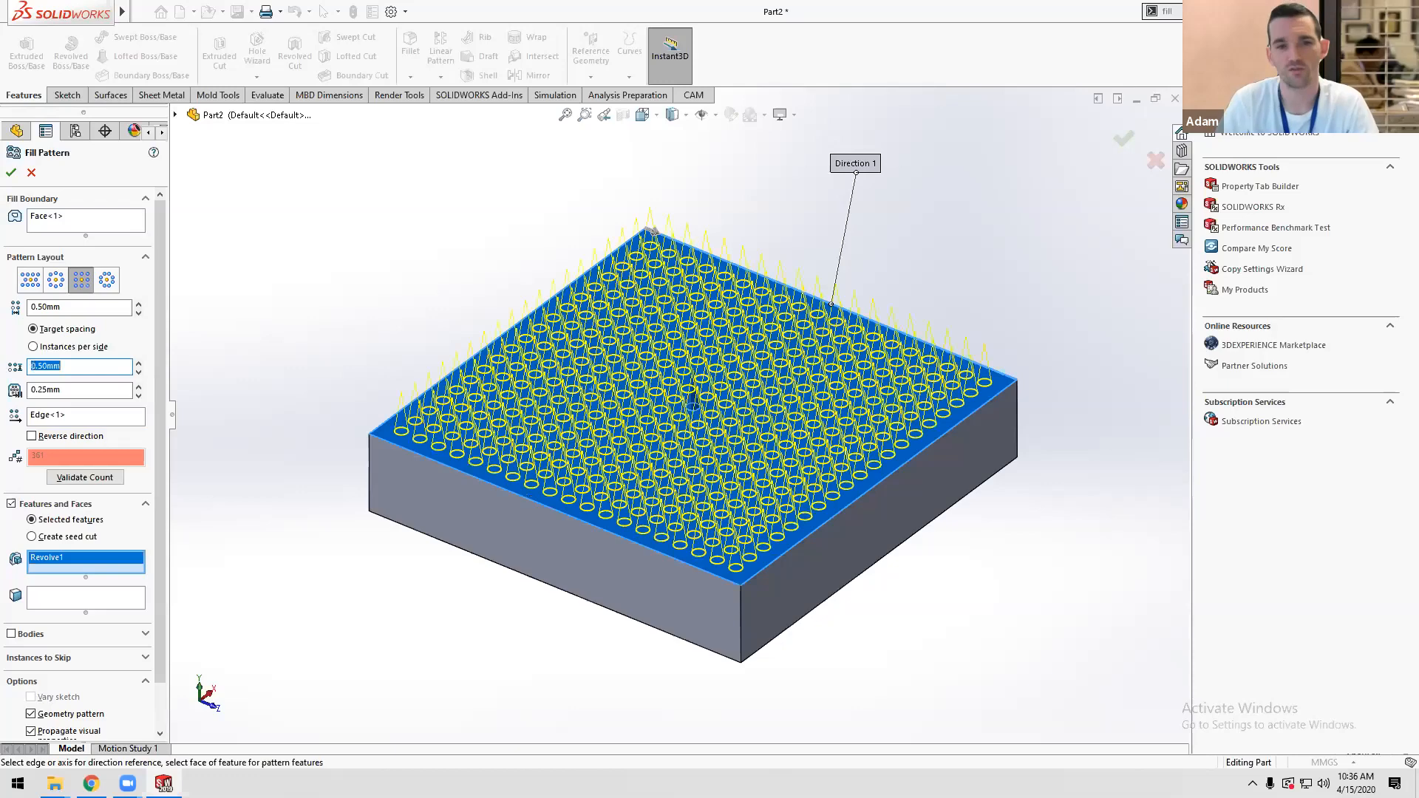
Try the circular layout for the fill pattern and inspect its preview from above and from the side.
click(56, 280)
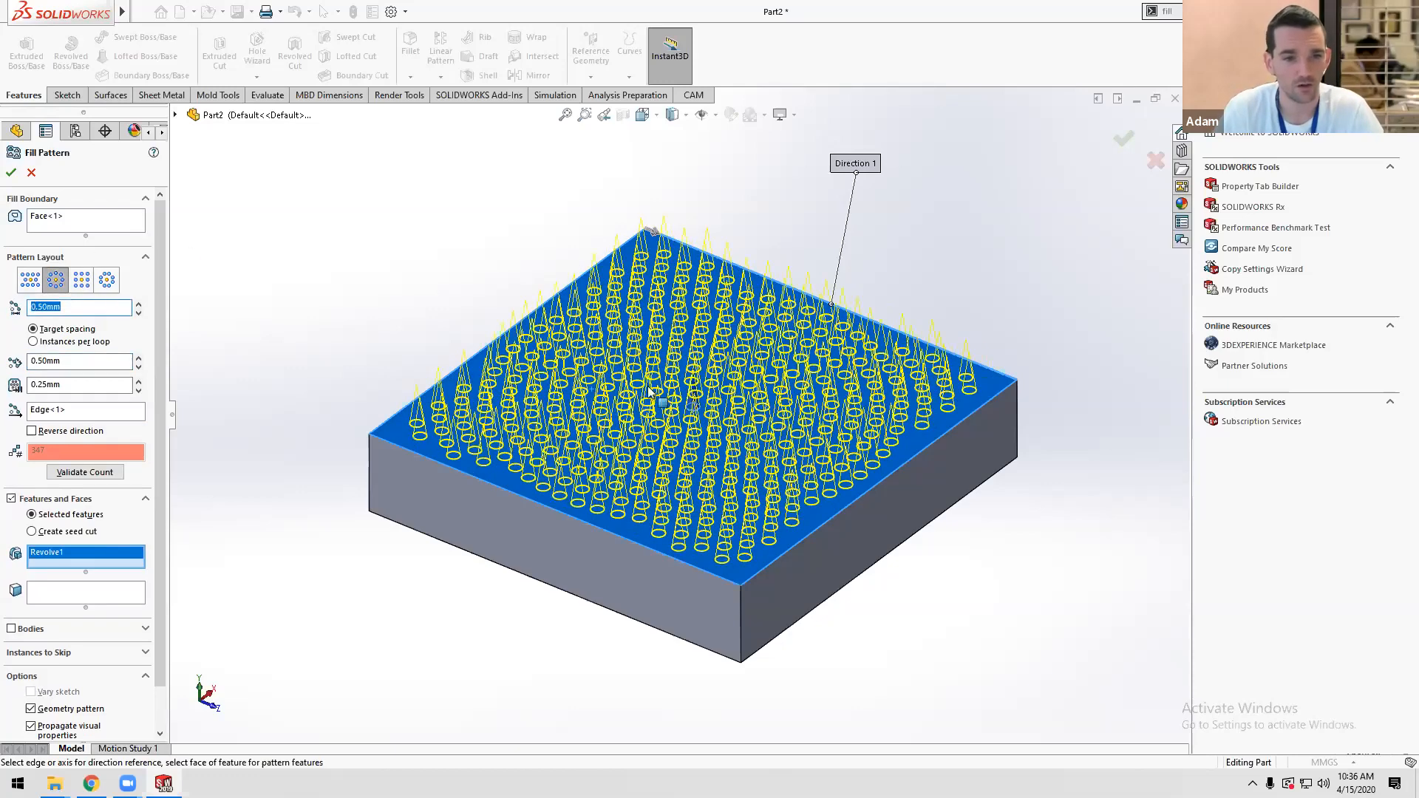
middle_drag(651, 390, 607, 499)
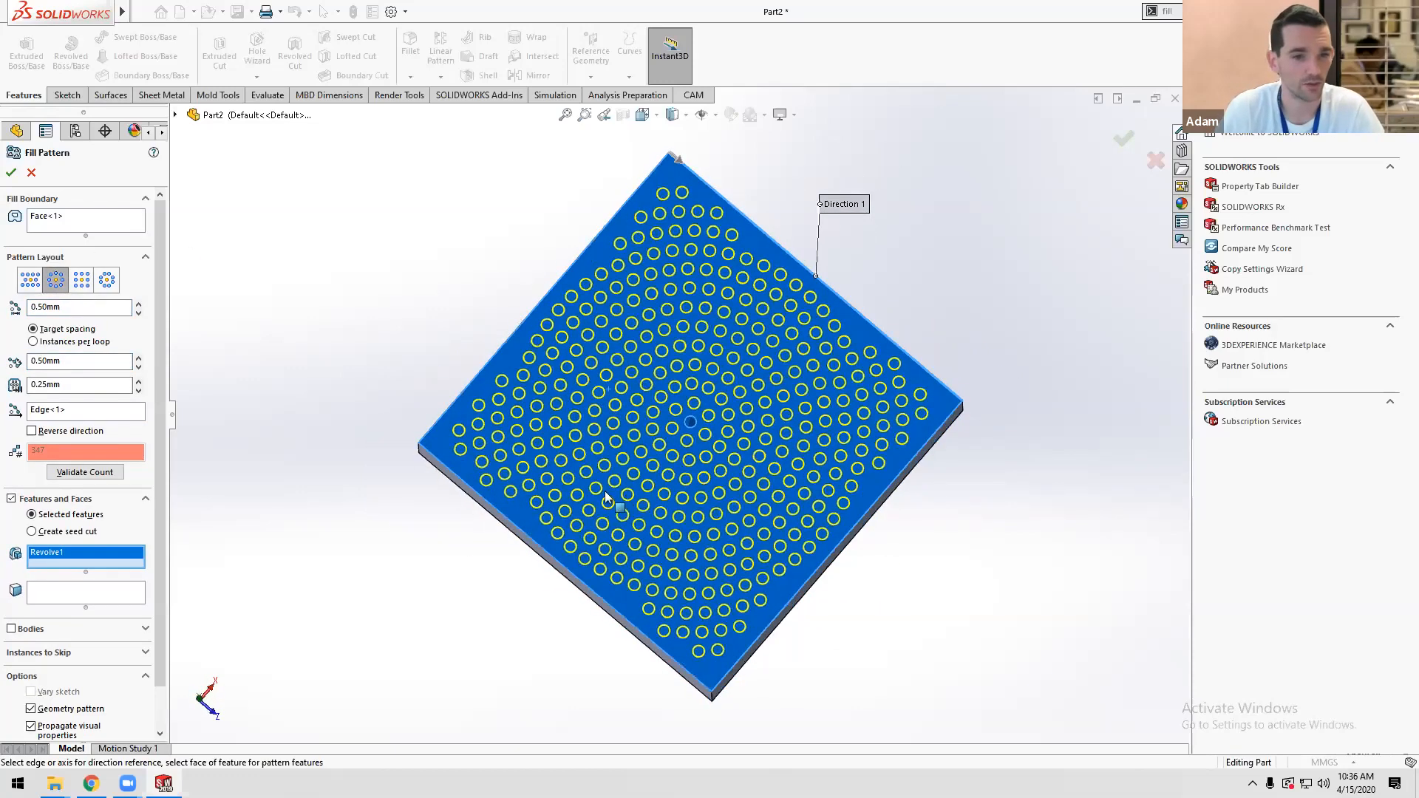
middle_drag(493, 396, 510, 278)
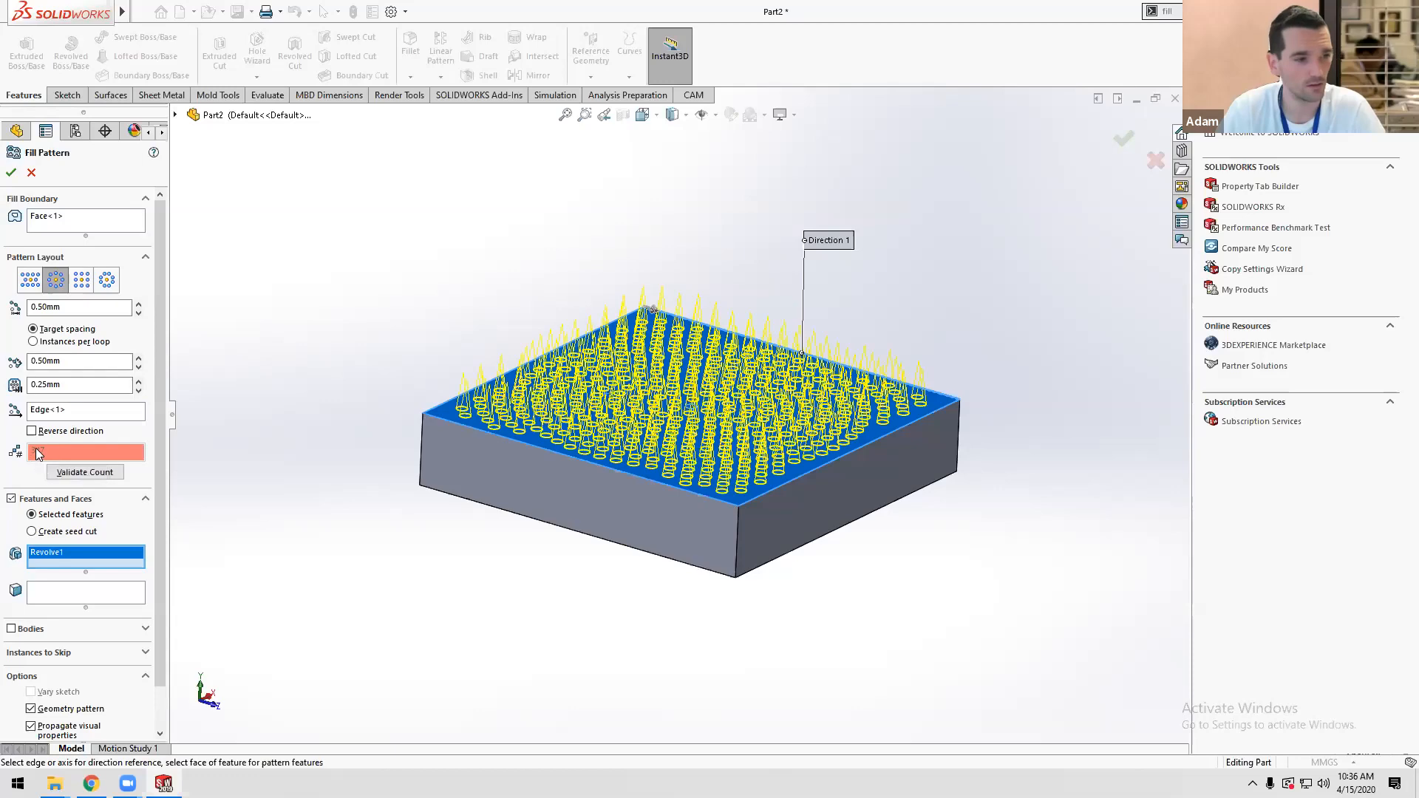
Try the square layout with a set number of instances per side and inspect the preview from above.
click(81, 280)
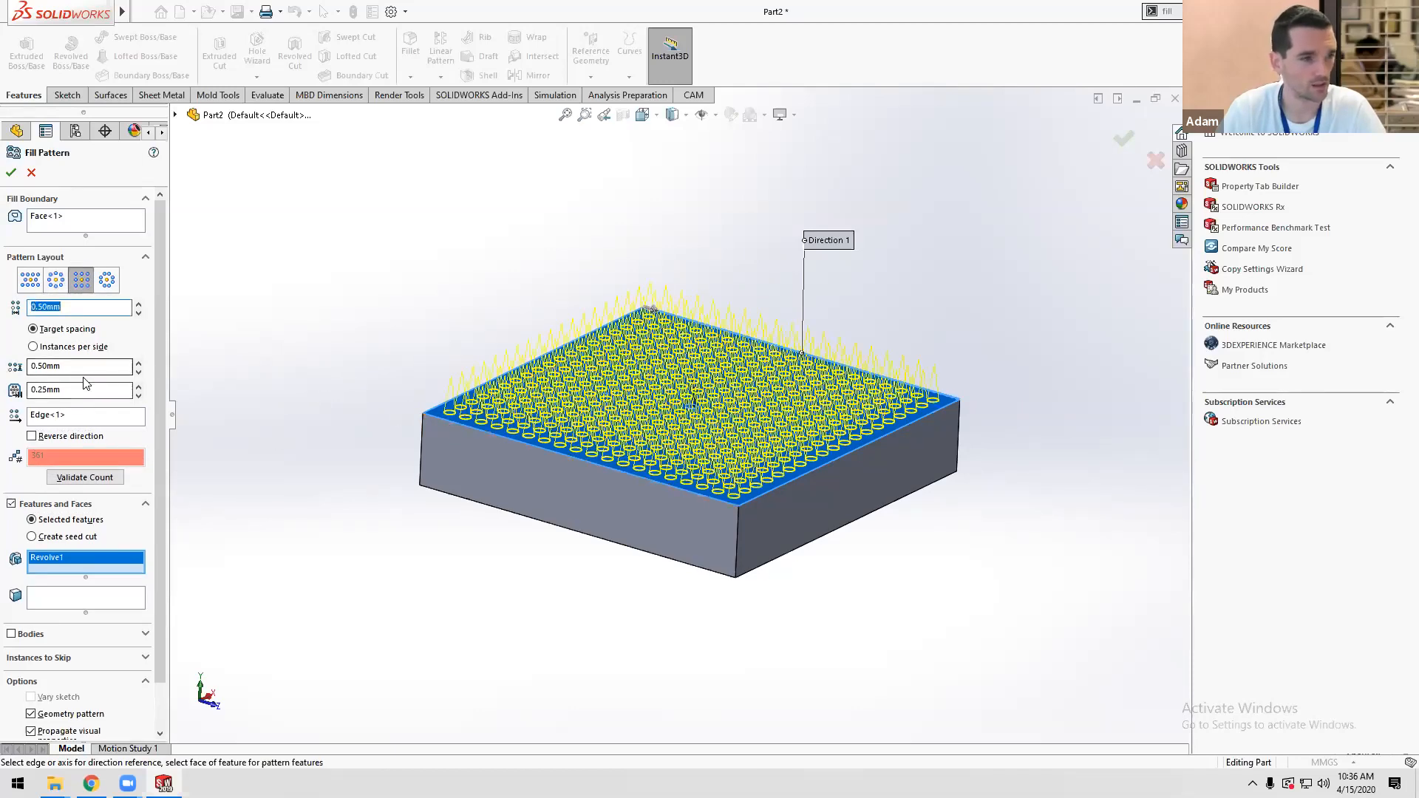
click(72, 347)
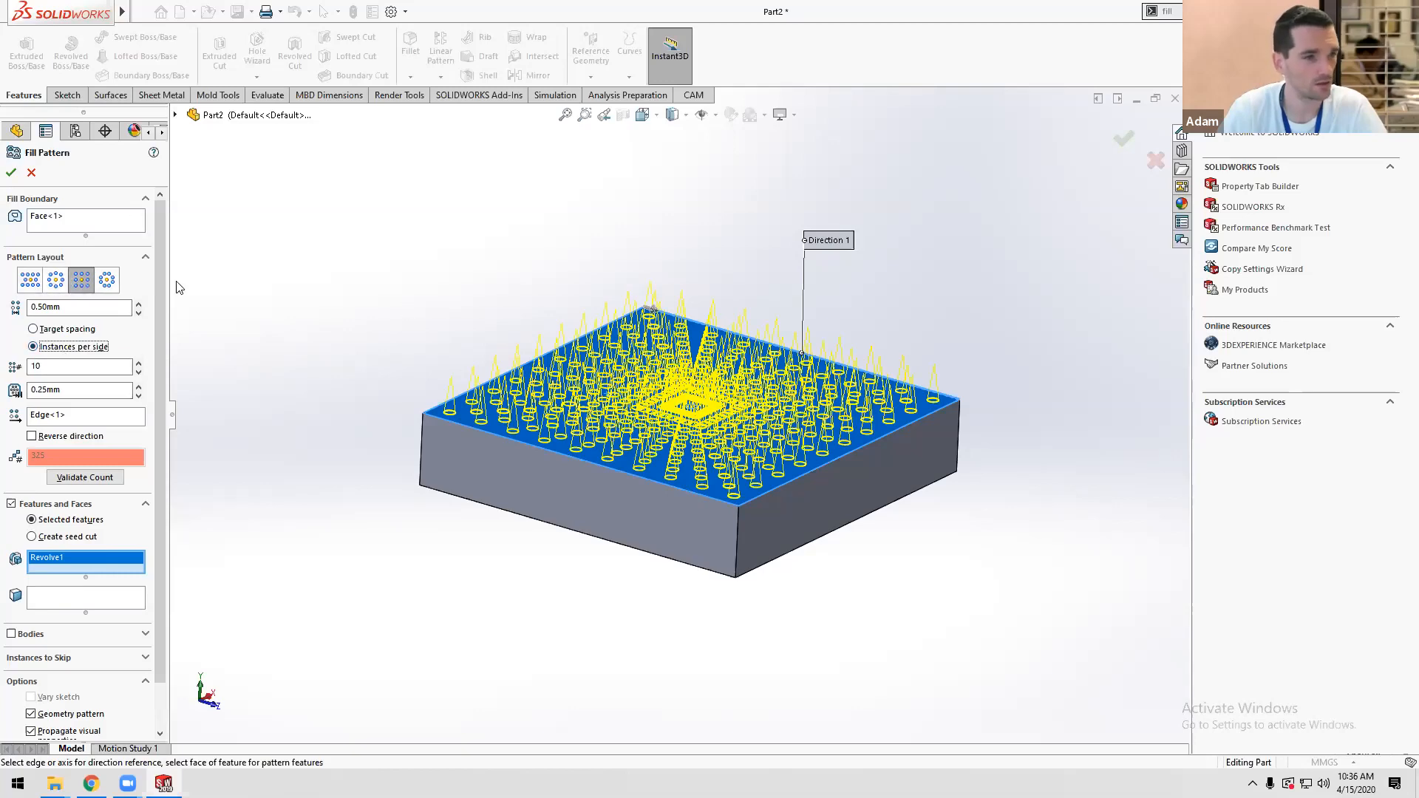
key(Up)
key(Up)
key(Up)
key(Right)
key(Right)
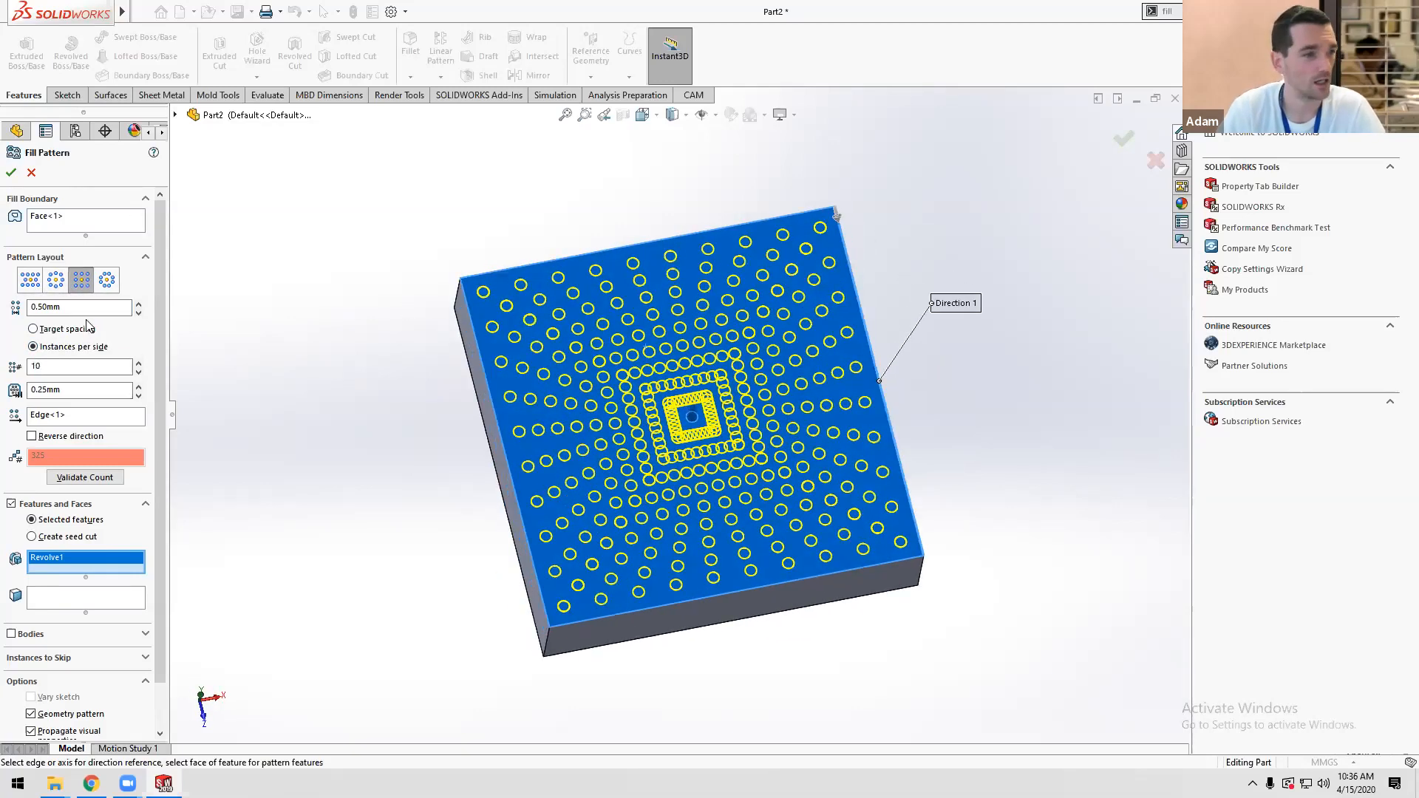
key(Up)
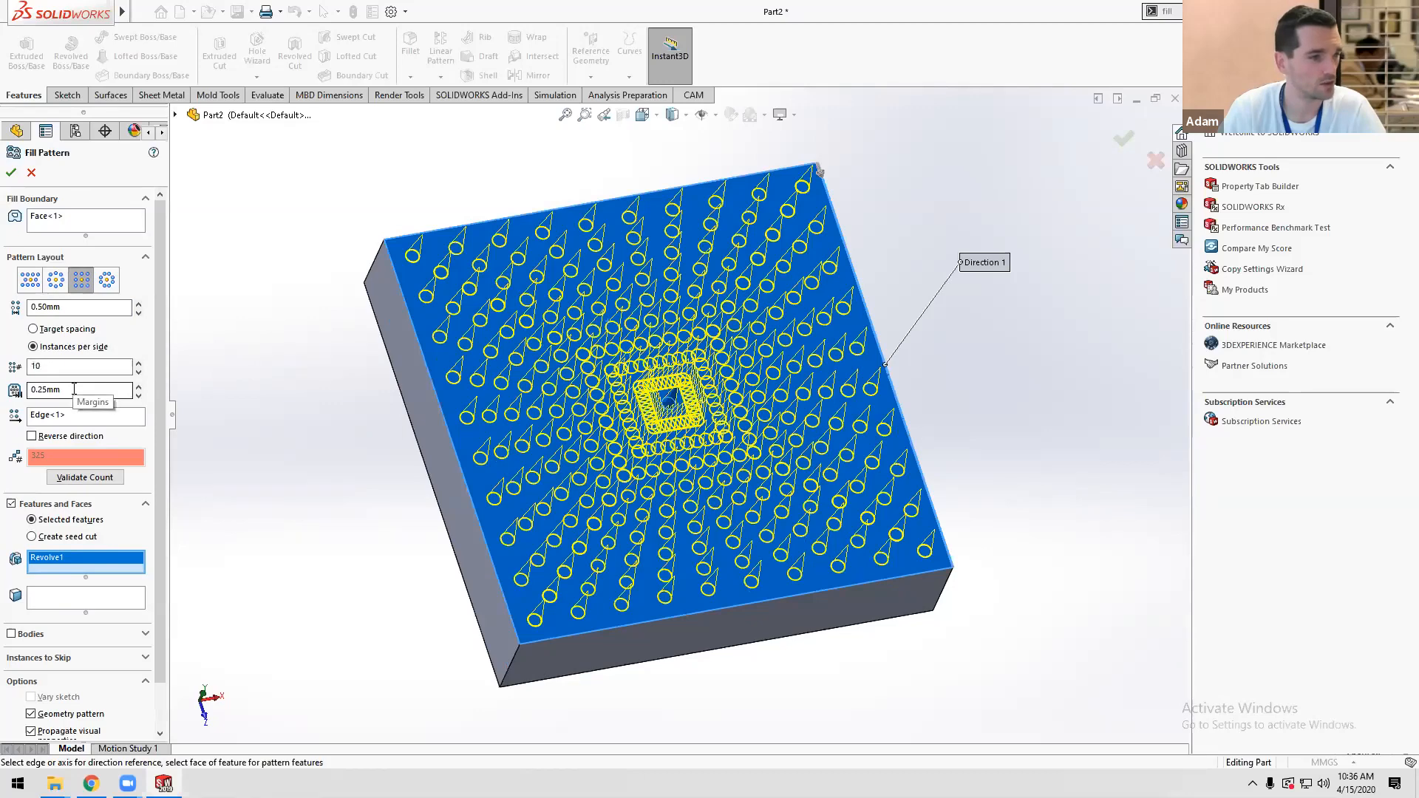
Return the square layout to target spacing and set its loop spacing to 1 mm.
click(51, 330)
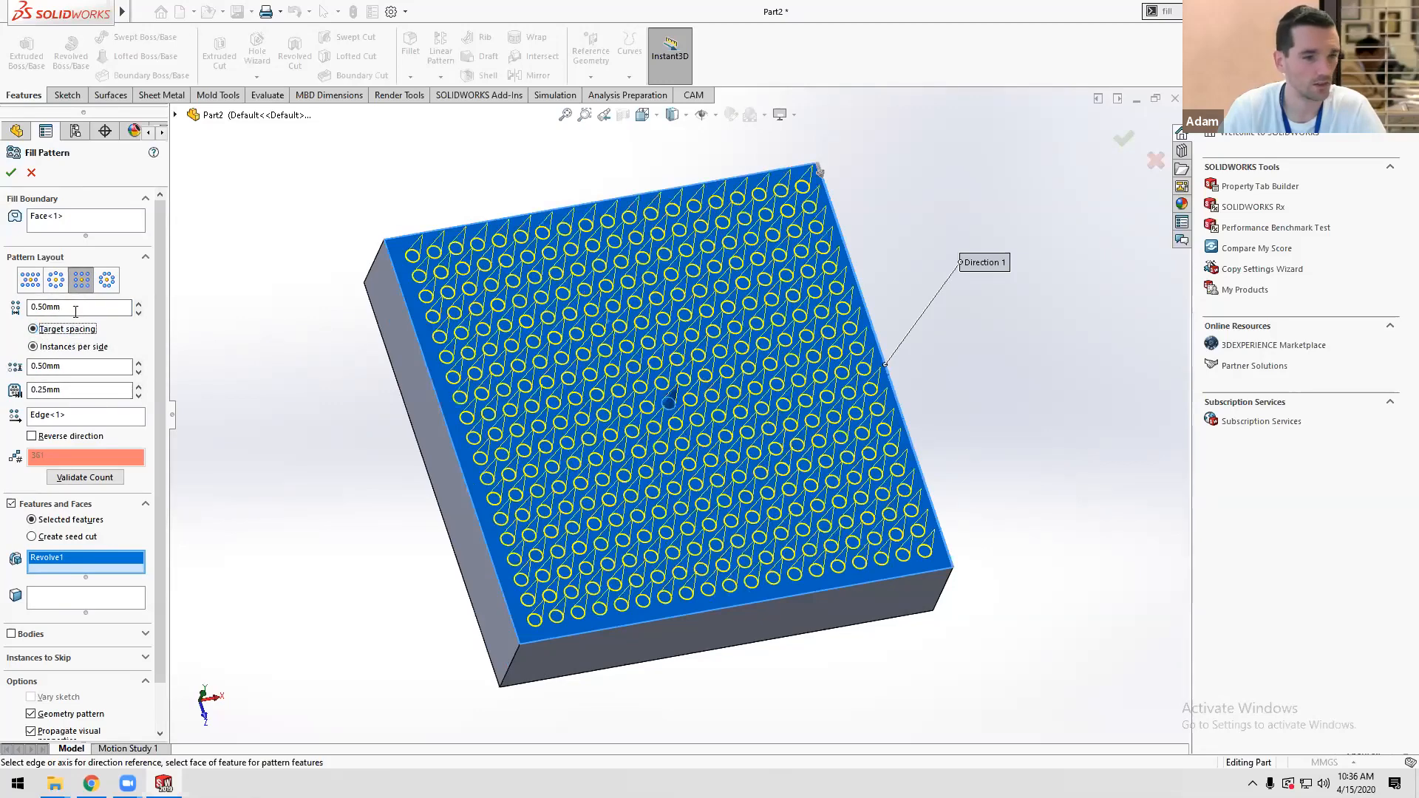
double_click(31, 307)
text(1)
key(Return)
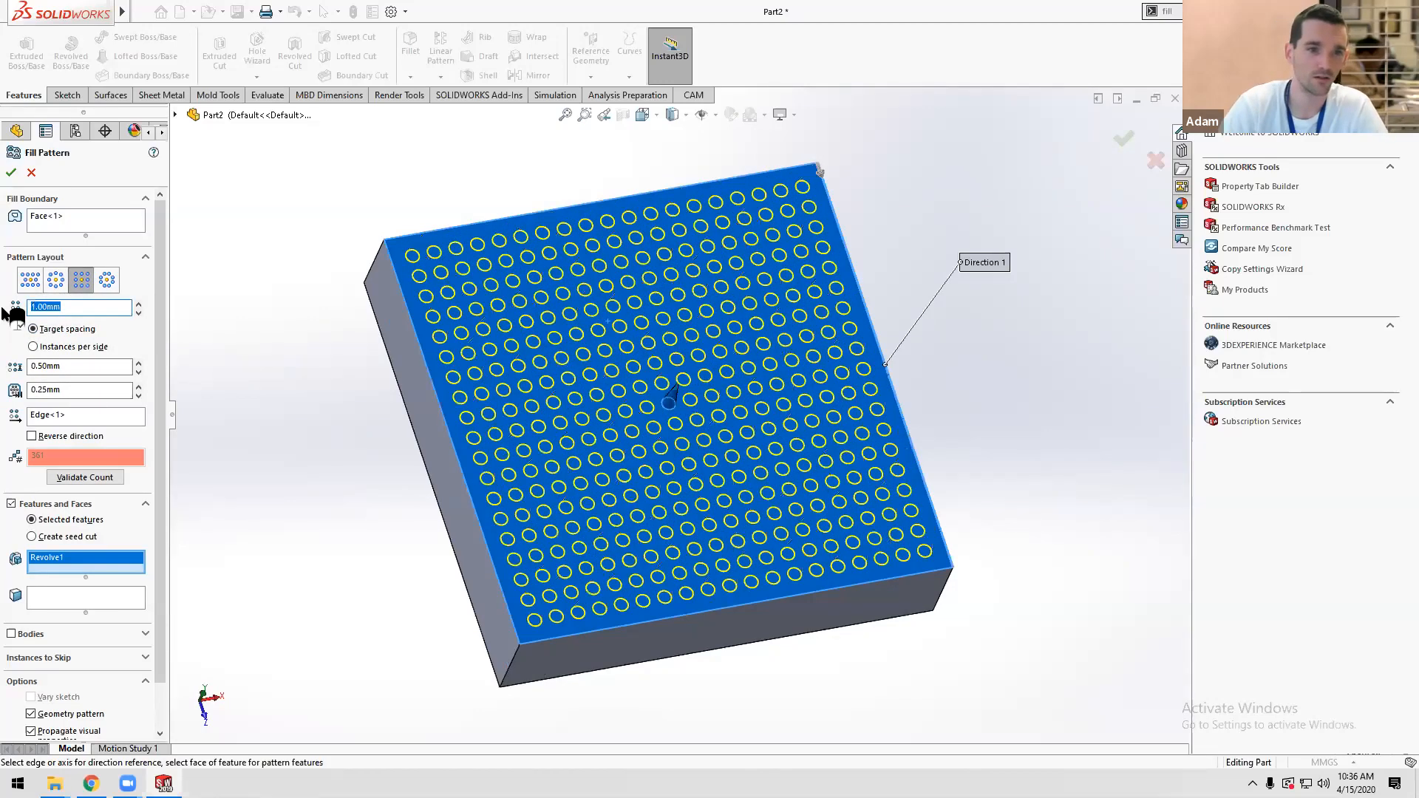
Change the fill pattern to the perforation layout with a stagger angle of 90 degrees.
click(29, 280)
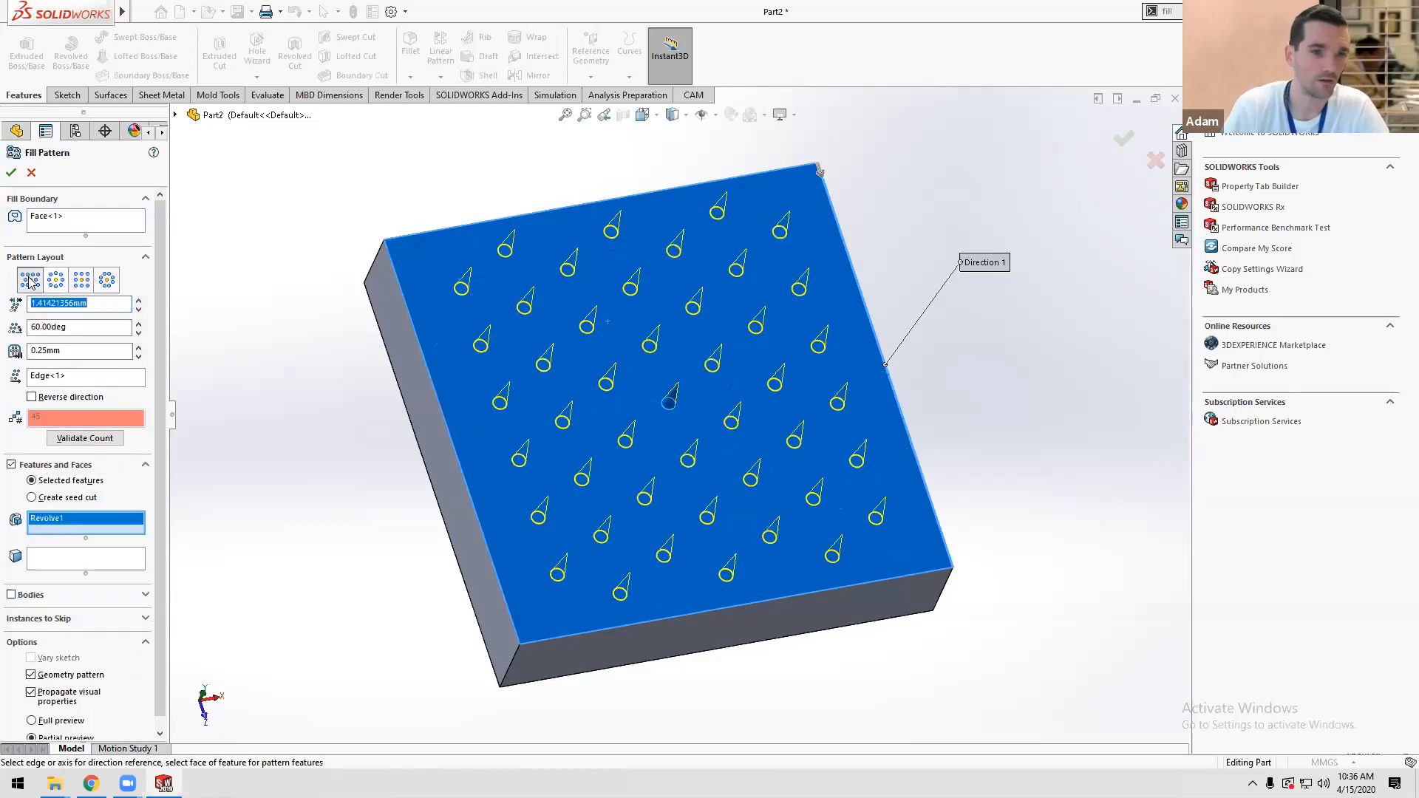
click(77, 328)
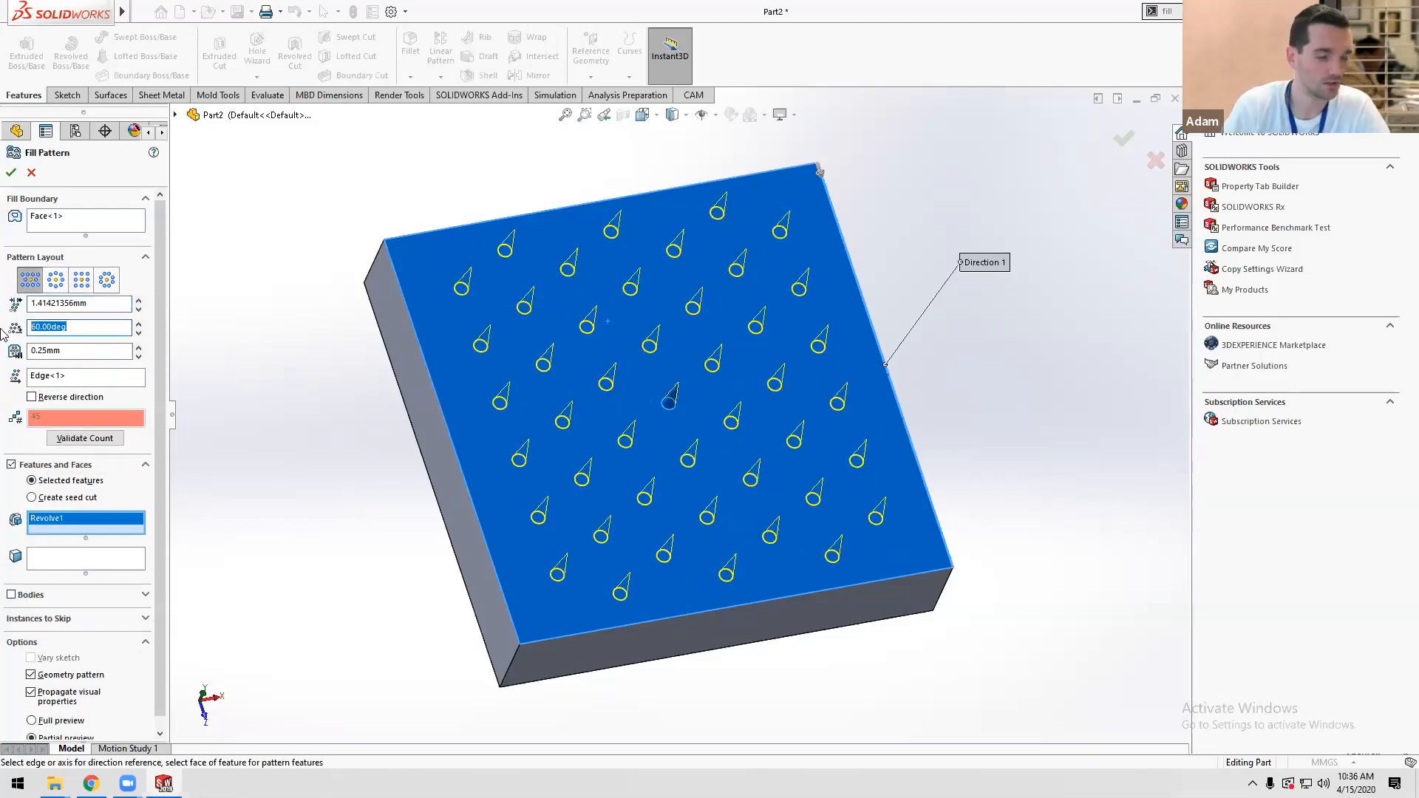
text(90)
key(Return)
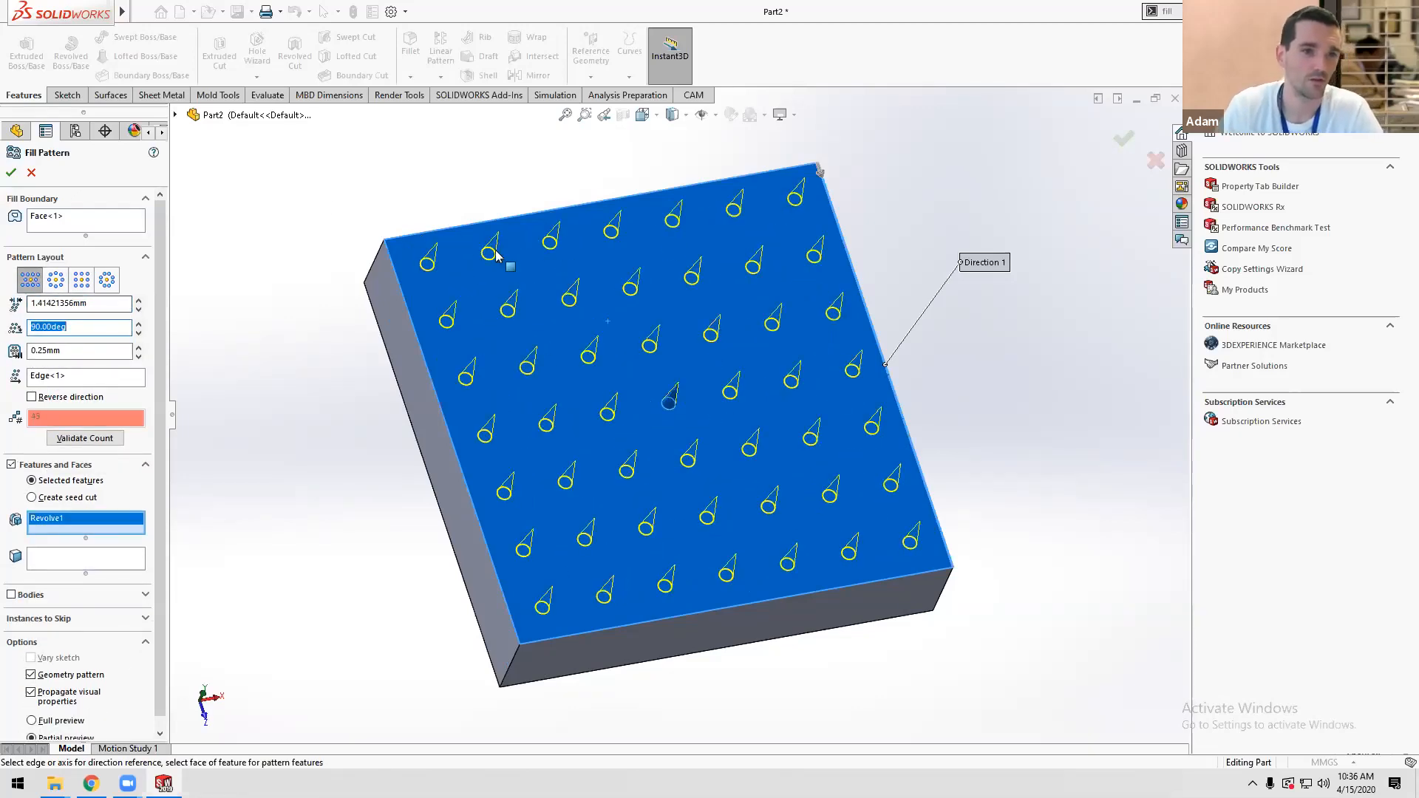
Try an instance spacing of 1.25 mm for the perforation layout and reduce it to 1 mm.
click(111, 302)
text(1)
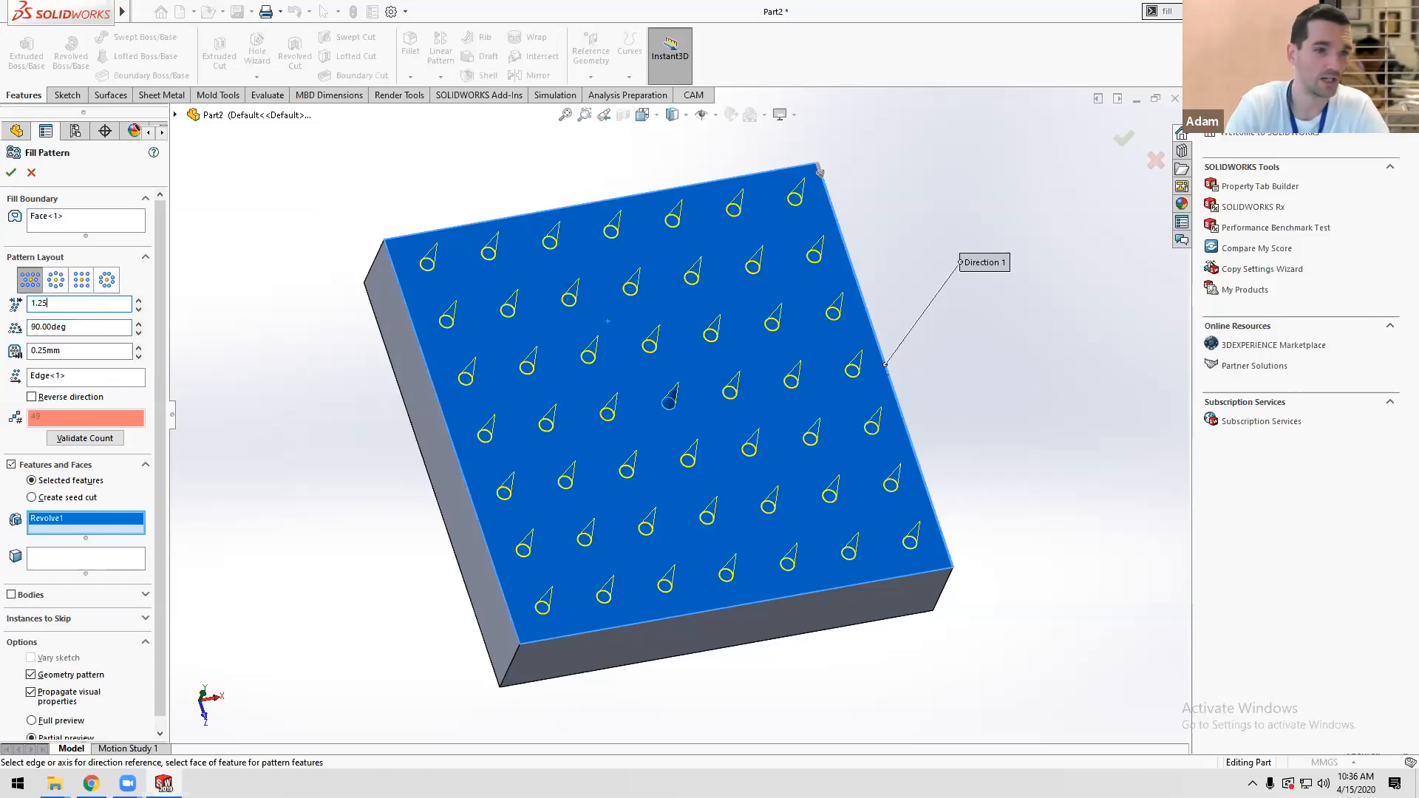
text(.25)
key(Return)
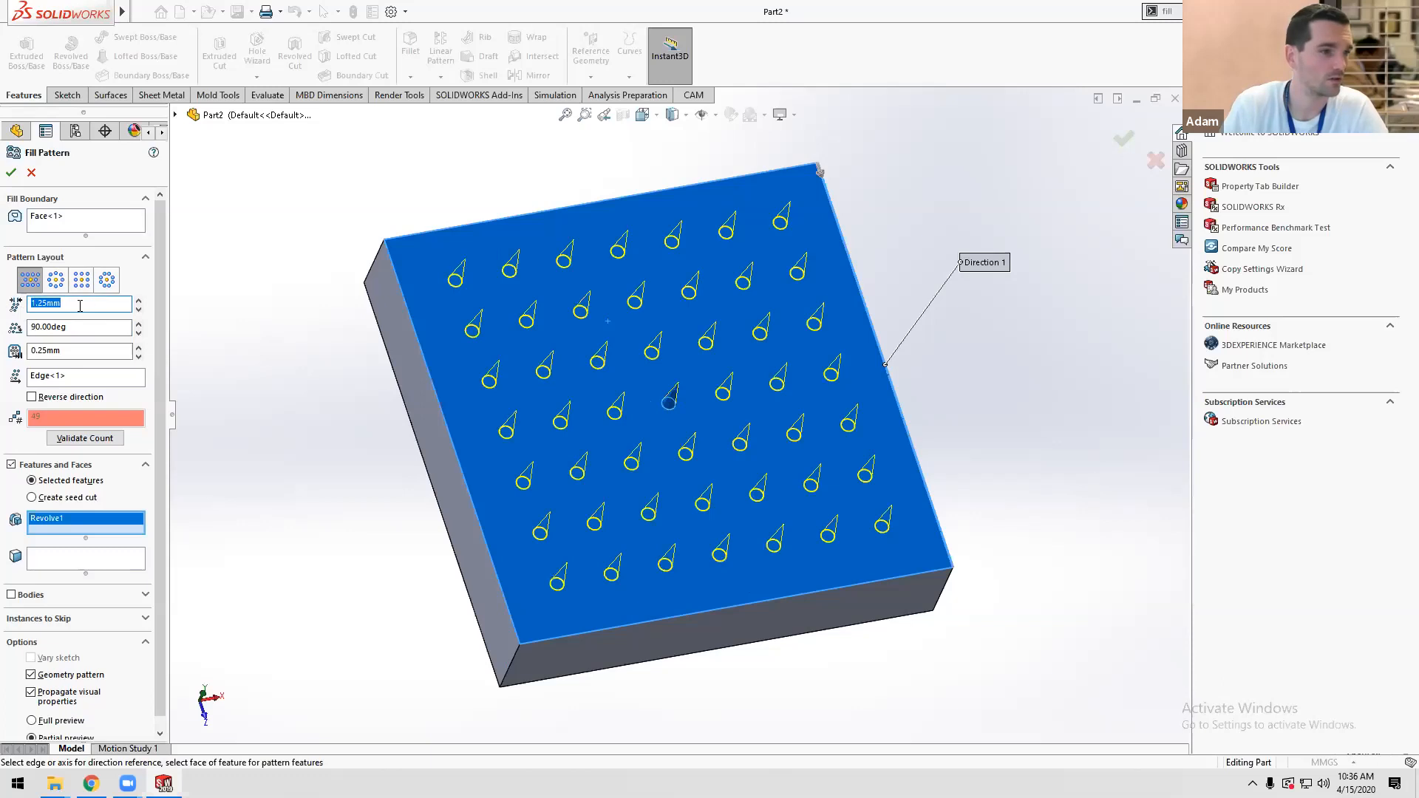
text(1)
key(Return)
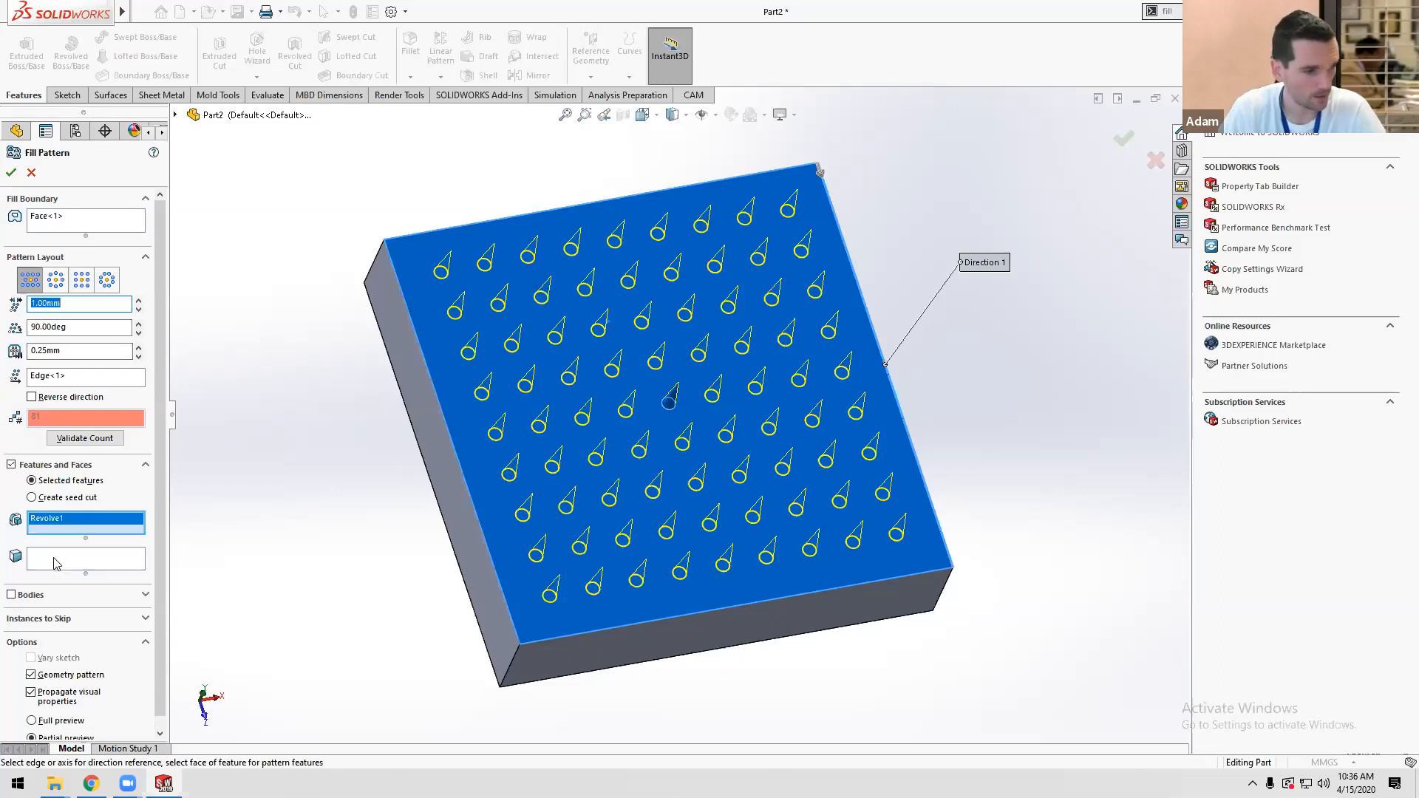
Set the fill pattern's margin to 1 mm and create the pattern of cones.
double_click(67, 352)
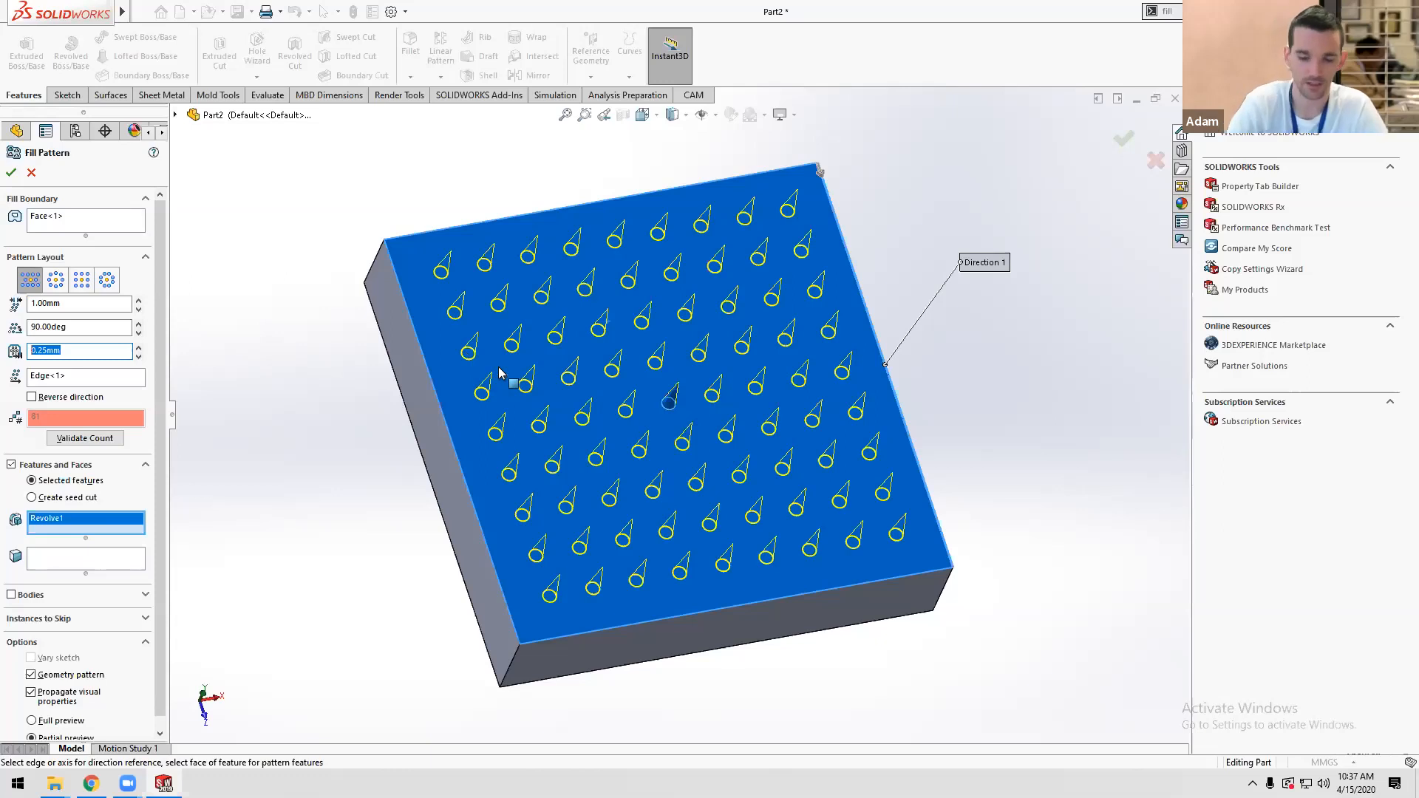
text(1)
key(Return)
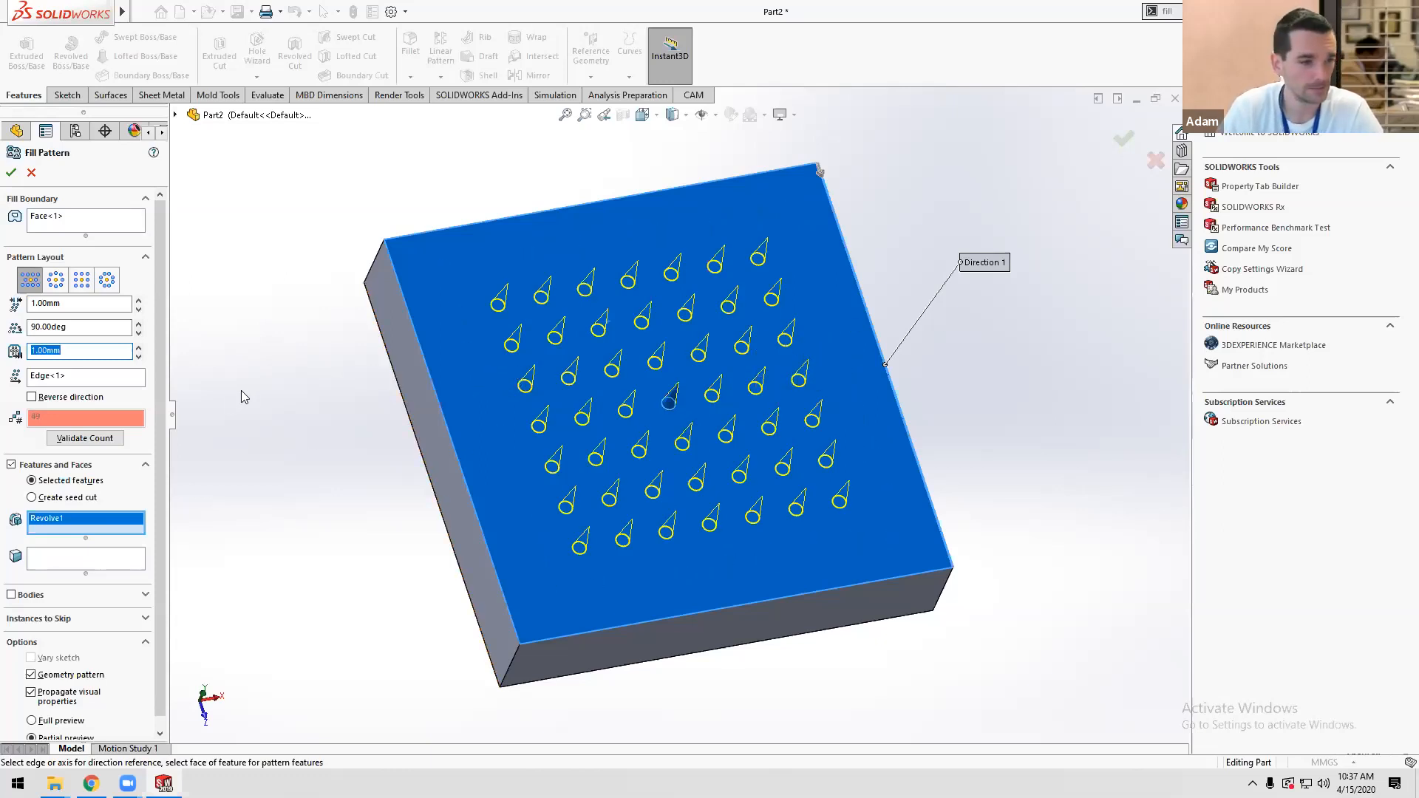
click(11, 172)
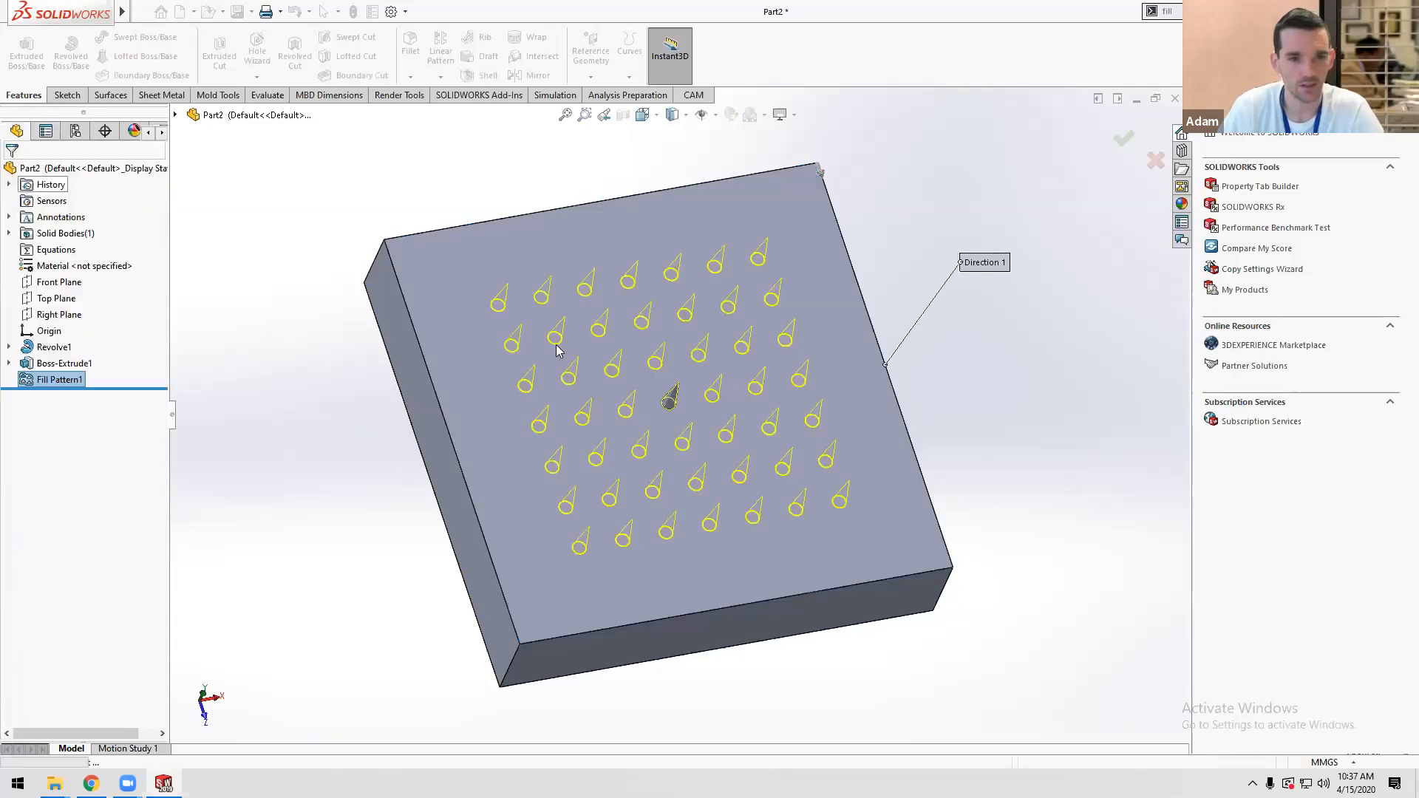
middle_drag(653, 461, 479, 399)
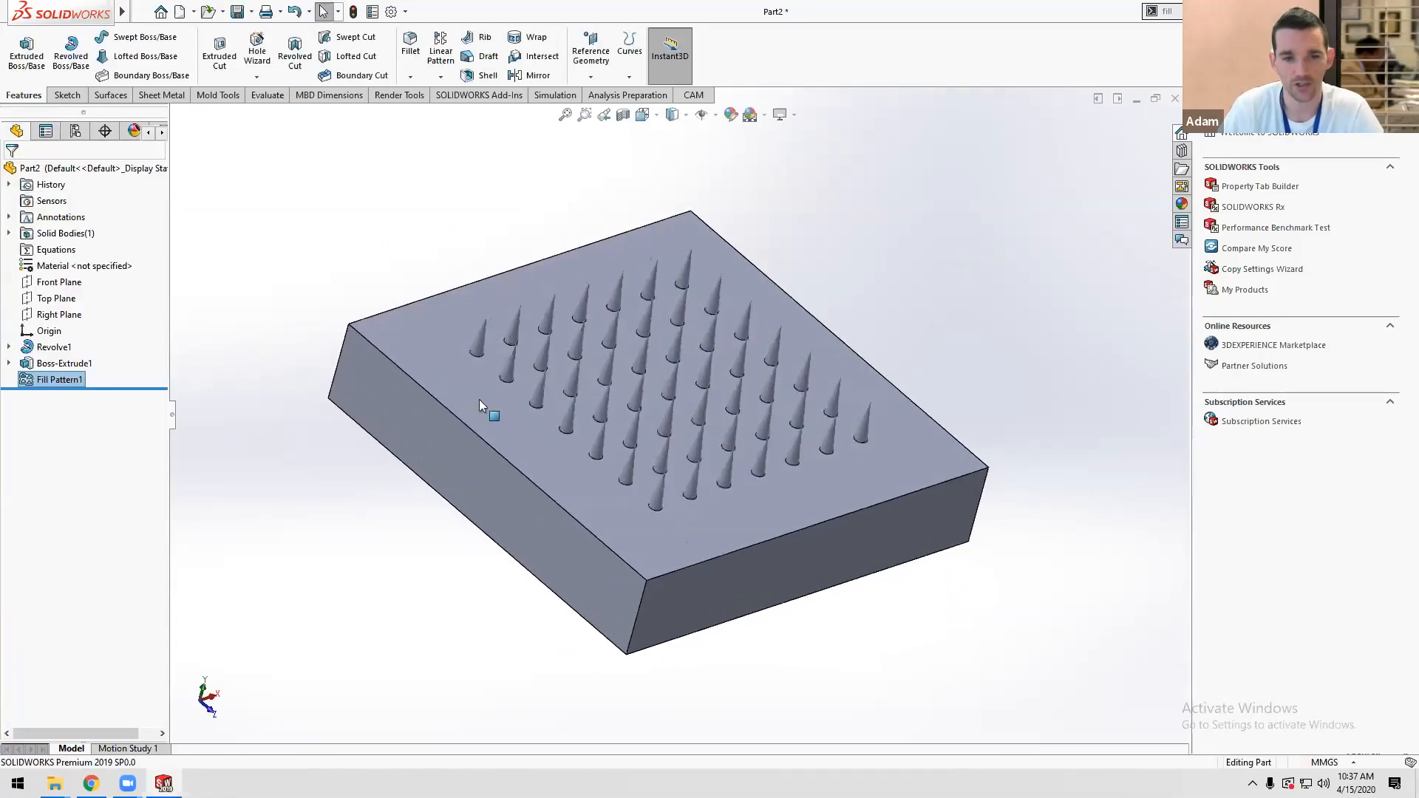
Fillet the block's four vertical corner edges with a 2 mm radius.
click(411, 45)
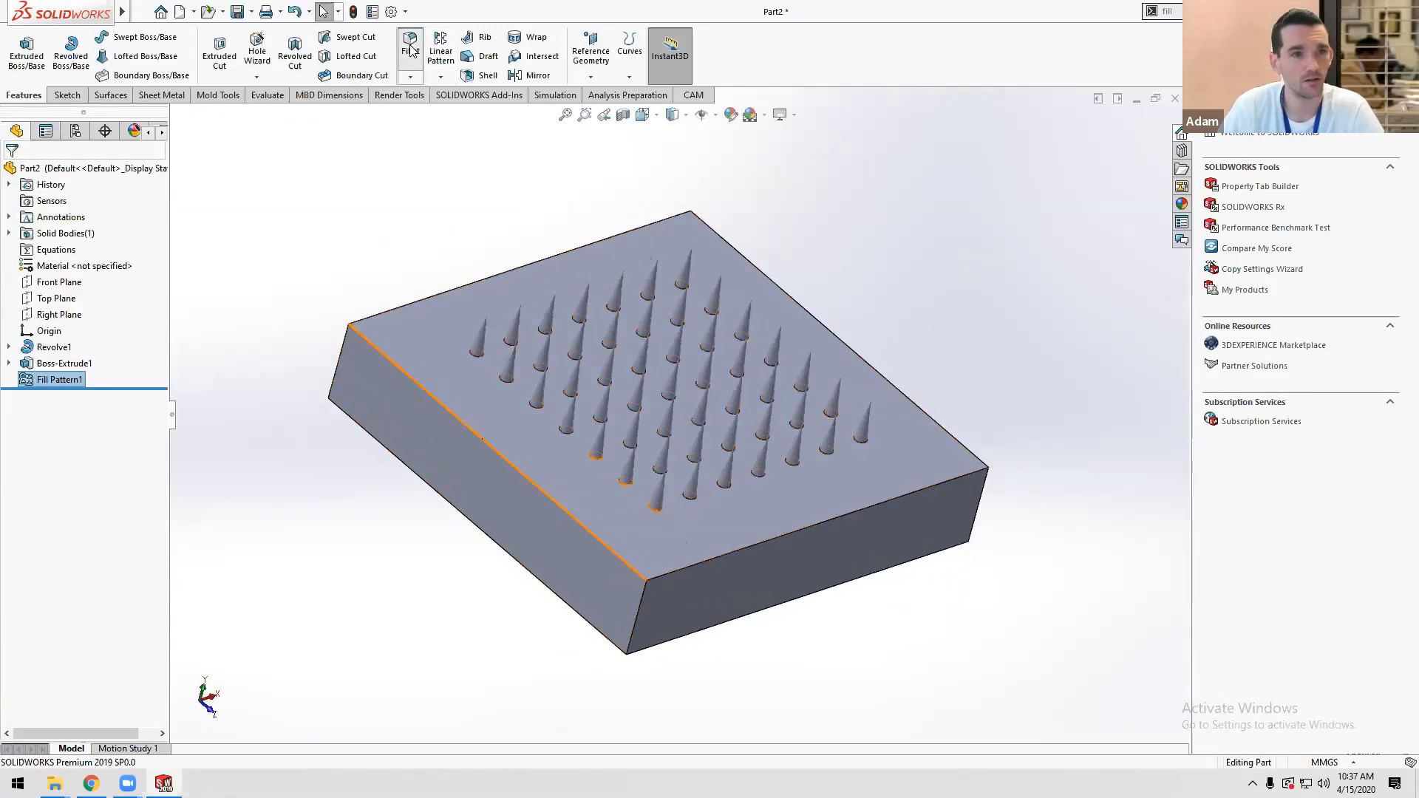
click(641, 601)
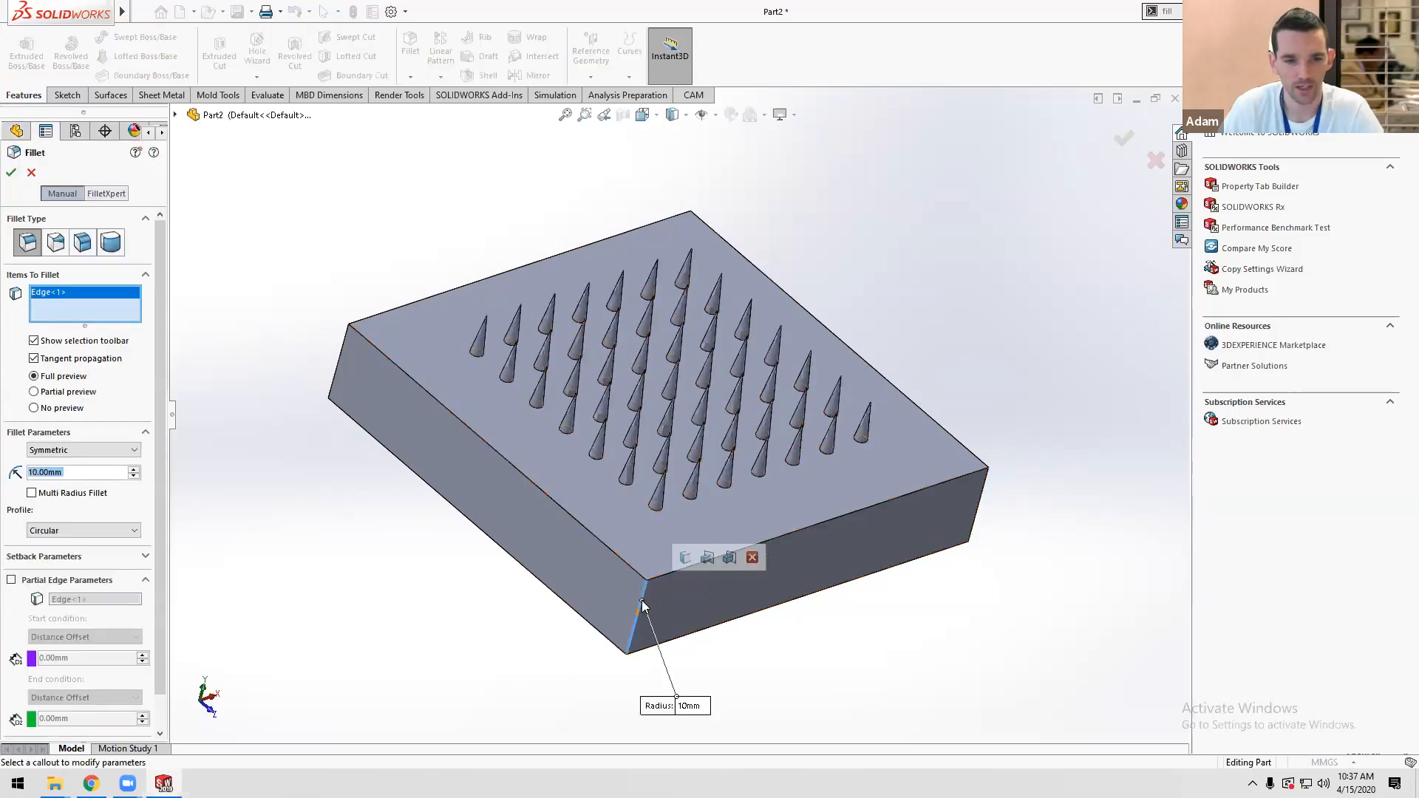
click(685, 558)
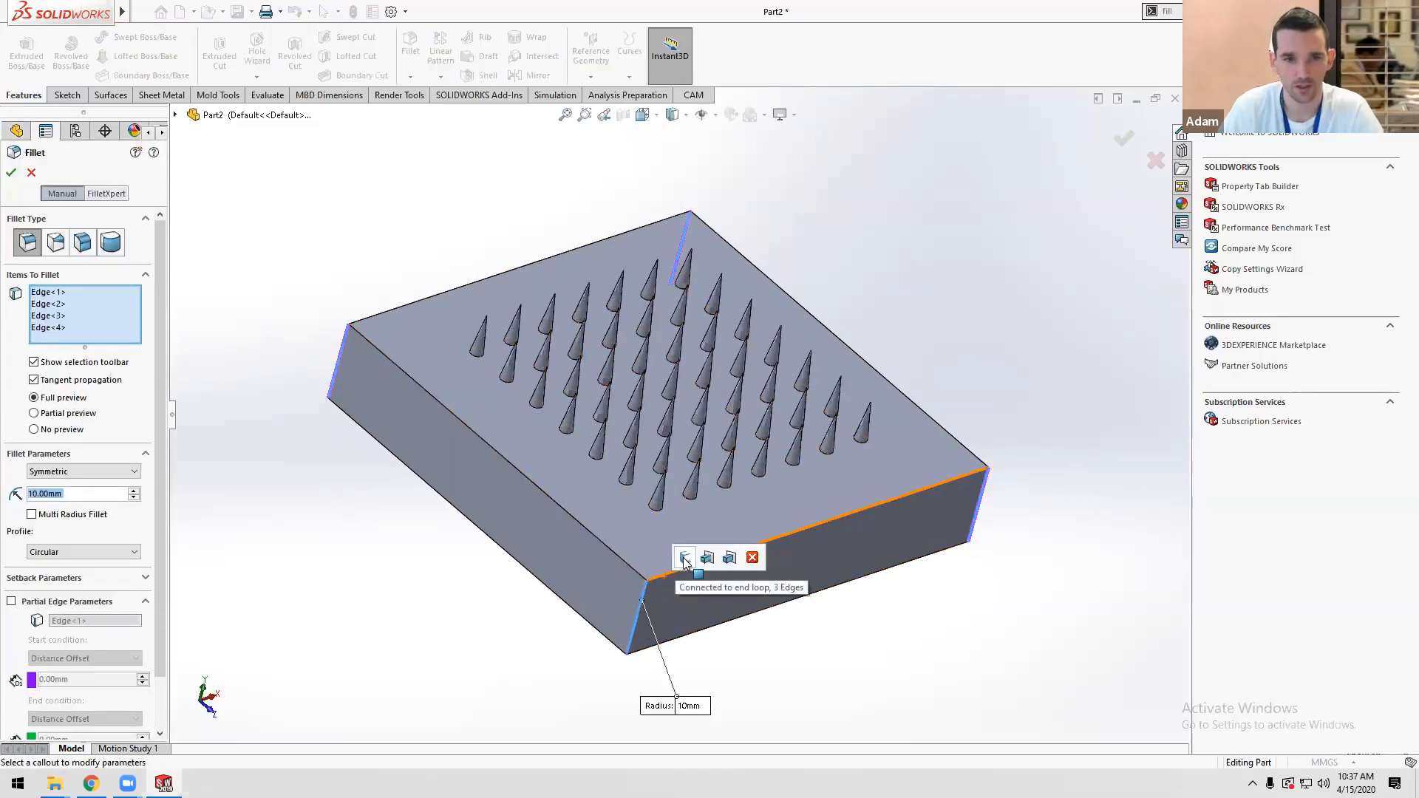
key(Delete)
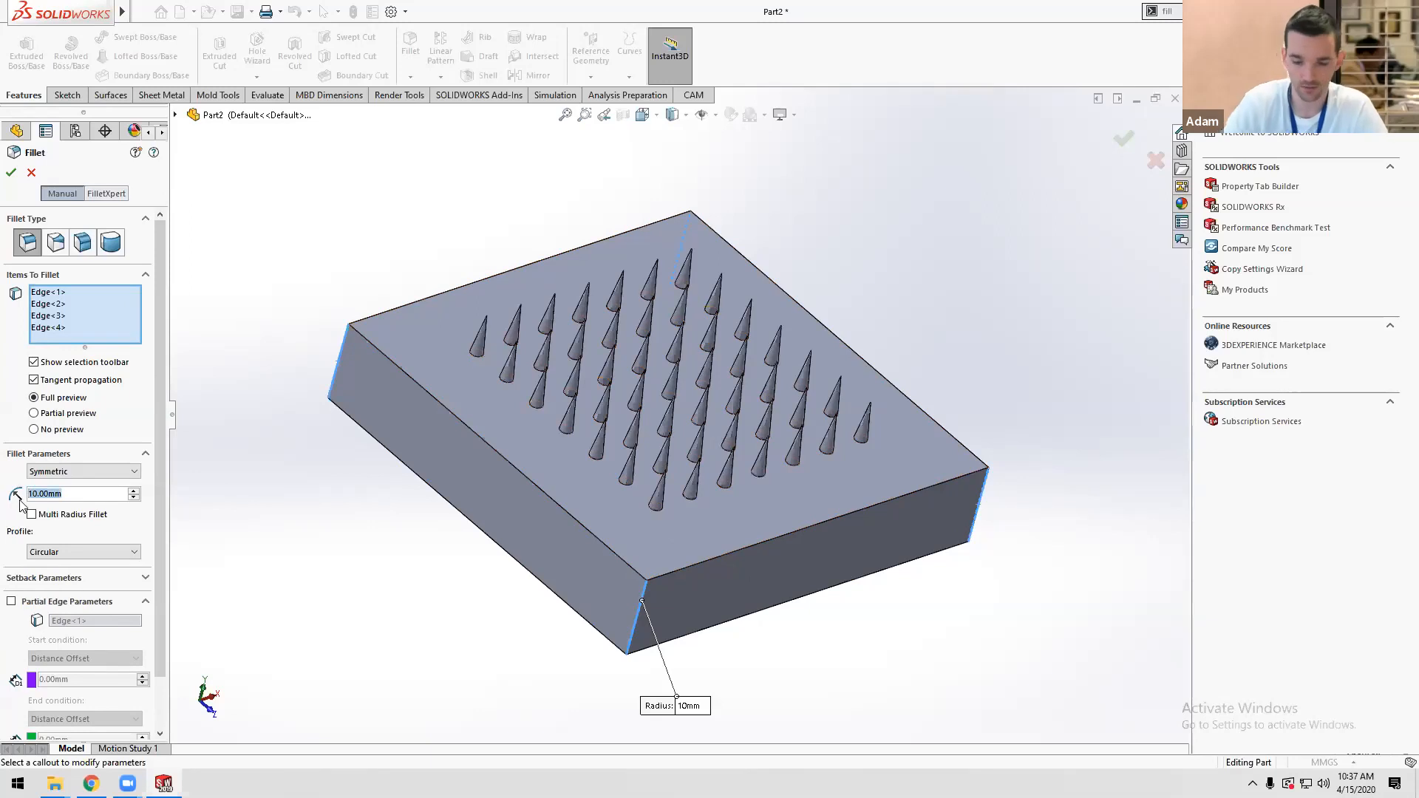
key(Return)
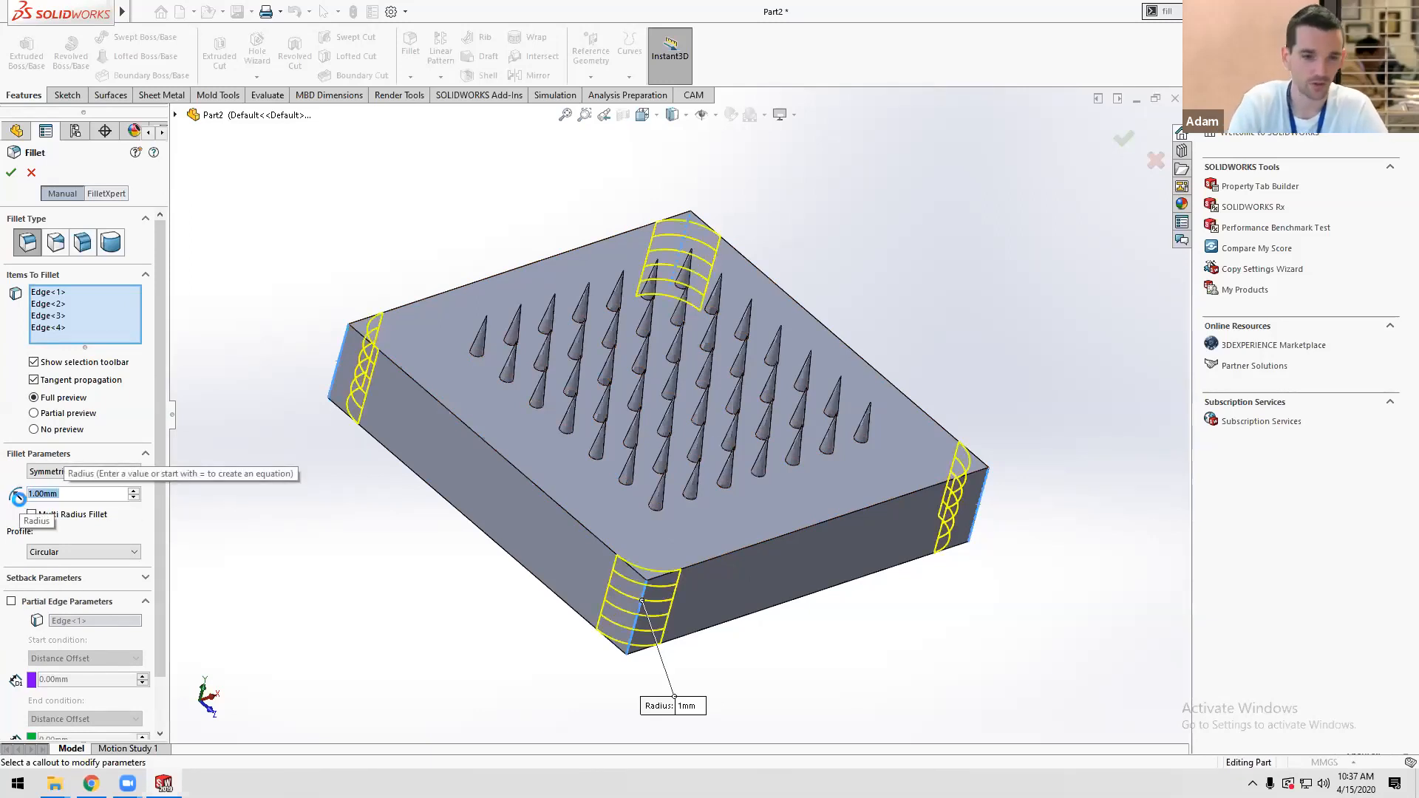
text(2)
key(Return)
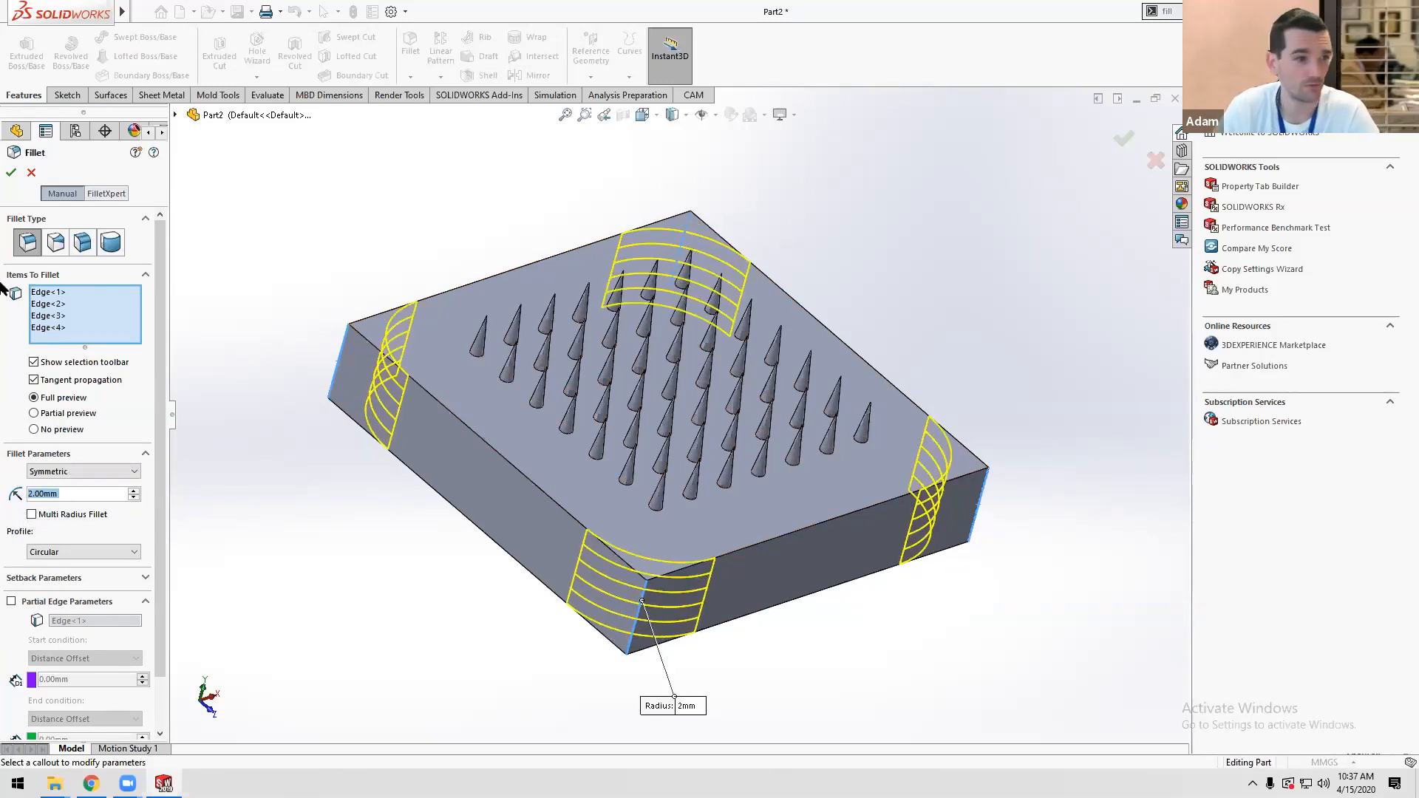
click(10, 172)
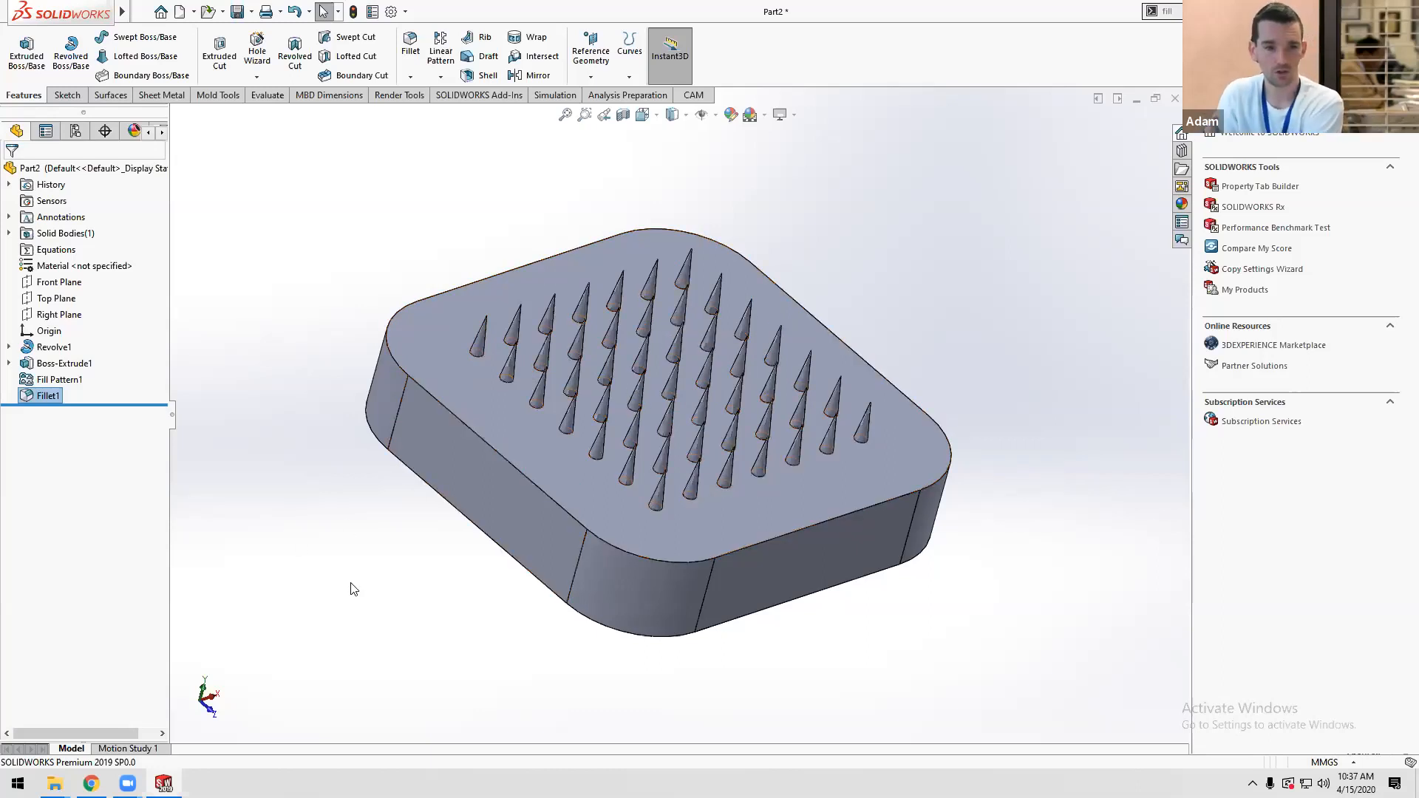
Start a new sketch on the block's flat face opposite the cones.
middle_drag(499, 338, 643, 326)
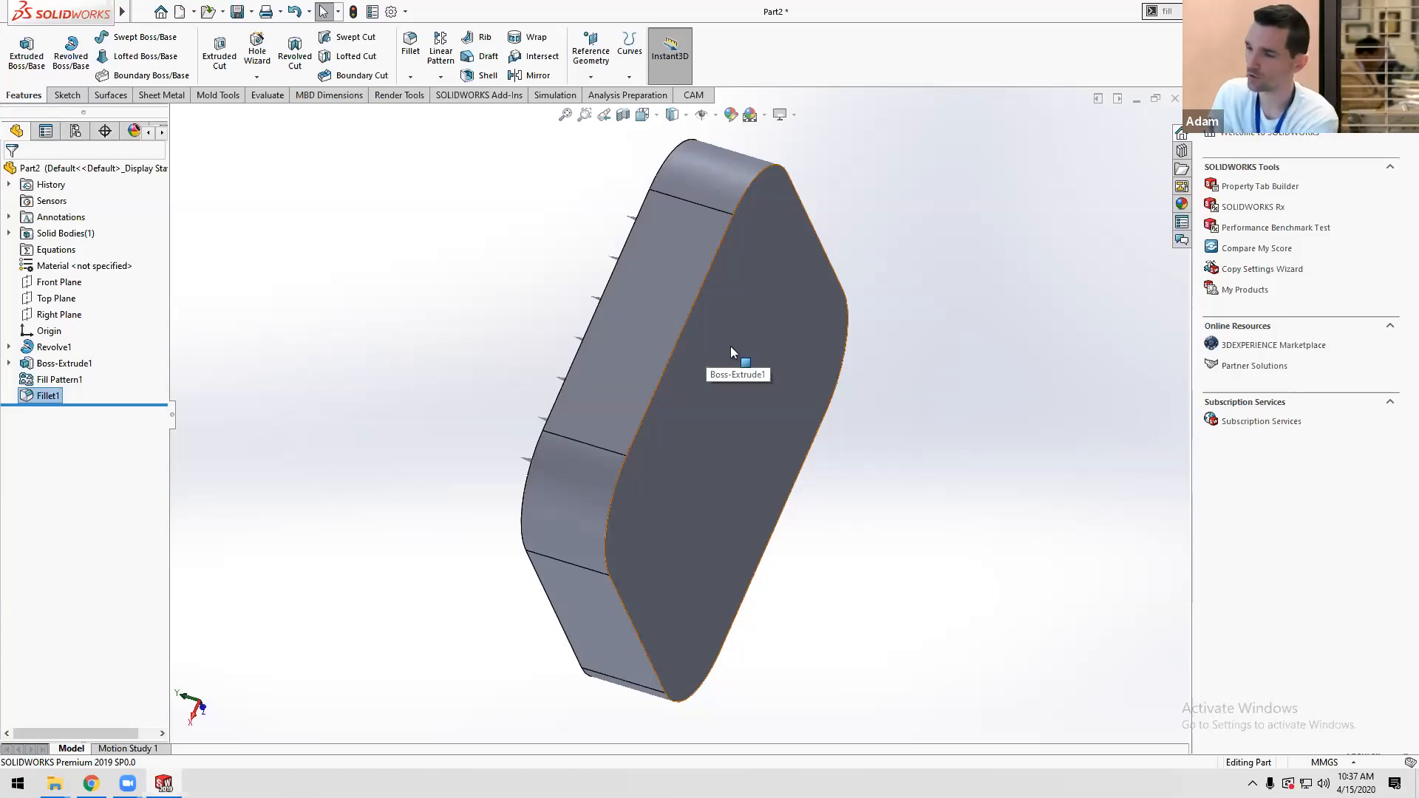
click(759, 314)
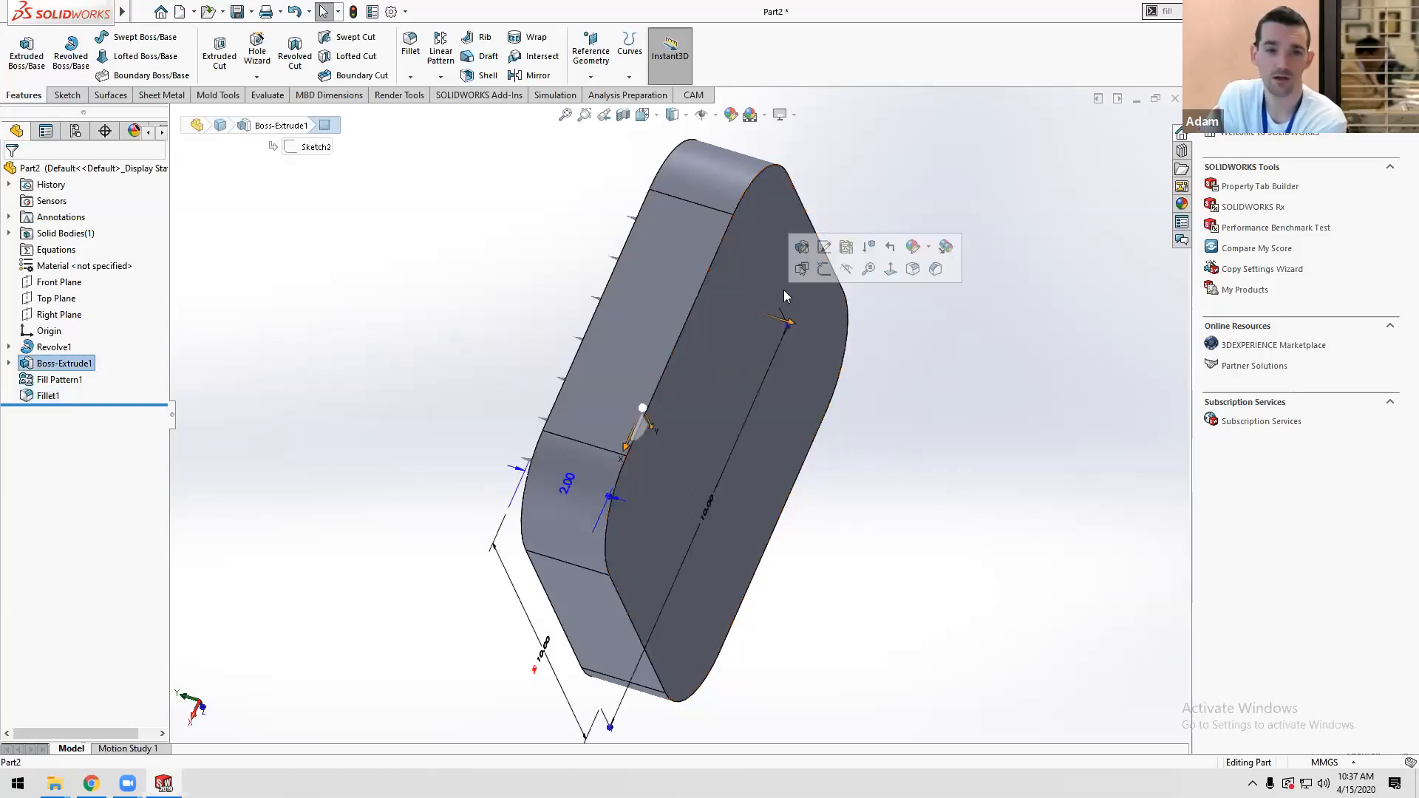
click(824, 270)
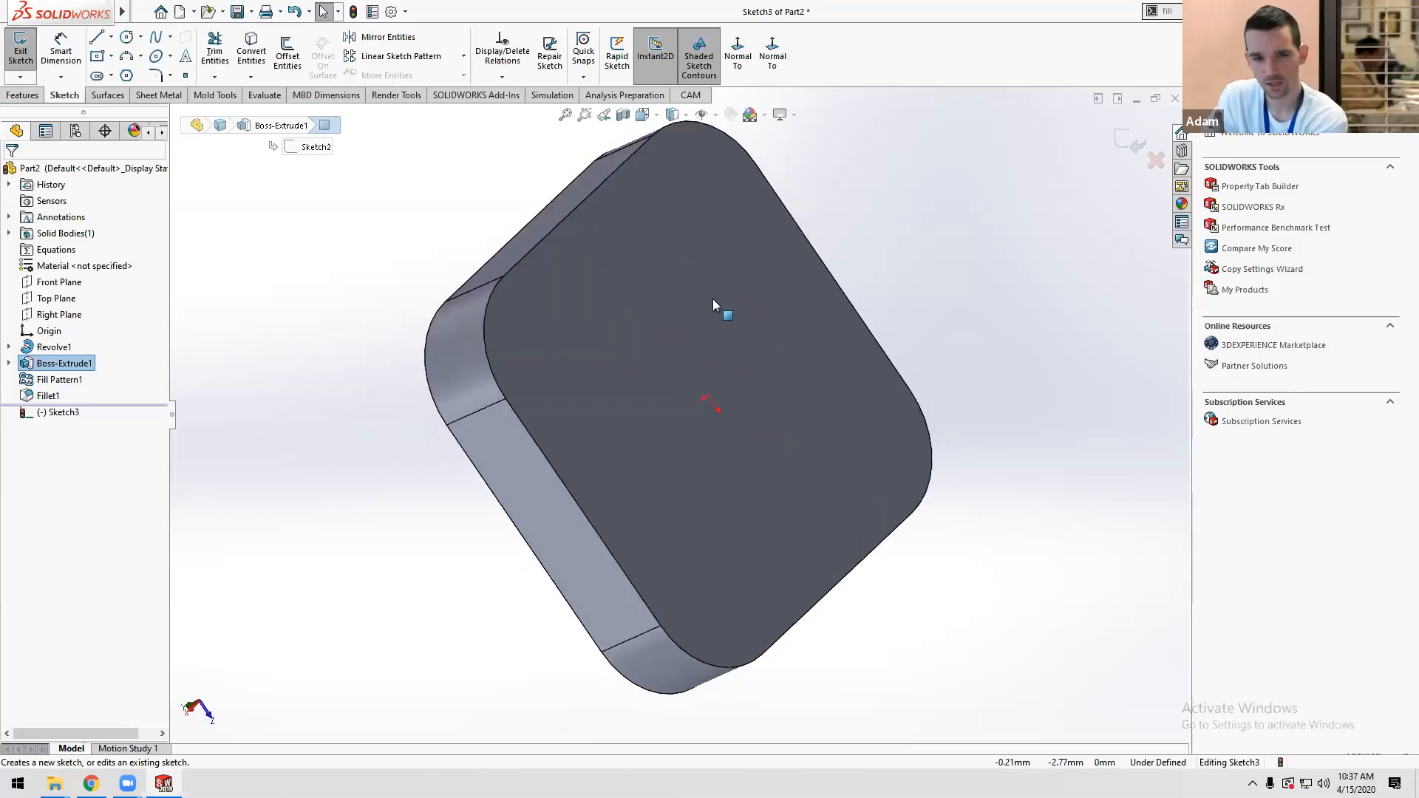
scroll(659, 374, up, 1)
click(659, 374)
scroll(719, 367, down, 2)
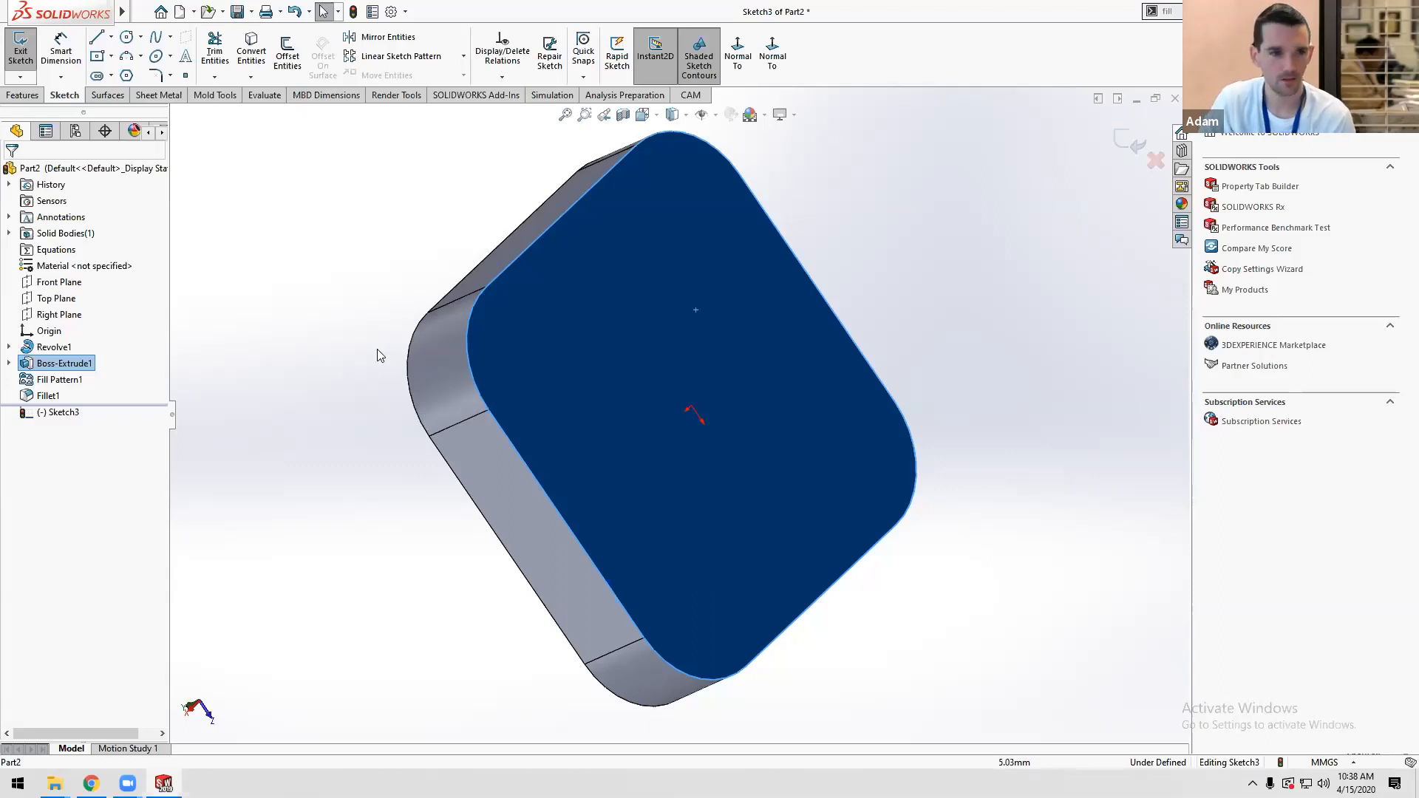
click(355, 325)
middle_drag(355, 326, 498, 275)
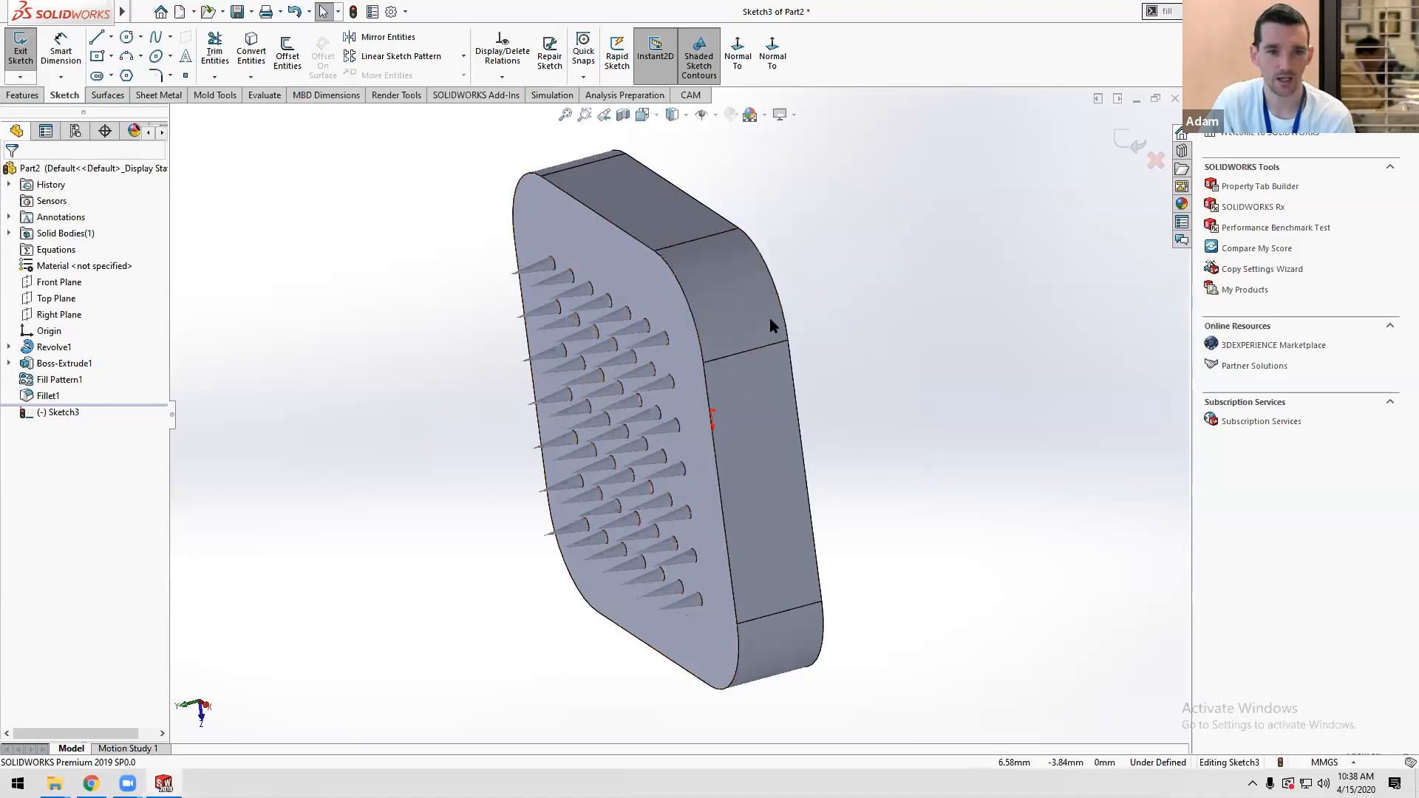
Convert the circular base edge of the cone nearest the block's corner into the underside sketch.
middle_drag(770, 323, 747, 320)
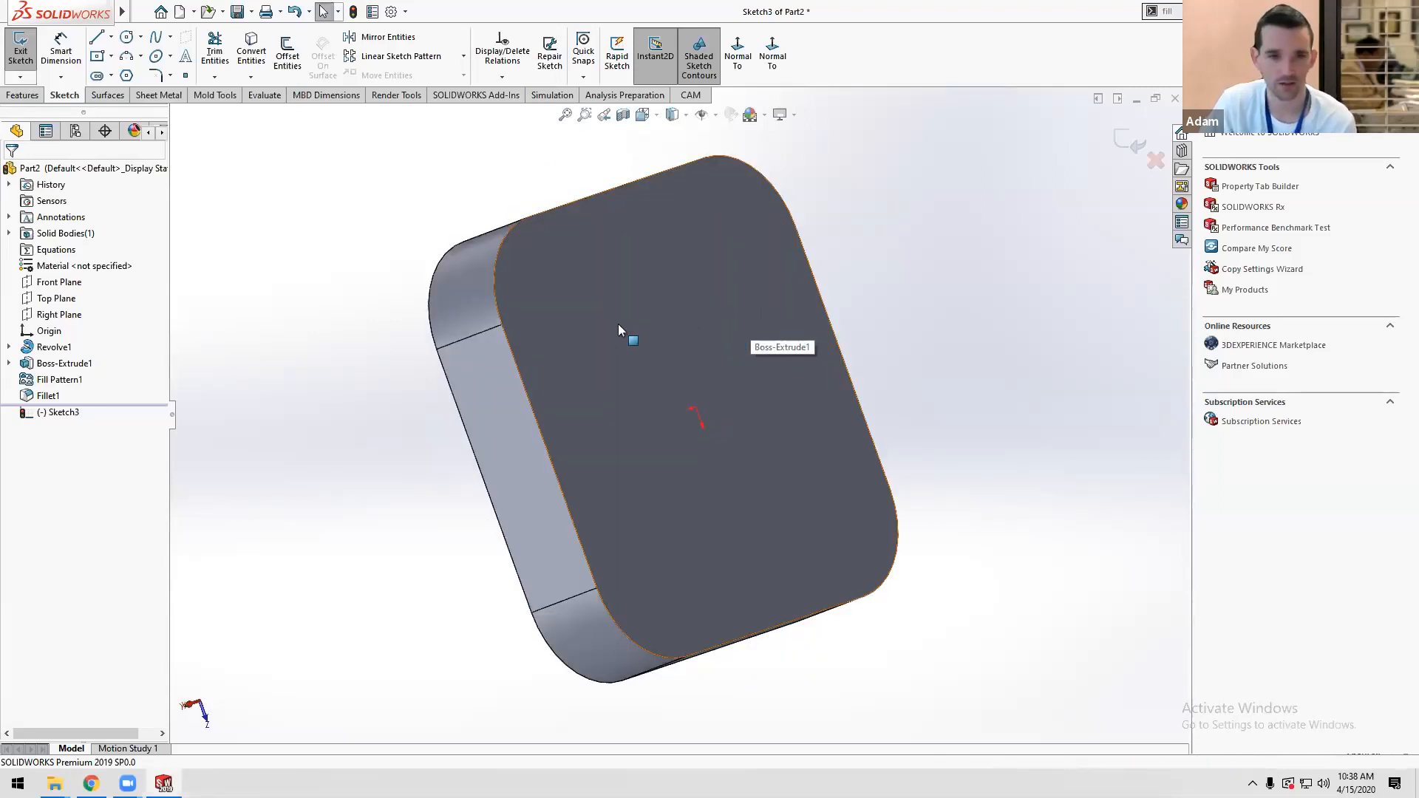
click(661, 325)
mouse_move(427, 310)
middle_down()
mouse_move(469, 304)
mouse_move(449, 323)
middle_up()
click(410, 325)
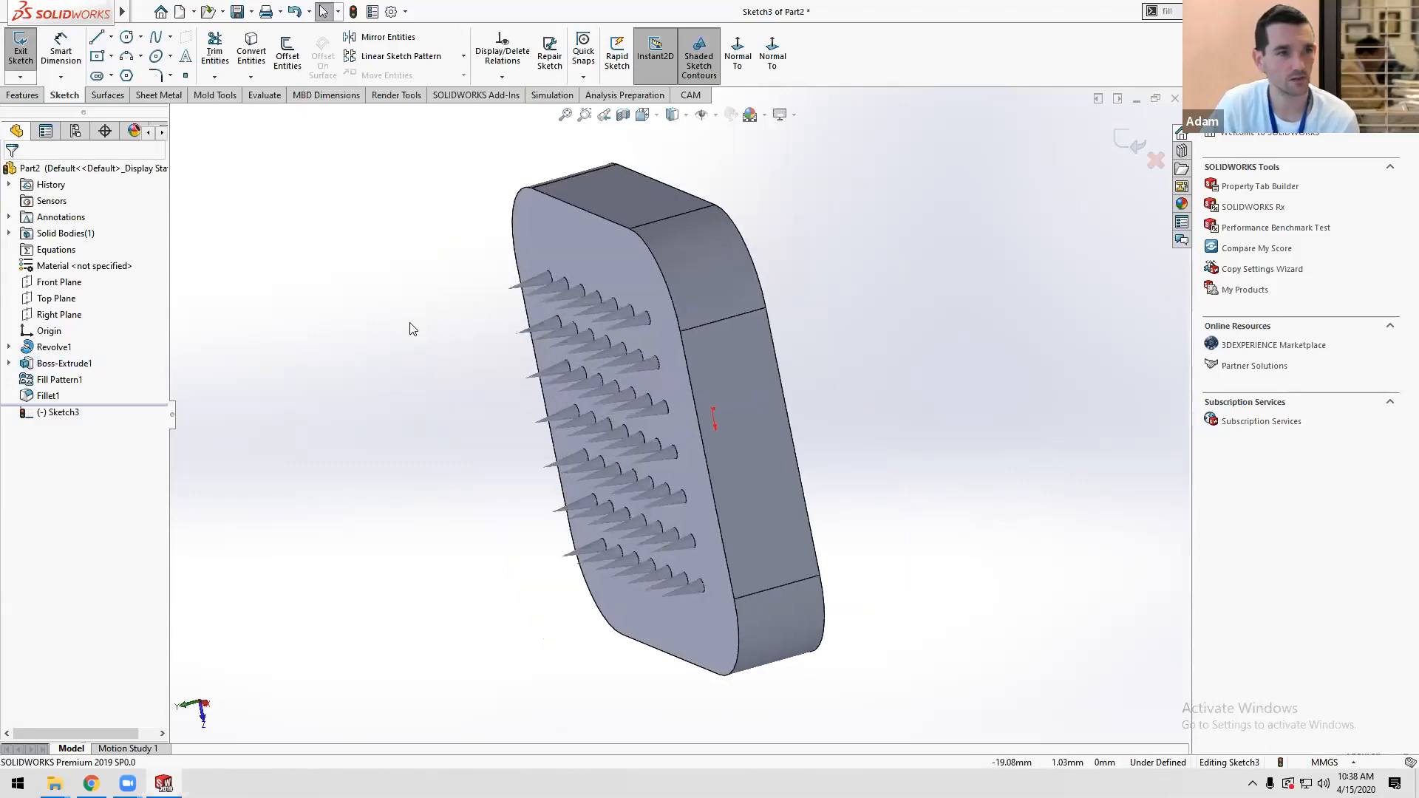
click(258, 52)
scroll(646, 315, down, 3)
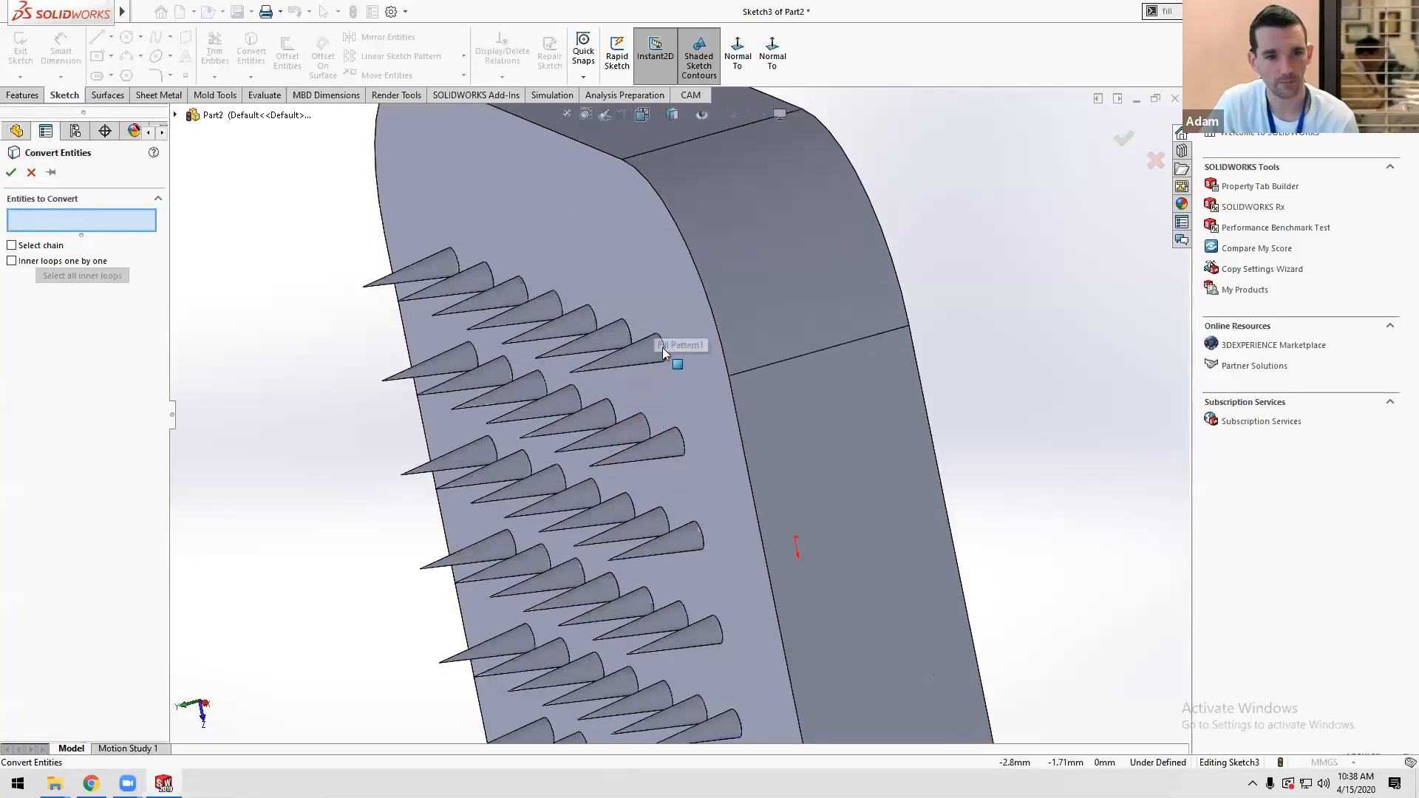
click(657, 346)
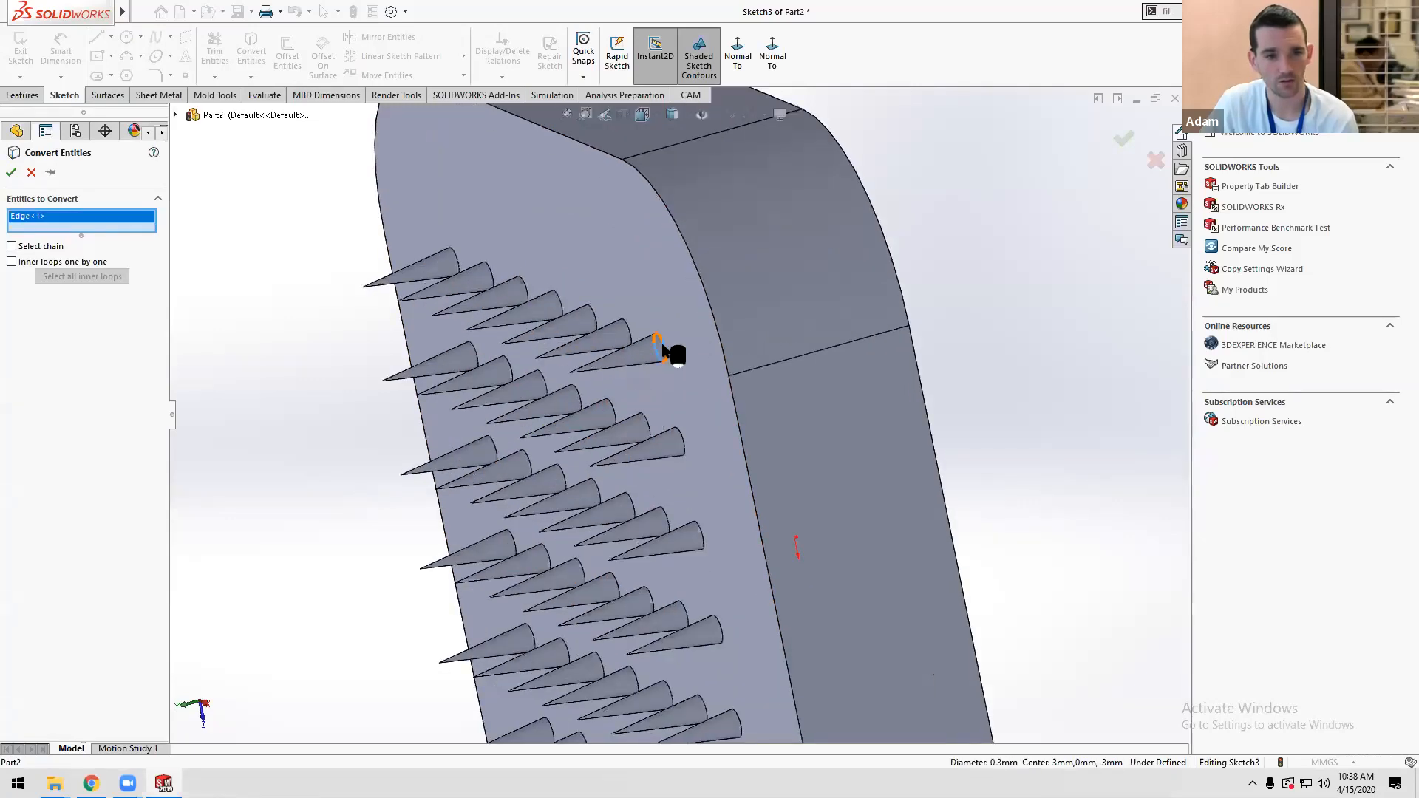
click(11, 173)
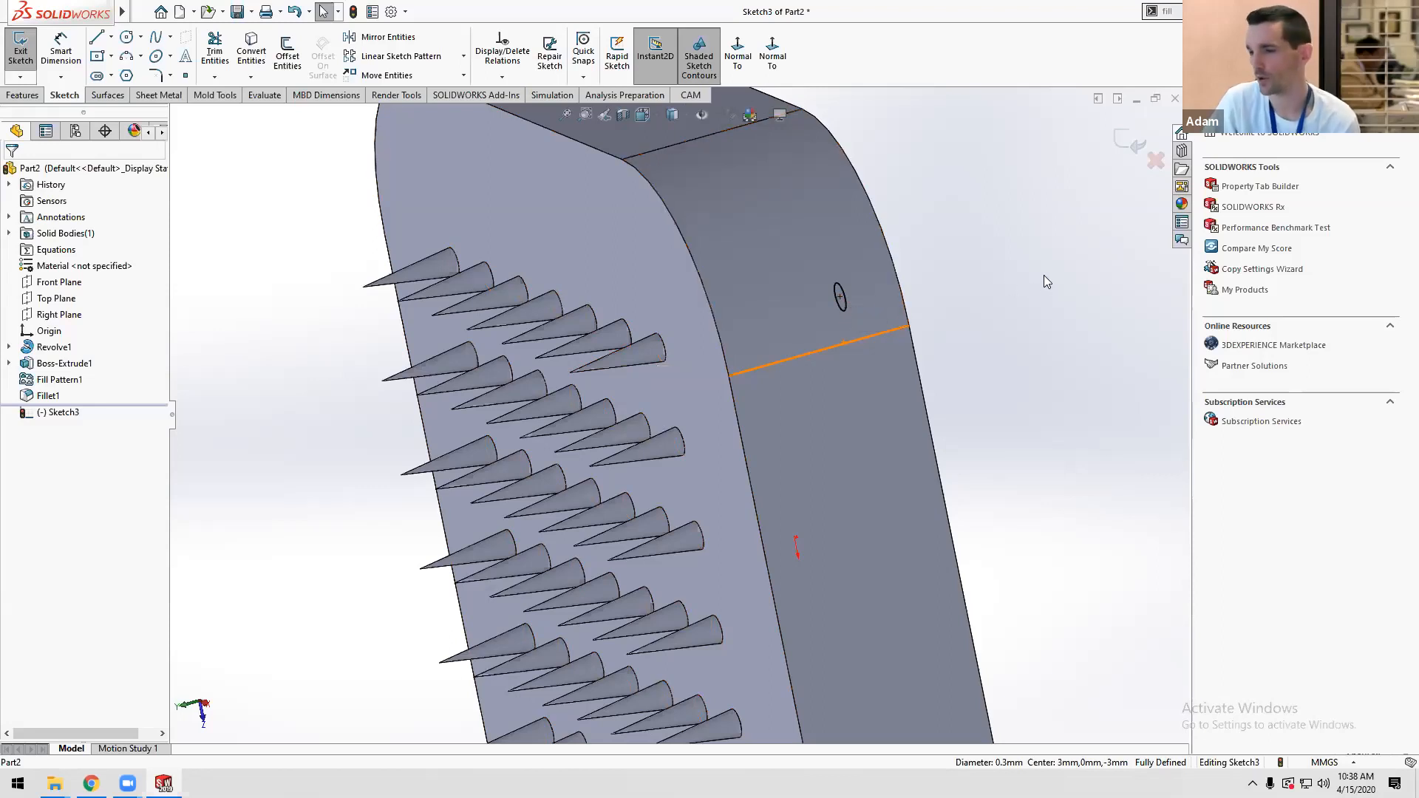
Delete the converted cone-base circle from the underside sketch.
middle_drag(1030, 278, 974, 323)
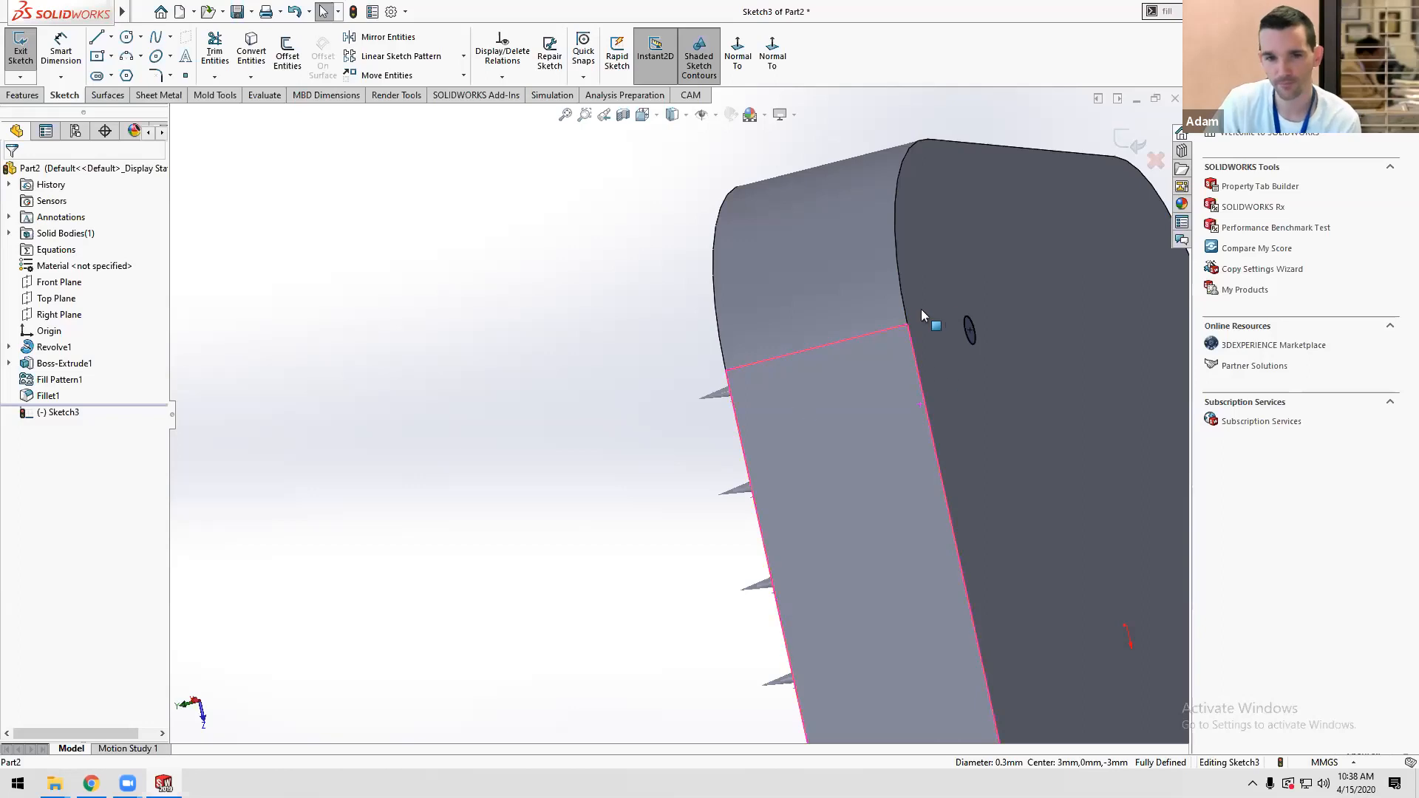
drag(946, 295, 1003, 374)
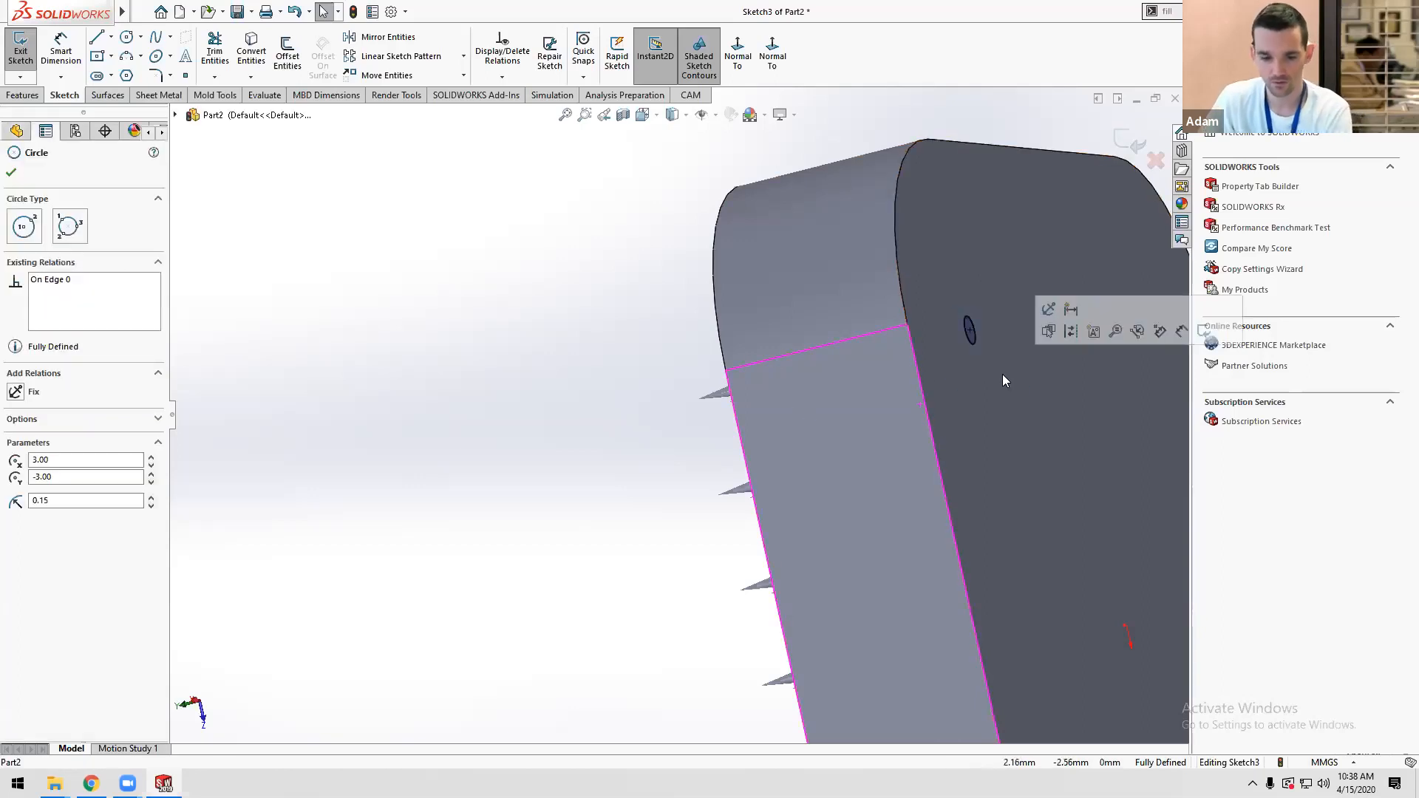
click(971, 337)
key(Delete)
Convert the full rounded outline of the block's flat underside face into sketch geometry.
scroll(980, 384, up, 5)
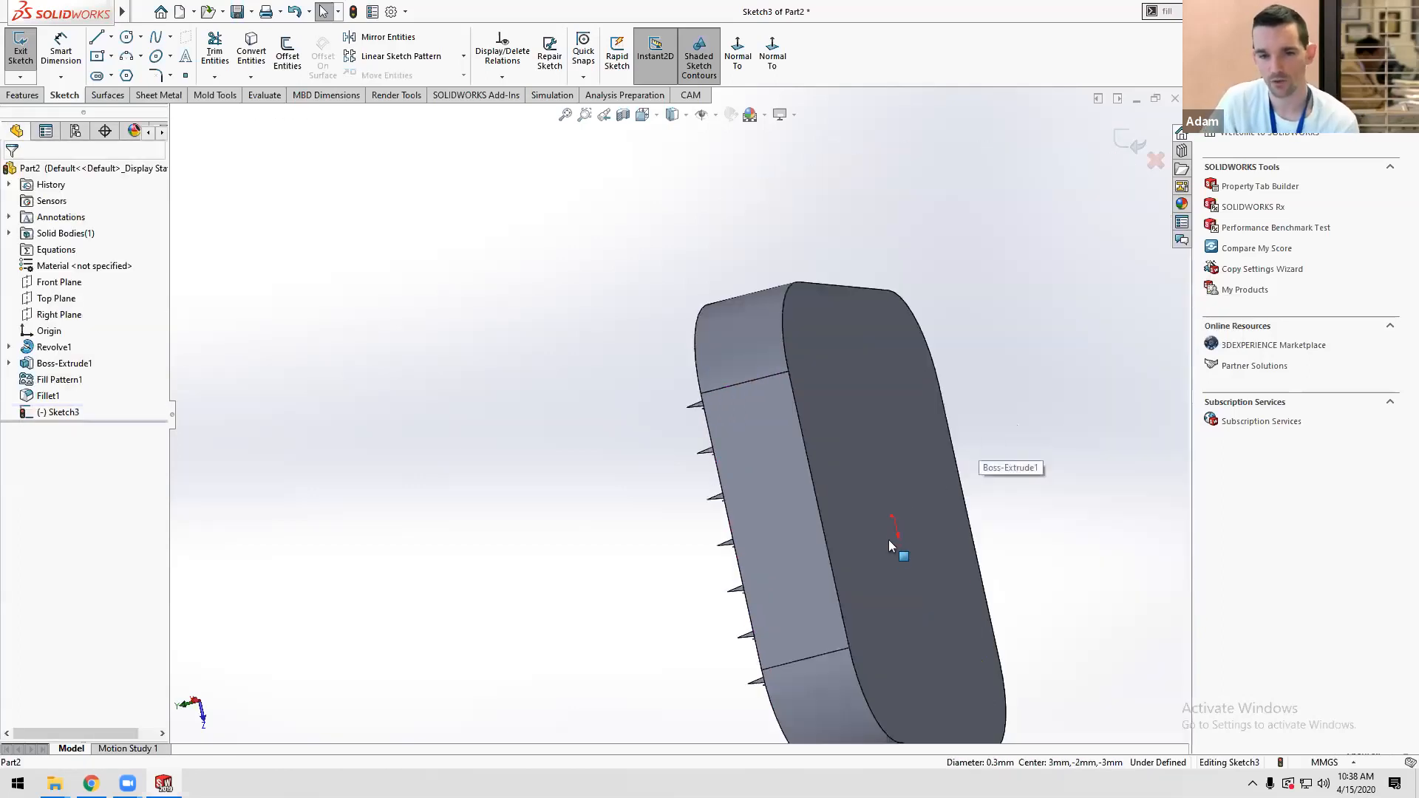
click(823, 432)
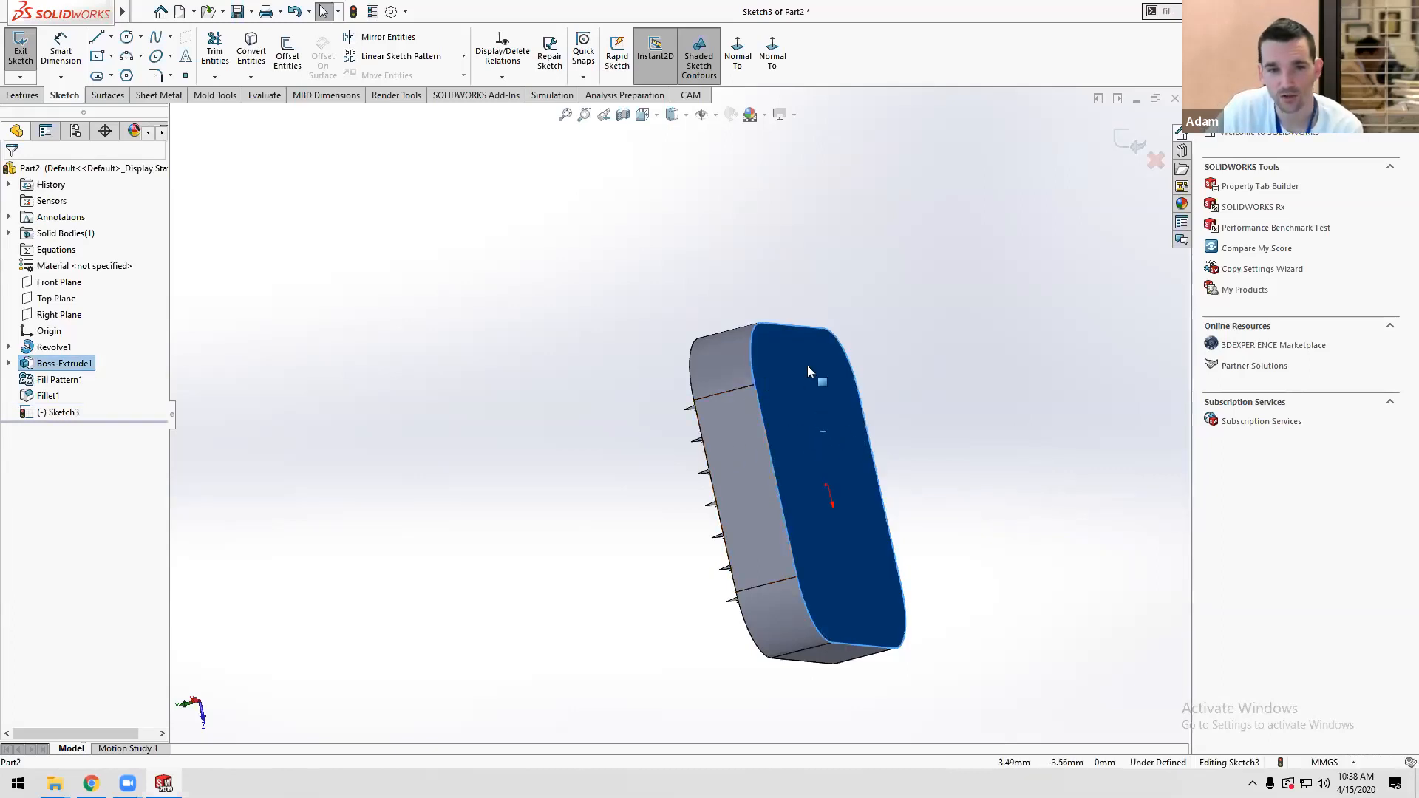
click(251, 52)
scroll(772, 339, down, 2)
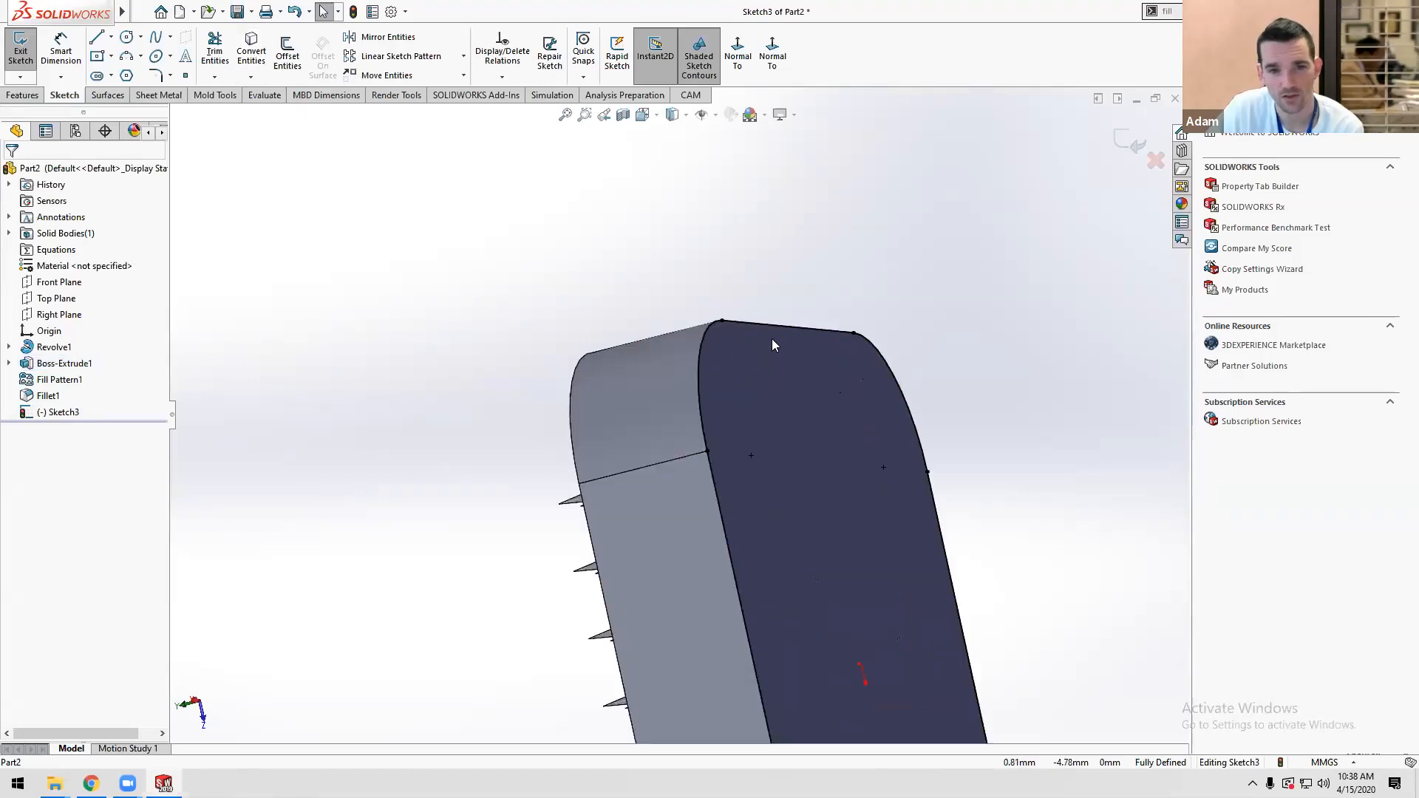
click(706, 355)
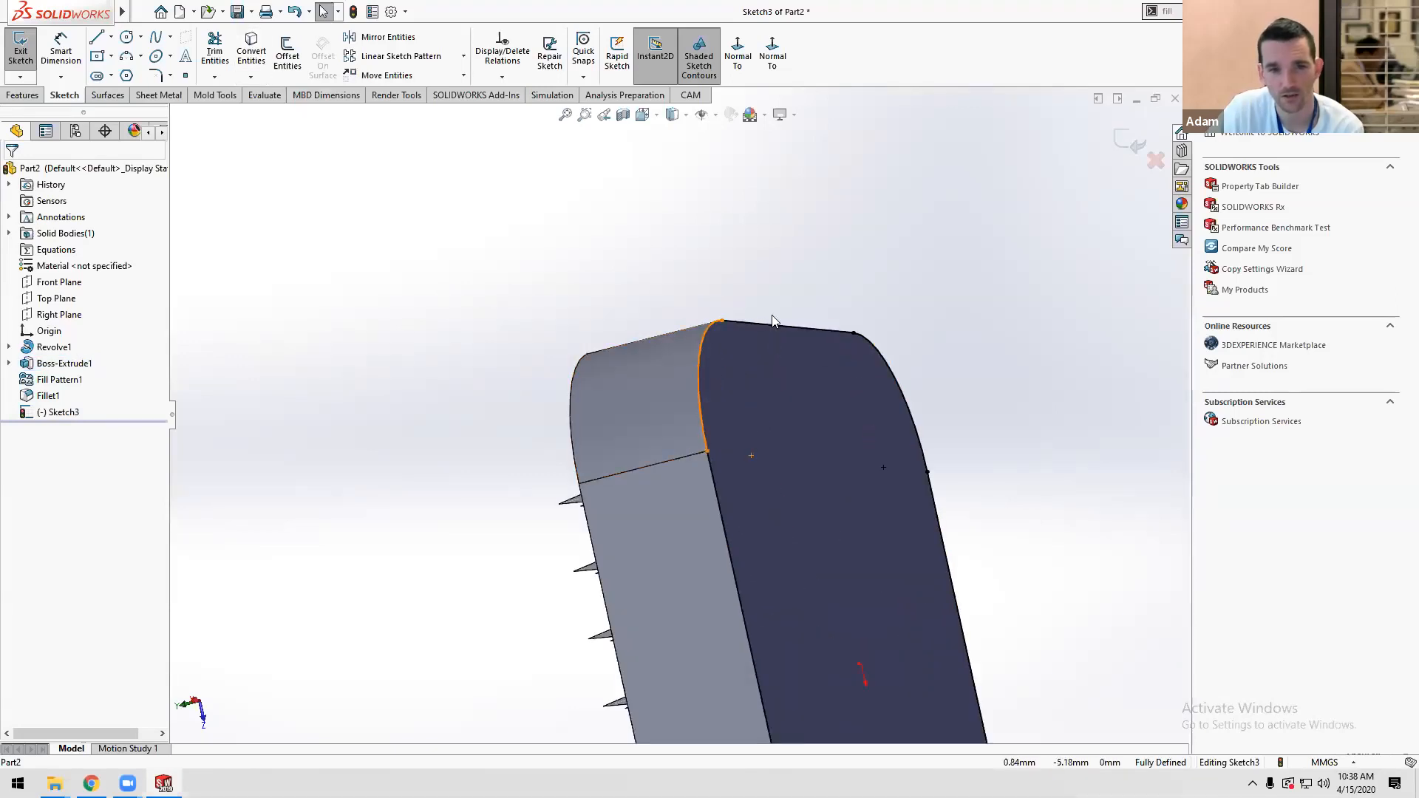
Start an extruded cut from the converted outline of the block's underside.
click(22, 95)
click(219, 56)
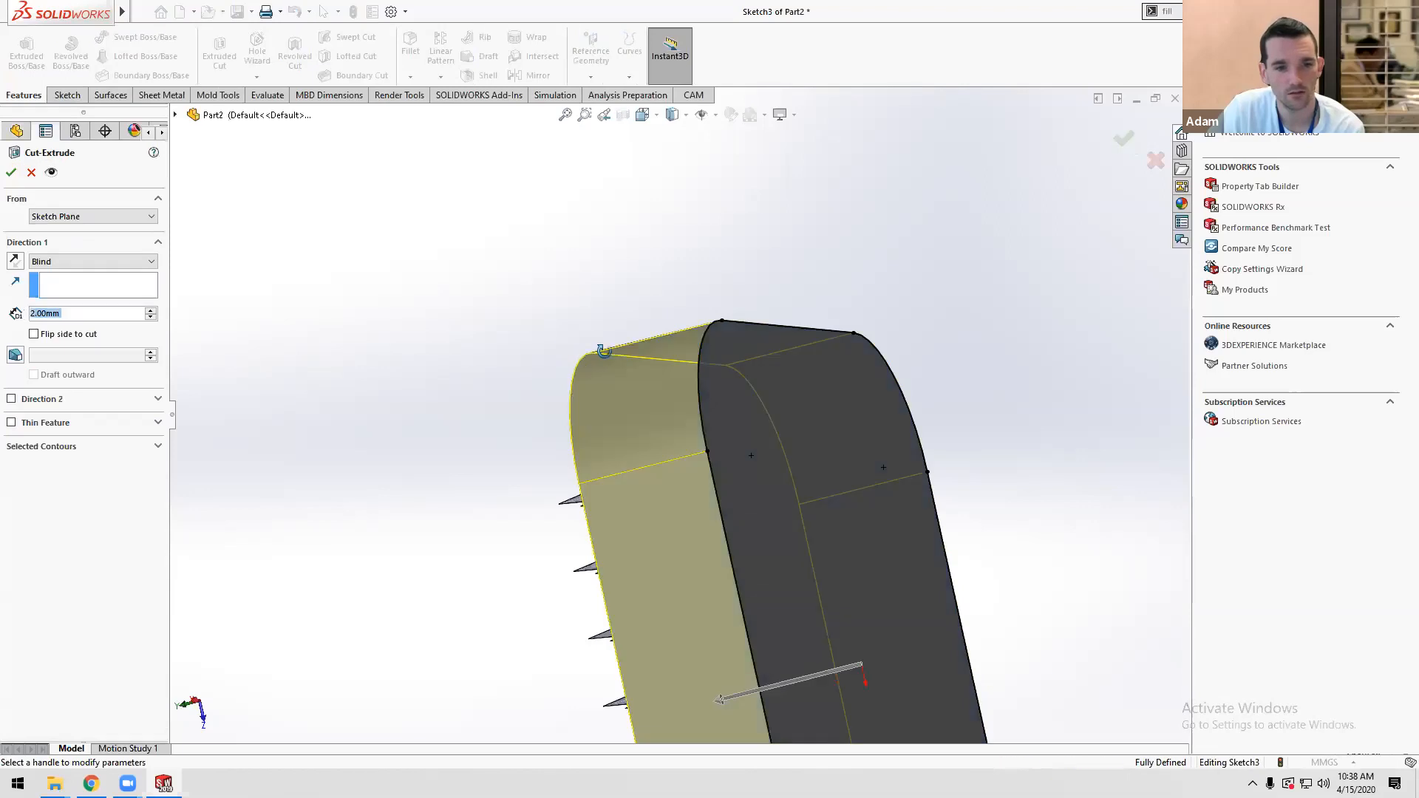
middle_drag(604, 351, 643, 429)
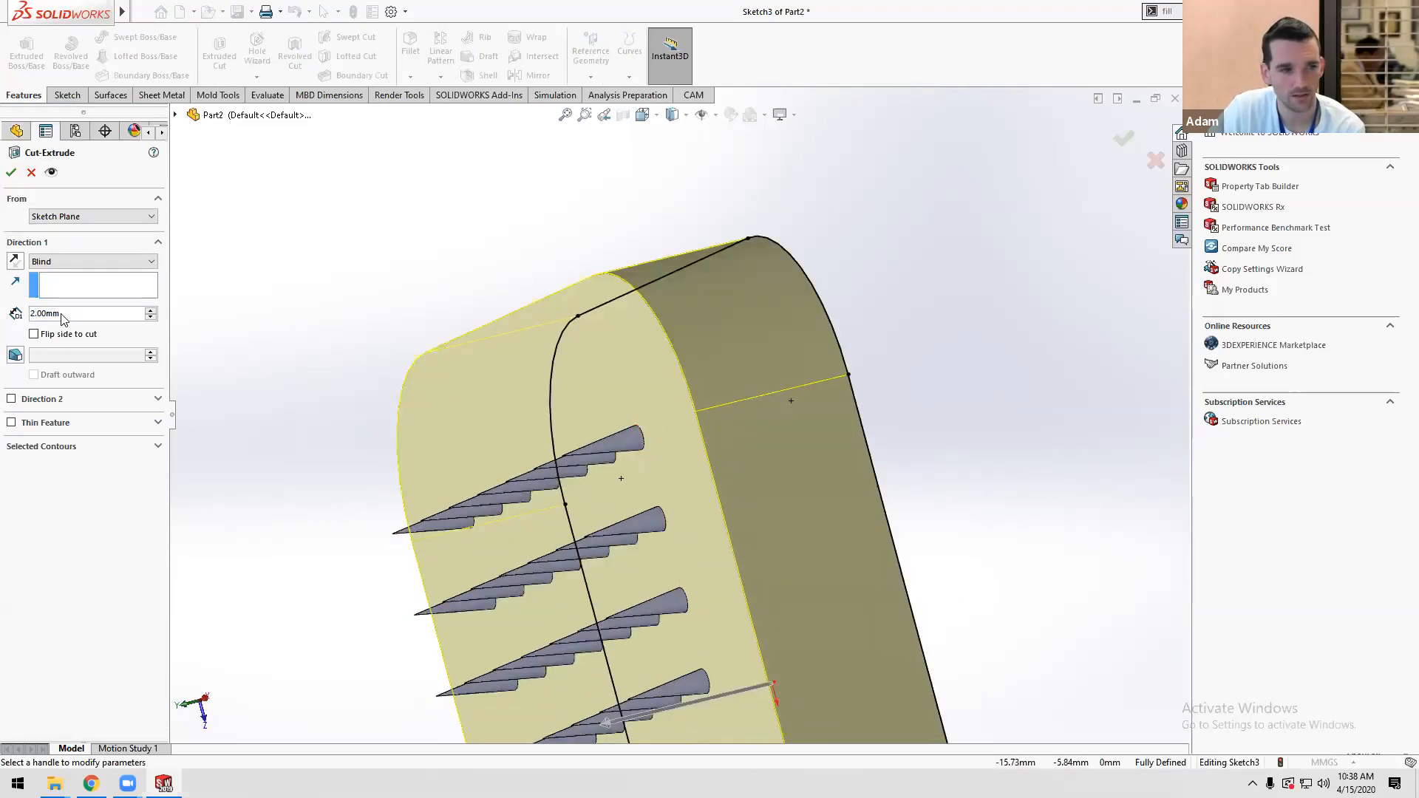
Try the Up To Vertex and Up To Next end conditions for the extruded cut.
click(46, 264)
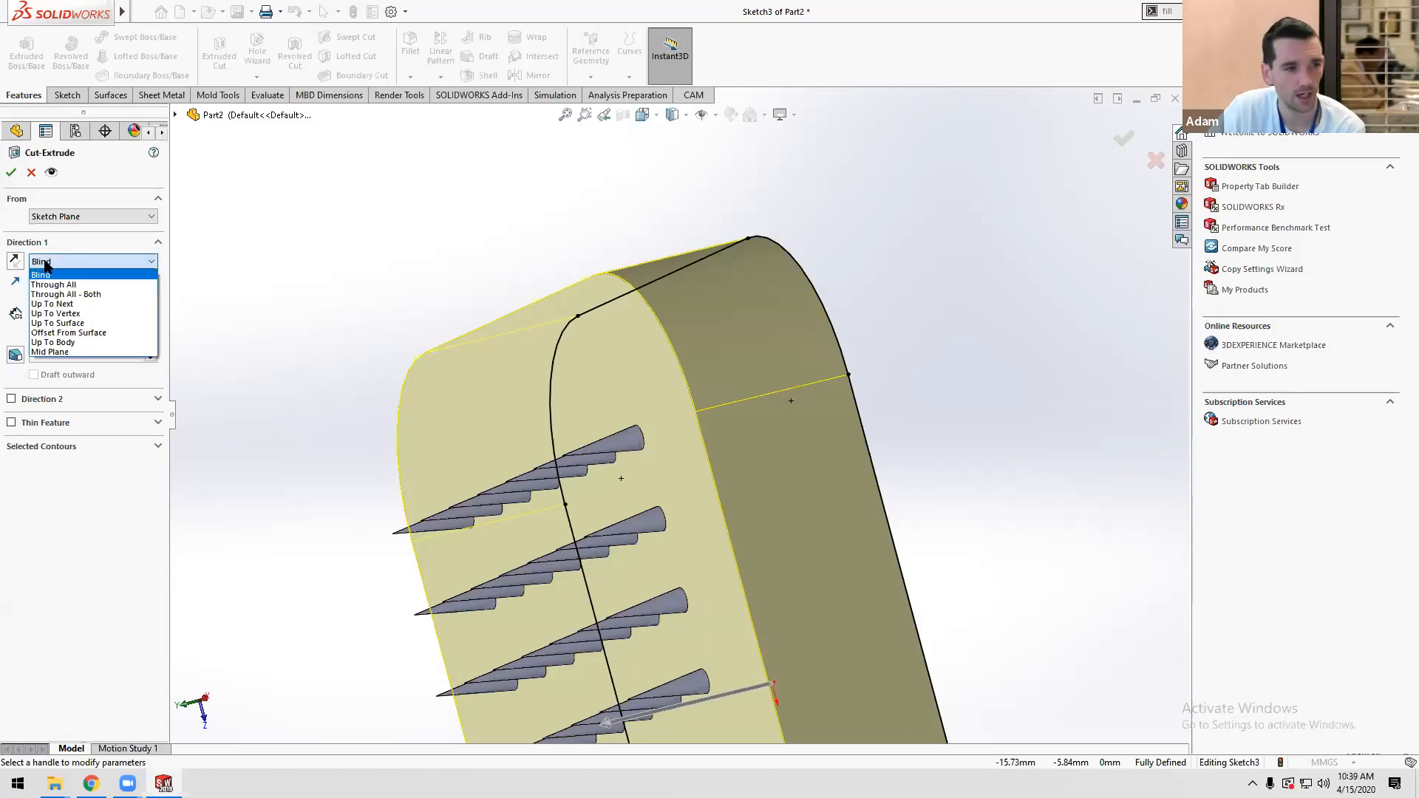
click(54, 313)
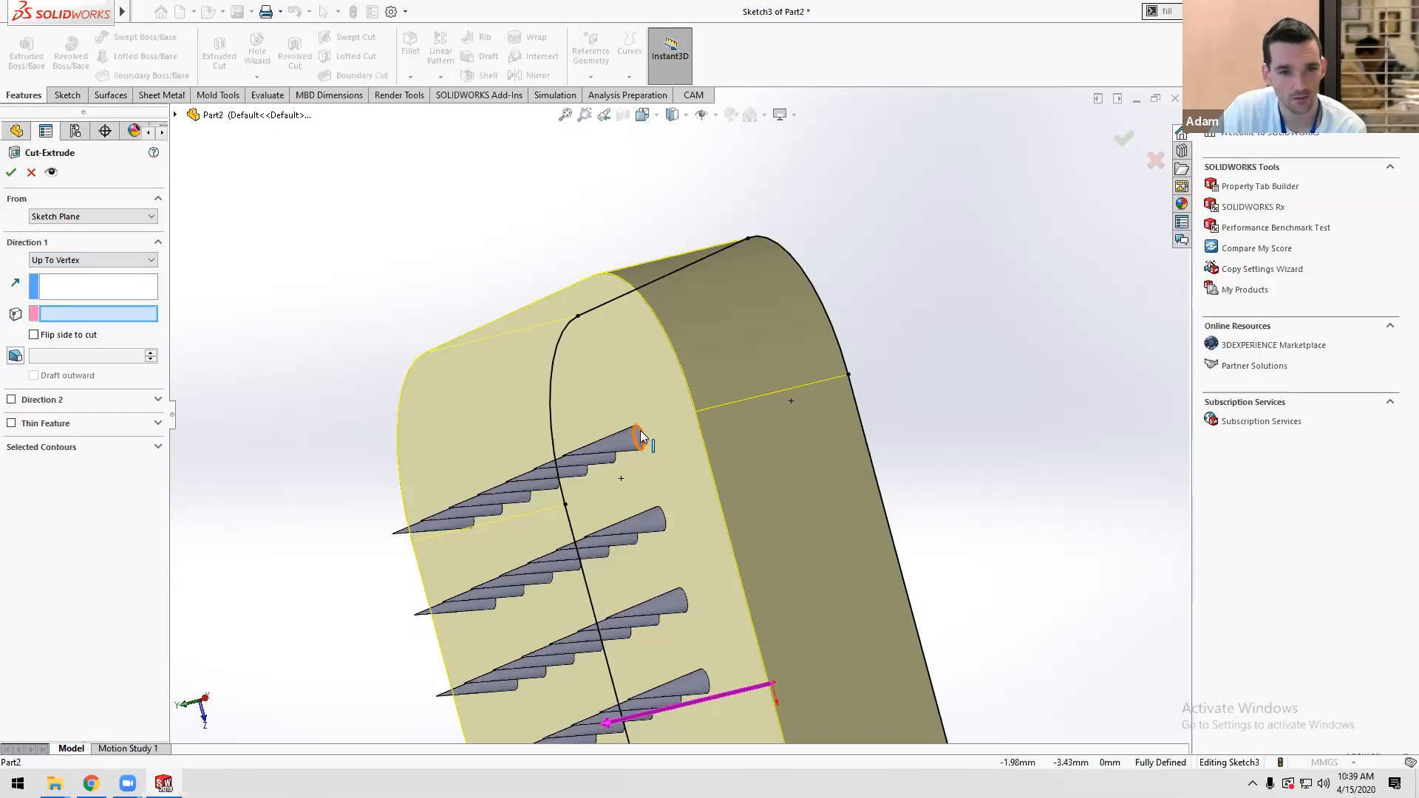
scroll(640, 607, up, 3)
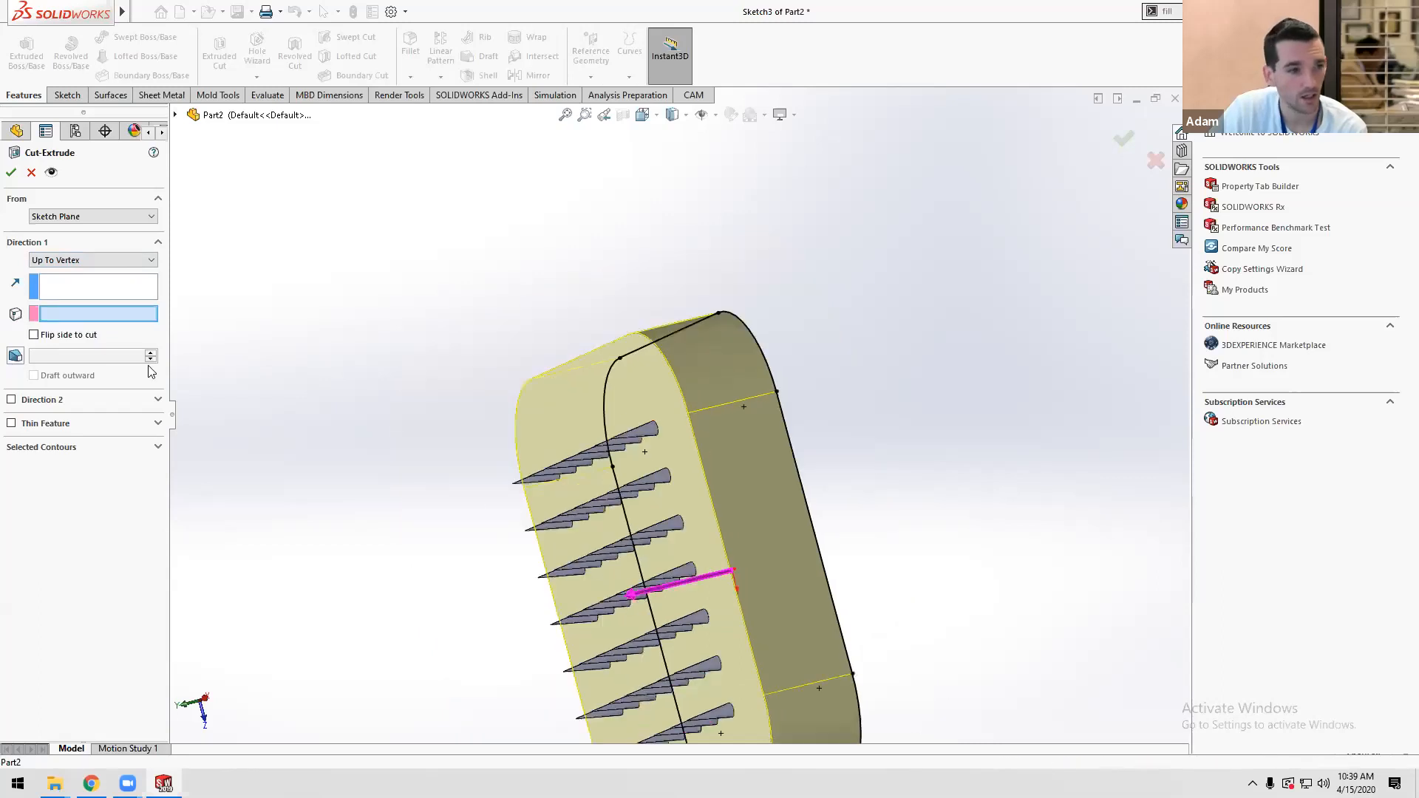
click(53, 260)
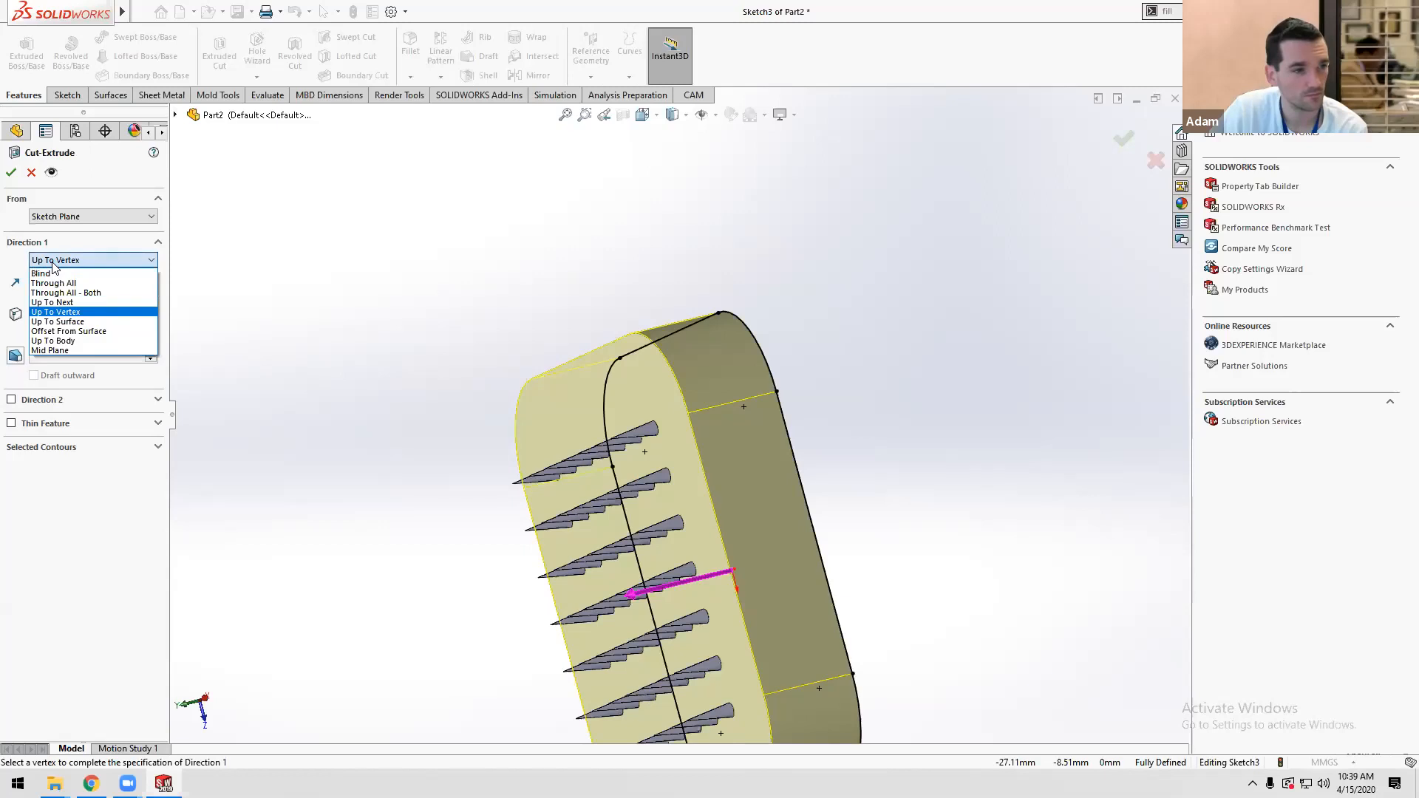
click(55, 304)
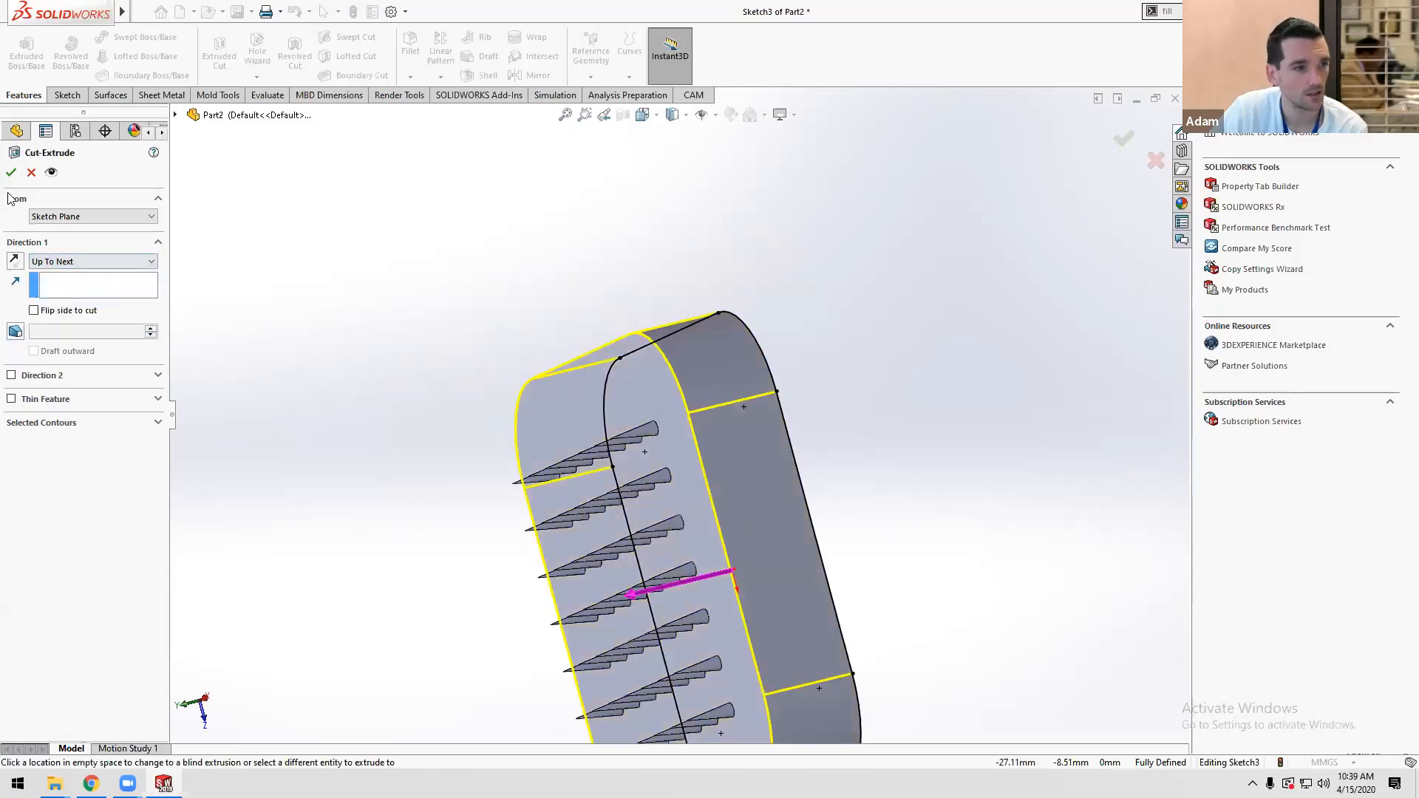
Cut the block away with a Blind depth of 2 mm and keep all resulting bodies.
click(66, 263)
click(58, 276)
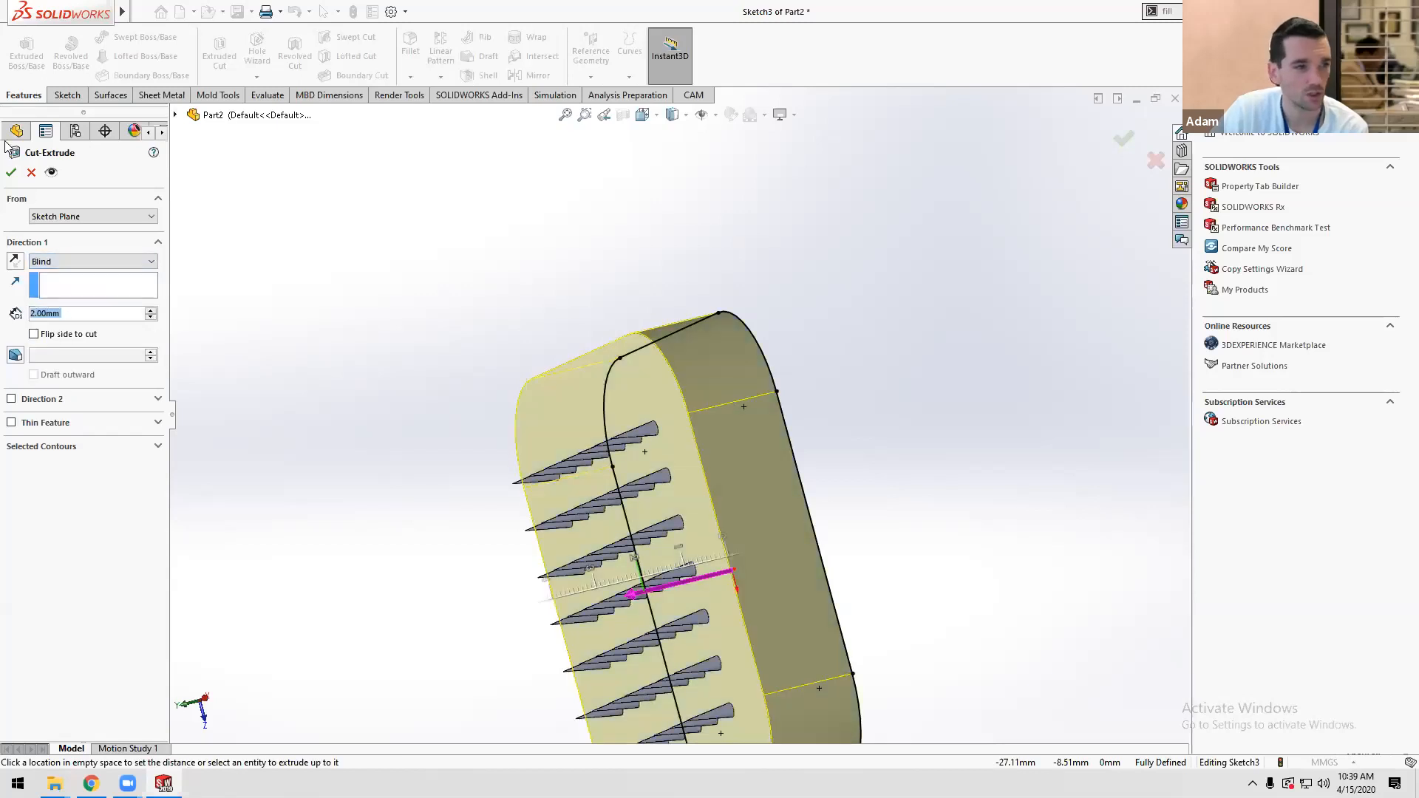
click(11, 173)
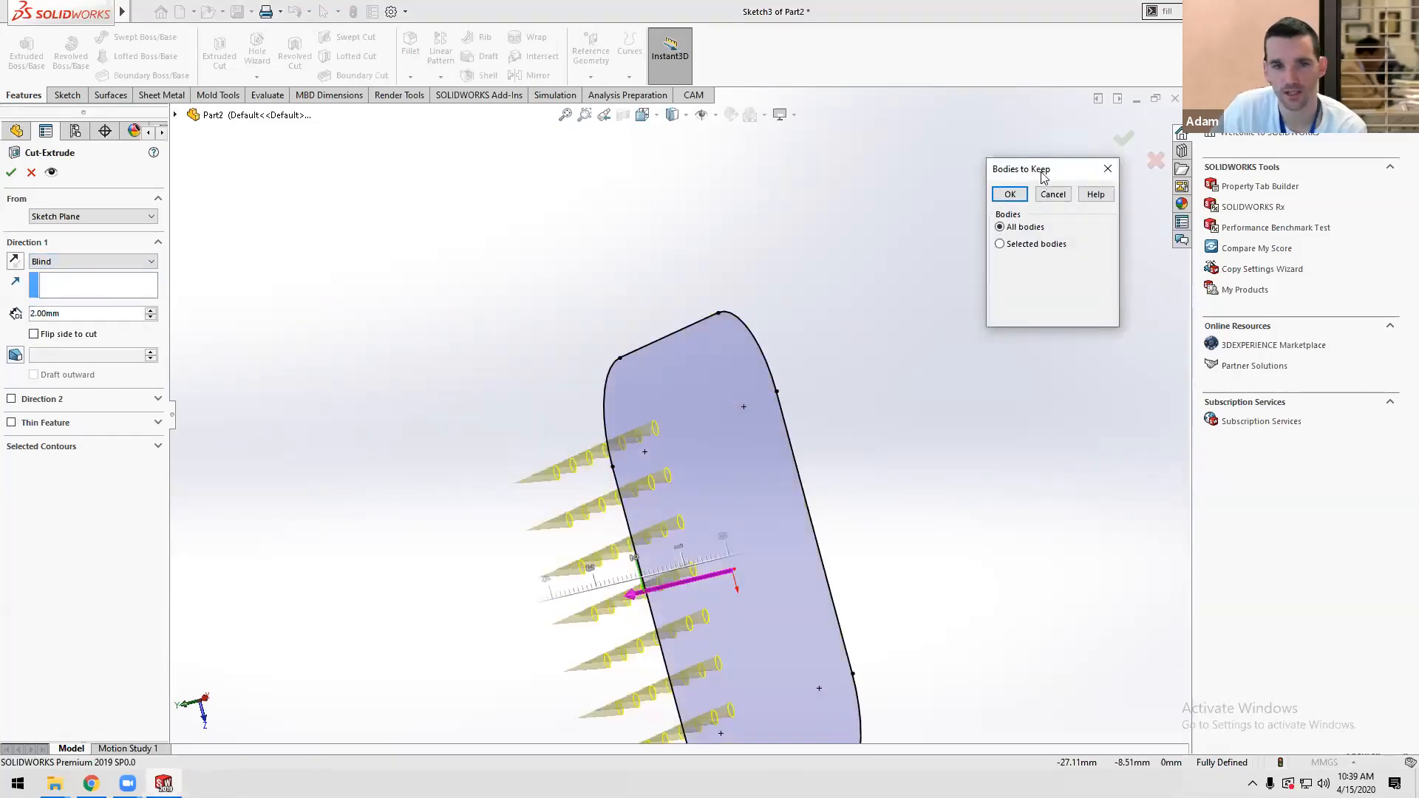
drag(1043, 176, 429, 311)
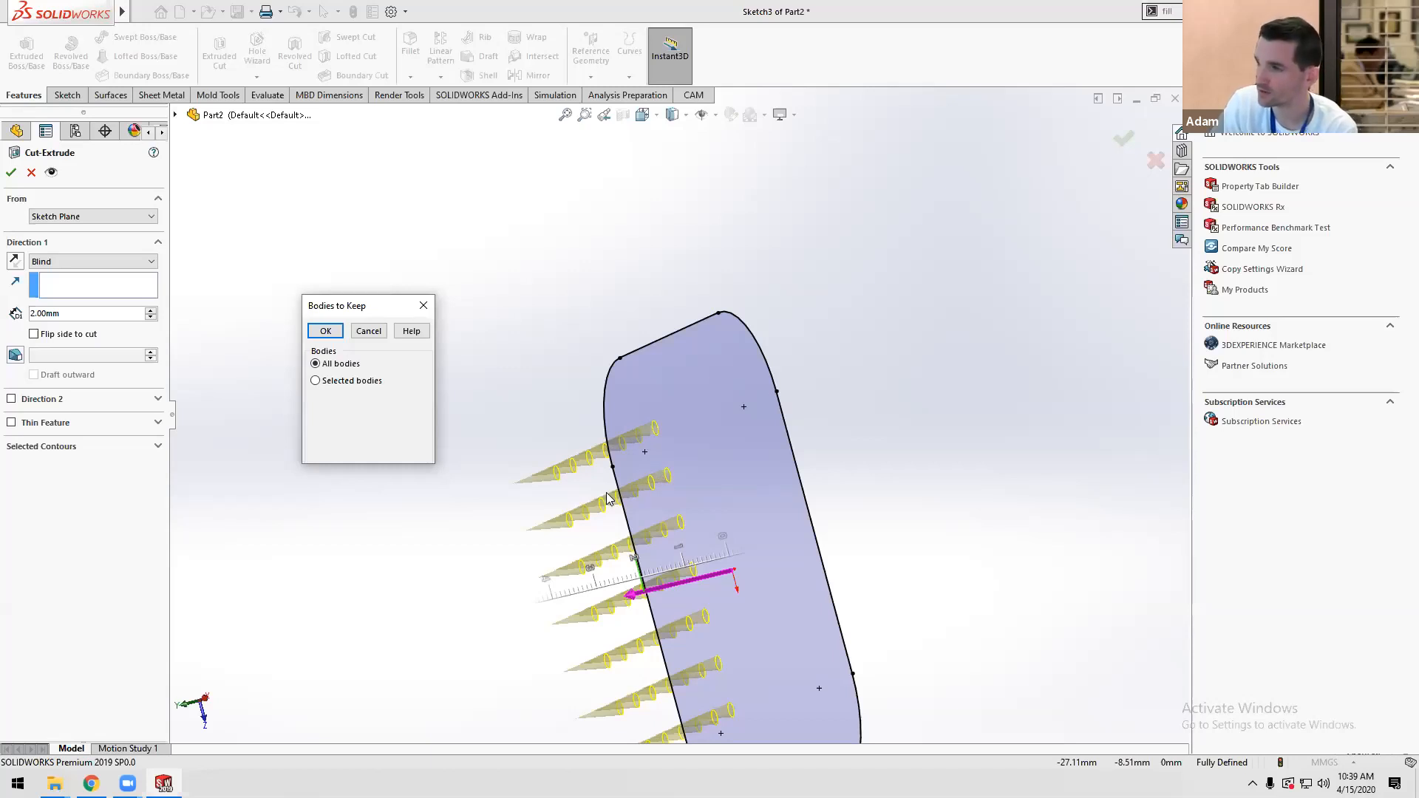
click(326, 334)
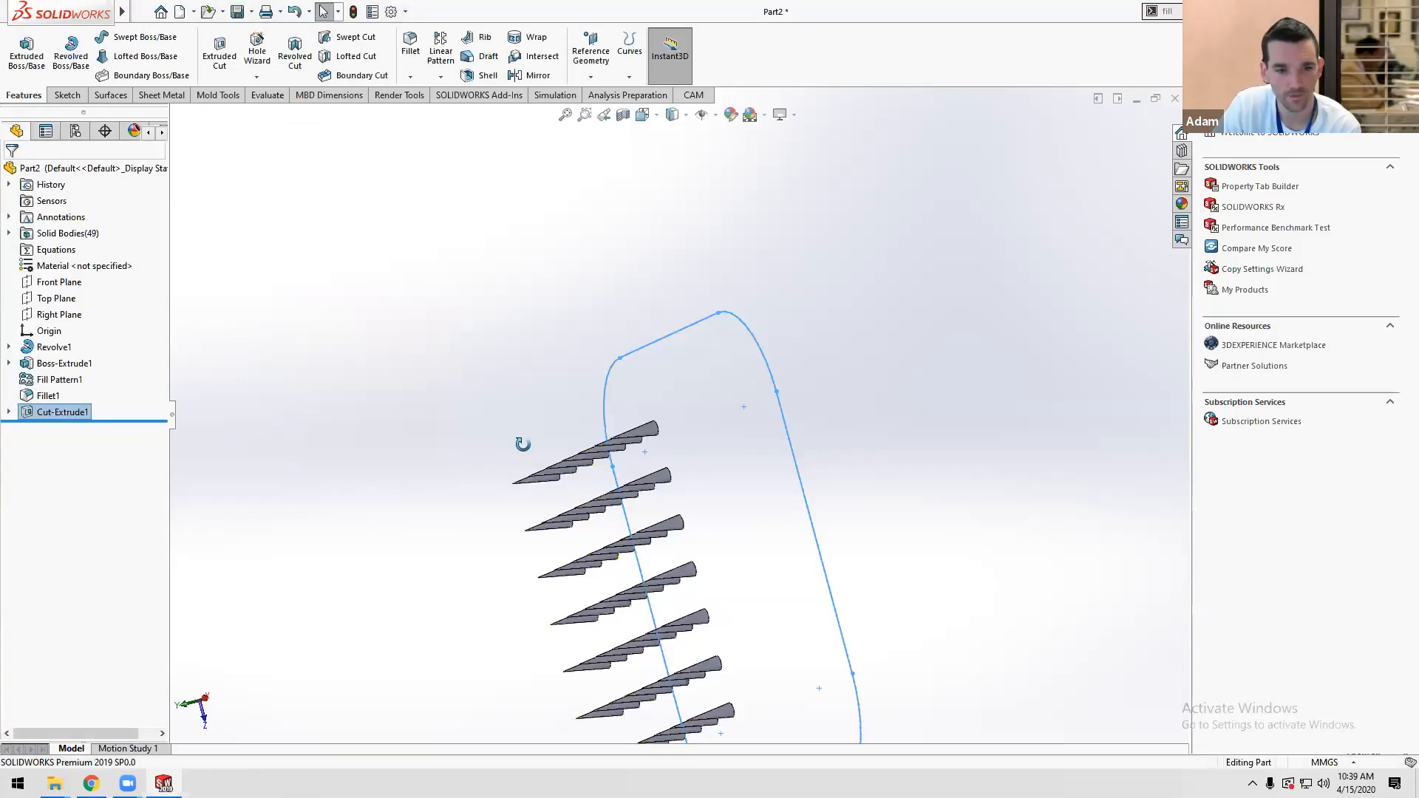
Inspect the separated cones and check their combined volume in the mass properties.
mouse_move(606, 318)
middle_down()
mouse_move(624, 295)
mouse_move(619, 310)
middle_up()
scroll(643, 414, up, 3)
scroll(661, 547, down, 5)
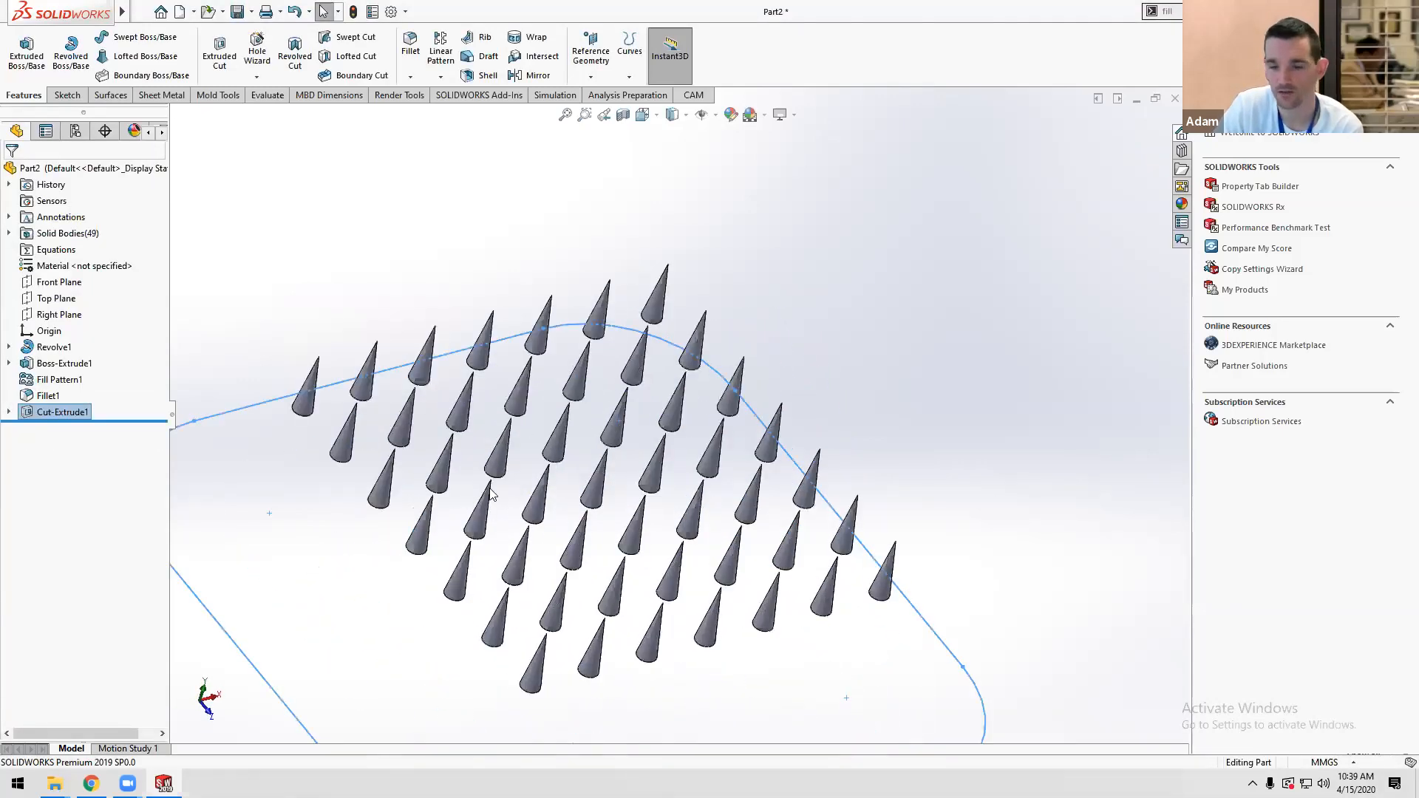
click(267, 94)
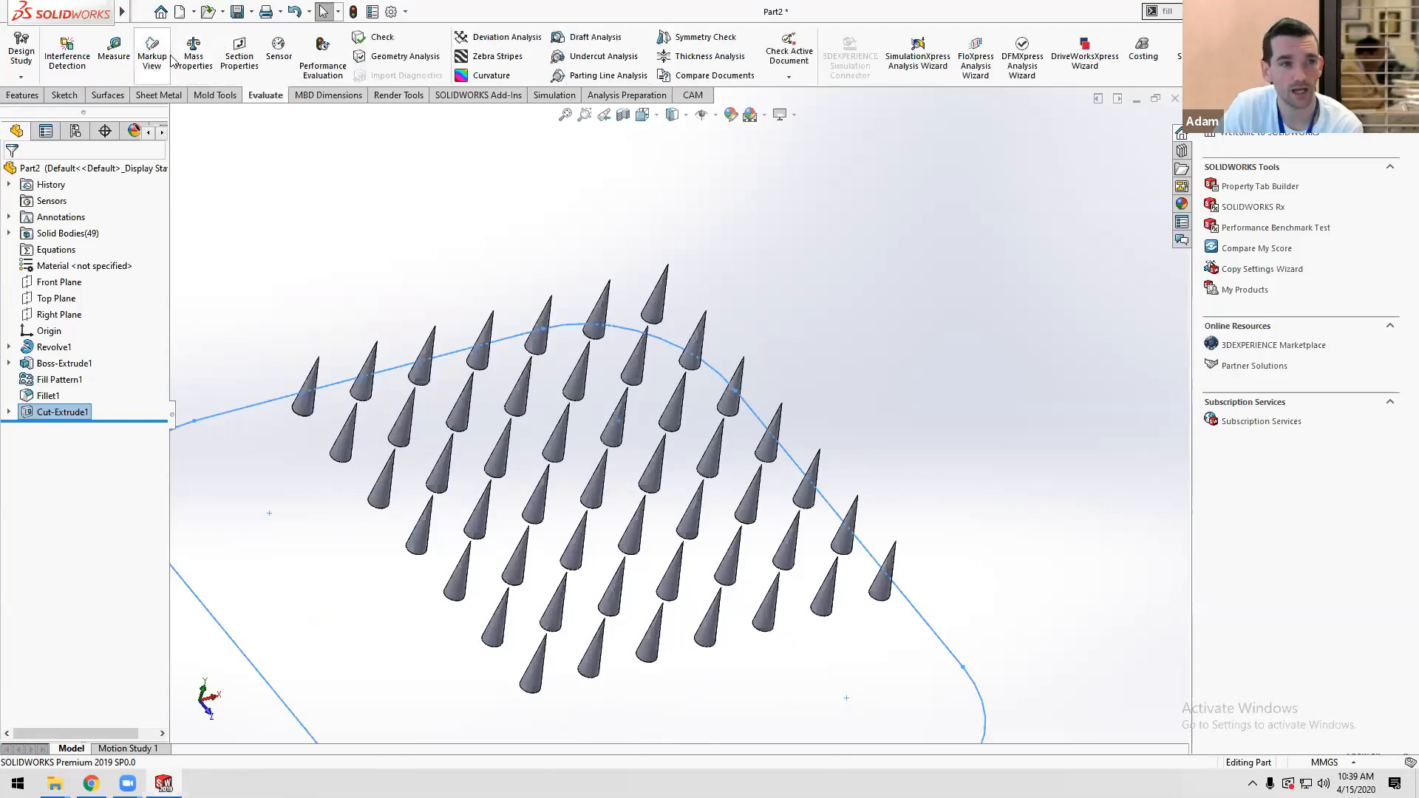
click(193, 50)
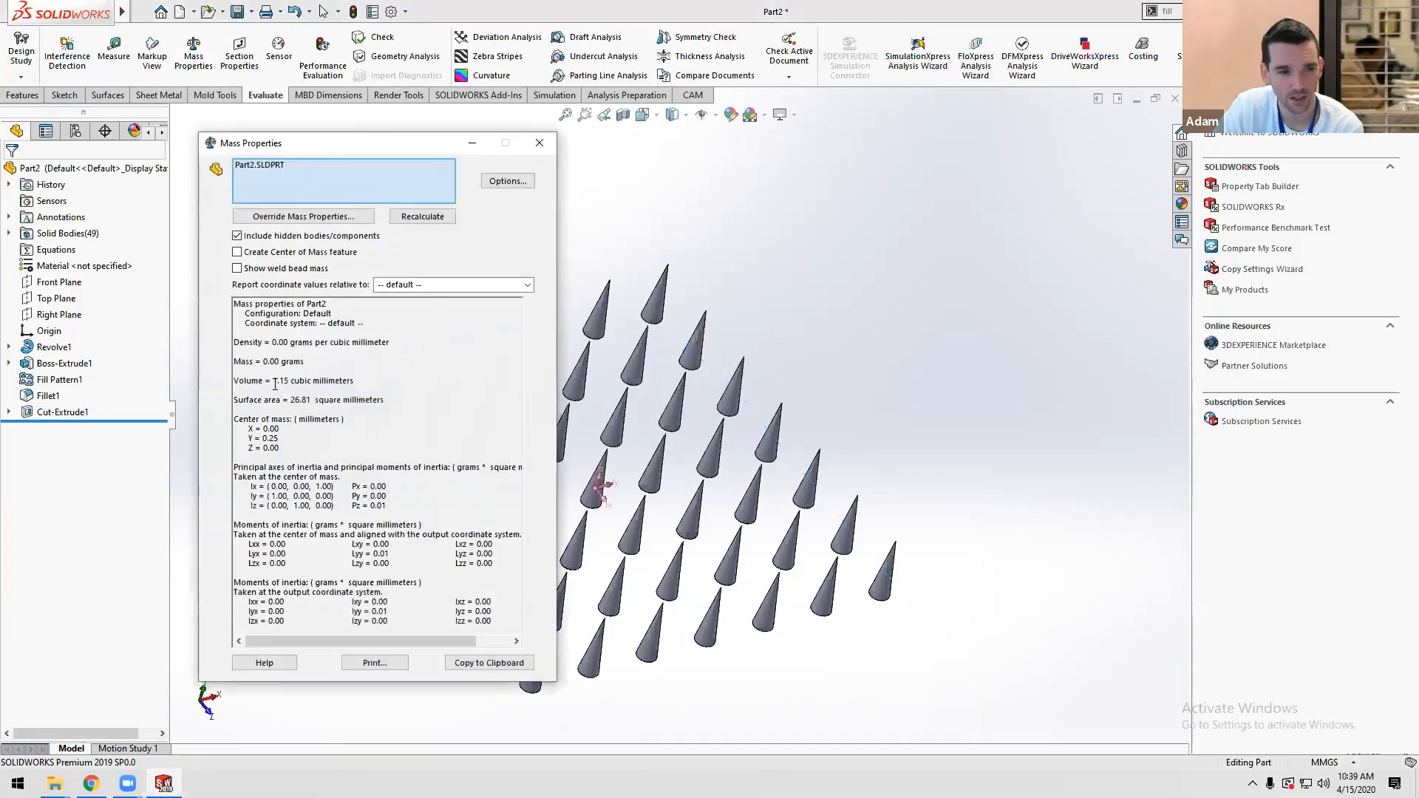
drag(272, 382, 340, 382)
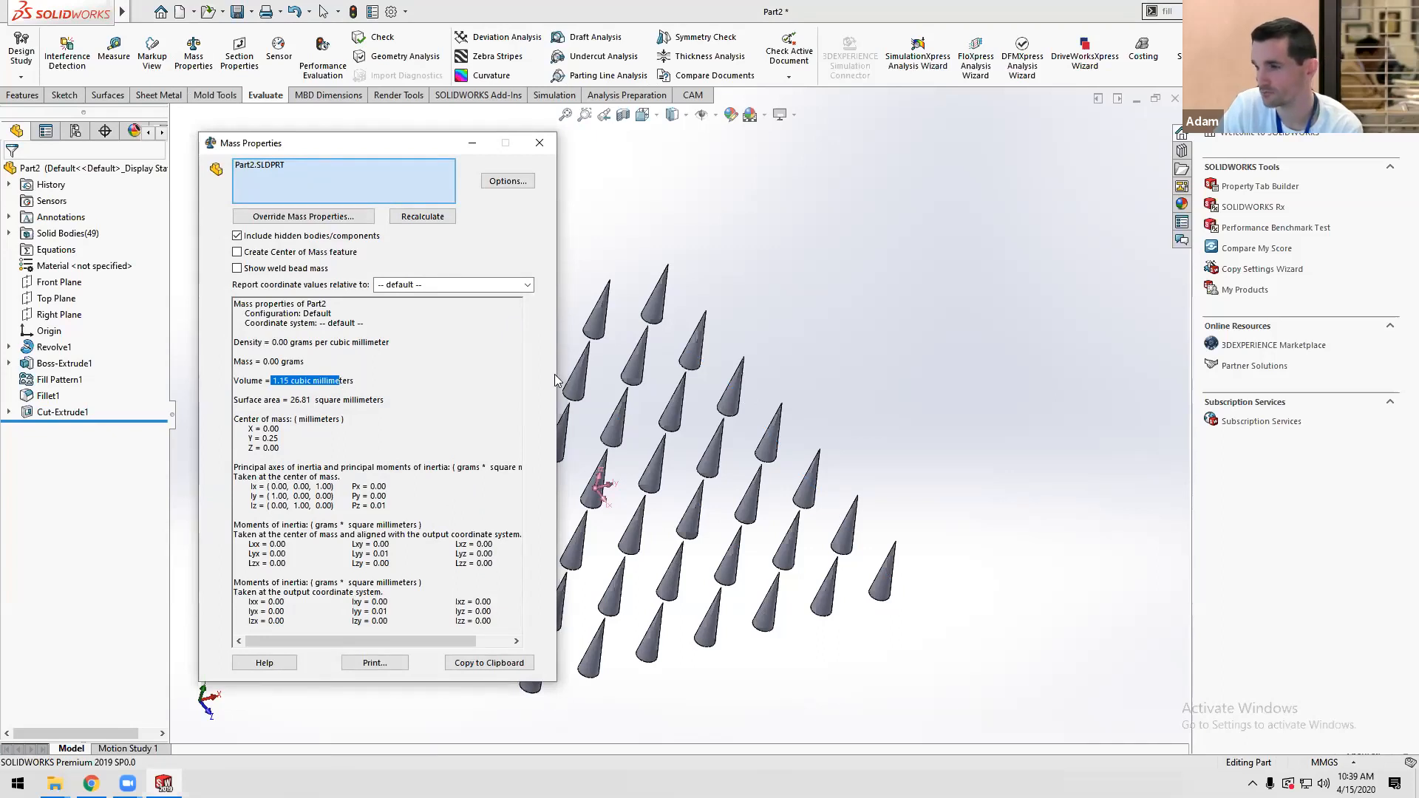
click(539, 143)
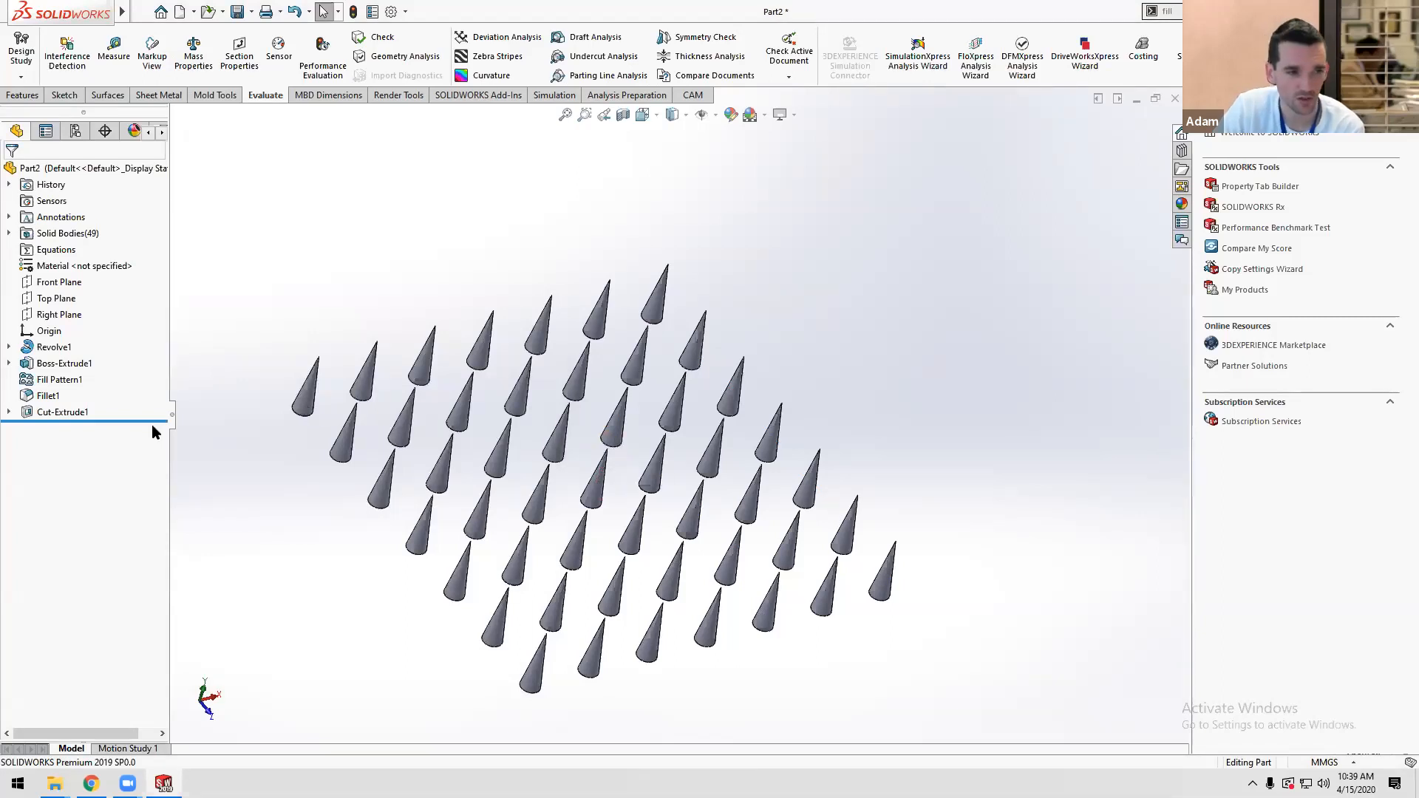
Roll the model back to before the extruded cut, view the block with its cones, and roll forward again.
drag(156, 421, 155, 405)
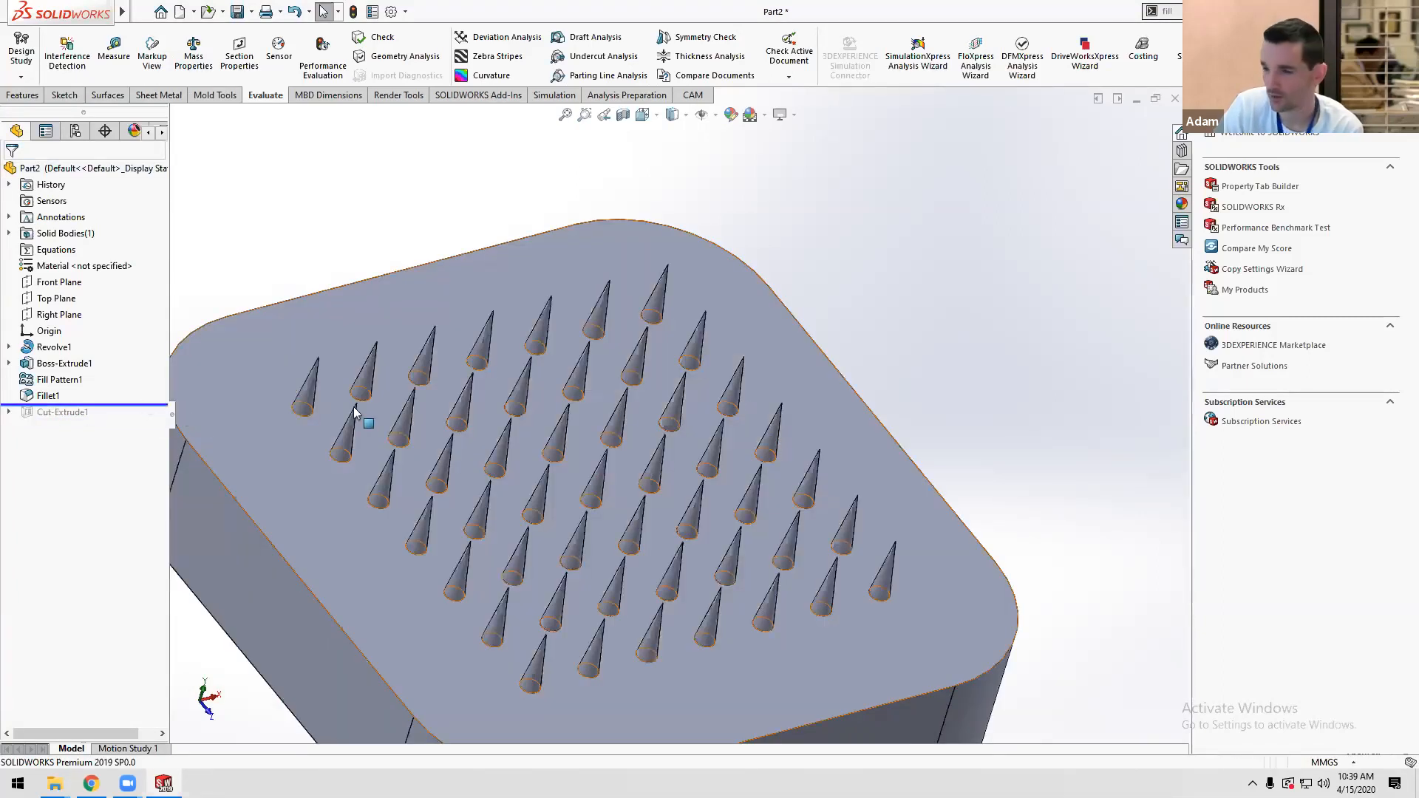
scroll(510, 416, up, 5)
scroll(510, 415, down, 2)
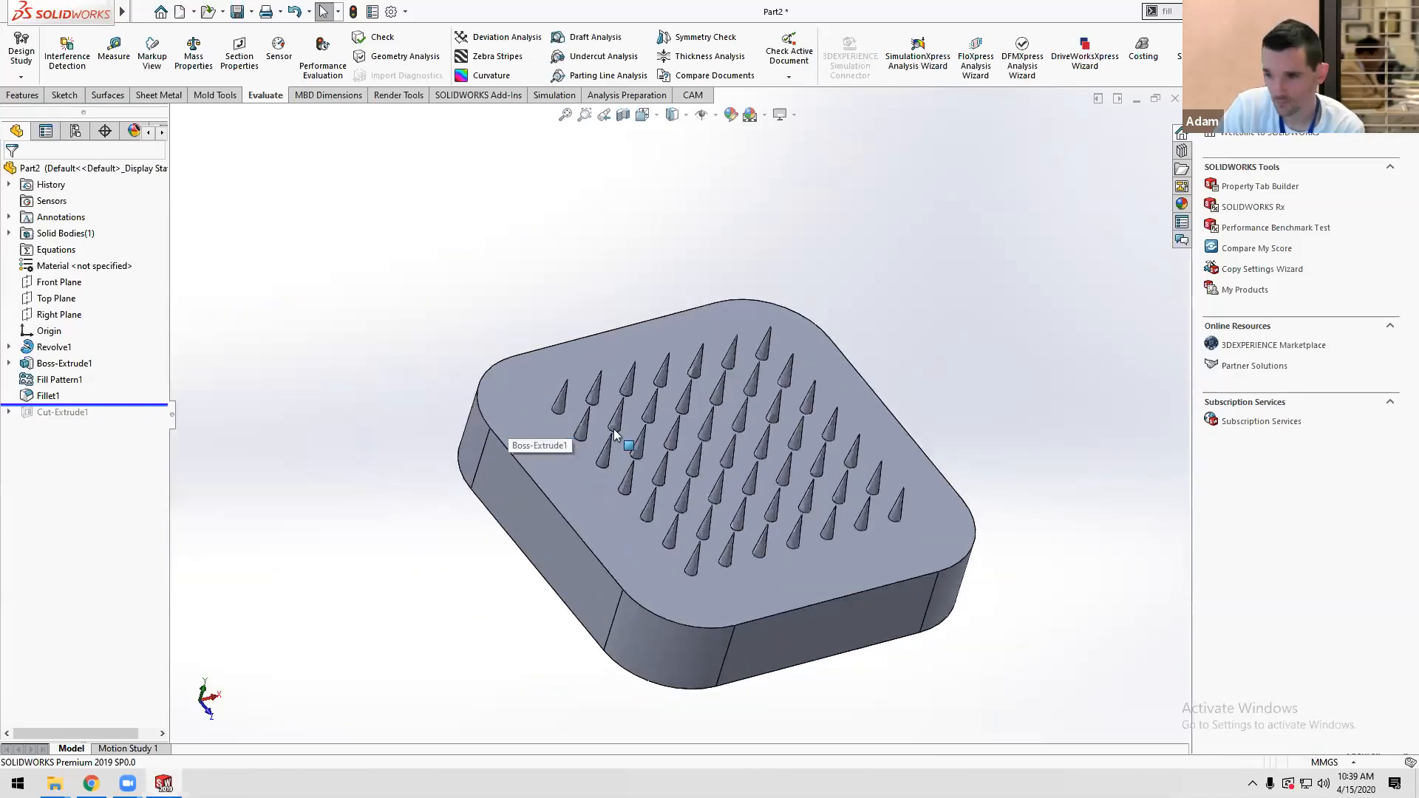
middle_drag(613, 430, 583, 420)
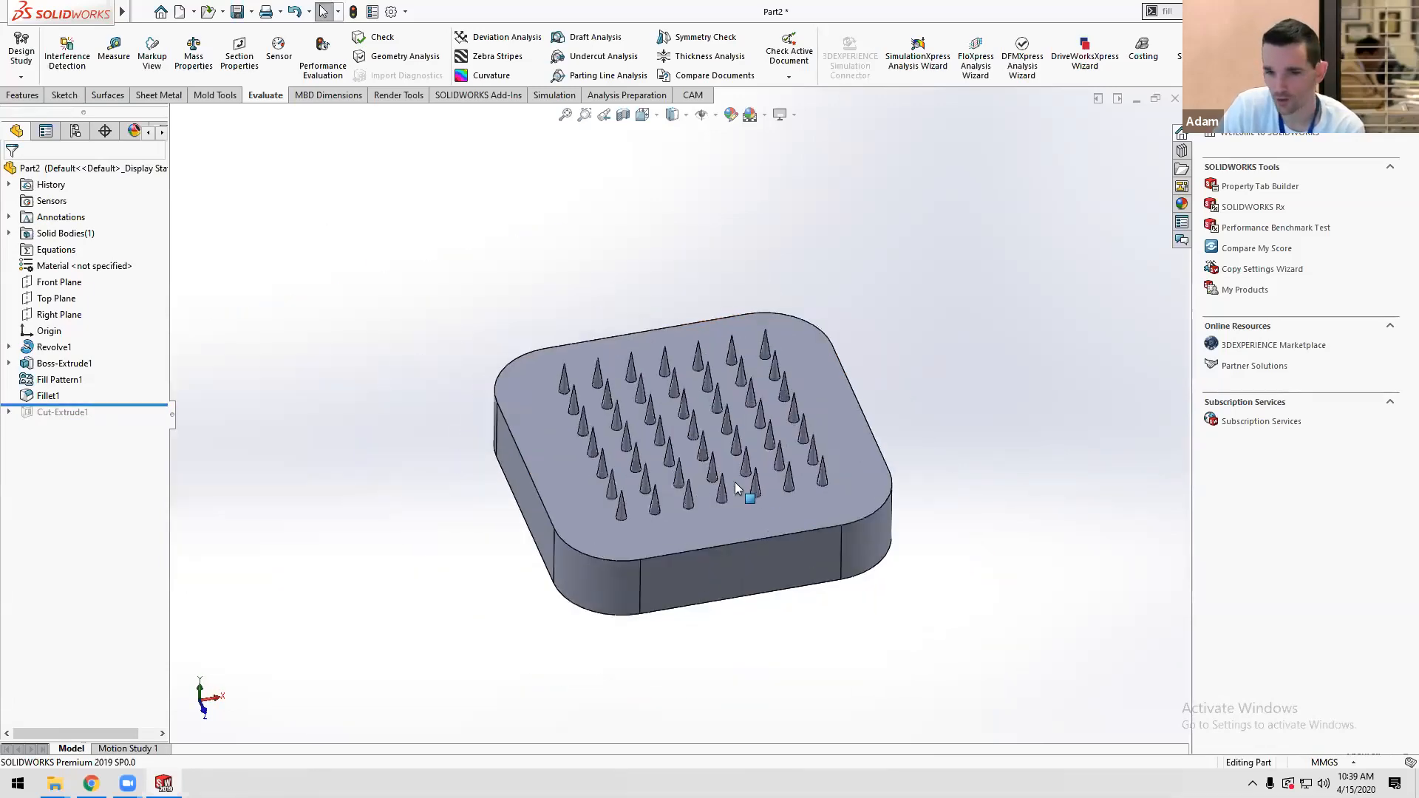
ctrl+middle_drag(735, 482, 694, 443)
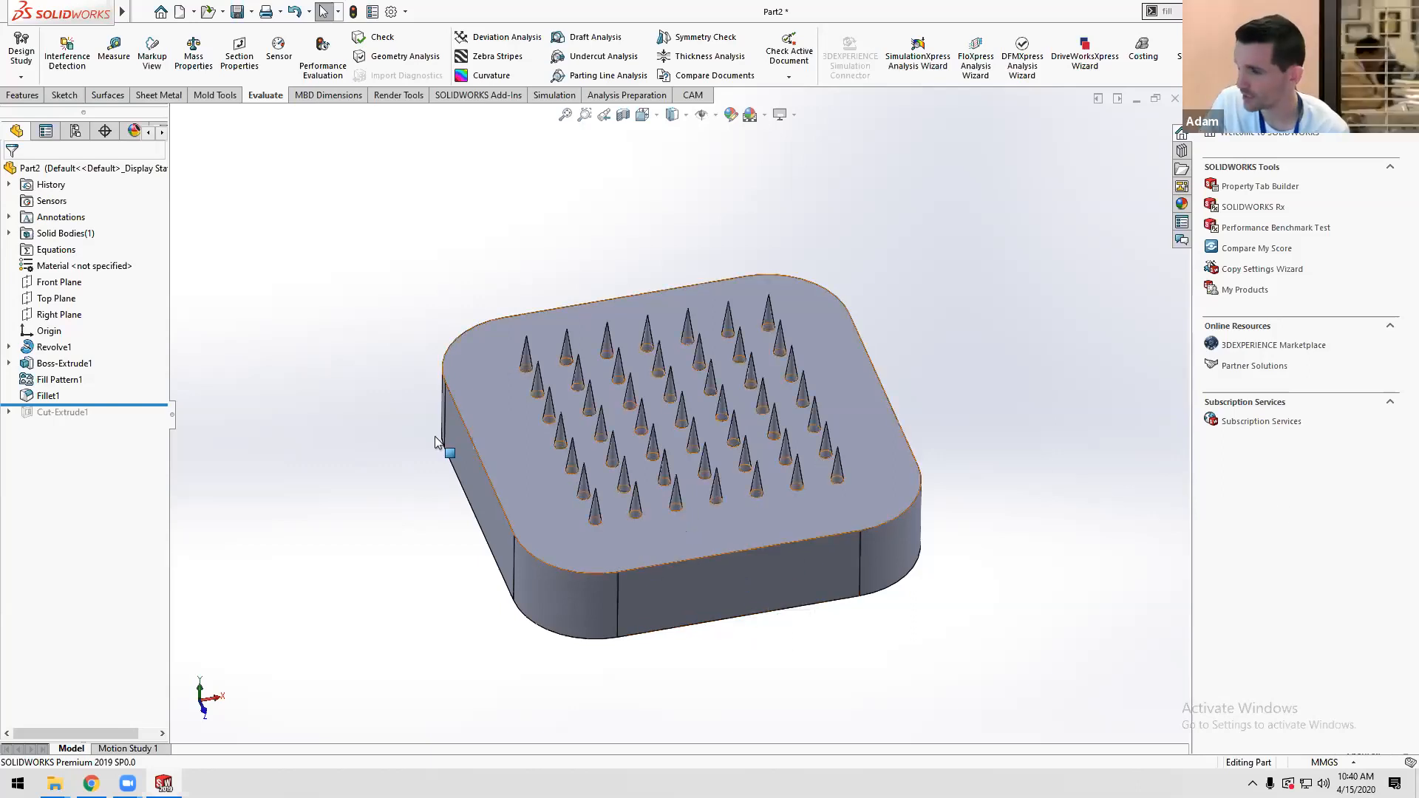
drag(117, 403, 117, 420)
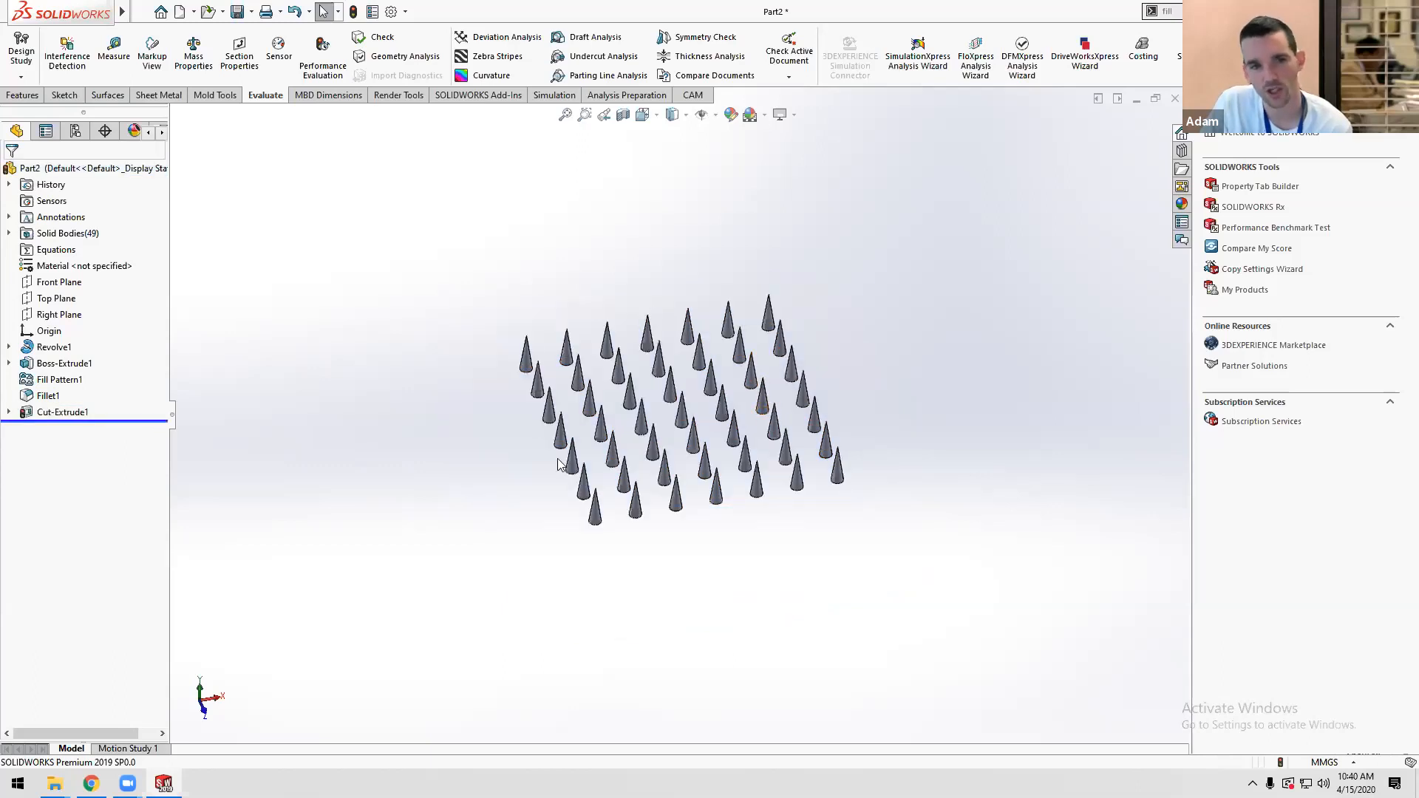
Evaluate the part's mass properties again and highlight the cones' volume value.
click(194, 57)
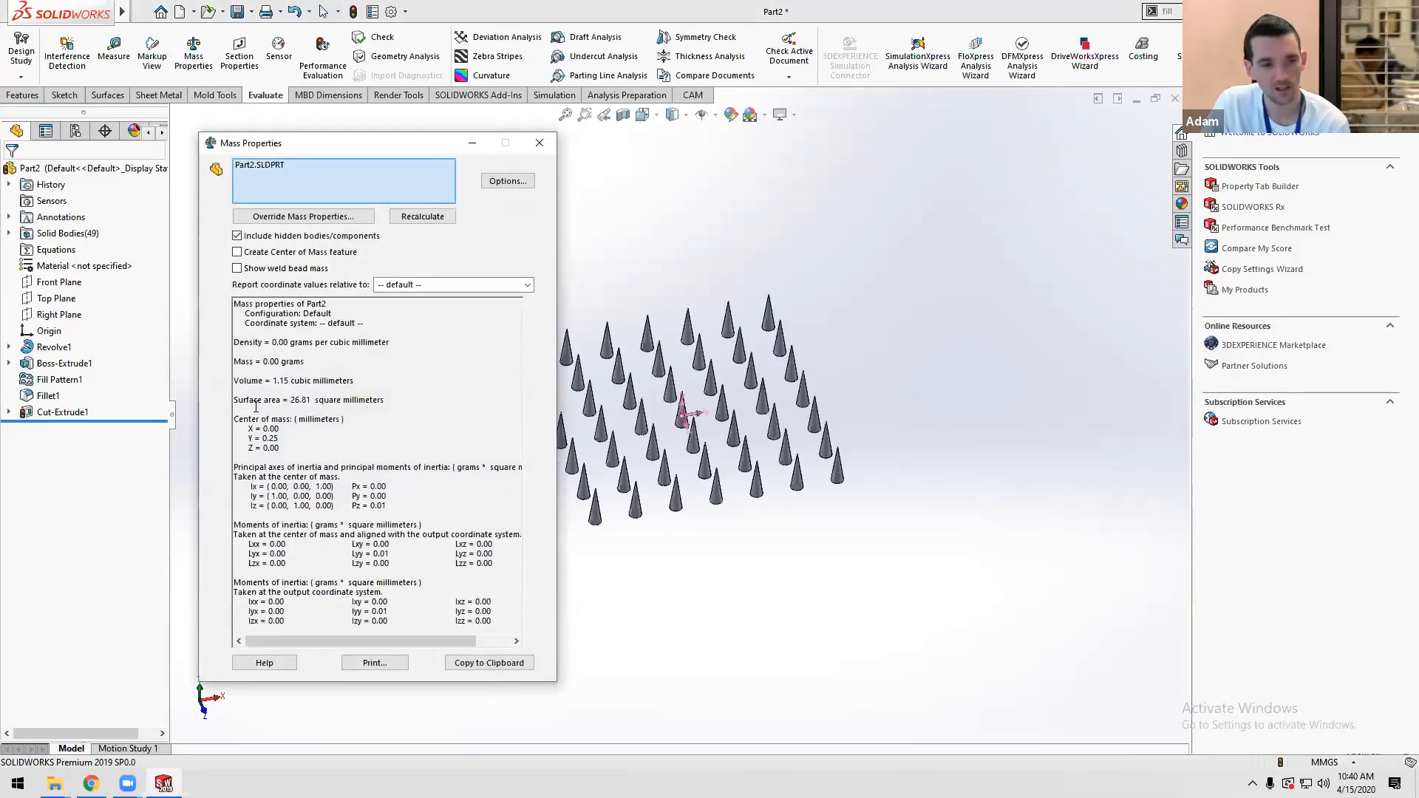
drag(312, 381, 337, 381)
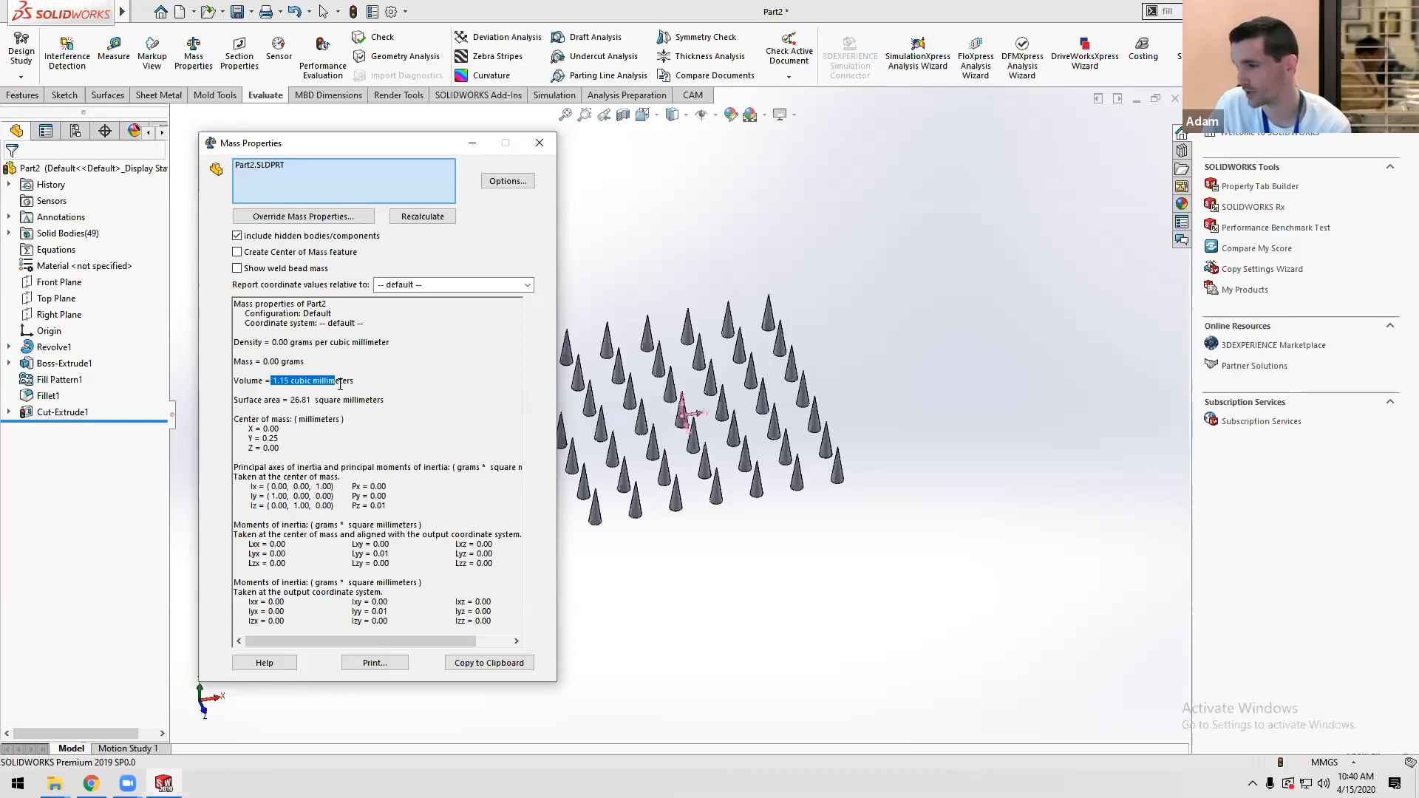
click(380, 385)
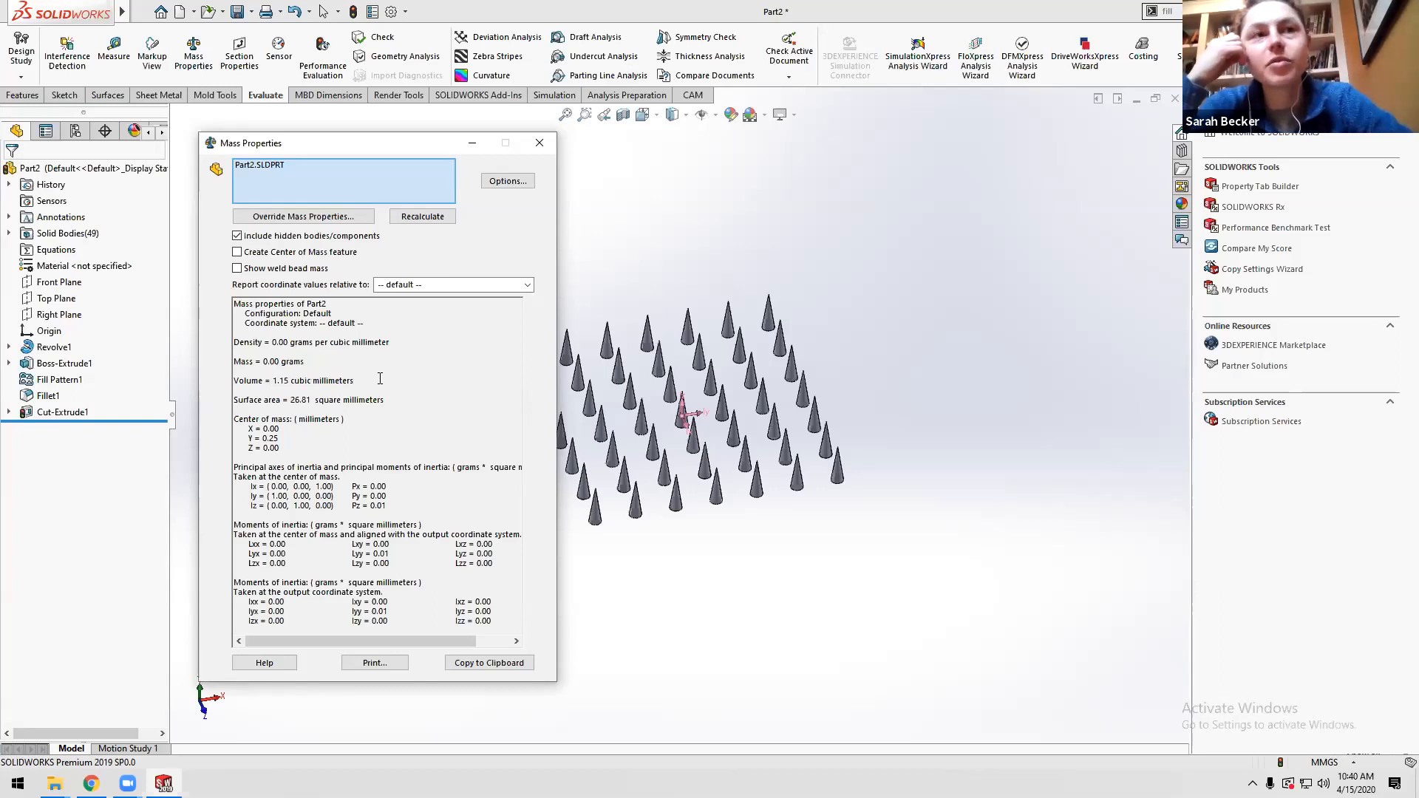
Close the mass properties and roll the model back to before the extruded cut.
click(540, 144)
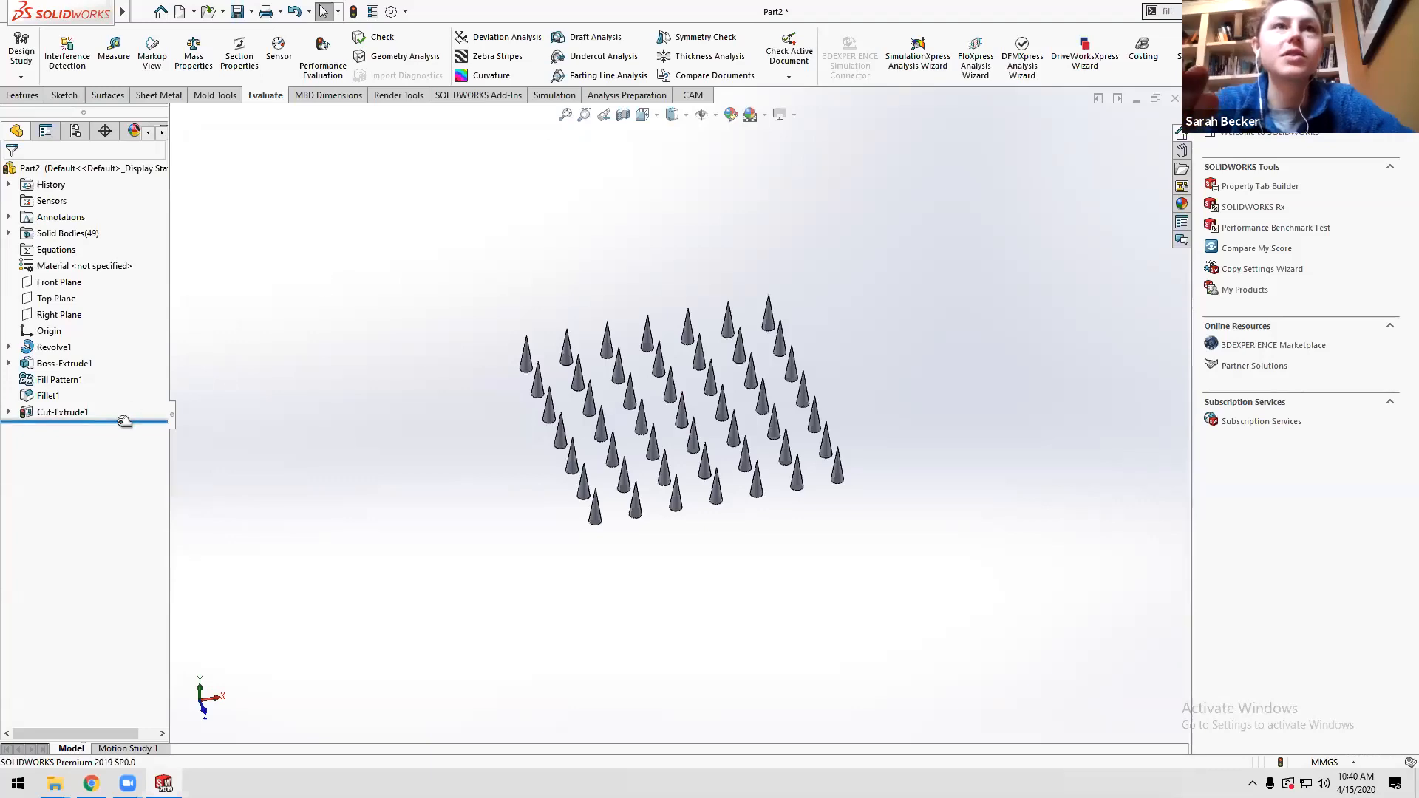
mouse_move(125, 421)
mouse_down()
mouse_move(117, 405)
mouse_move(123, 421)
mouse_up()
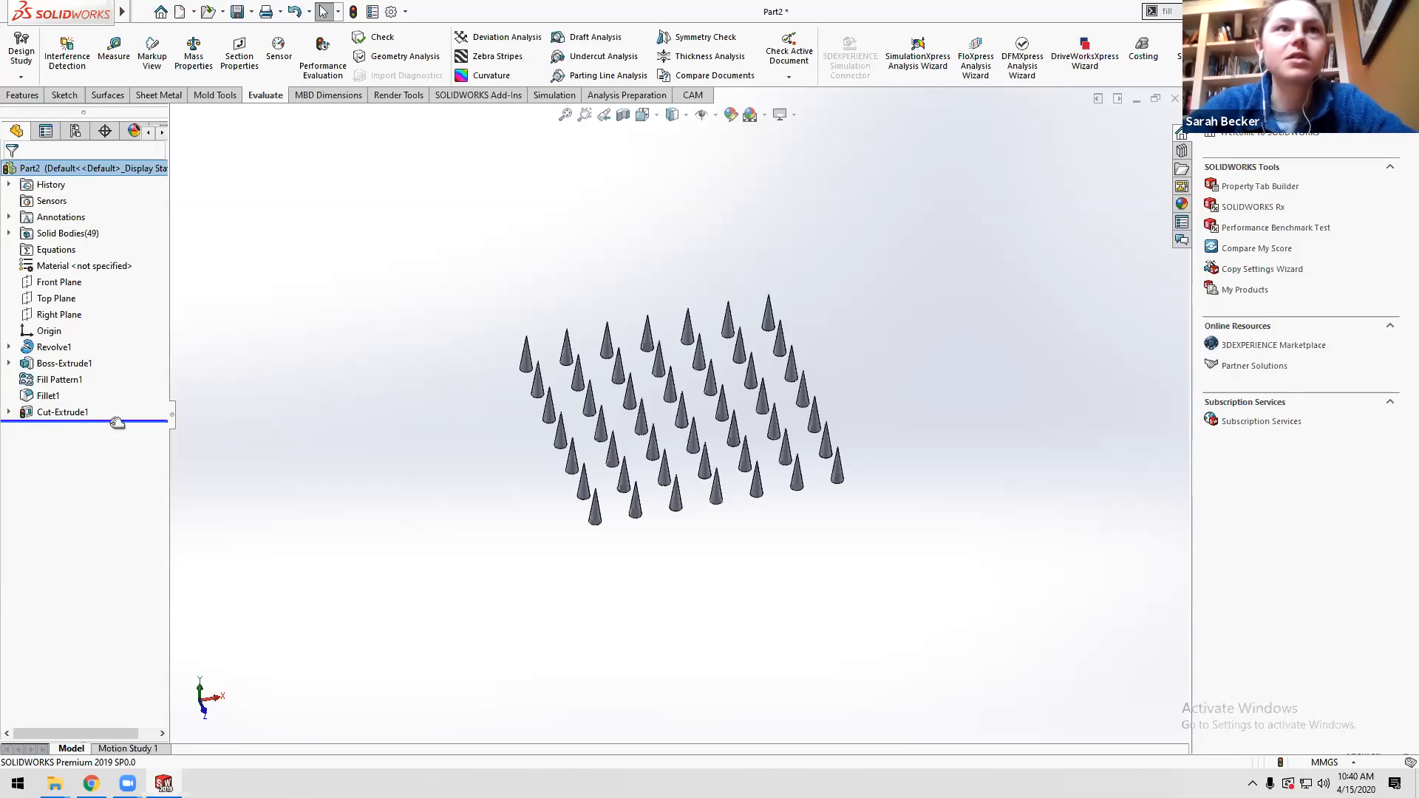
drag(114, 406, 110, 403)
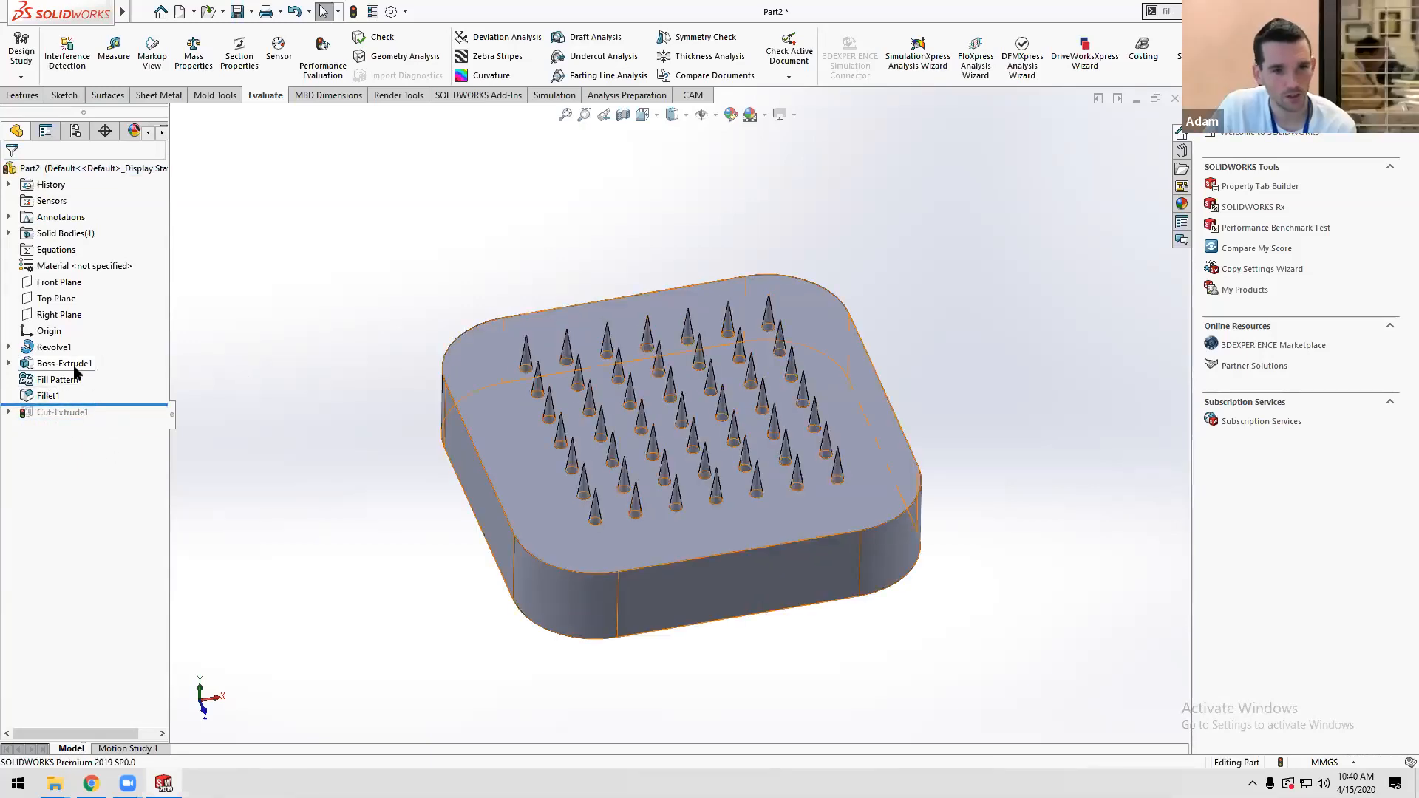
Suppress the block's extrude feature, continuing past the fill pattern rebuild error.
mouse_move(61, 385)
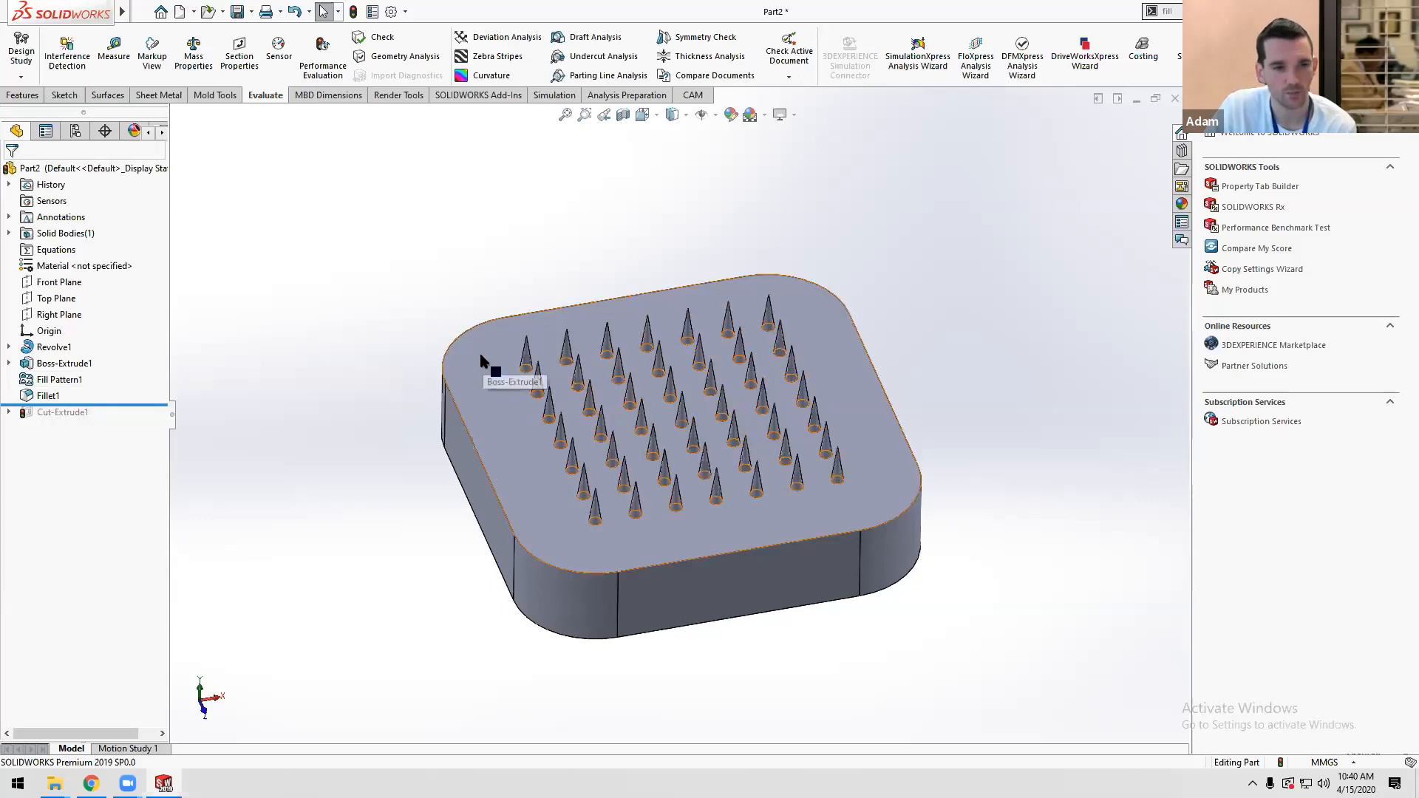
right_click(55, 364)
click(116, 319)
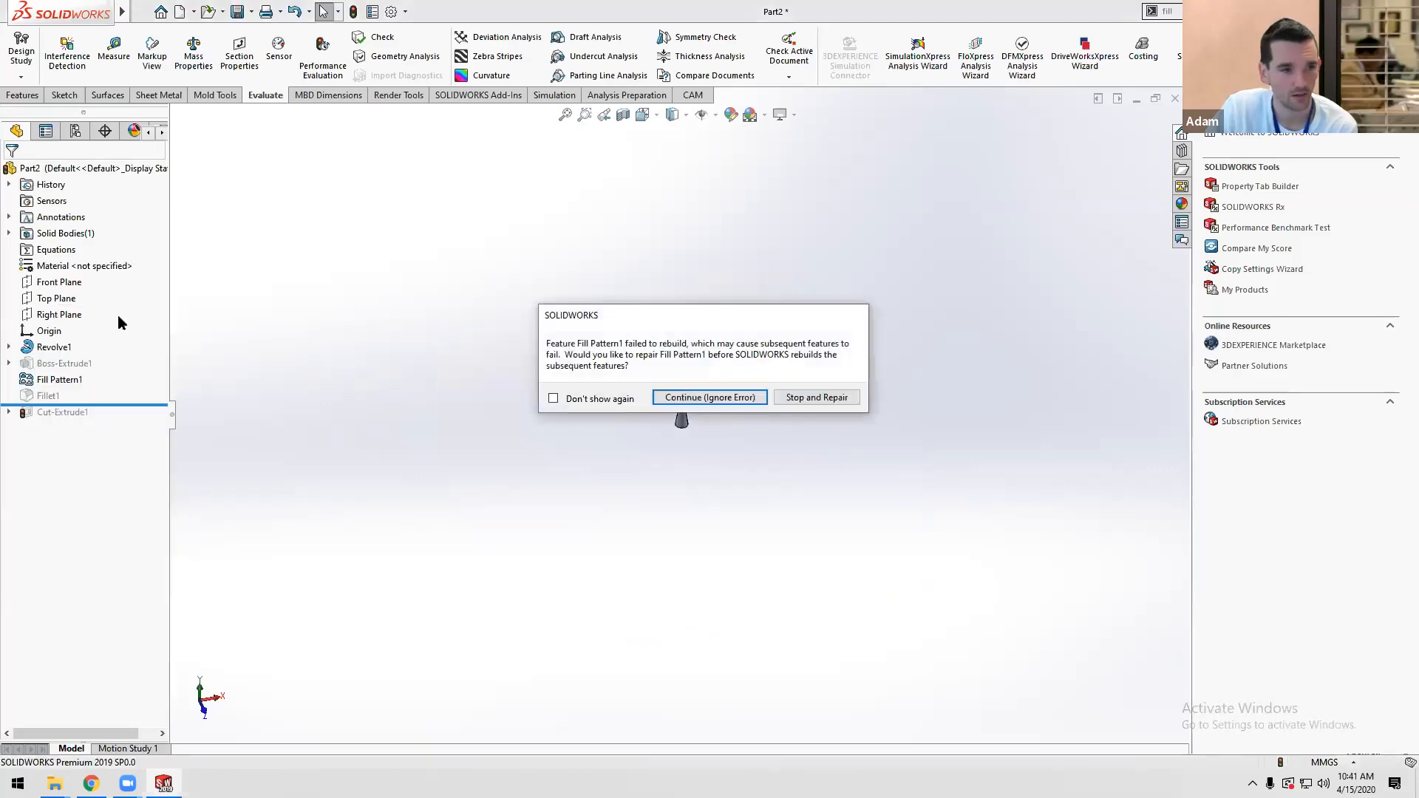
click(708, 400)
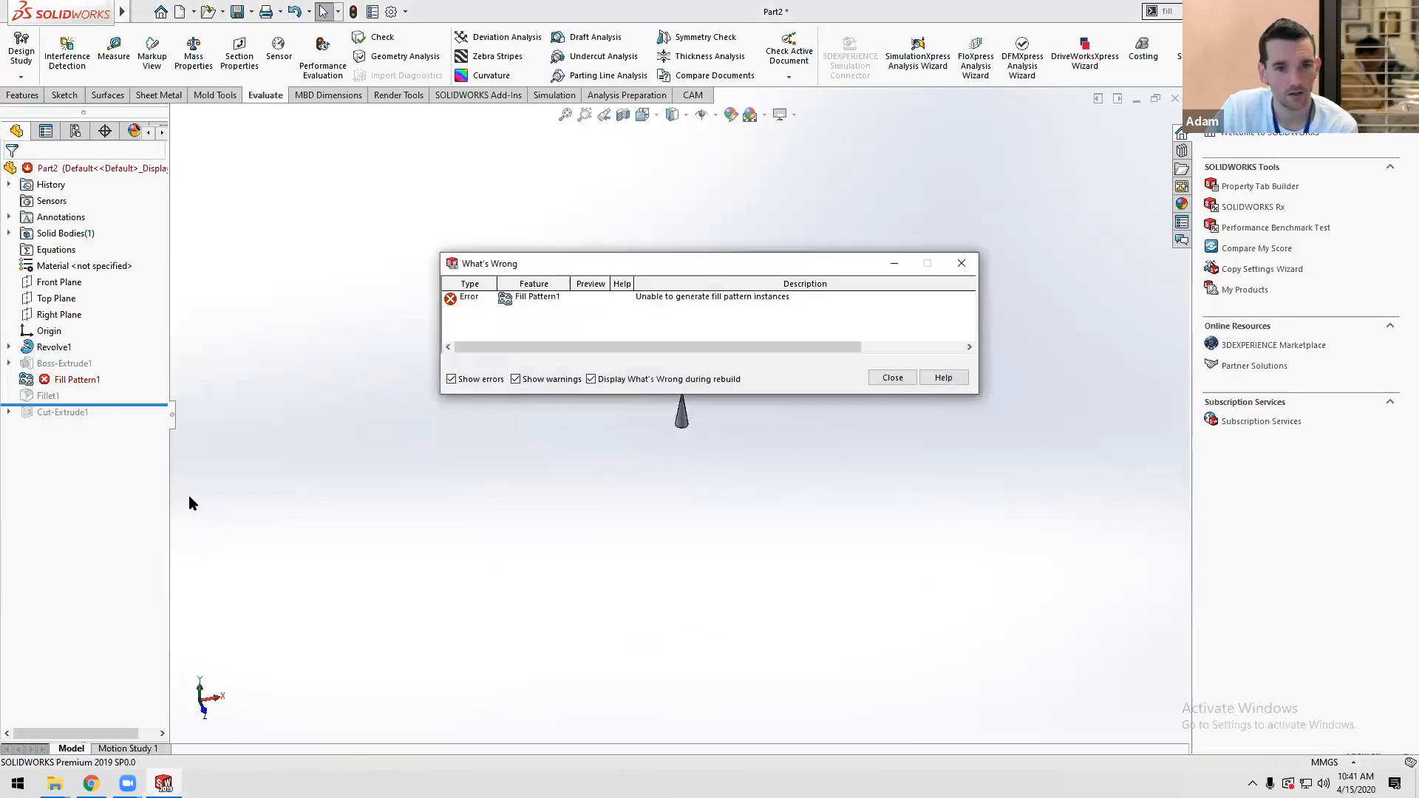
click(893, 378)
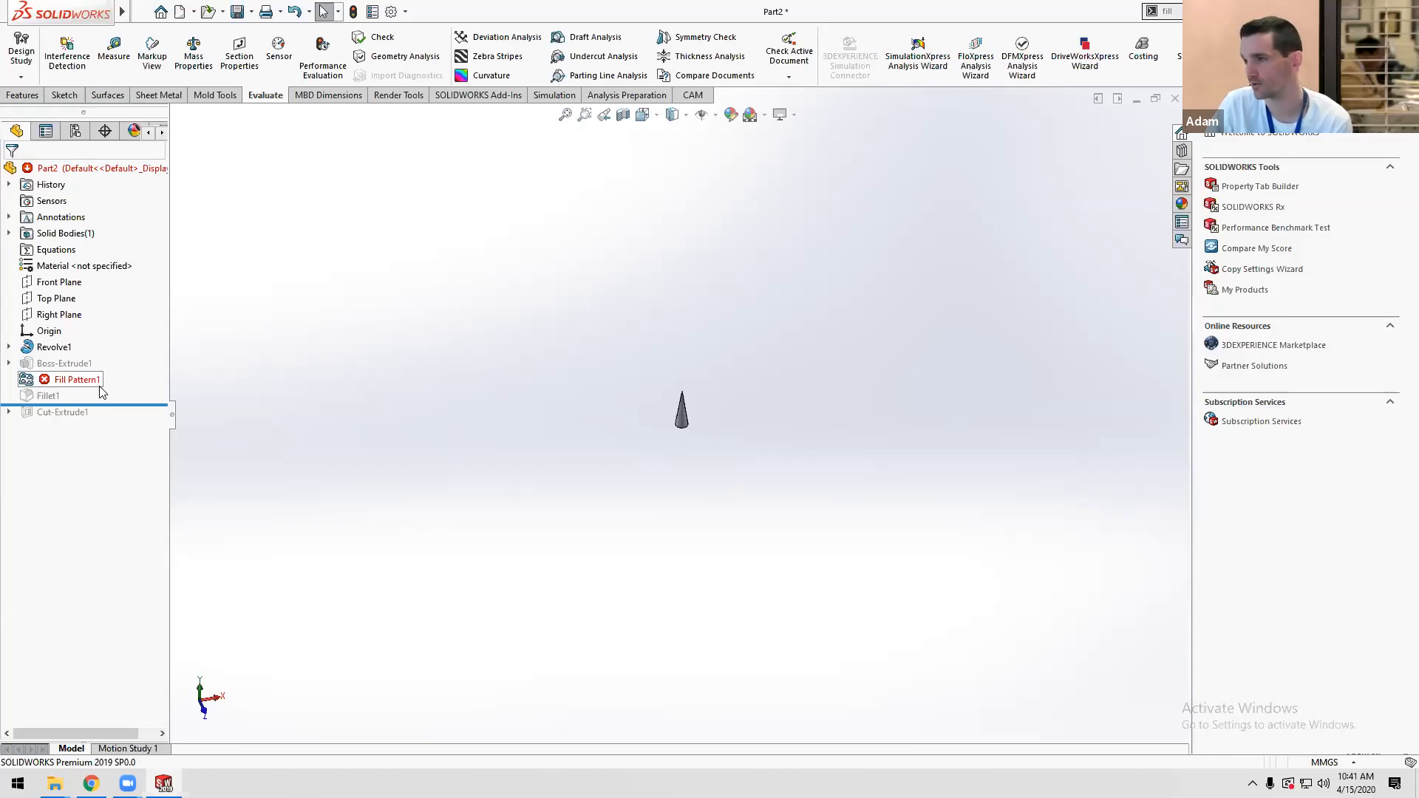
Unsuppress the block's extrude and its corner fillet.
right_click(63, 370)
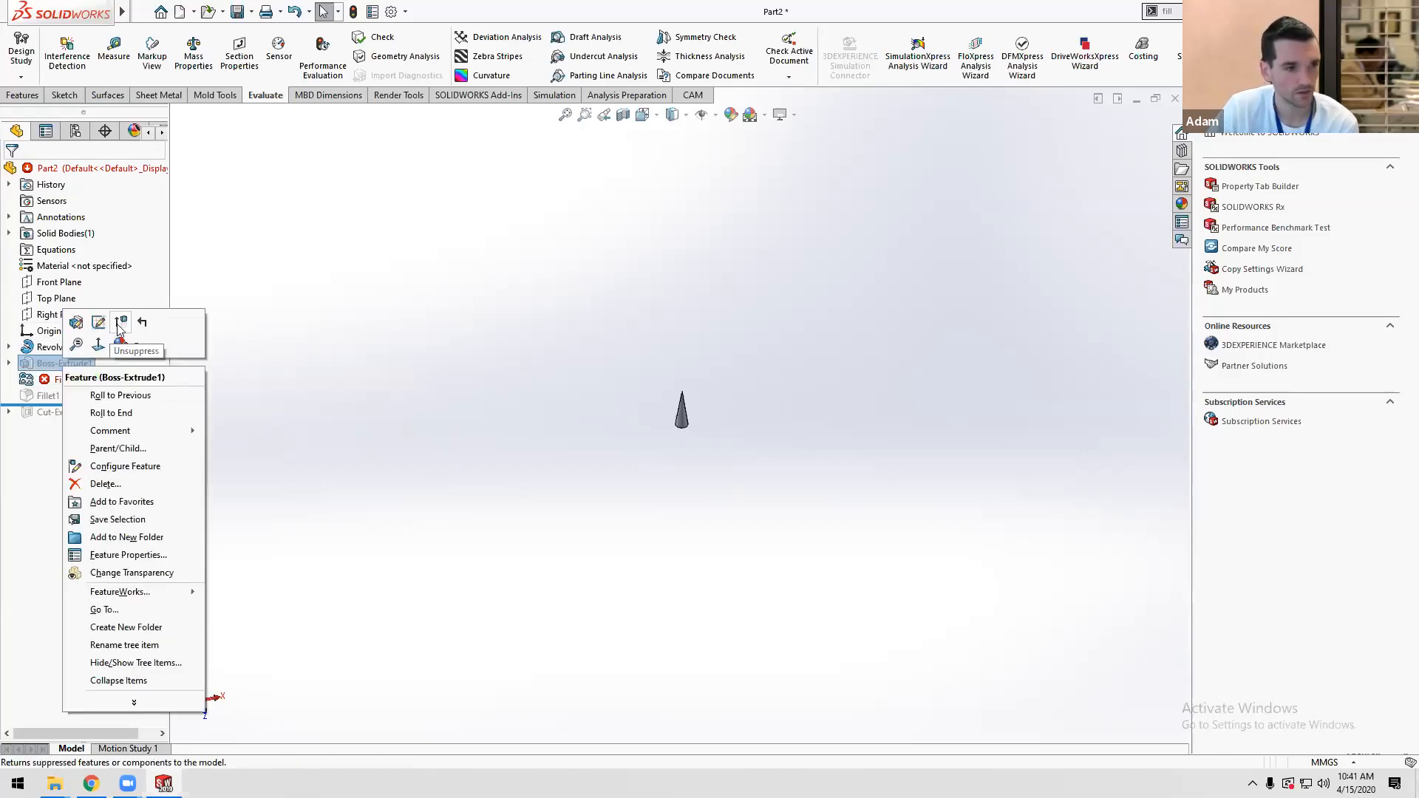
click(118, 327)
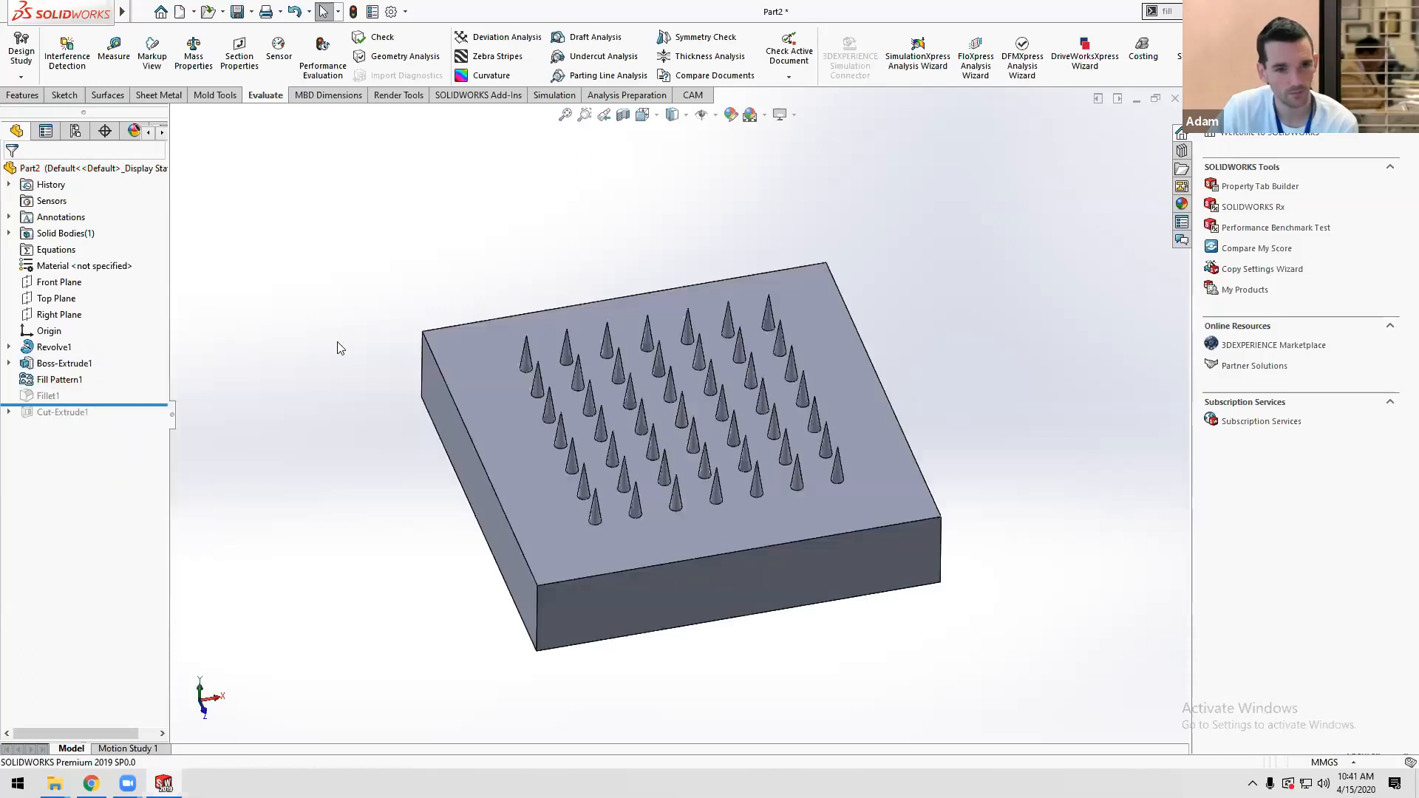
right_click(53, 397)
click(87, 352)
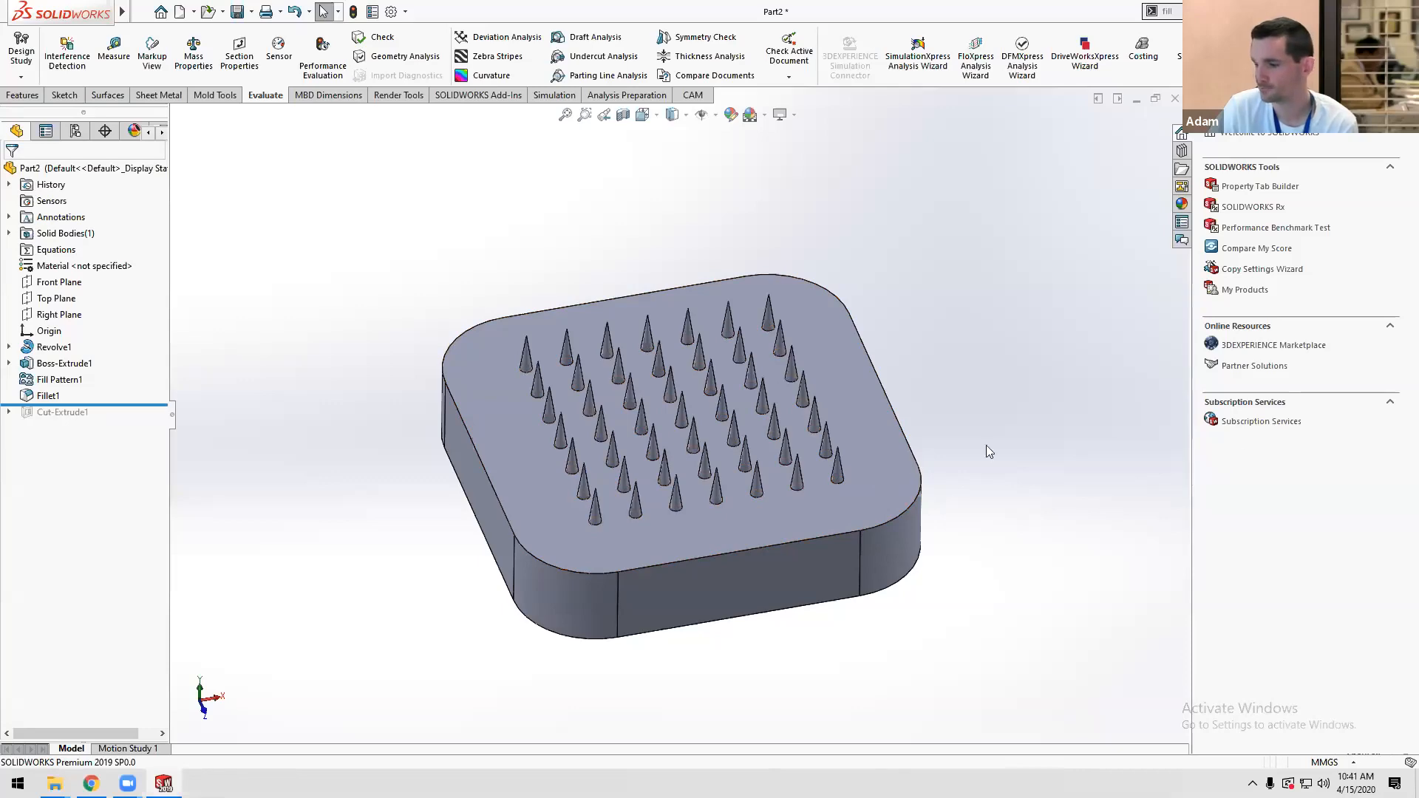
scroll(775, 498, up, 3)
scroll(773, 497, down, 2)
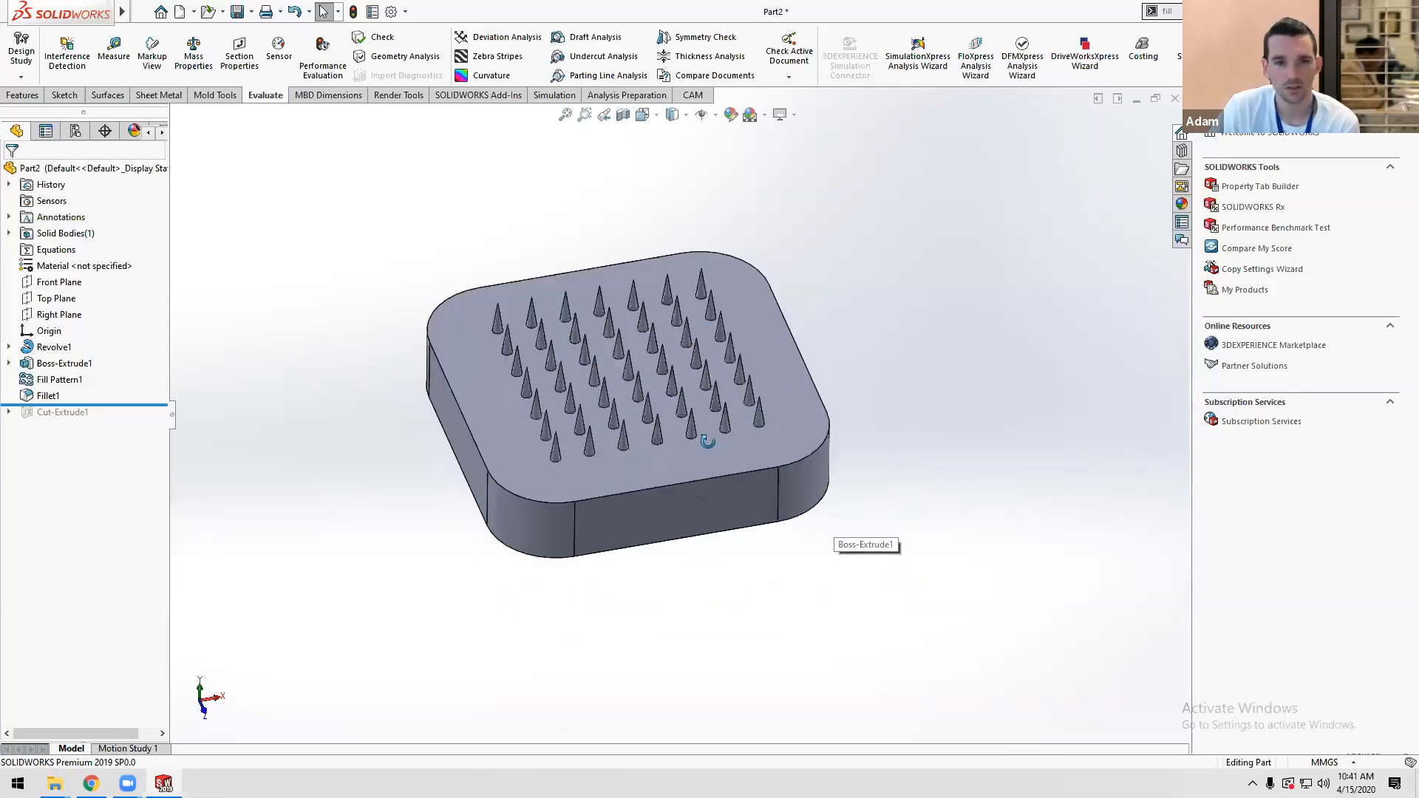
middle_drag(714, 457, 736, 460)
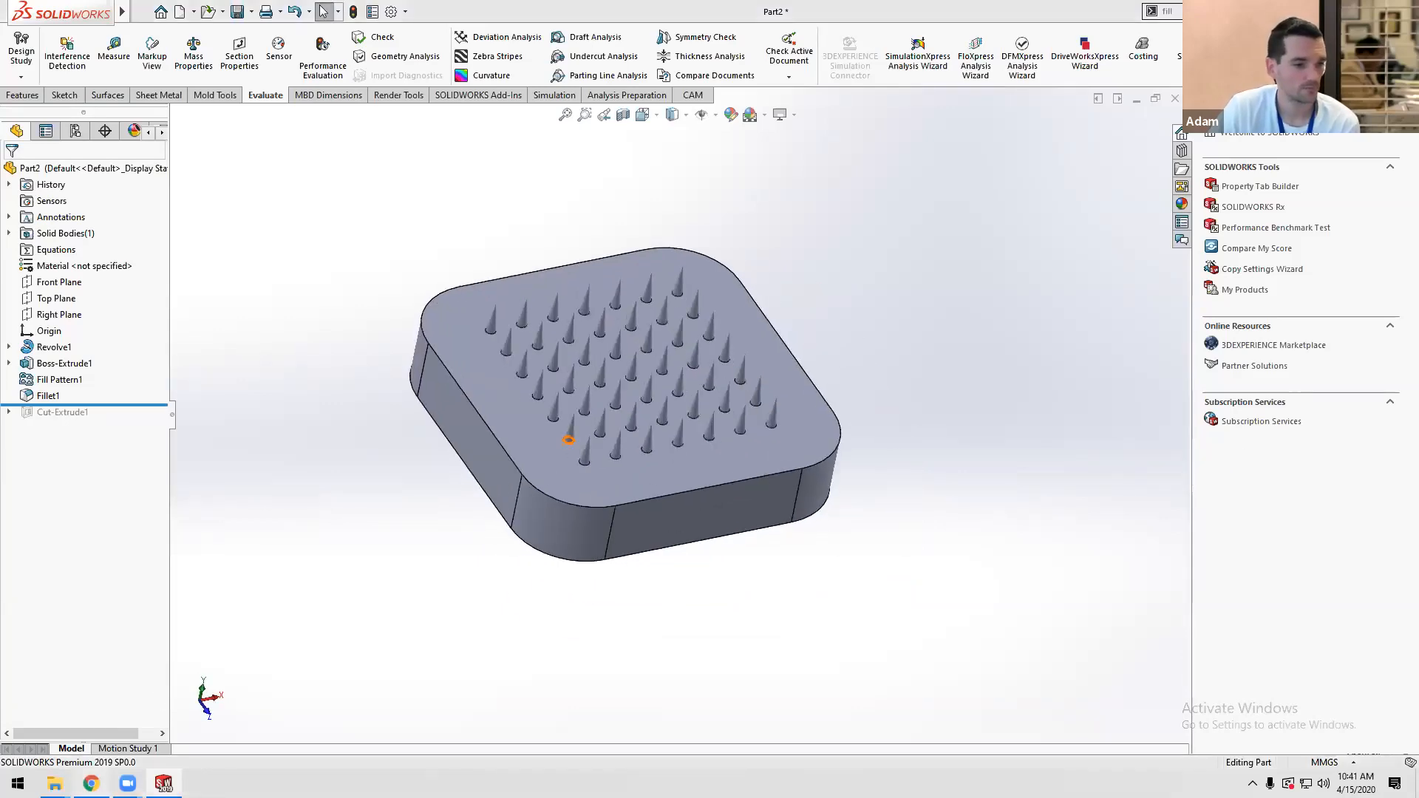
click(91, 784)
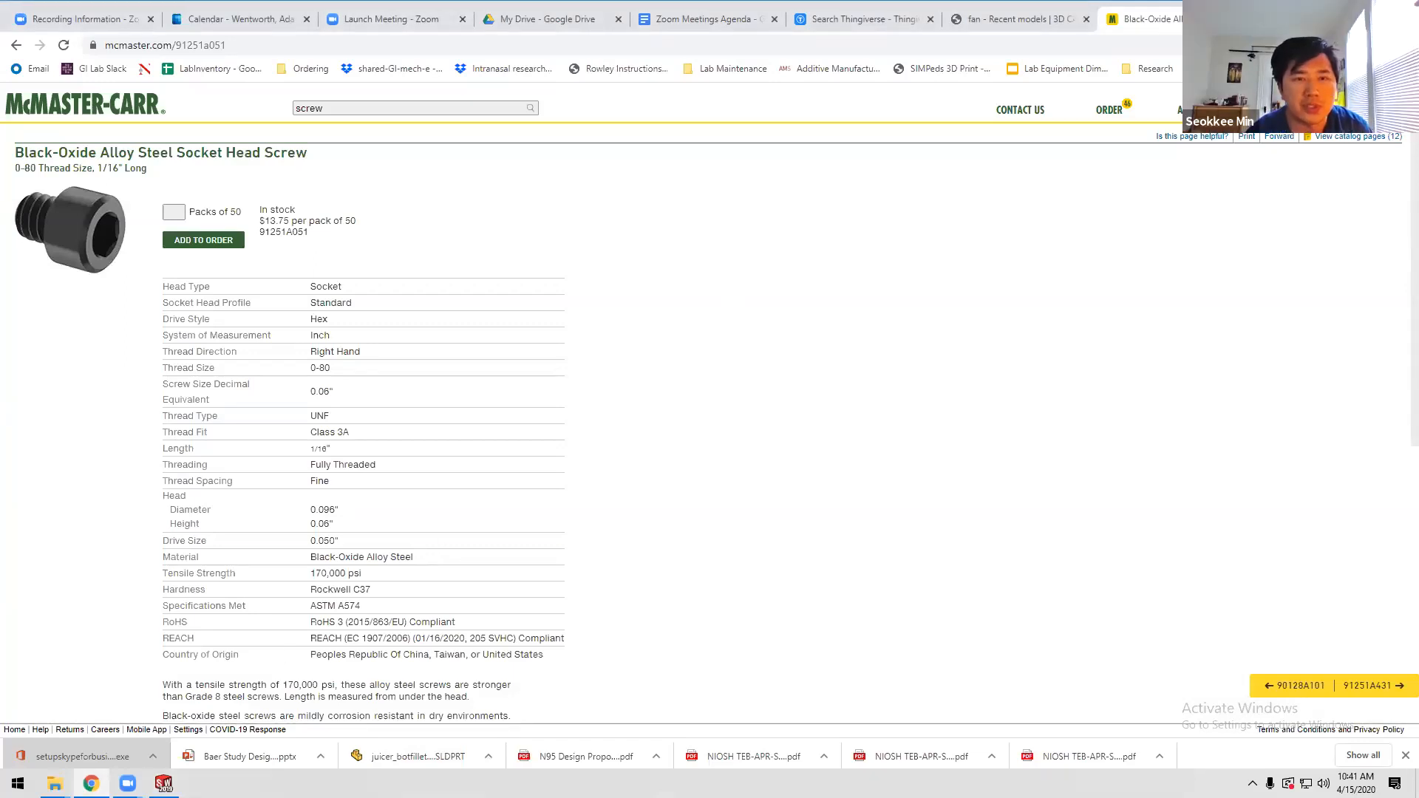
key(alt+Tab)
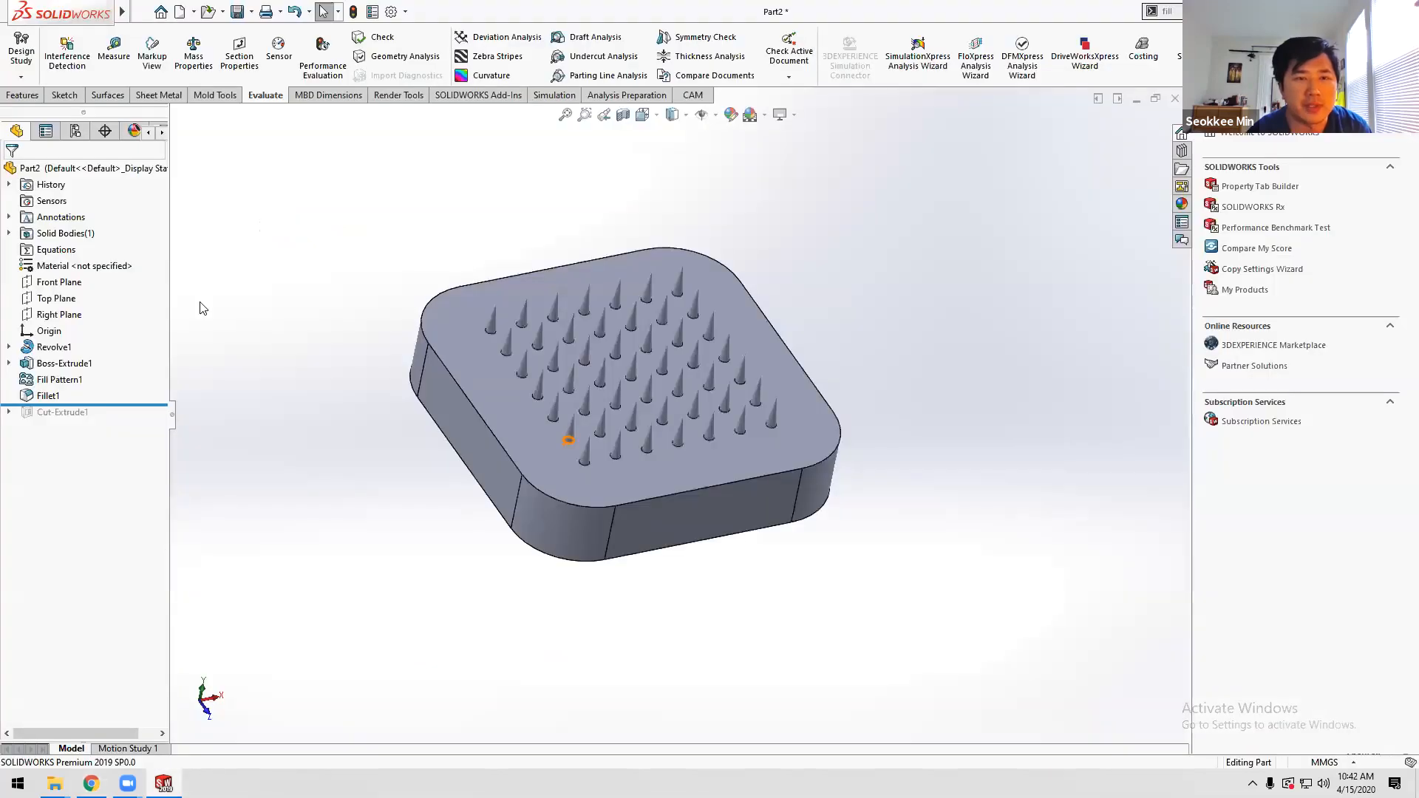
Look through the part's tree display options and its Hide/Show Tree Items settings, leaving without changes.
right_click(89, 168)
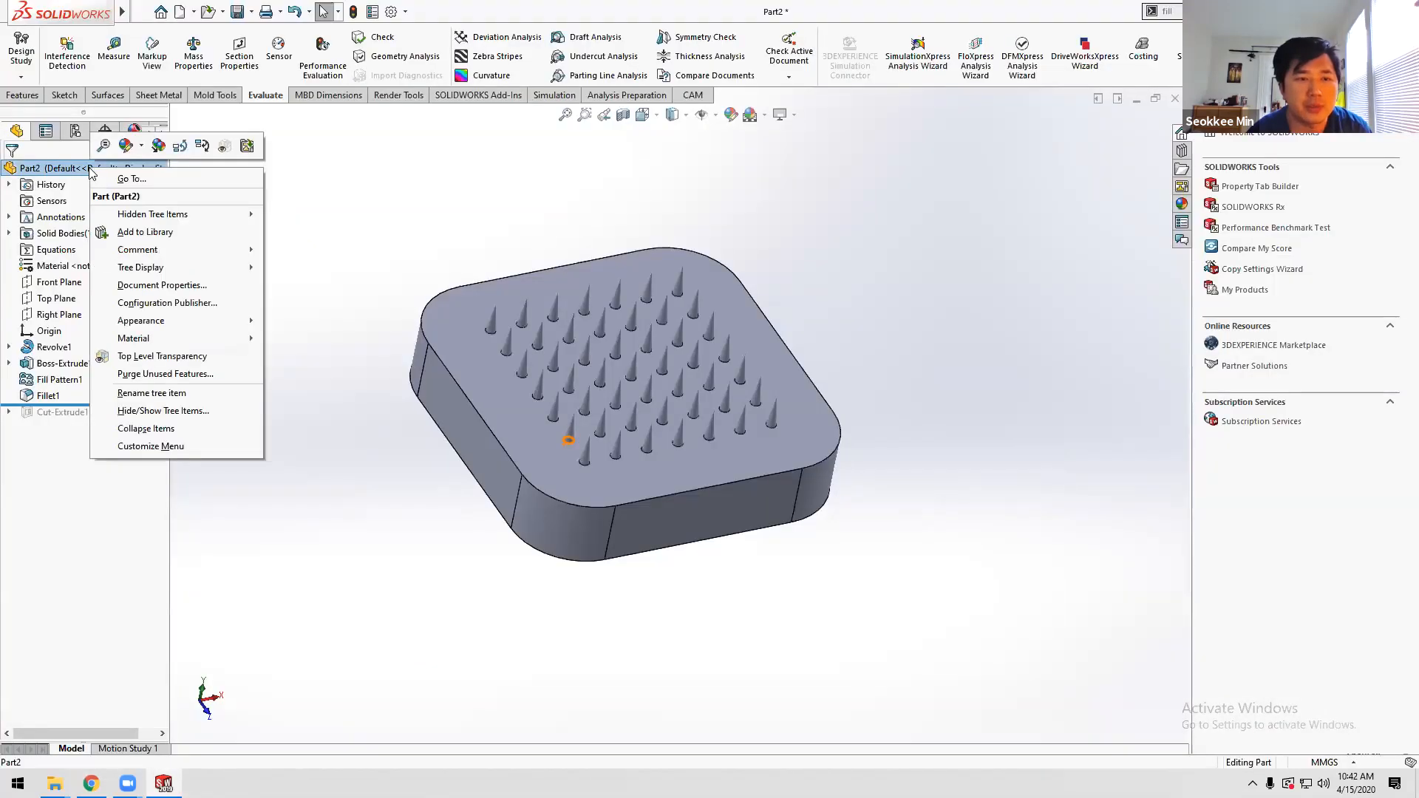
mouse_move(149, 270)
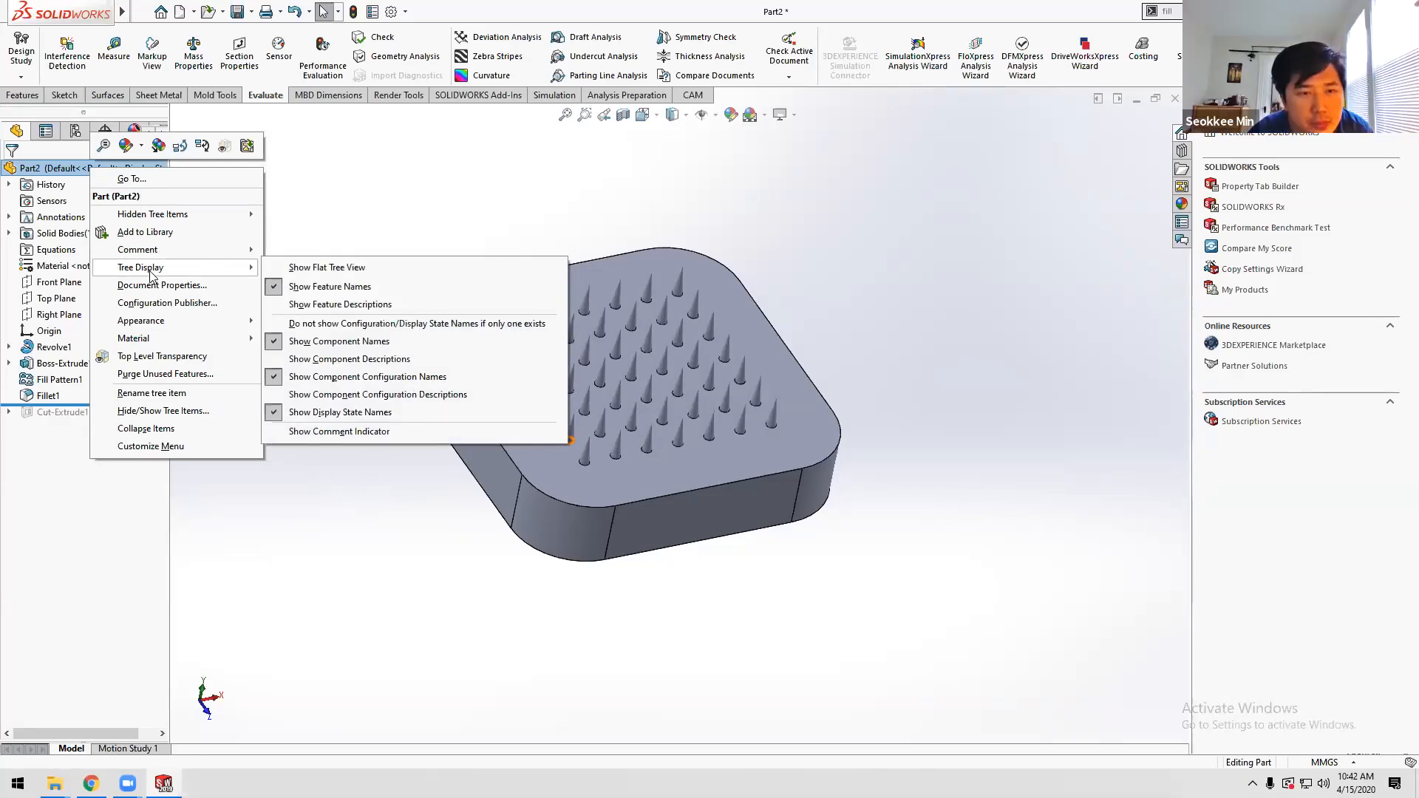
mouse_move(176, 222)
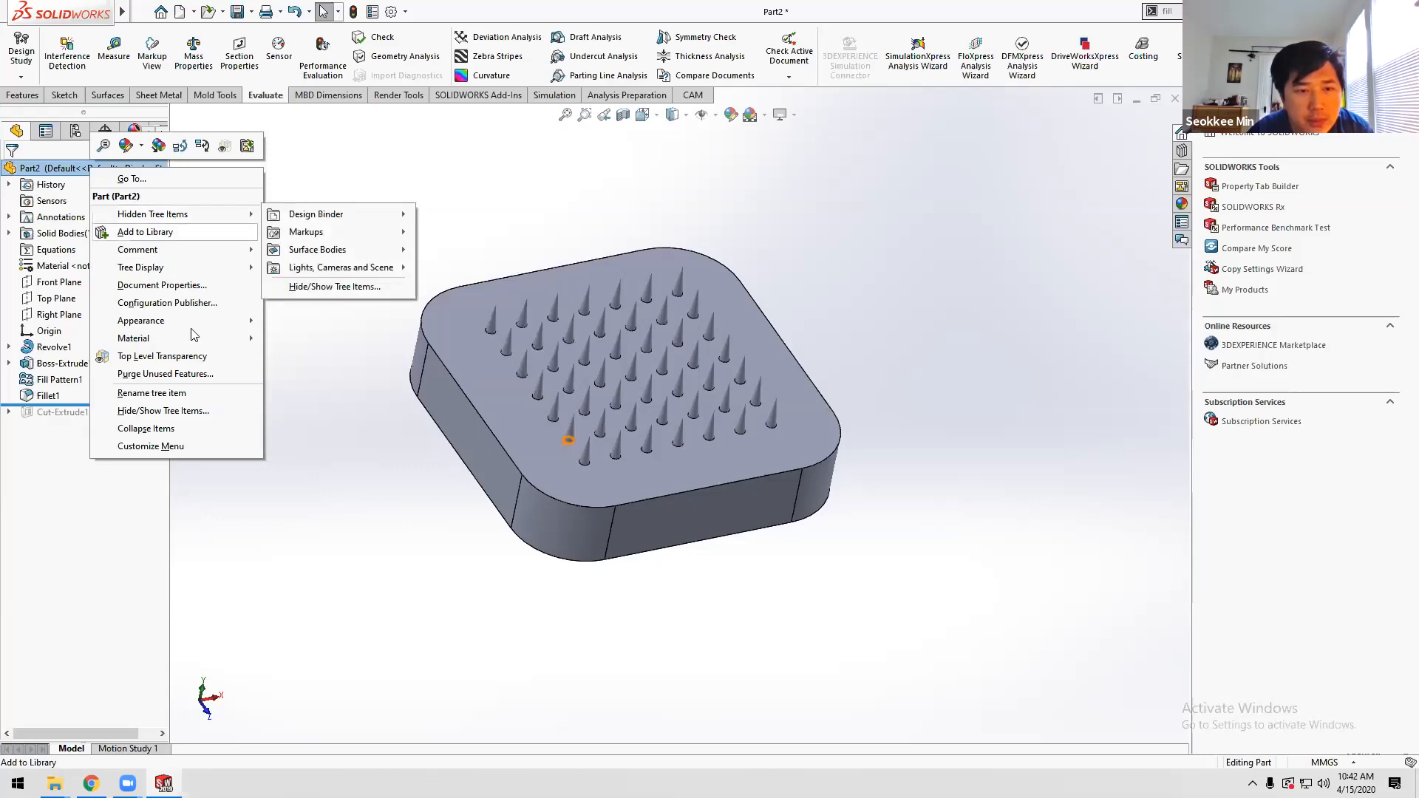
click(200, 411)
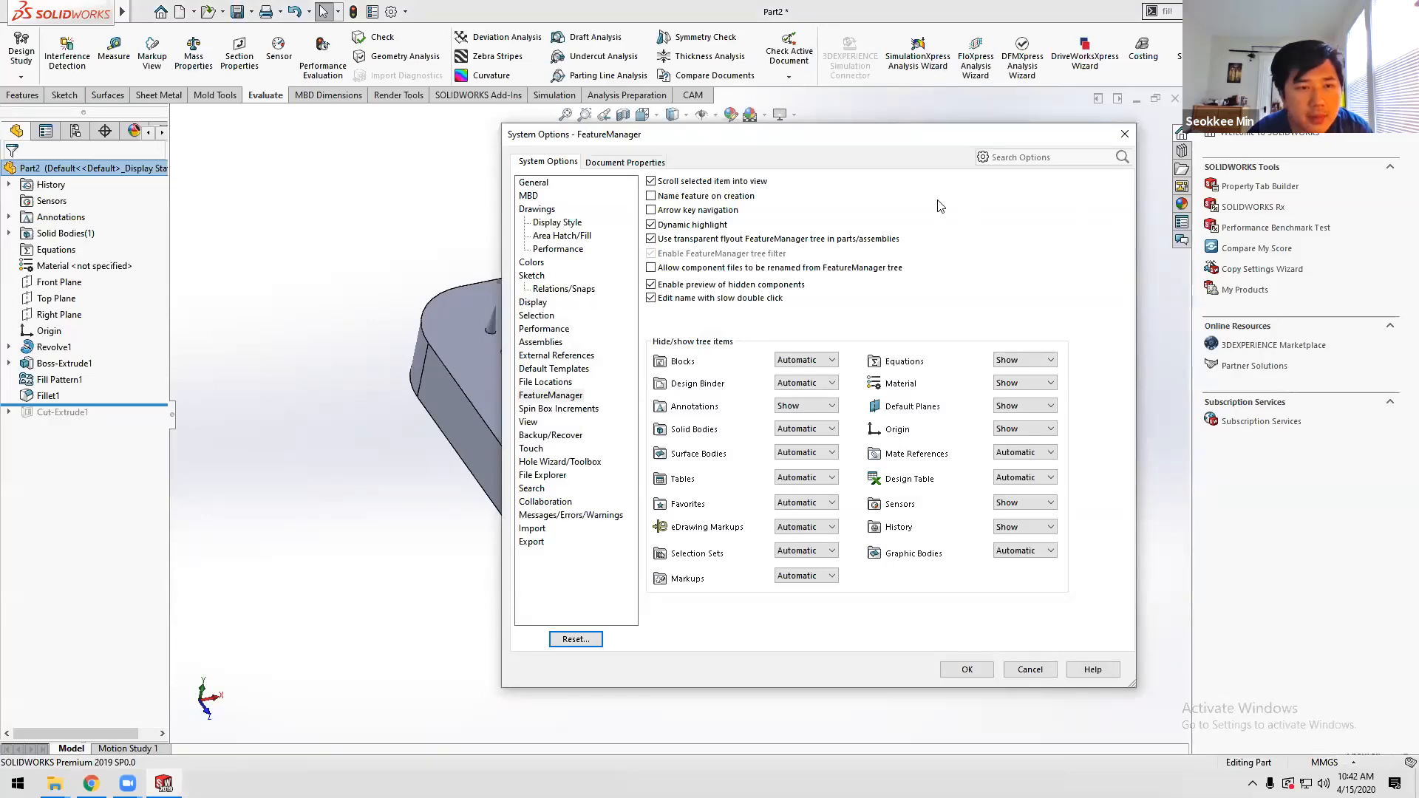
click(1124, 134)
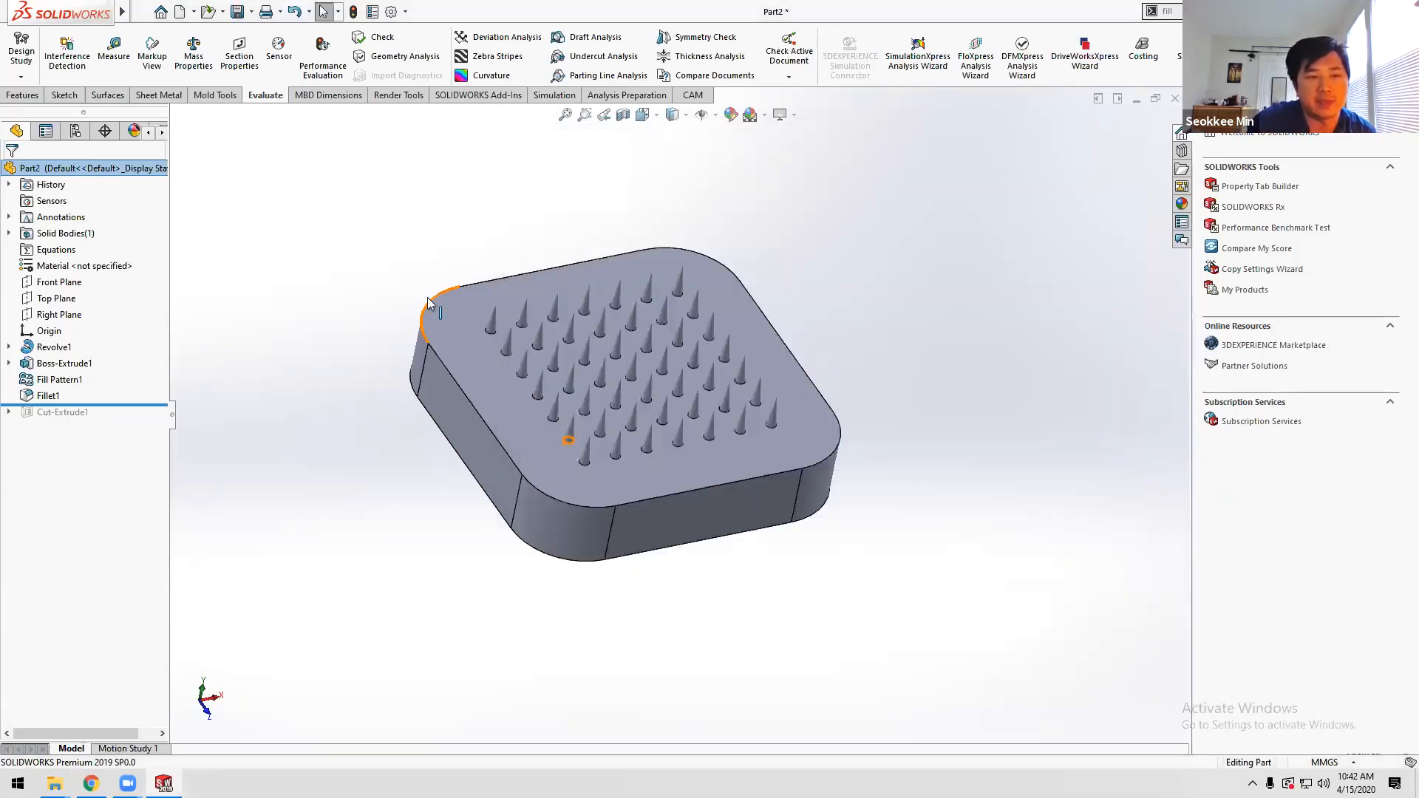
click(56, 379)
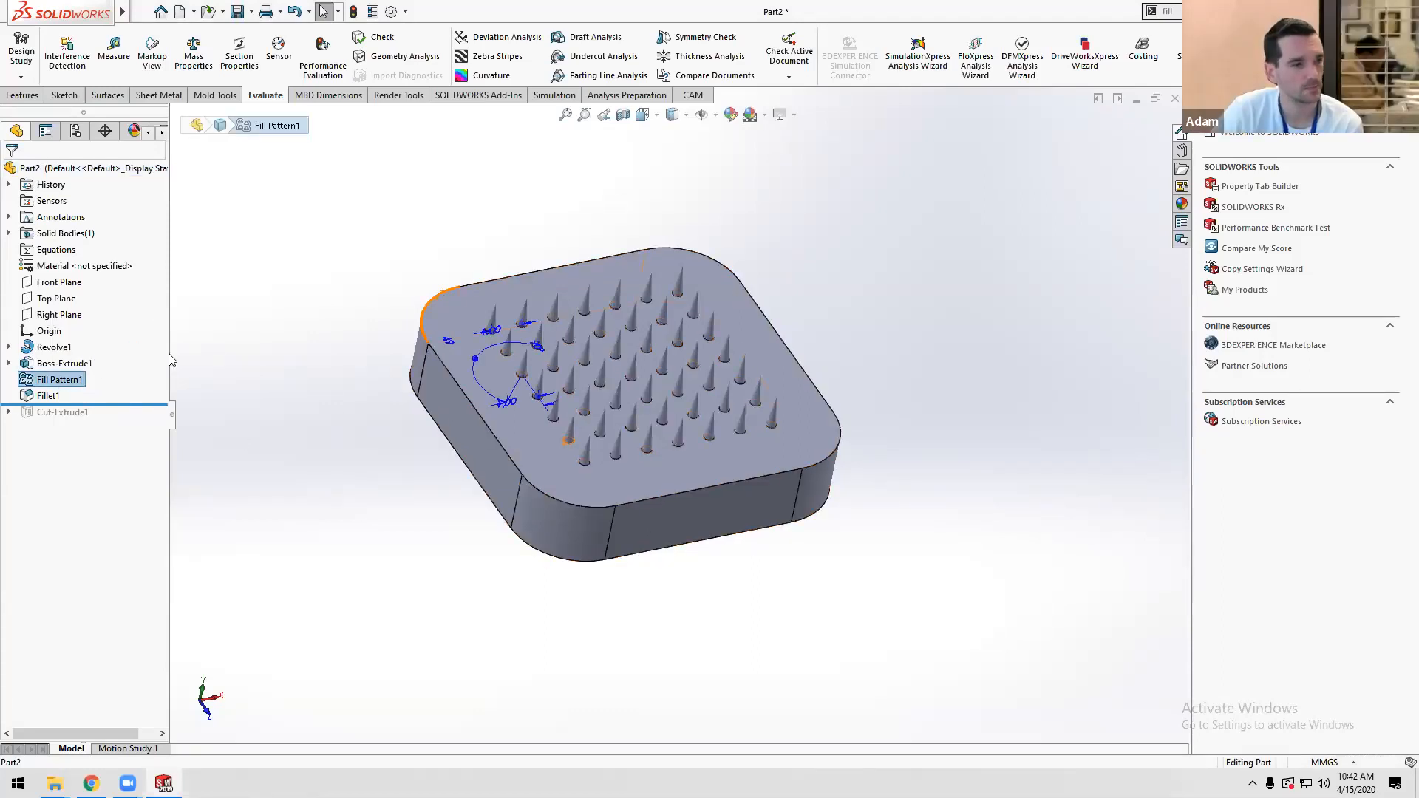
click(280, 318)
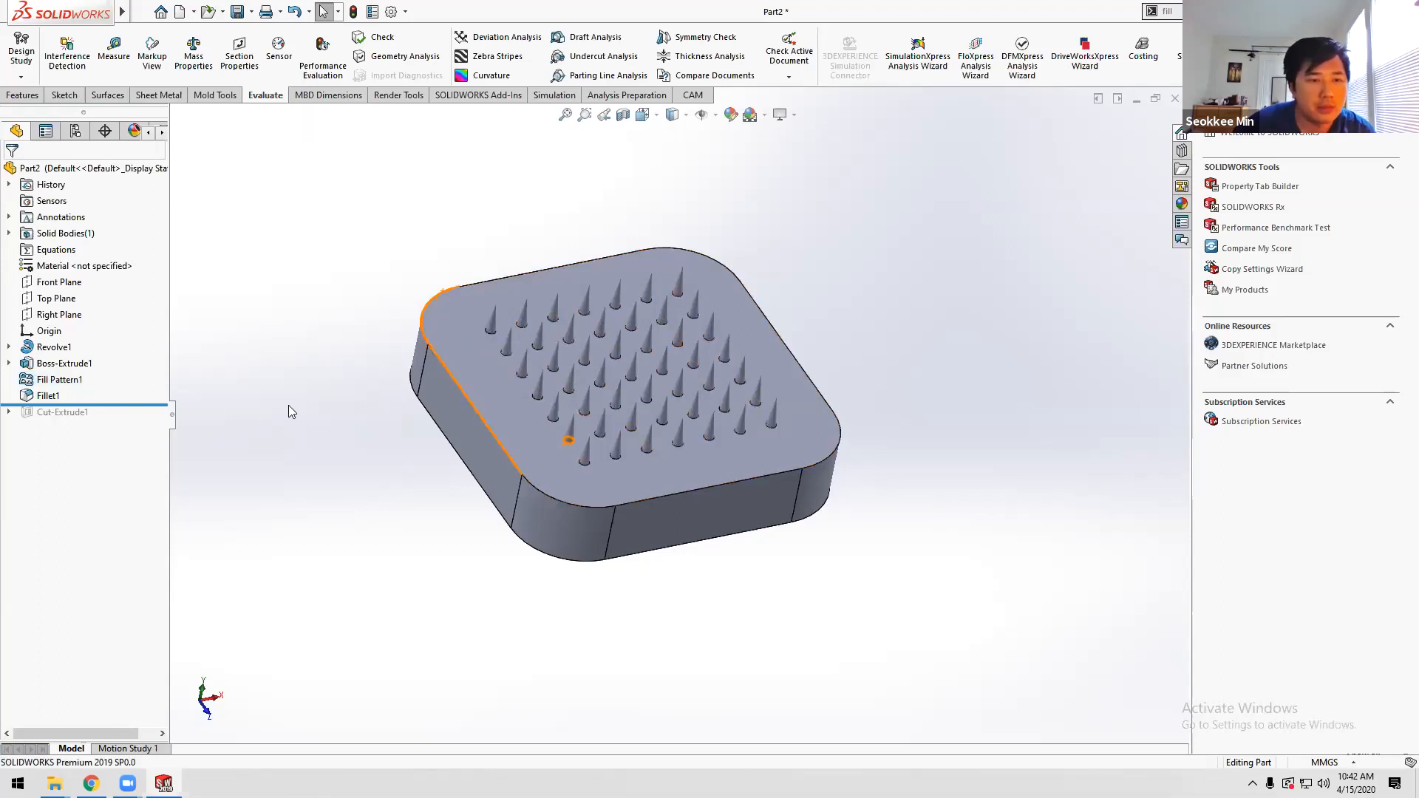
scroll(651, 406, up, 3)
scroll(640, 401, down, 3)
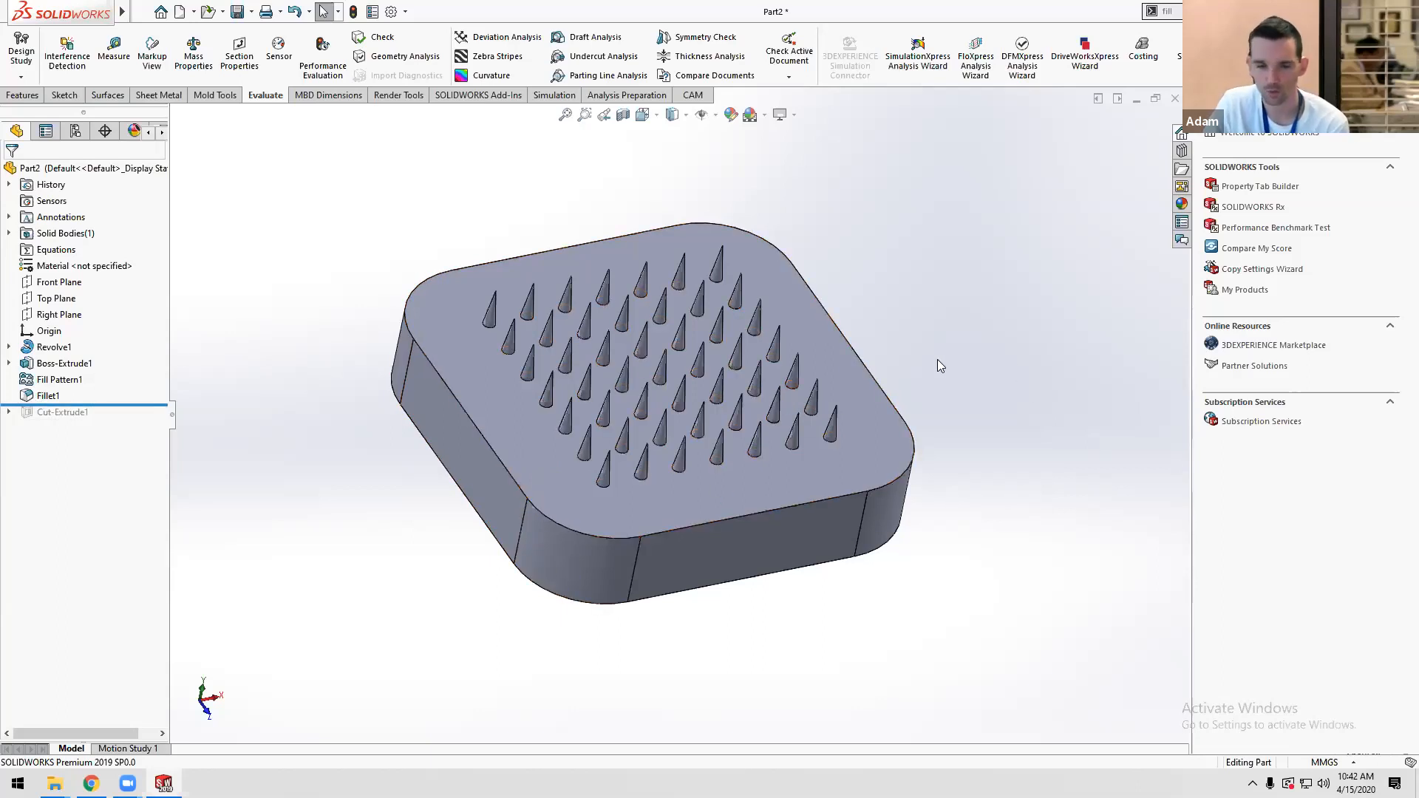
Edit the block's extrude feature and set its Blind depth to 1 mm.
click(518, 432)
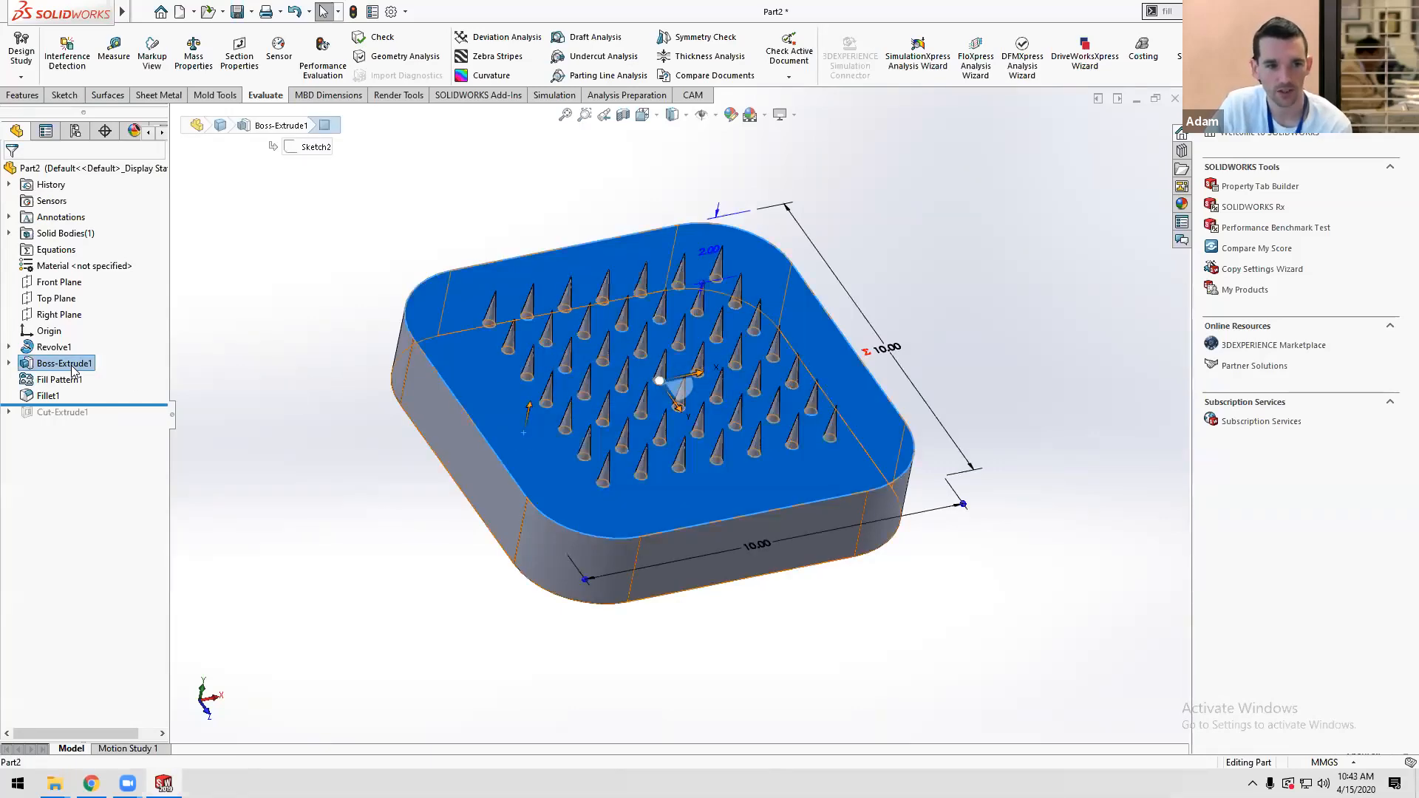
click(468, 454)
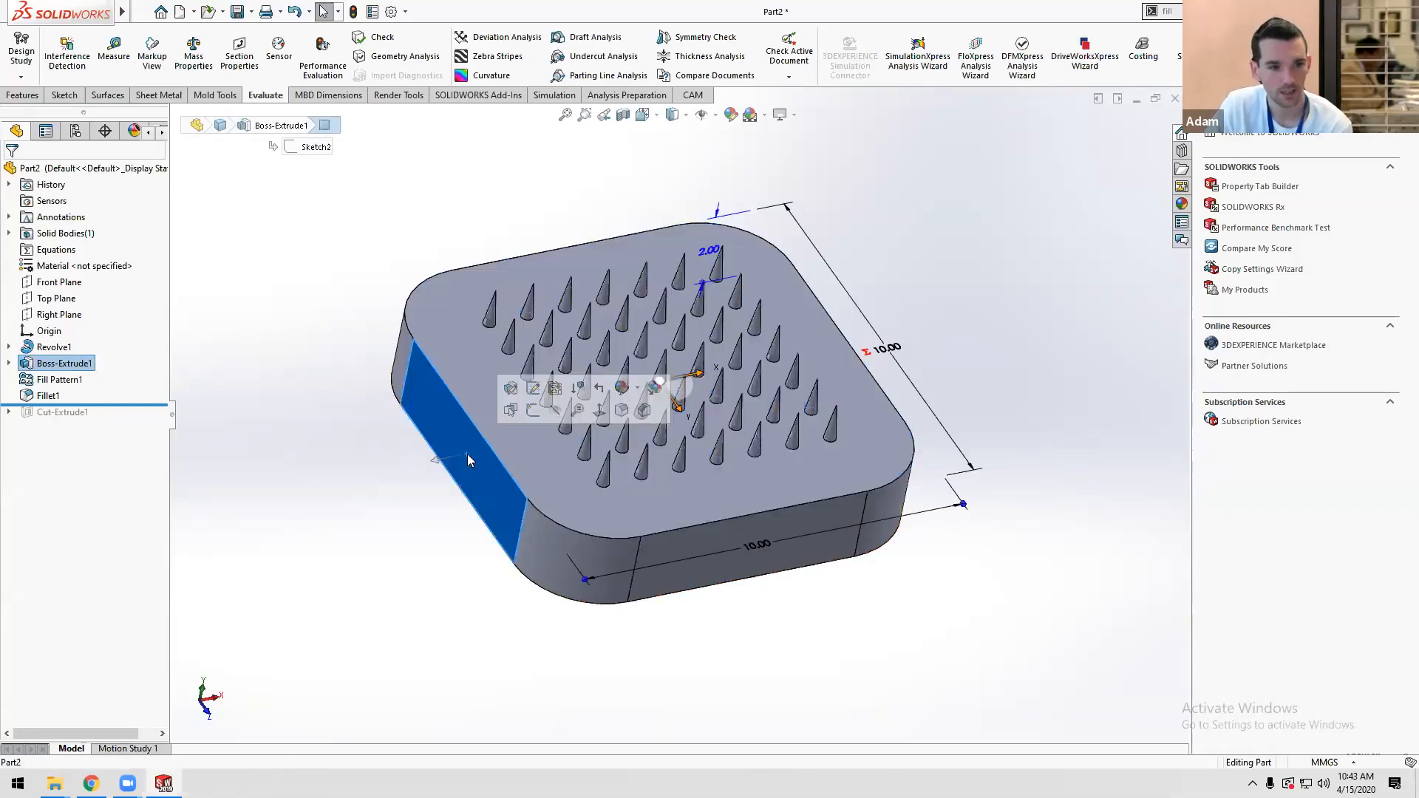
click(583, 486)
right_click(519, 436)
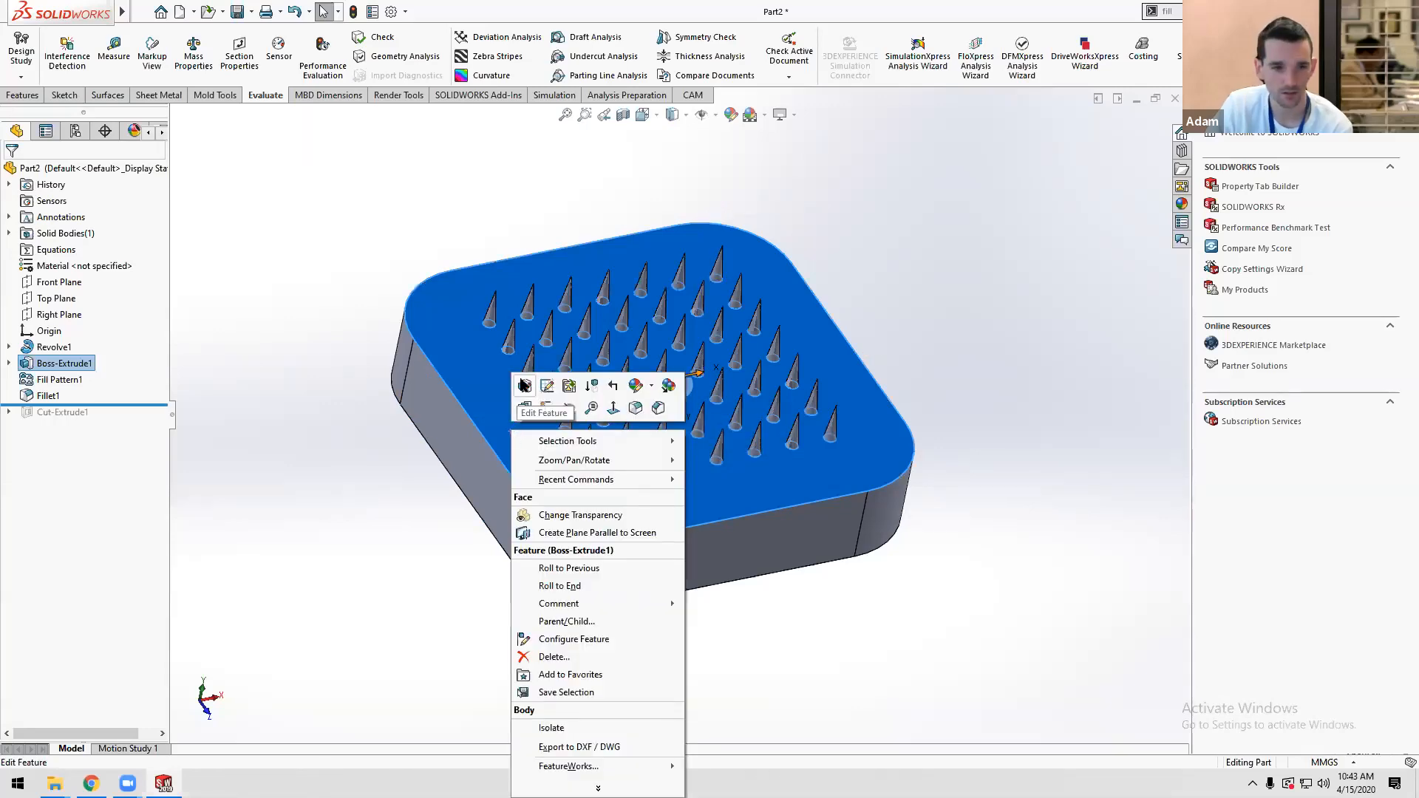
click(524, 385)
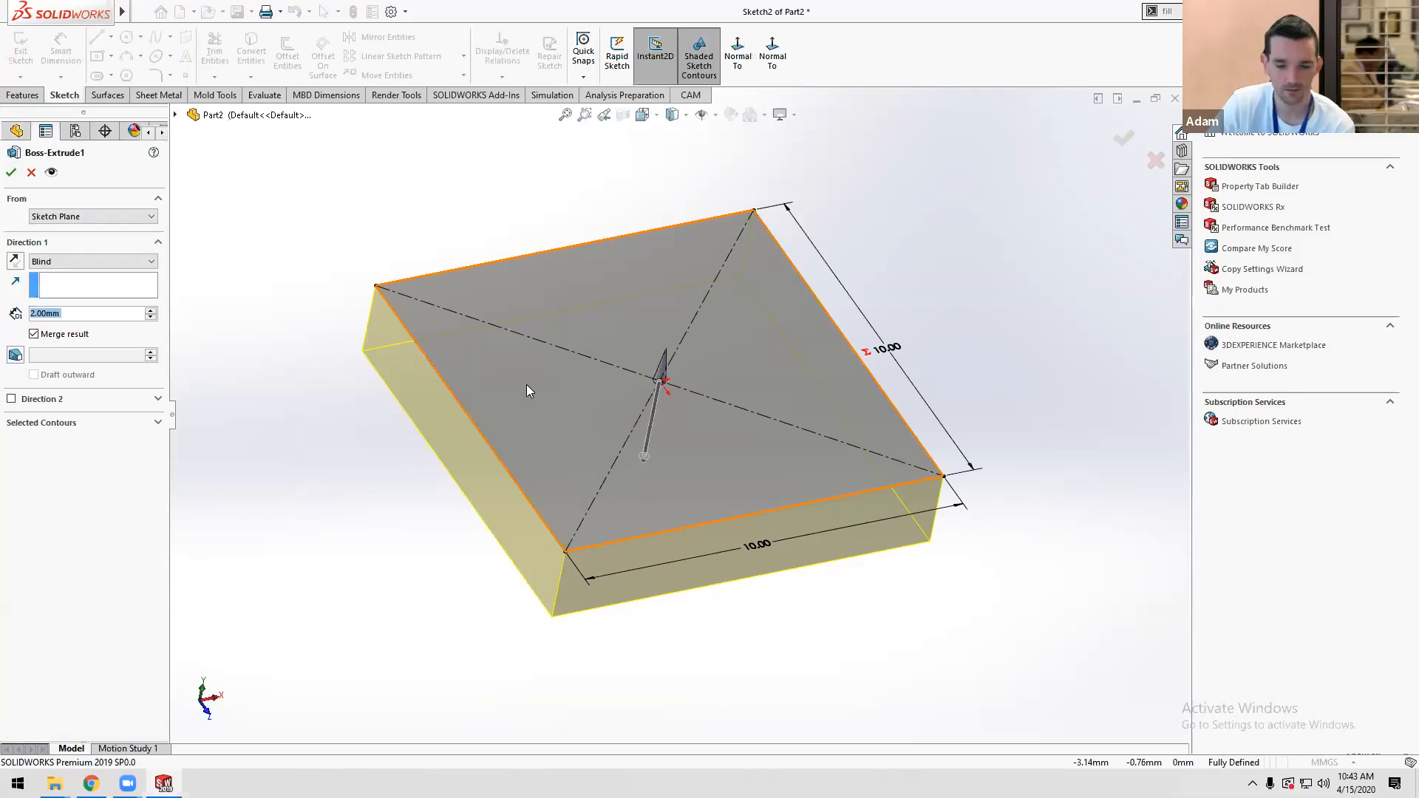
text(1)
key(Return)
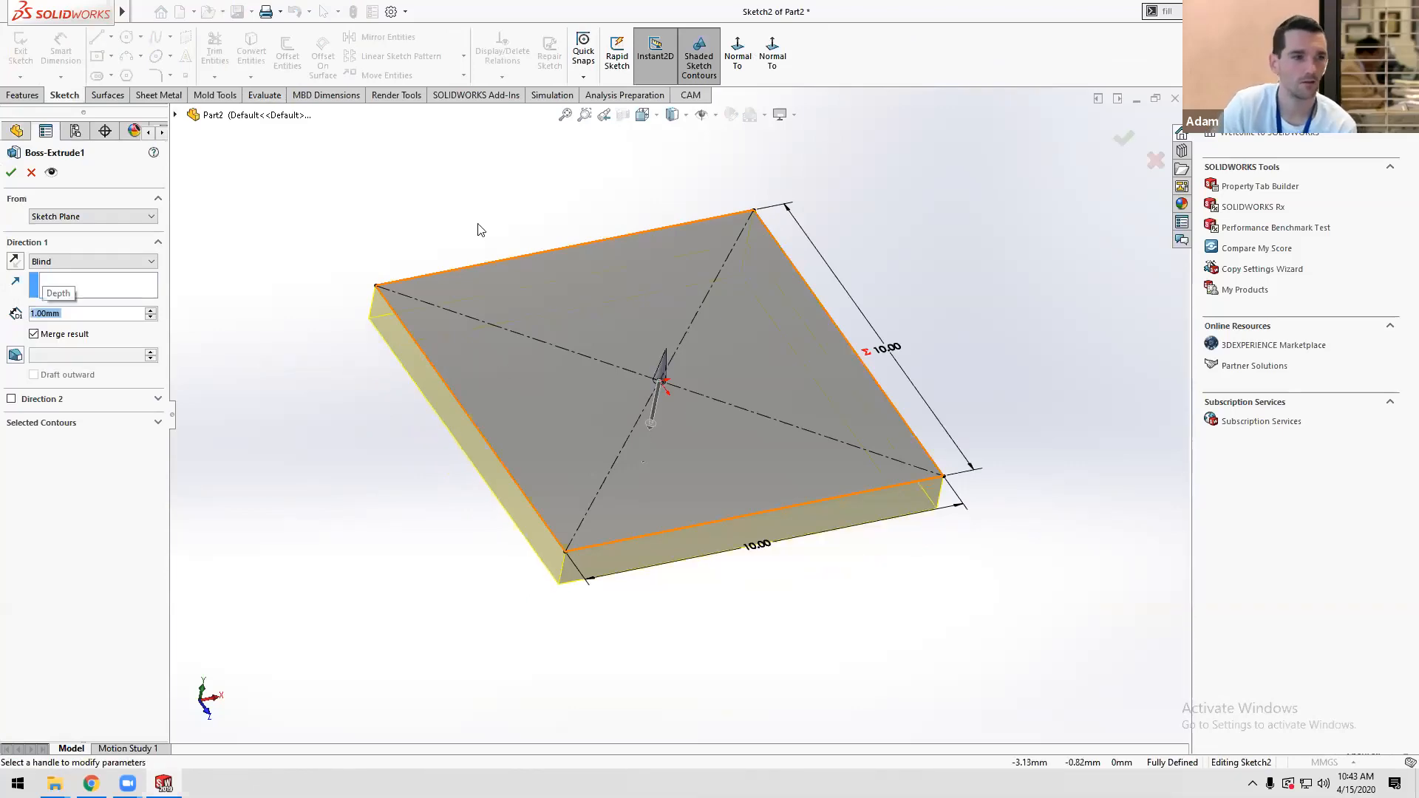
click(14, 174)
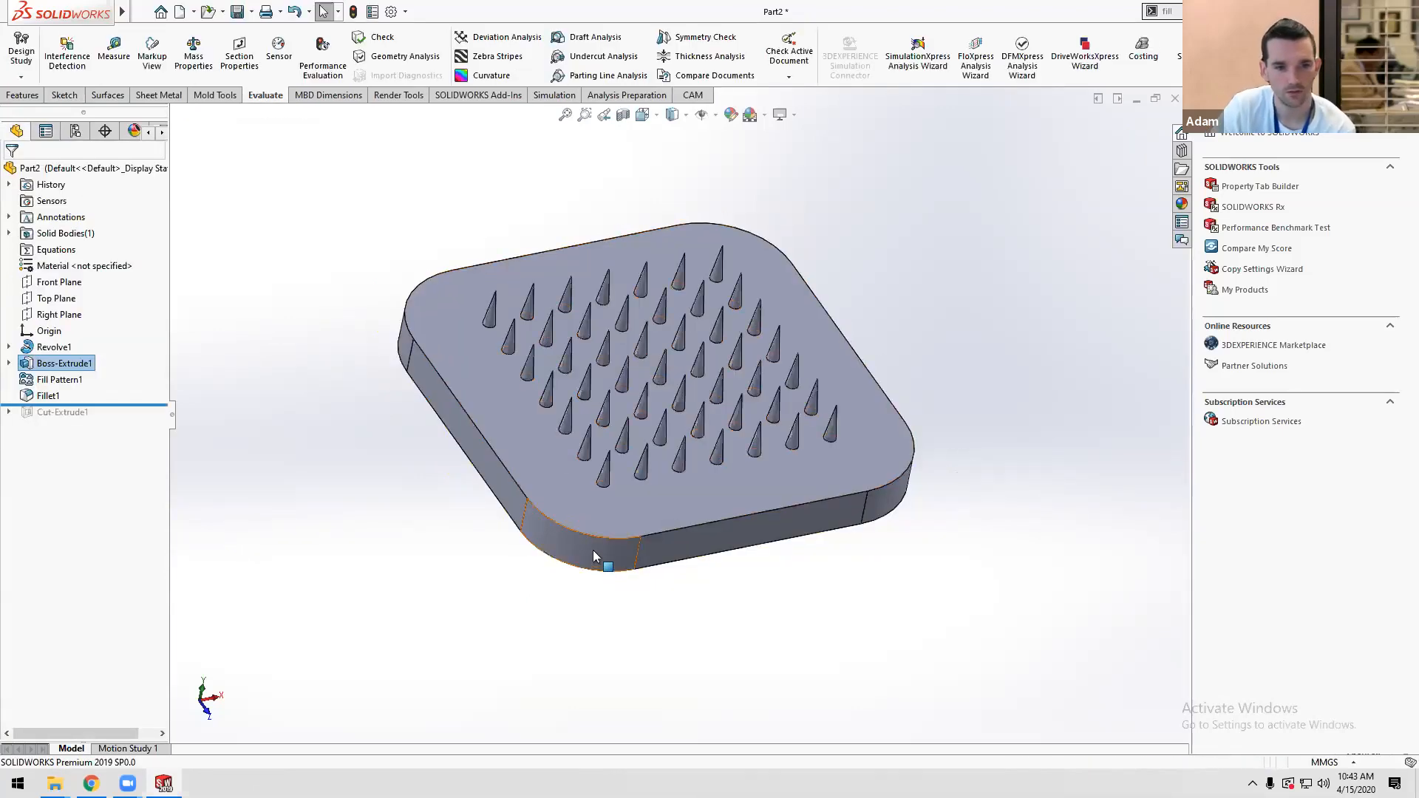
Set the radius of the block's corner fillets to 0.5 mm.
right_click(598, 553)
click(601, 383)
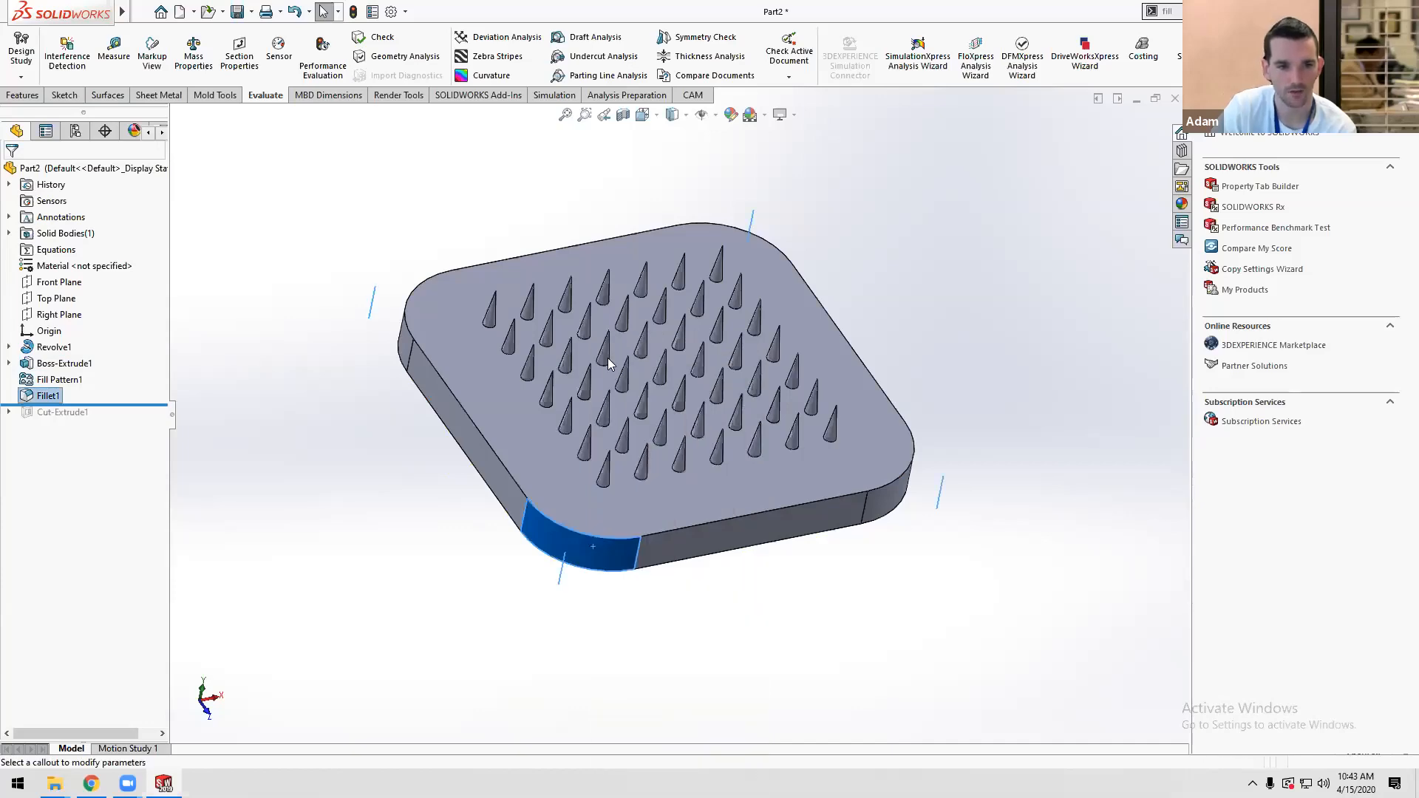
text(0.5)
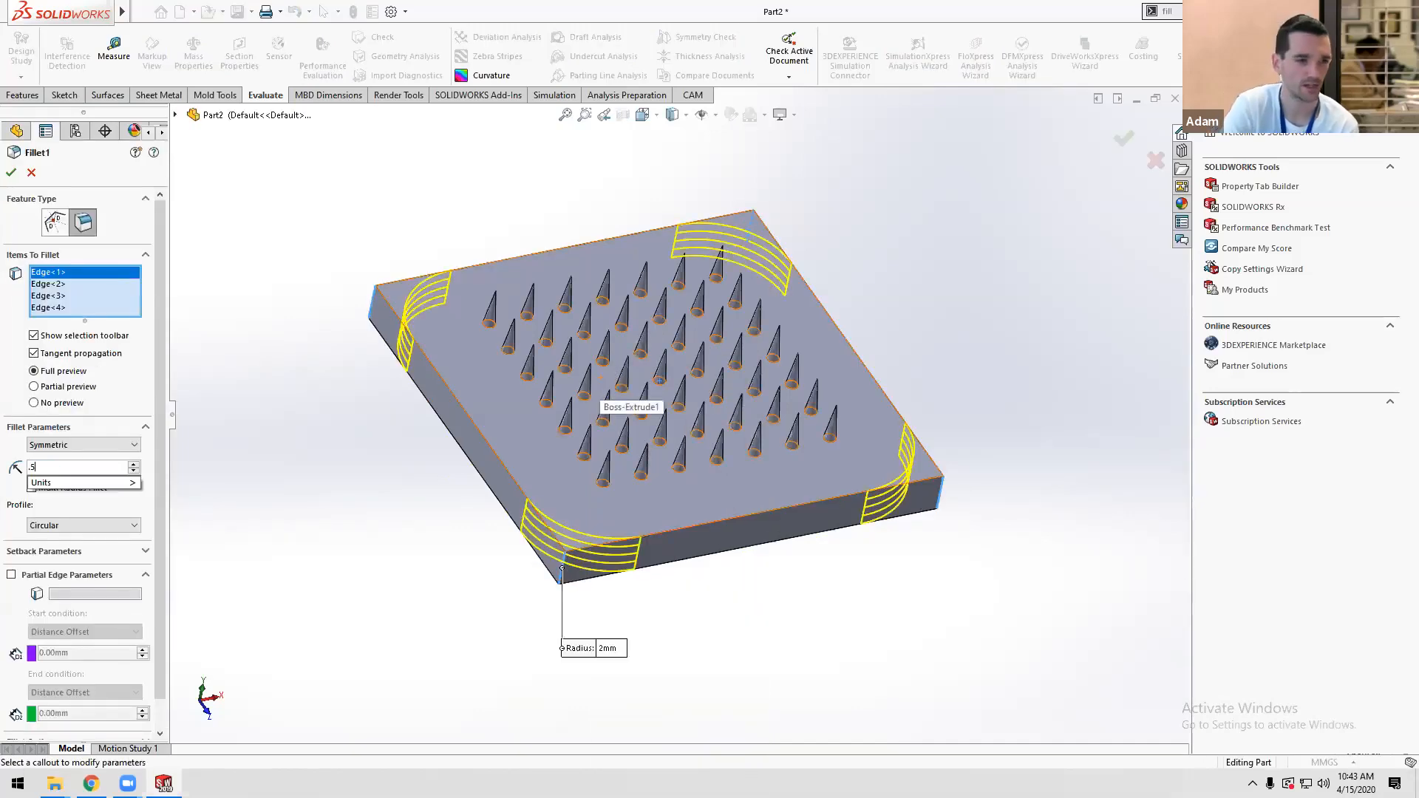
key(Return)
click(11, 172)
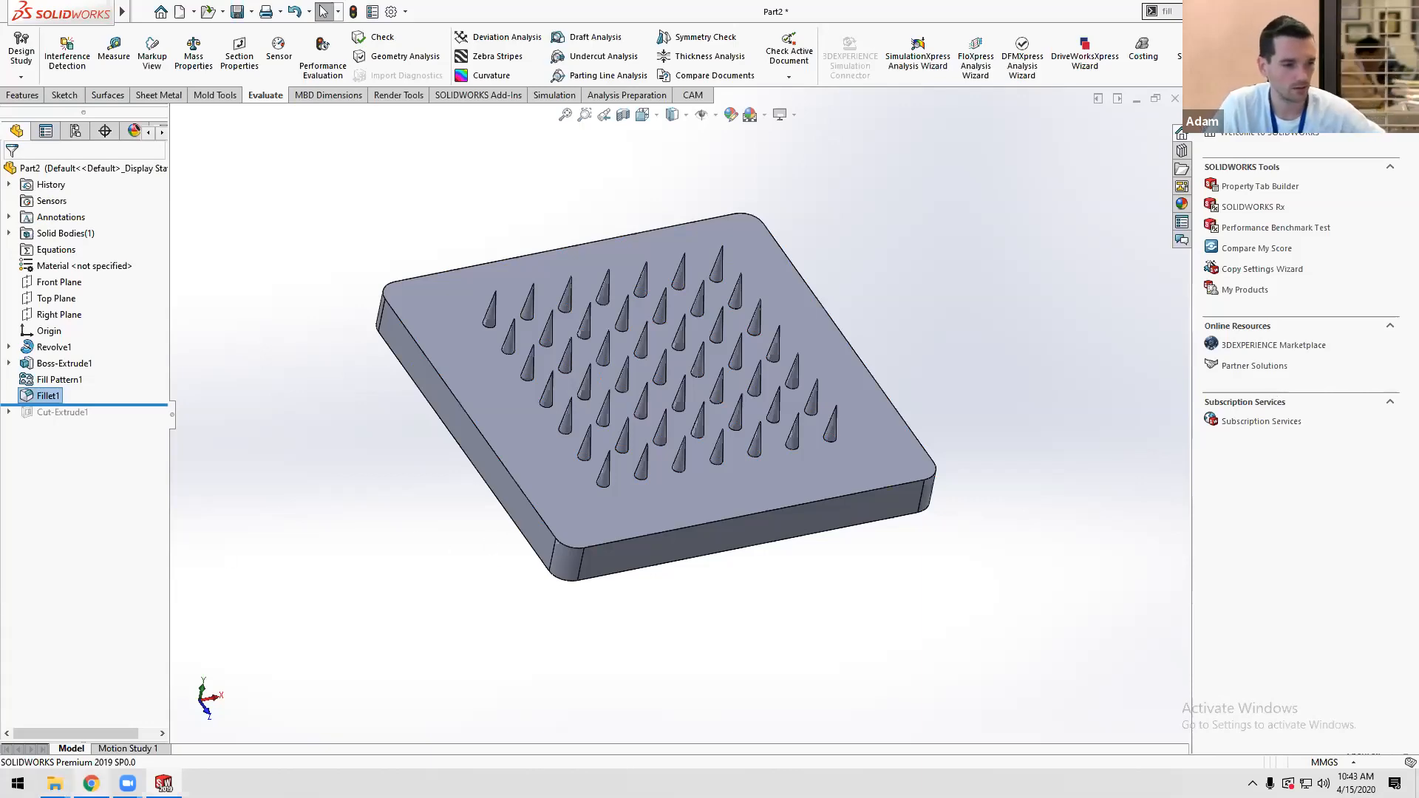
Switch to the McMaster-Carr page in Chrome and save the socket head screw's 3-D Solidworks model to the Desktop under its suggested name.
key(alt+Tab)
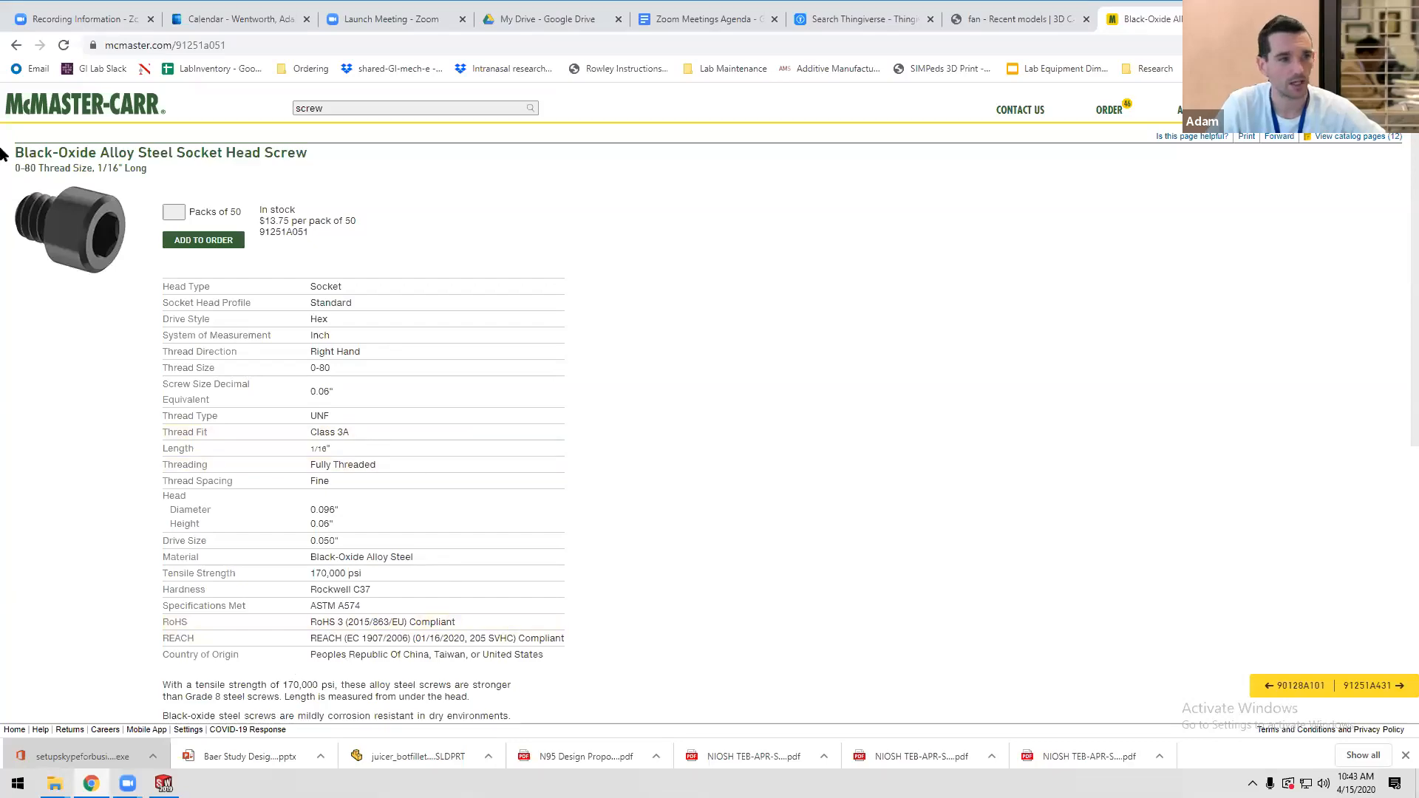
scroll(535, 520, down, 7)
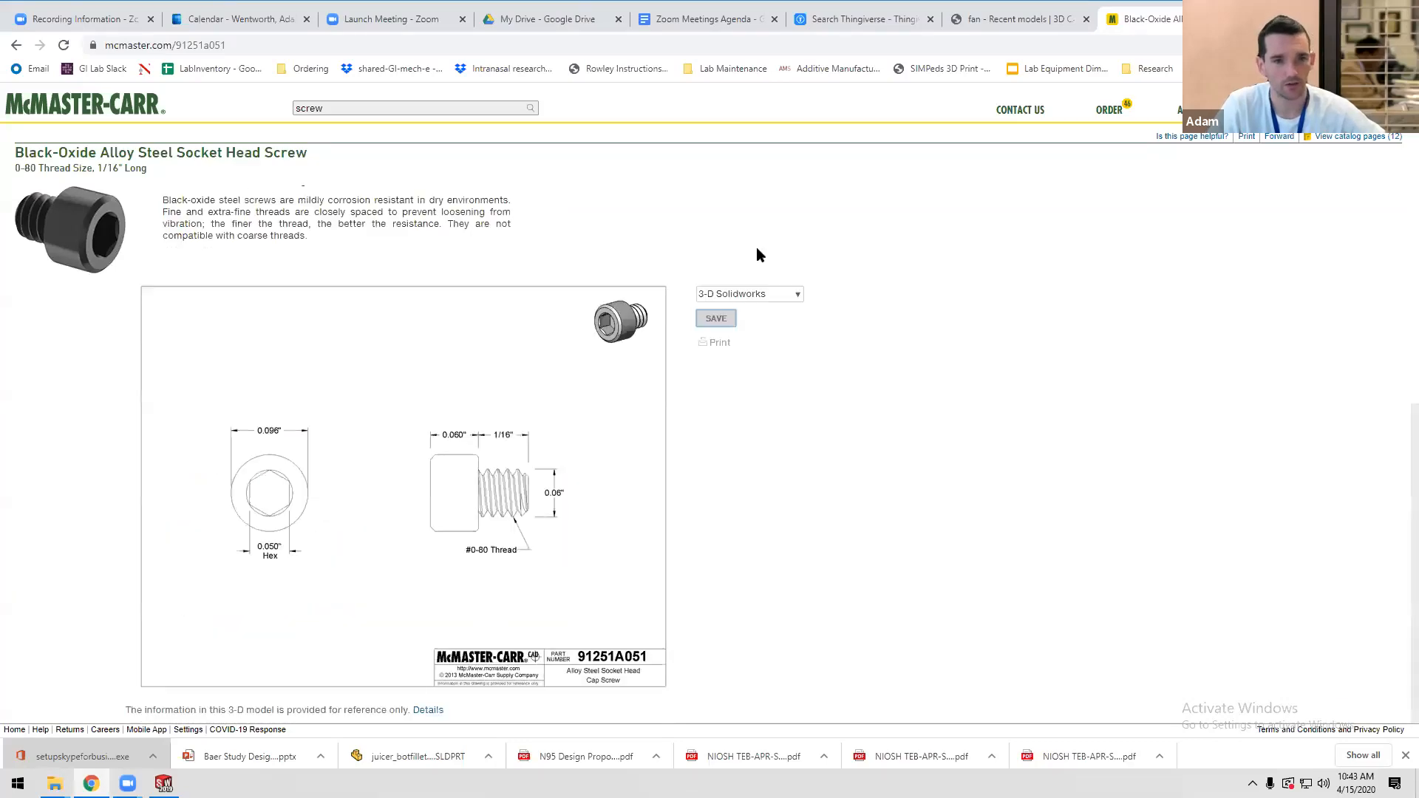
click(714, 321)
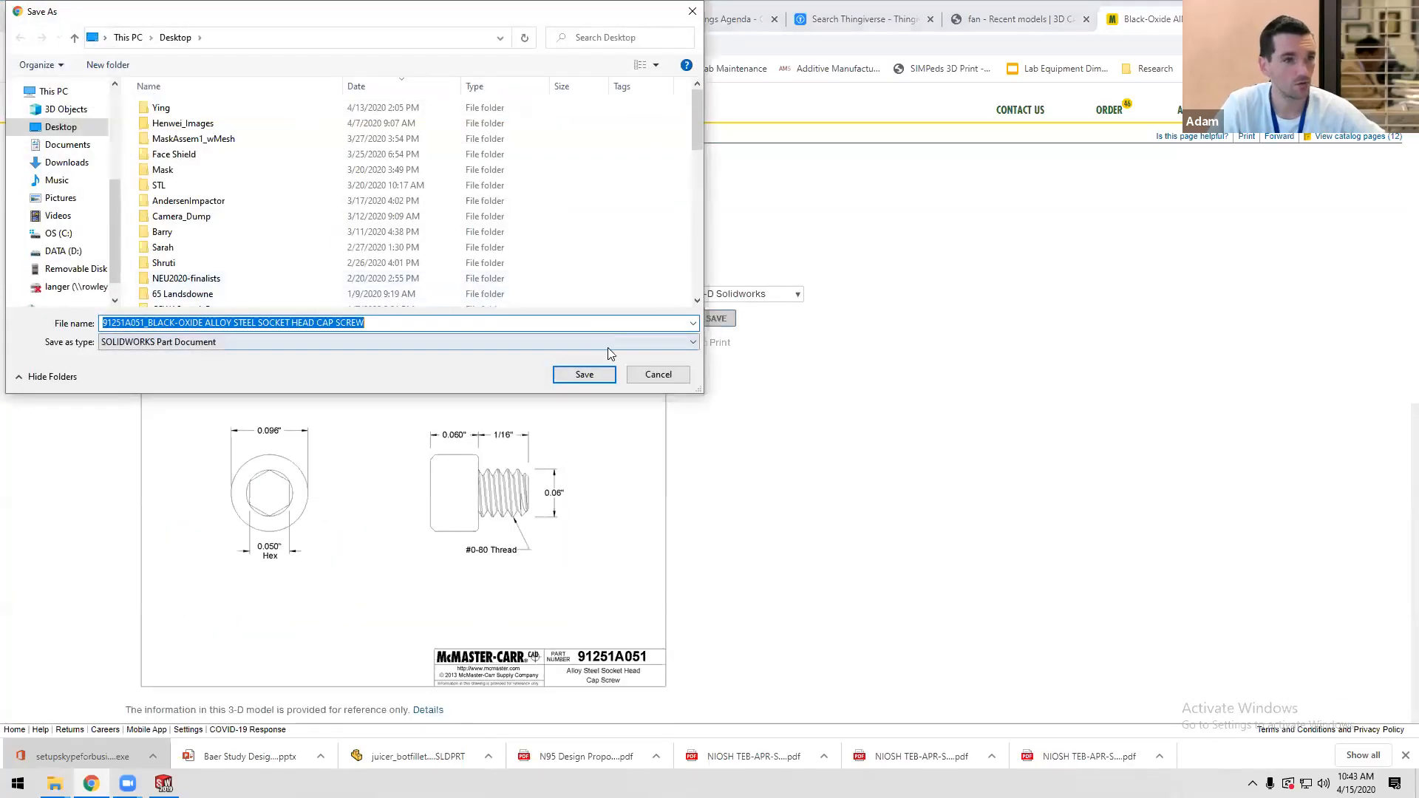
click(589, 374)
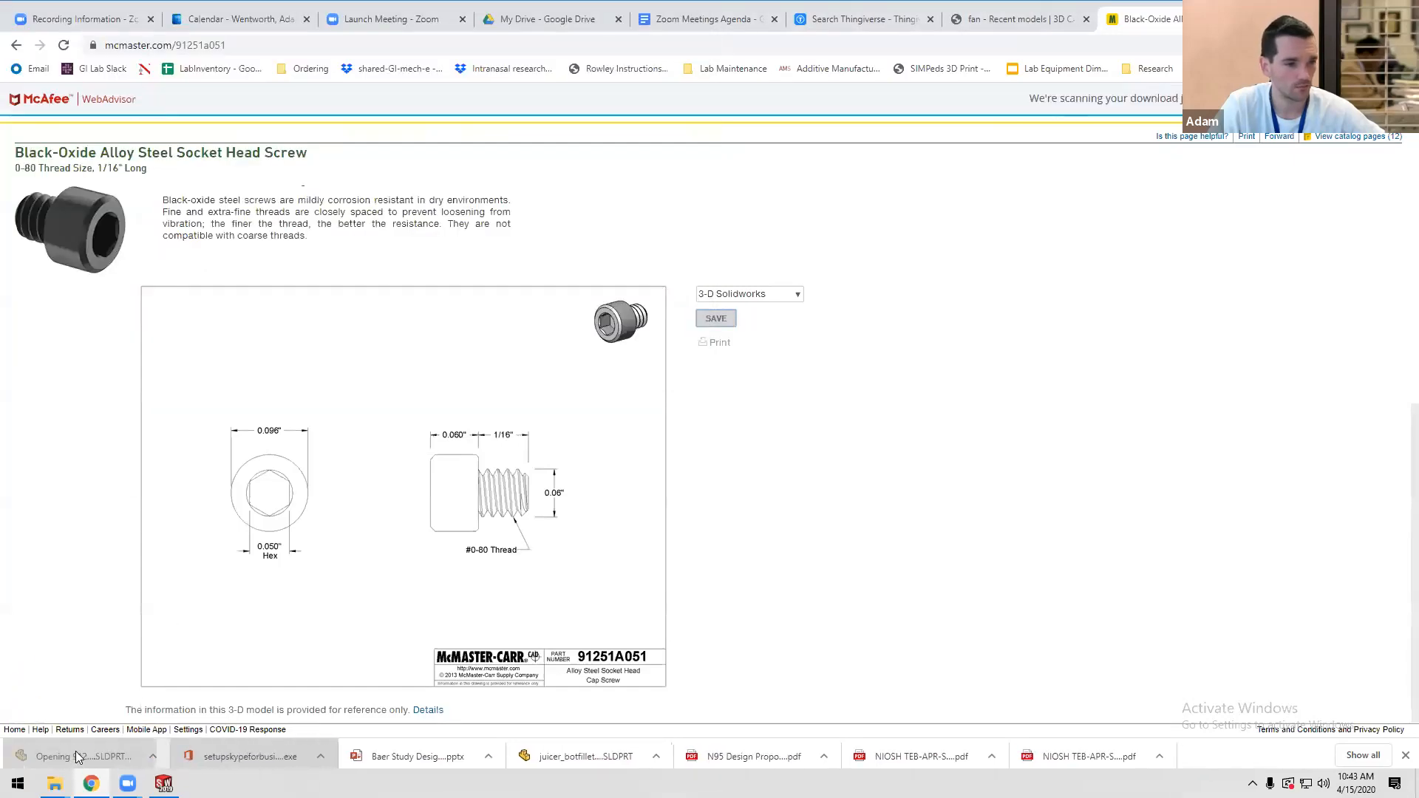
Try to open the downloaded screw part in SOLIDWORKS, and minimize the block part's window.
click(75, 751)
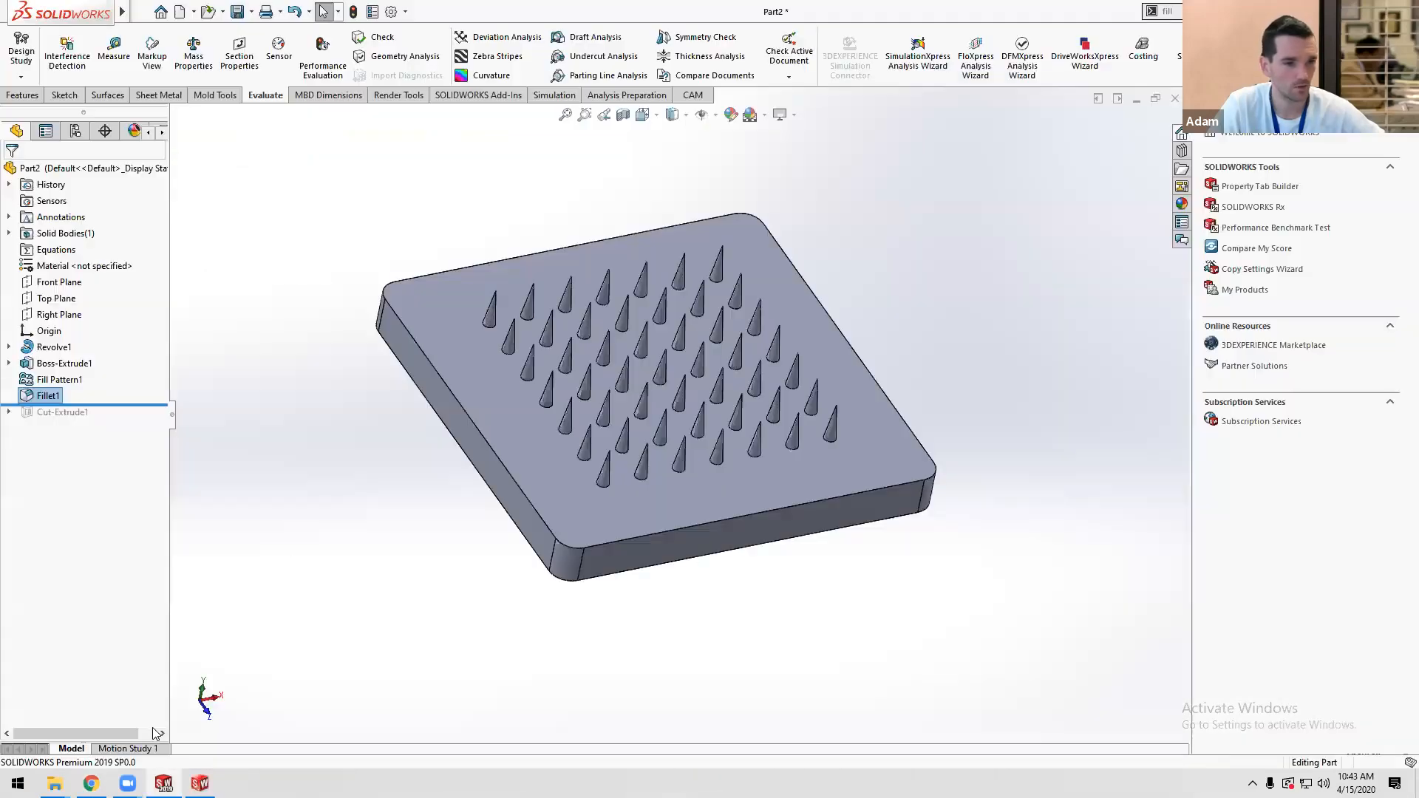
click(1139, 99)
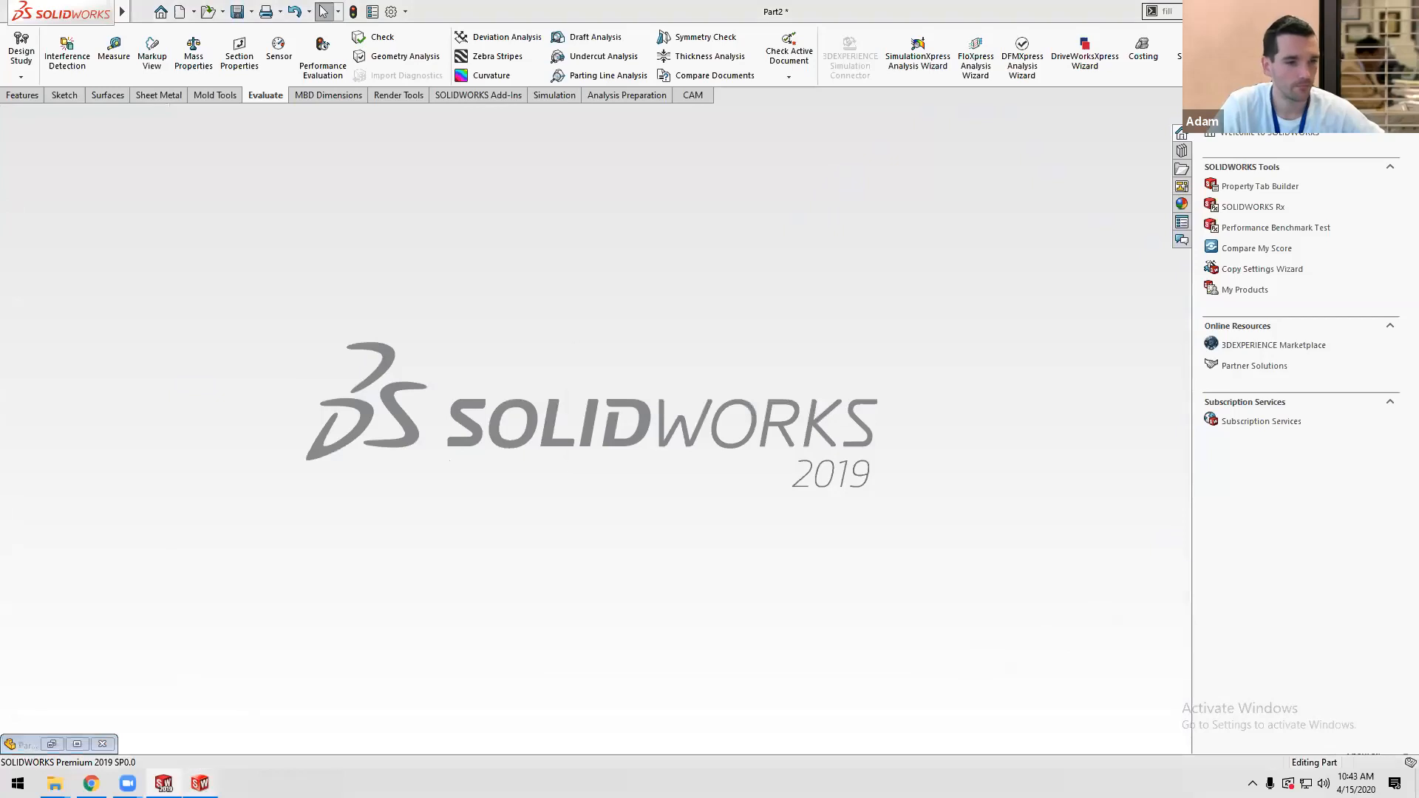
click(826, 445)
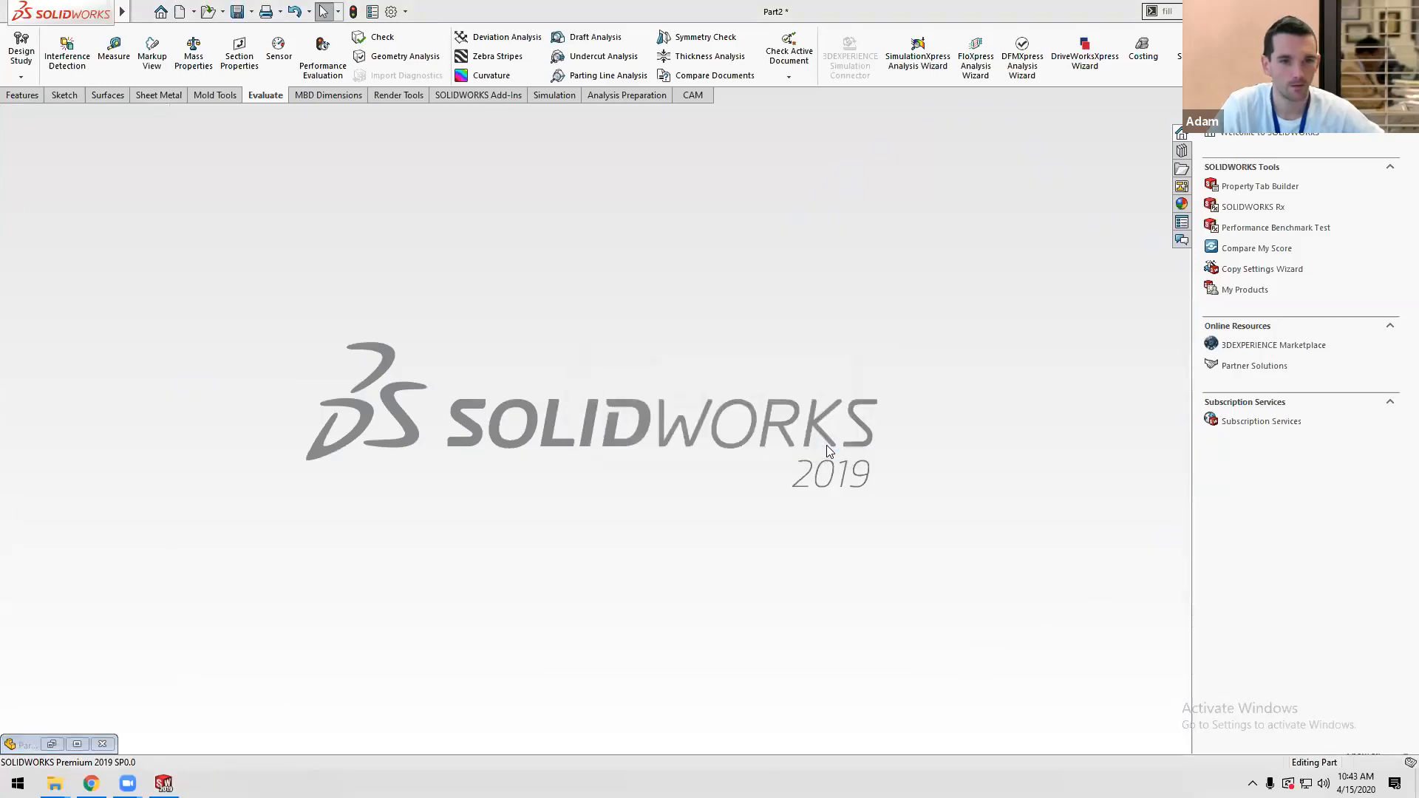
Switch to Chrome, save the screw's 3-D Solidworks model to the Desktop again, and open the first downloaded copy in SOLIDWORKS.
click(91, 784)
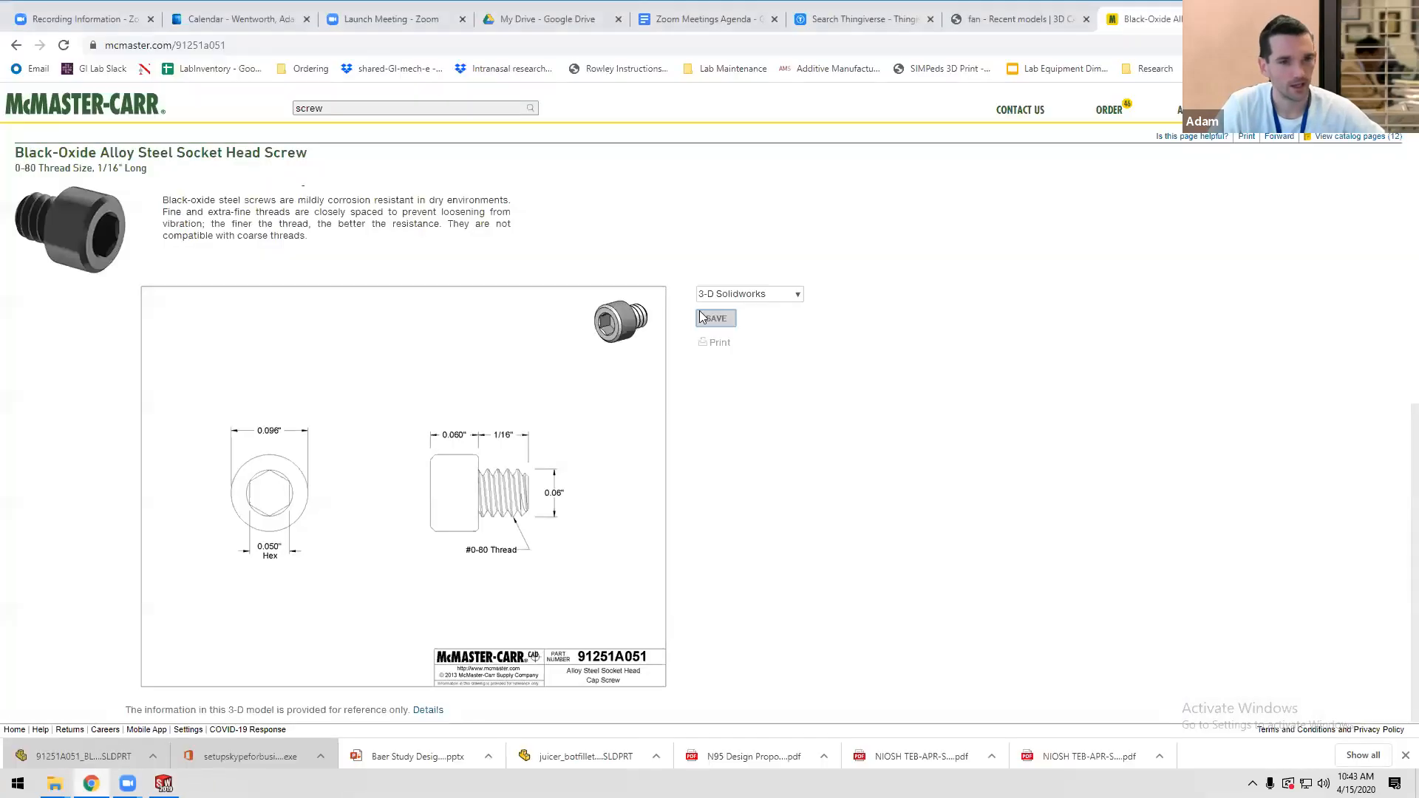
click(715, 320)
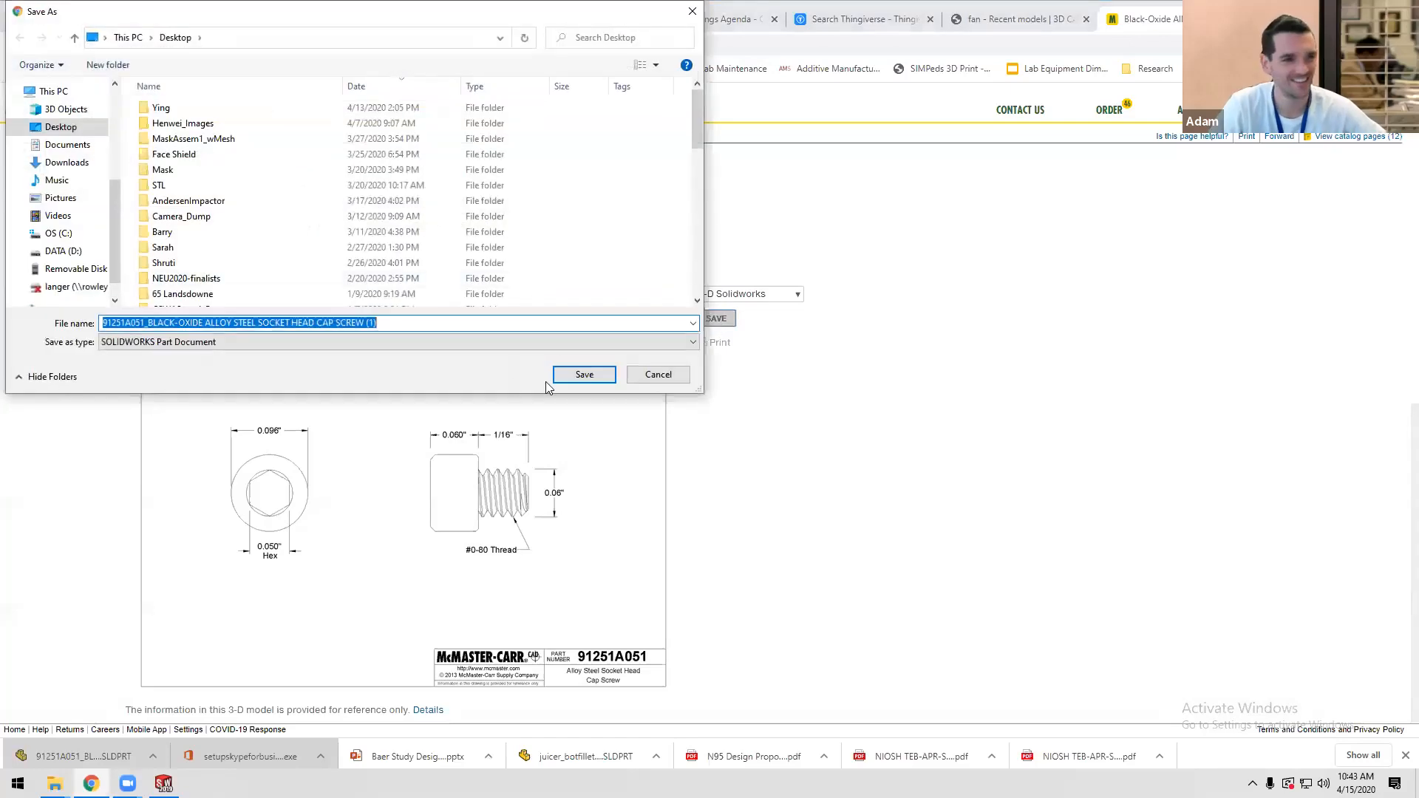
click(584, 376)
click(584, 375)
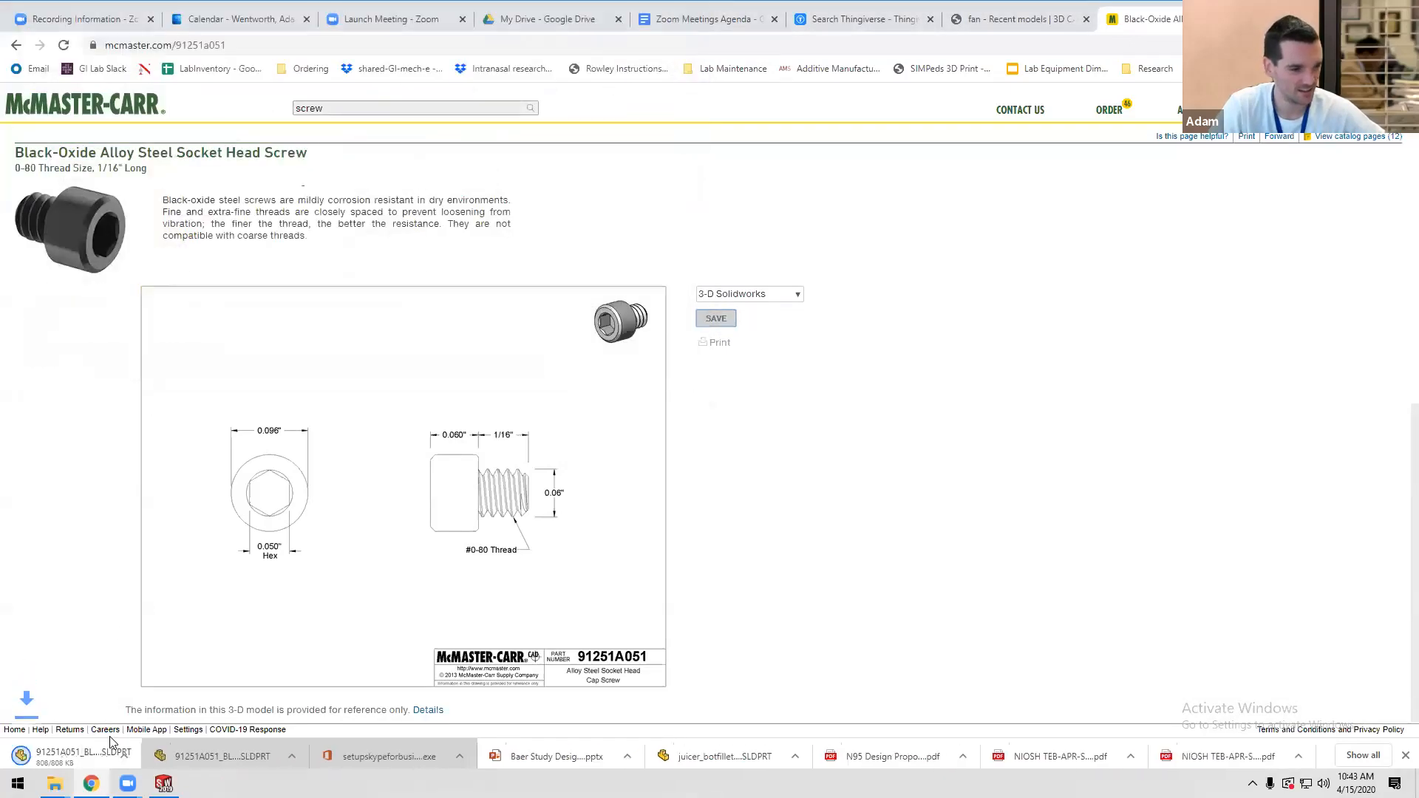
click(247, 758)
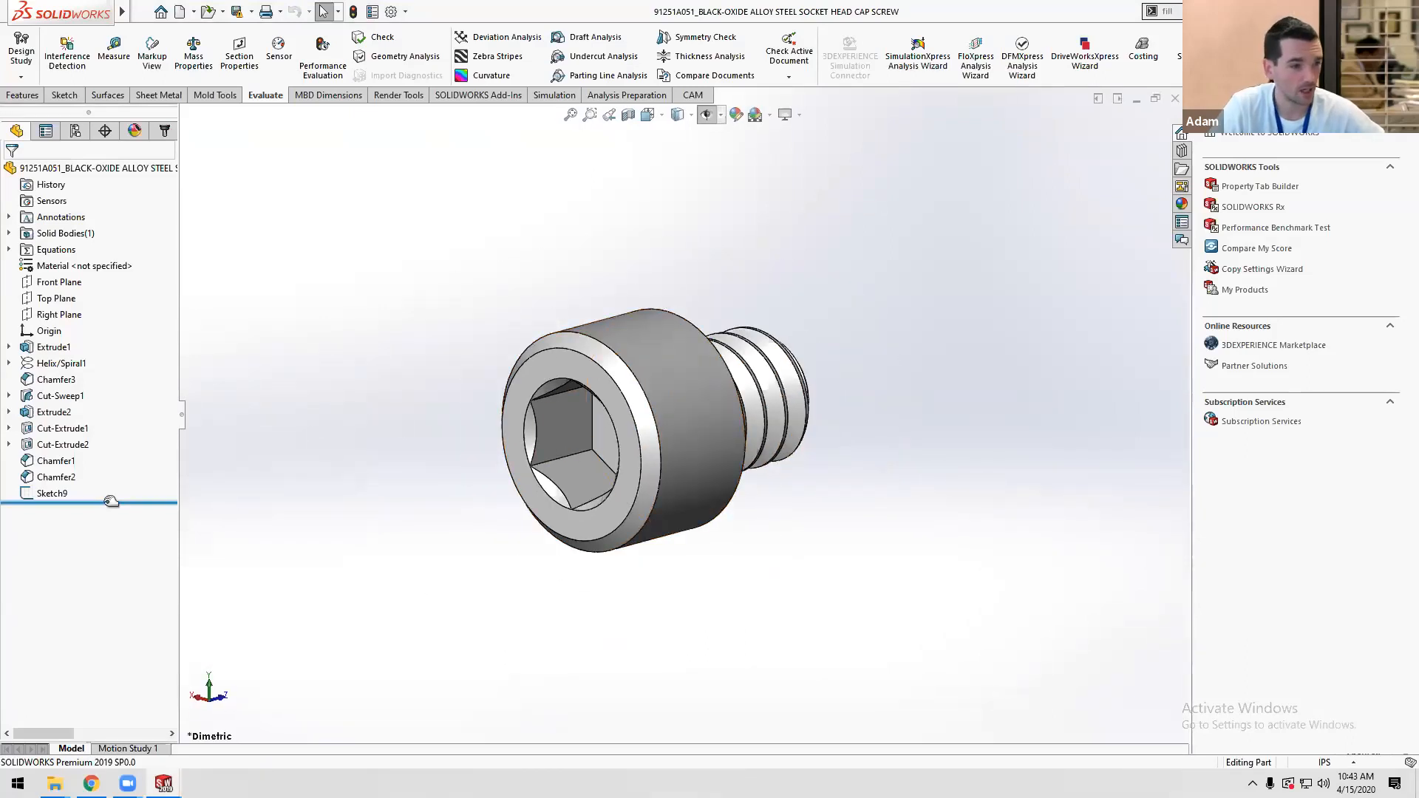
Roll the screw's feature history back to before Cut-Sweep1 and replay it through Cut-Sweep1, Extrude2 and Cut-Extrude2, up to Chamfer2.
mouse_move(89, 503)
mouse_down()
mouse_move(92, 355)
mouse_move(114, 361)
mouse_move(108, 389)
mouse_up()
middle_drag(537, 405, 393, 442)
drag(117, 388, 116, 400)
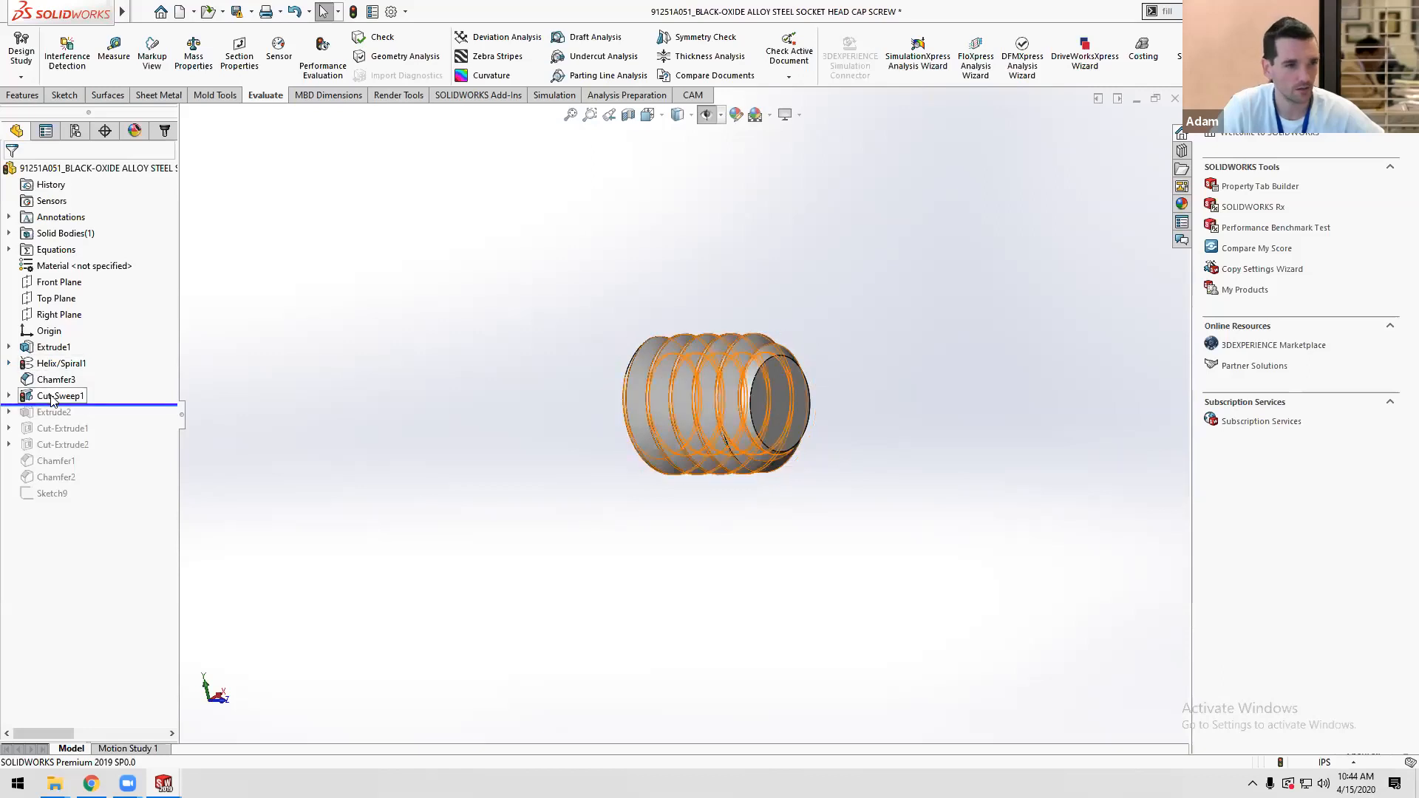
drag(127, 403, 125, 420)
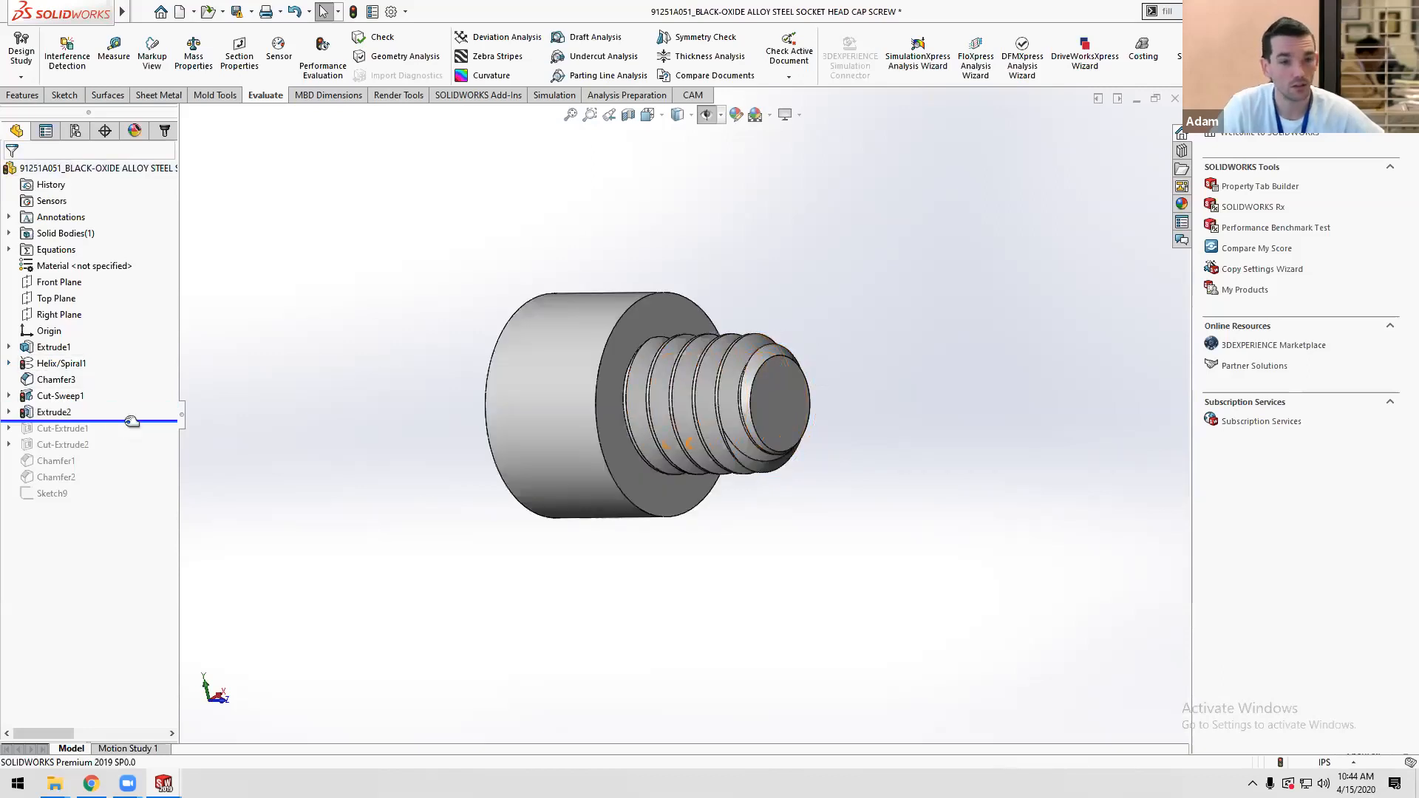
scroll(344, 396, down, 1)
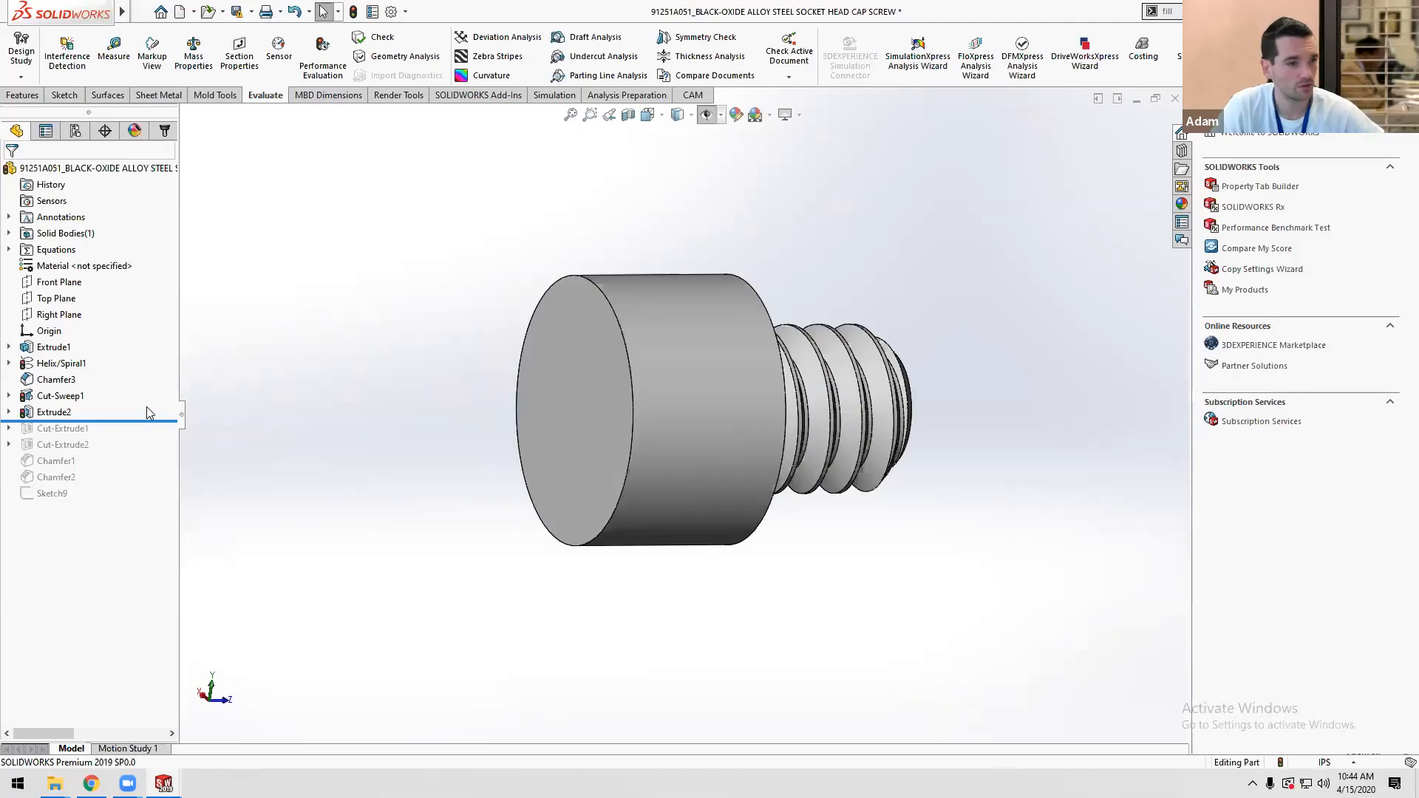
drag(133, 419, 116, 454)
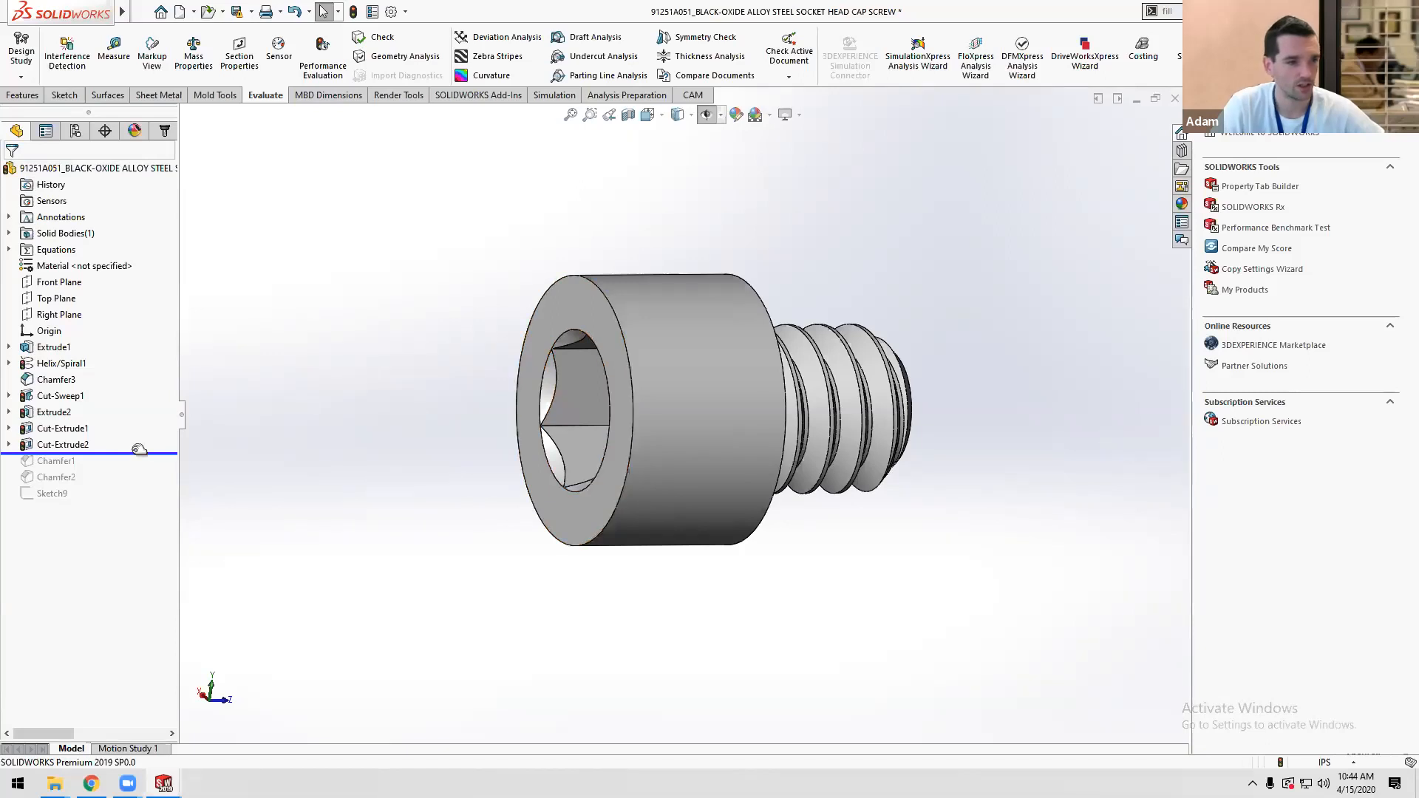
drag(138, 453, 131, 486)
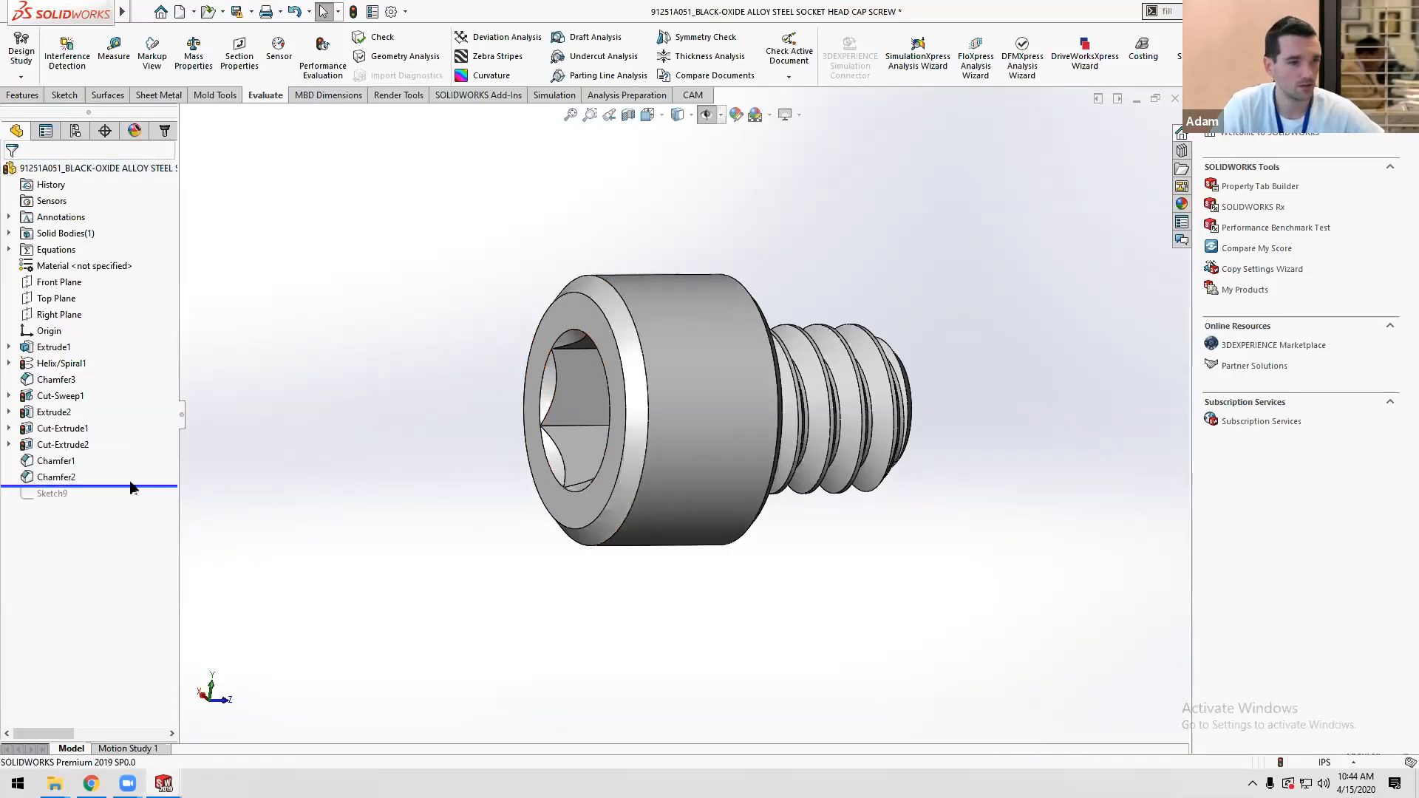
Edit the screw thread's Helix/Spiral1 feature and set its pitch to 1/24 in.
middle_drag(393, 484, 681, 423)
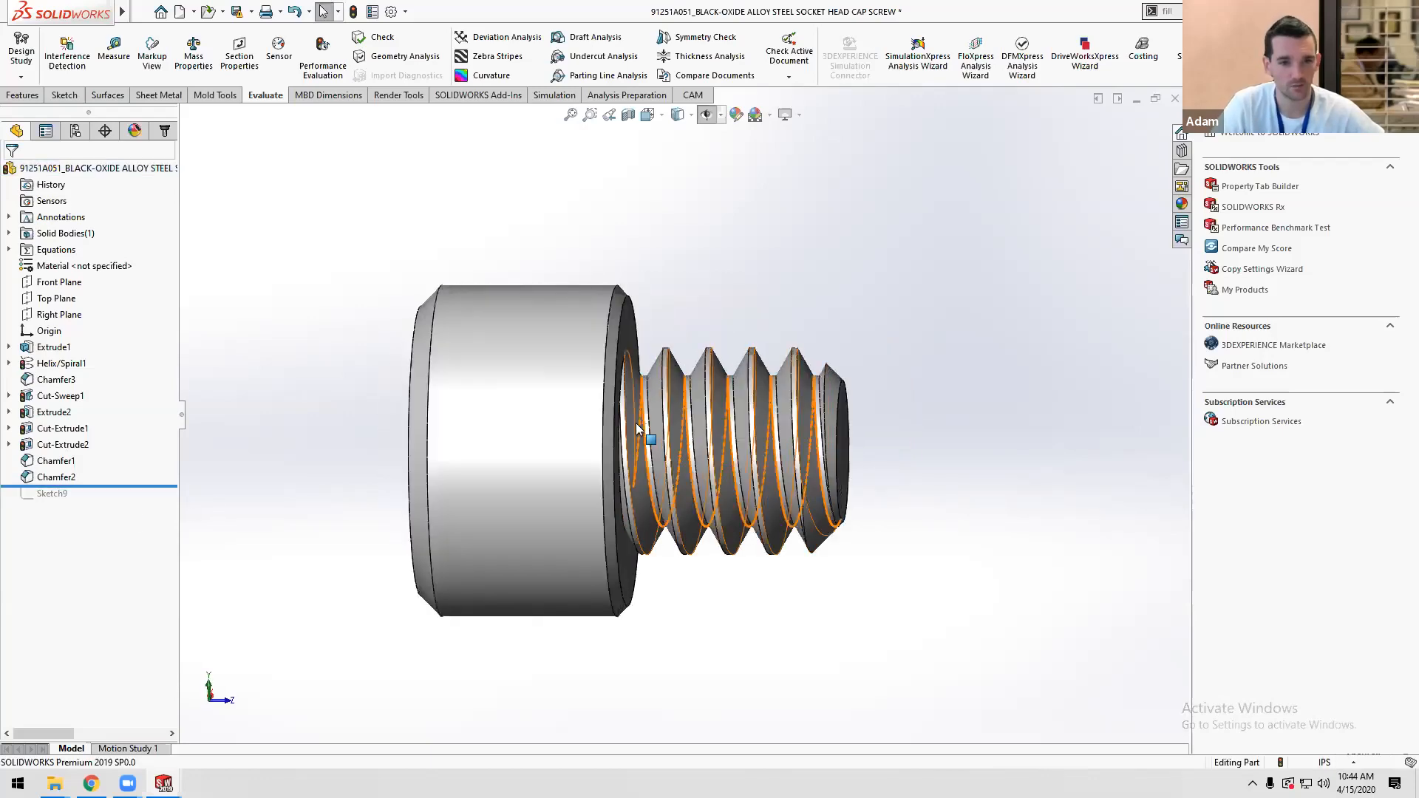
right_click(41, 362)
click(56, 328)
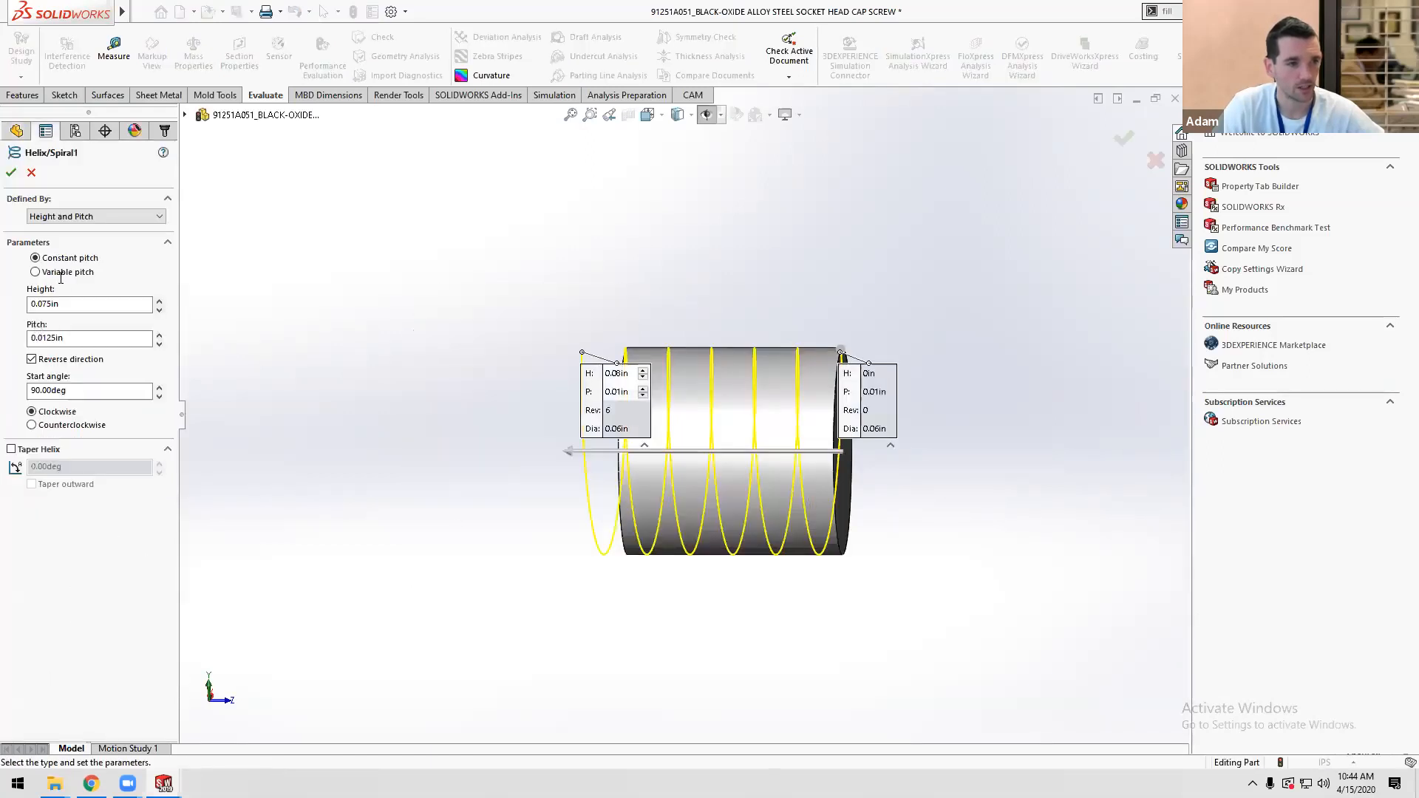
double_click(71, 339)
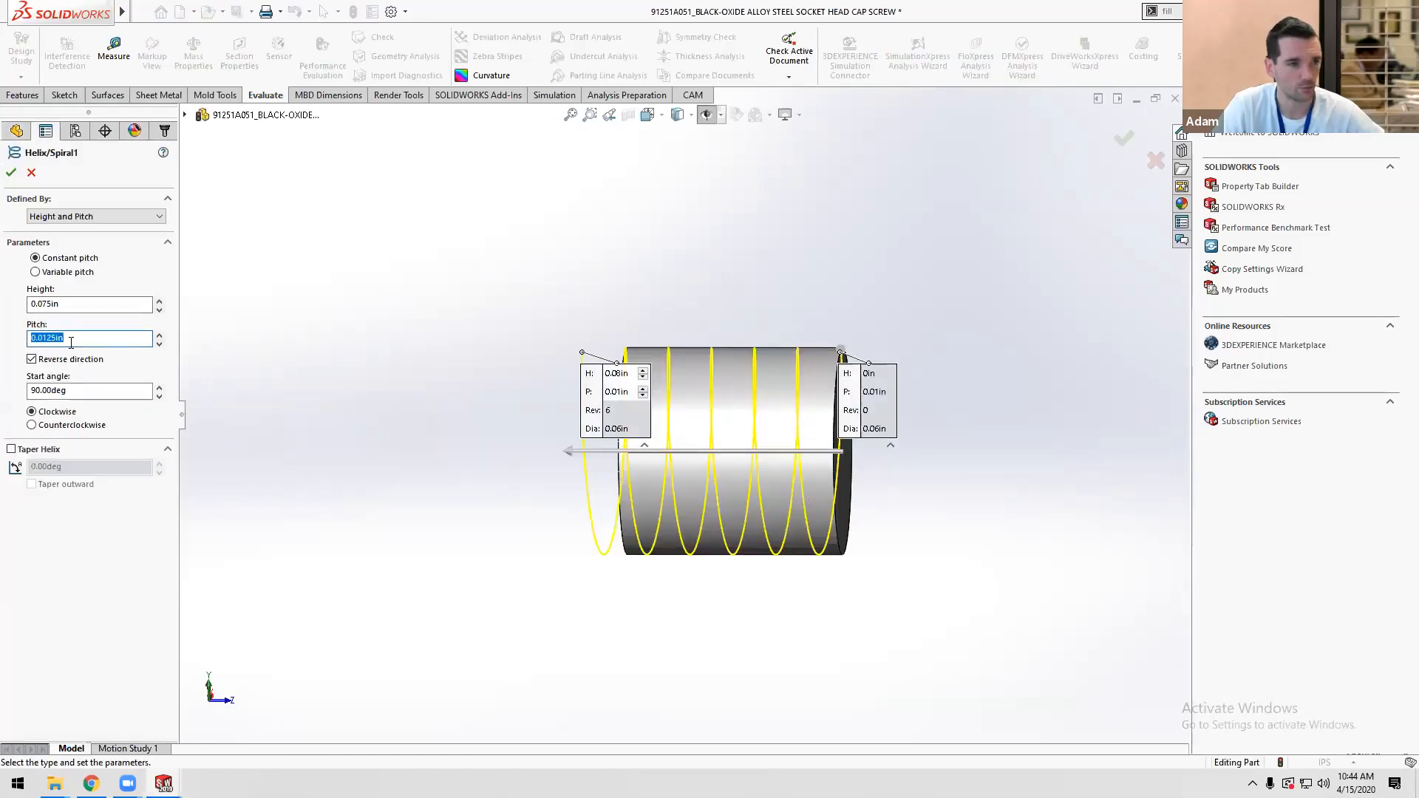
text(1)
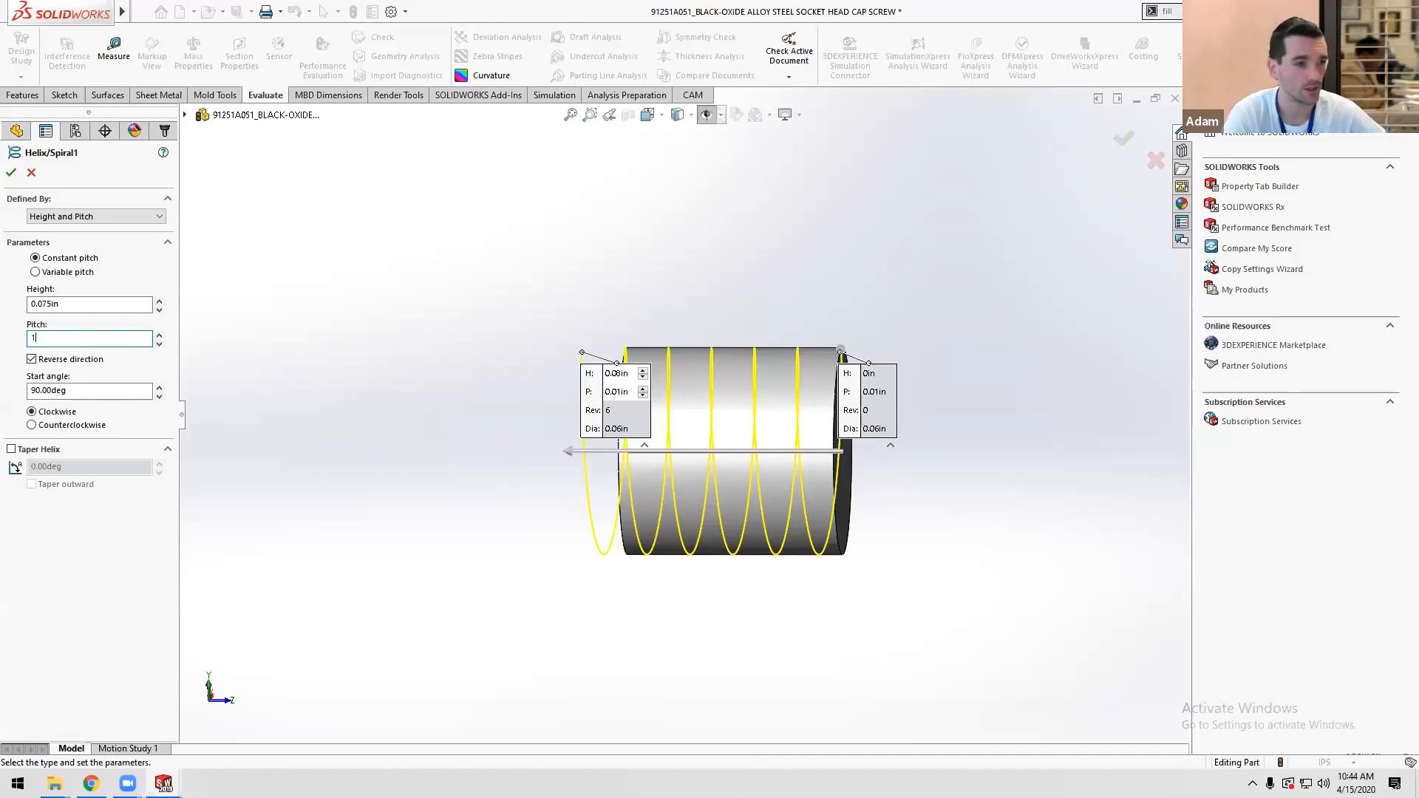
text(/24)
key(Return)
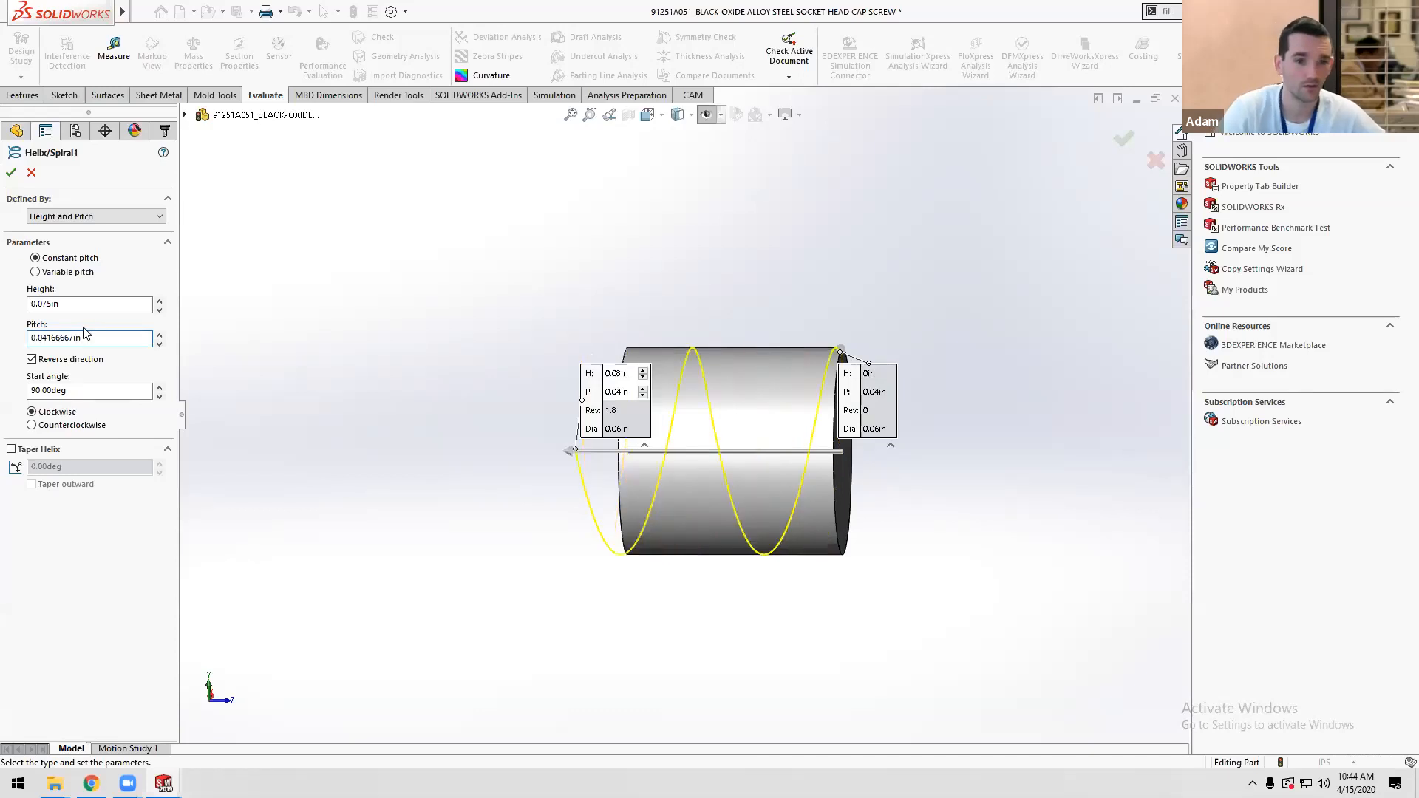
click(11, 172)
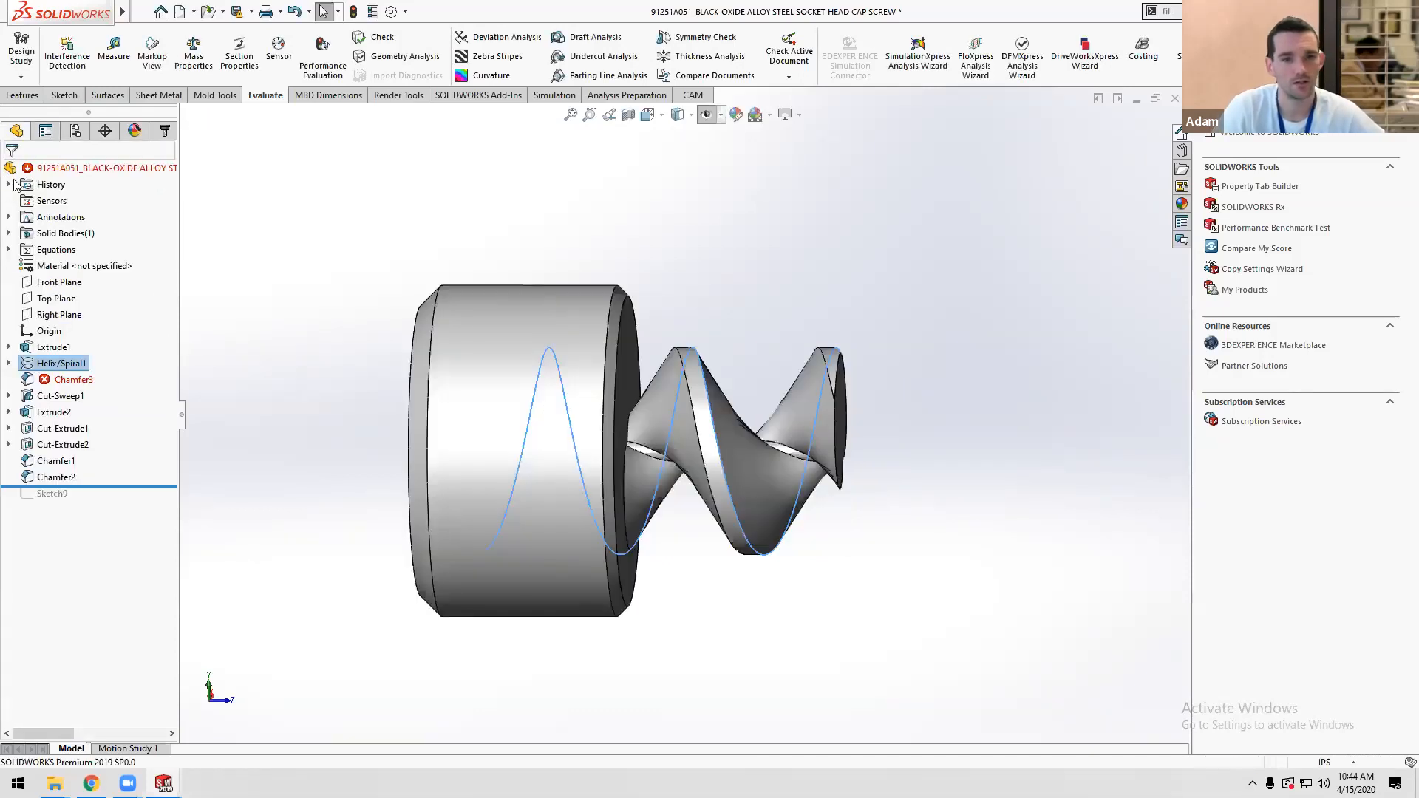